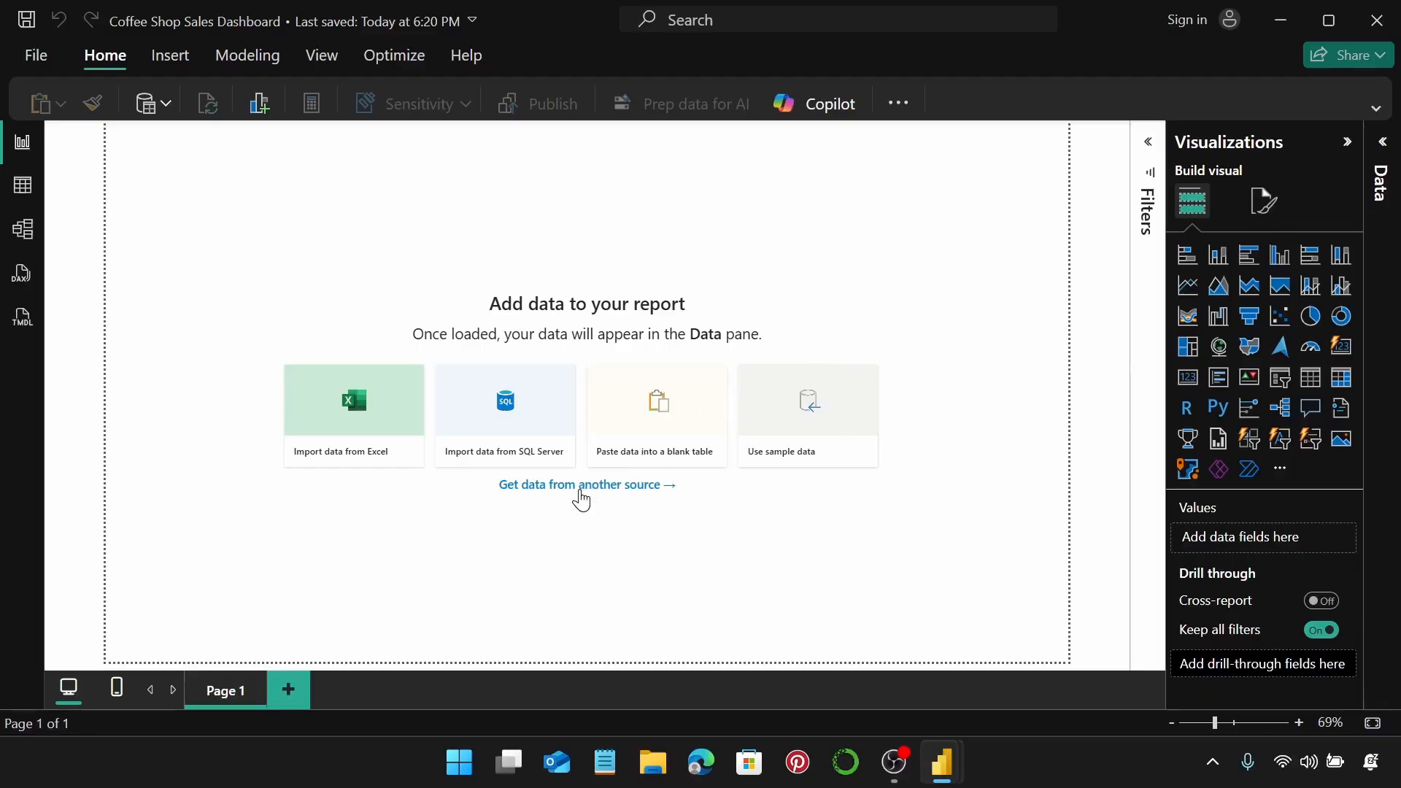
Choose Text/CSV as the data source and open Coffee Shop Sales 2023.csv for import.
left_click(581, 497)
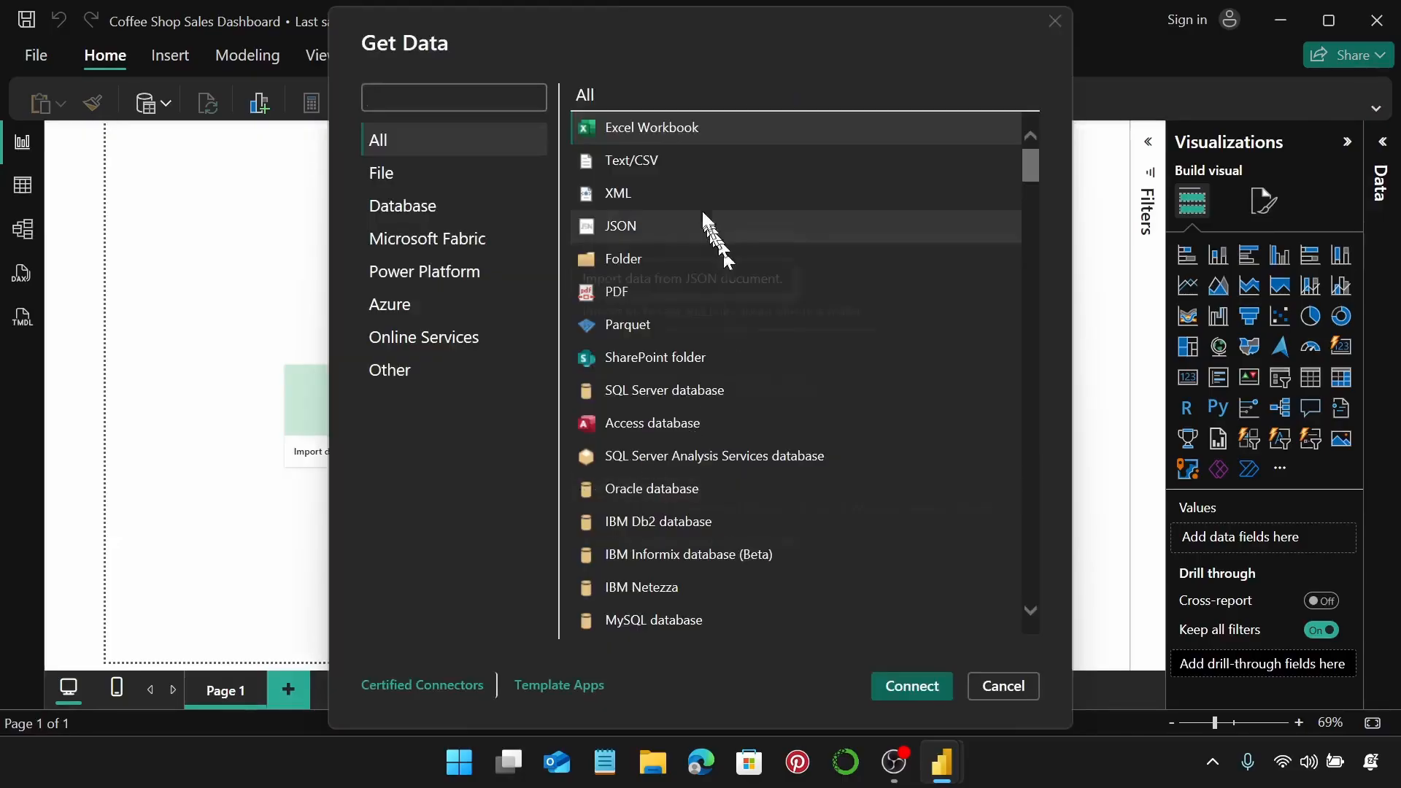
left_click(698, 165)
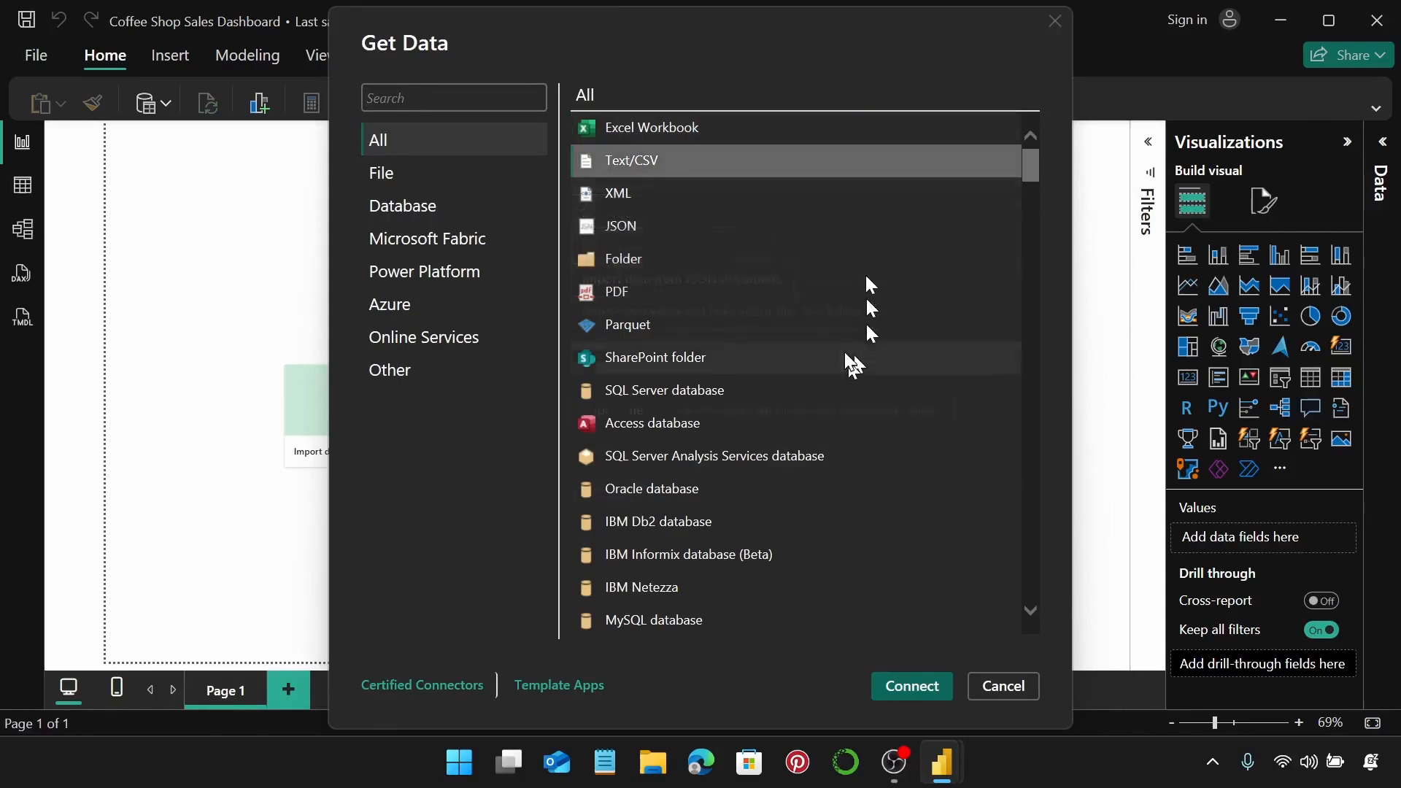
left_click(899, 677)
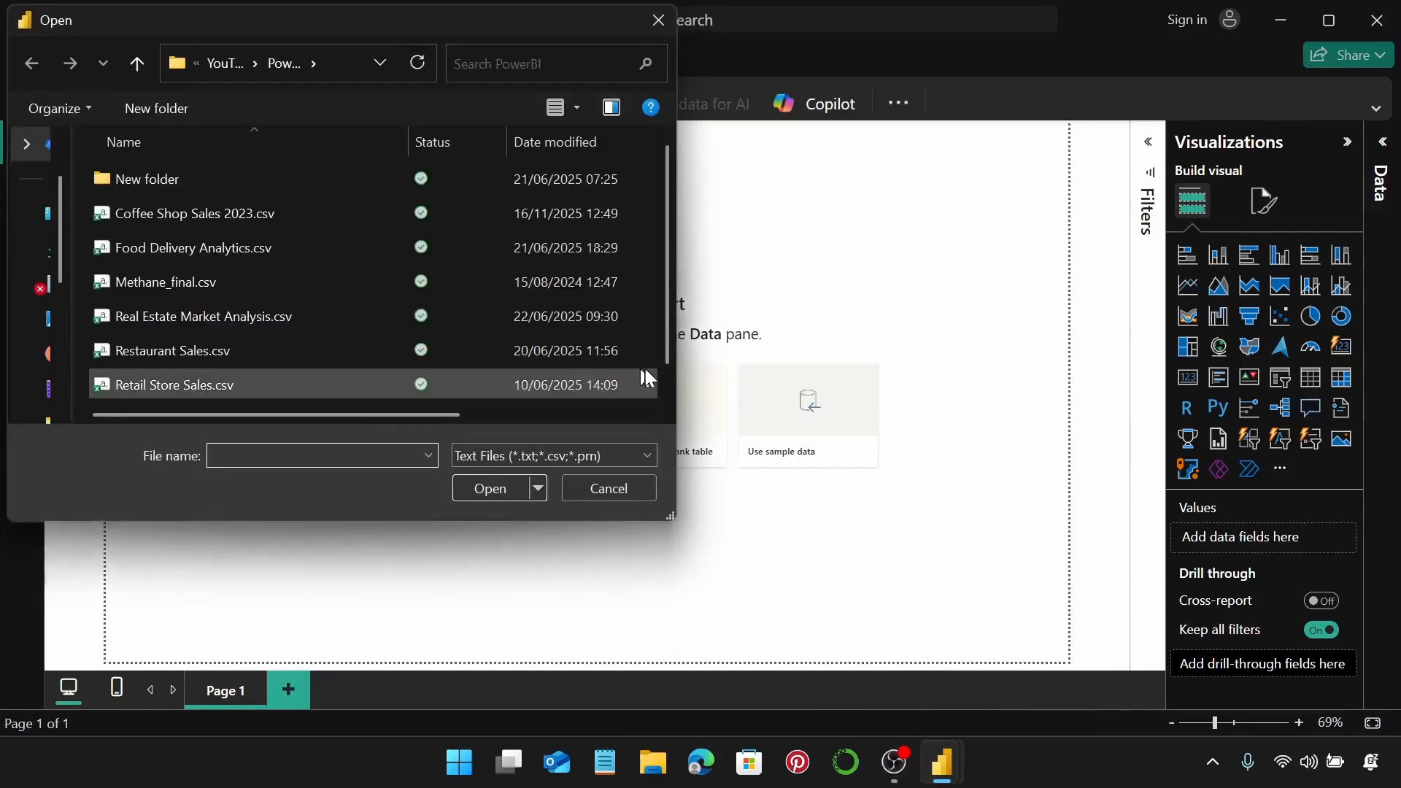
left_click(299, 213)
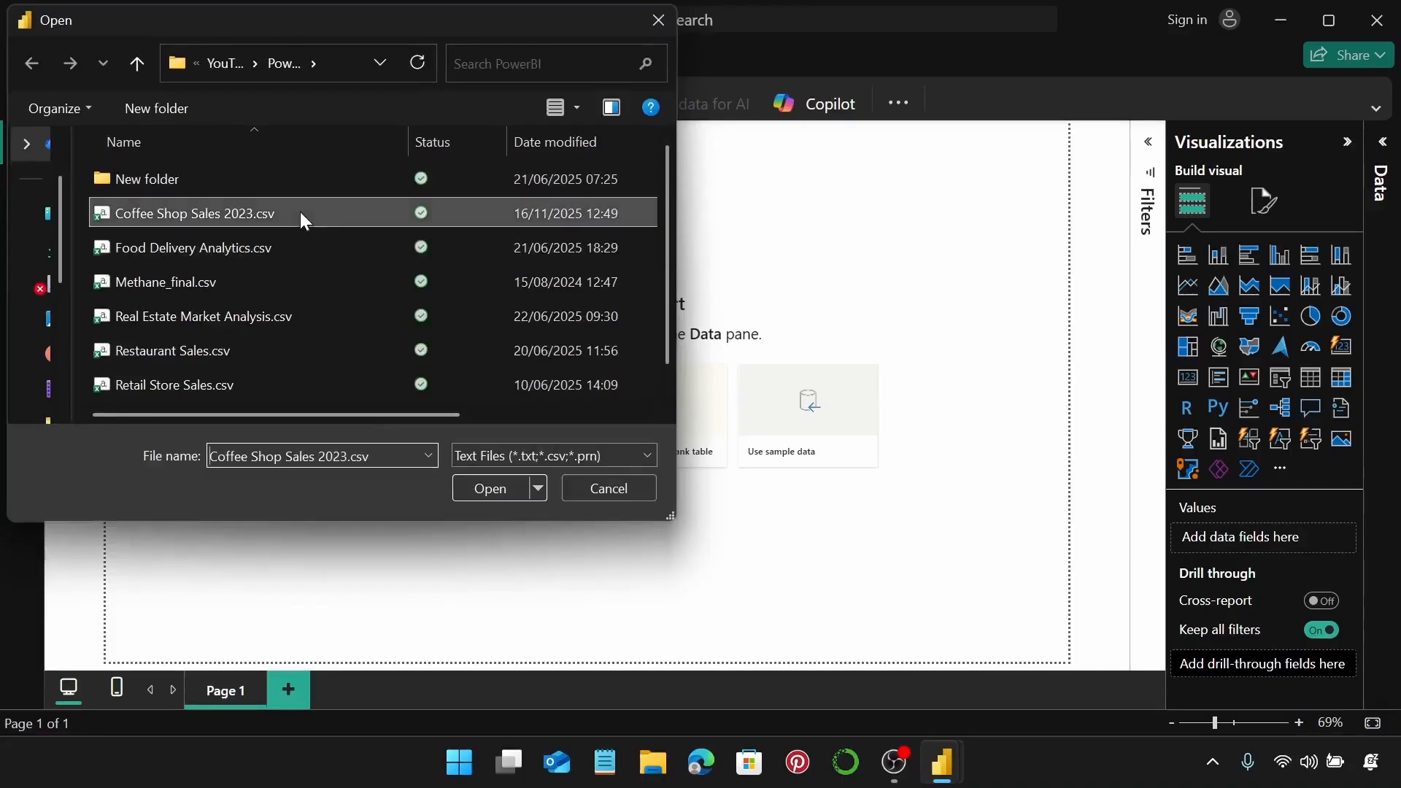
left_click(504, 497)
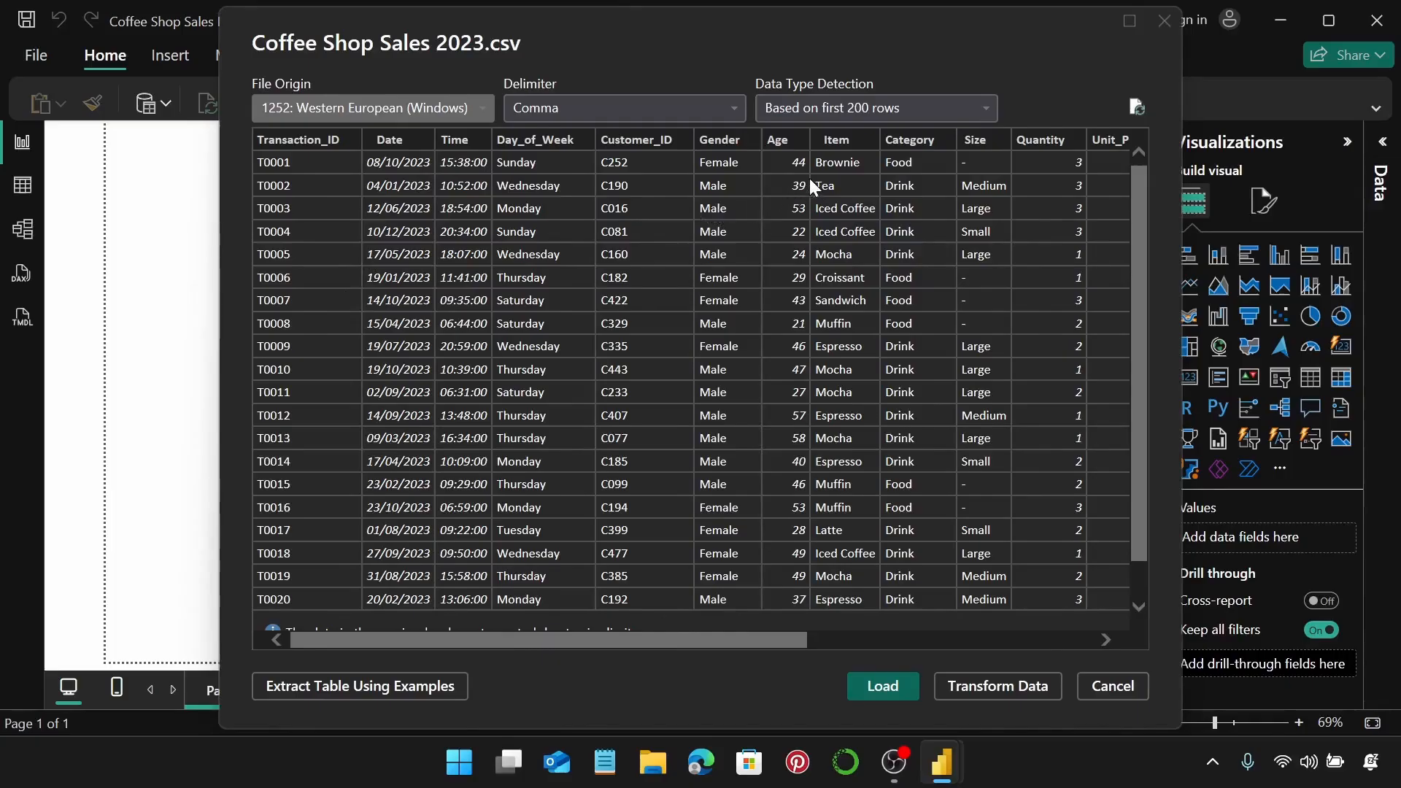
Check the preview columns, load the Coffee Shop Sales 2023 table, and view its rows.
left_click_drag(625, 641, 985, 632)
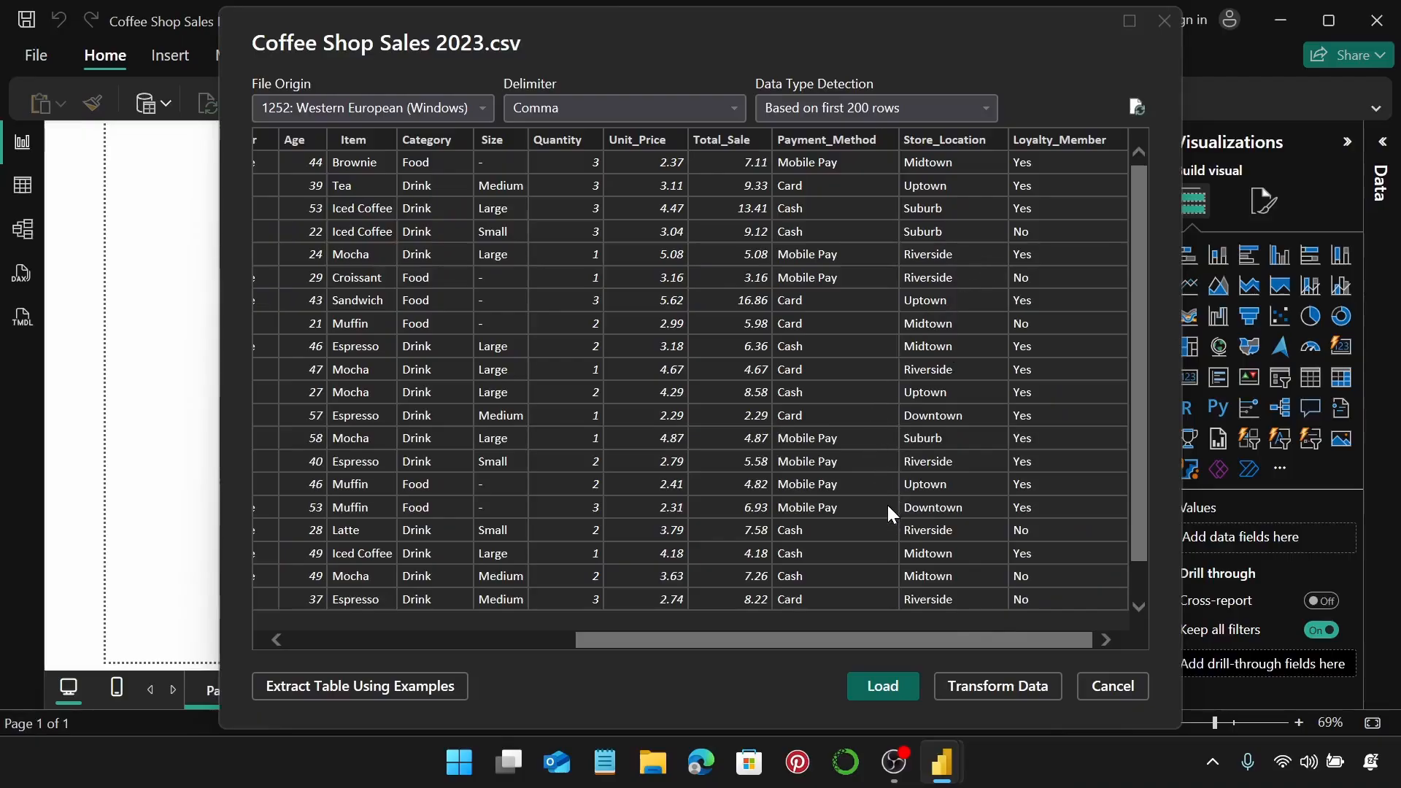
left_click(901, 686)
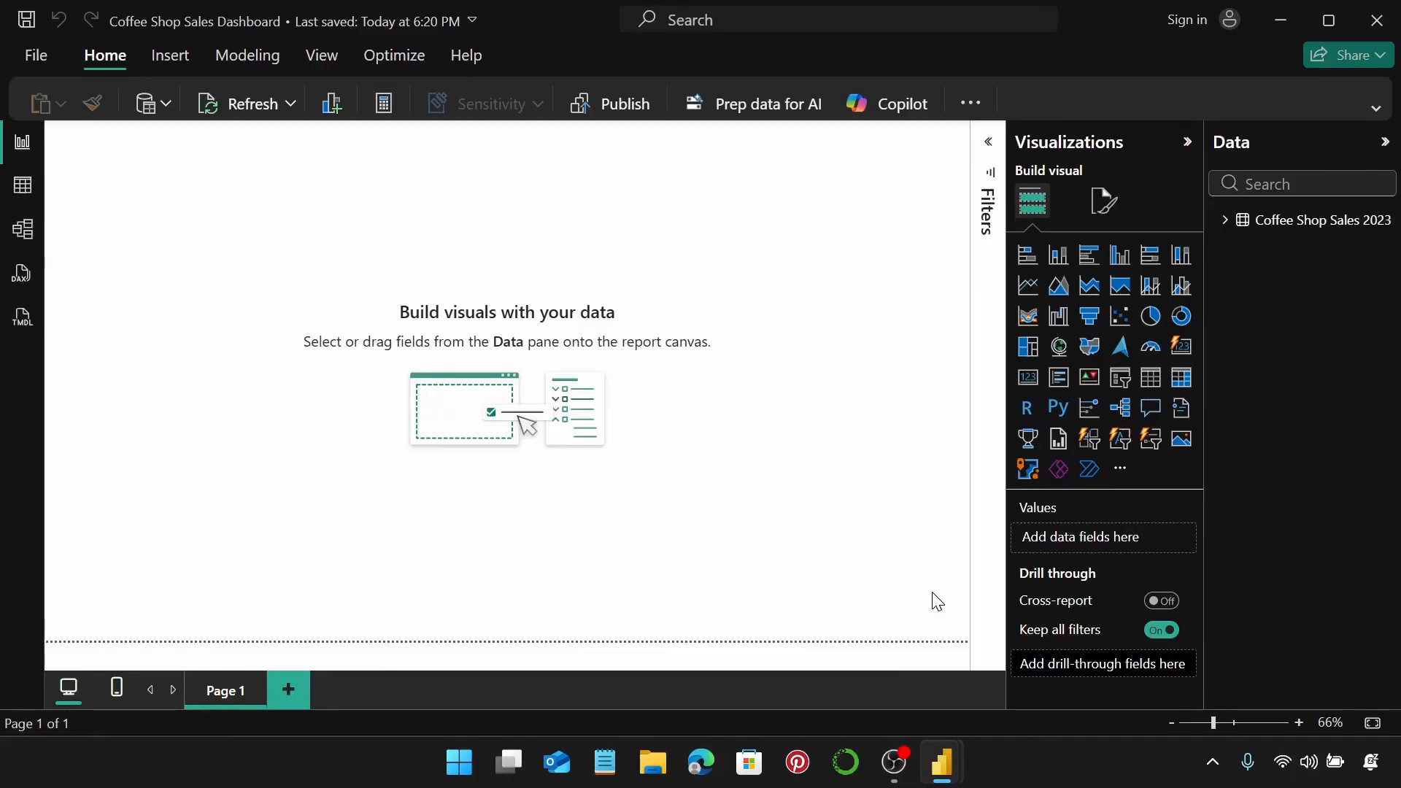
left_click(33, 194)
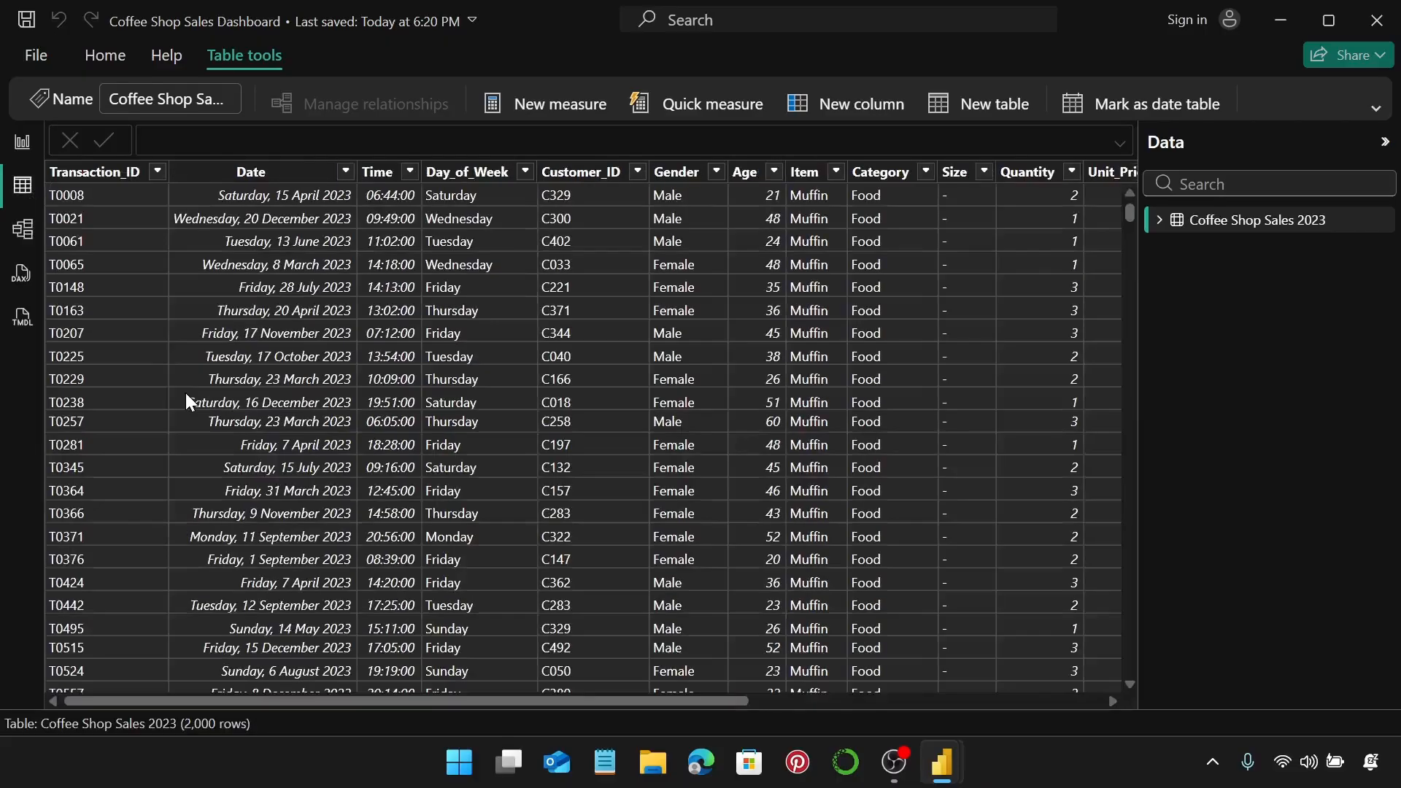
Format the Date column as Short Date.
left_click(301, 183)
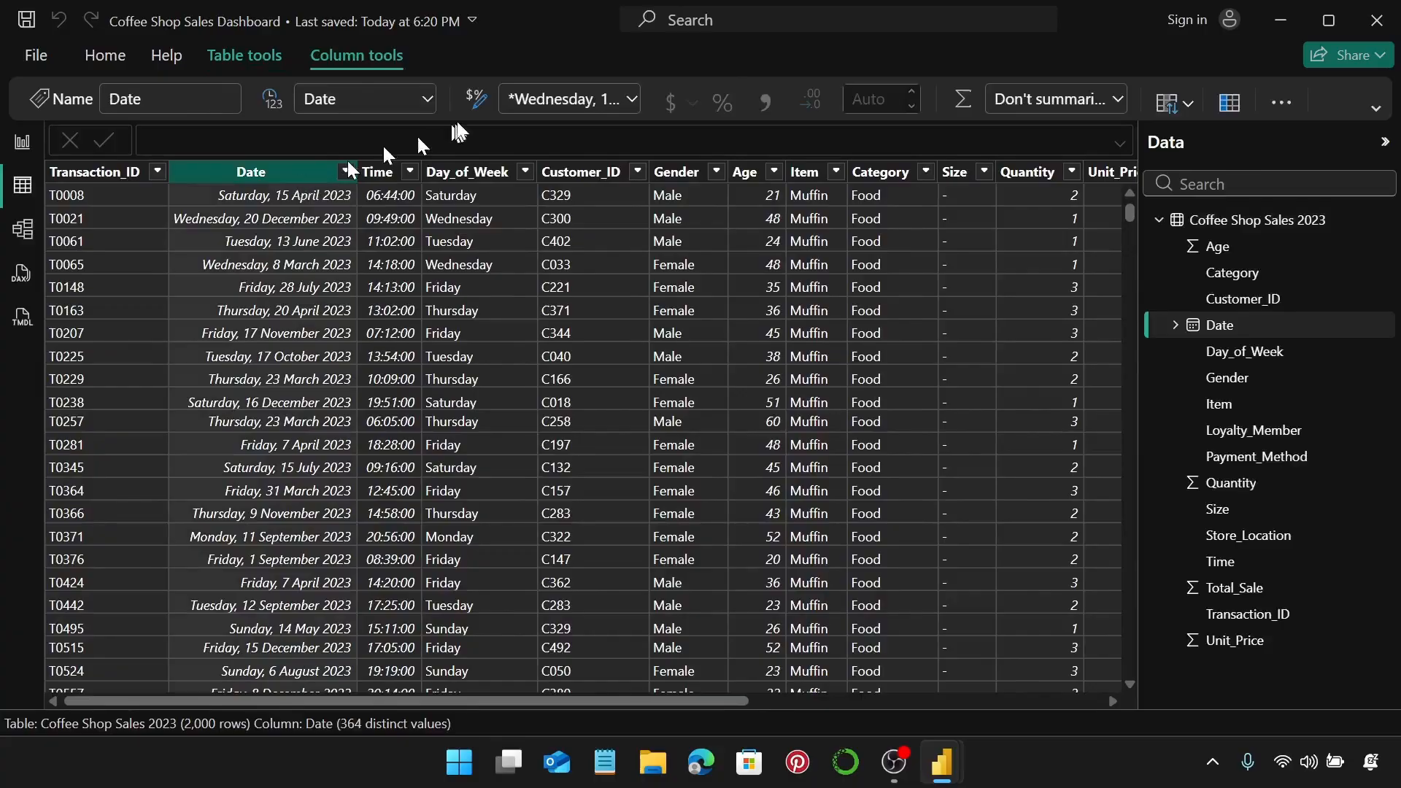
left_click(629, 99)
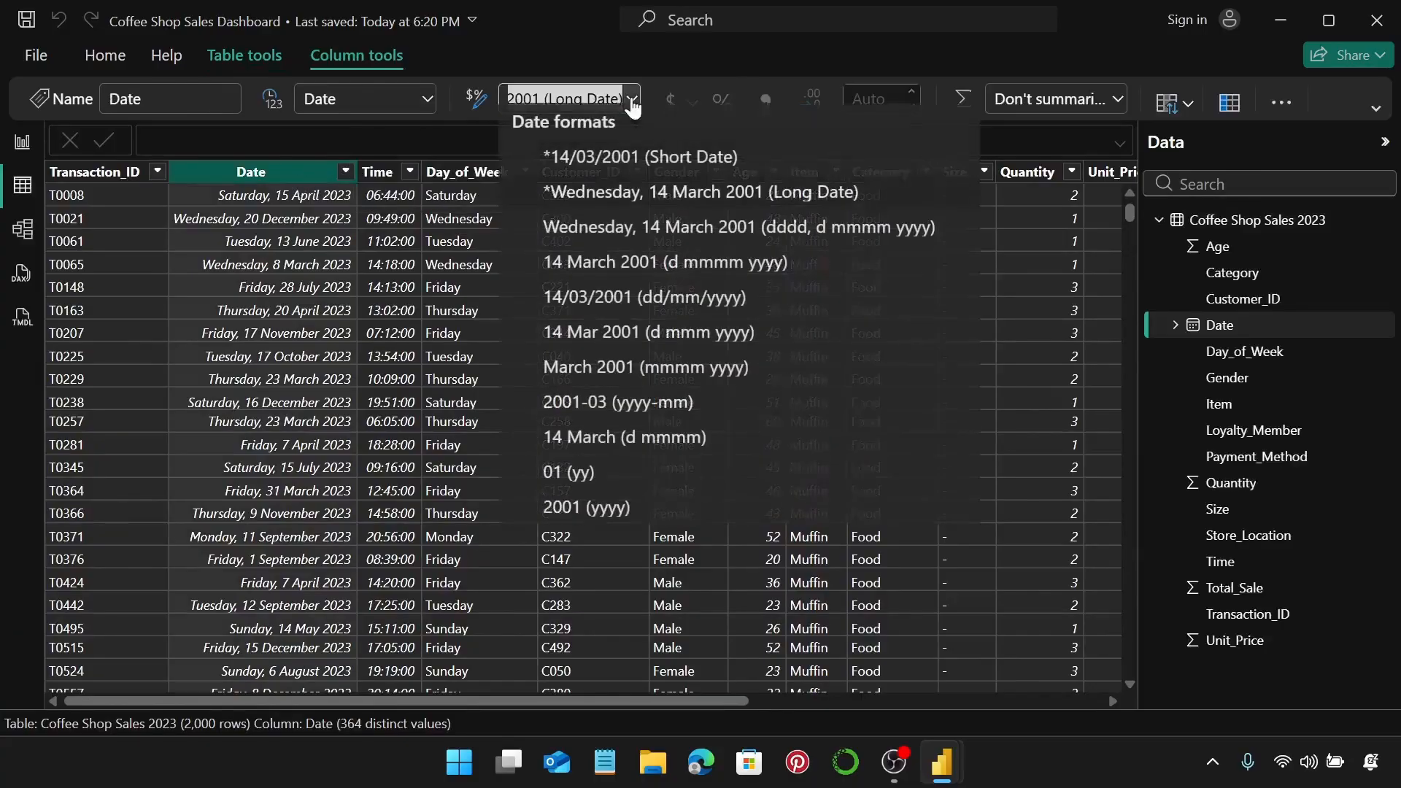
left_click(606, 167)
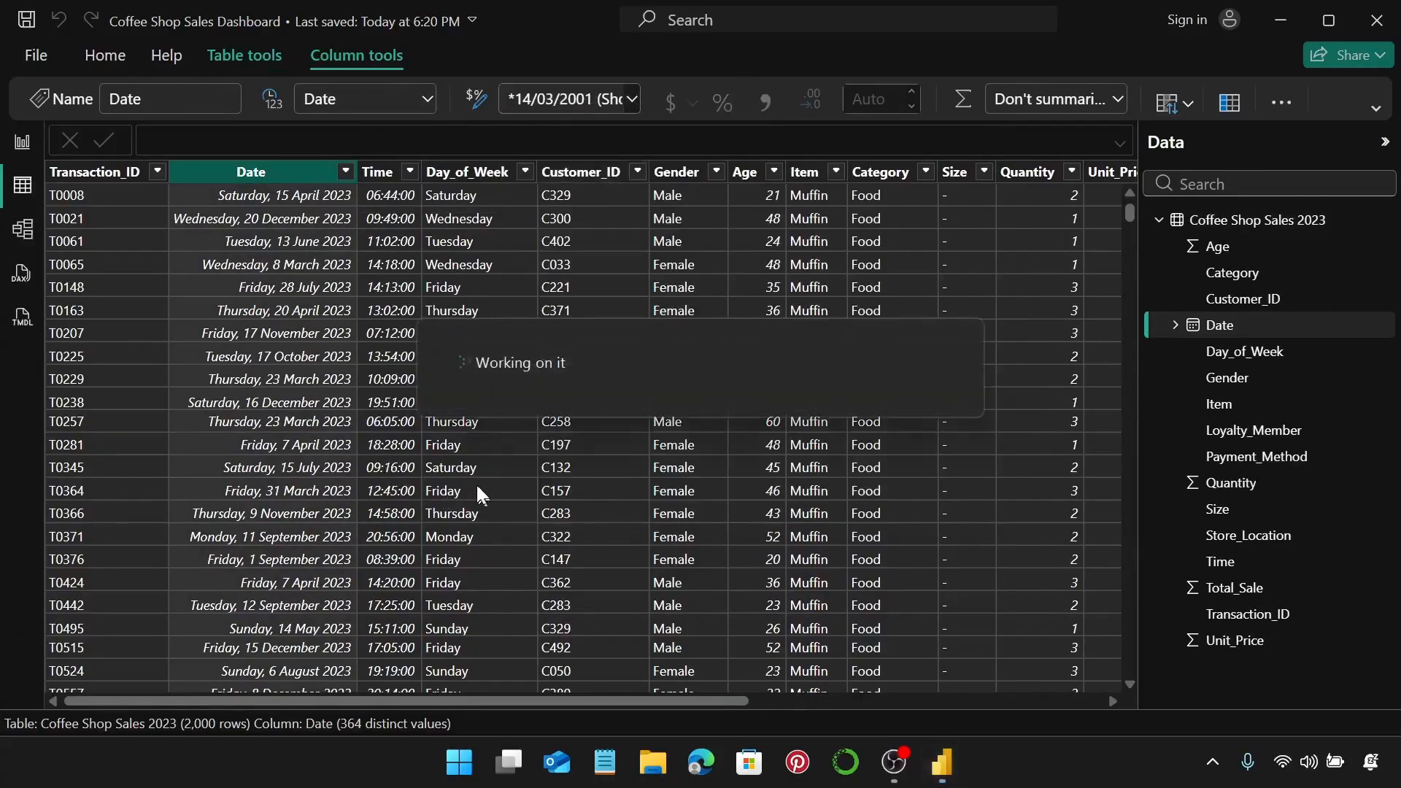
Format Unit_Price and Total_Sale as $ English (United States) currency.
left_click_drag(548, 702, 724, 698)
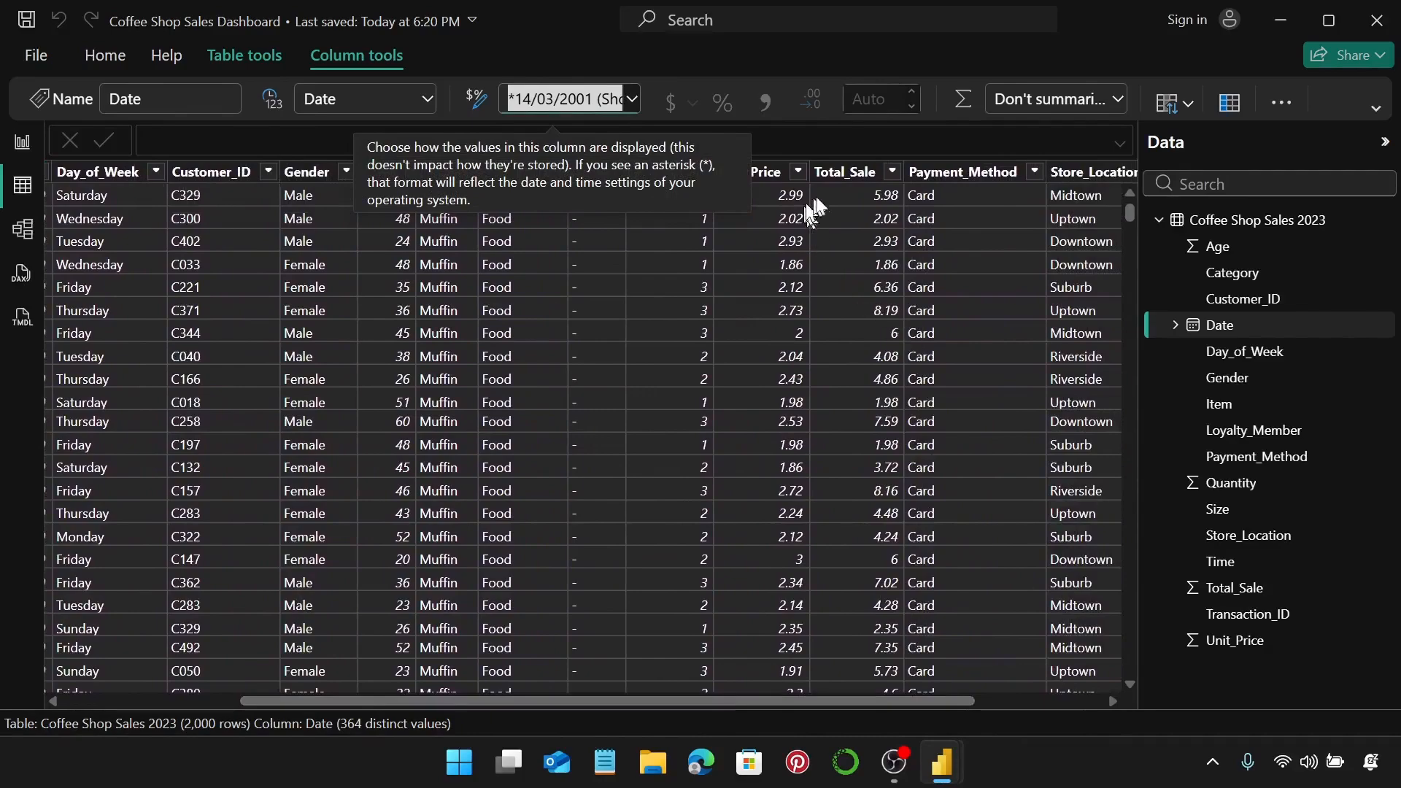
left_click(831, 175)
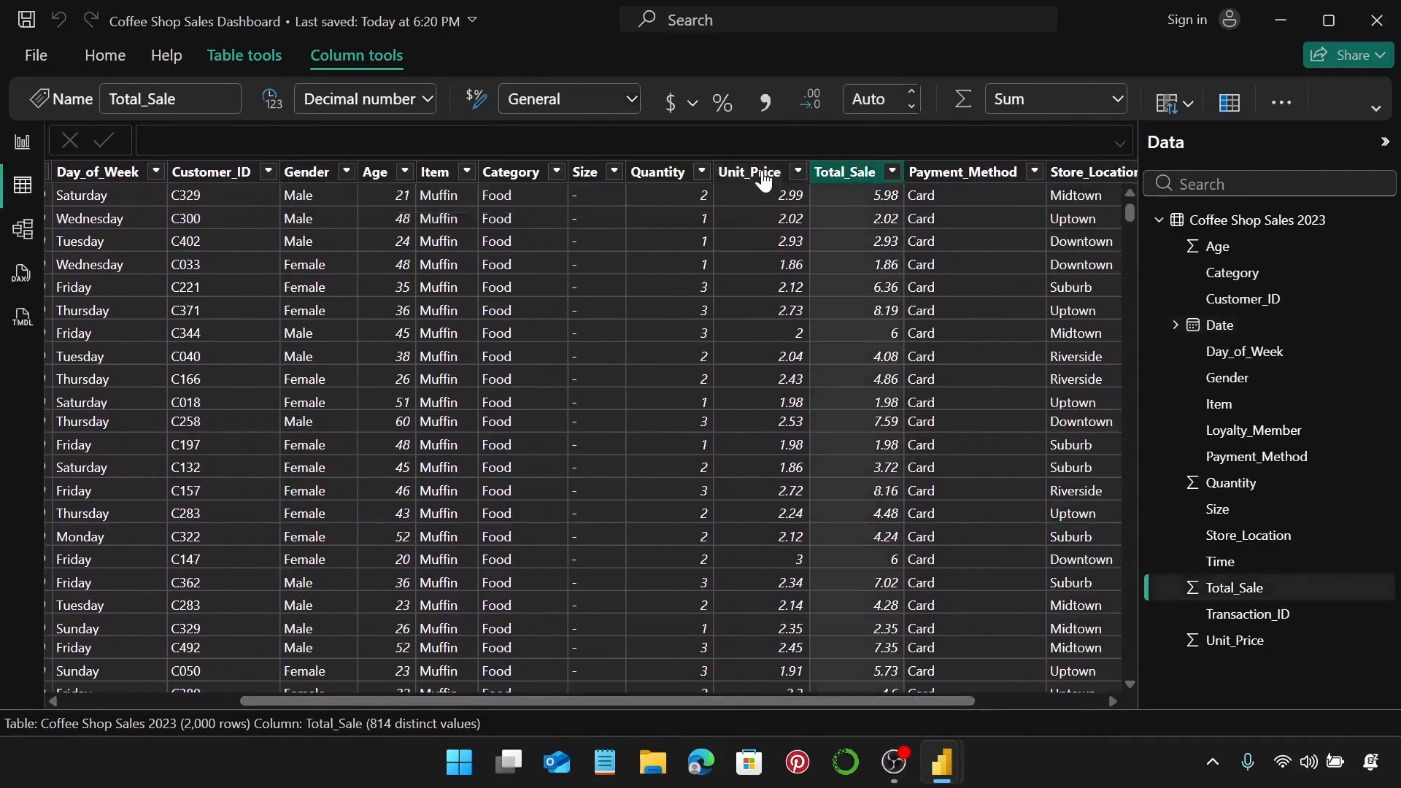
left_click(764, 180)
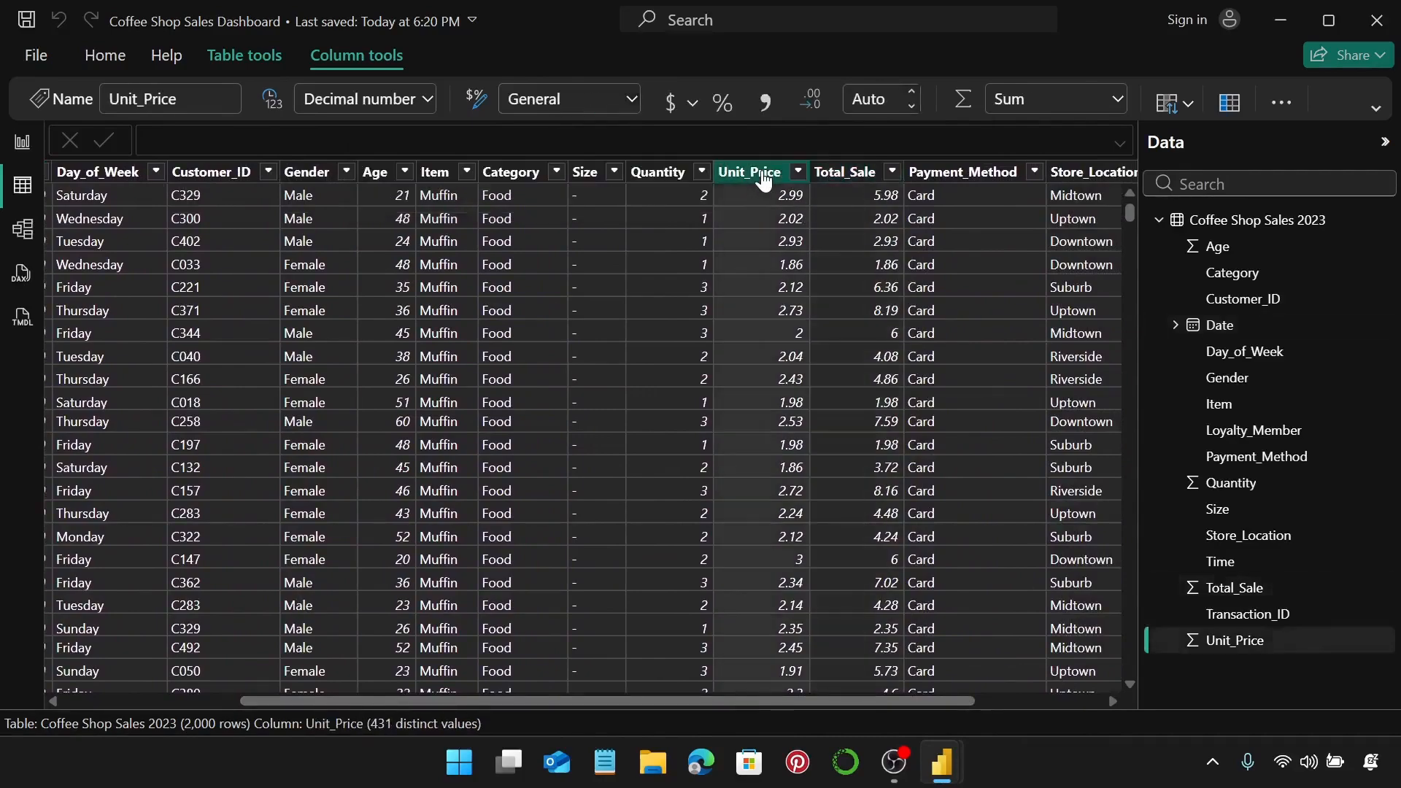
left_click(693, 105)
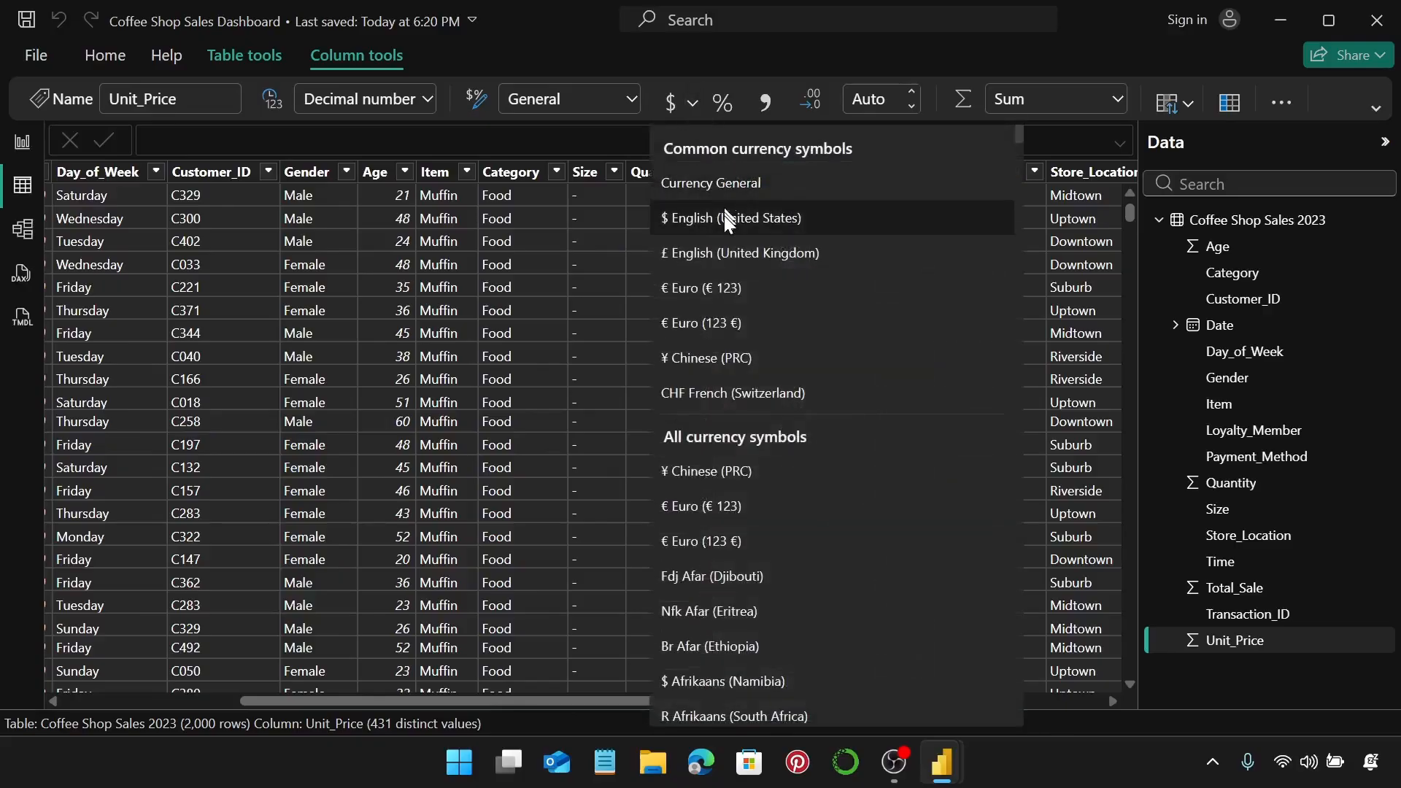
left_click(724, 210)
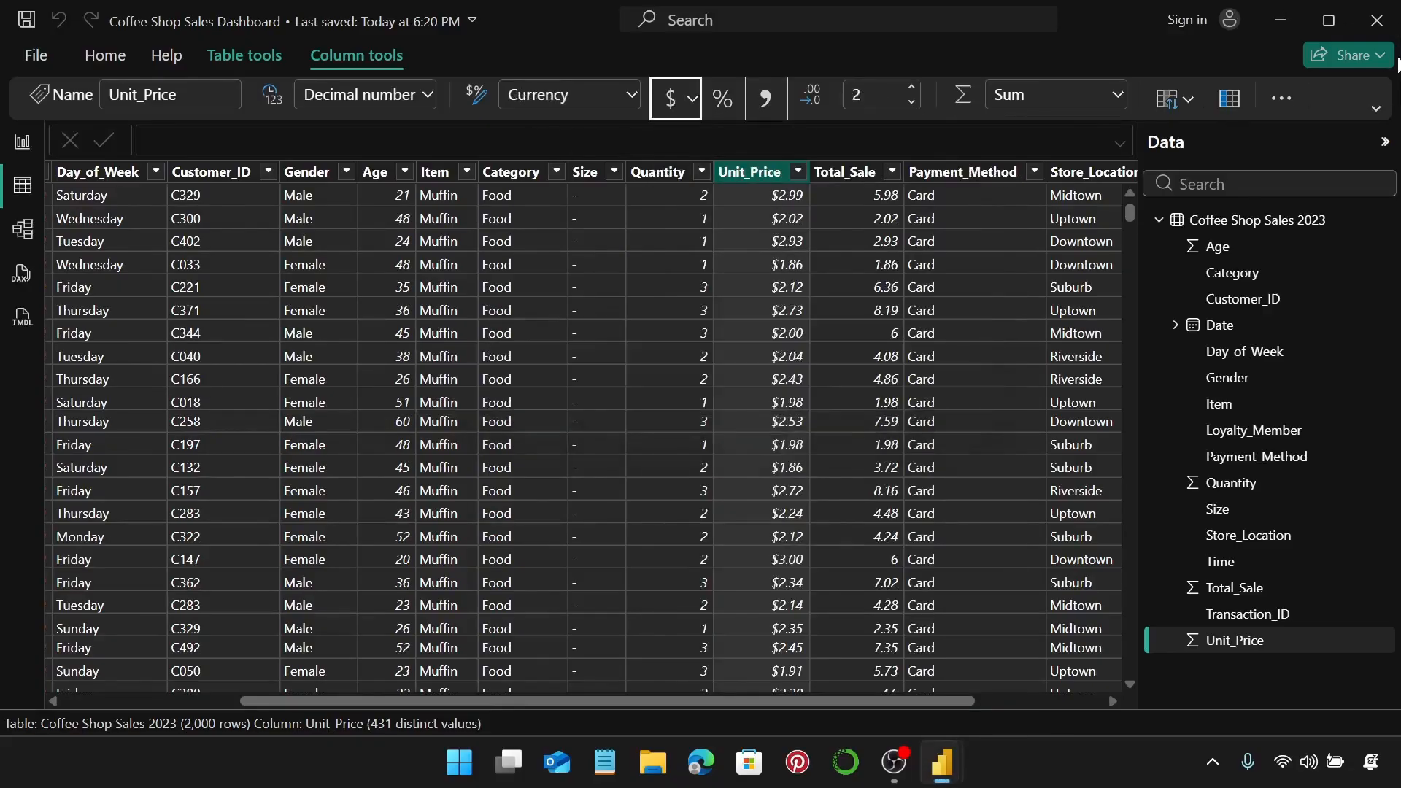
left_click(848, 172)
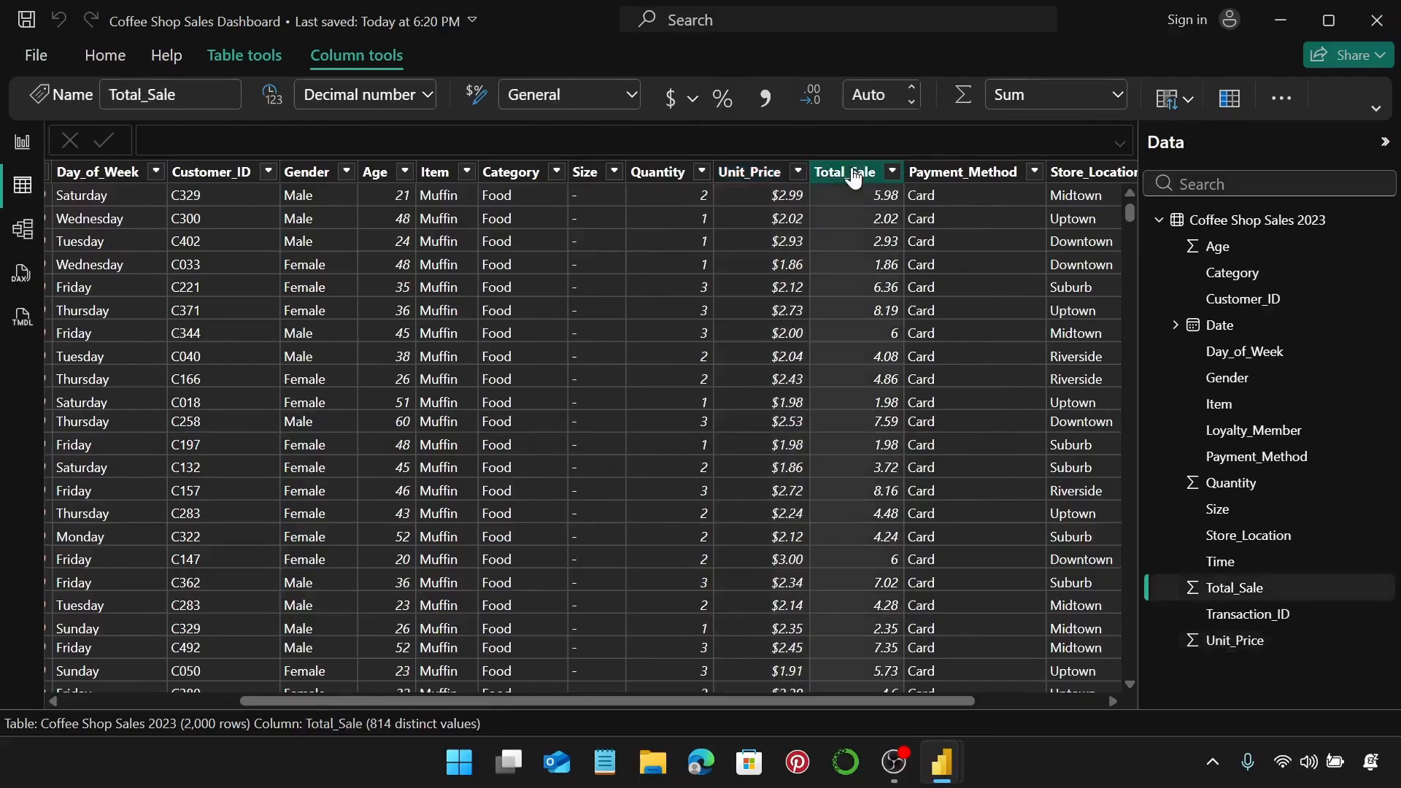
left_click(691, 97)
left_click(668, 179)
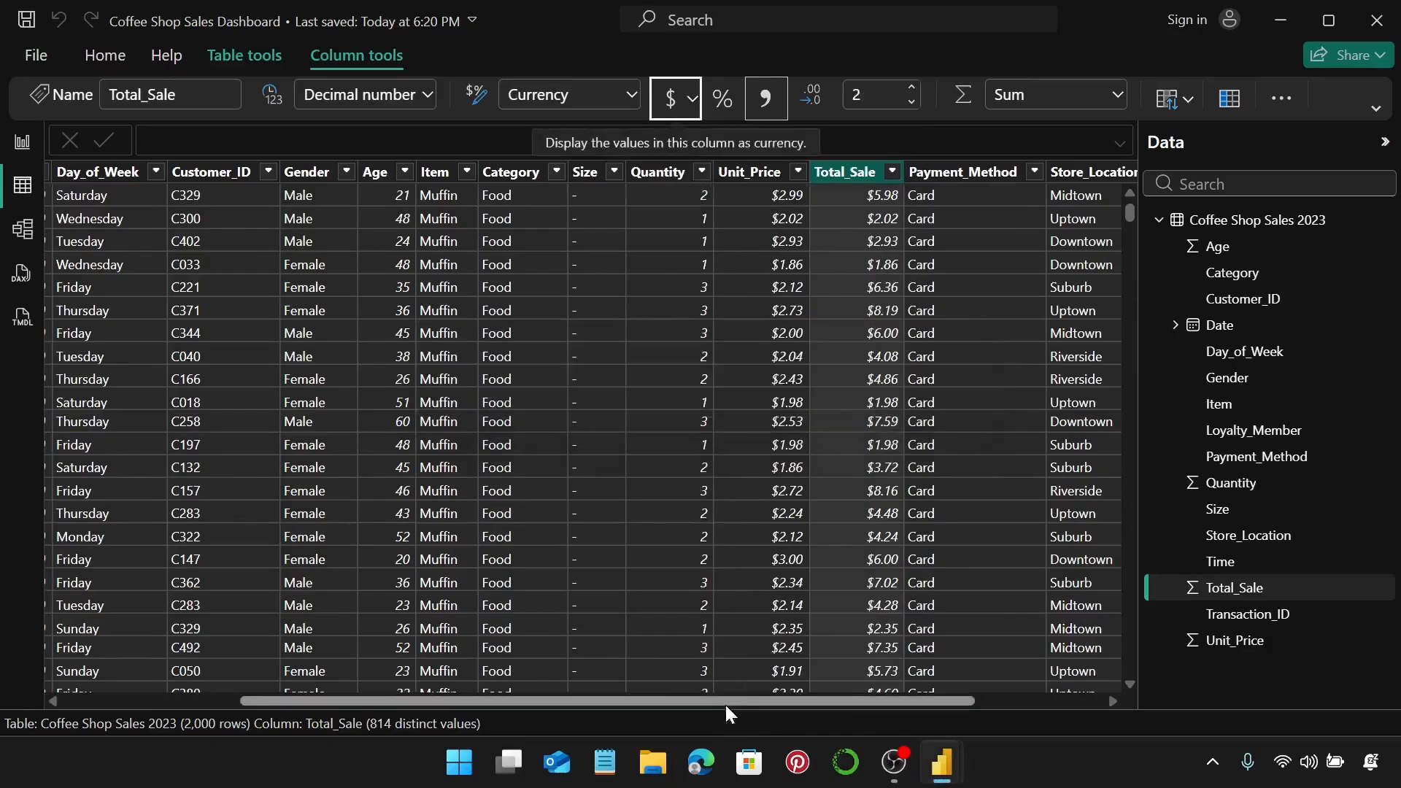
left_click_drag(725, 703, 521, 687)
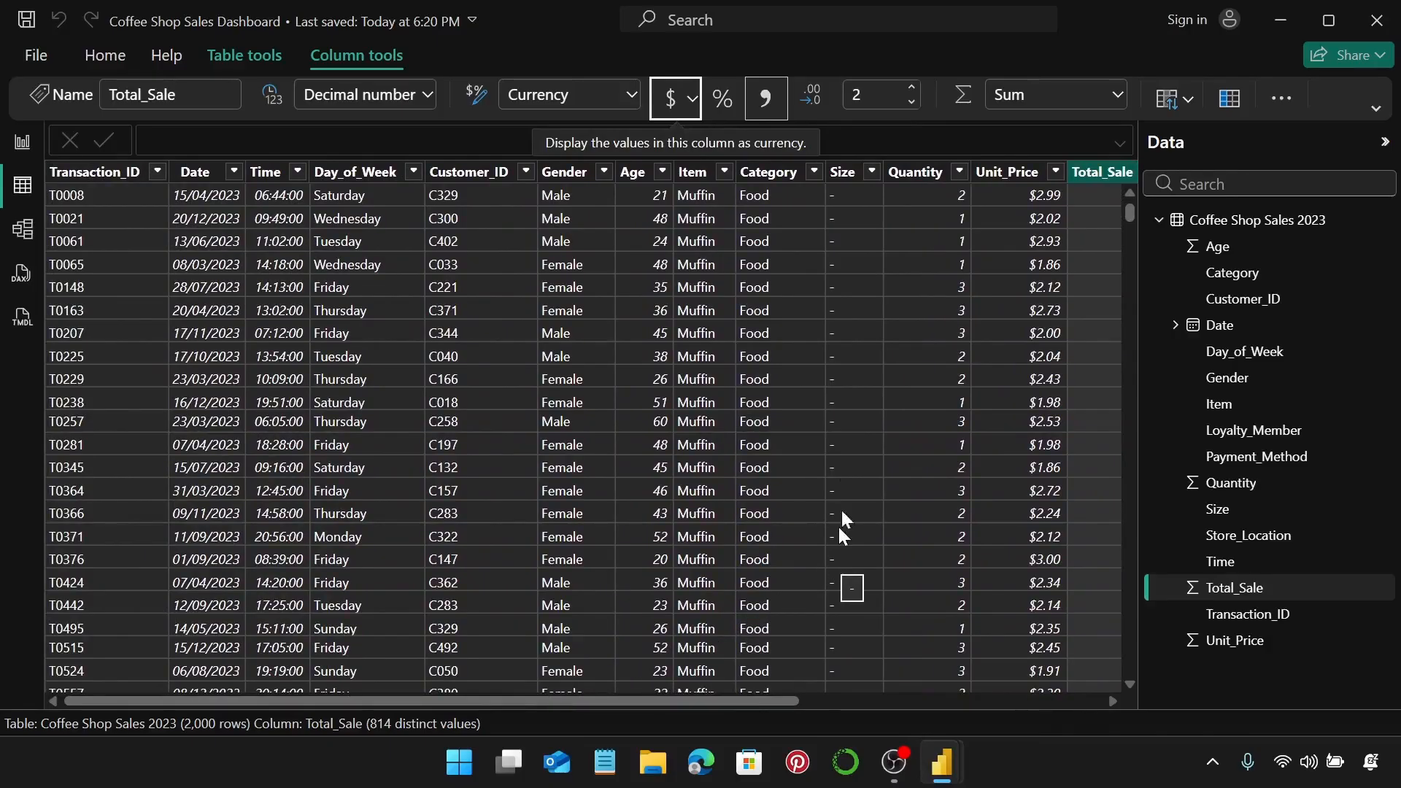
left_click(21, 143)
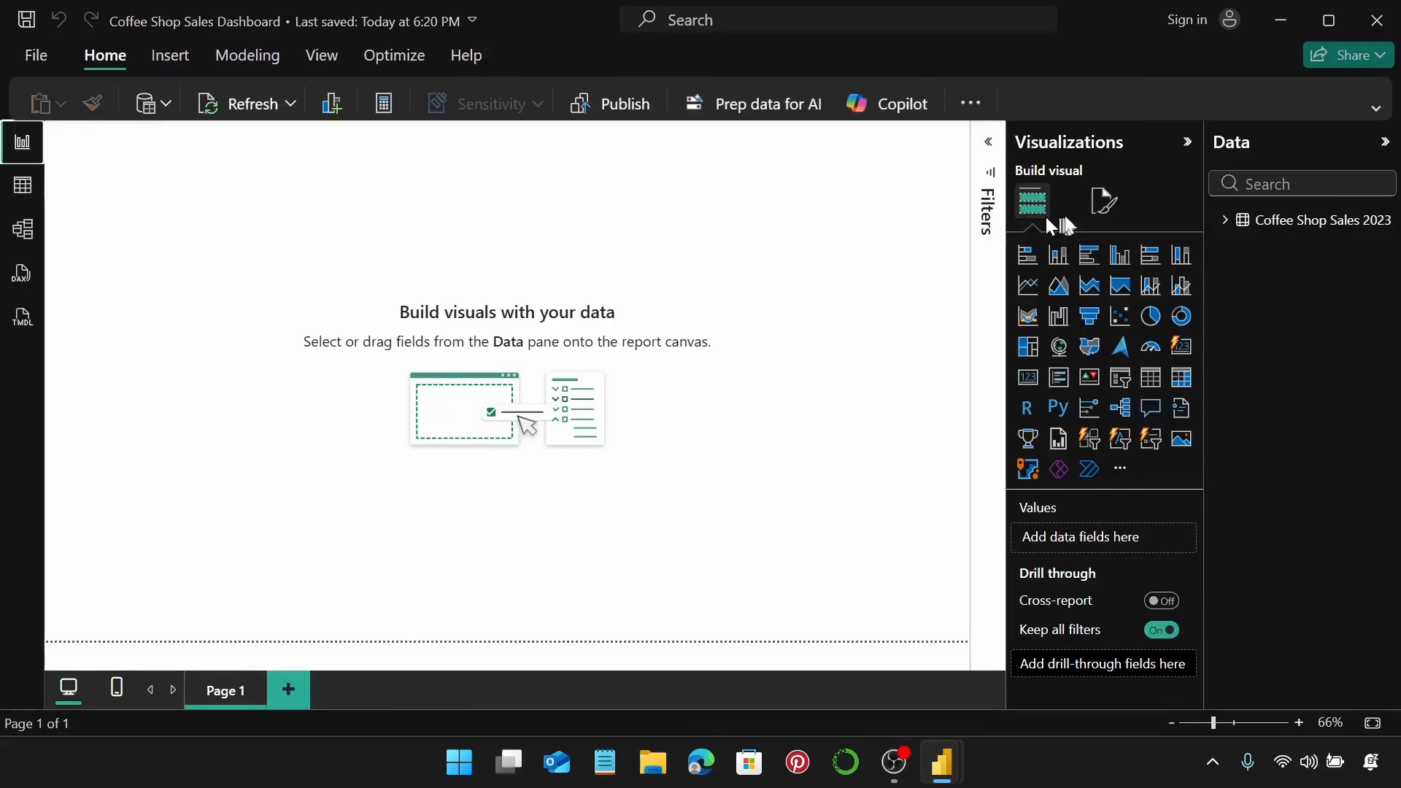
Apply Glass Effect Background.png as the page wallpaper from the Wallpaper settings.
left_click(1104, 206)
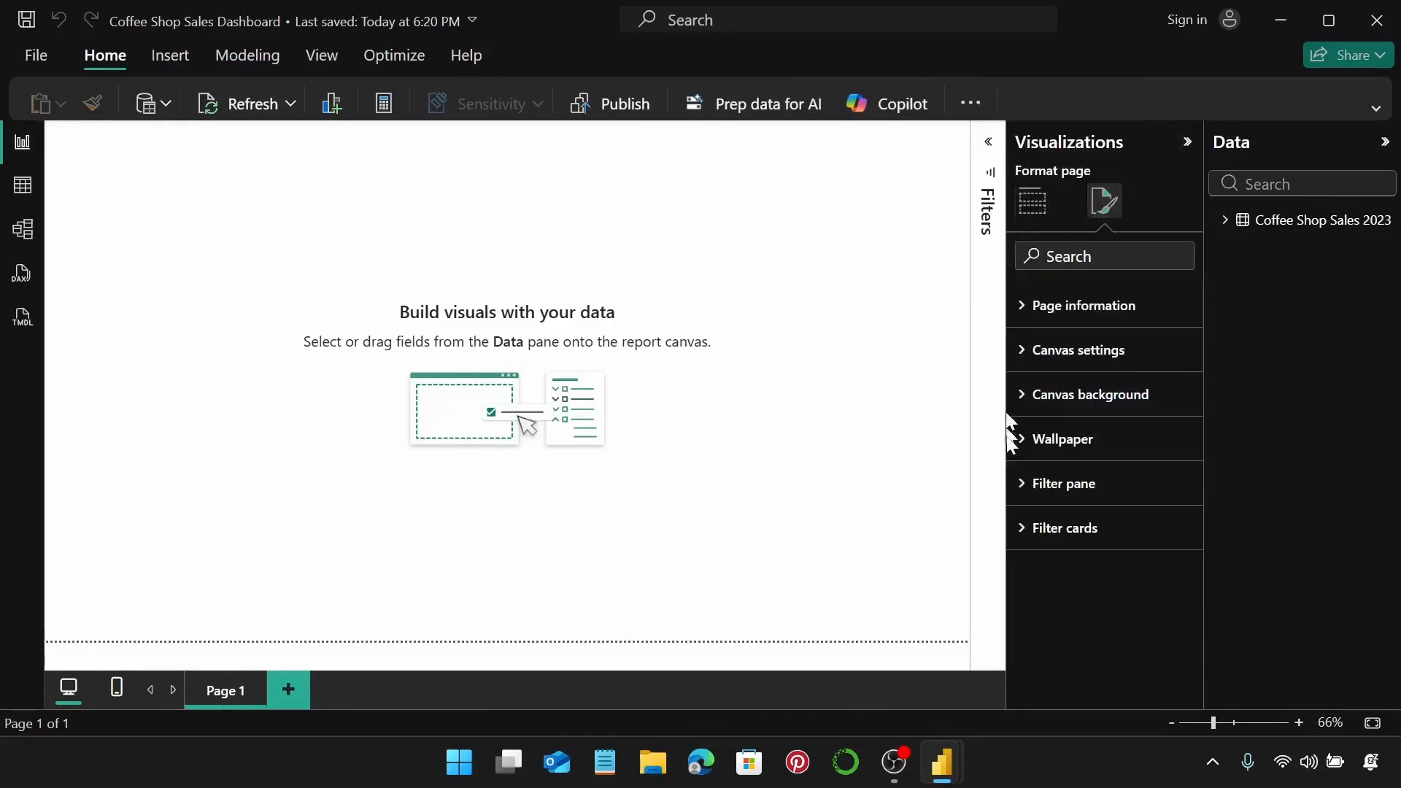
left_click(1065, 441)
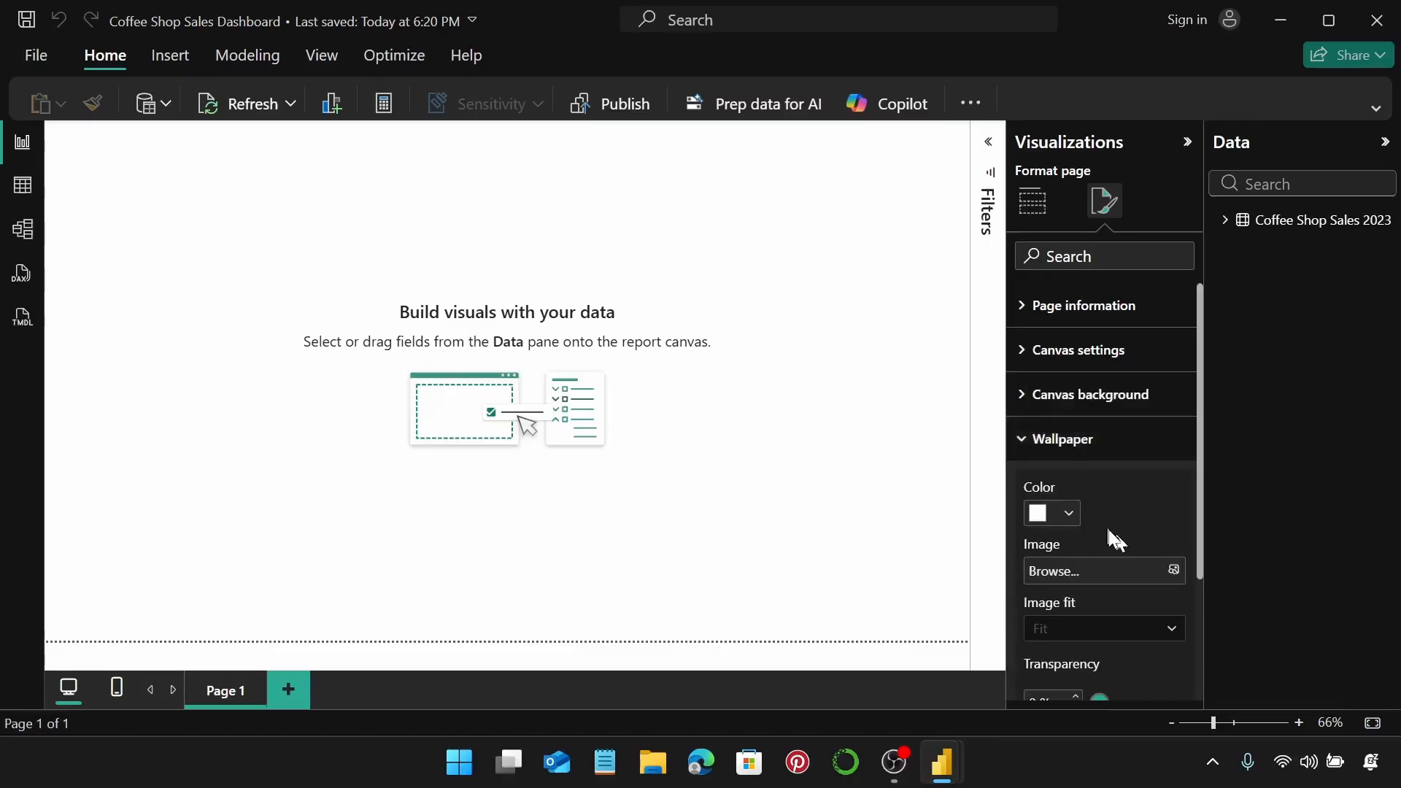
left_click(1174, 570)
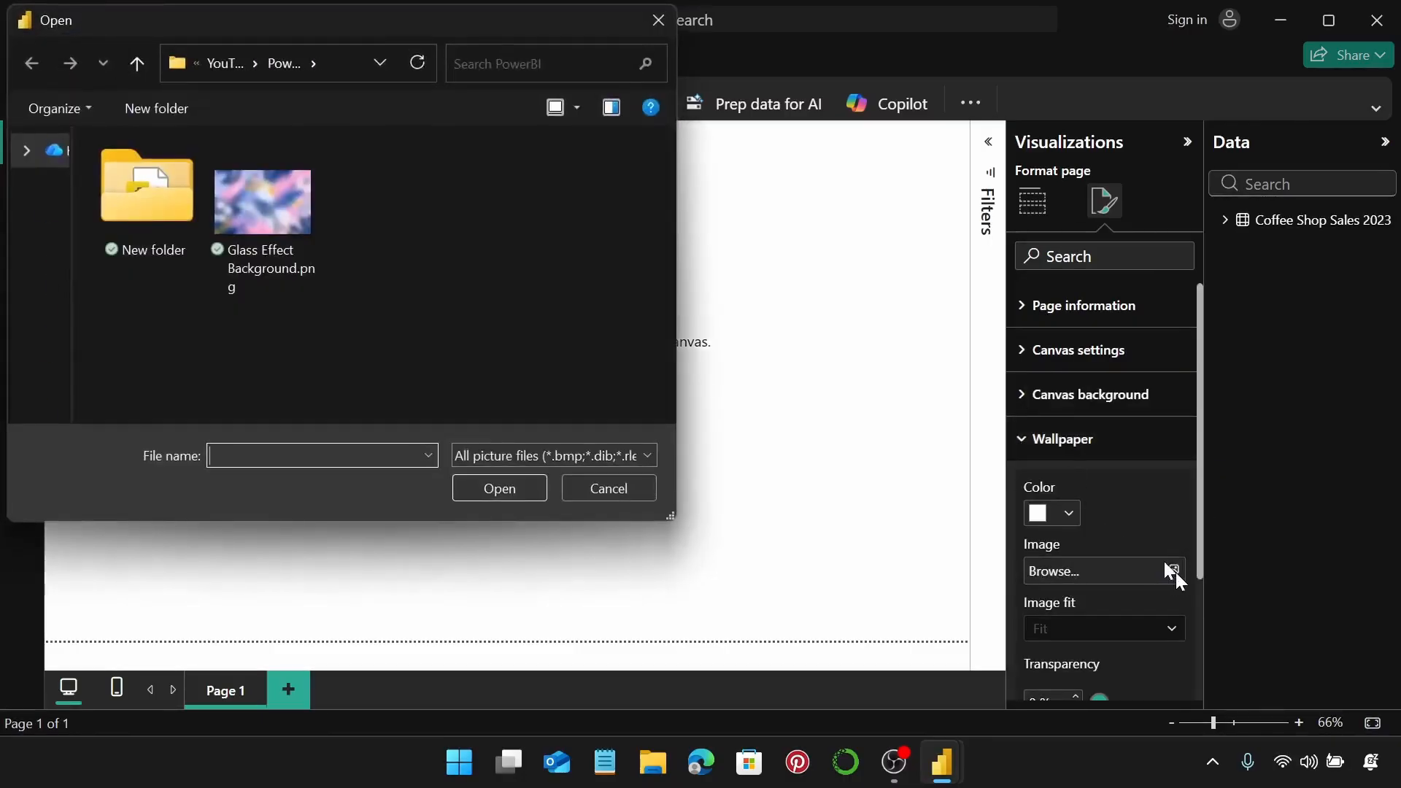
left_click(282, 211)
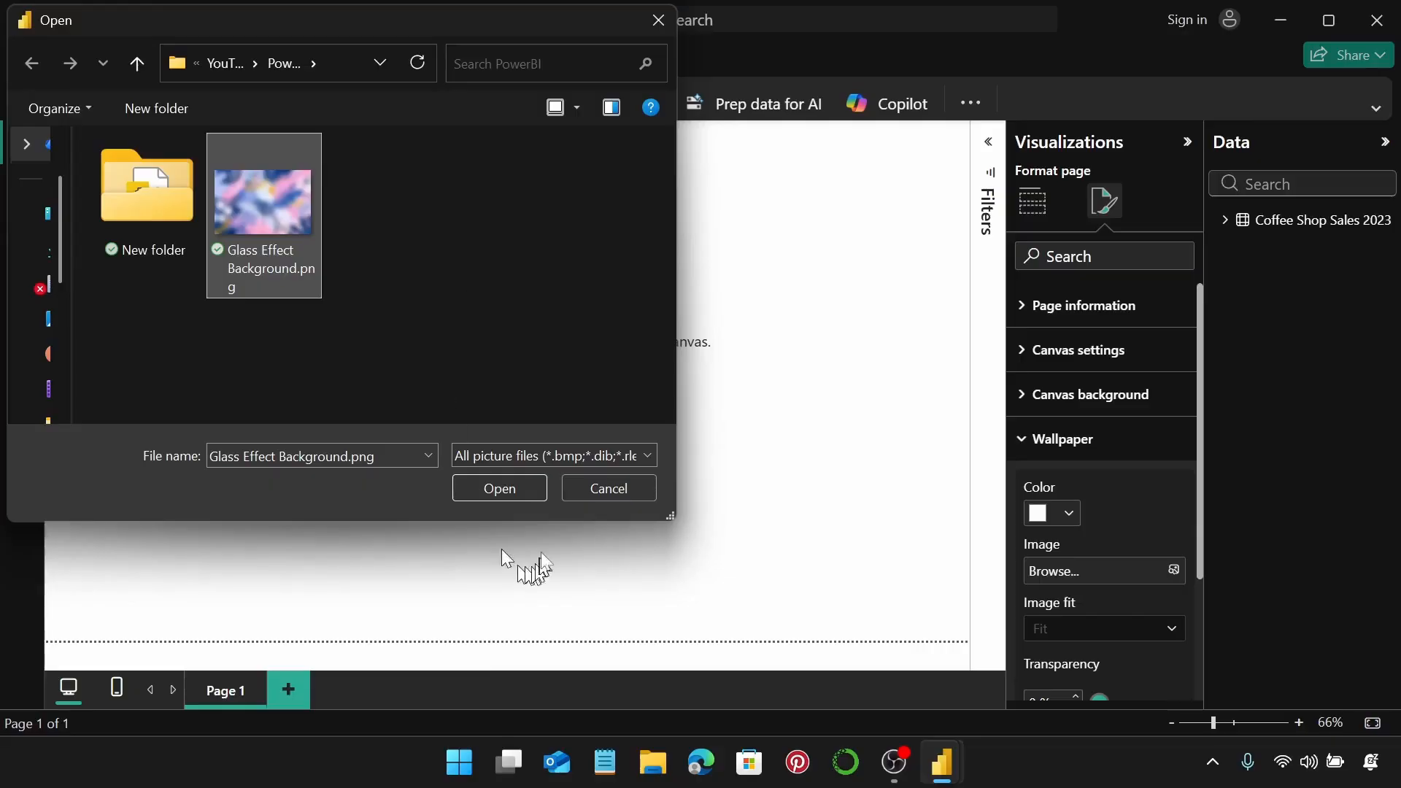
left_click(527, 492)
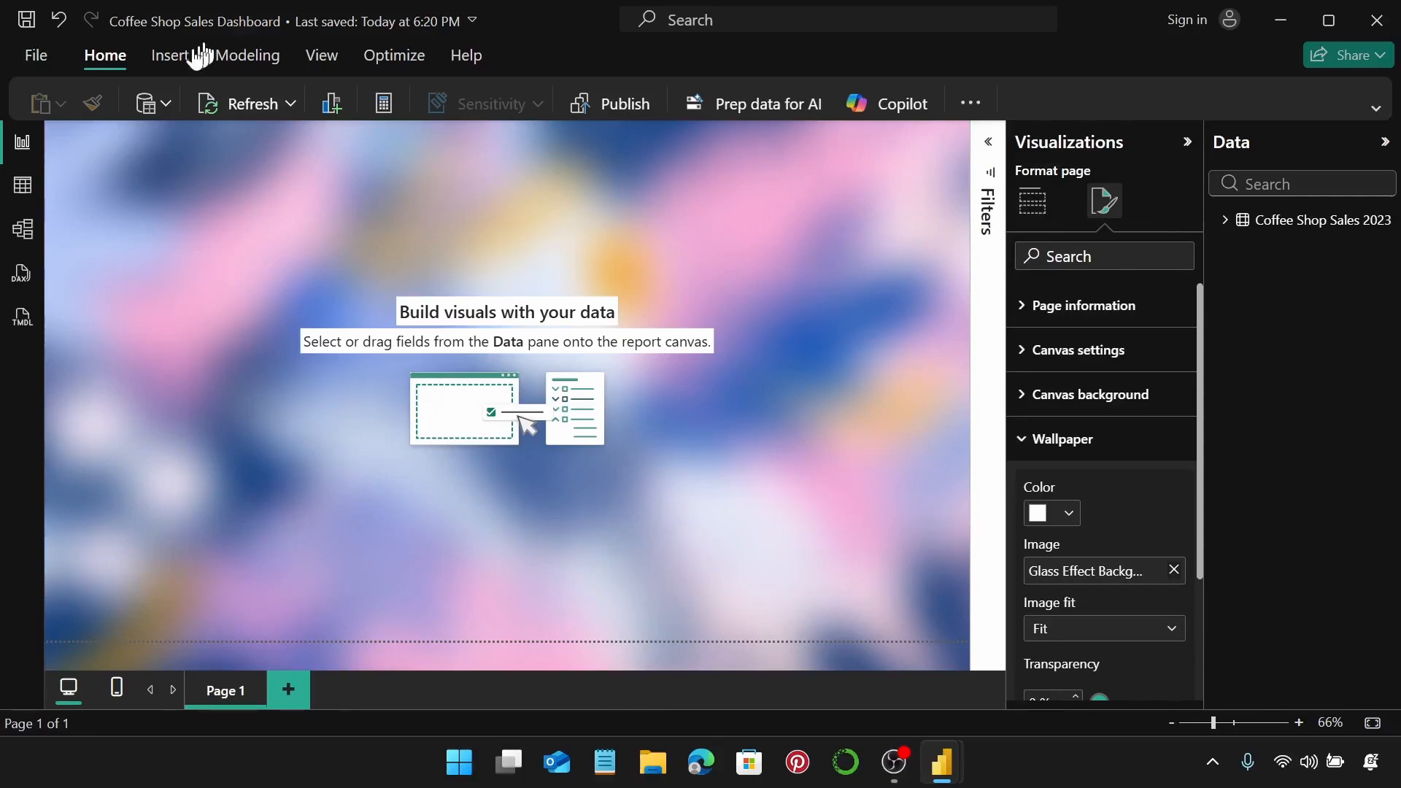
left_click(167, 61)
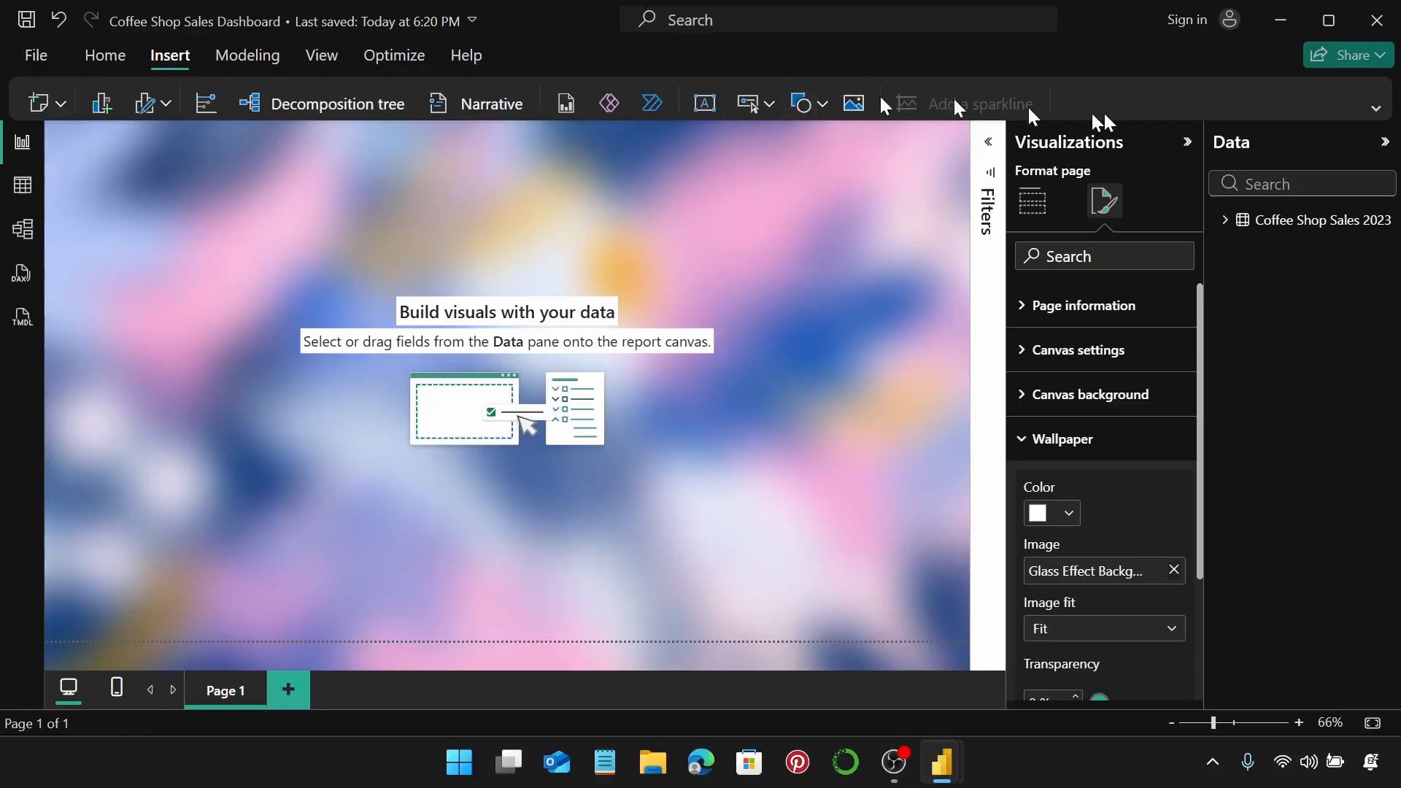
Insert a text box reading 'Coffee Shop Sales Dashboard' and set its font size to 32.
left_click(1375, 108)
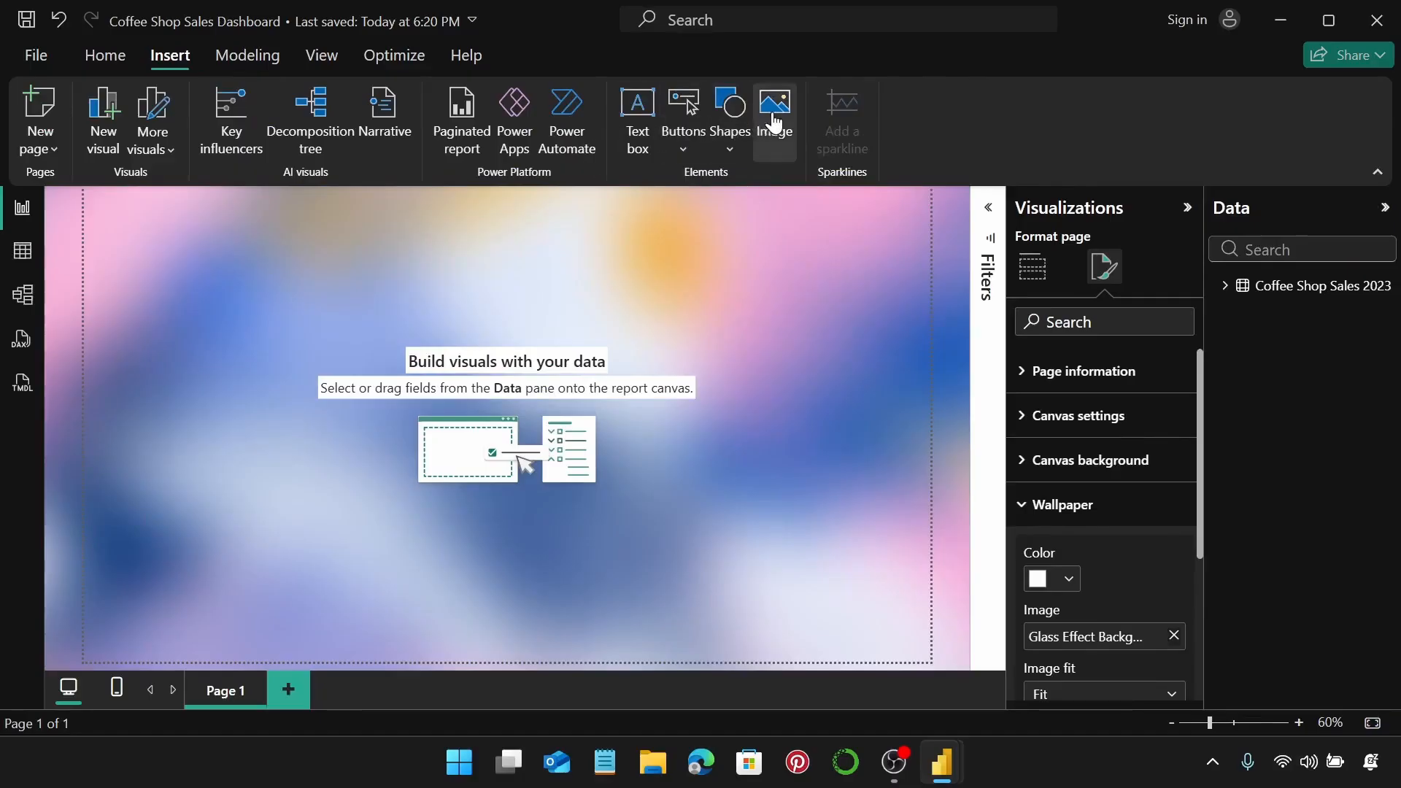
left_click(1374, 177)
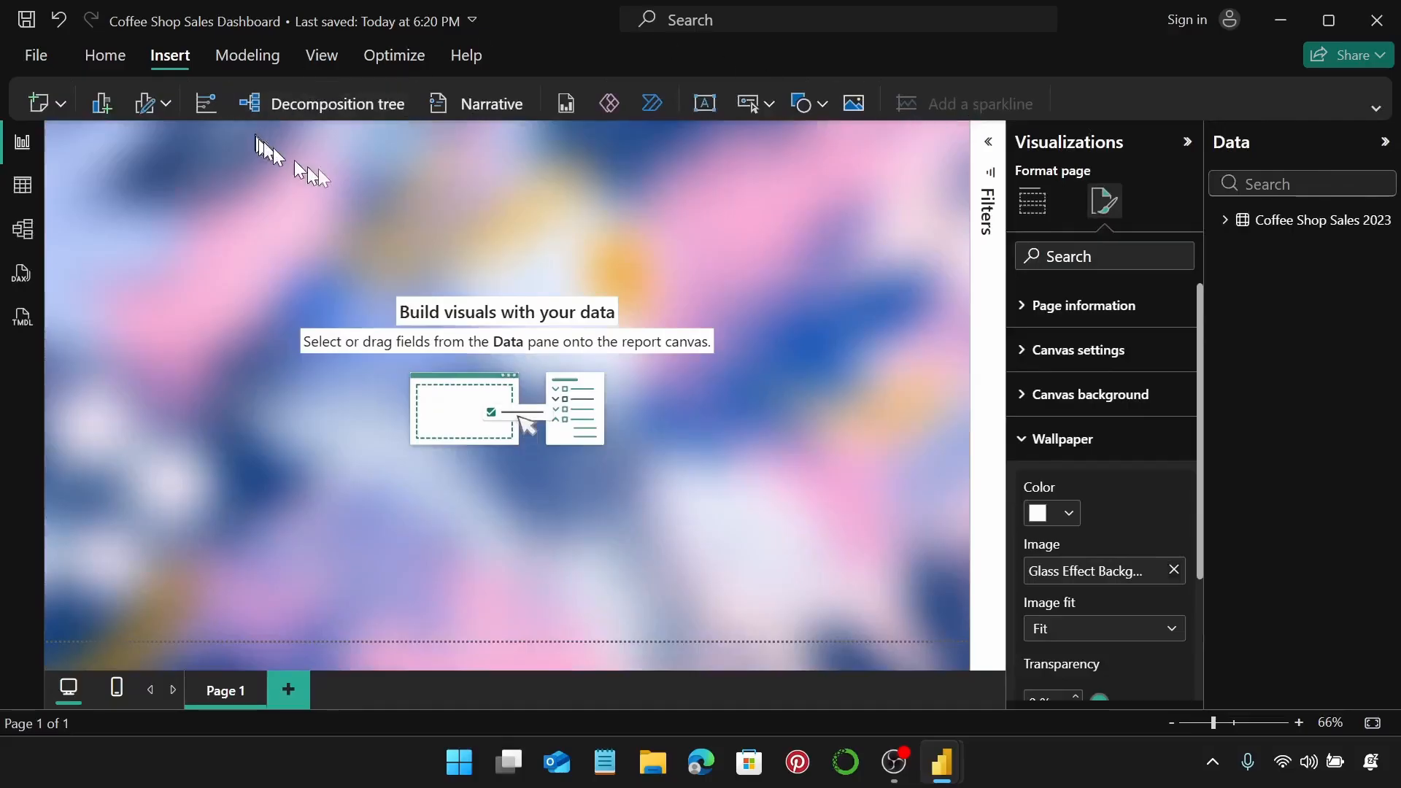
left_click(704, 108)
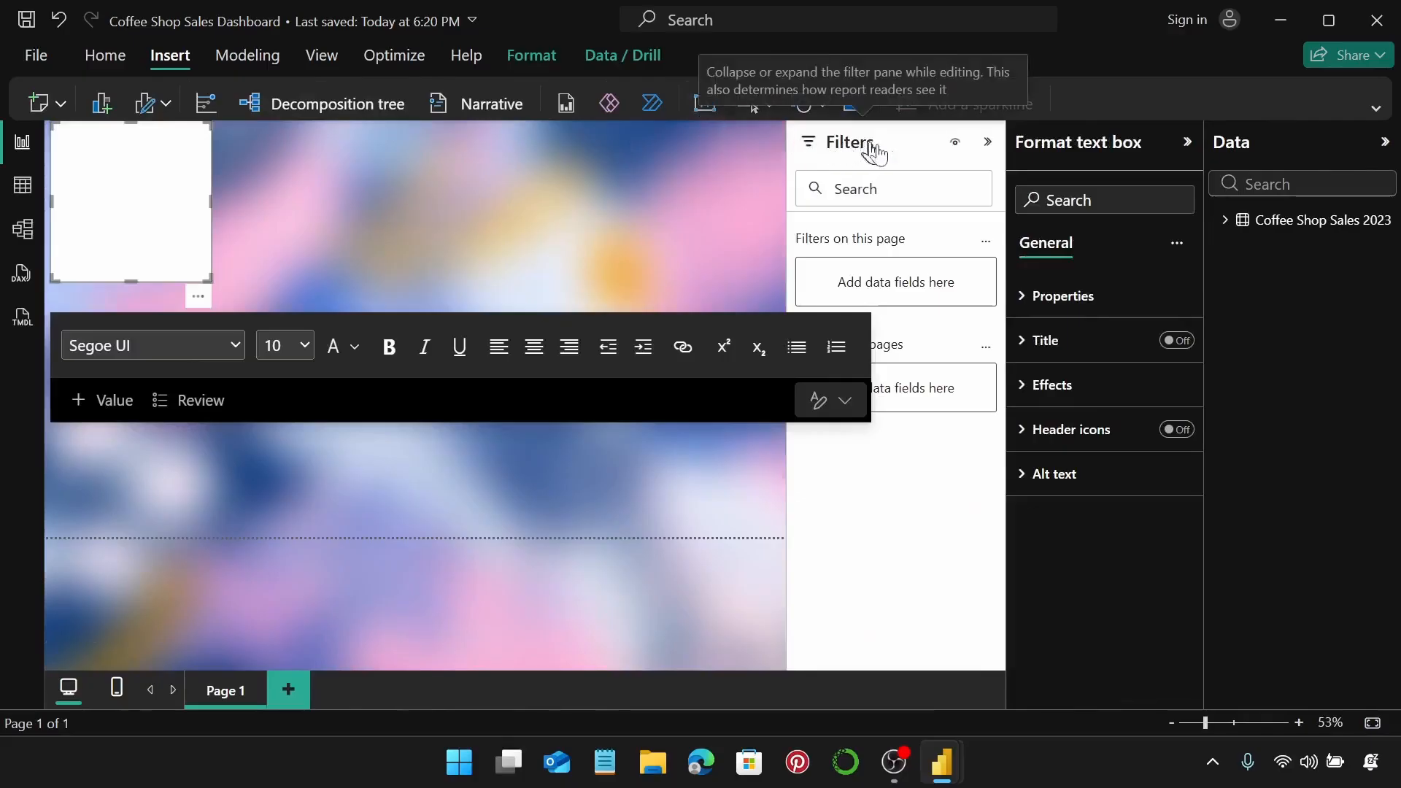
left_click(986, 144)
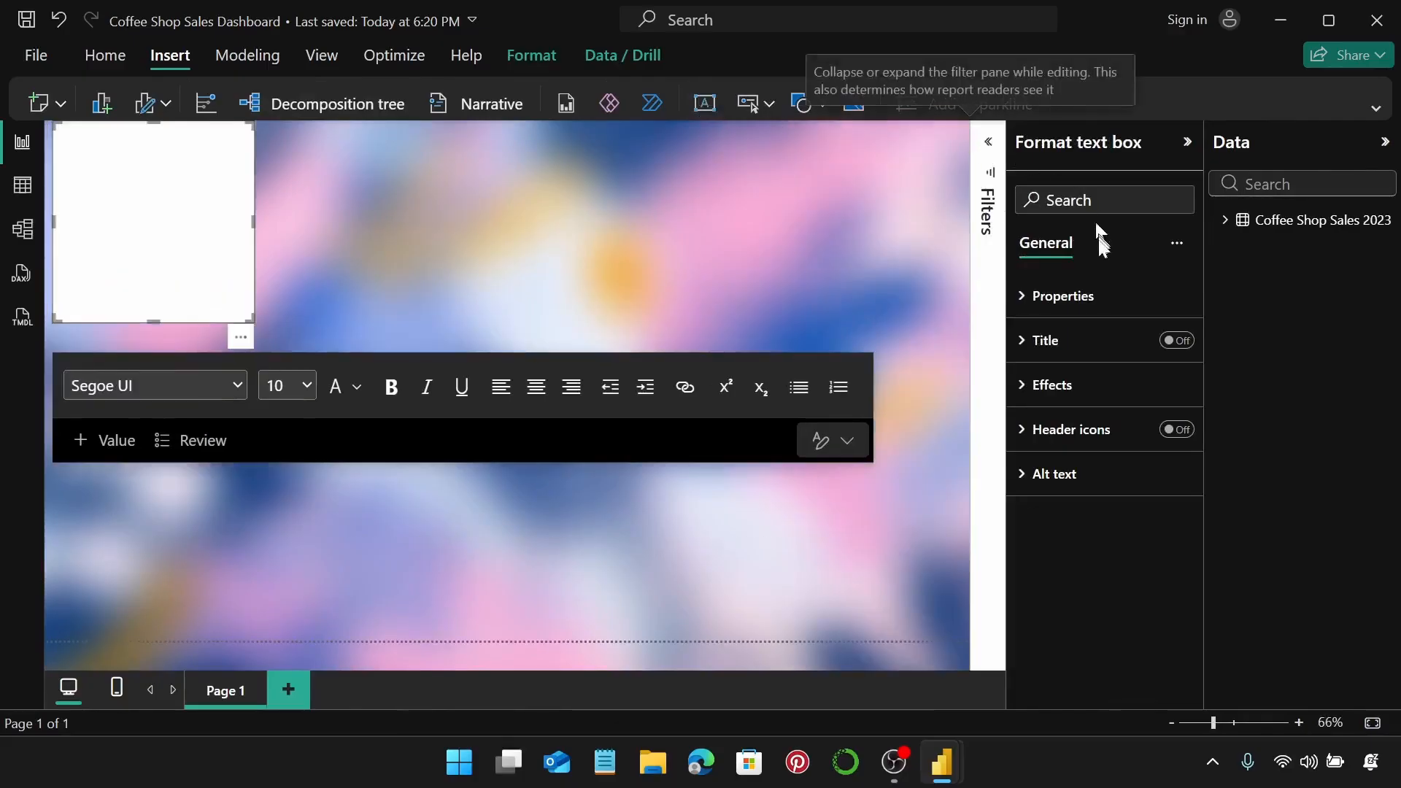
left_click(116, 179)
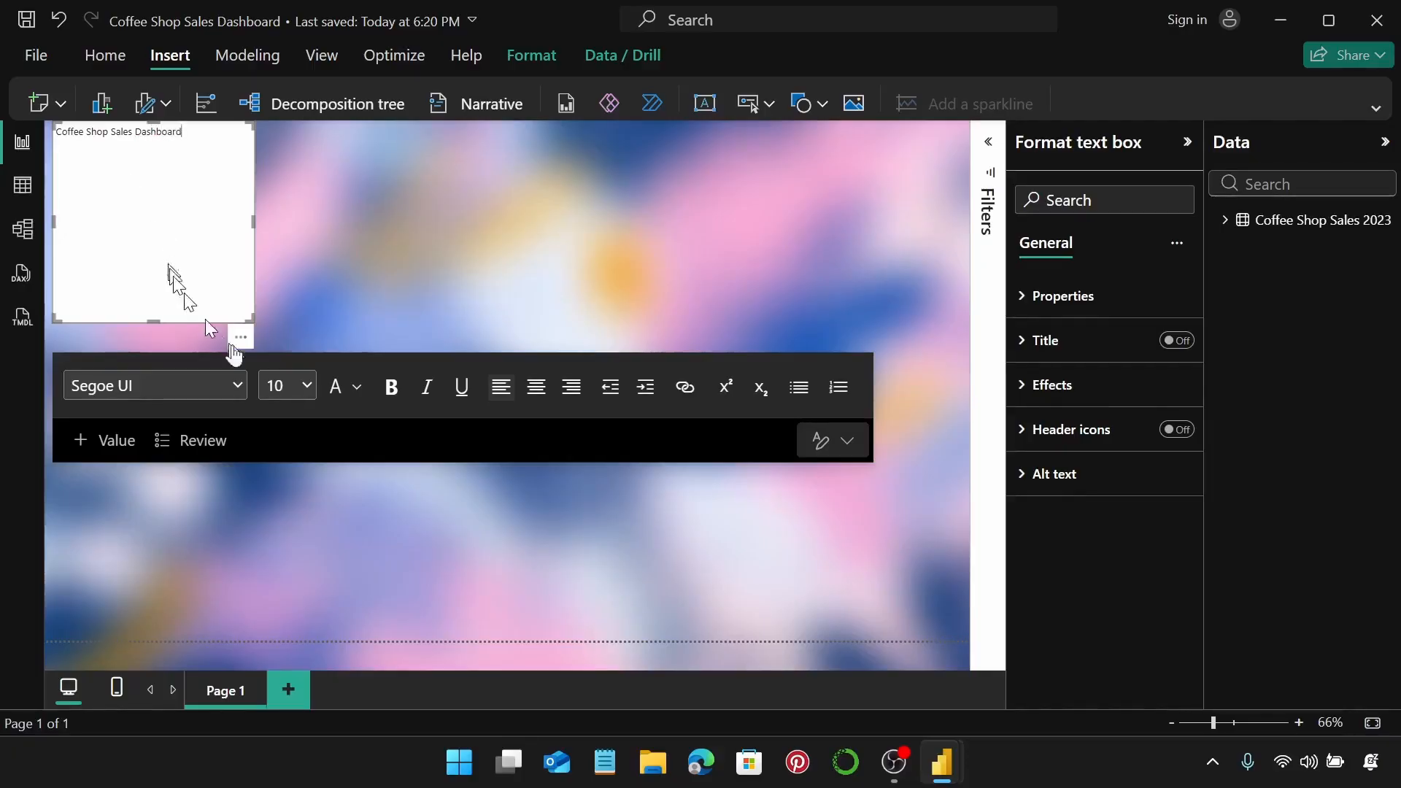
left_click_drag(182, 133, 40, 149)
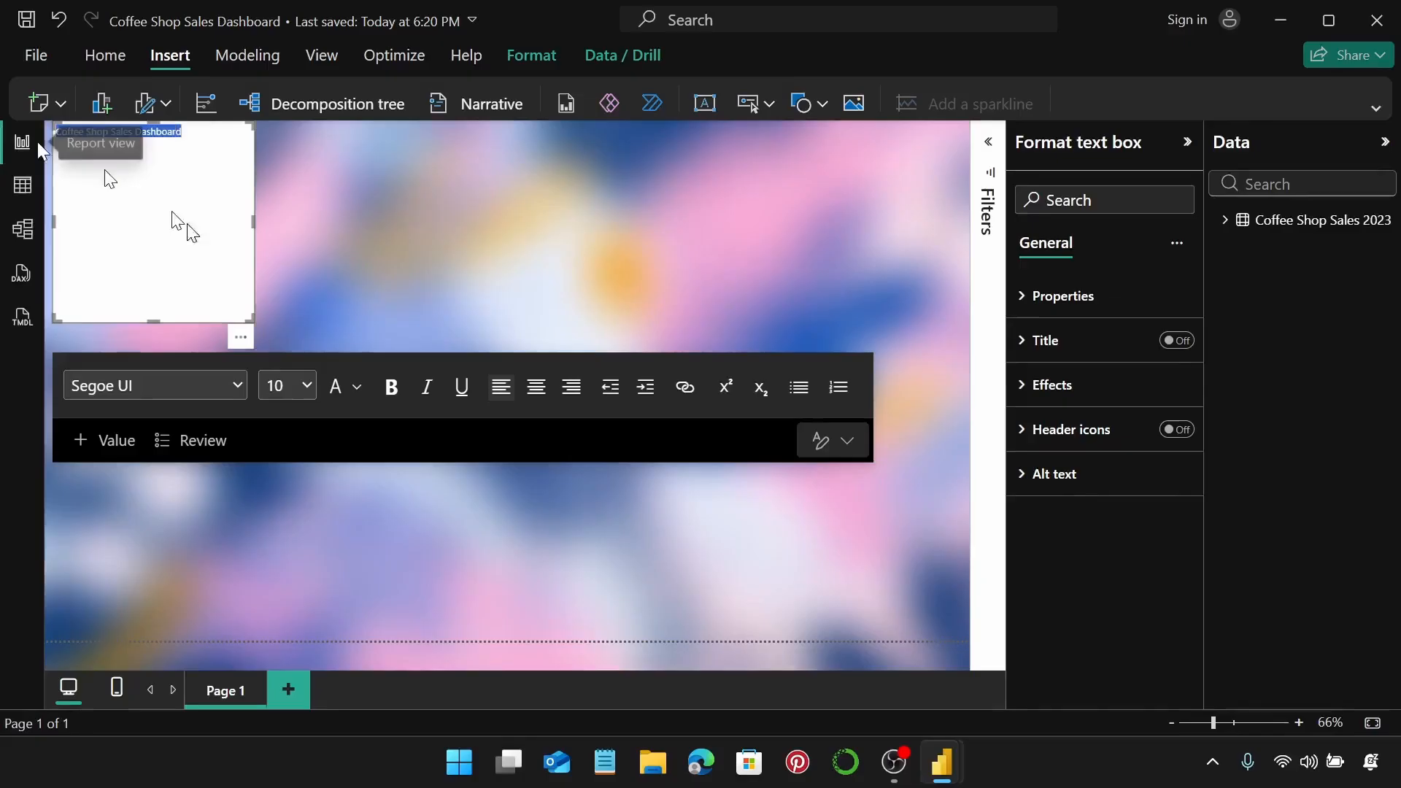
left_click(289, 389)
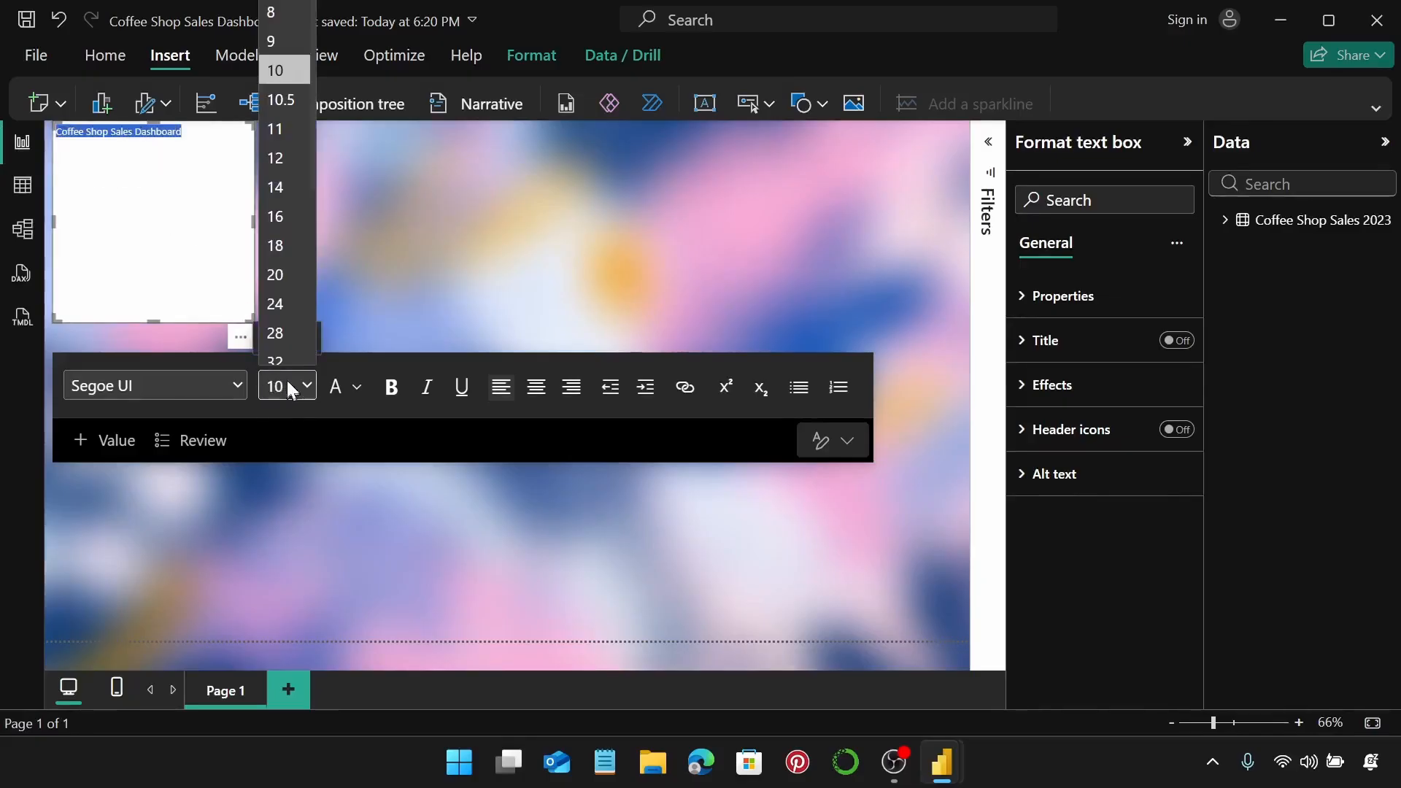
left_click(286, 361)
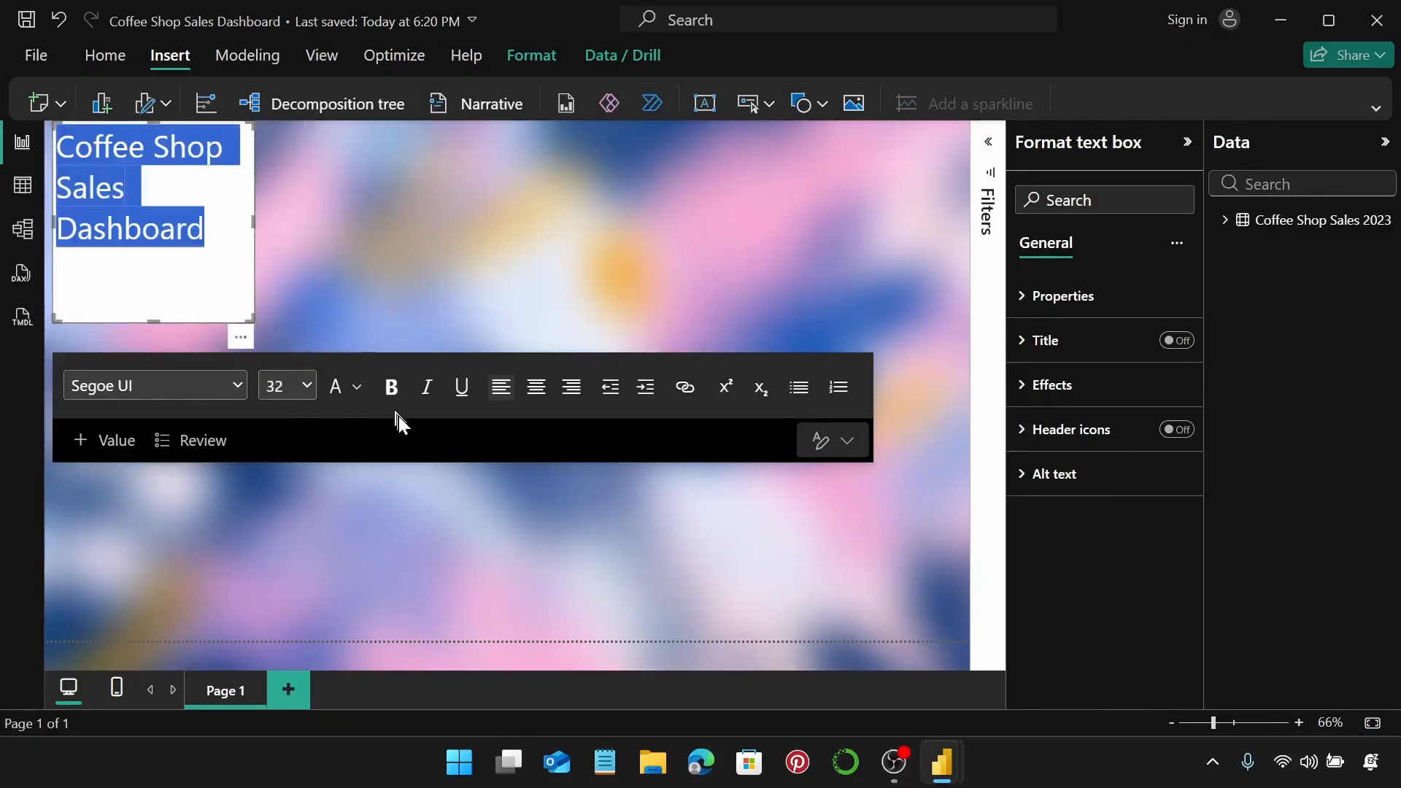
left_click(418, 244)
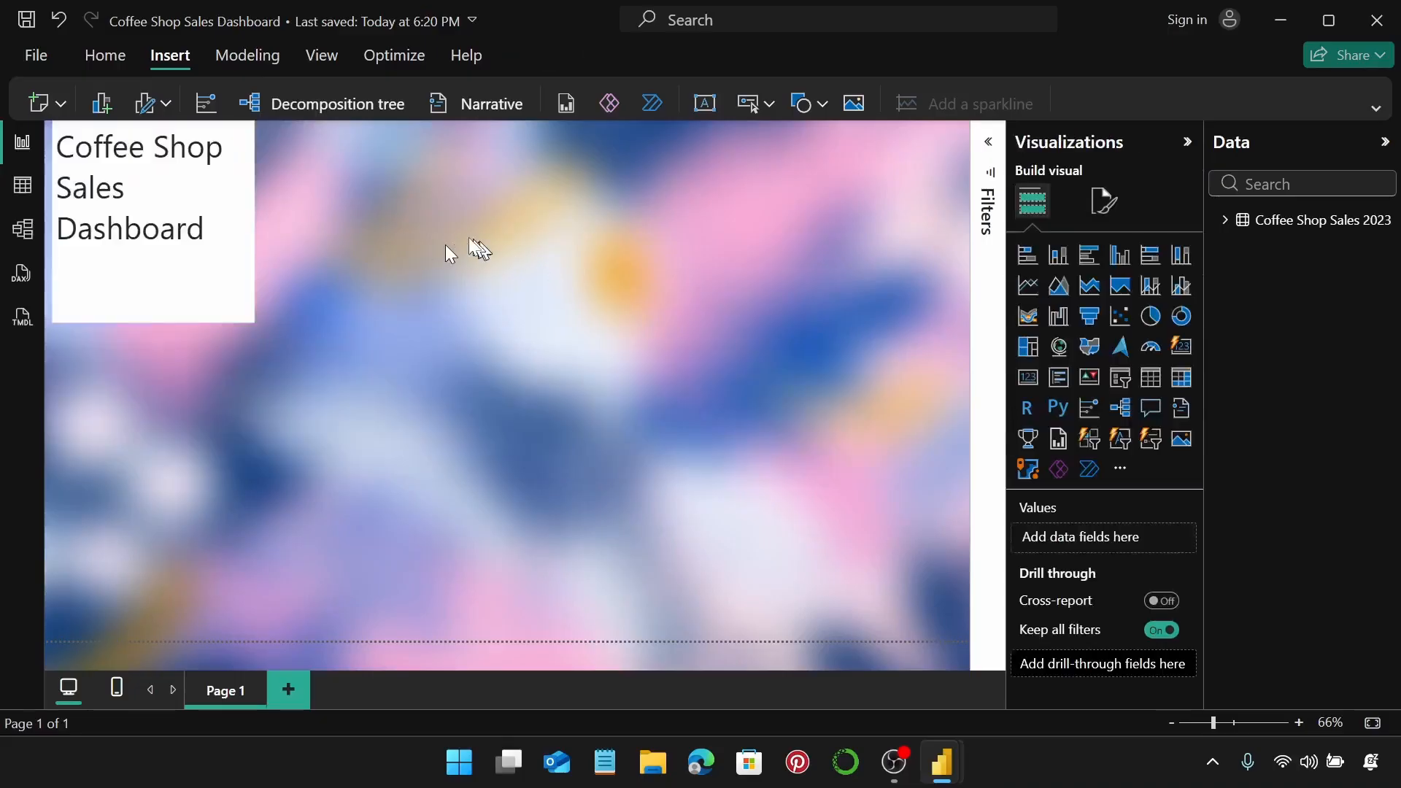
Set the title box height to 85 and width to 607, and centre its text.
left_click(215, 218)
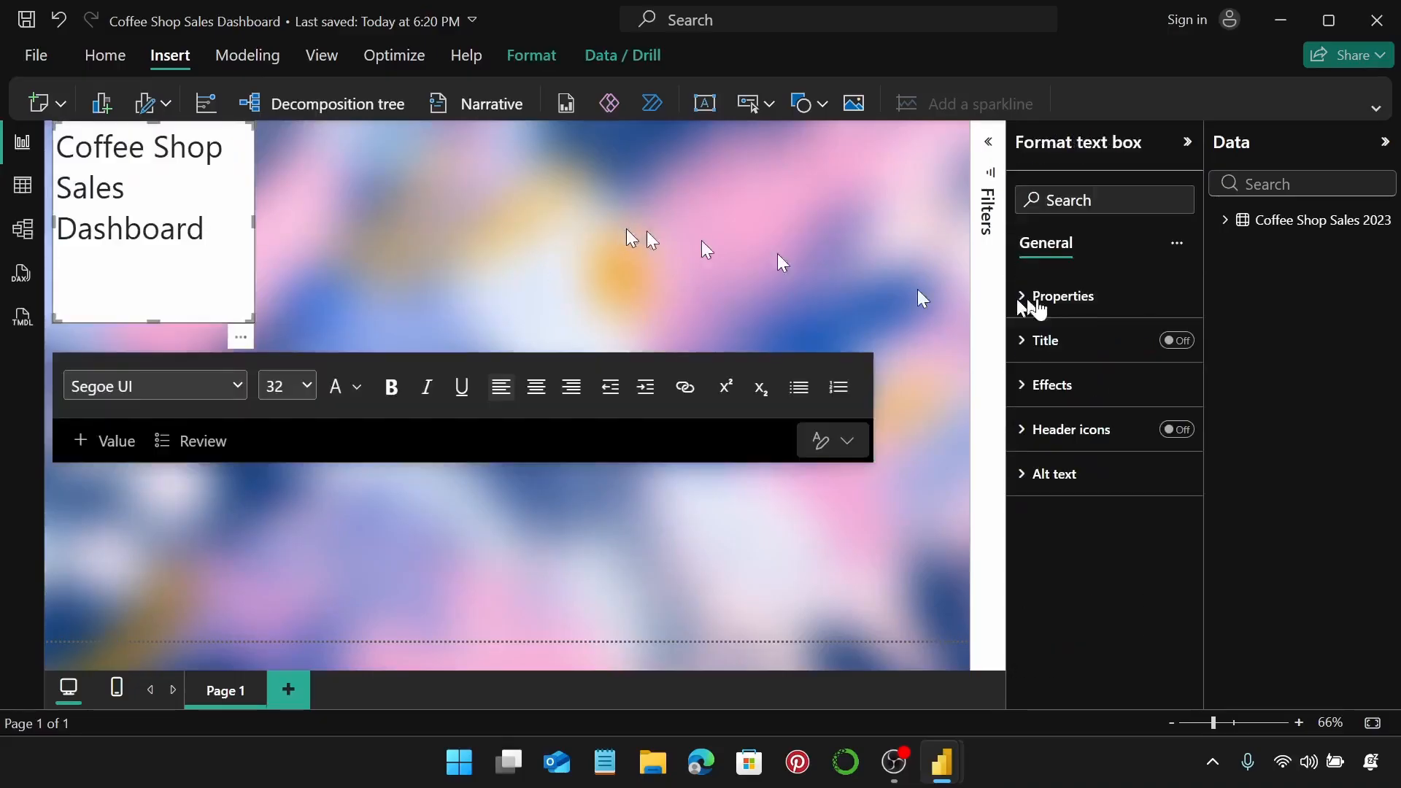
left_click(1098, 296)
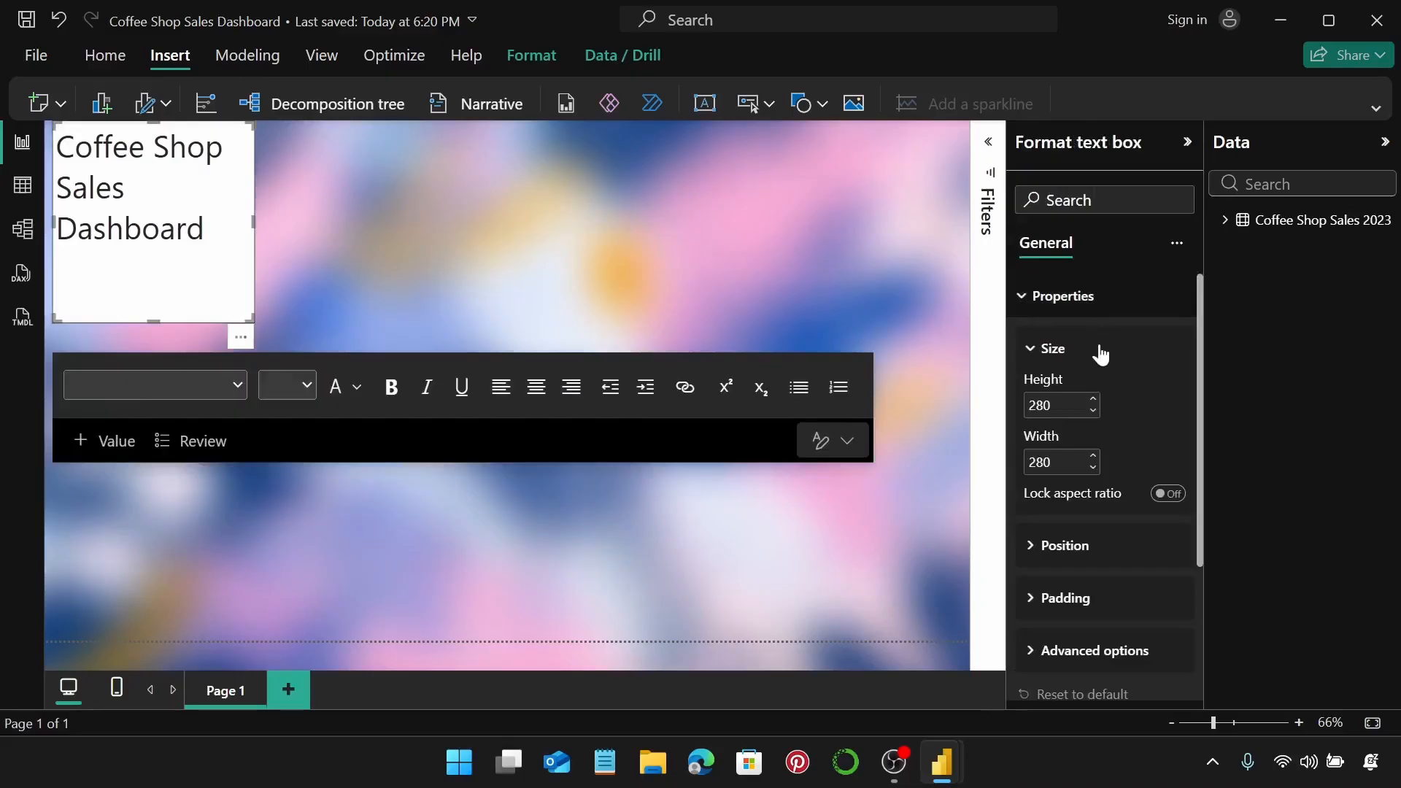
left_click(1065, 402)
type("85")
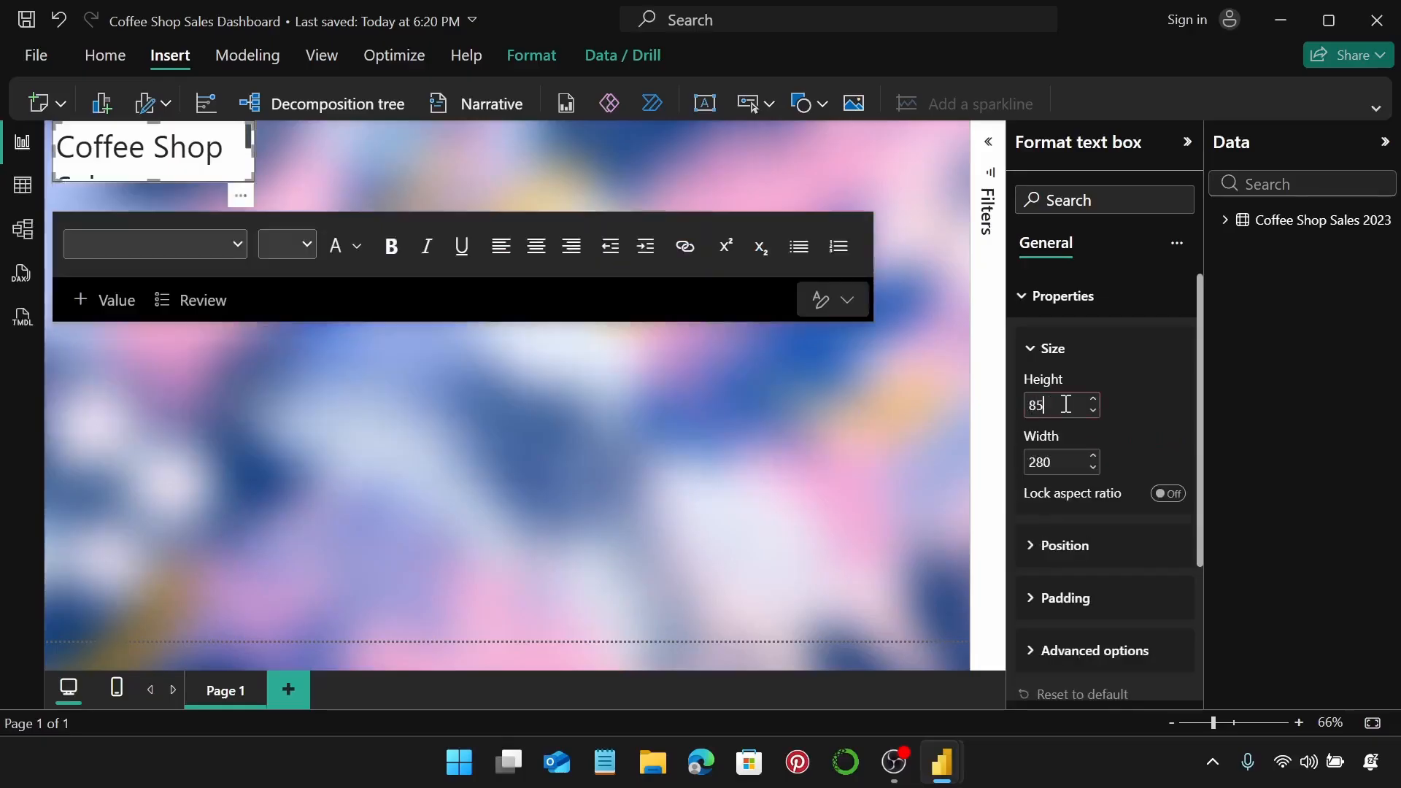
left_click(1064, 456)
type("607")
key("Return")
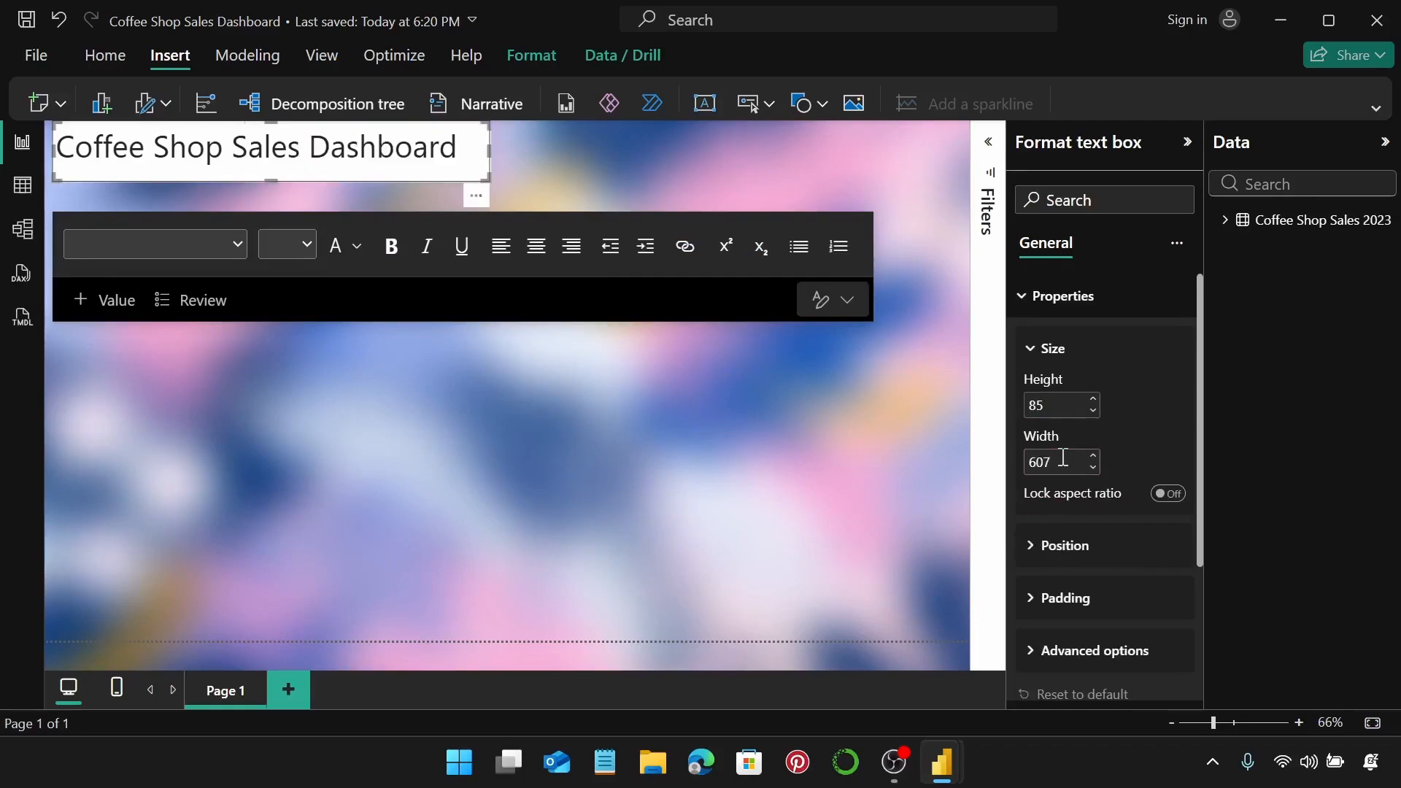
left_click(534, 247)
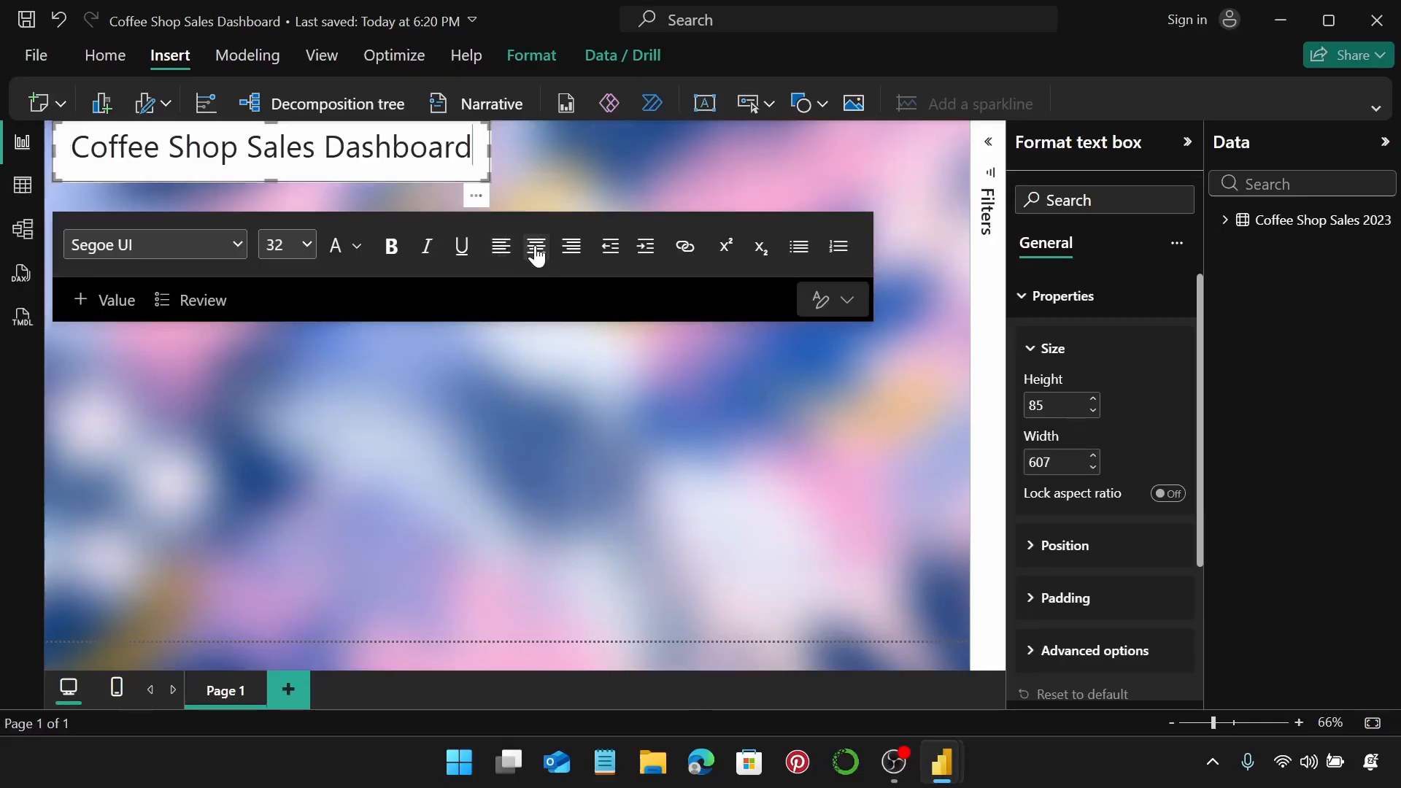
left_click(1104, 307)
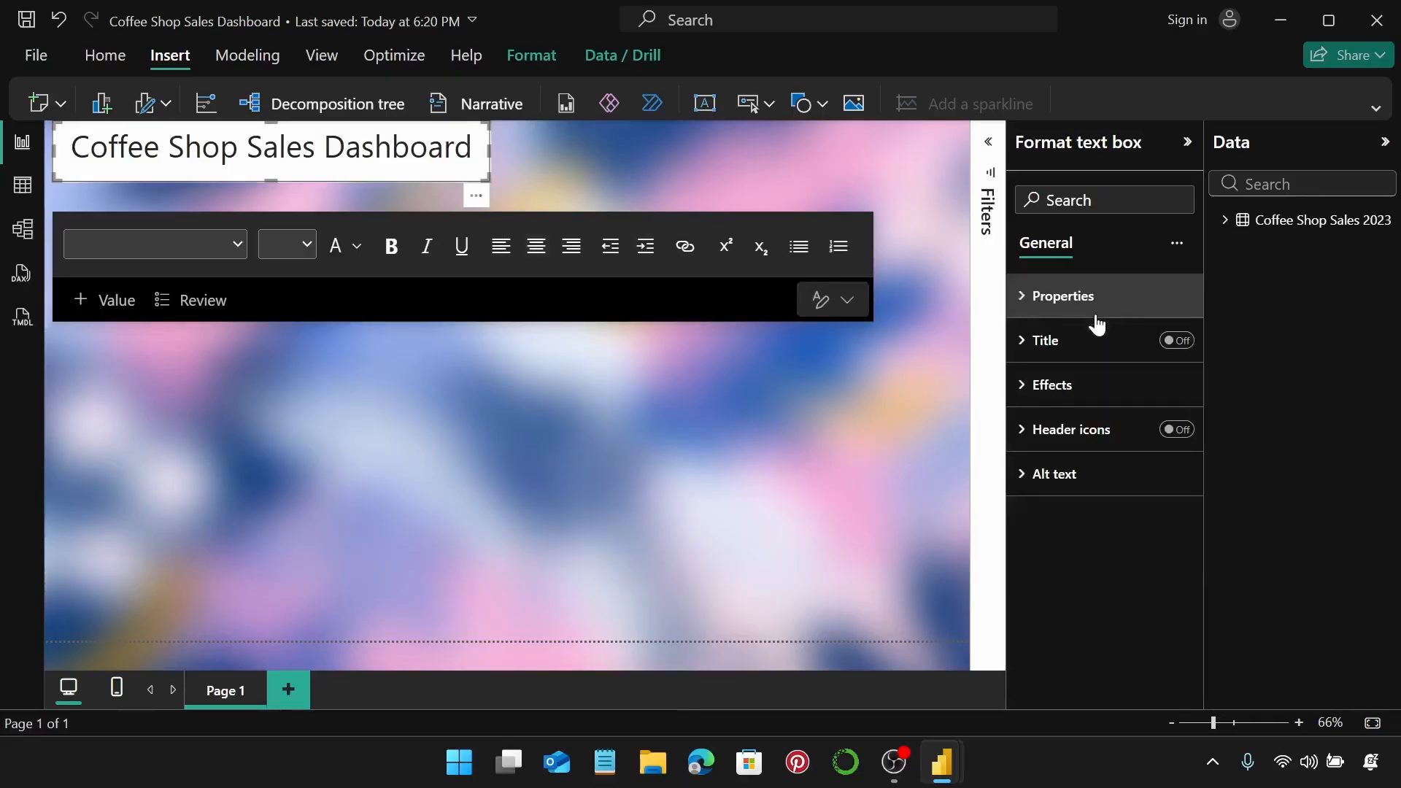
Set the title box's background transparency to 70%.
left_click(1110, 404)
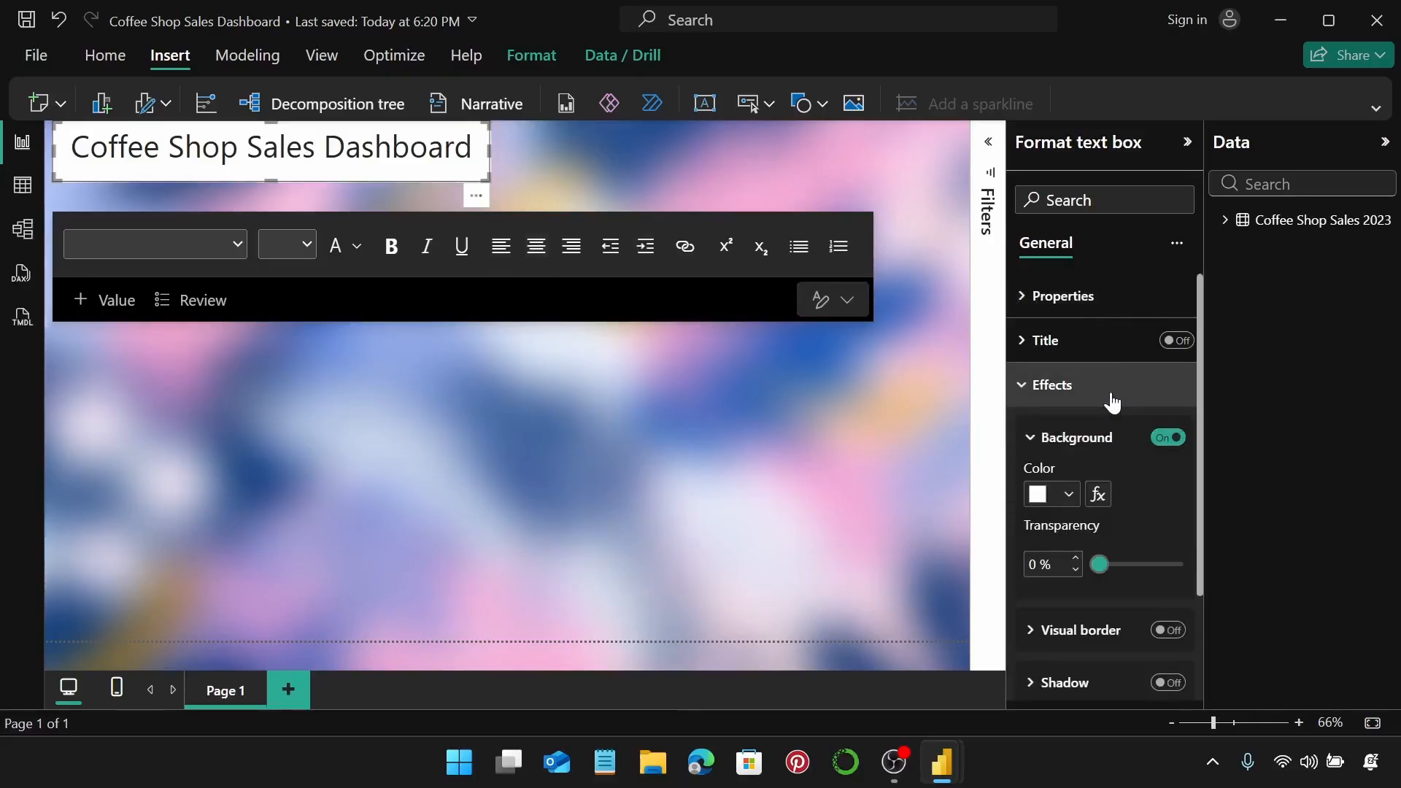
left_click(1111, 400)
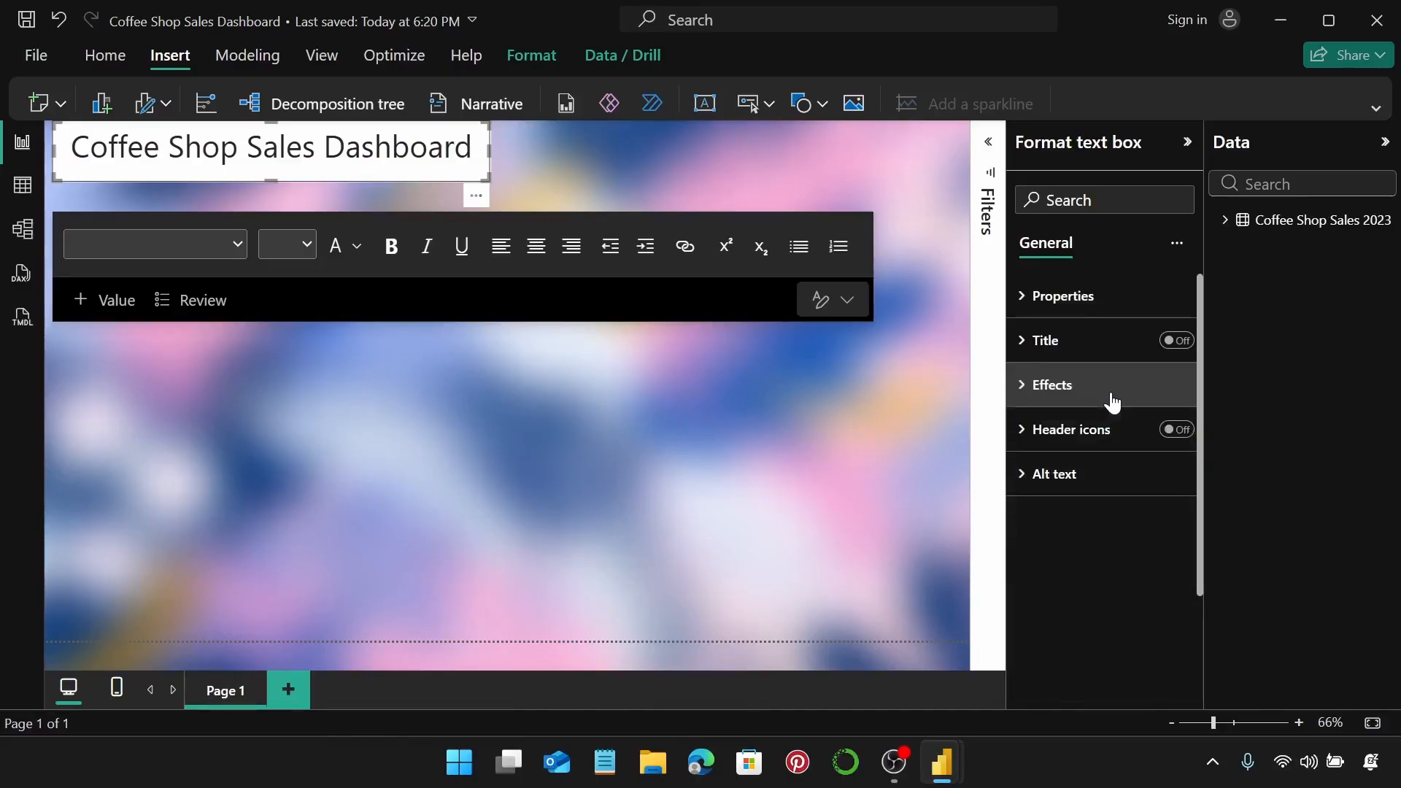
left_click(1111, 400)
scroll(1111, 399, "down", 2)
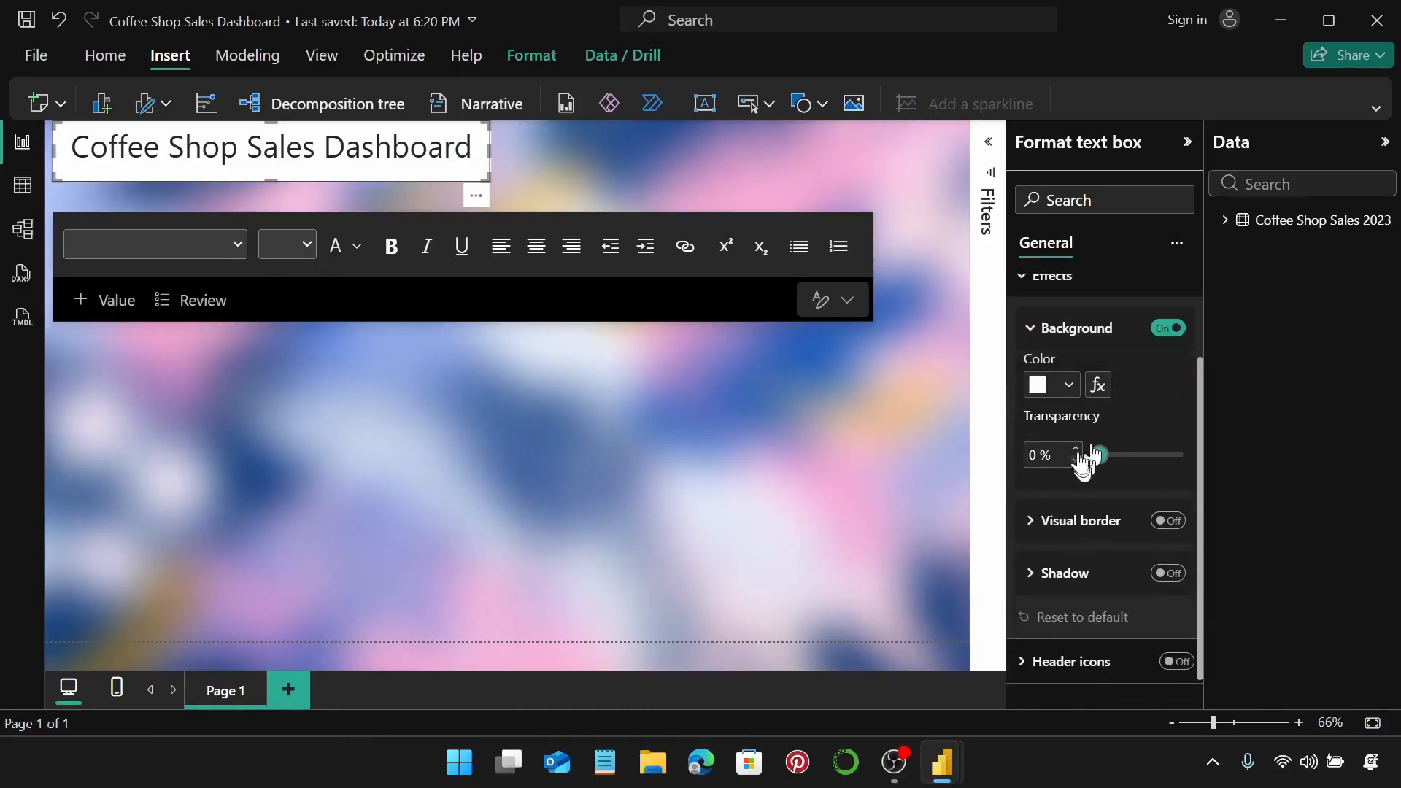
left_click(1045, 455)
key("BackSpace")
type("7")
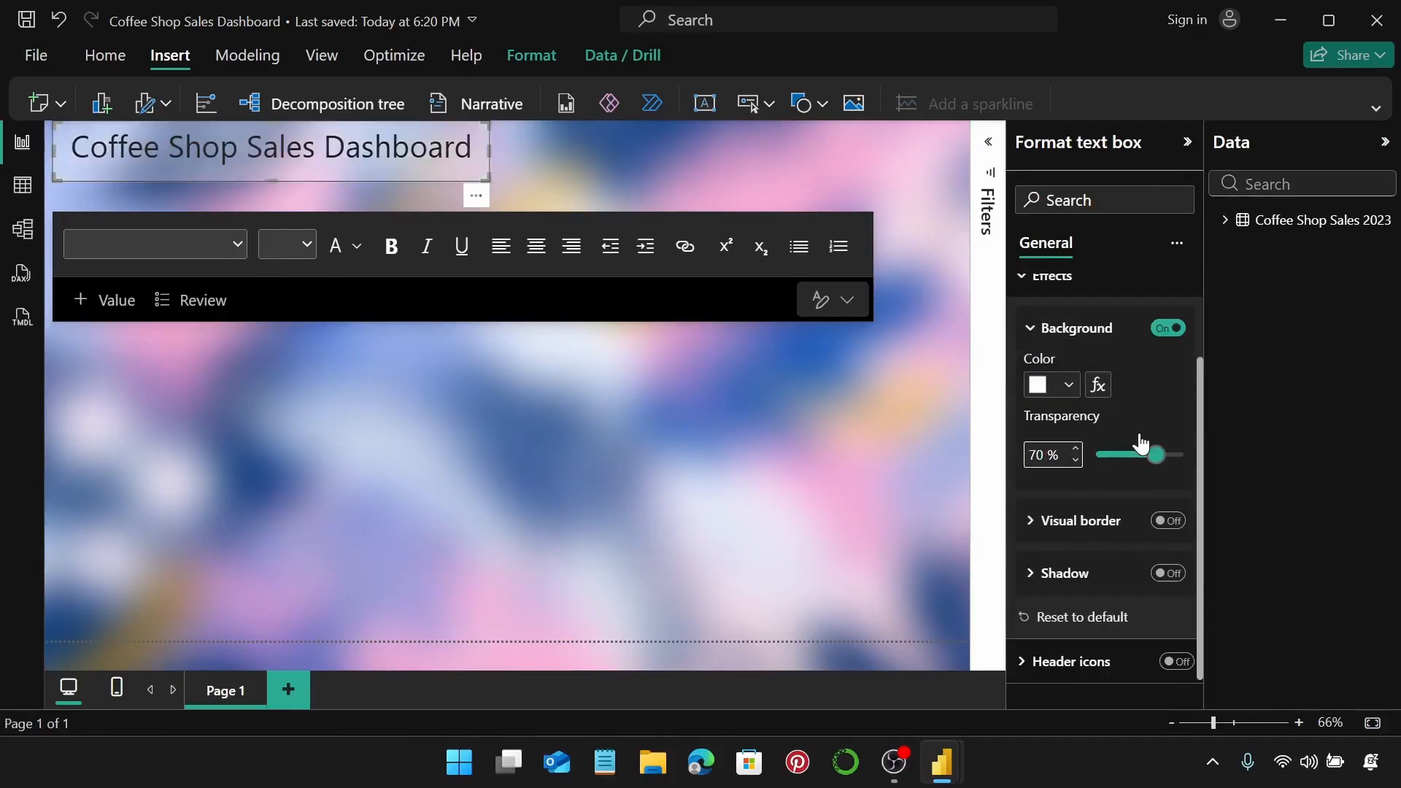
left_click(1170, 522)
Turn on a white visual border for the title box with 5 px rounded corners.
left_click(1171, 522)
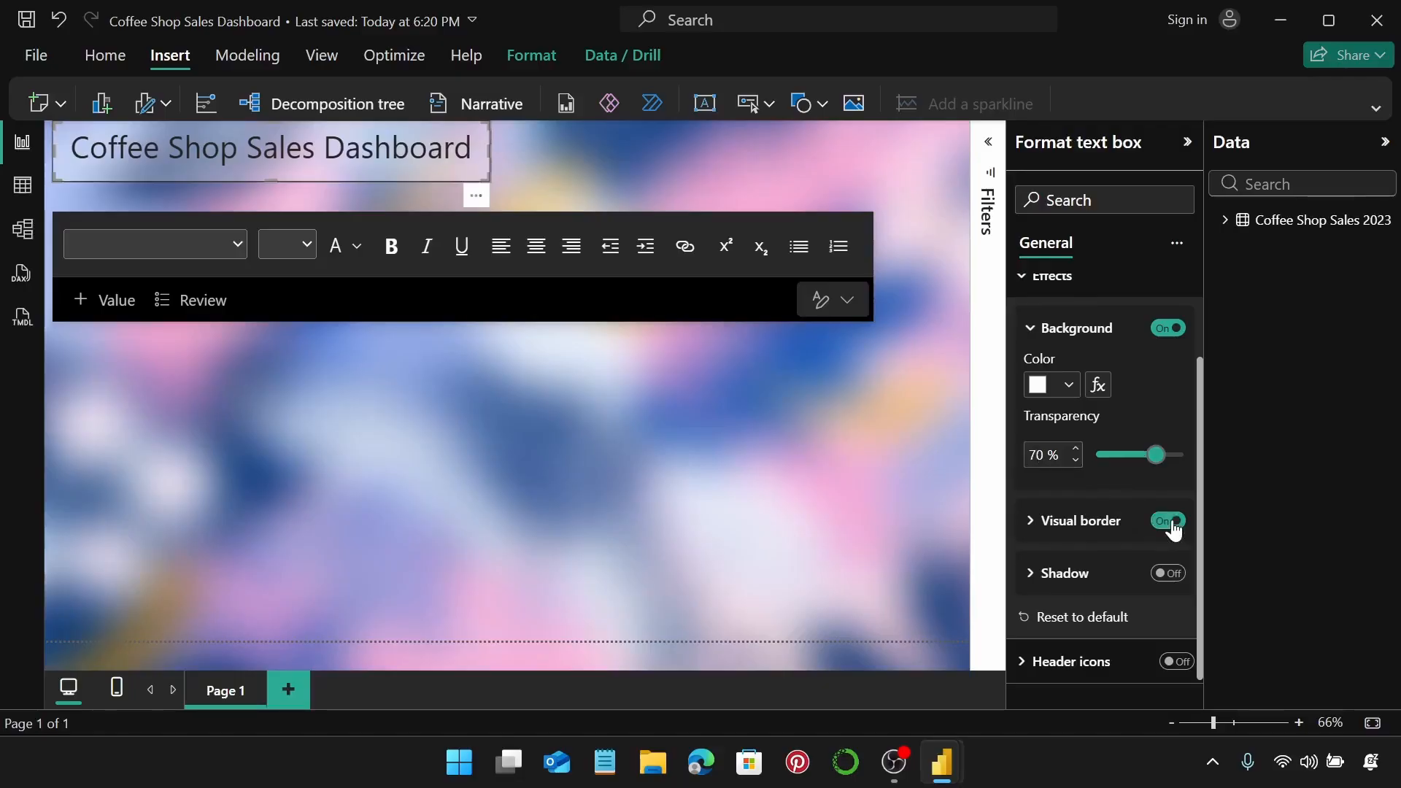
left_click(1063, 531)
scroll(1109, 490, "down", 2)
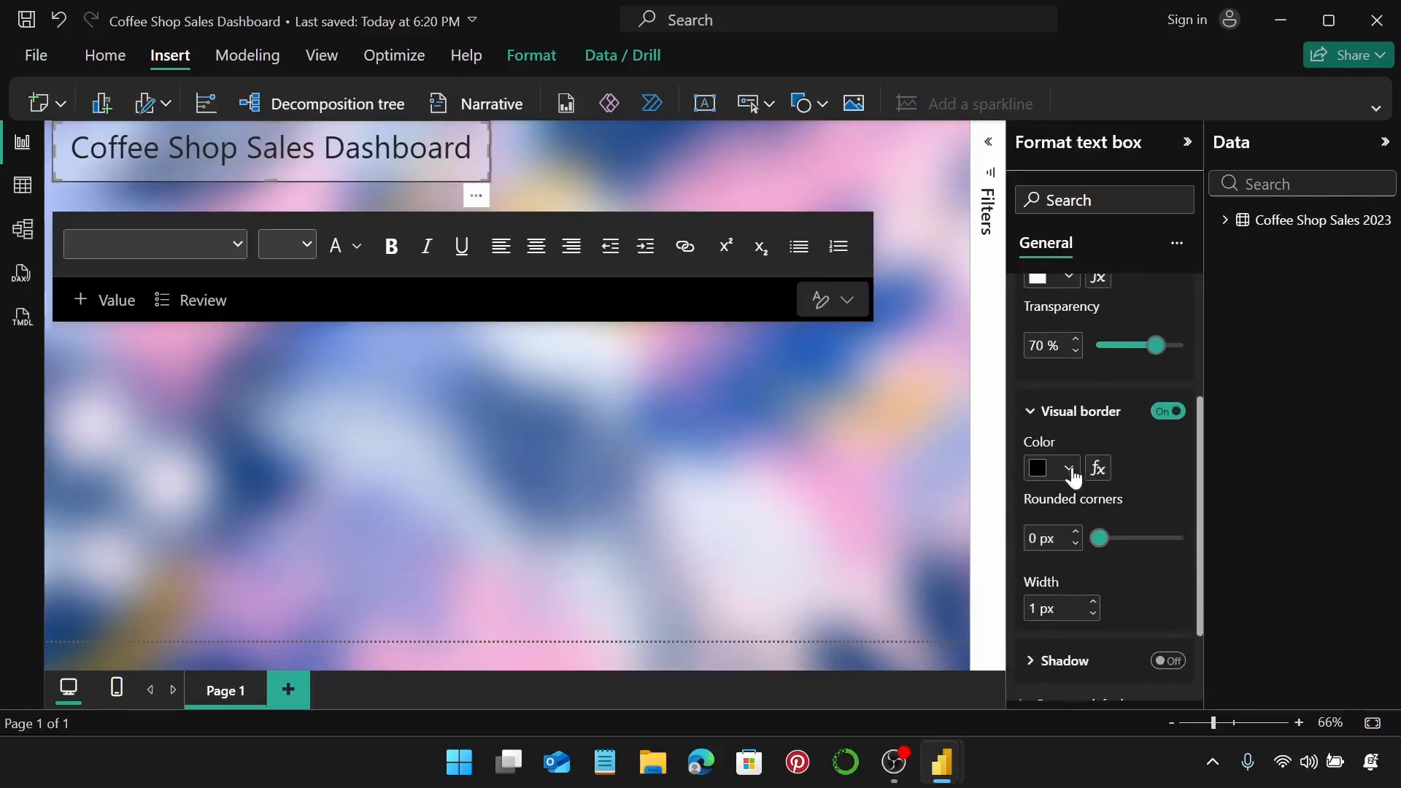
left_click(1069, 471)
left_click(1053, 374)
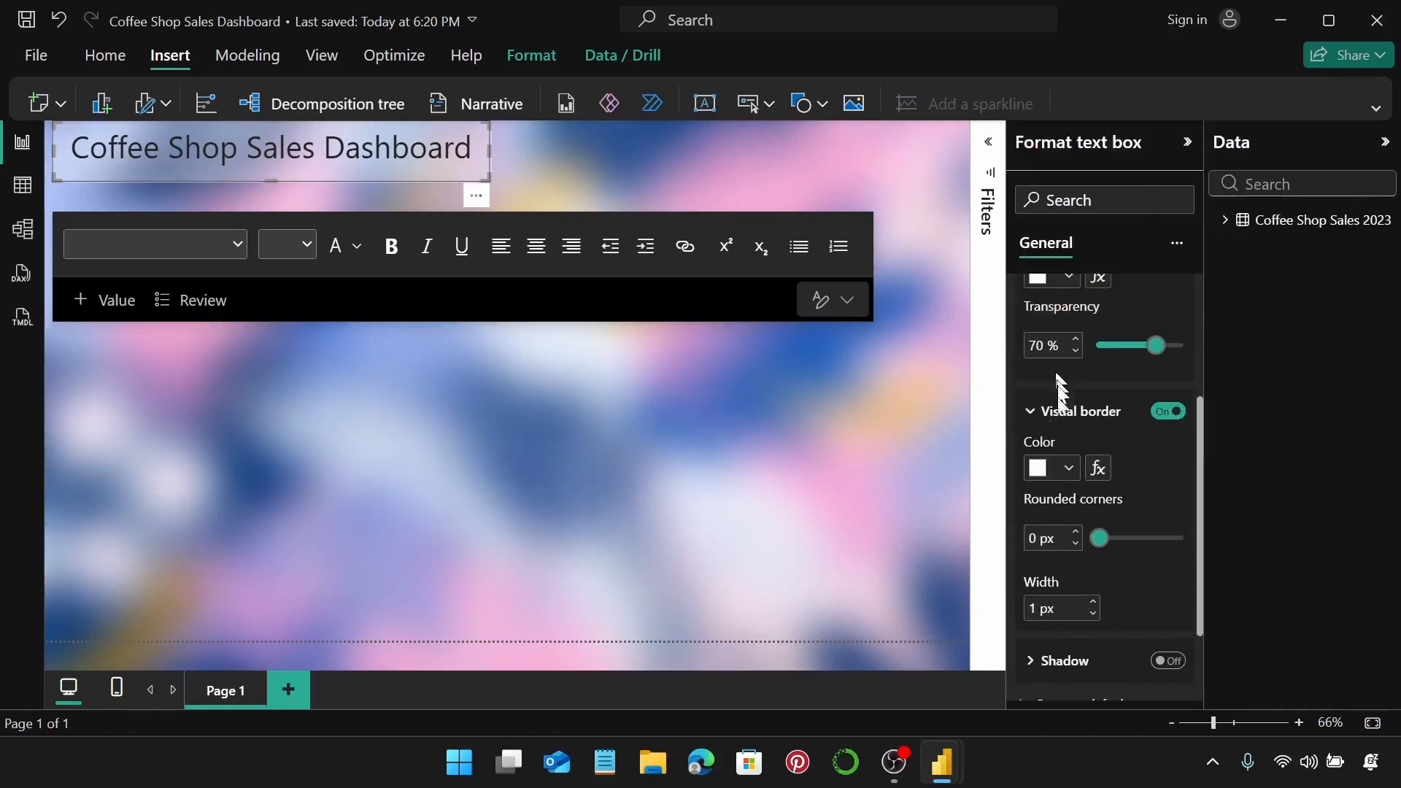
left_click(1077, 532)
left_click(1077, 532)
left_click(1076, 532)
left_click(1077, 532)
left_click(1077, 533)
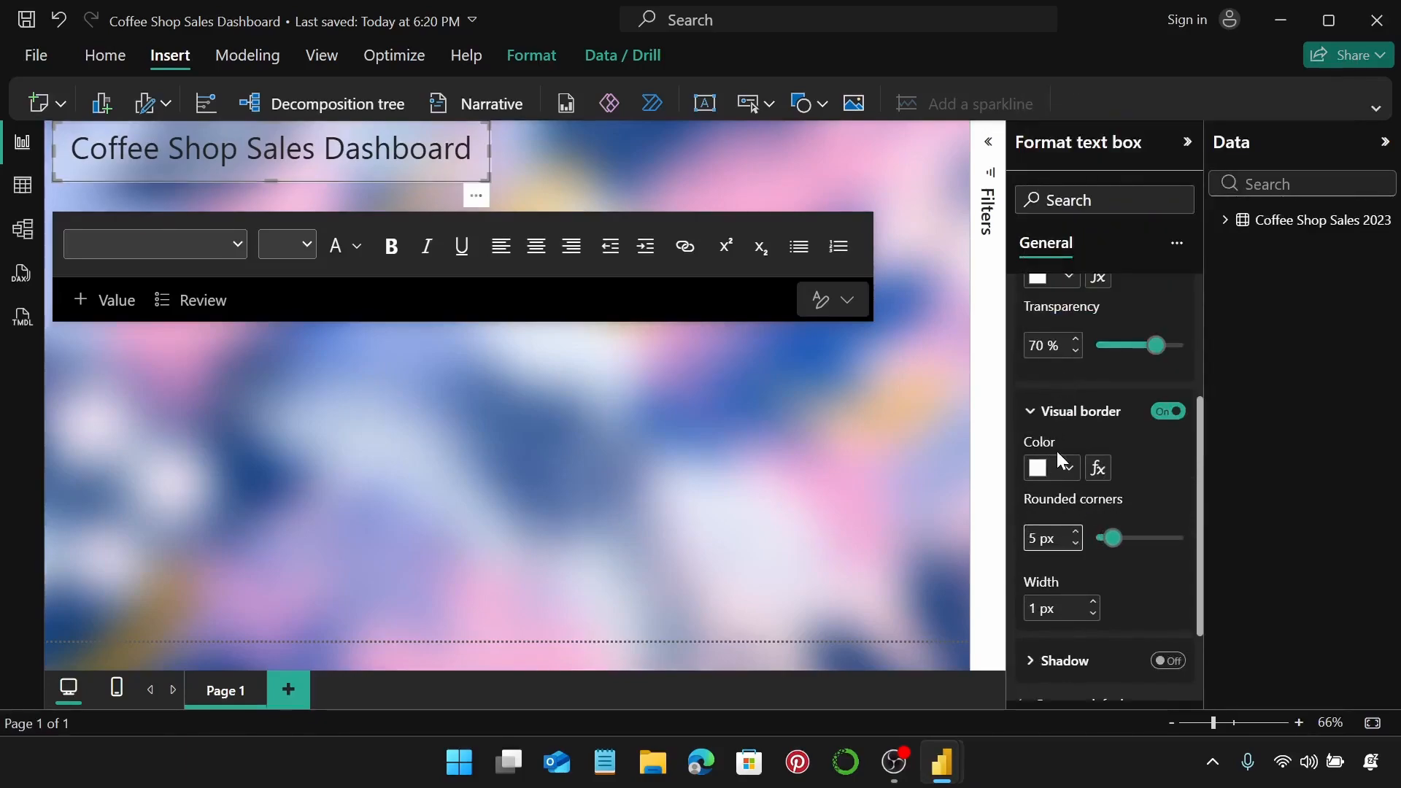
left_click(639, 187)
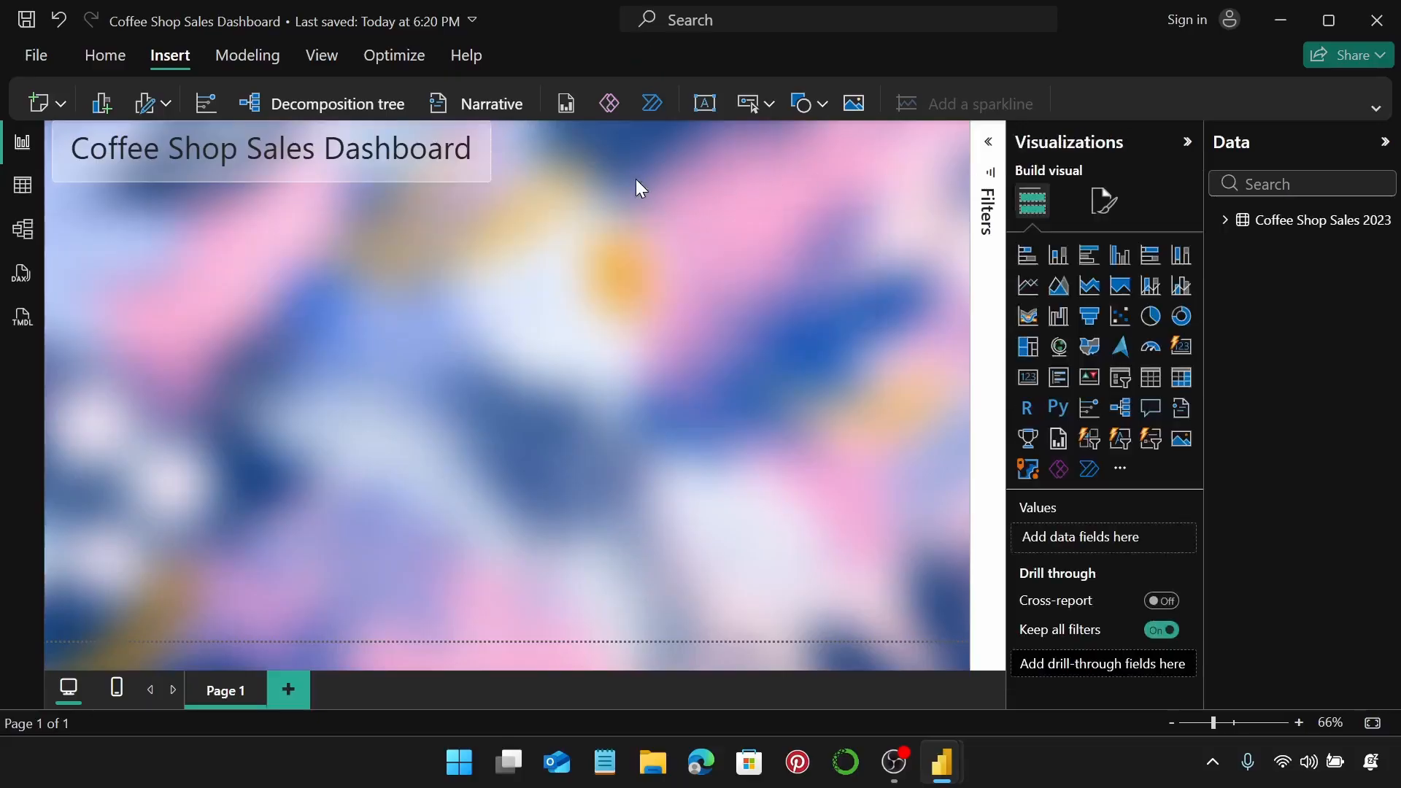
left_click(487, 167)
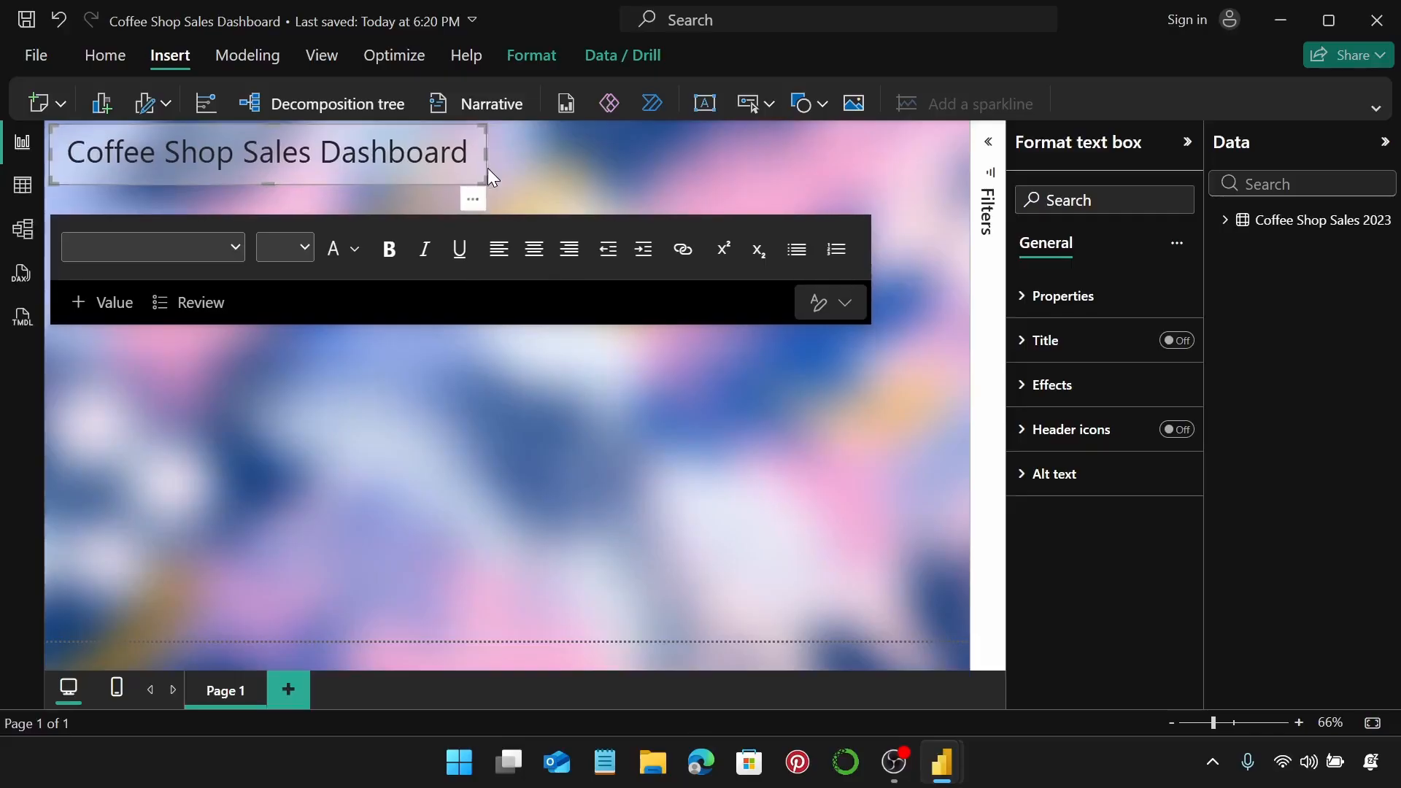
left_click(528, 172)
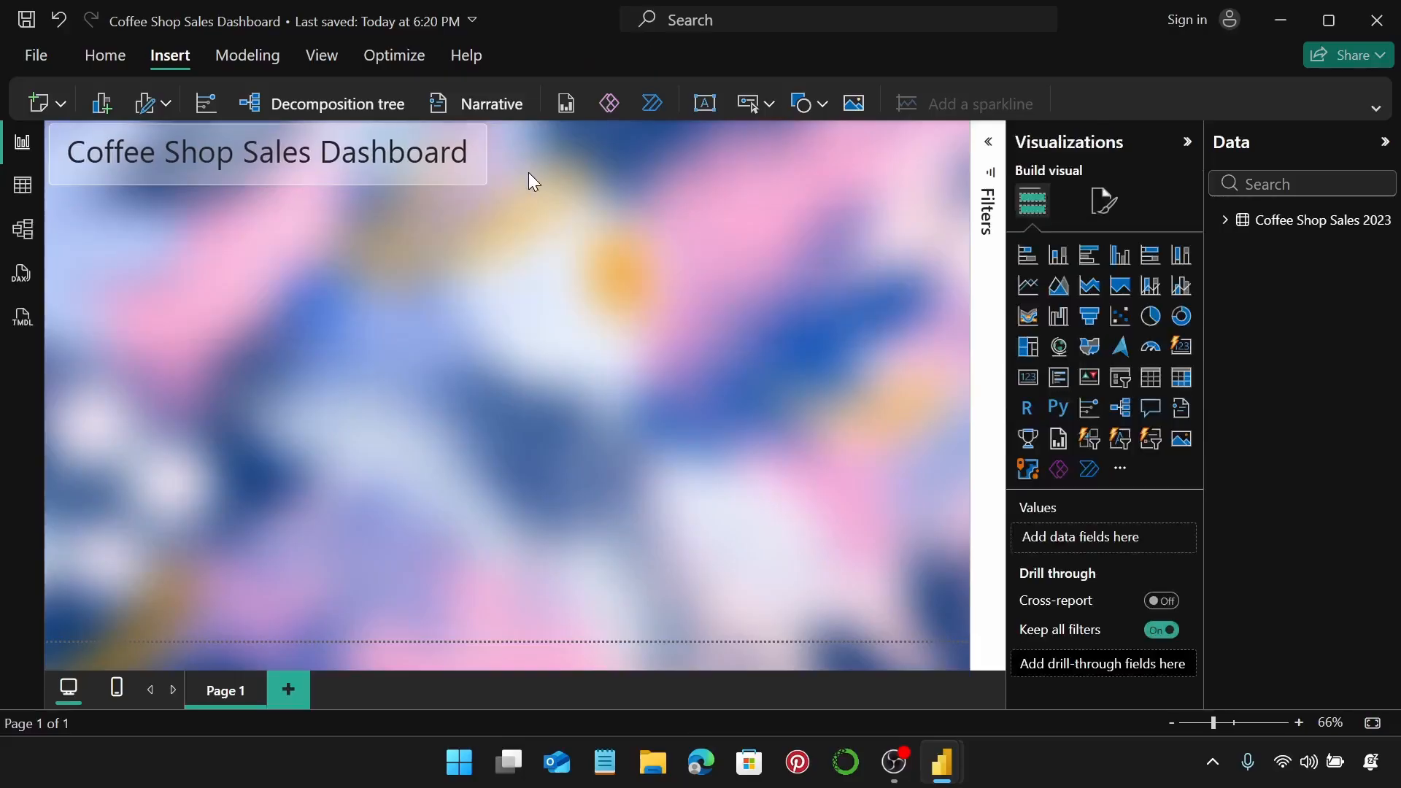
left_click(484, 164)
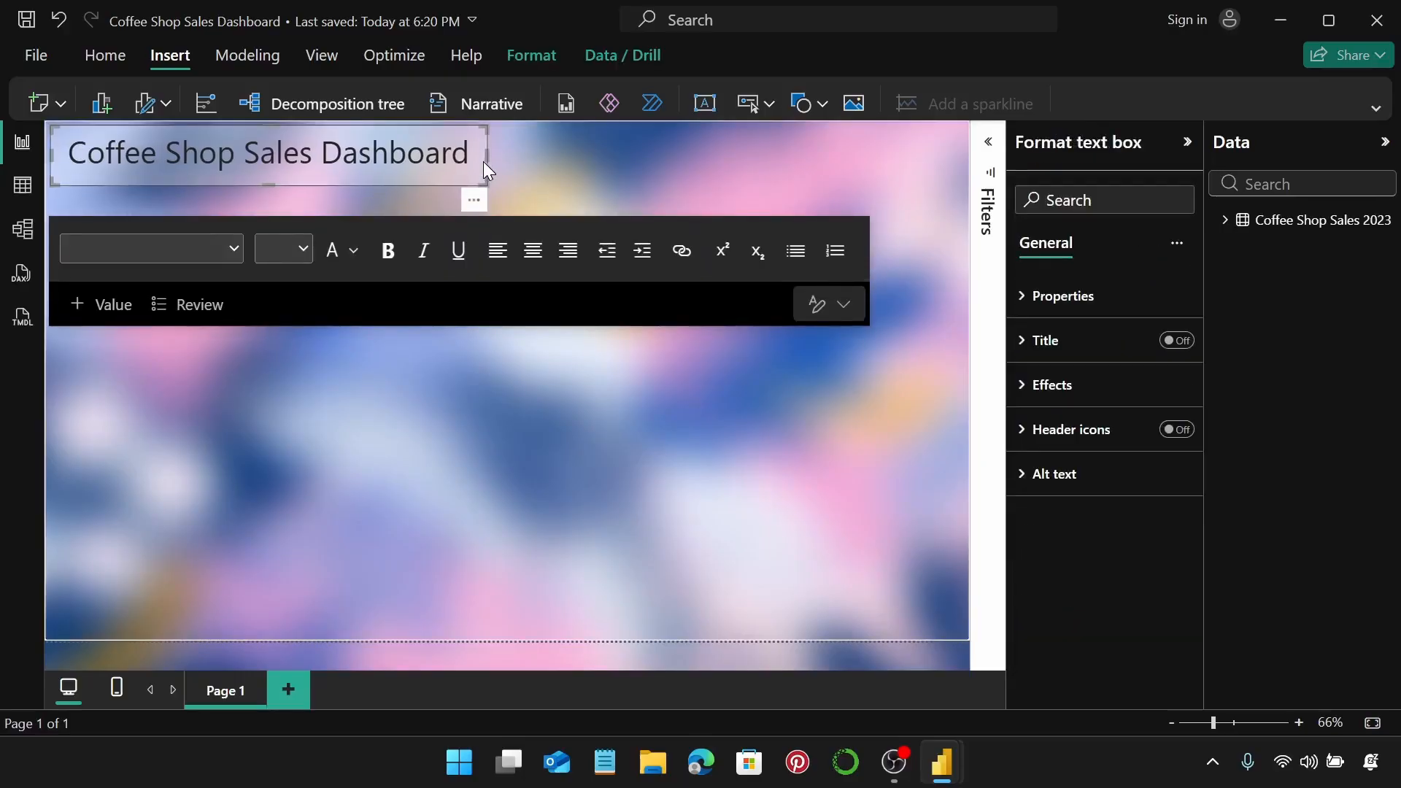
left_click(508, 144)
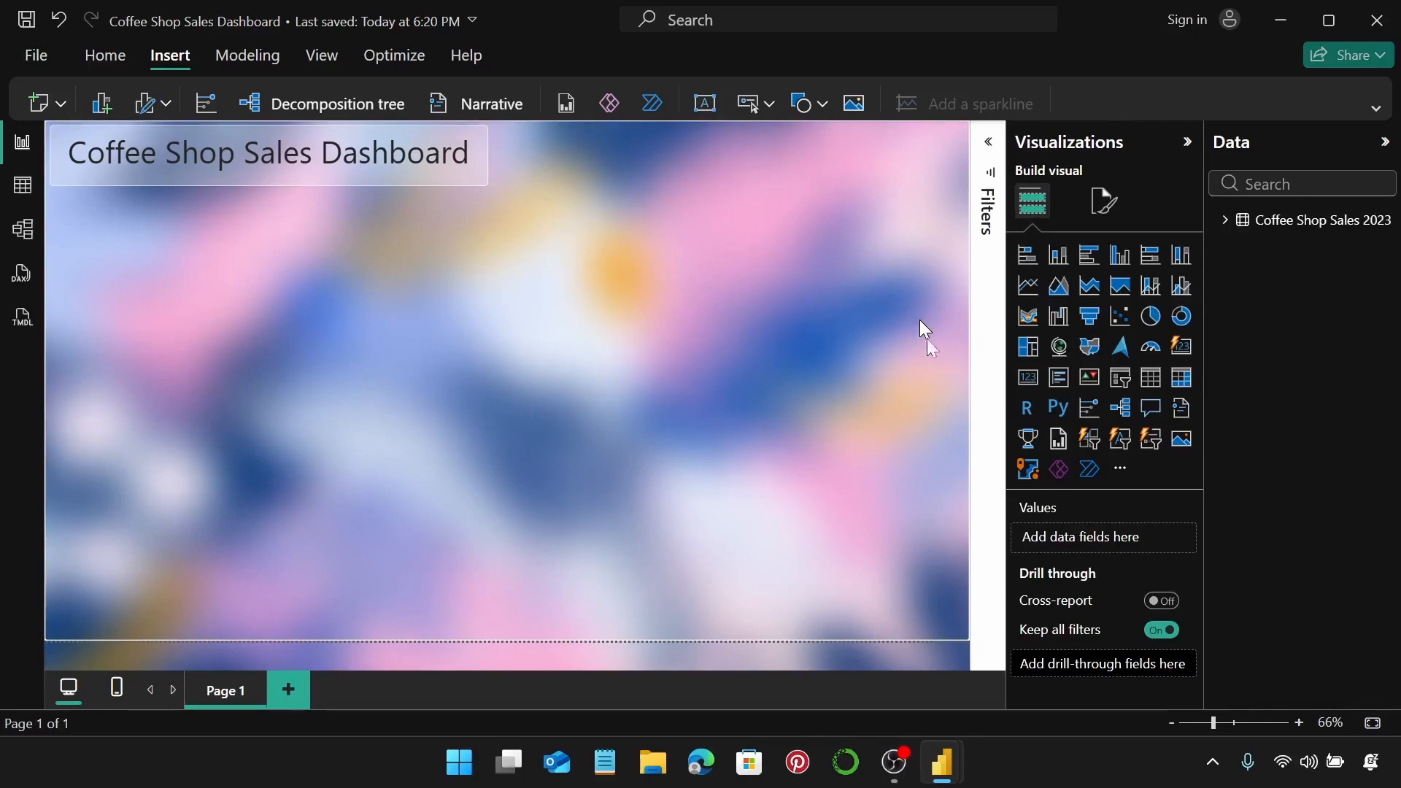
Add a card showing Sum of Total_Sale ($13.83K) and move it beside the title.
left_click(1035, 382)
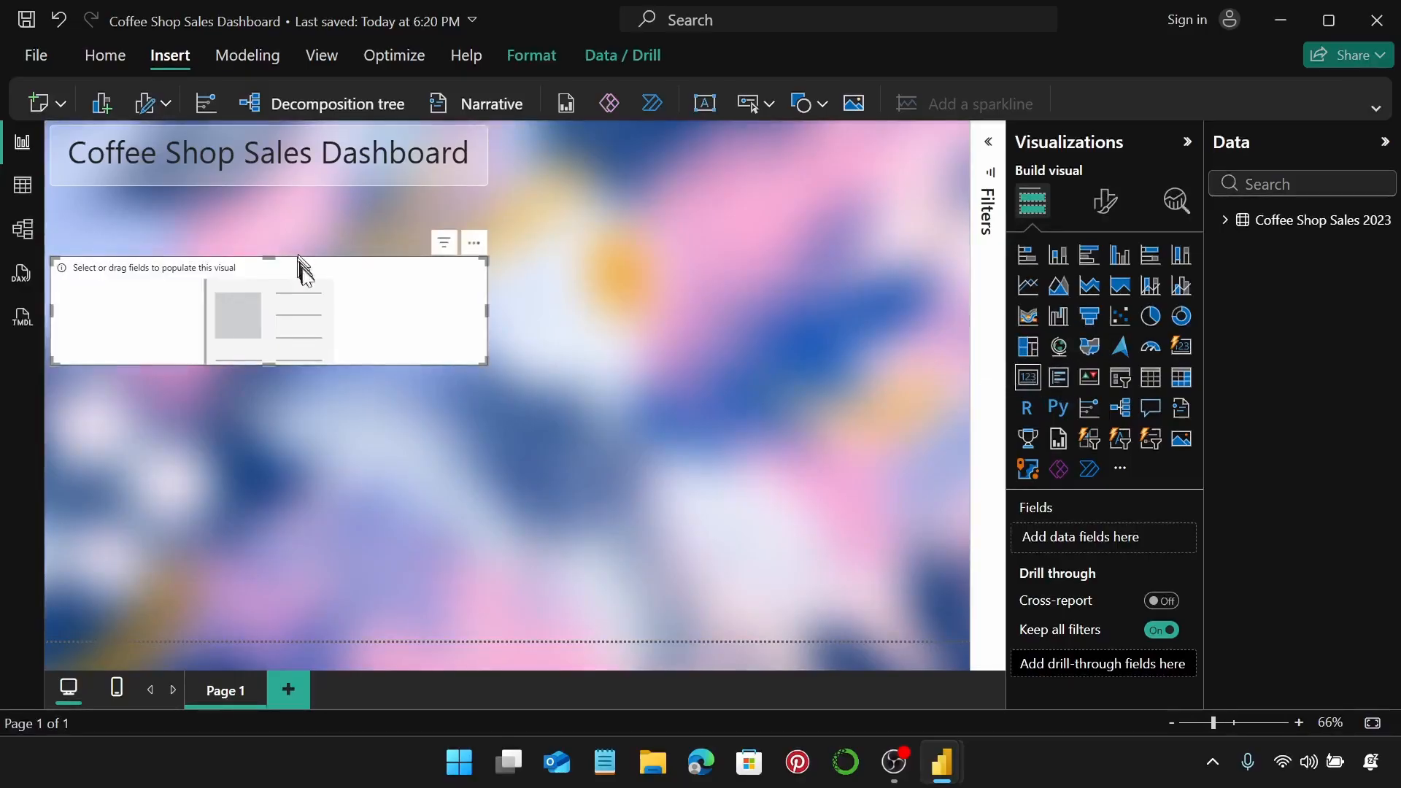
left_click(1227, 228)
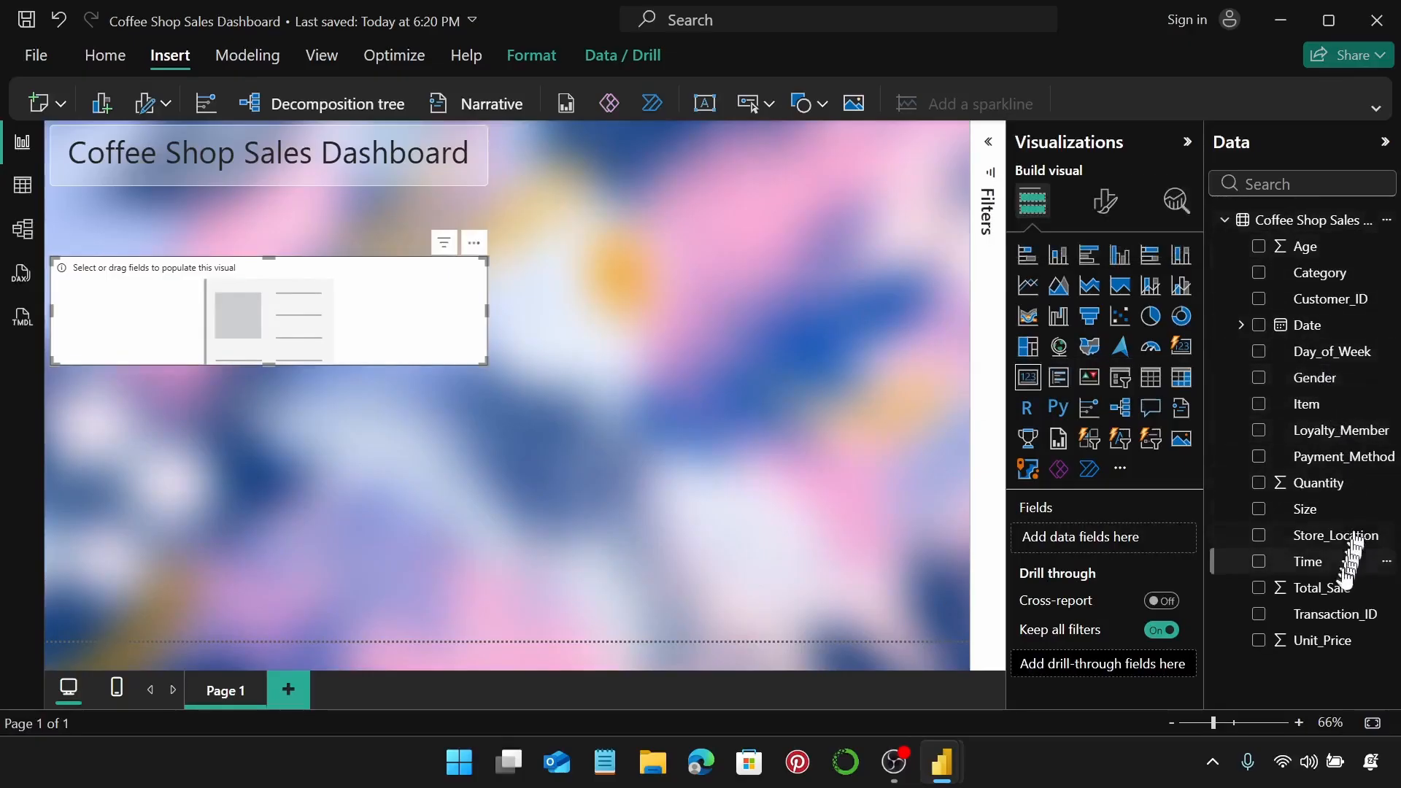
left_click_drag(1344, 588, 1131, 546)
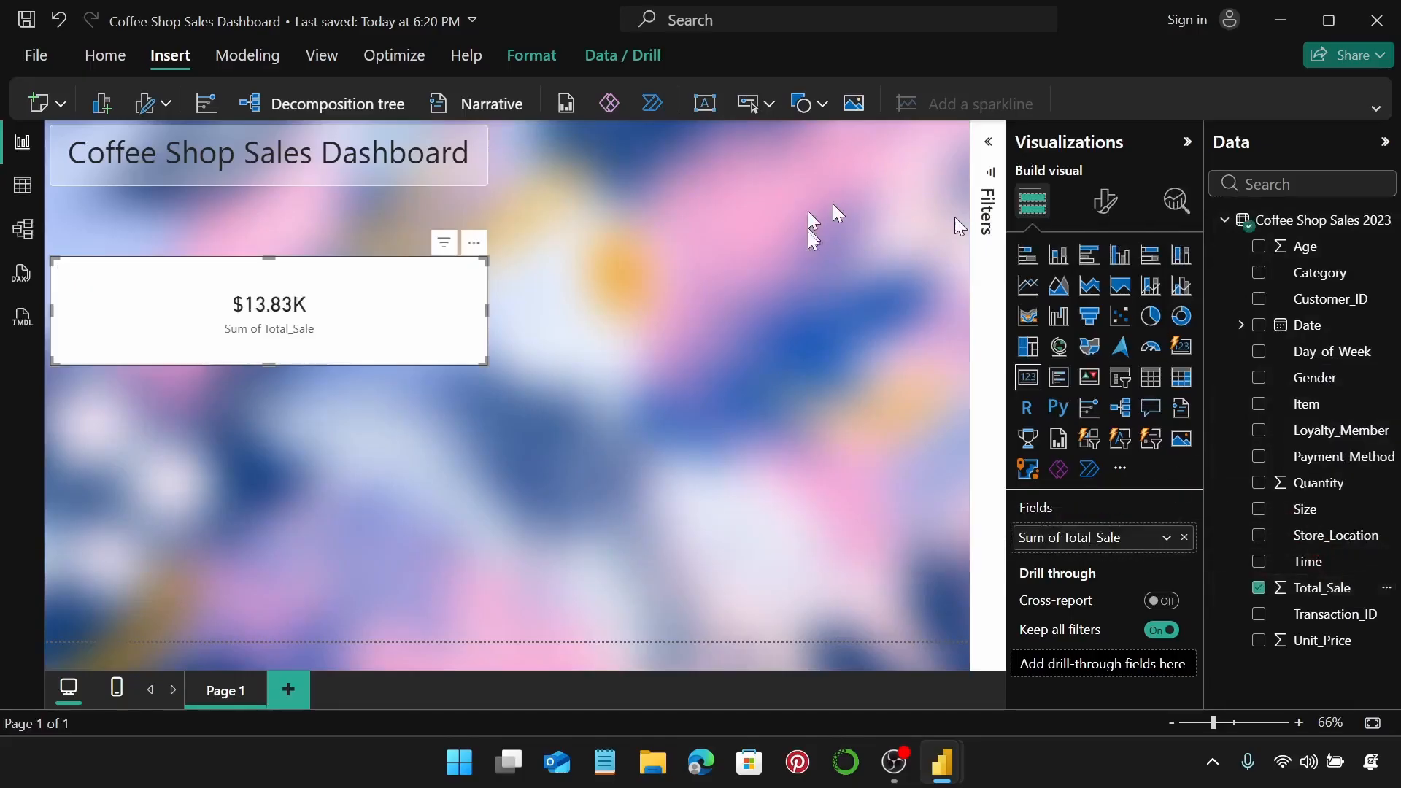
left_click_drag(375, 306, 830, 179)
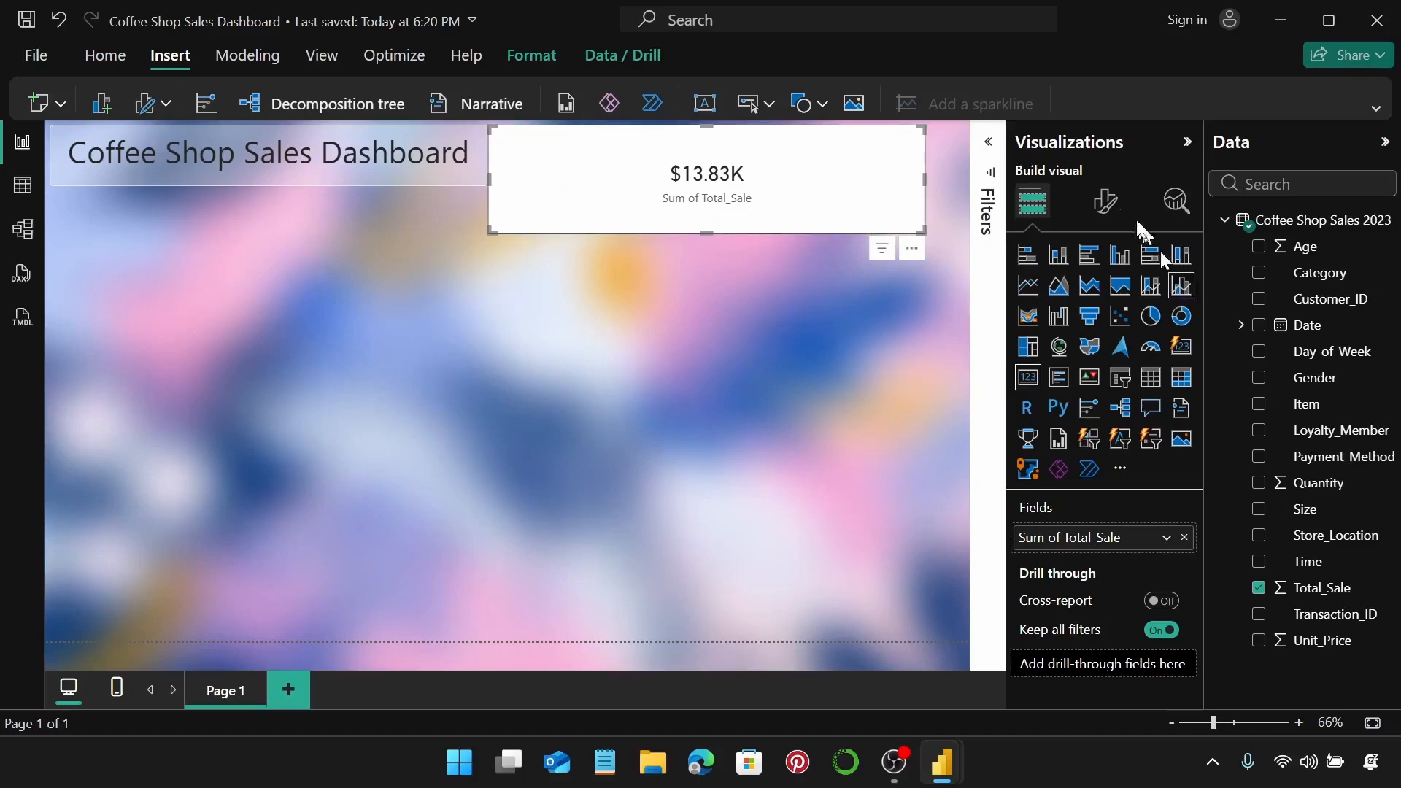
Make the card's callout value size 40 in black and turn off its category label.
left_click(1092, 208)
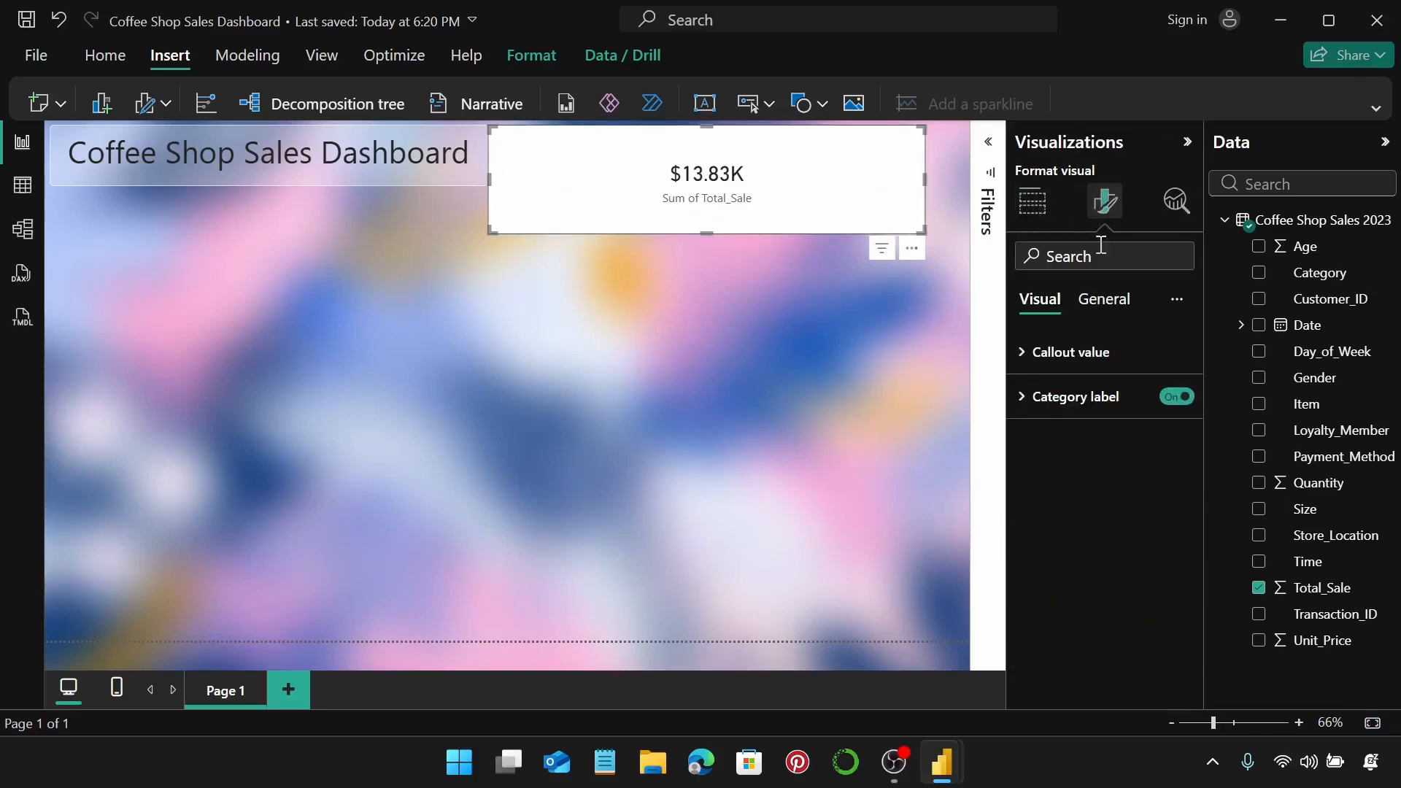
left_click(1069, 354)
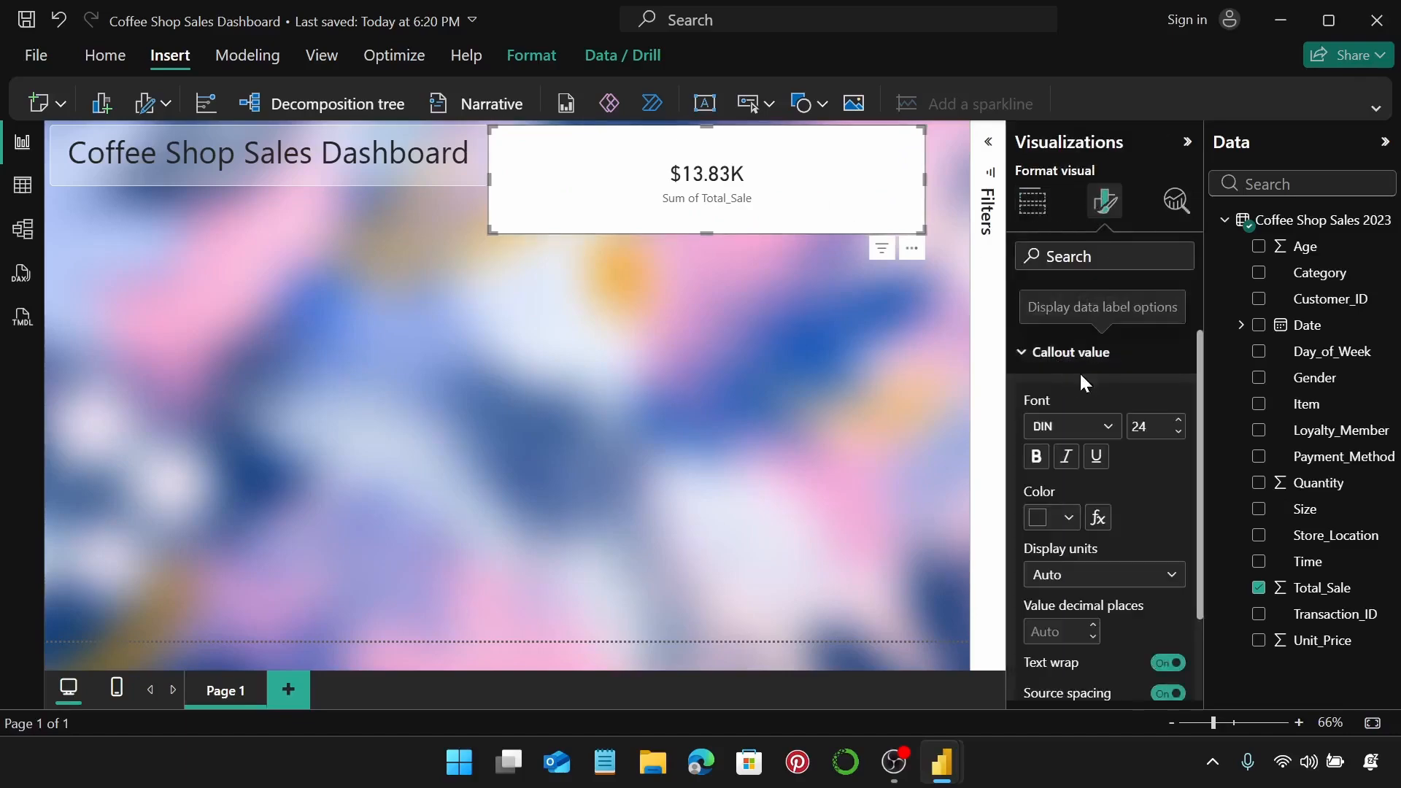
left_click(1166, 424)
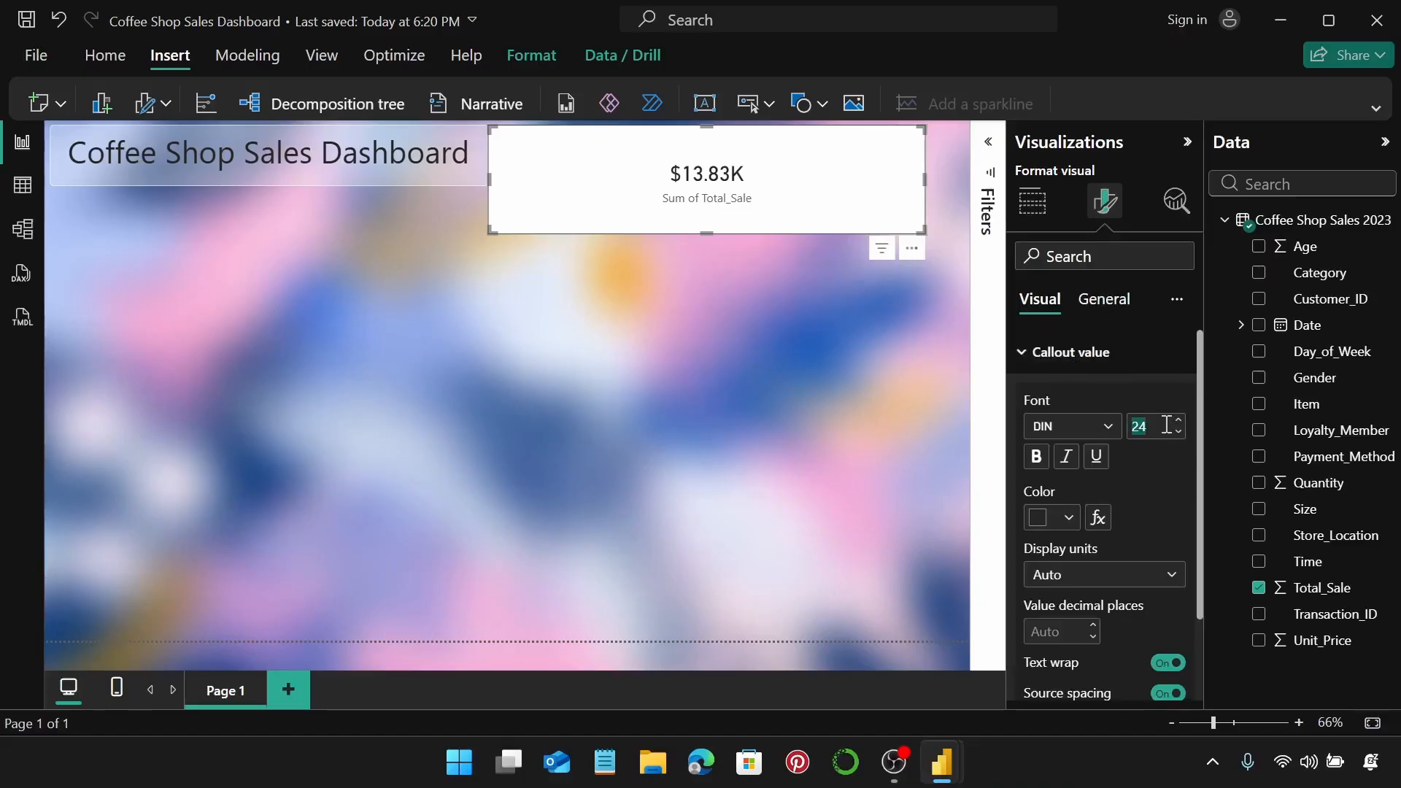
type("40")
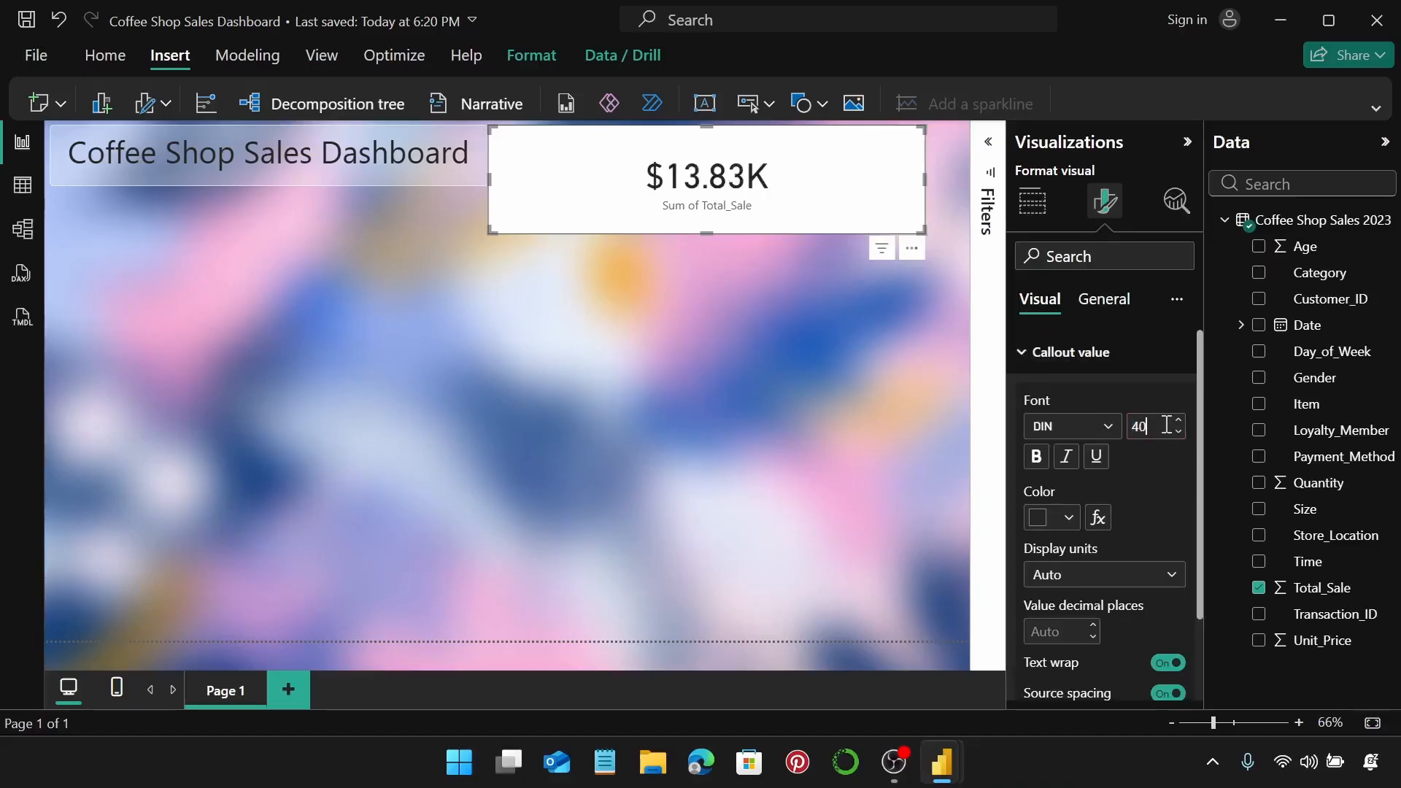
left_click(1065, 518)
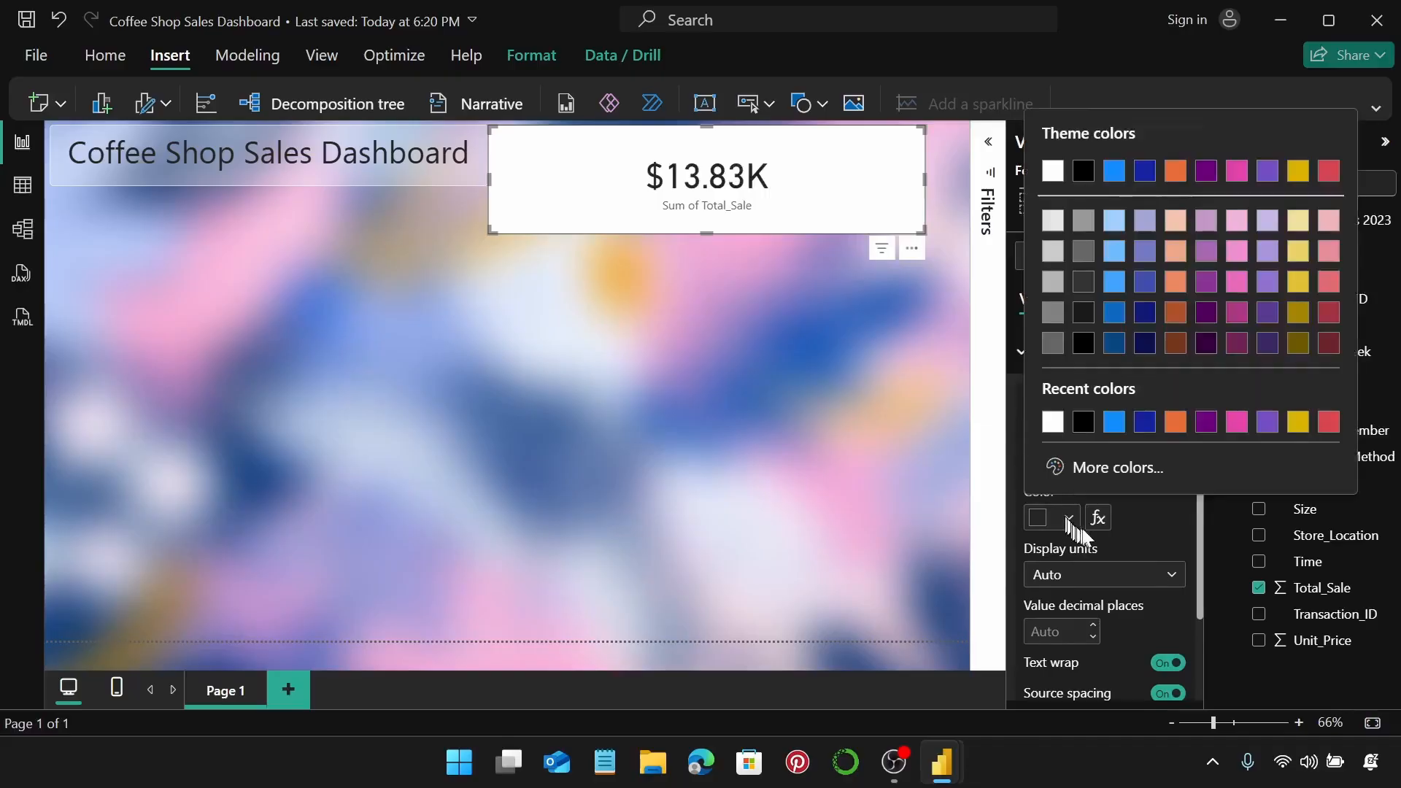
left_click(1084, 423)
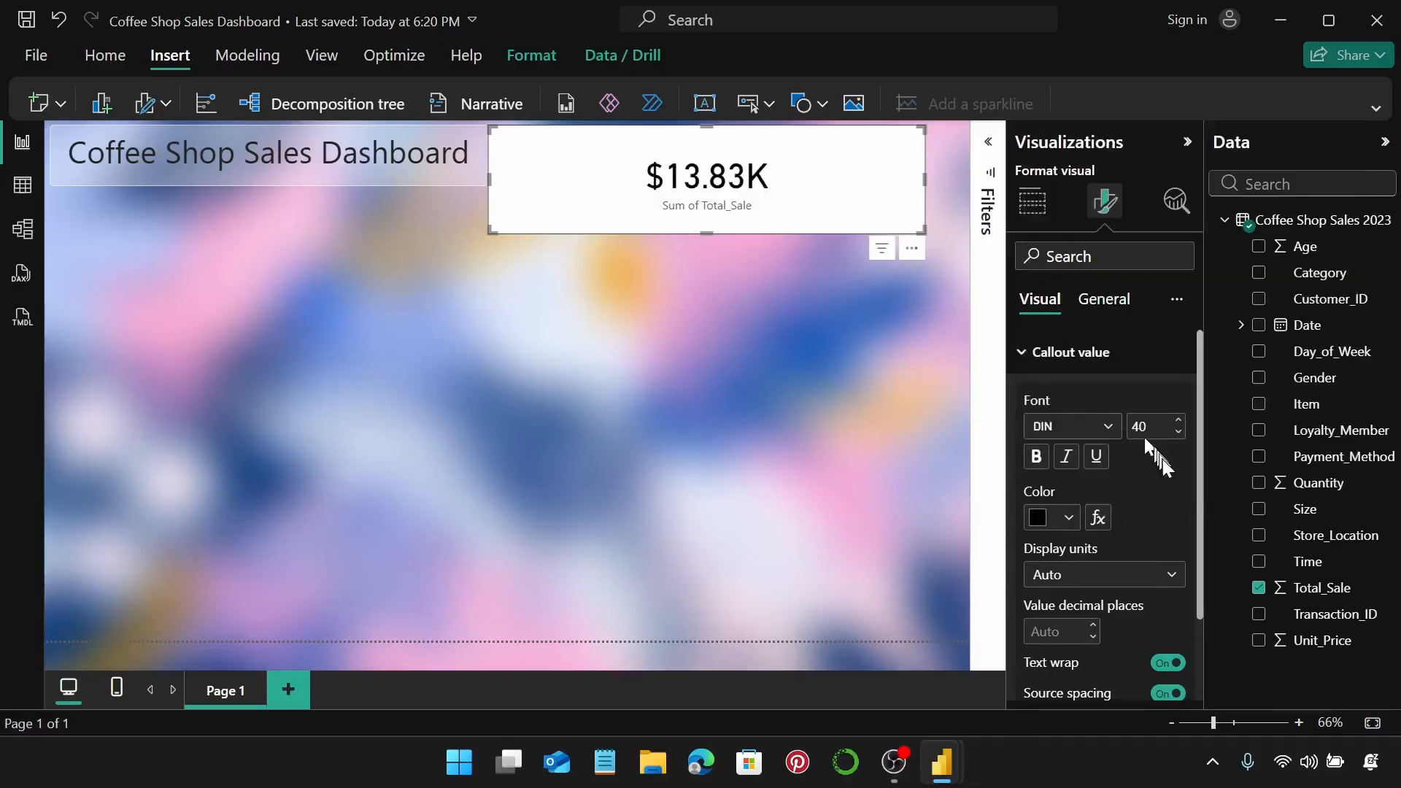
left_click(1138, 353)
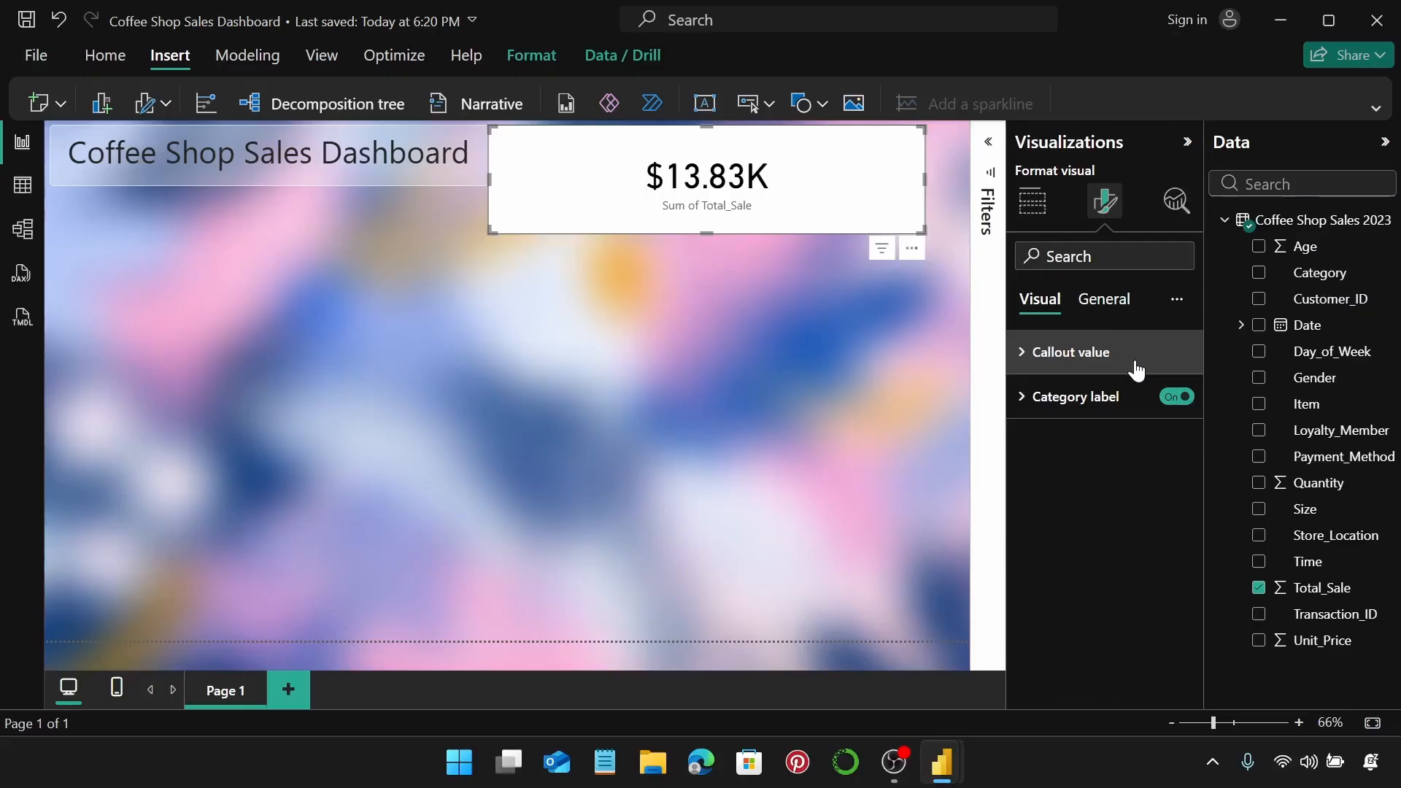
left_click(1186, 401)
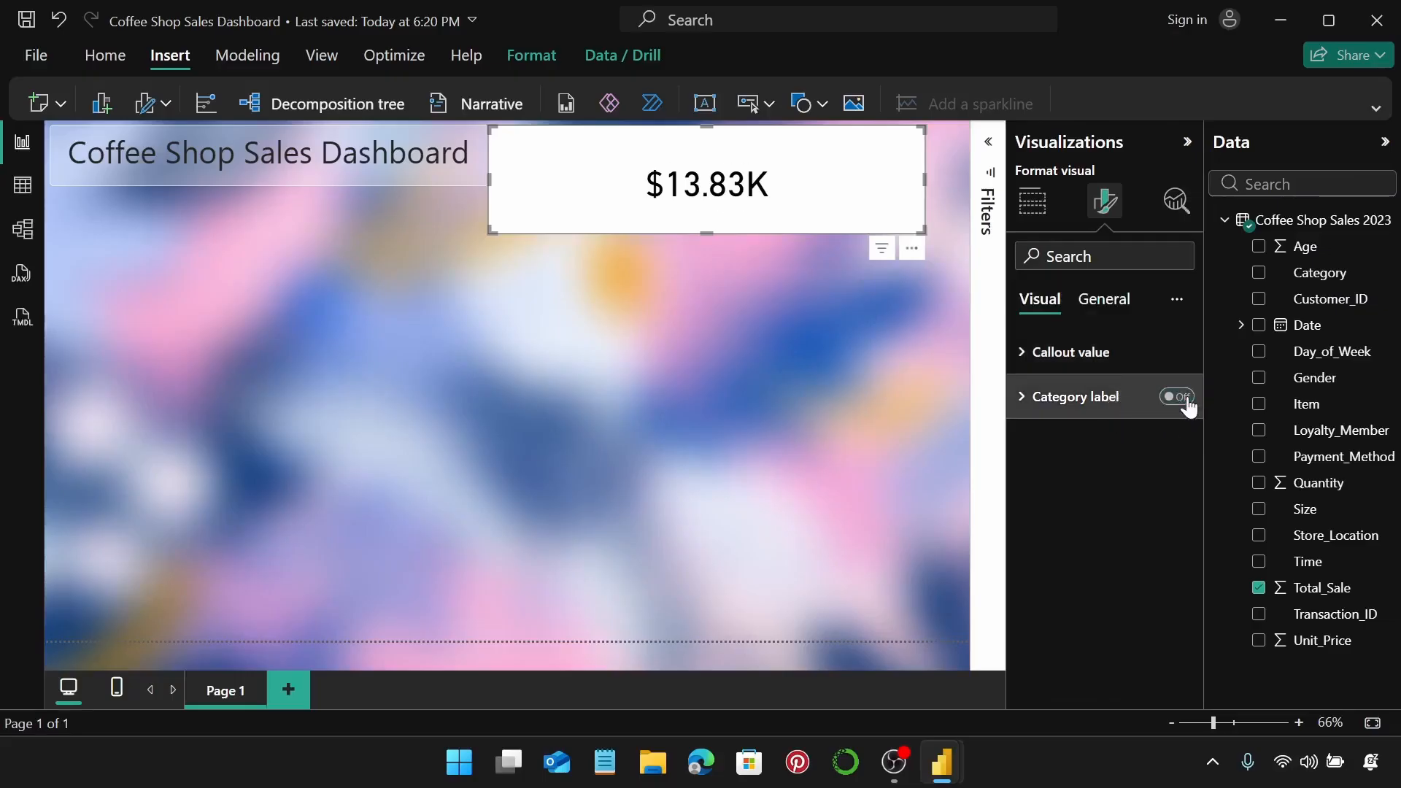
left_click(1106, 301)
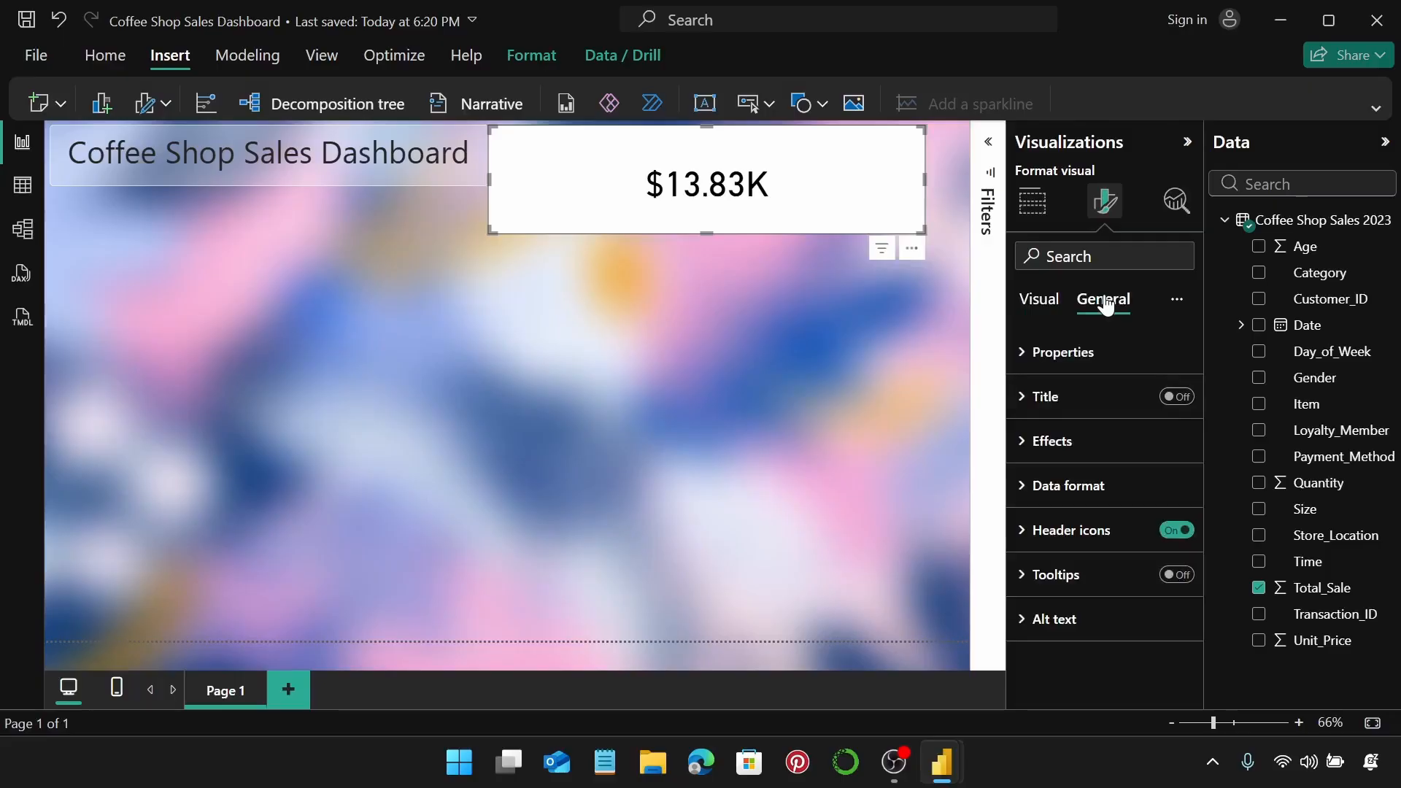
Resize the card to height 85 and width 222 and position it next to the title.
left_click(1091, 353)
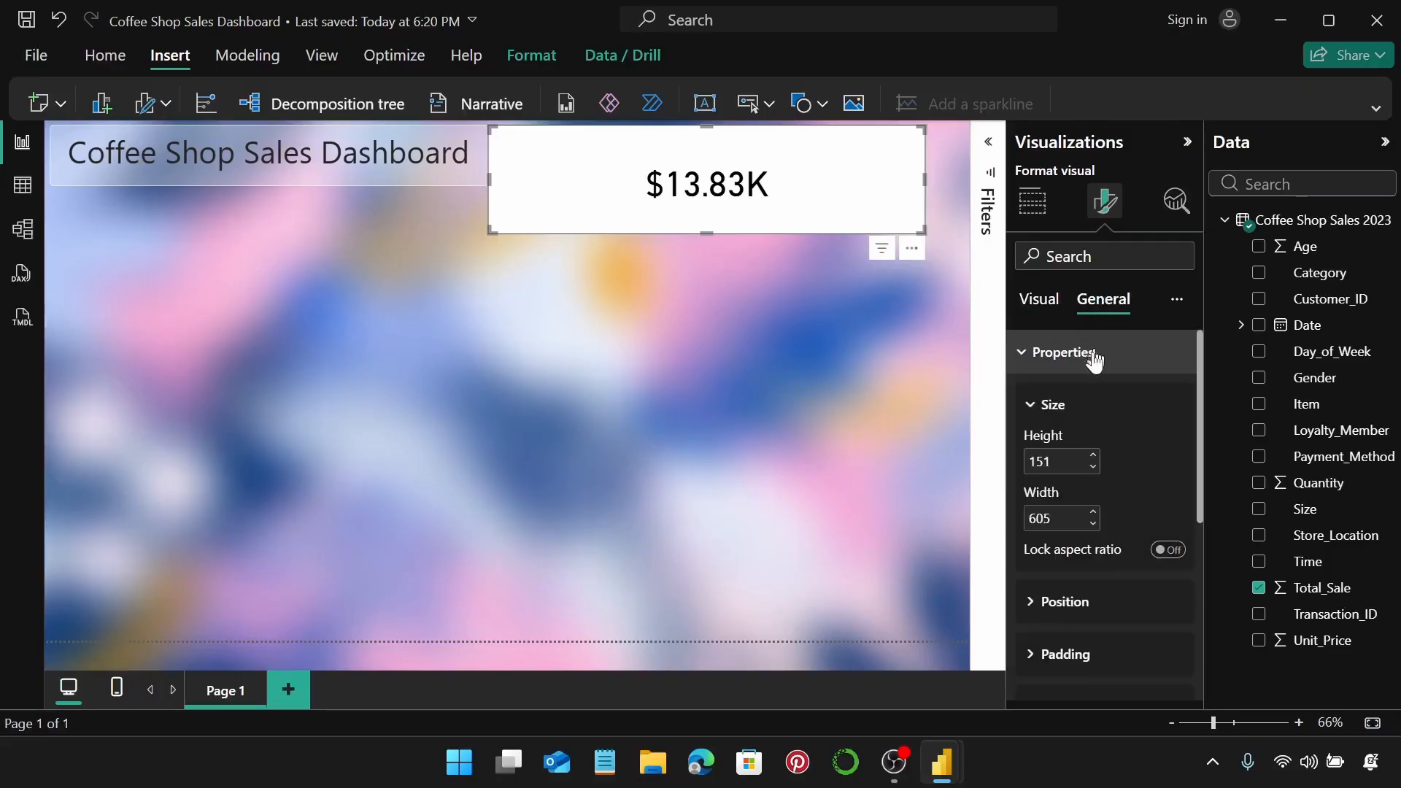
double_click(1064, 458)
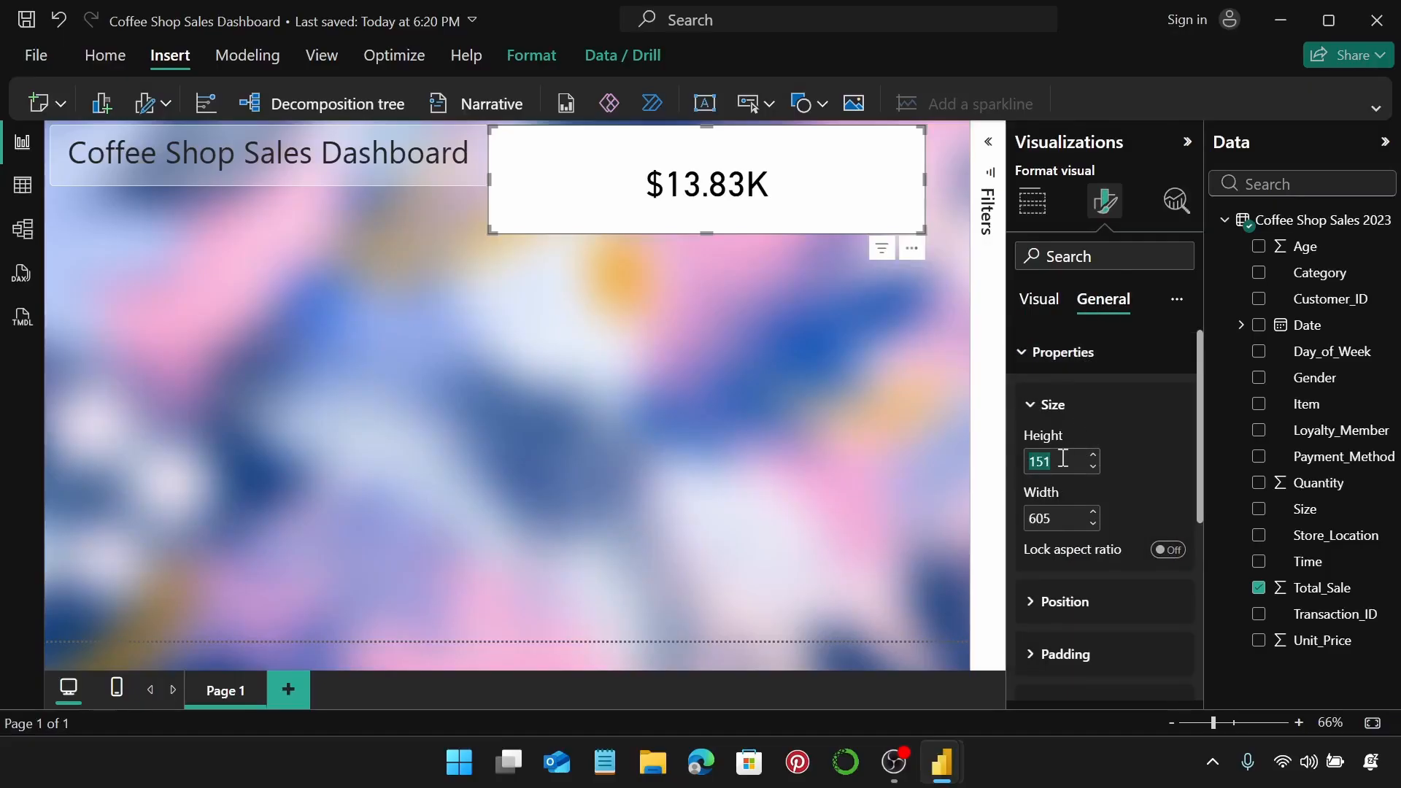
type("85")
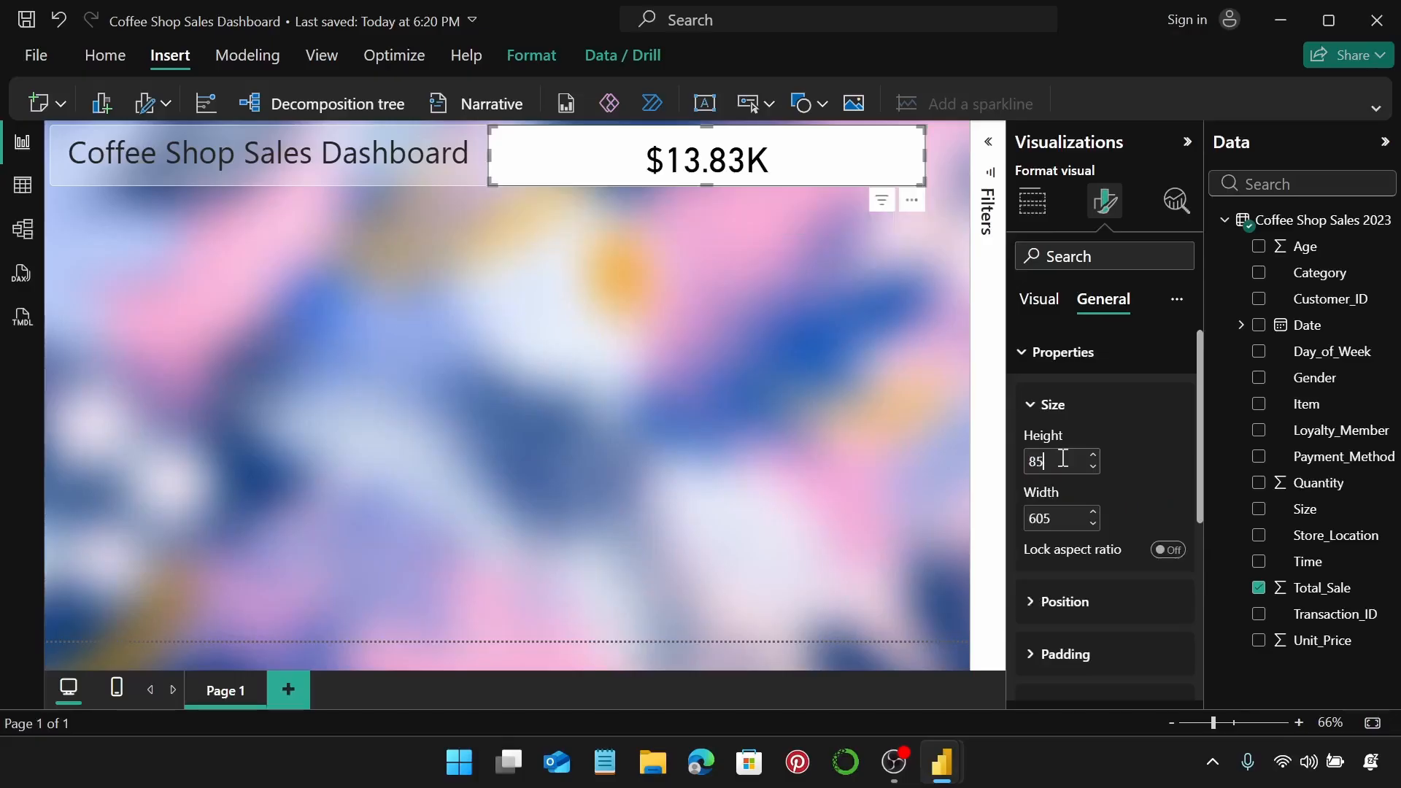
double_click(1053, 514)
type("222")
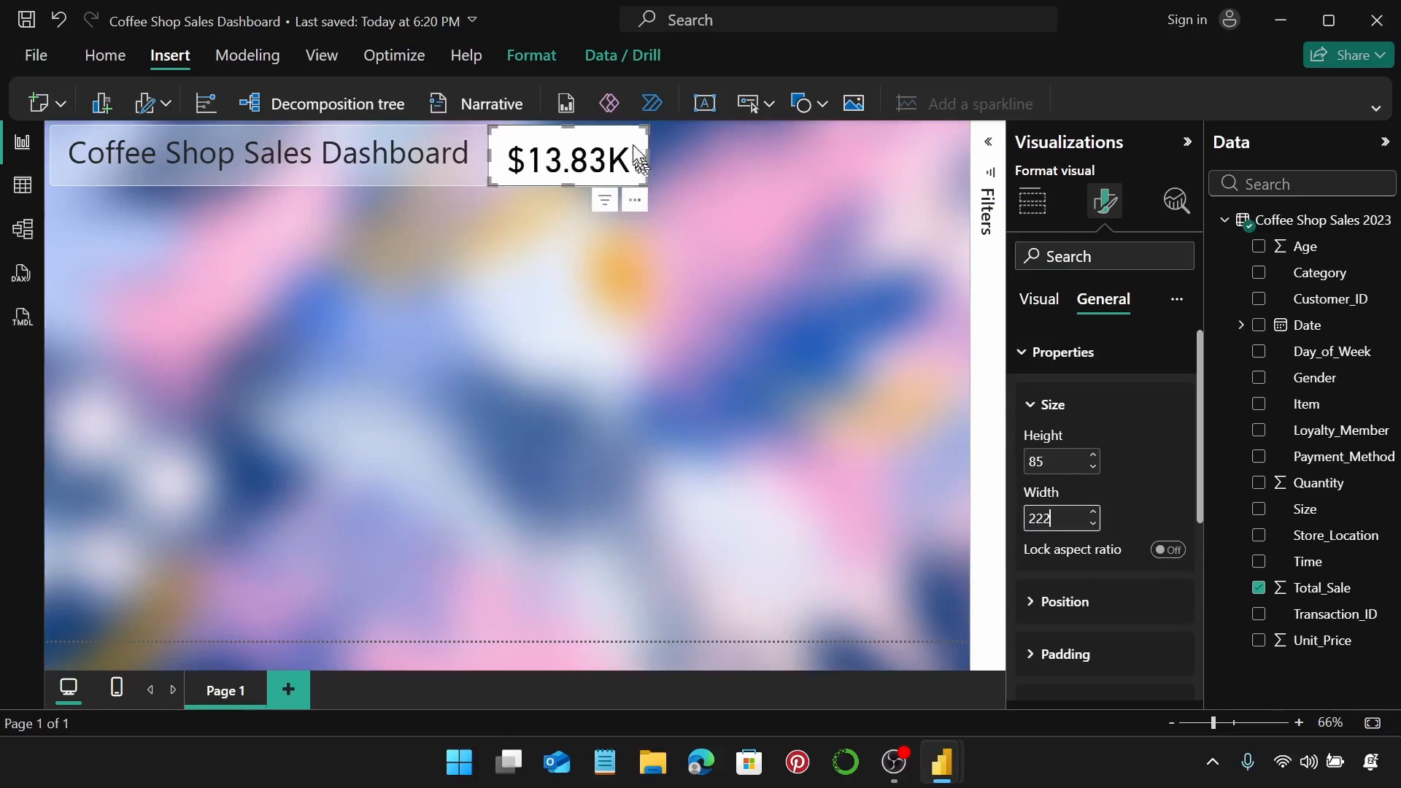
mouse_move(613, 150)
left_mouse_down()
mouse_move(629, 149)
mouse_move(617, 150)
left_mouse_up()
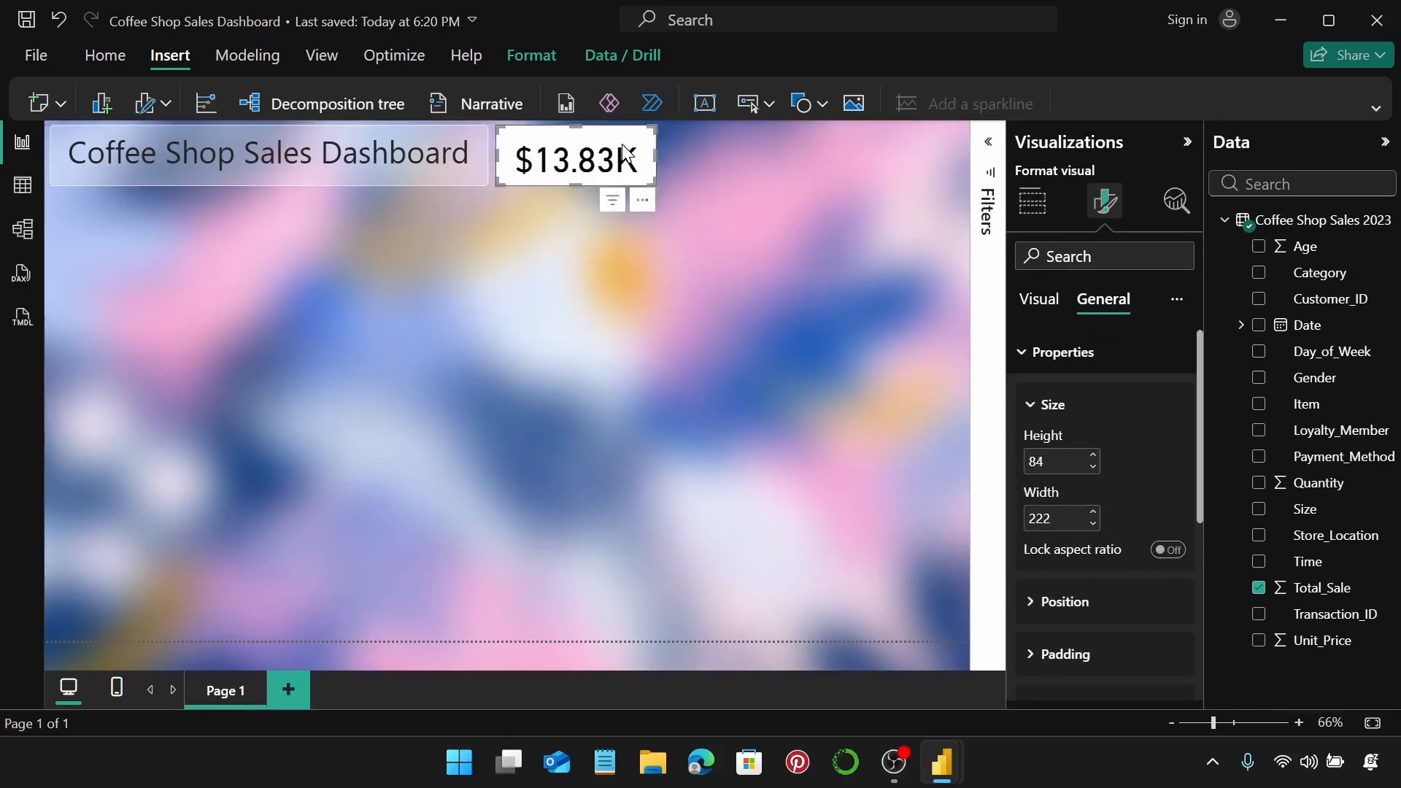
left_click(1118, 365)
left_click(1174, 397)
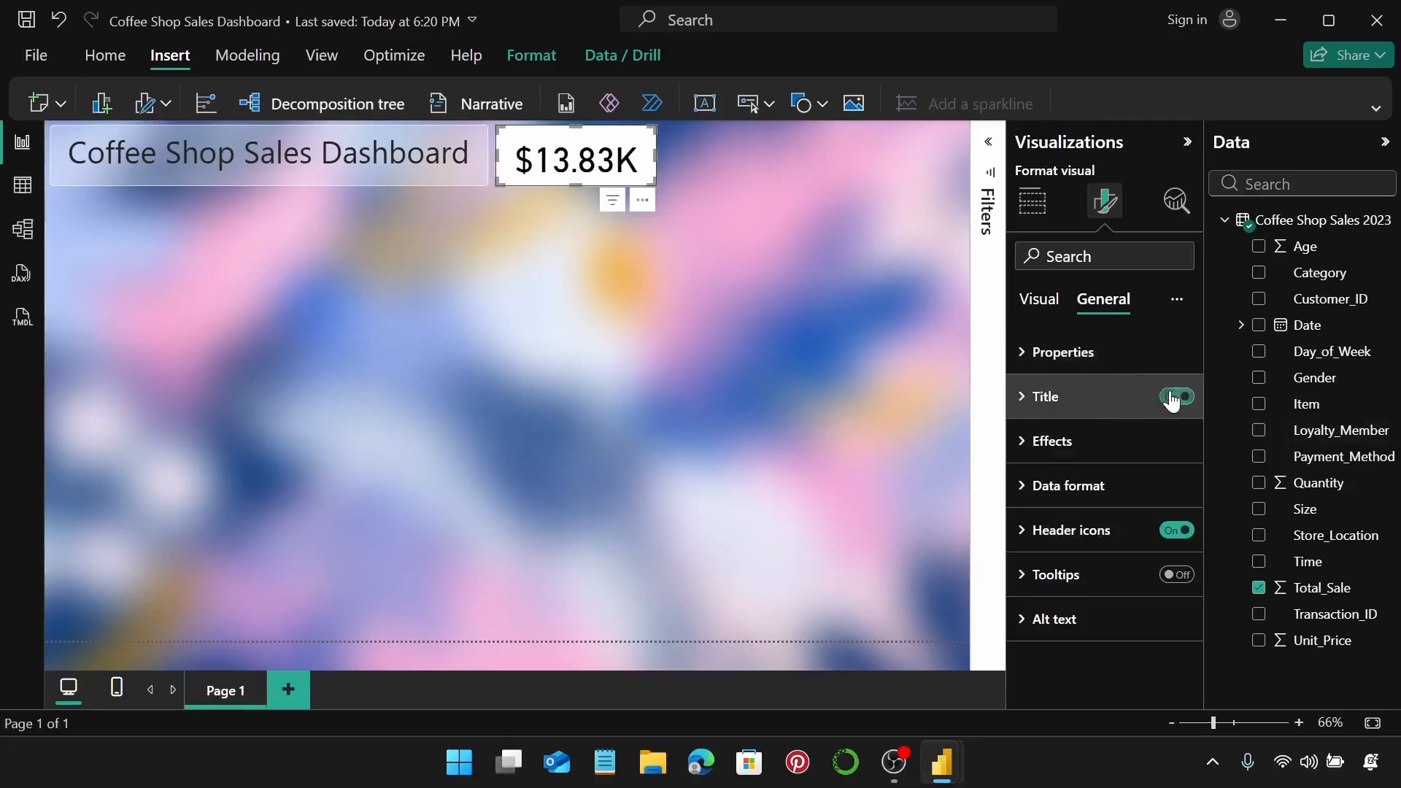
Title the sales card 'Total Sales' in black text with centre alignment.
left_click(1084, 395)
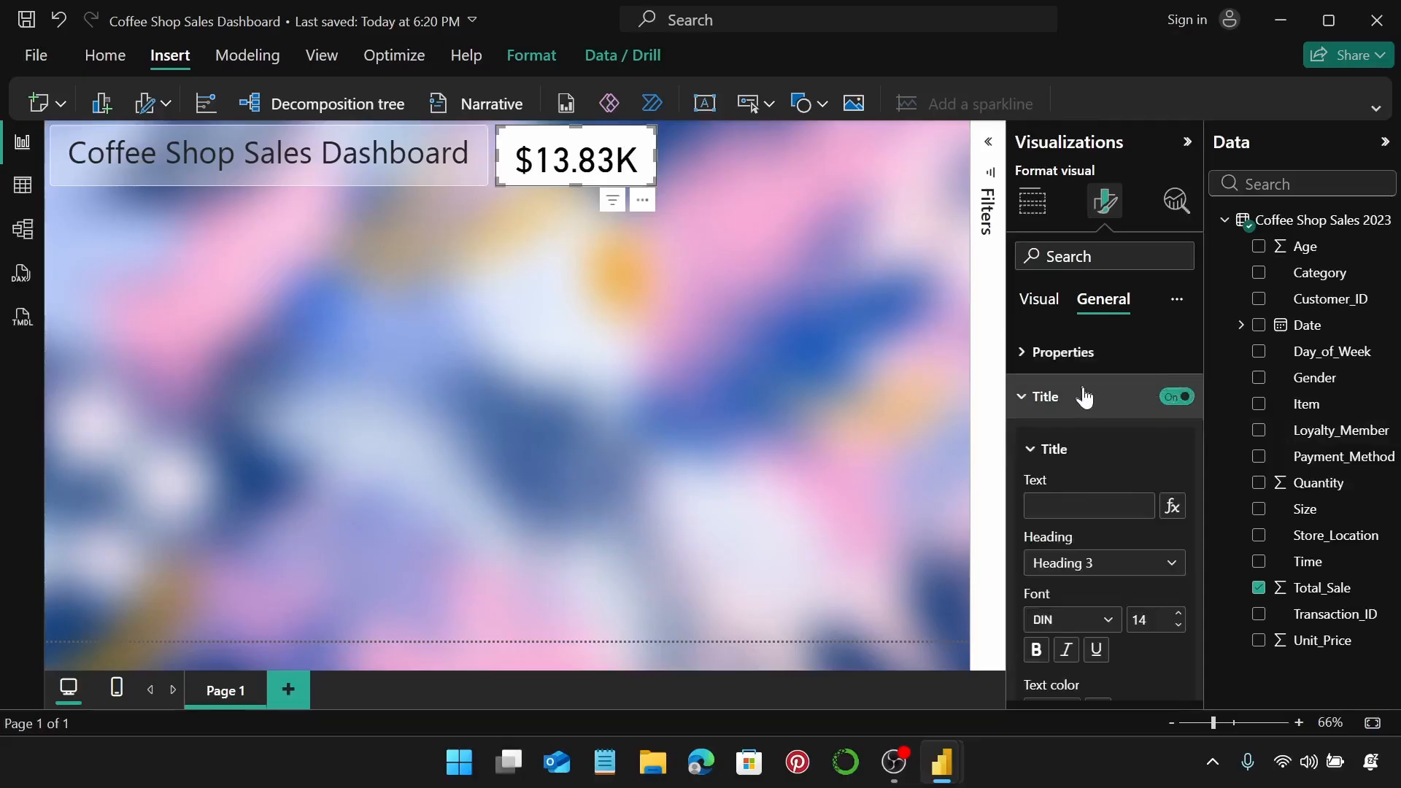
left_click(1084, 504)
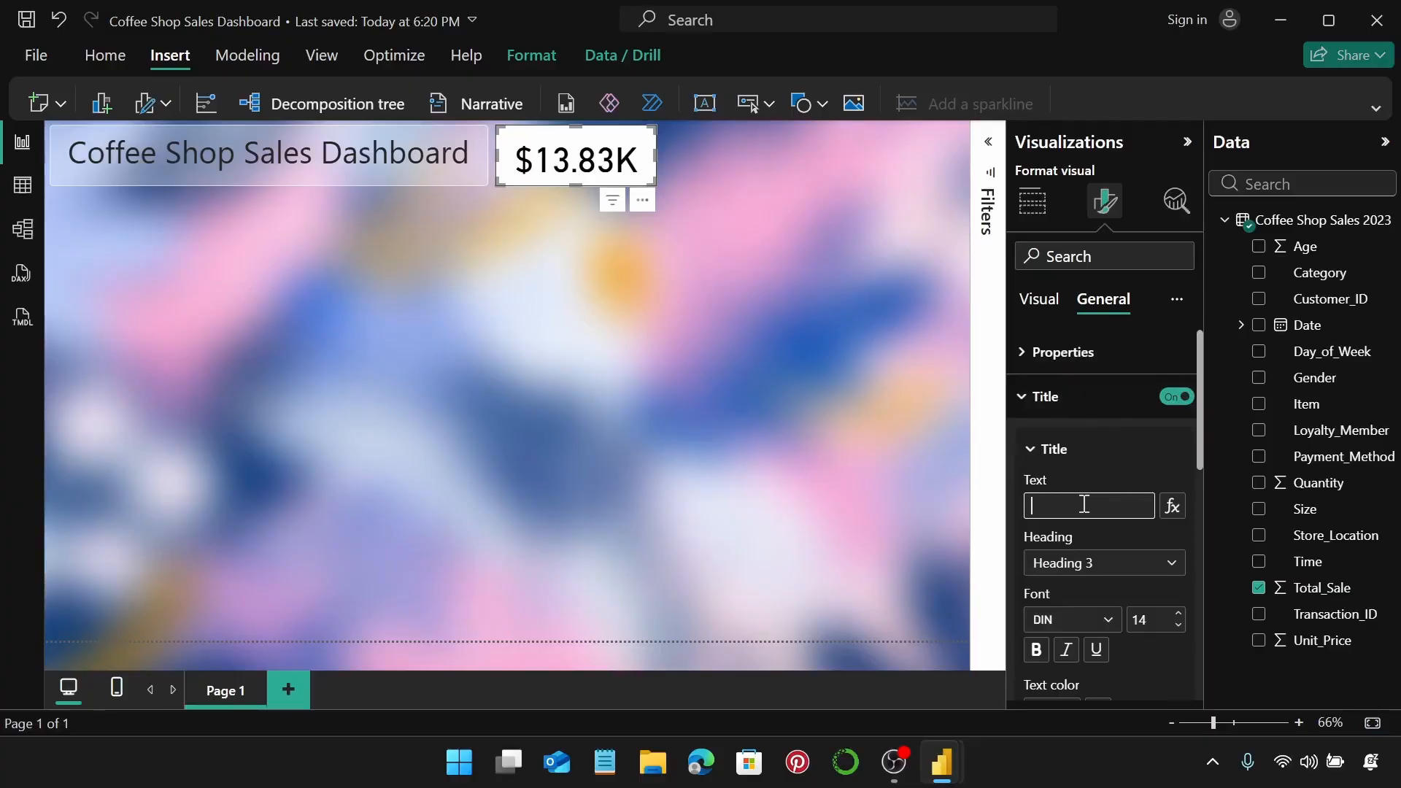
type("Tota")
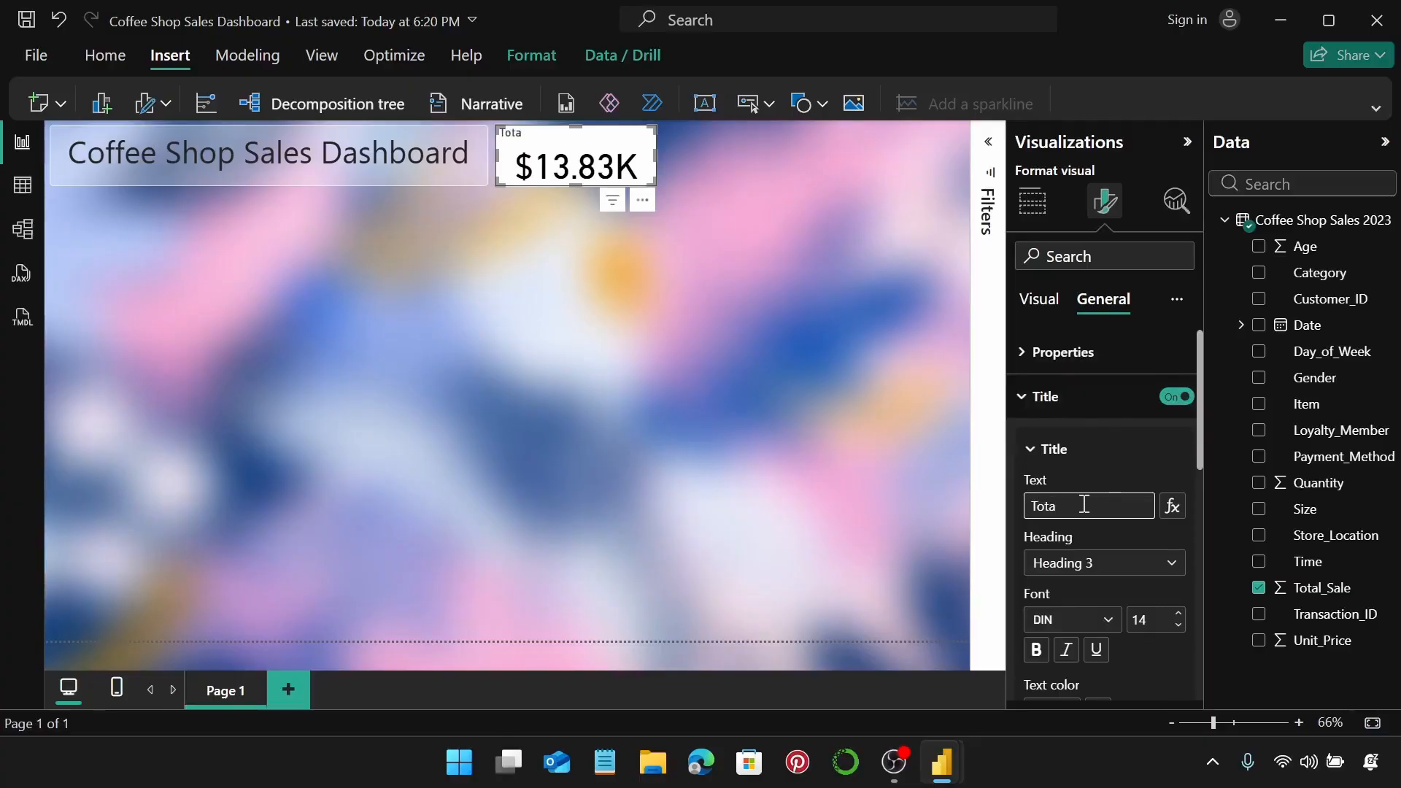
type("l Sales")
scroll(1154, 540, "down", 2)
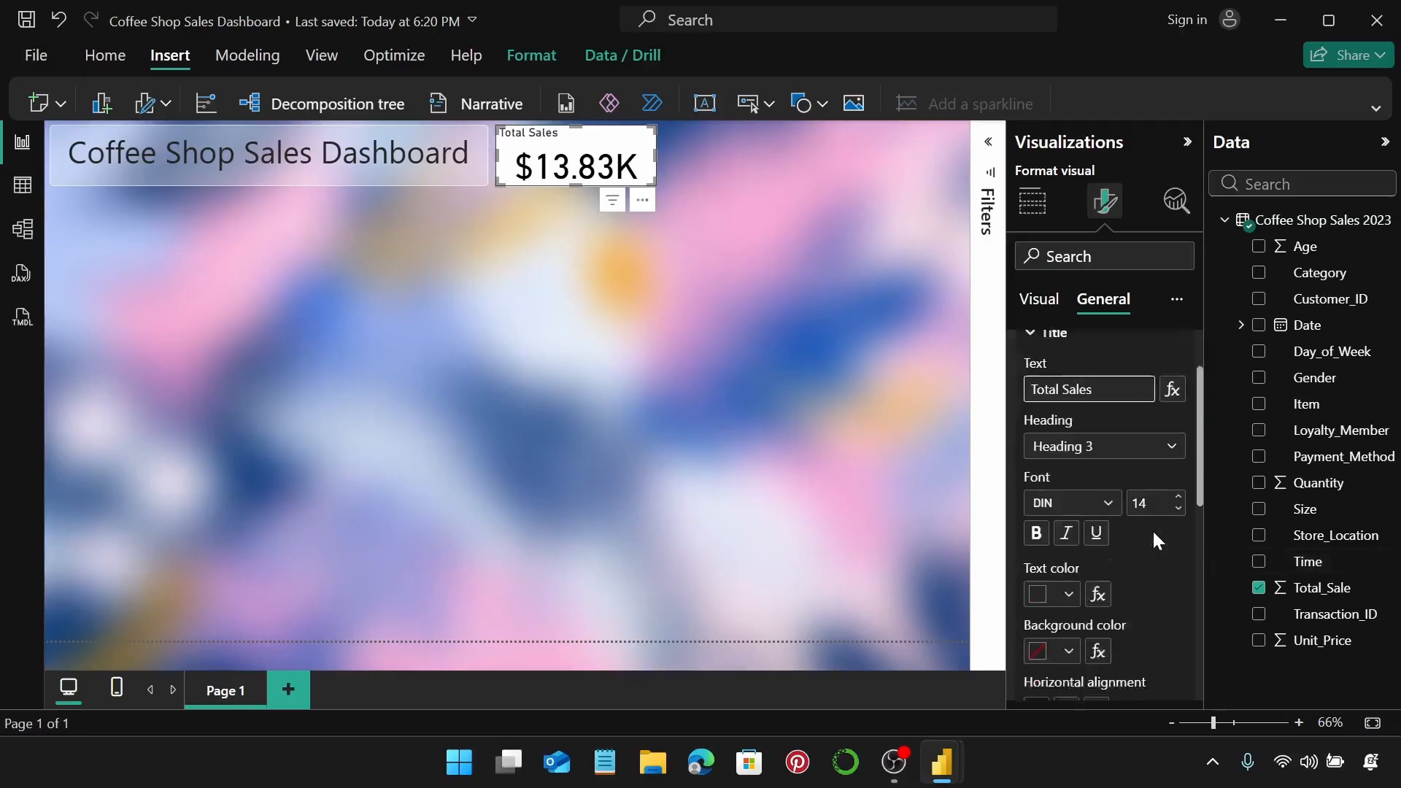
scroll(1154, 539, "down", 2)
left_click(1067, 492)
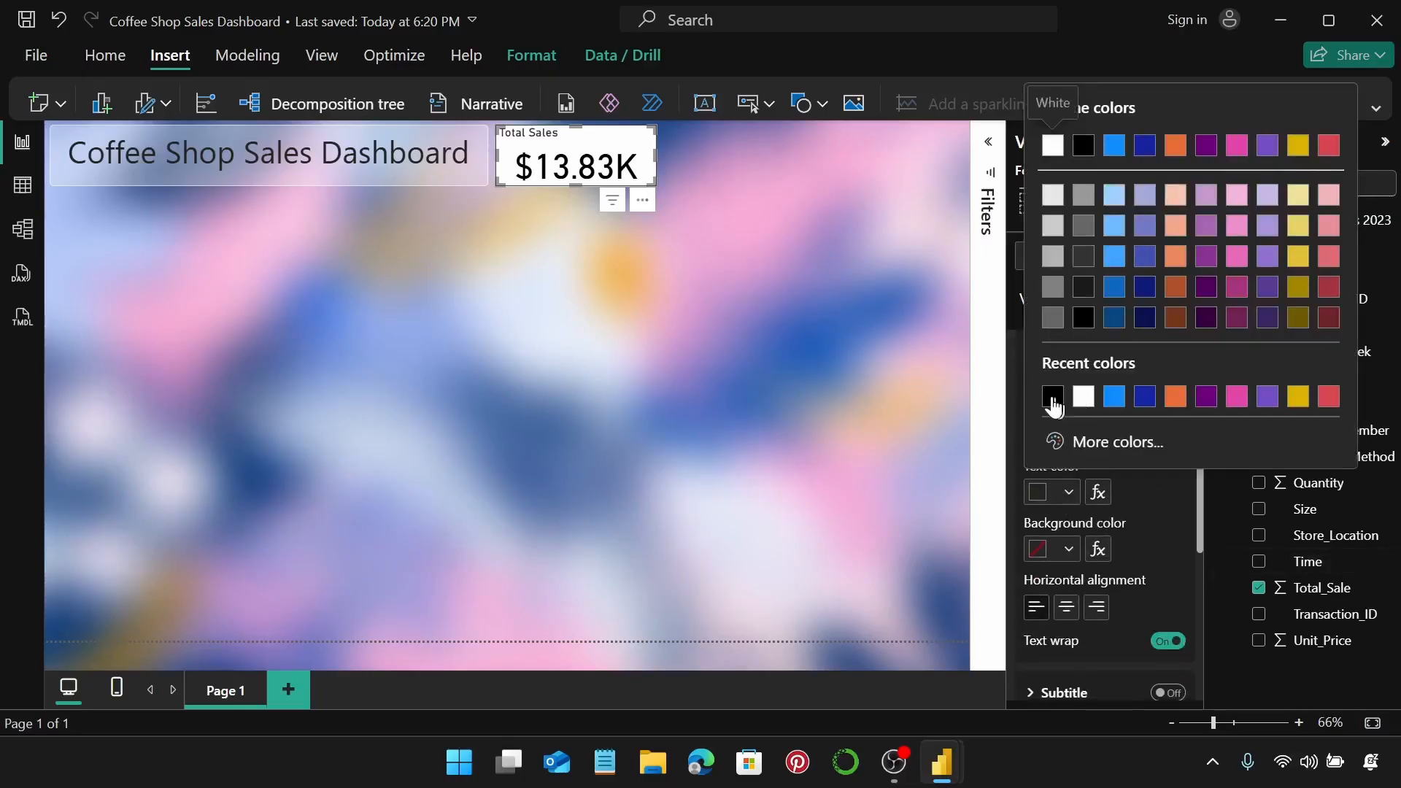
left_click(1053, 400)
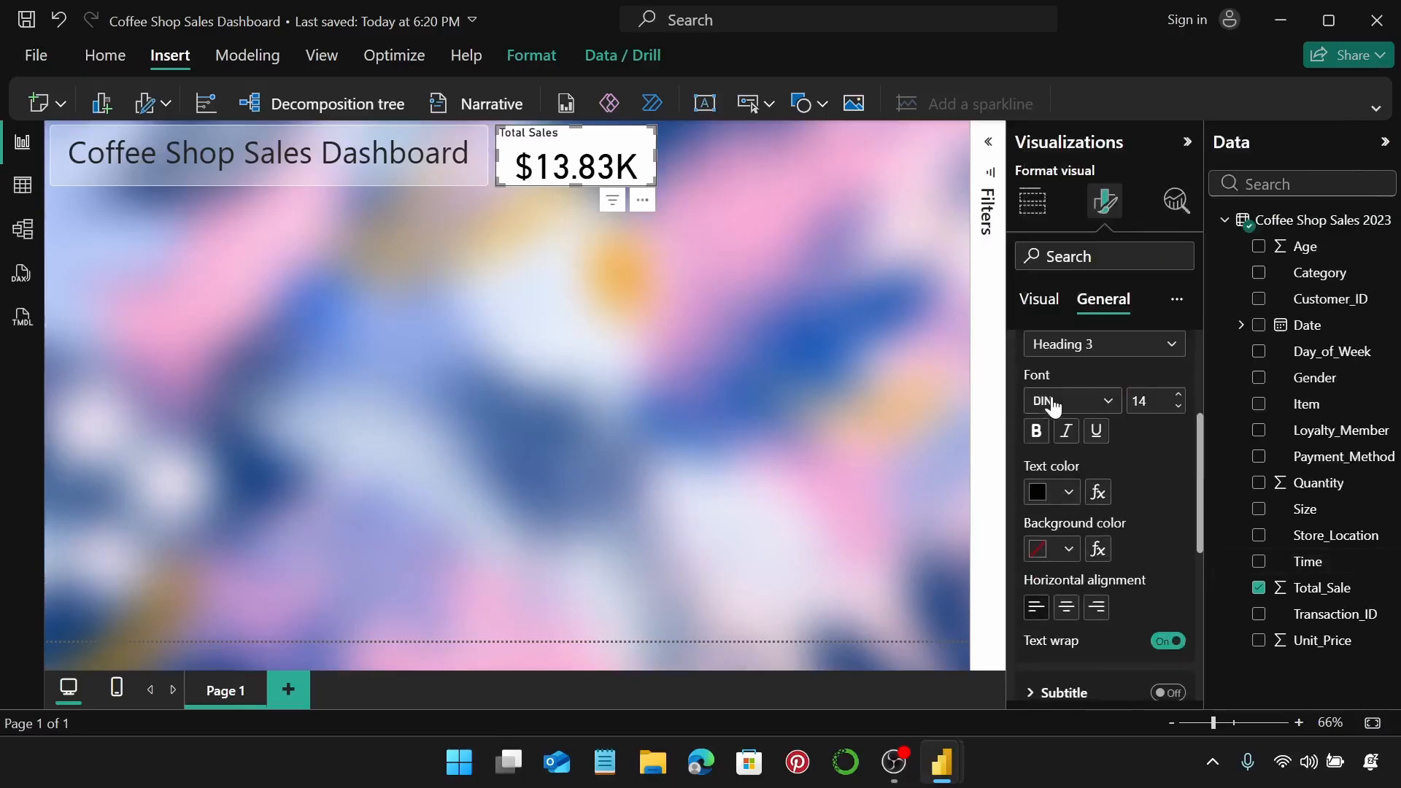
left_click(1067, 607)
scroll(1145, 506, "up", 4)
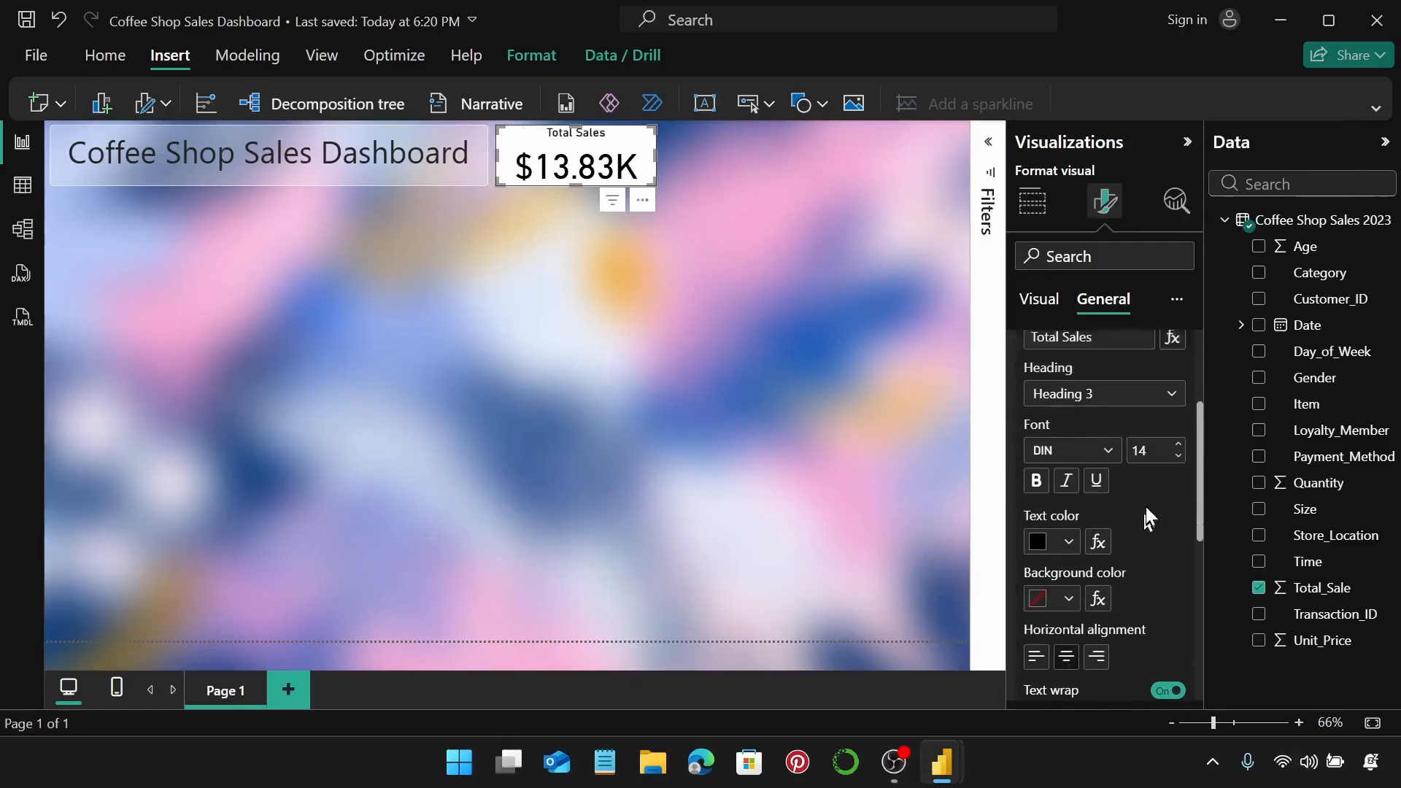
left_click(1102, 400)
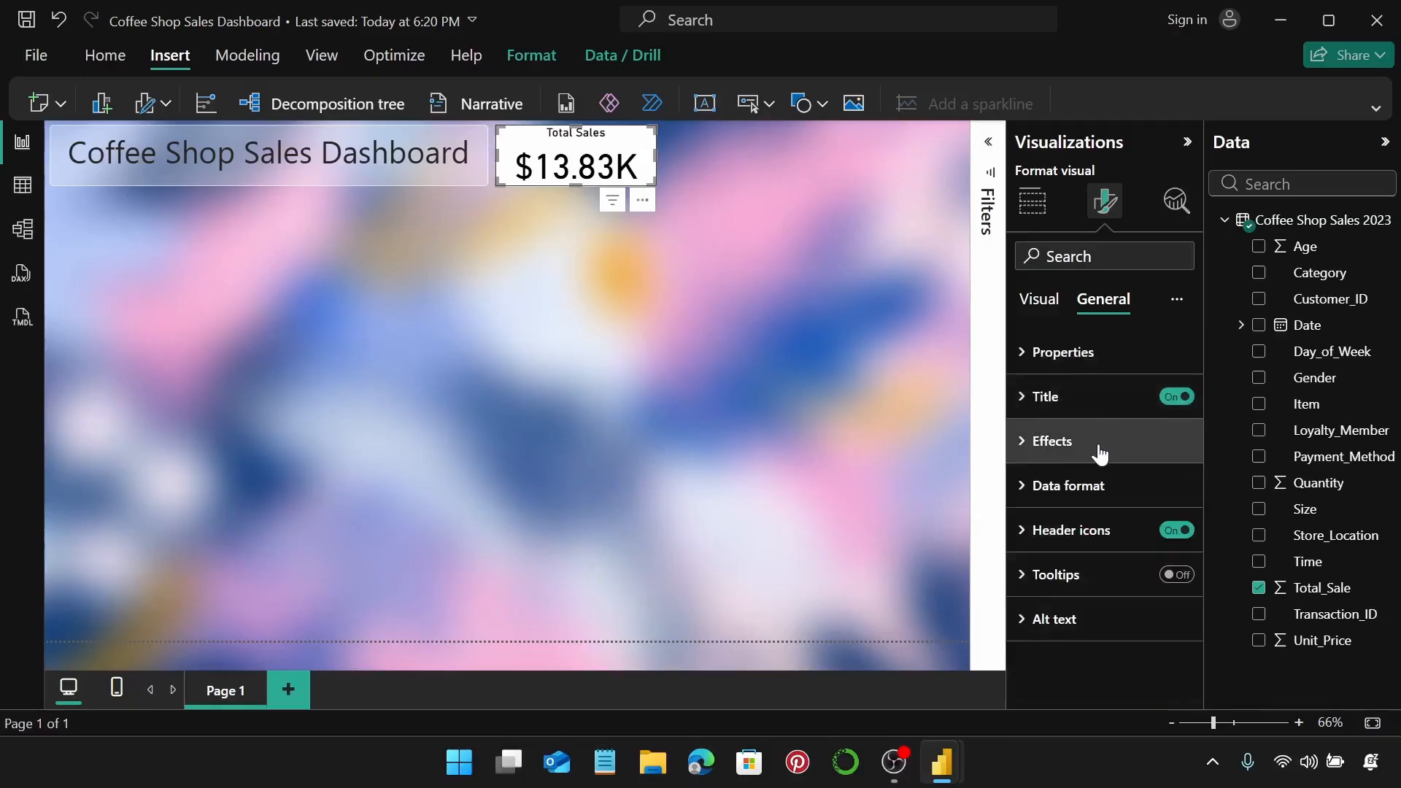
Set the card's background transparency to 70%.
left_click(1098, 447)
scroll(1099, 467, "down", 3)
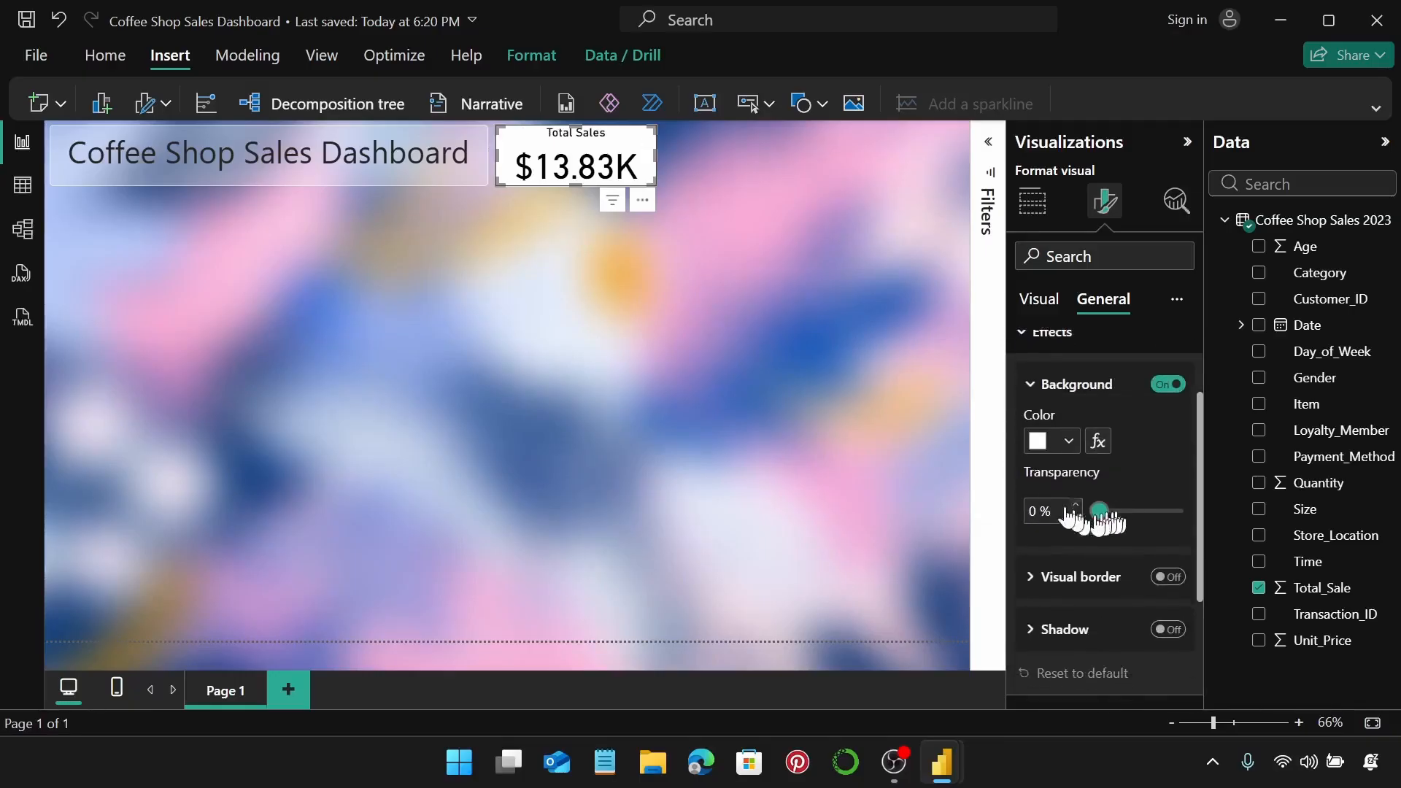
left_click(1037, 509)
type("7")
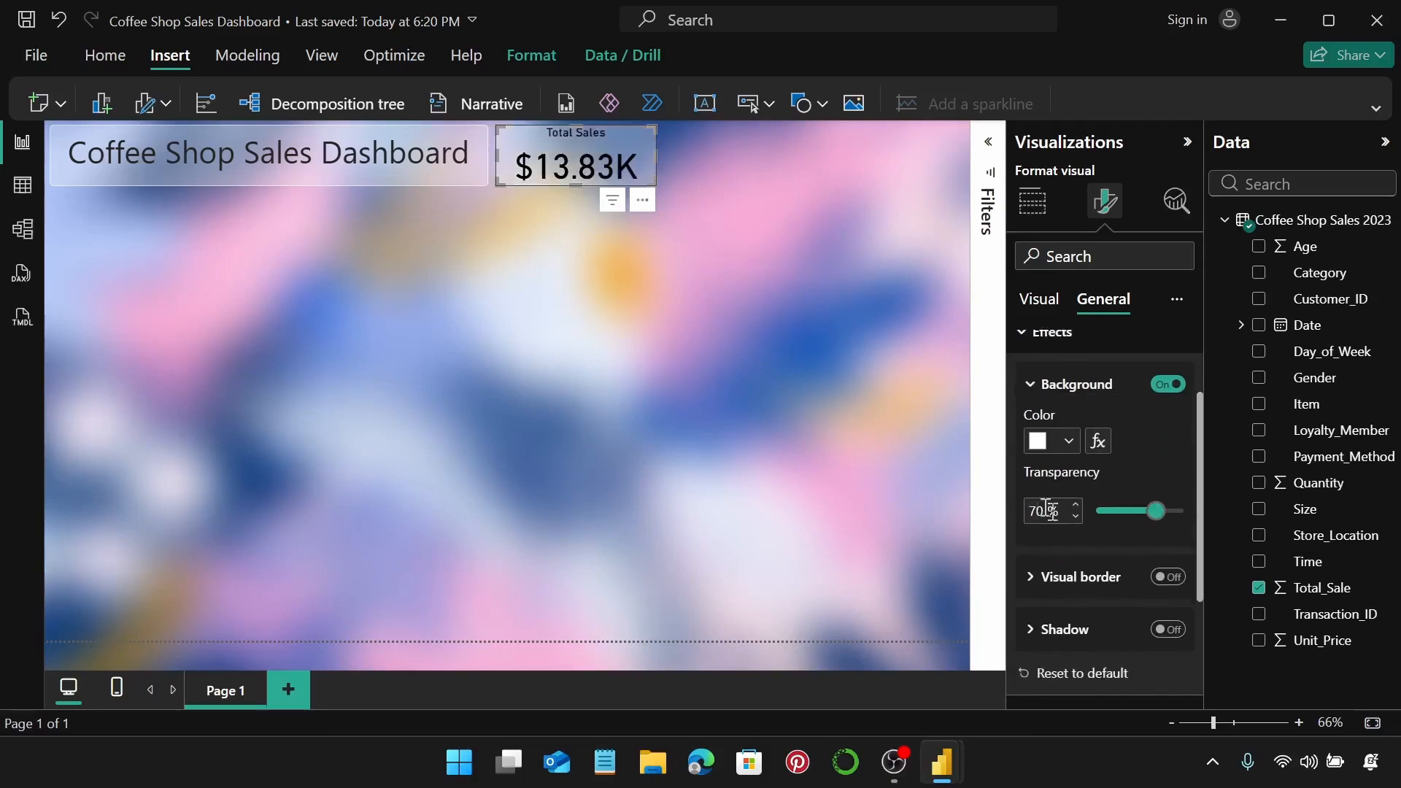
Give the card a white border with 5 px rounded corners.
scroll(1134, 559, "down", 3)
left_click(1168, 467)
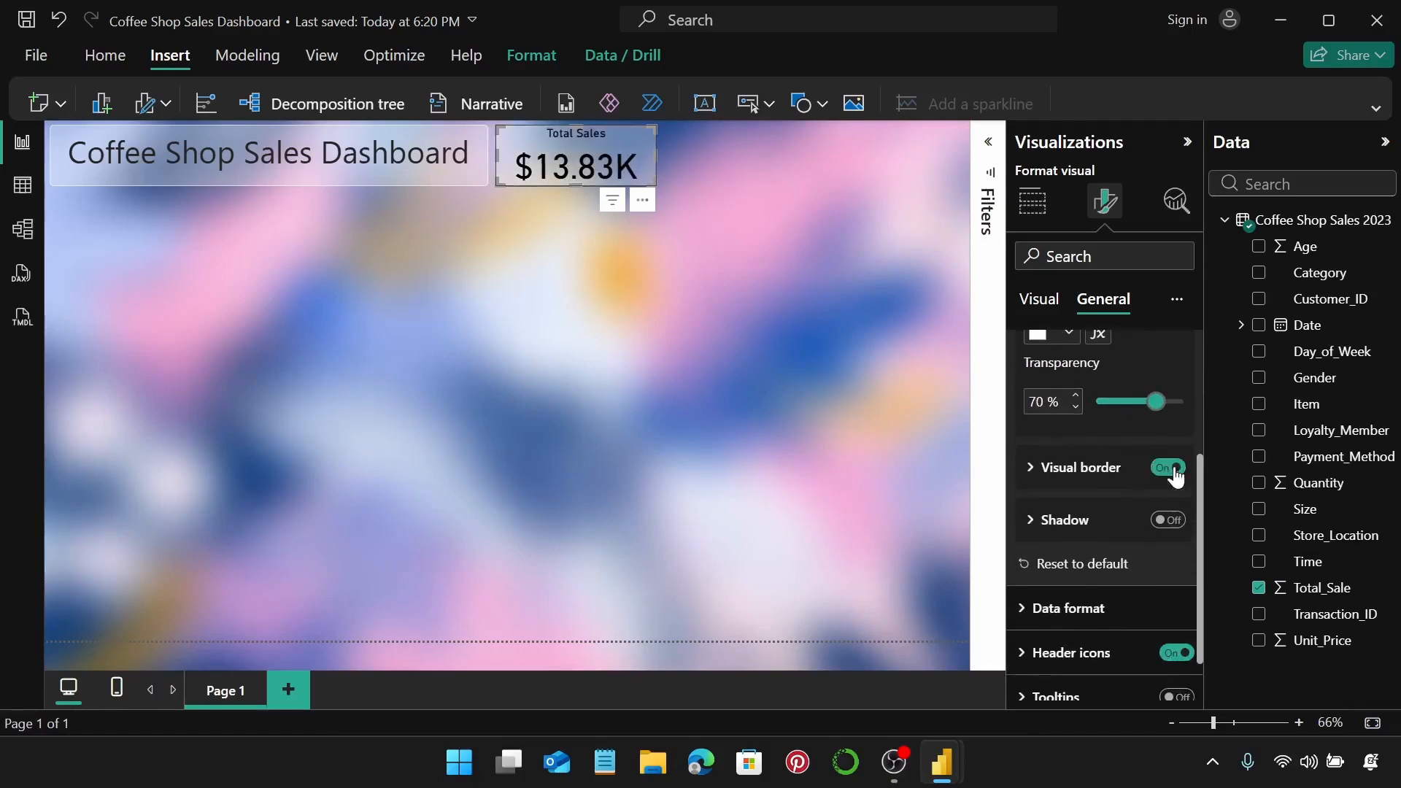
left_click(1080, 468)
scroll(1094, 467, "down", 3)
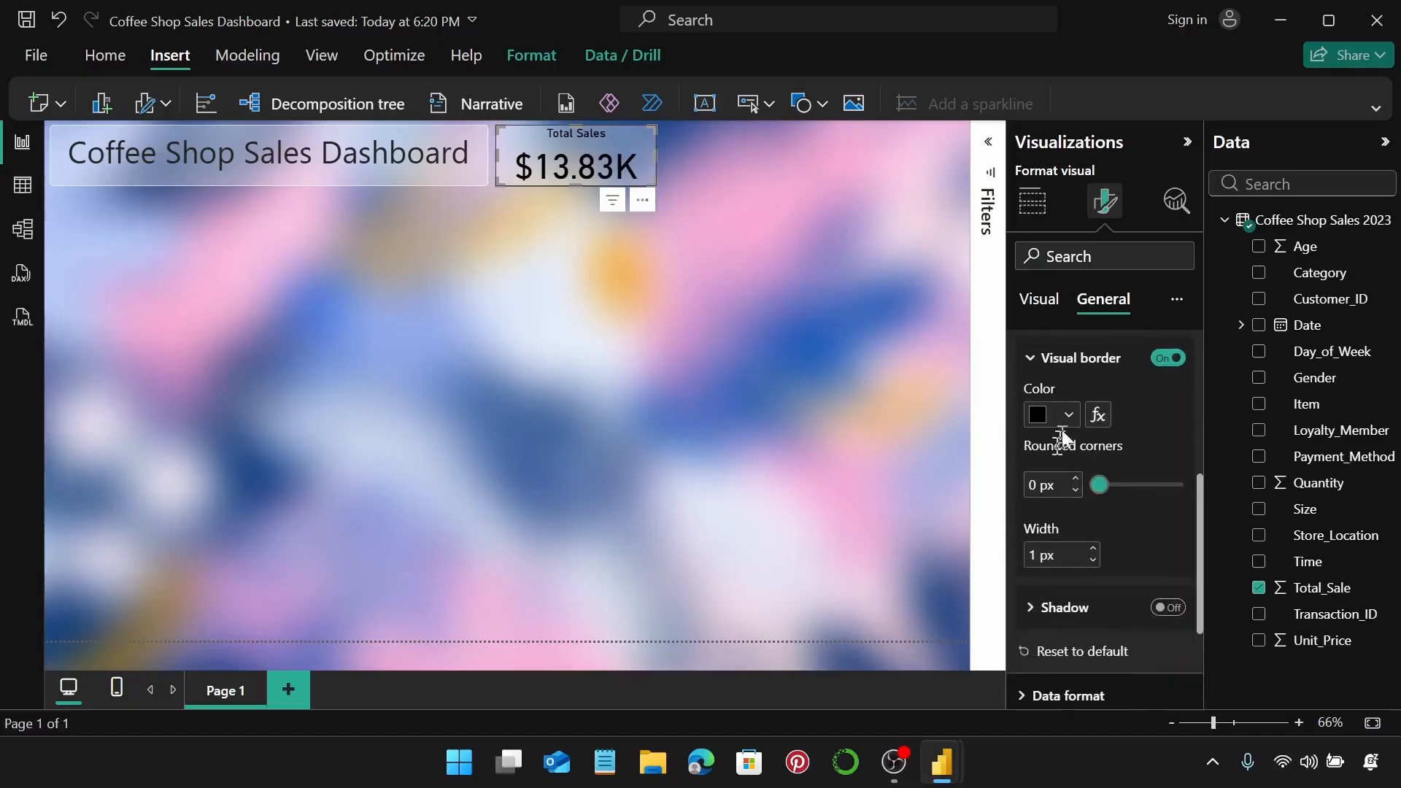
left_click(1068, 416)
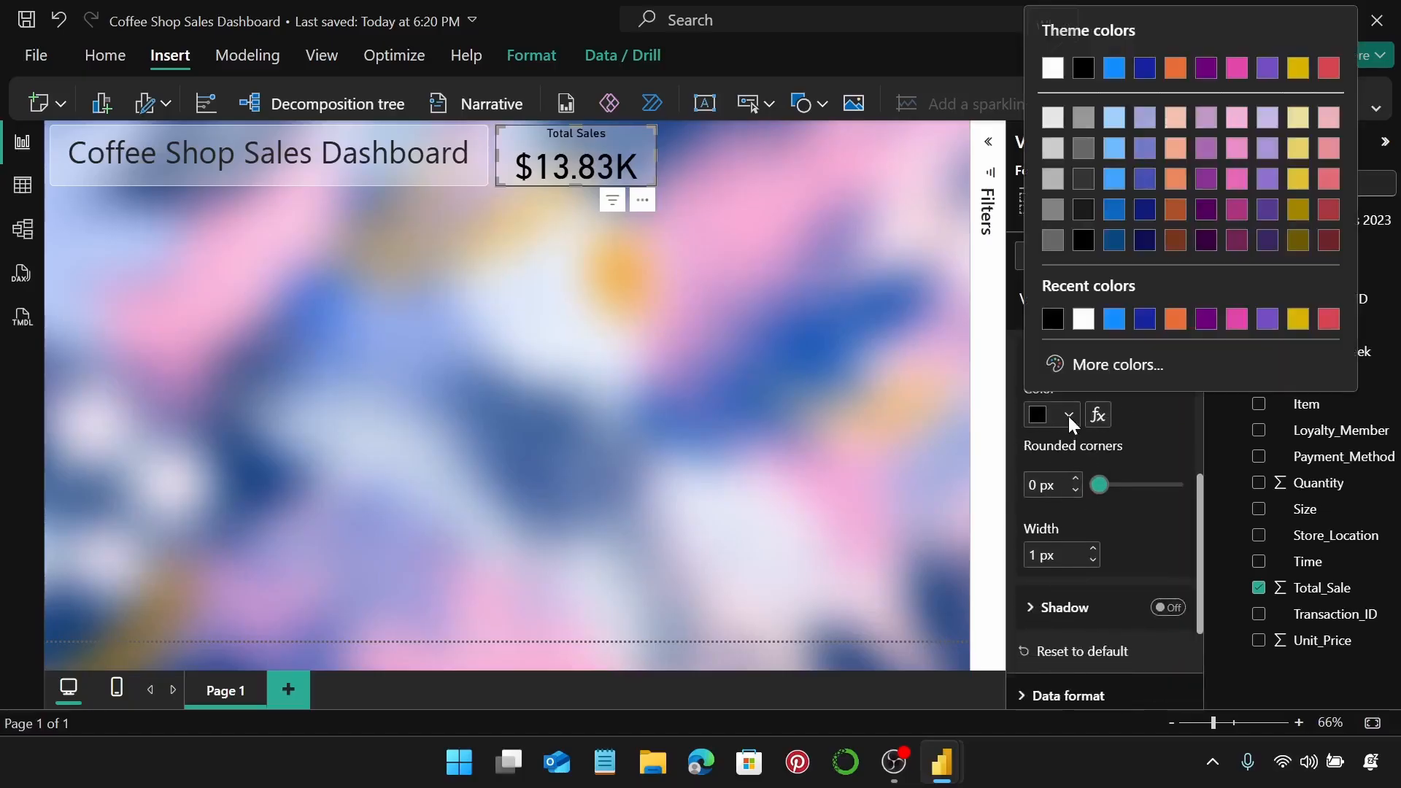
left_click(1076, 318)
left_click(1075, 479)
left_click(1075, 478)
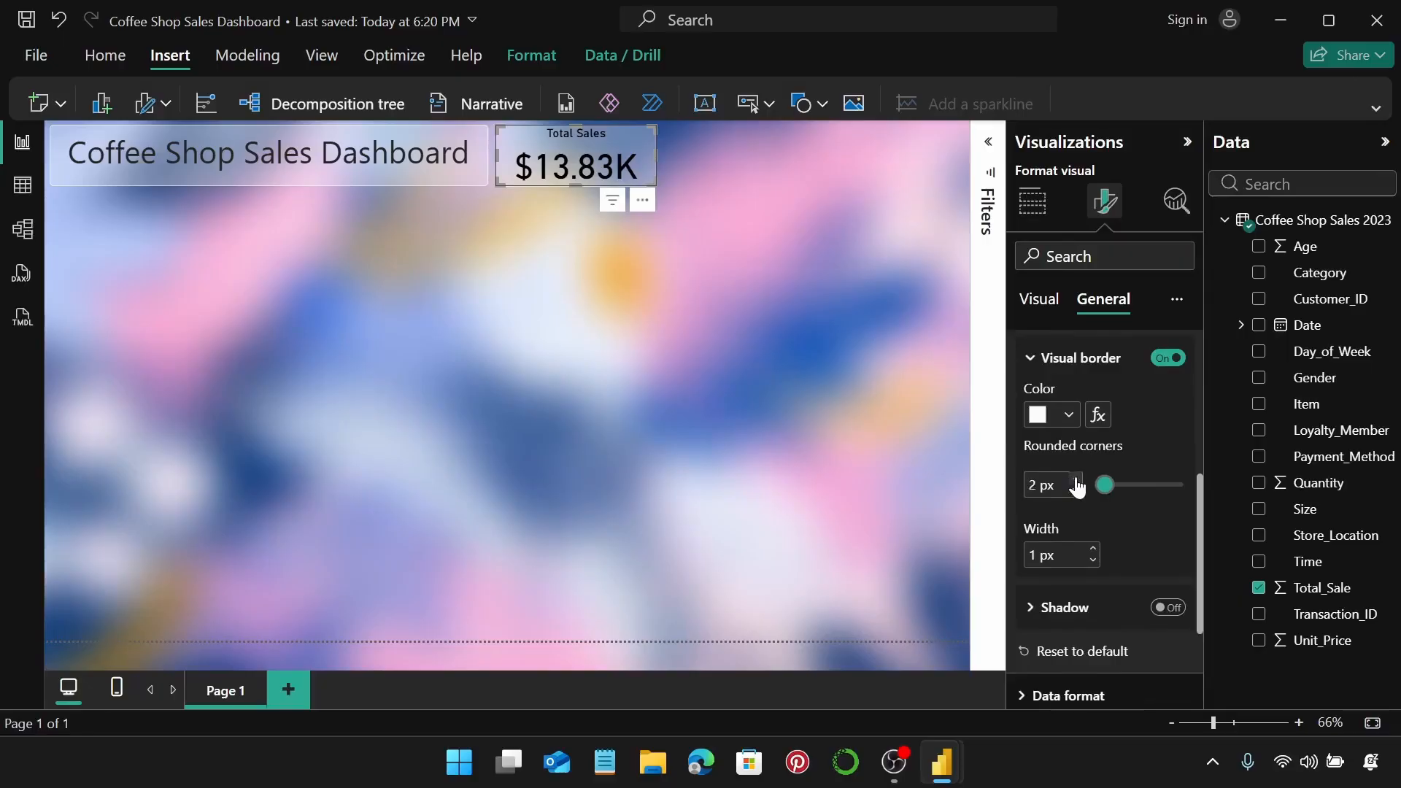
left_click(1075, 479)
left_click(1075, 479)
left_click(1075, 479)
left_click(732, 167)
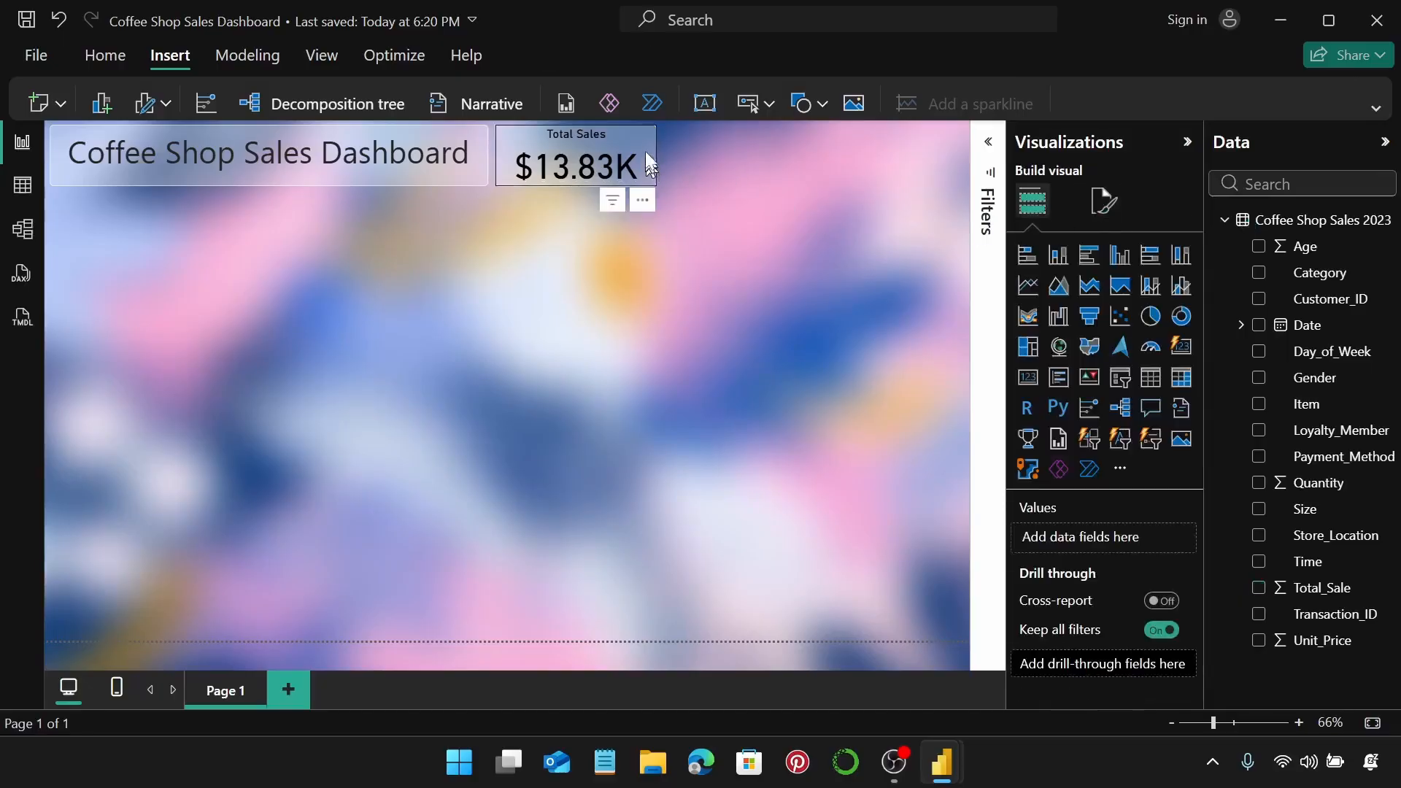
Duplicate the Total Sales card twice and arrange the three cards in a row beside the title.
left_click_drag(642, 139, 642, 142)
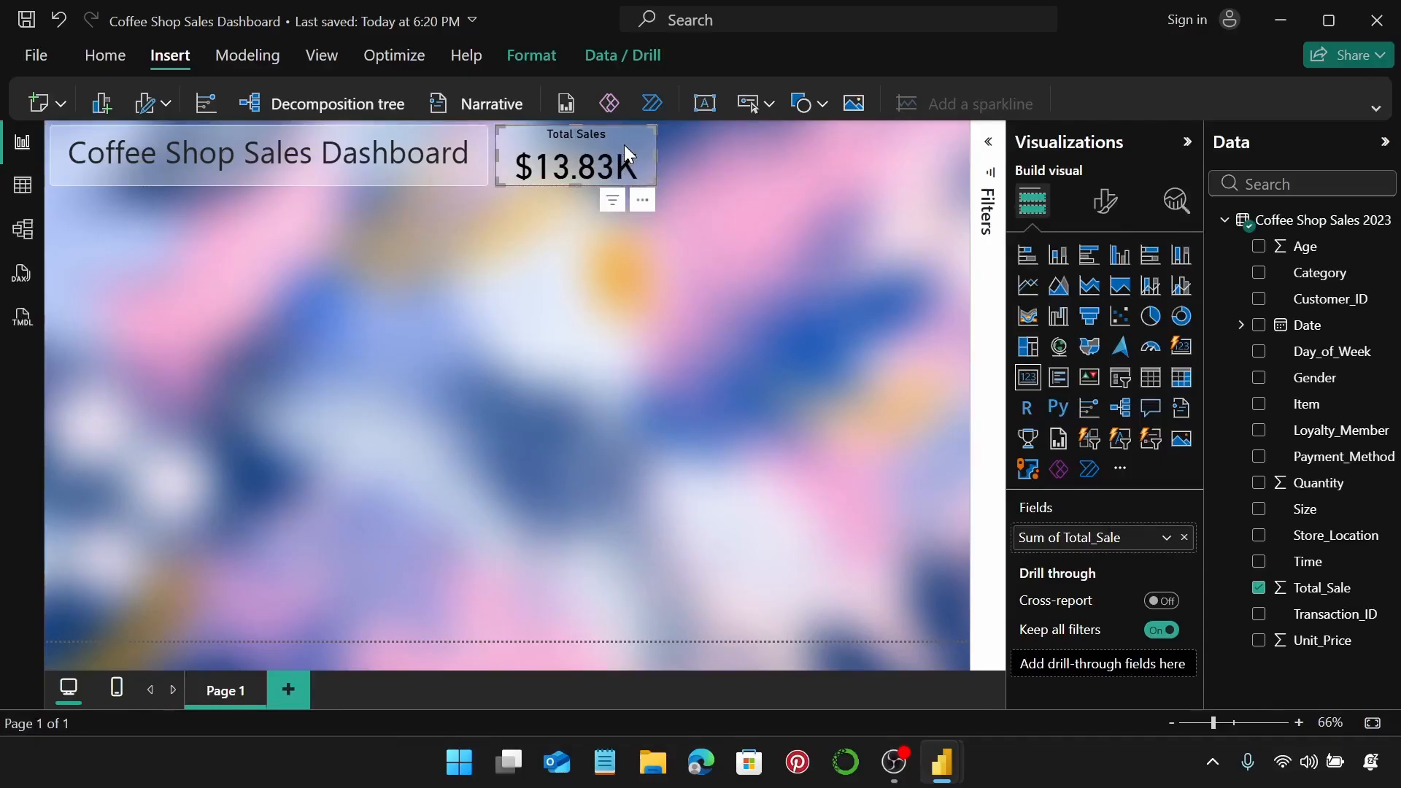
right_click(624, 144)
mouse_move(707, 162)
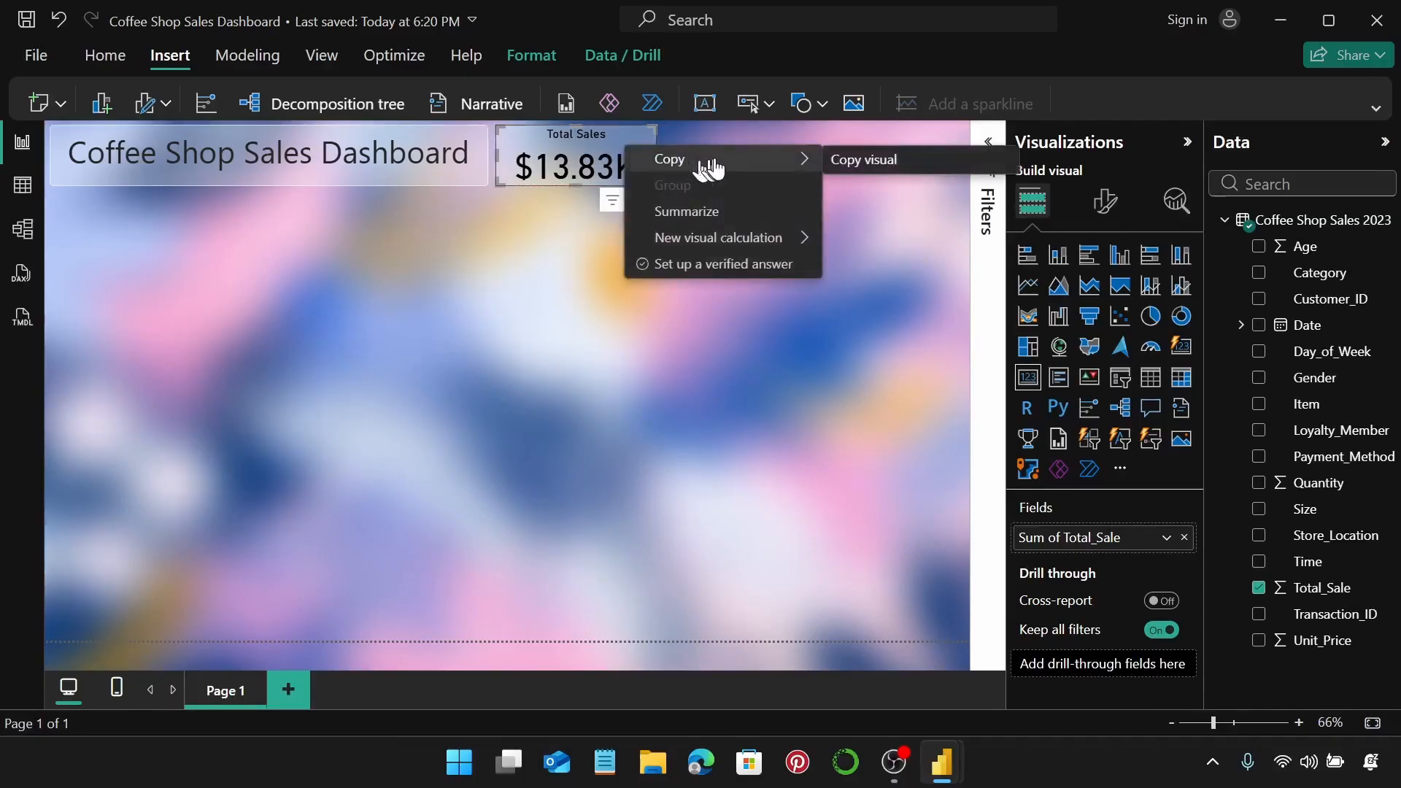
left_click(882, 161)
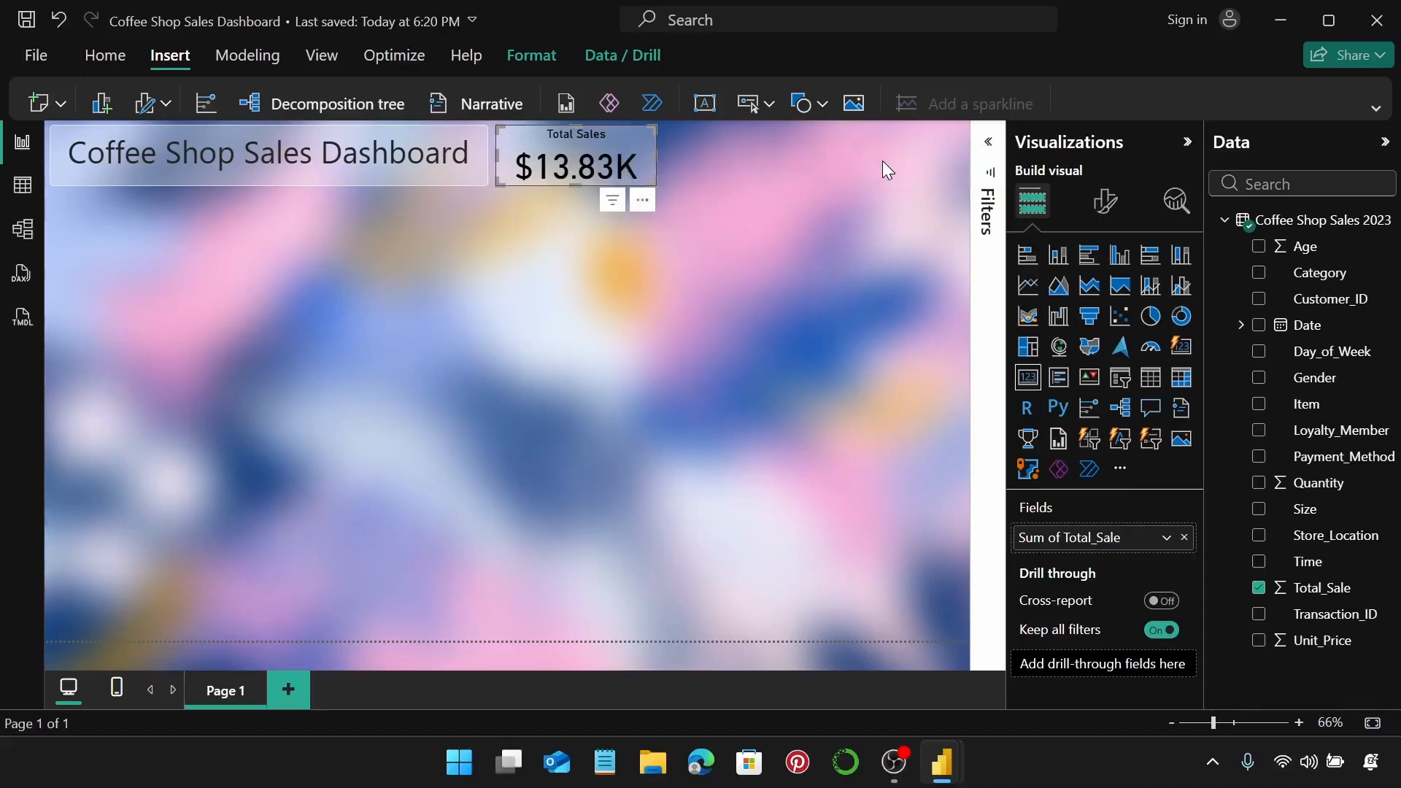
left_click(730, 158)
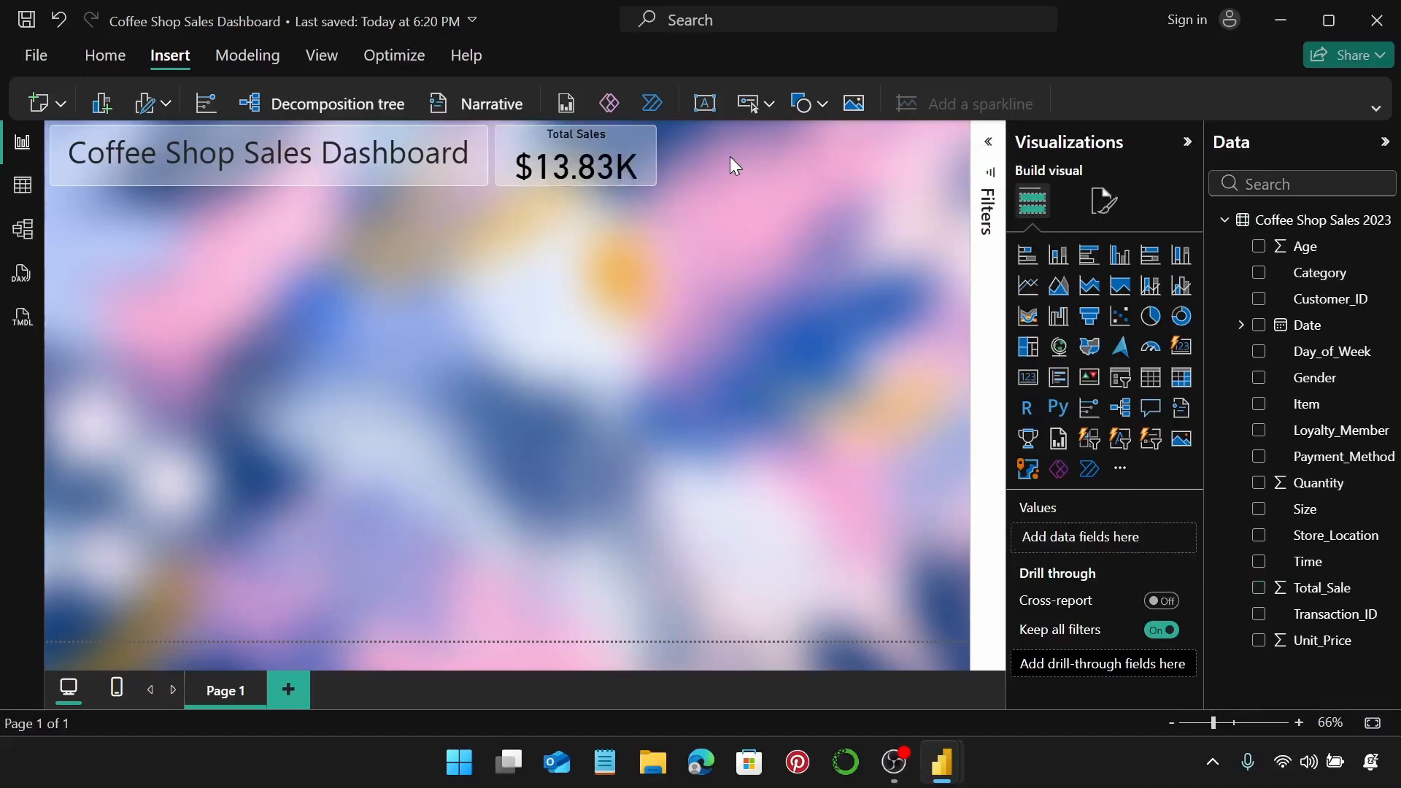
key("ctrl+v")
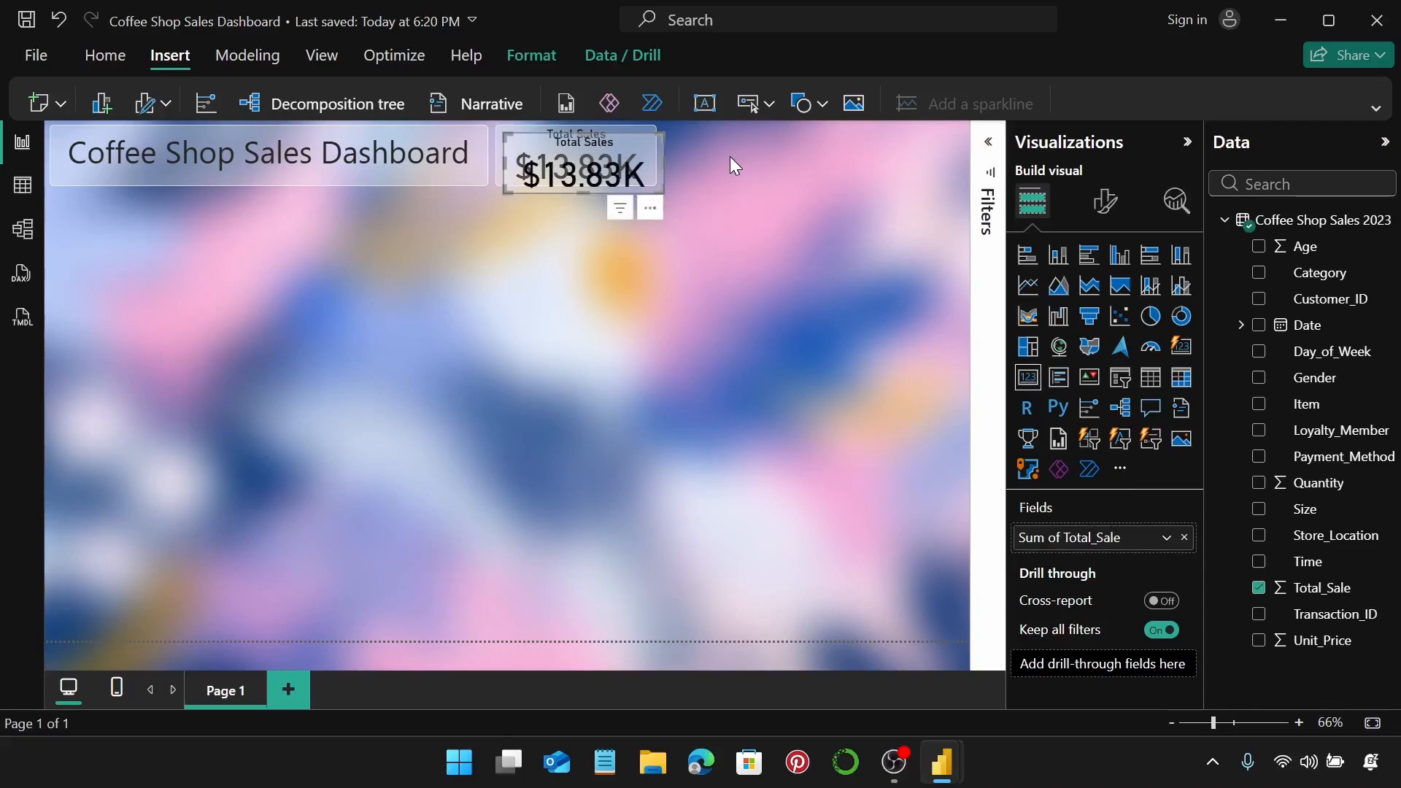
key("ctrl+v")
left_click_drag(627, 155, 920, 137)
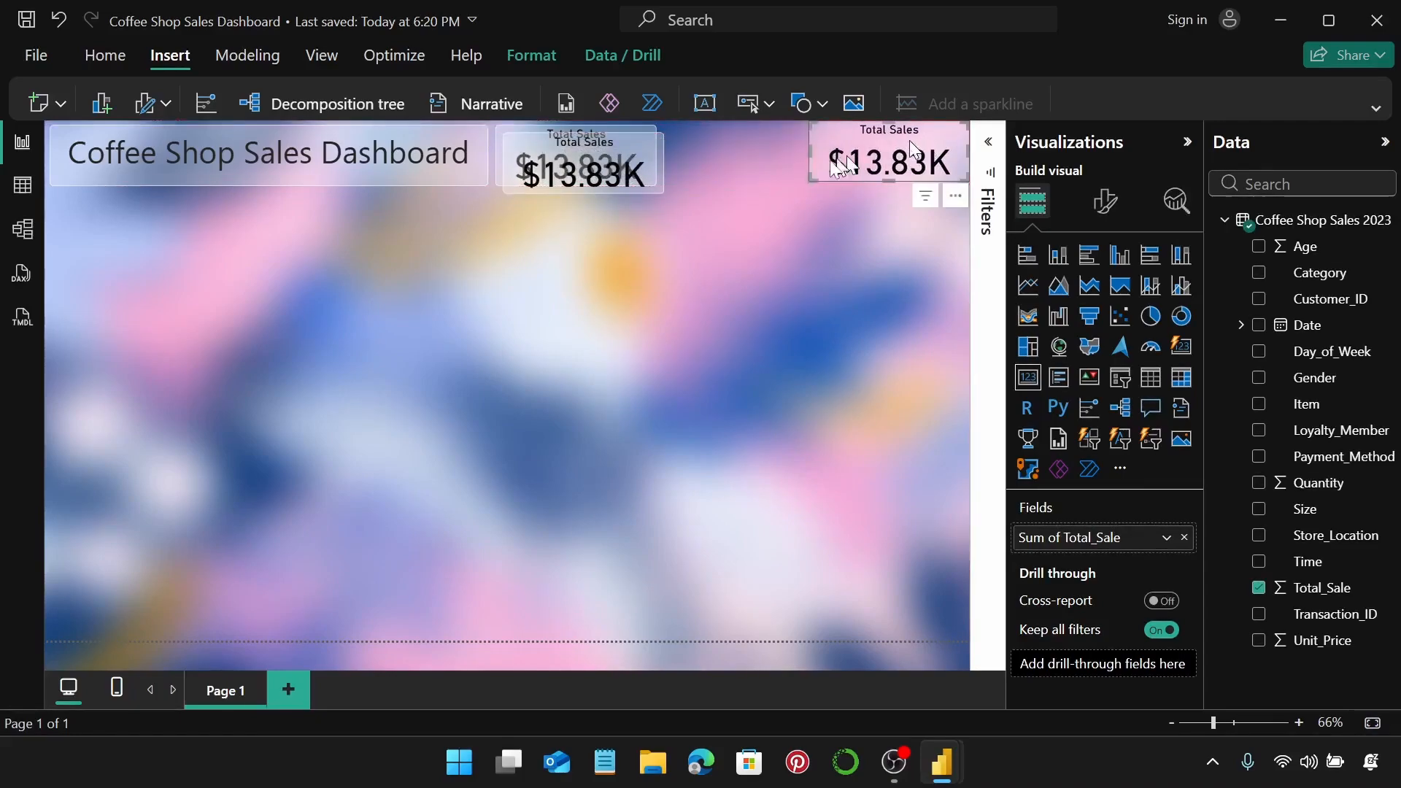
left_click_drag(706, 153, 793, 149)
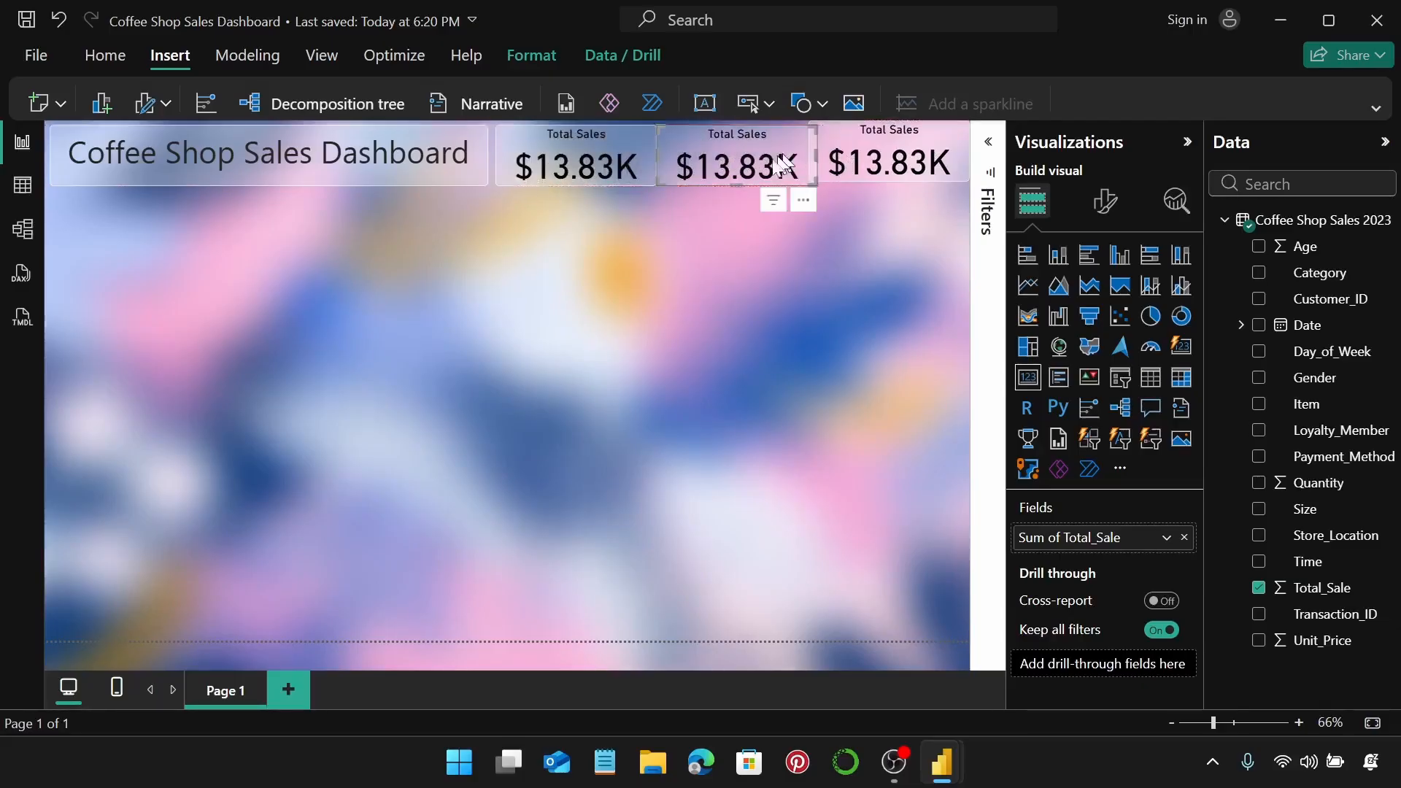
Resize the copied cards to width 204 and height 85.
left_click(878, 154, "ctrl")
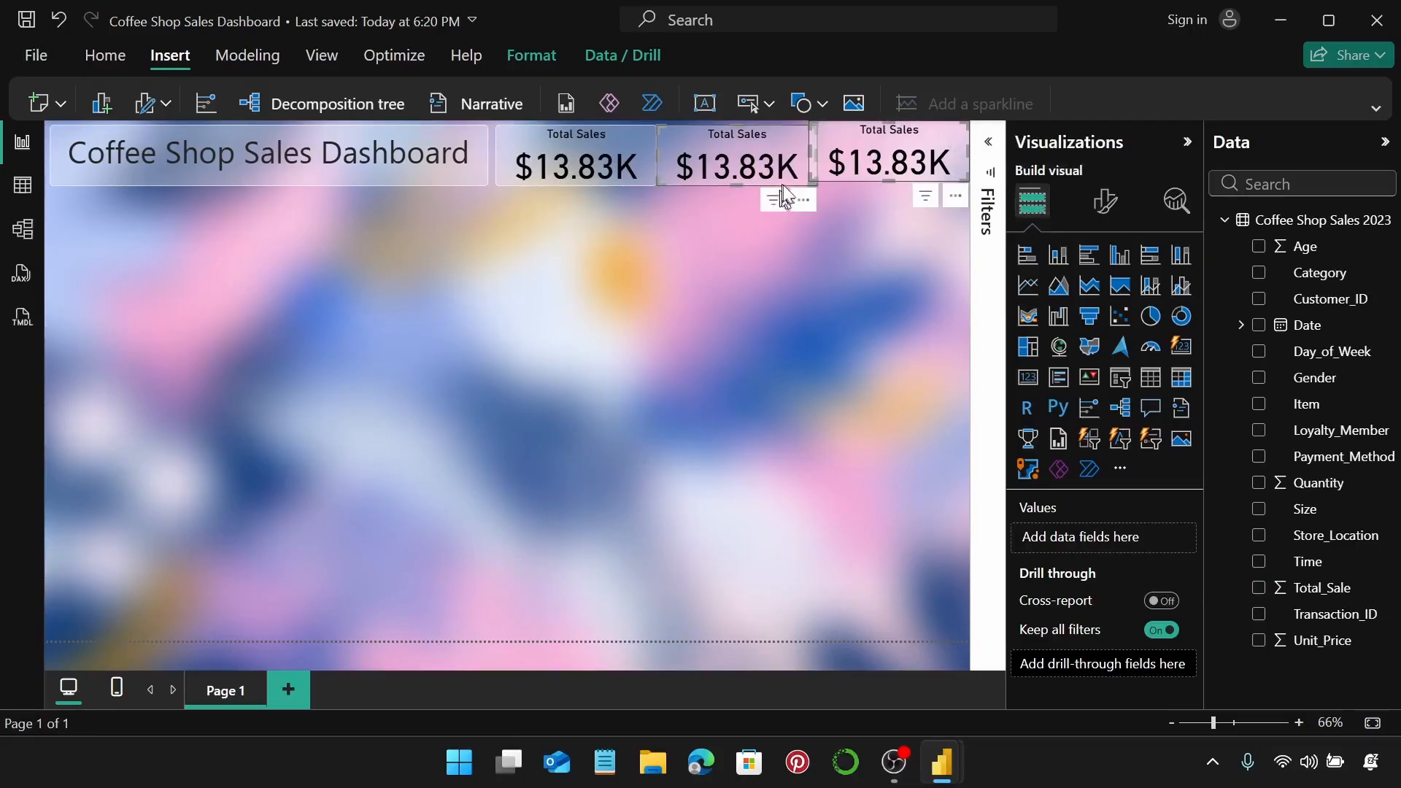
left_click(1116, 219)
left_click(1106, 299)
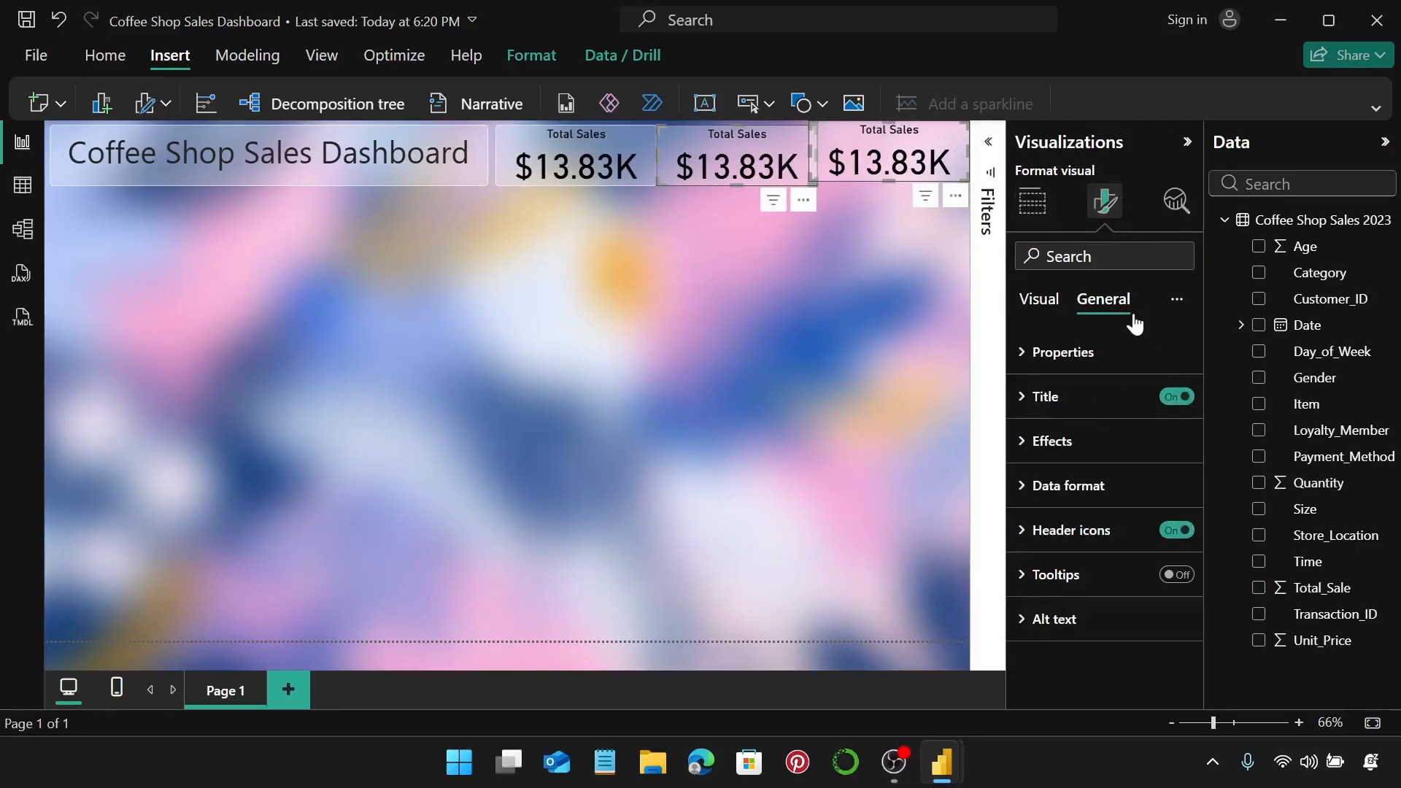
left_click(1120, 353)
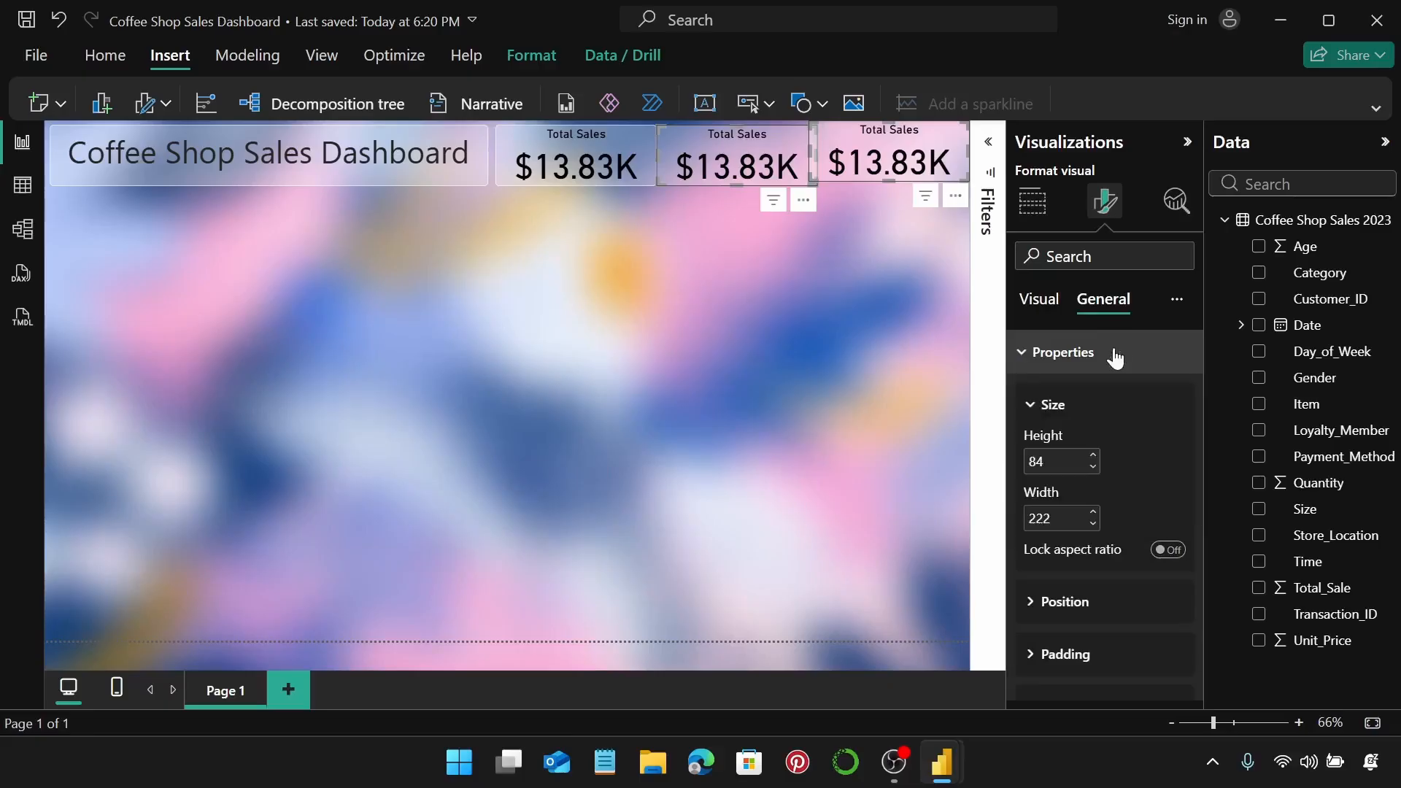
left_click(1063, 518)
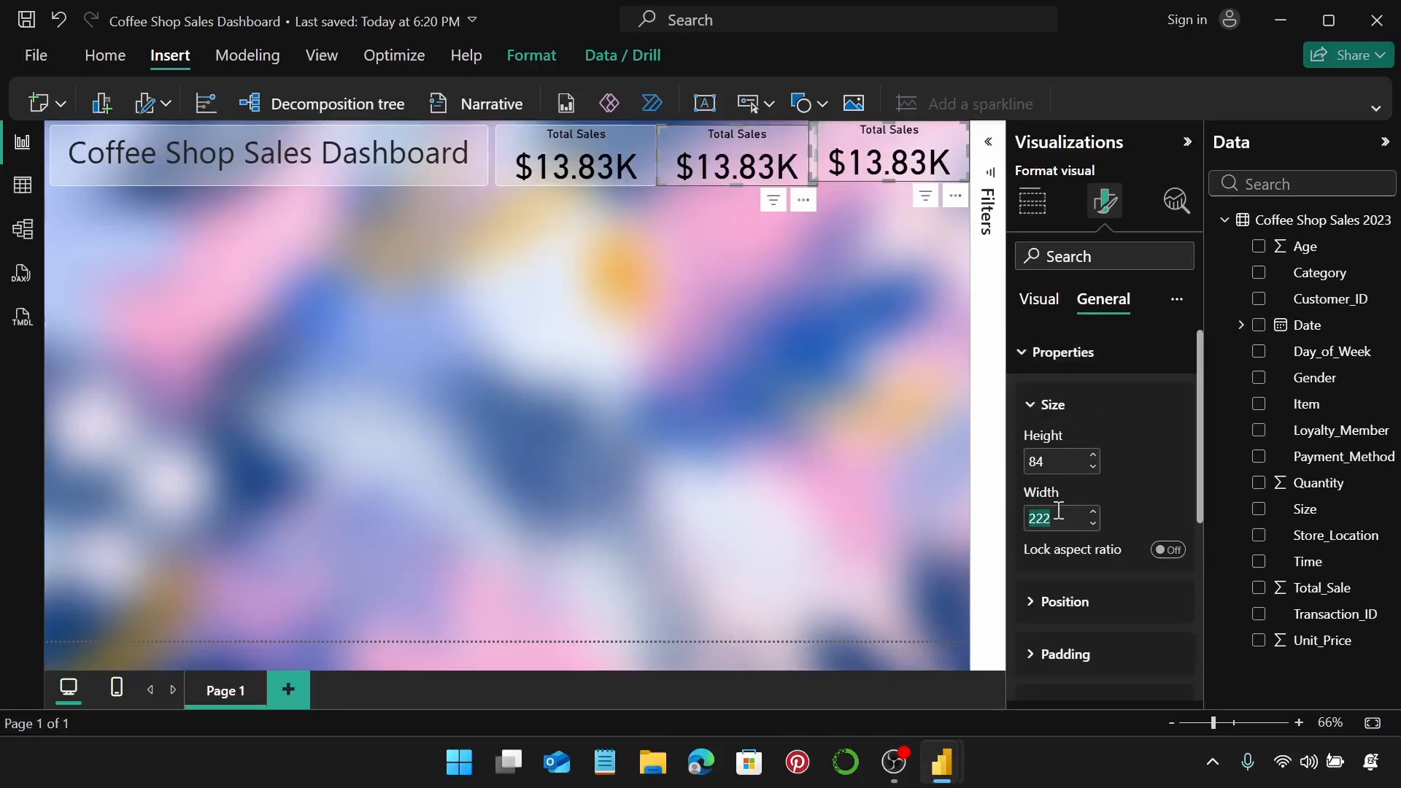
type("204")
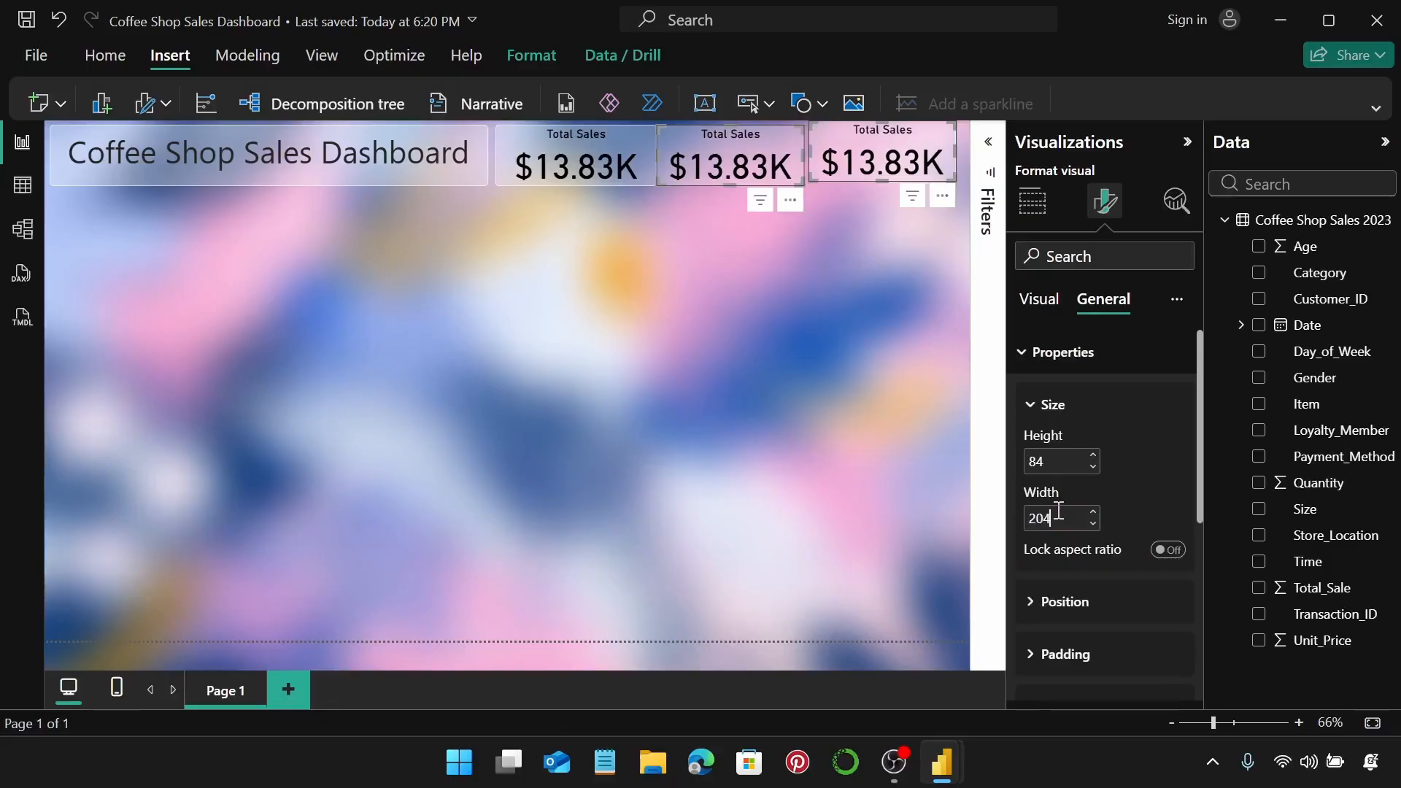
left_click(1093, 455)
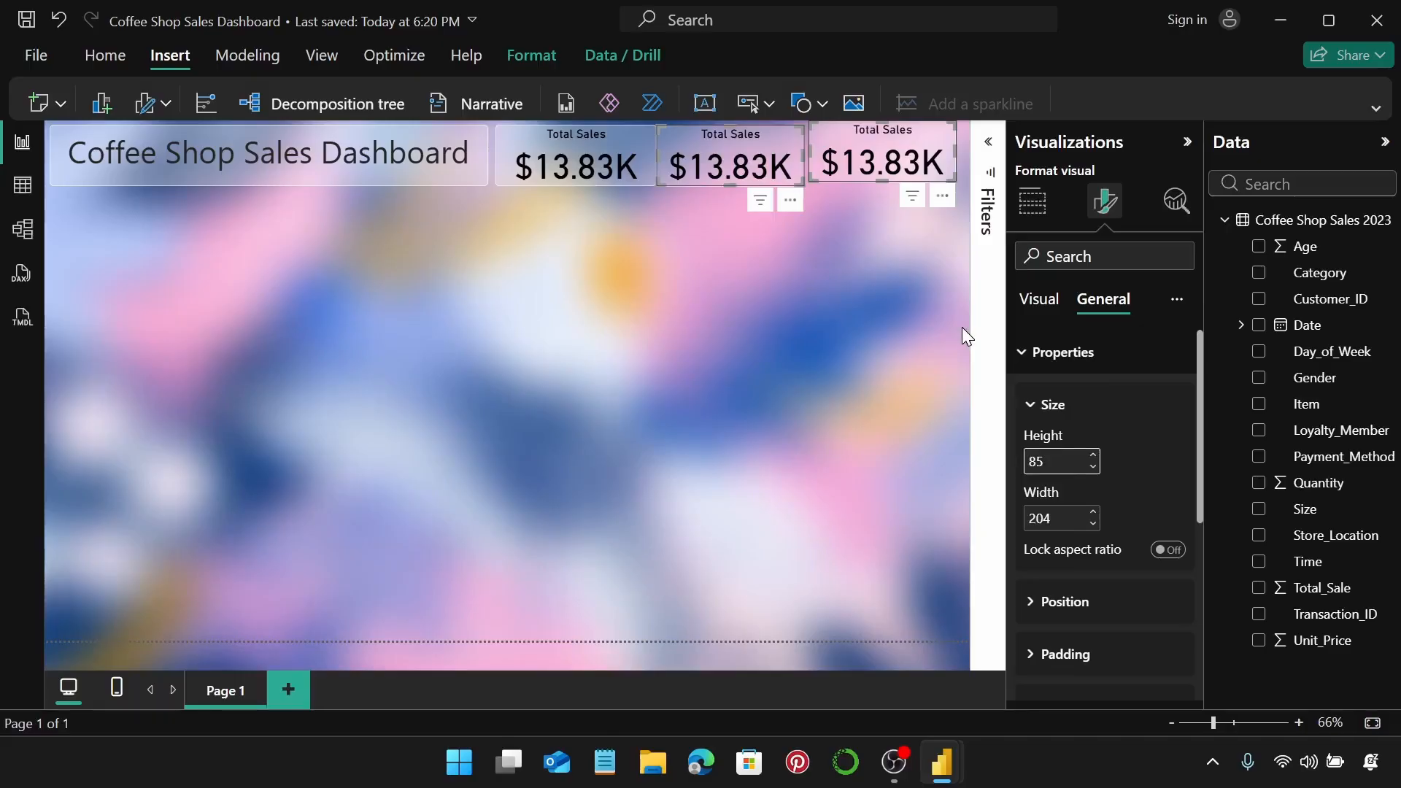
left_click(1036, 352)
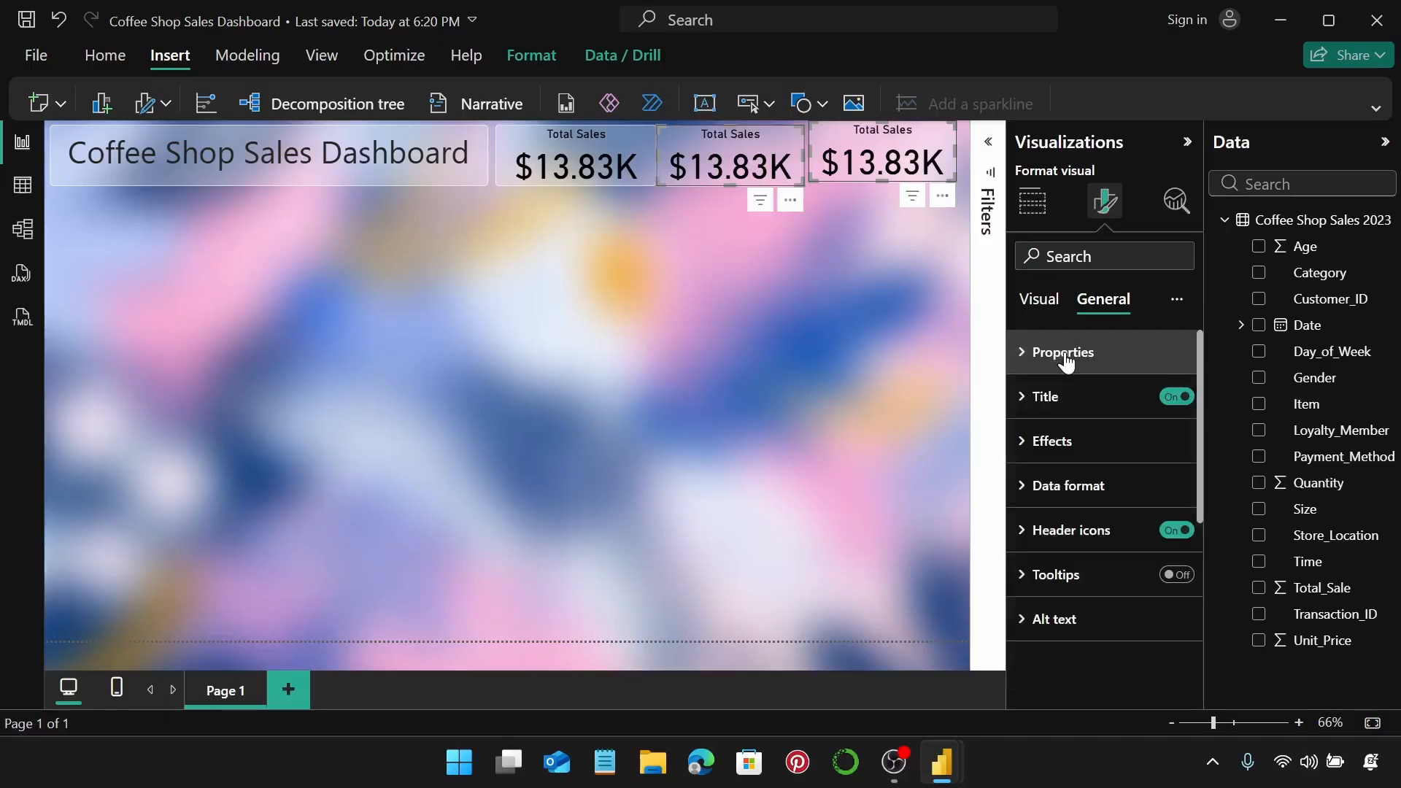
left_click(821, 273)
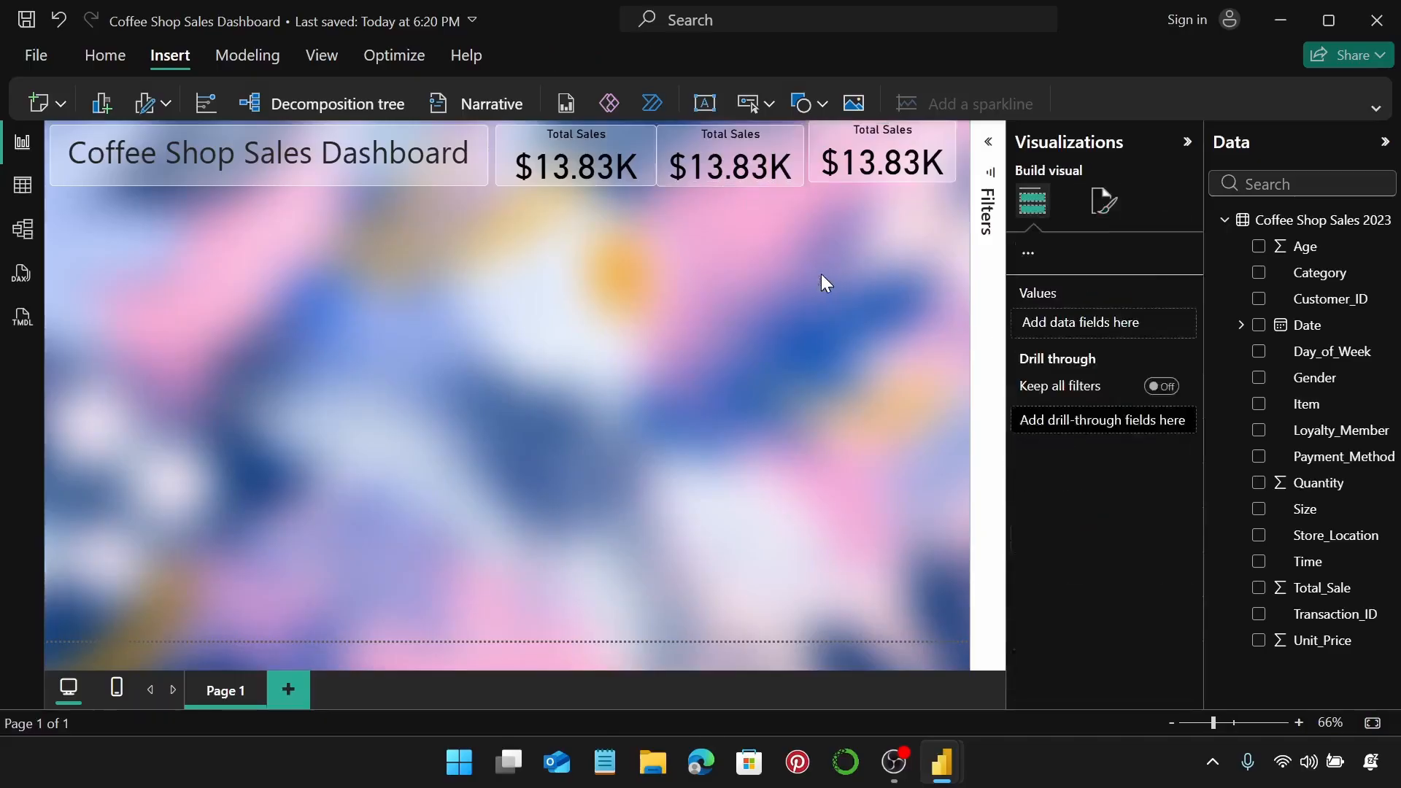
Make the middle card show the average of Total_Sale ($6.92) instead of the sum.
left_click(763, 133)
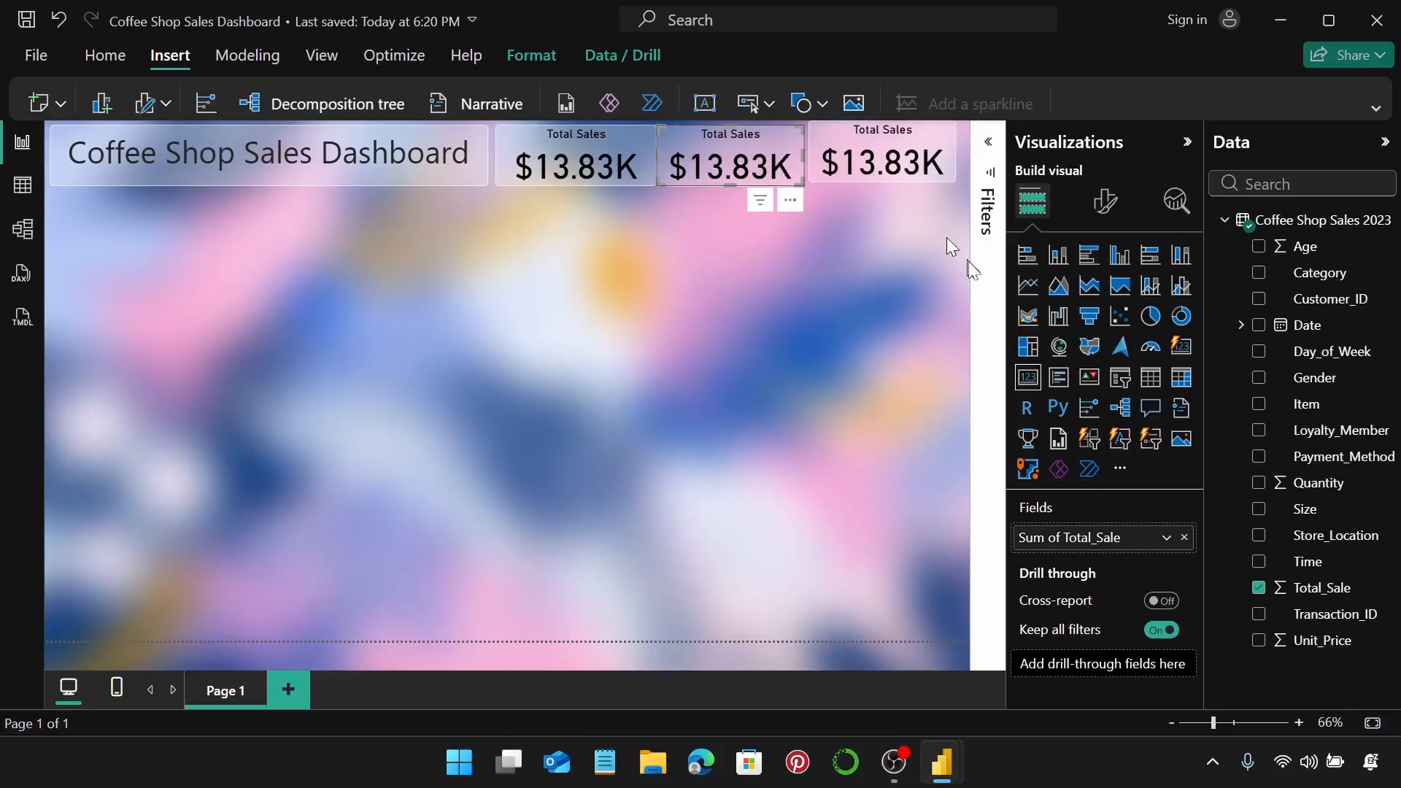
left_click(1185, 537)
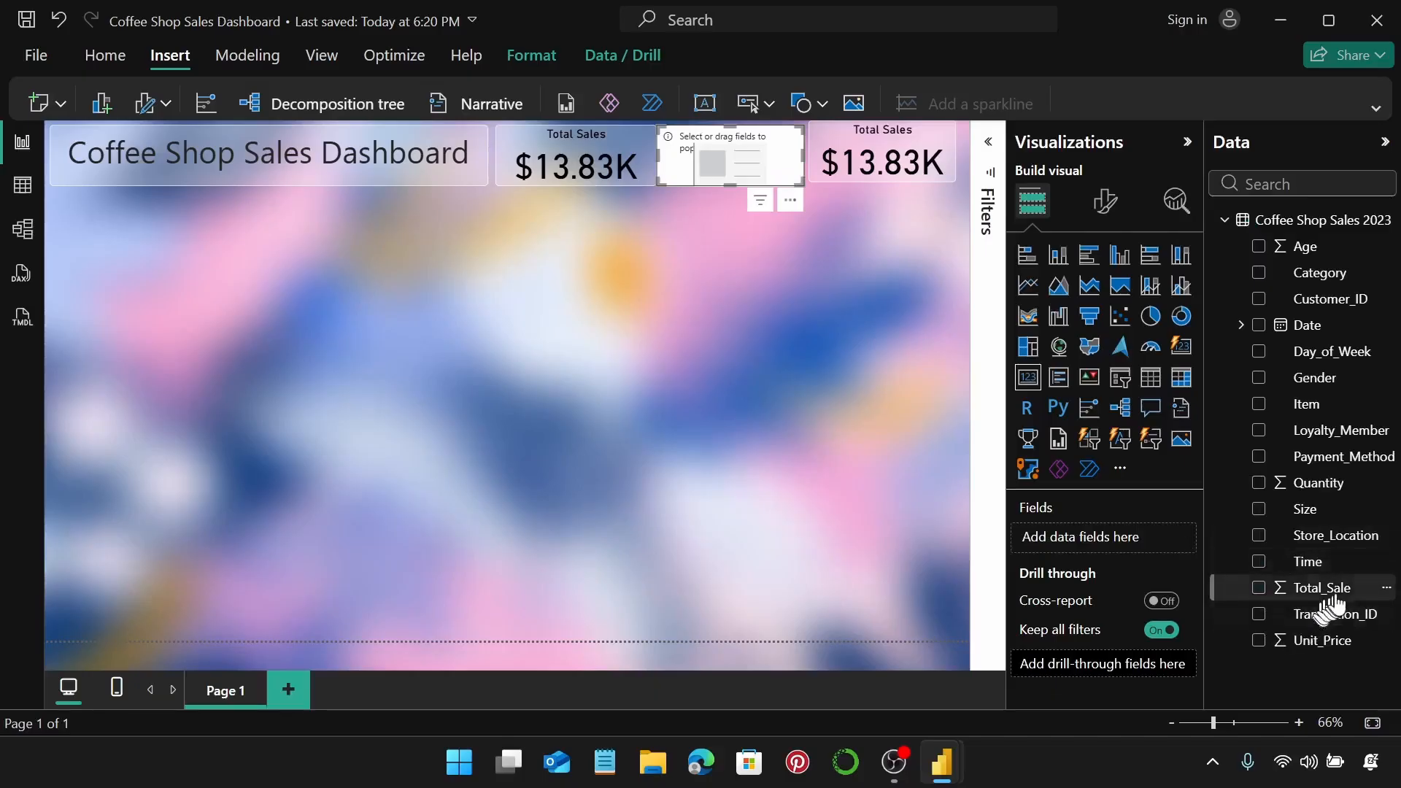
left_click_drag(1339, 597, 1171, 538)
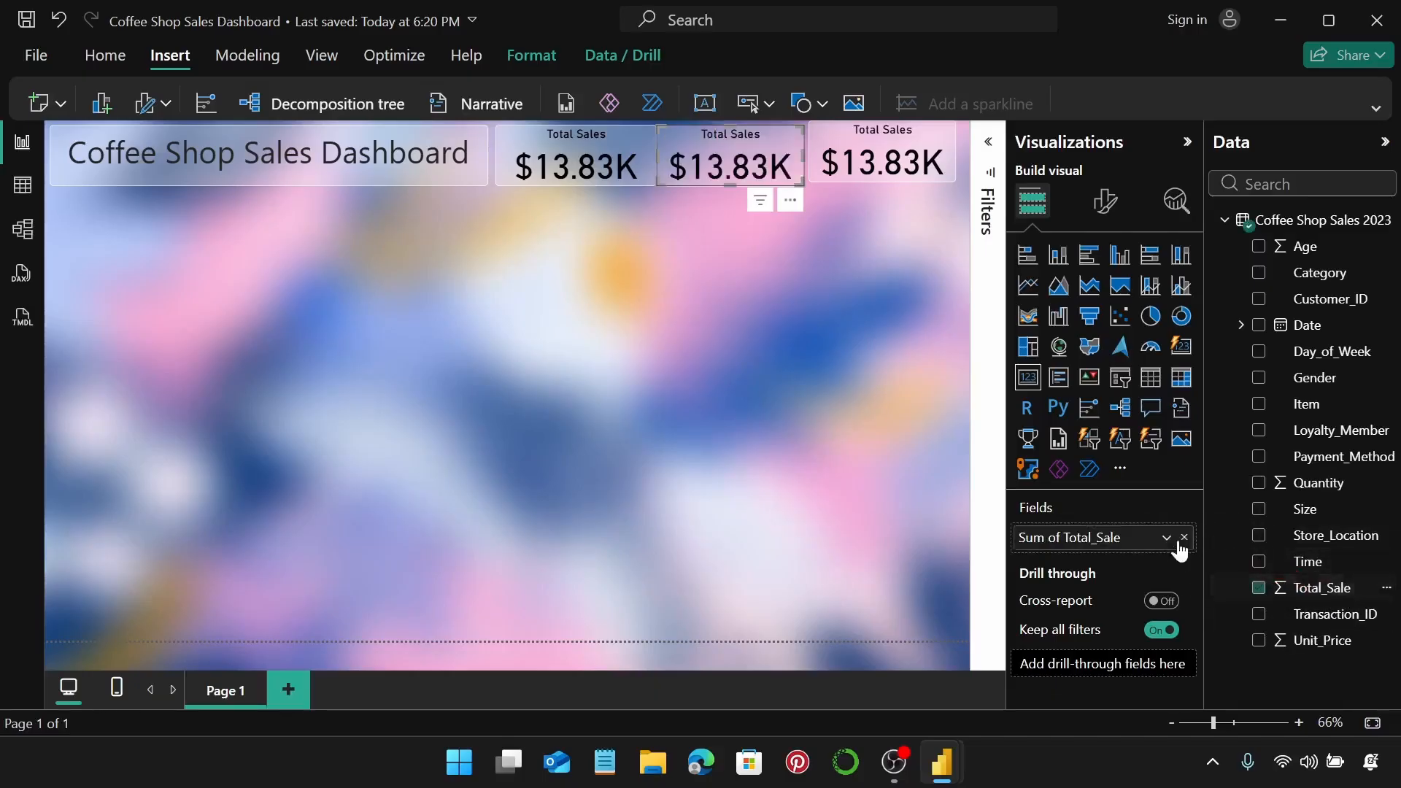
left_click(1167, 537)
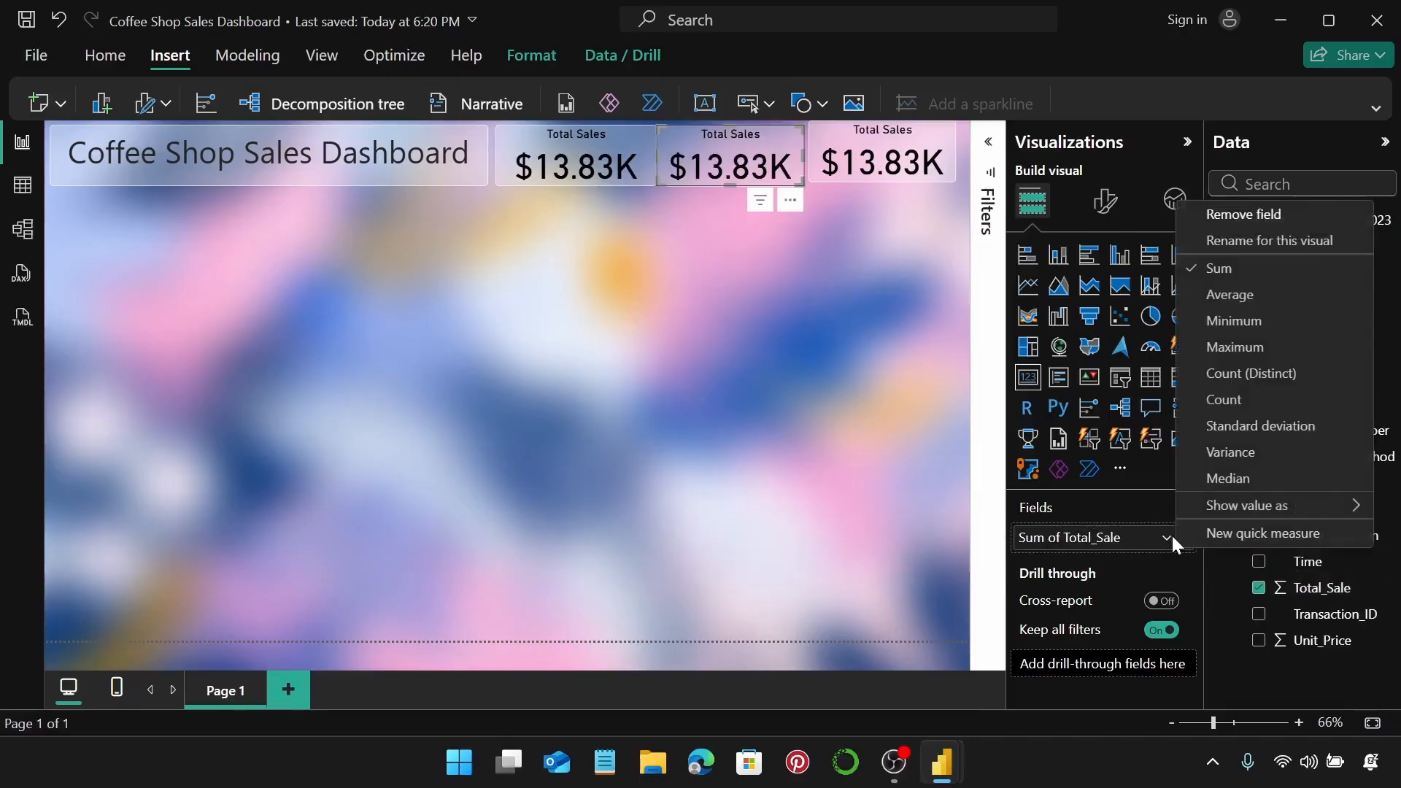
left_click(1240, 296)
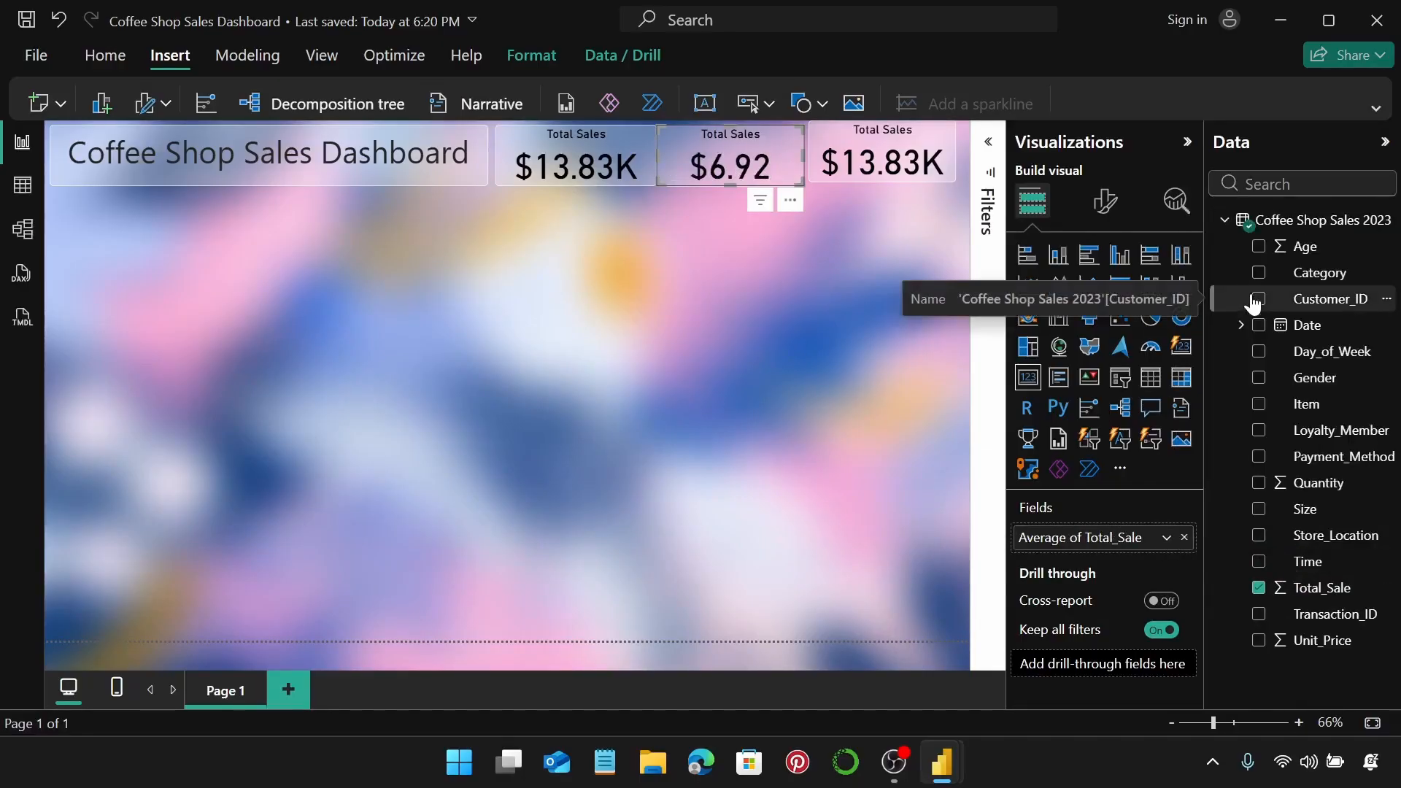
Retitle the middle card 'Ave. Transaction Value'.
left_click(1104, 202)
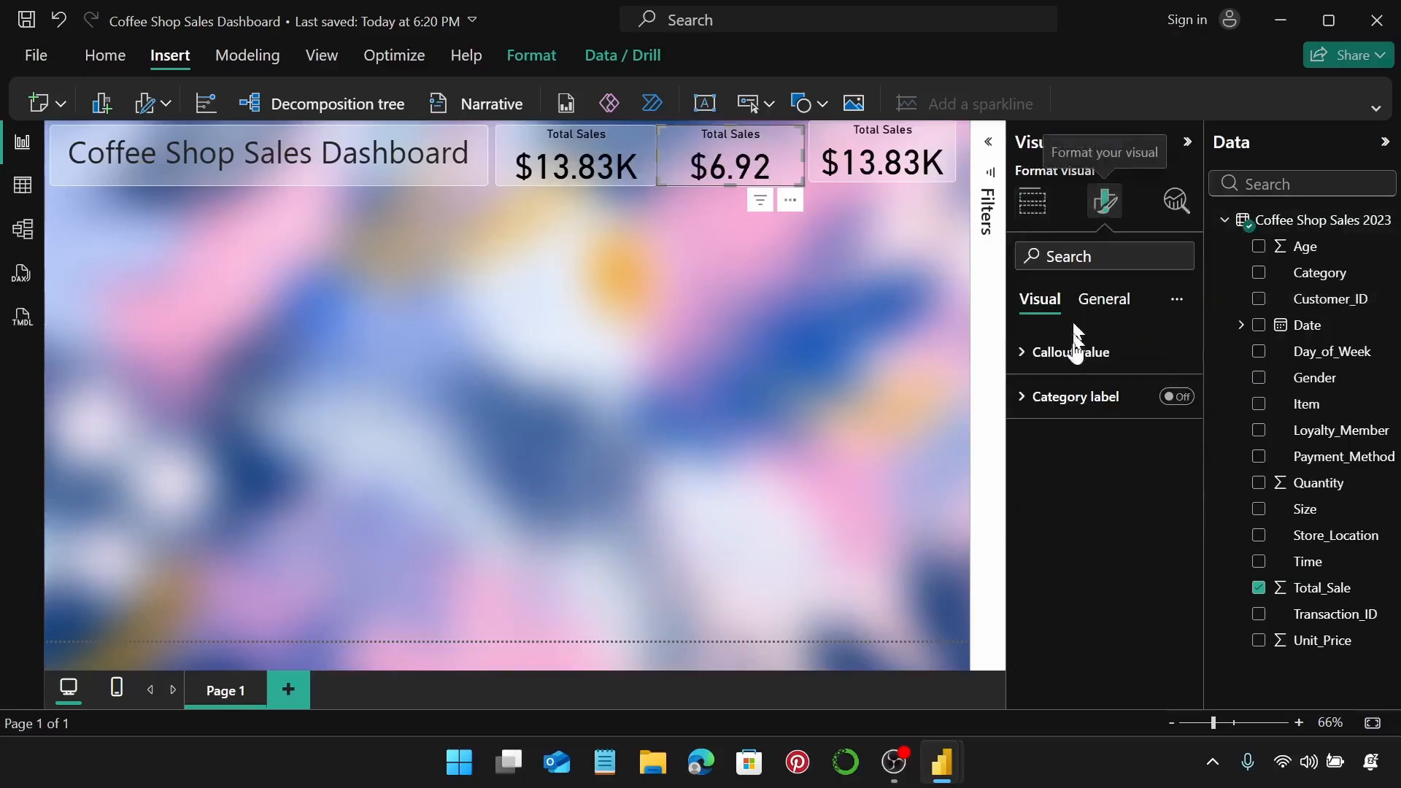
left_click(1098, 301)
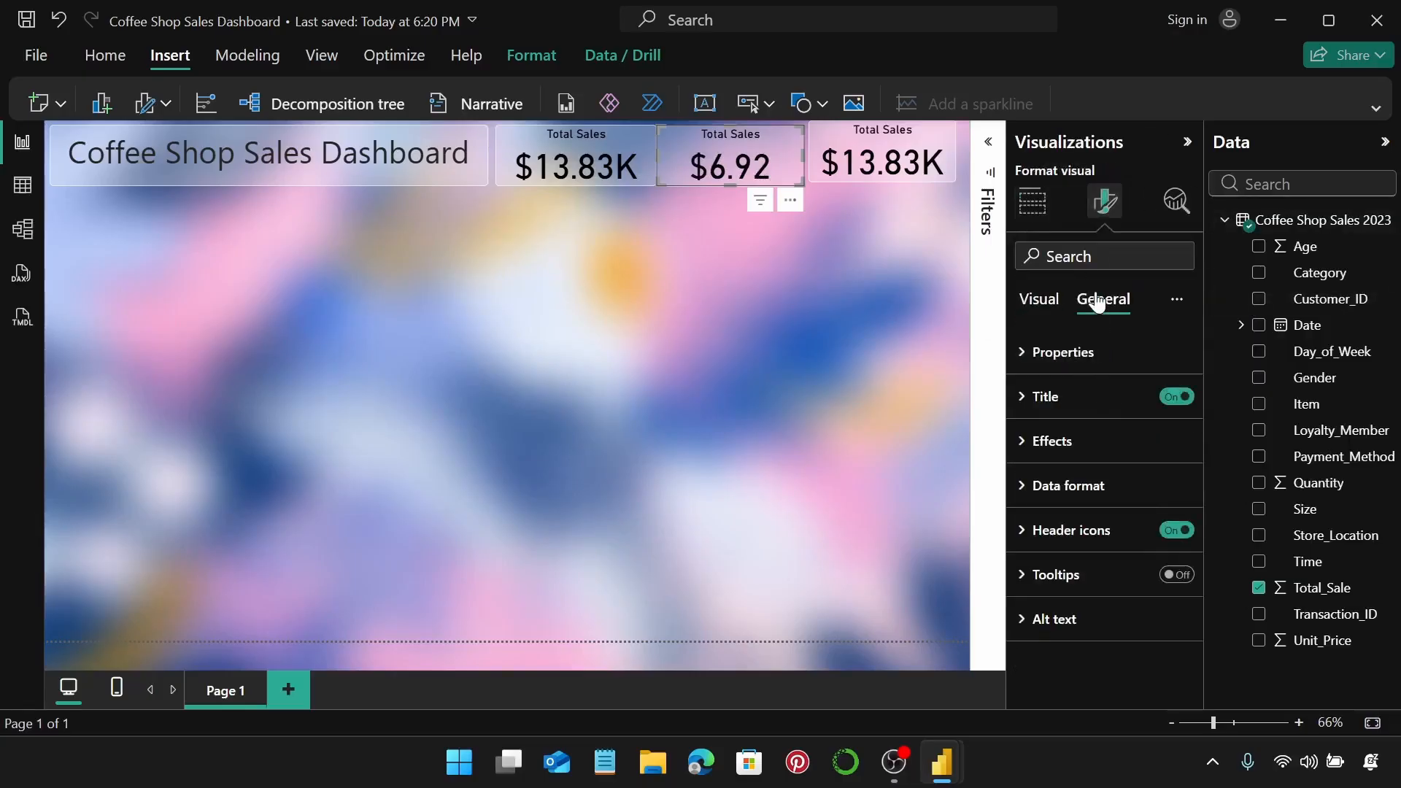
left_click(1076, 400)
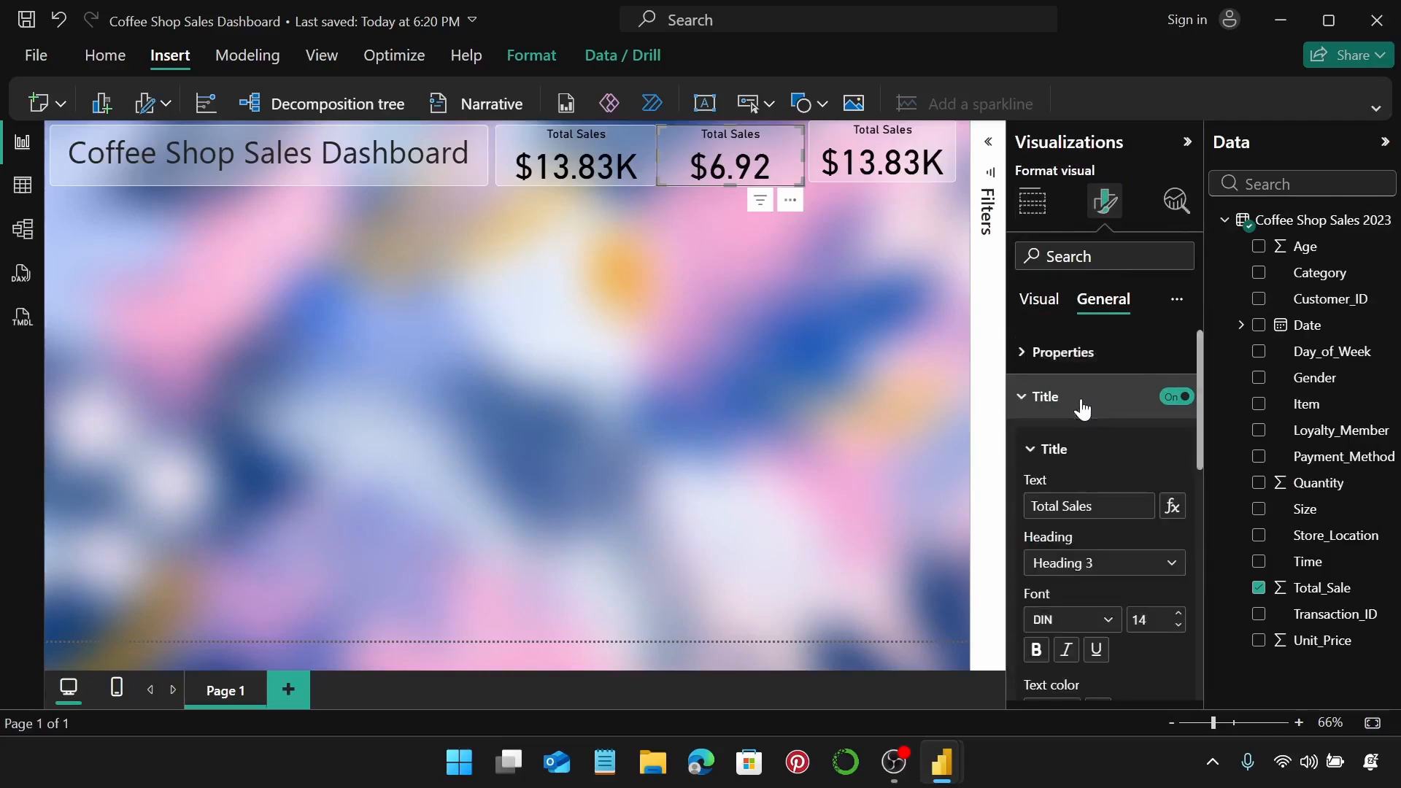
left_click_drag(1100, 507, 1018, 516)
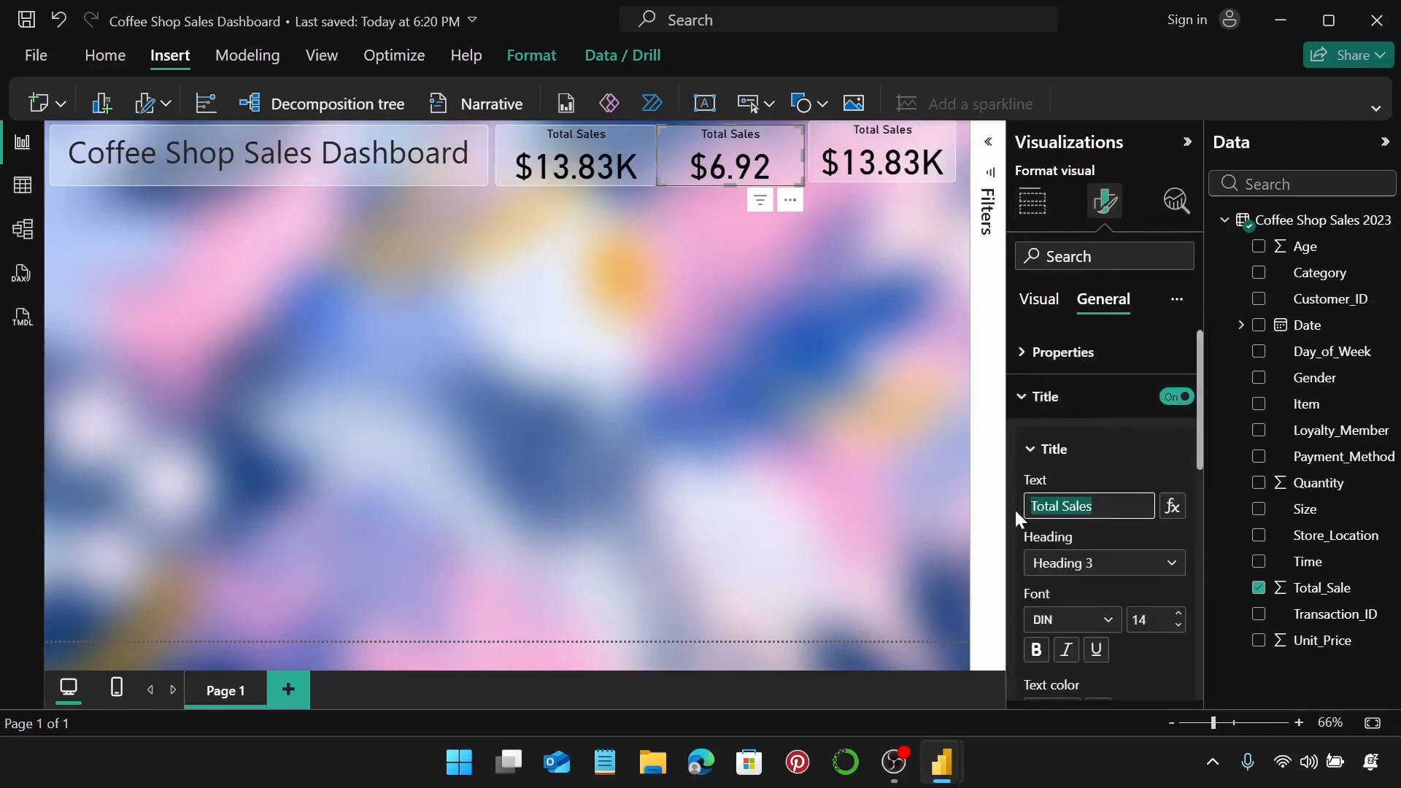
type("Ave. T")
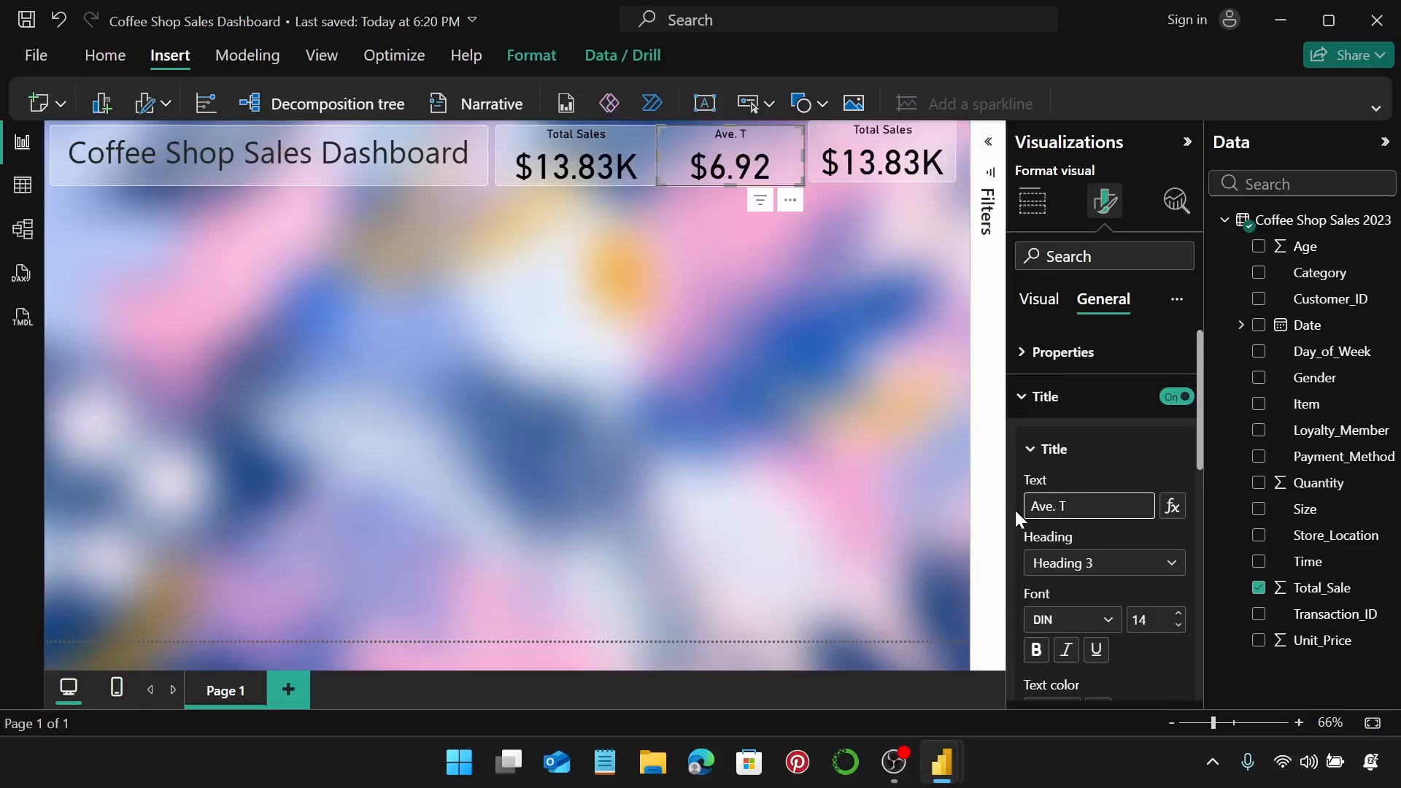
type("ransaction ")
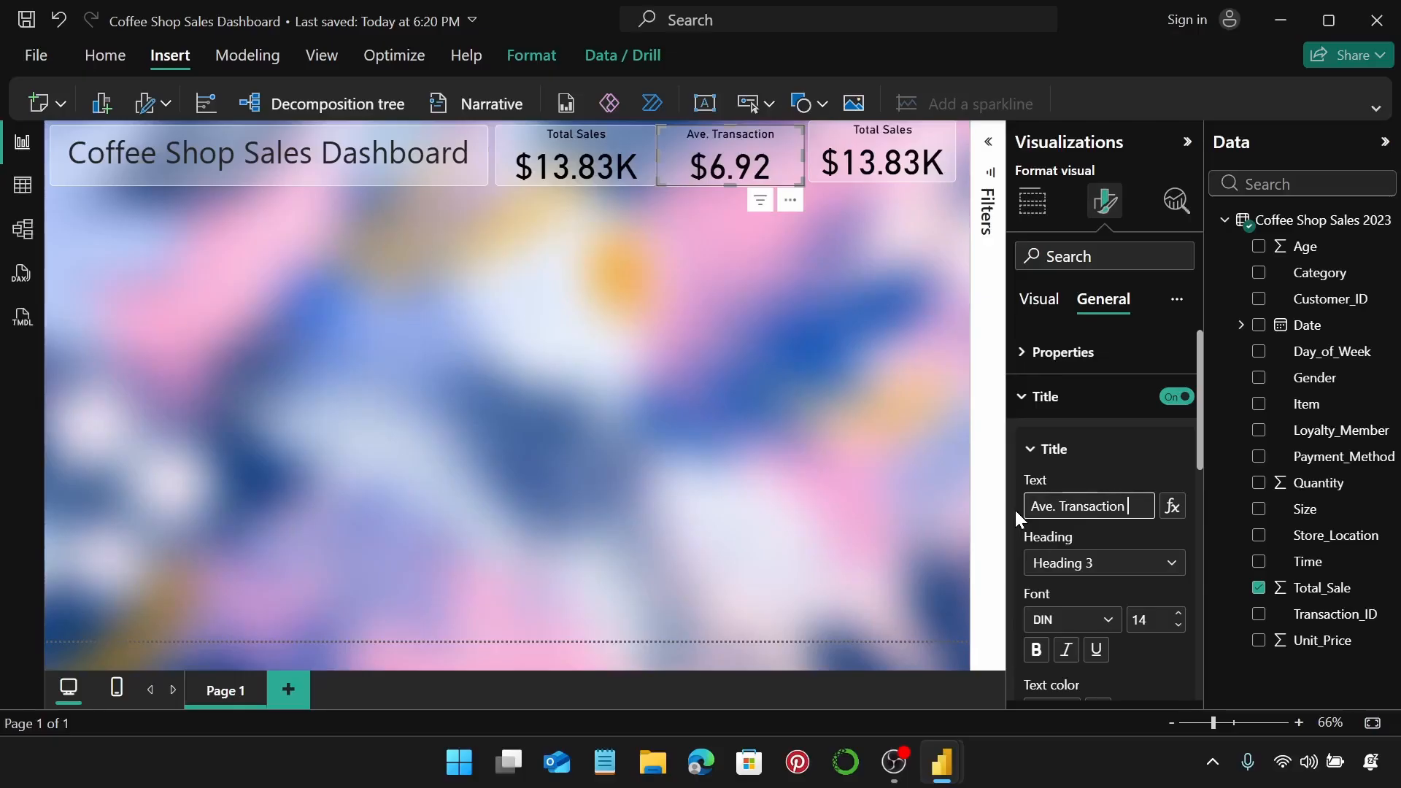
type("Value")
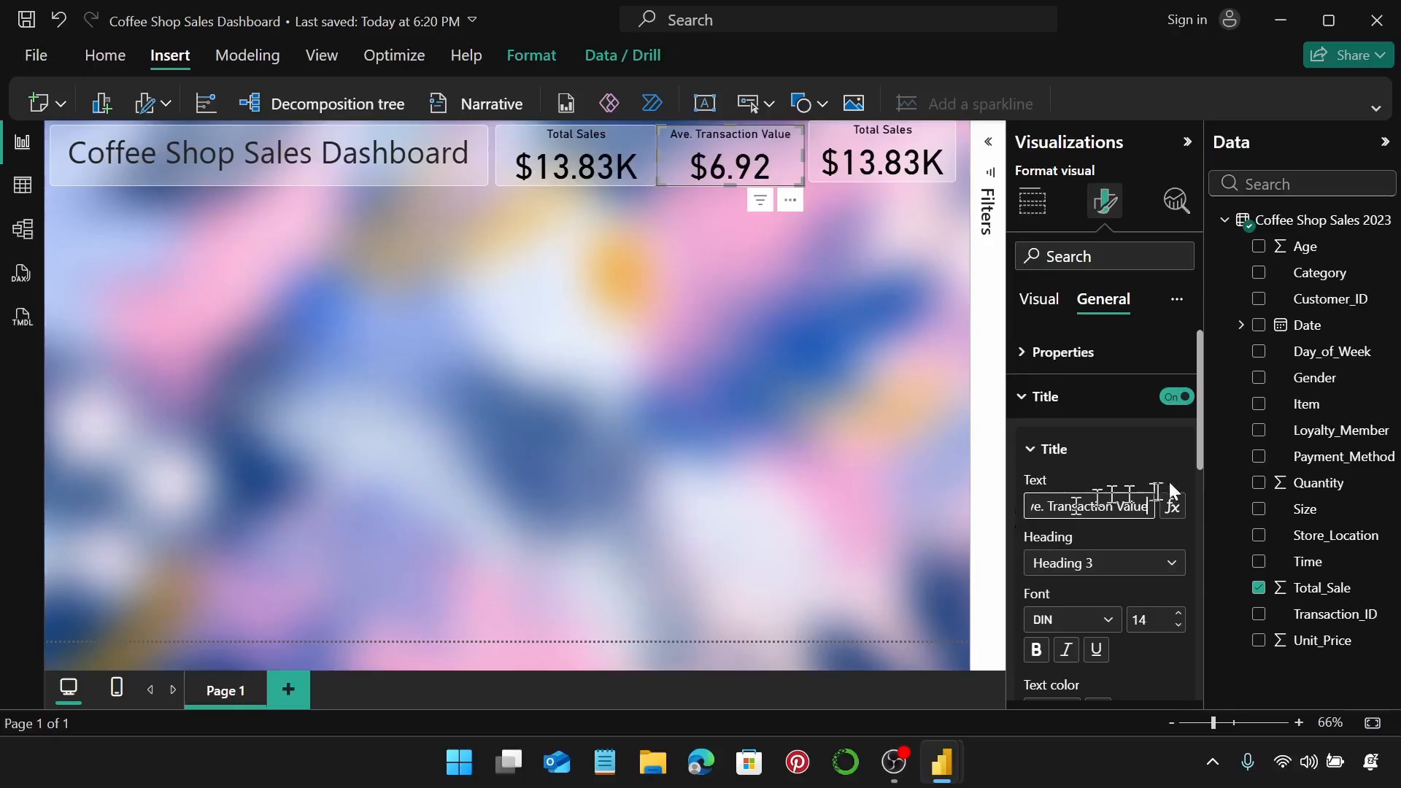
left_click(827, 142)
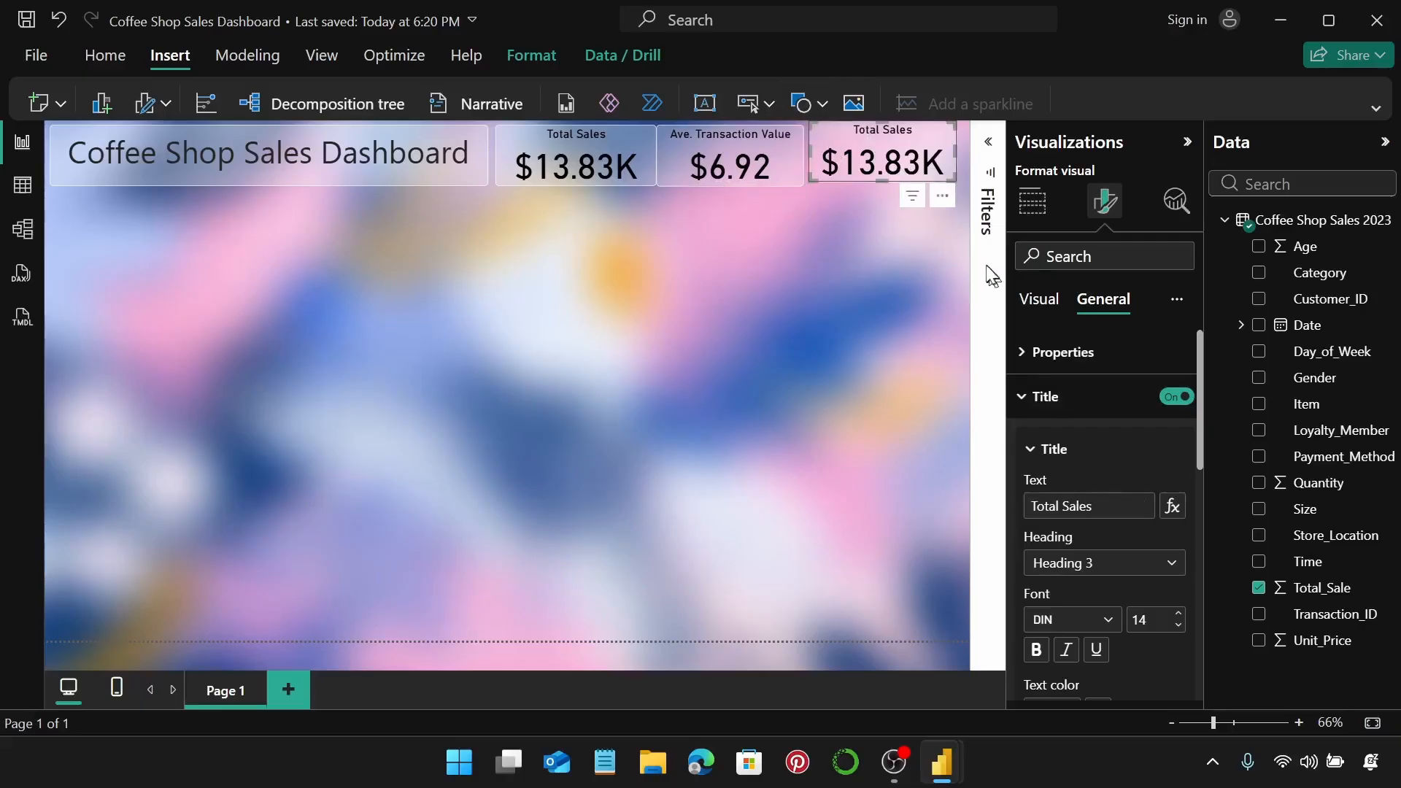
Make the third card show the count of Transaction_ID (2000).
left_click(1036, 207)
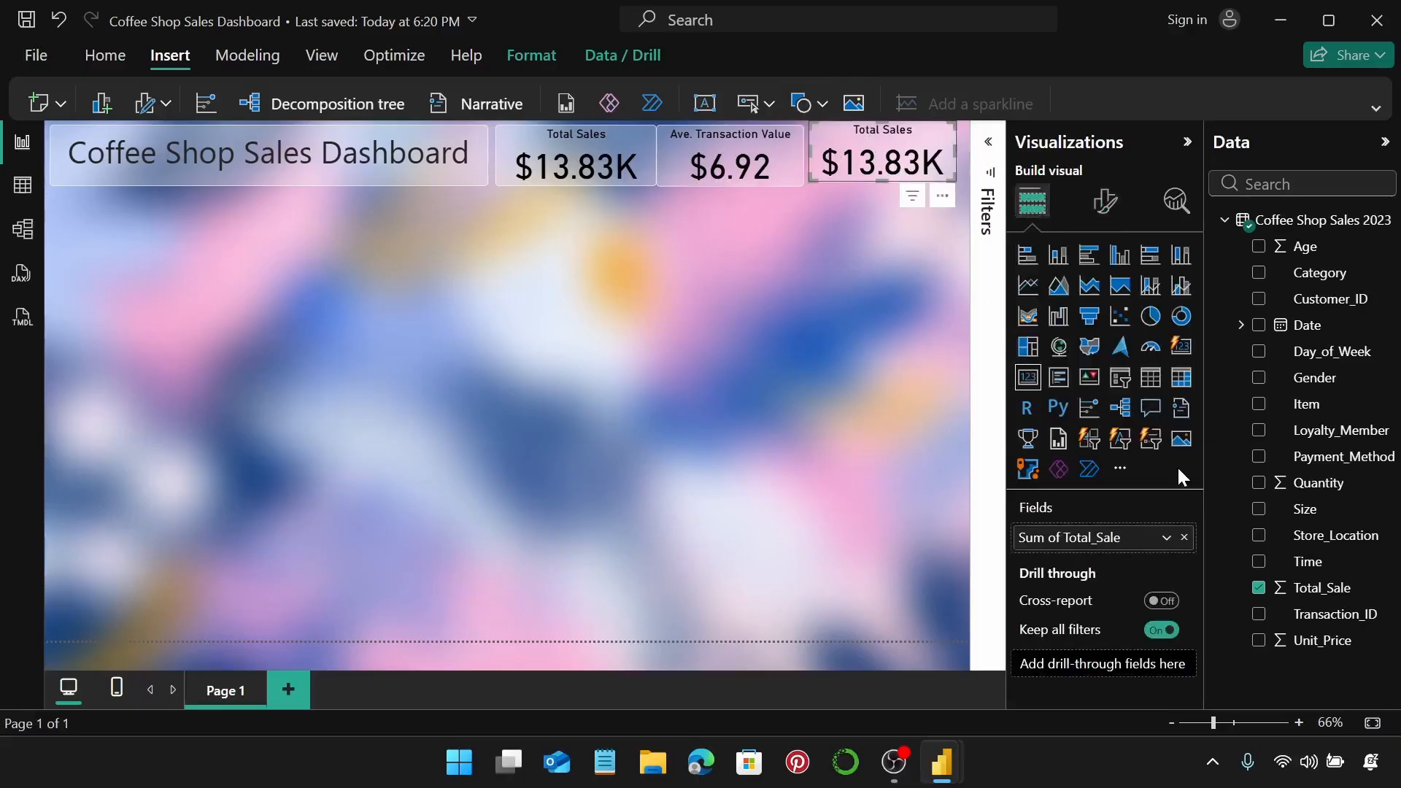
left_click(1183, 538)
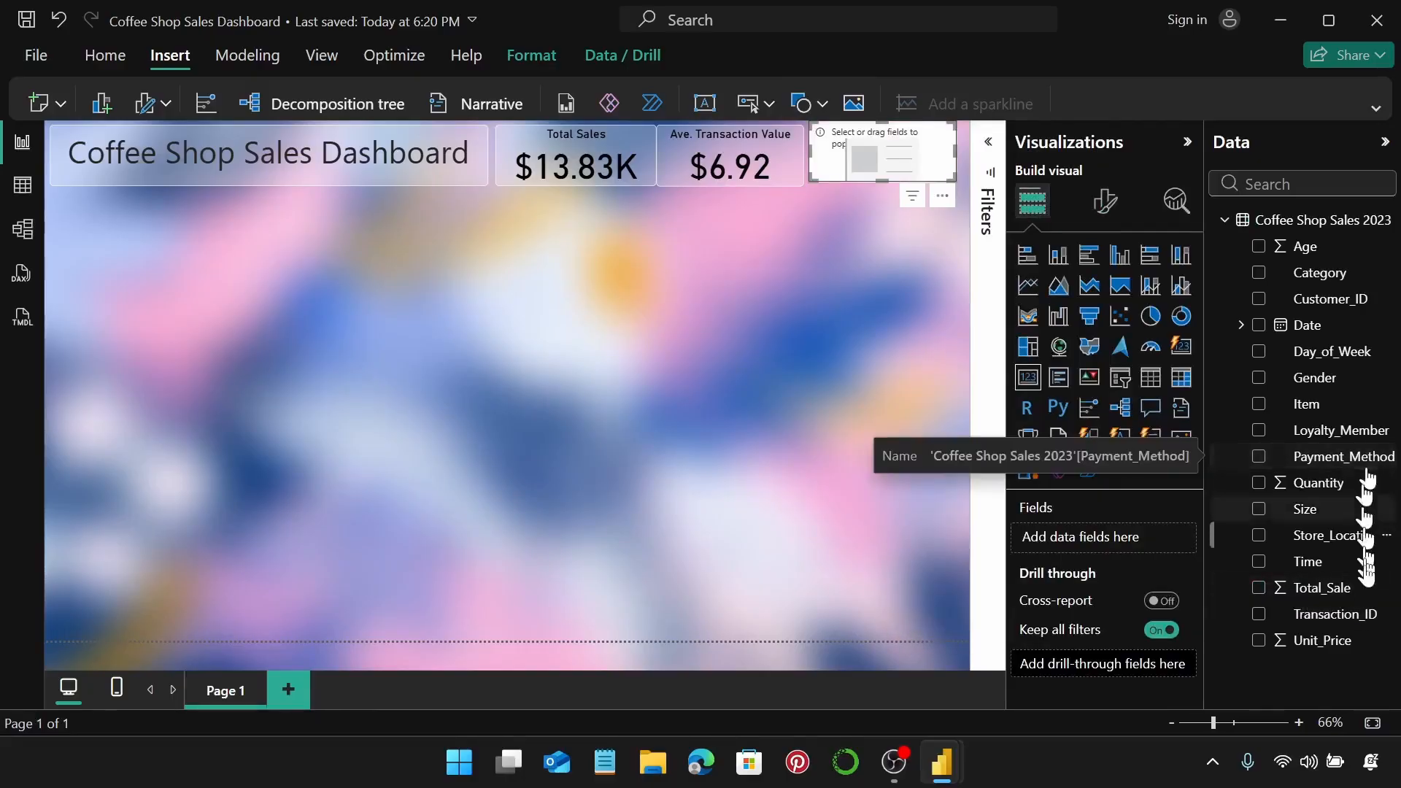
left_click_drag(1364, 613, 1133, 536)
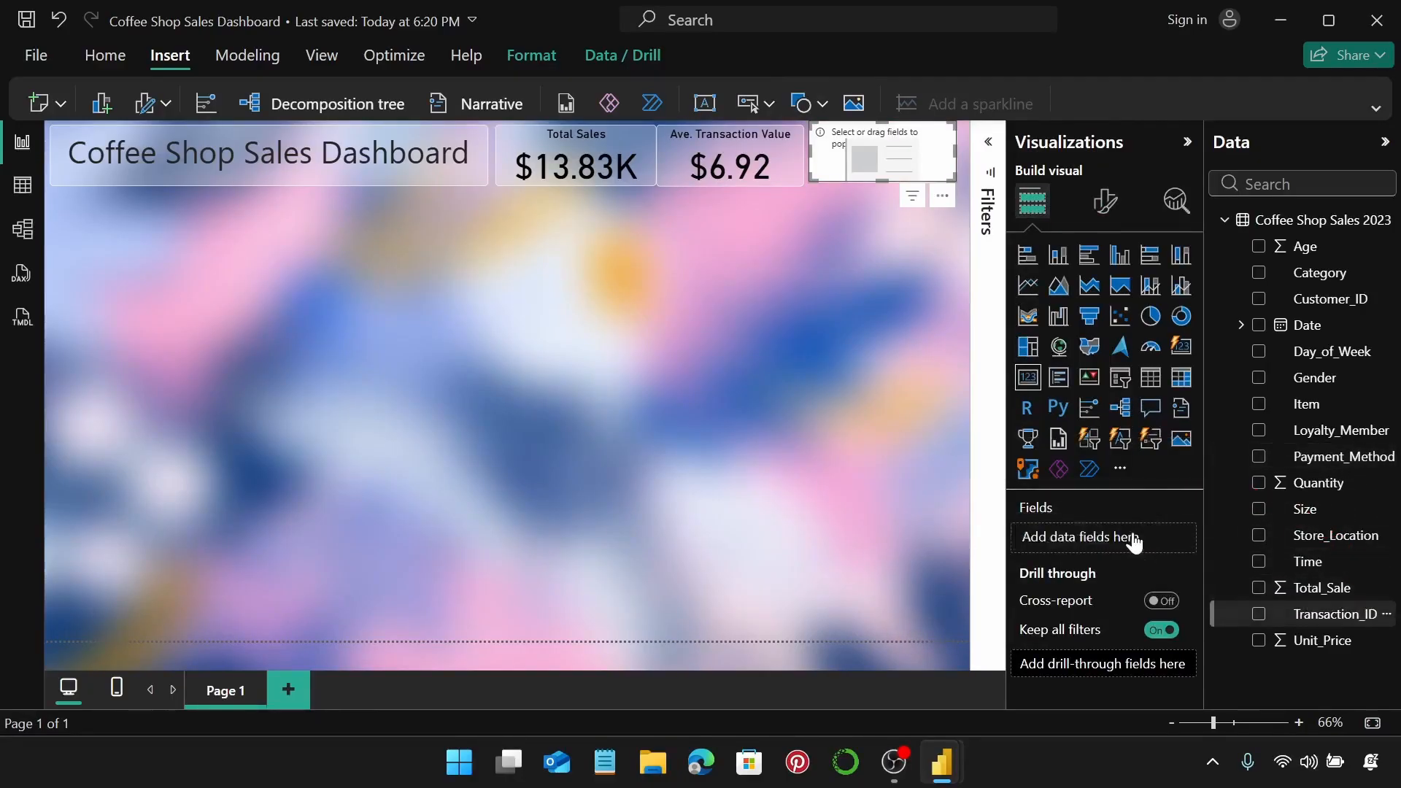
left_click(1162, 538)
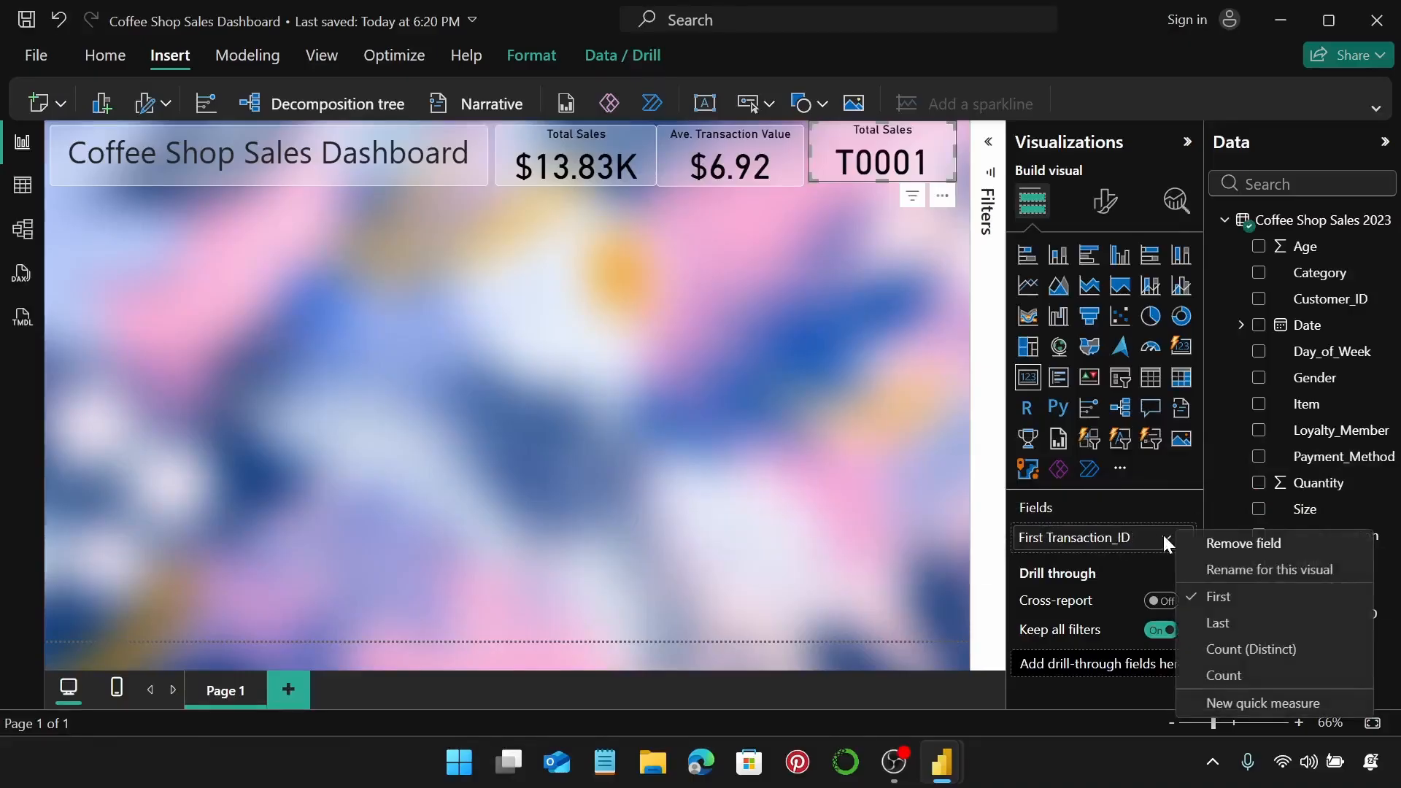
left_click(1266, 649)
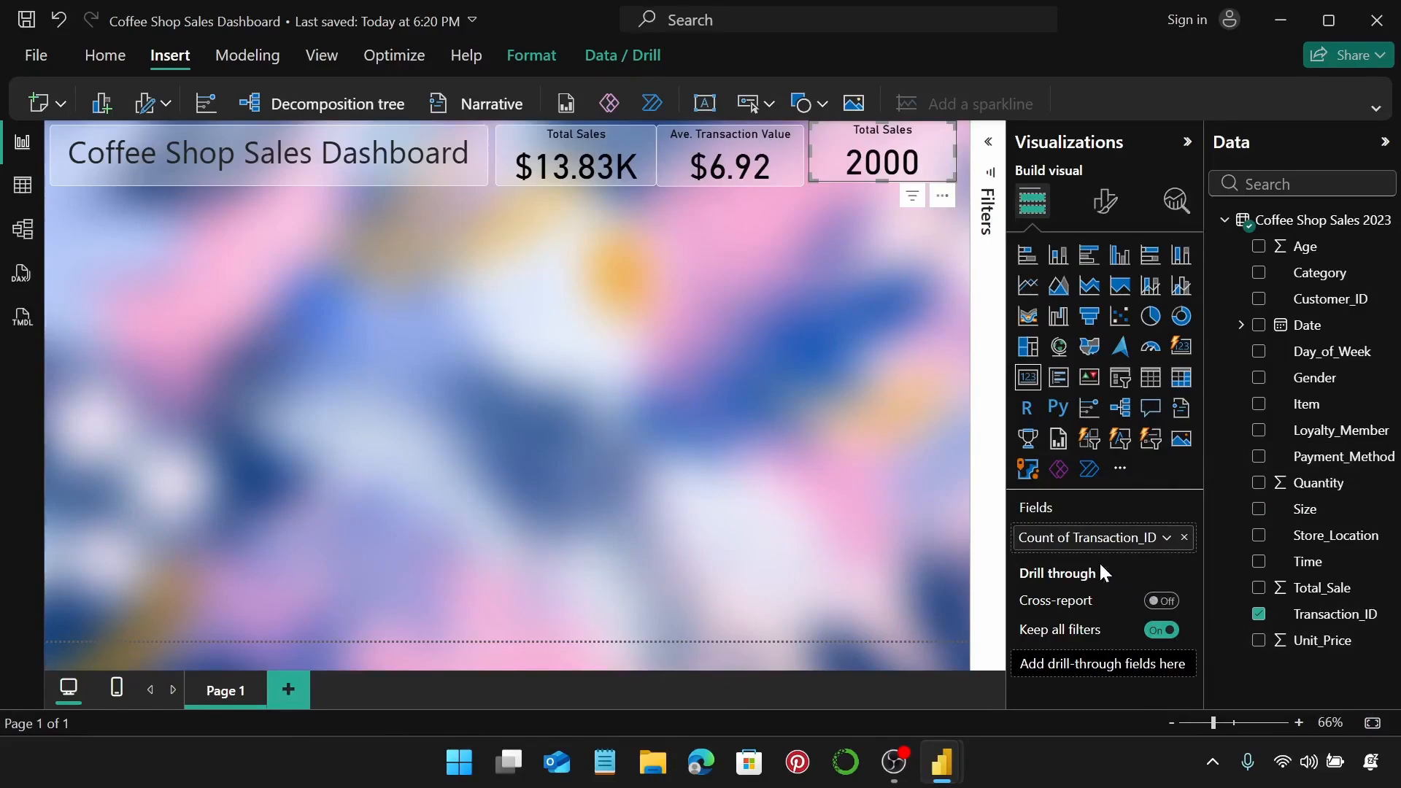
Retitle the third card 'Number of Transactions'.
left_click(1108, 212)
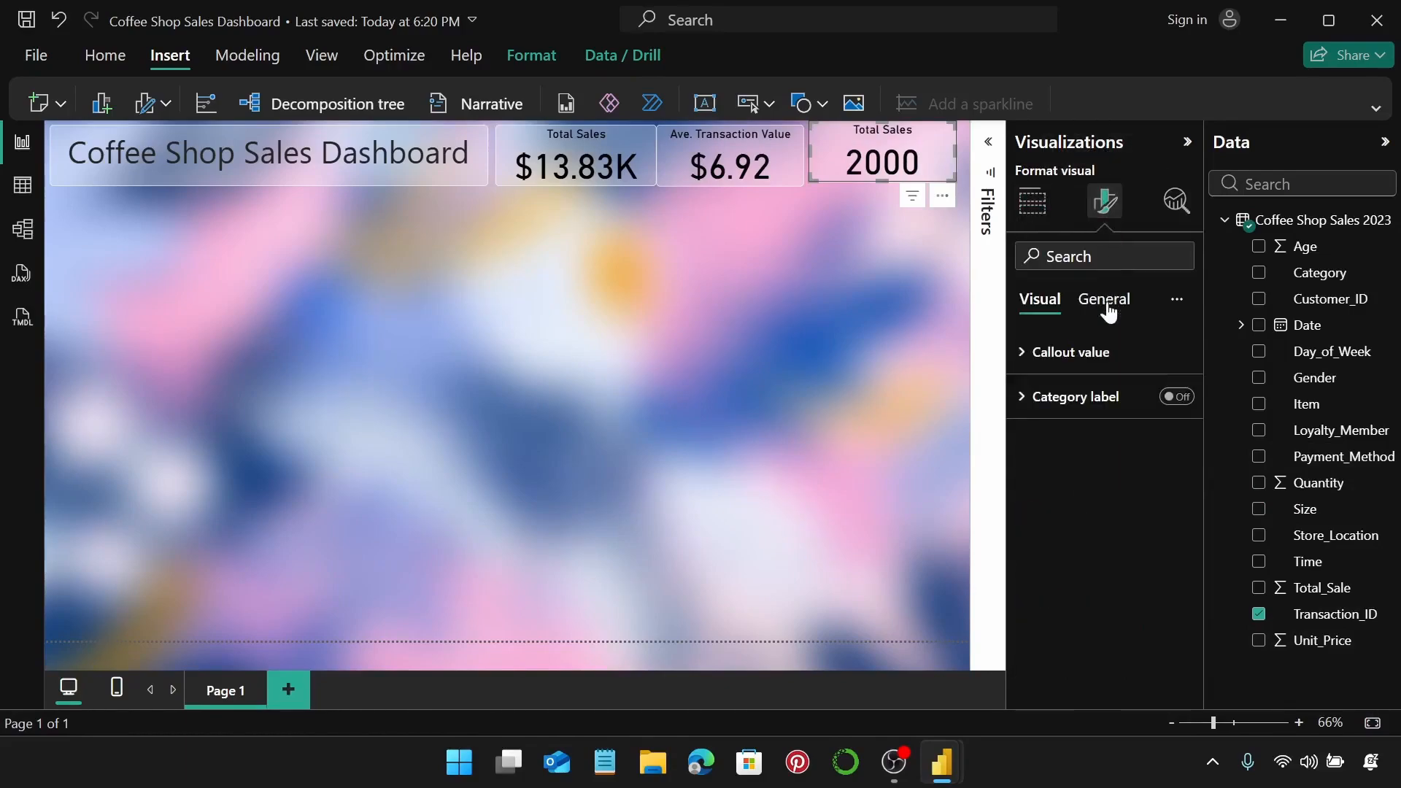
left_click(1108, 312)
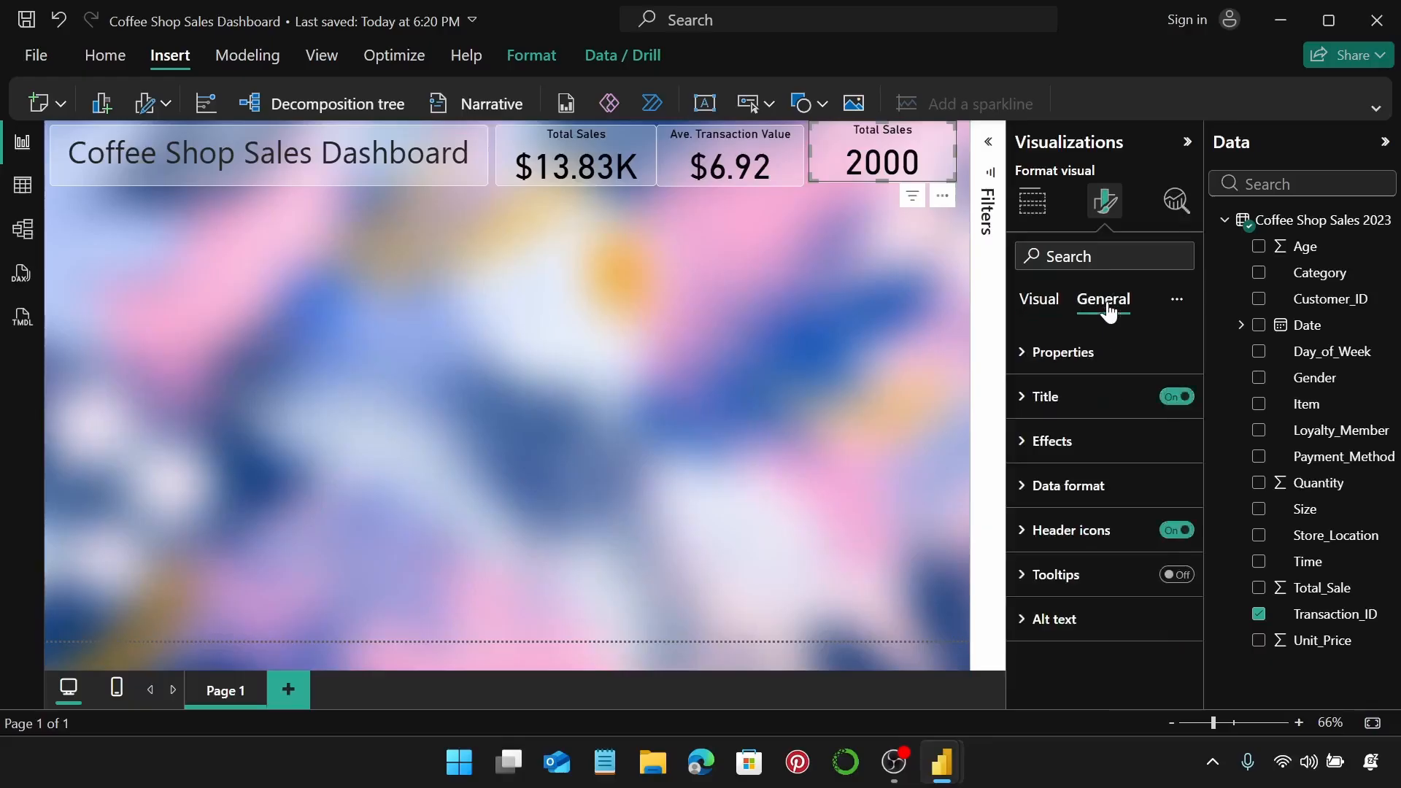
left_click(1103, 395)
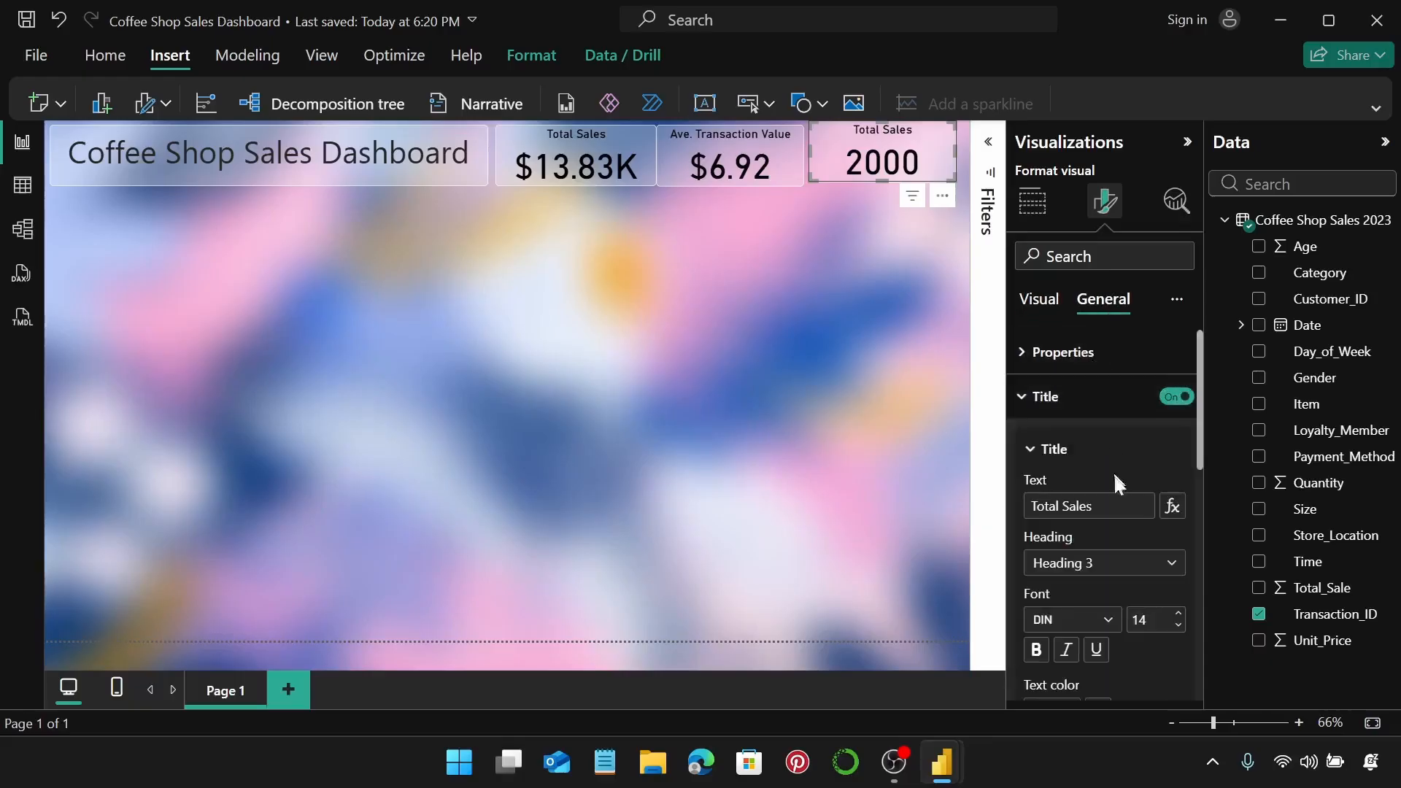
left_click_drag(1096, 516, 1022, 502)
type("Nu")
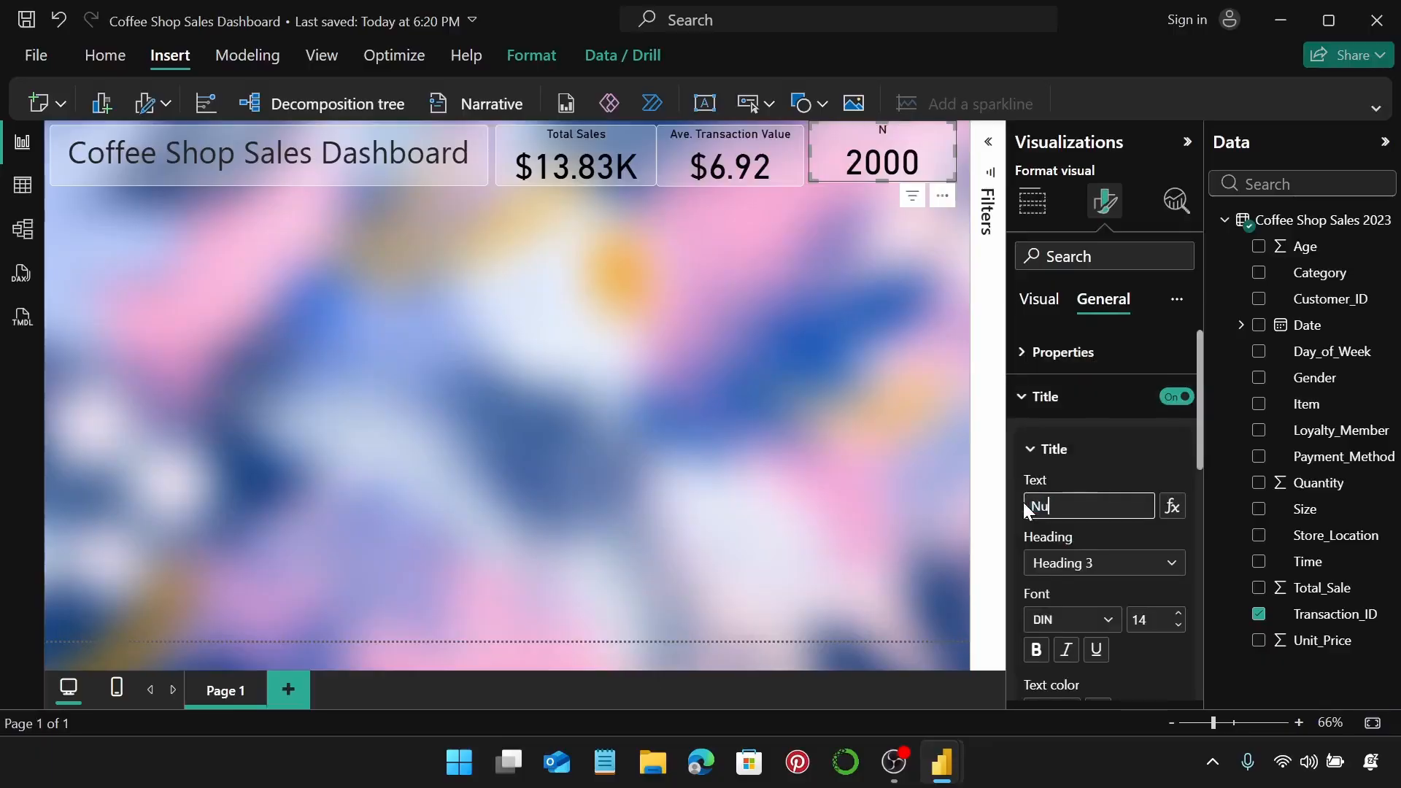
type("mber of Tran")
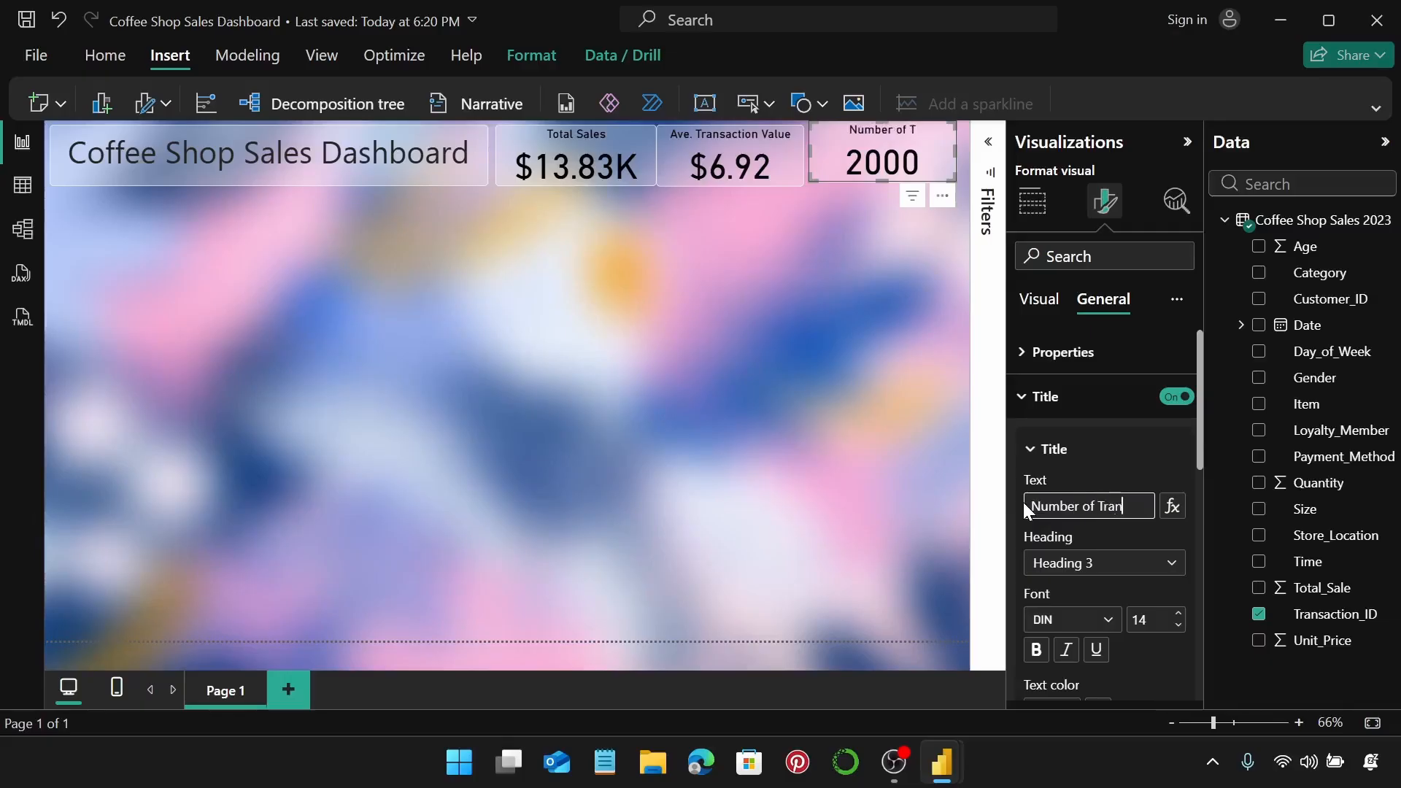
type("sactions")
left_click(926, 262)
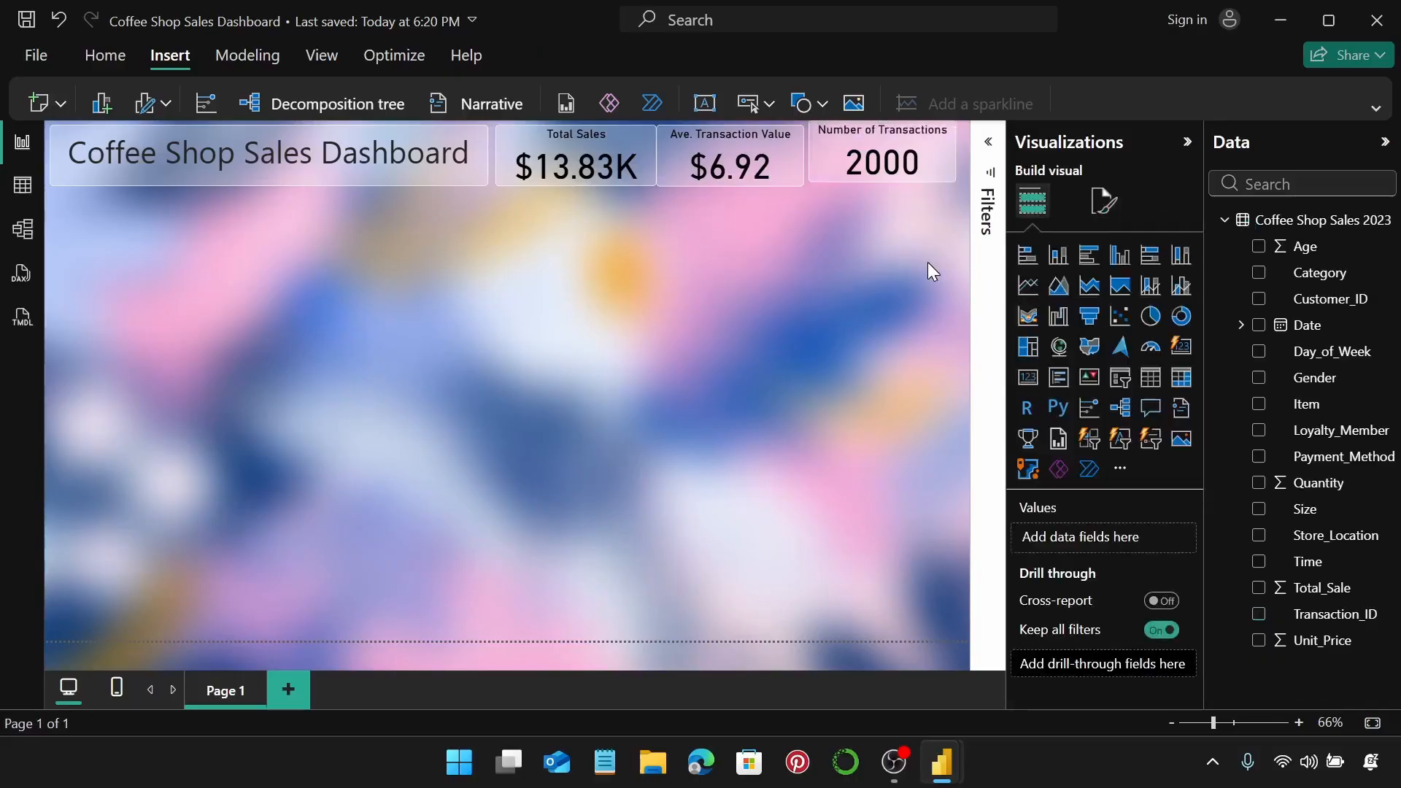
Nudge the Total Sales and Number of Transactions cards into line and select all three cards.
left_click_drag(581, 142, 578, 150)
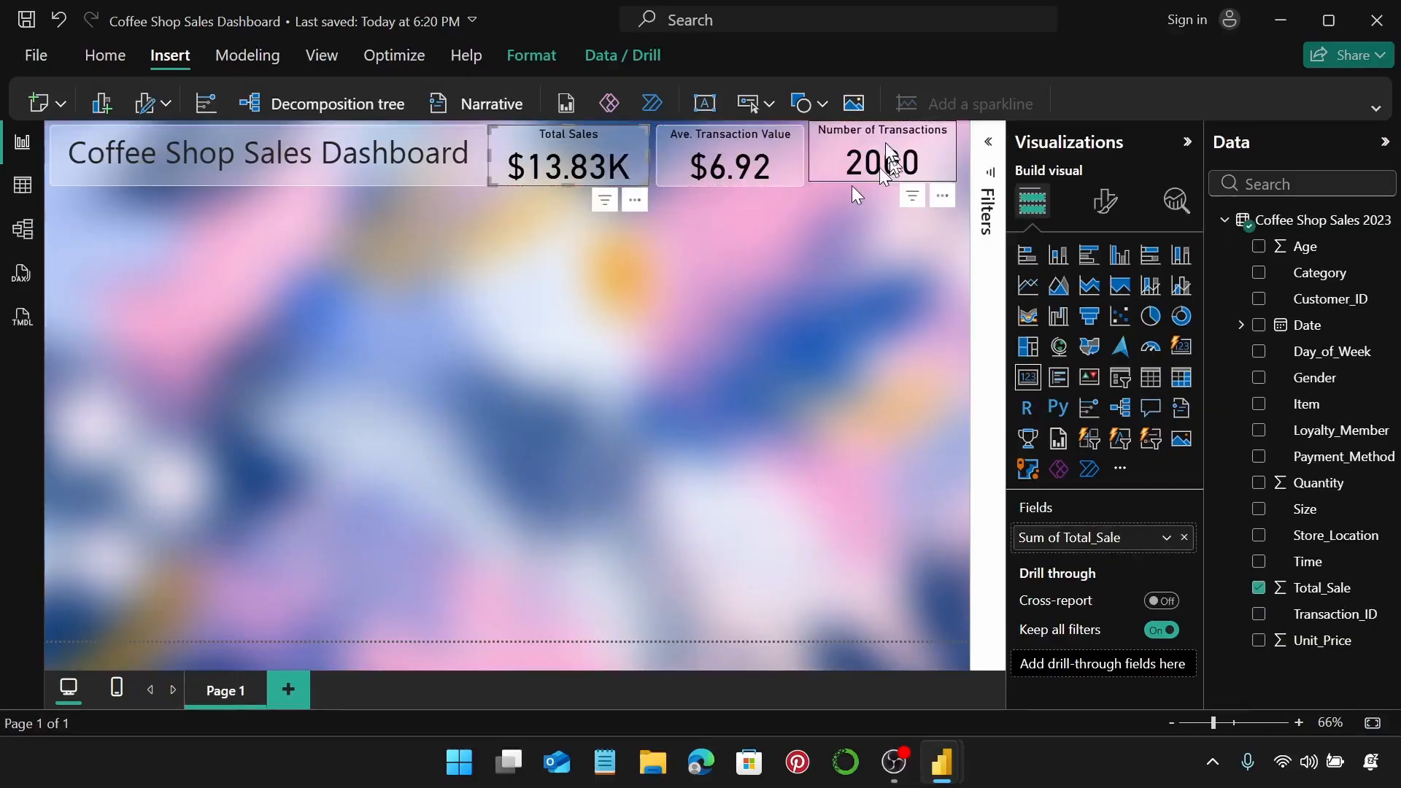
left_click_drag(926, 138, 929, 146)
key("Right")
key("Right")
key("Right")
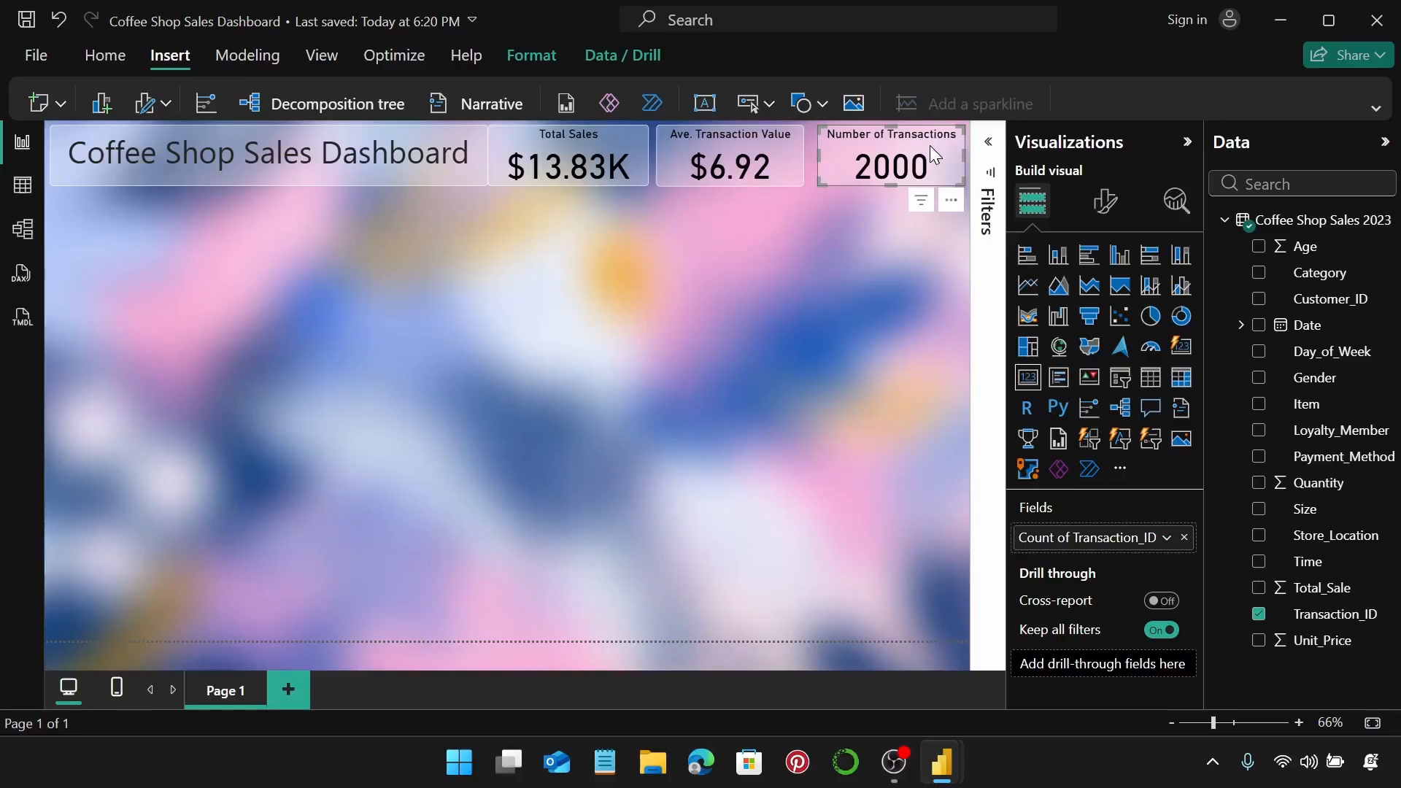
left_click(760, 141, "ctrl")
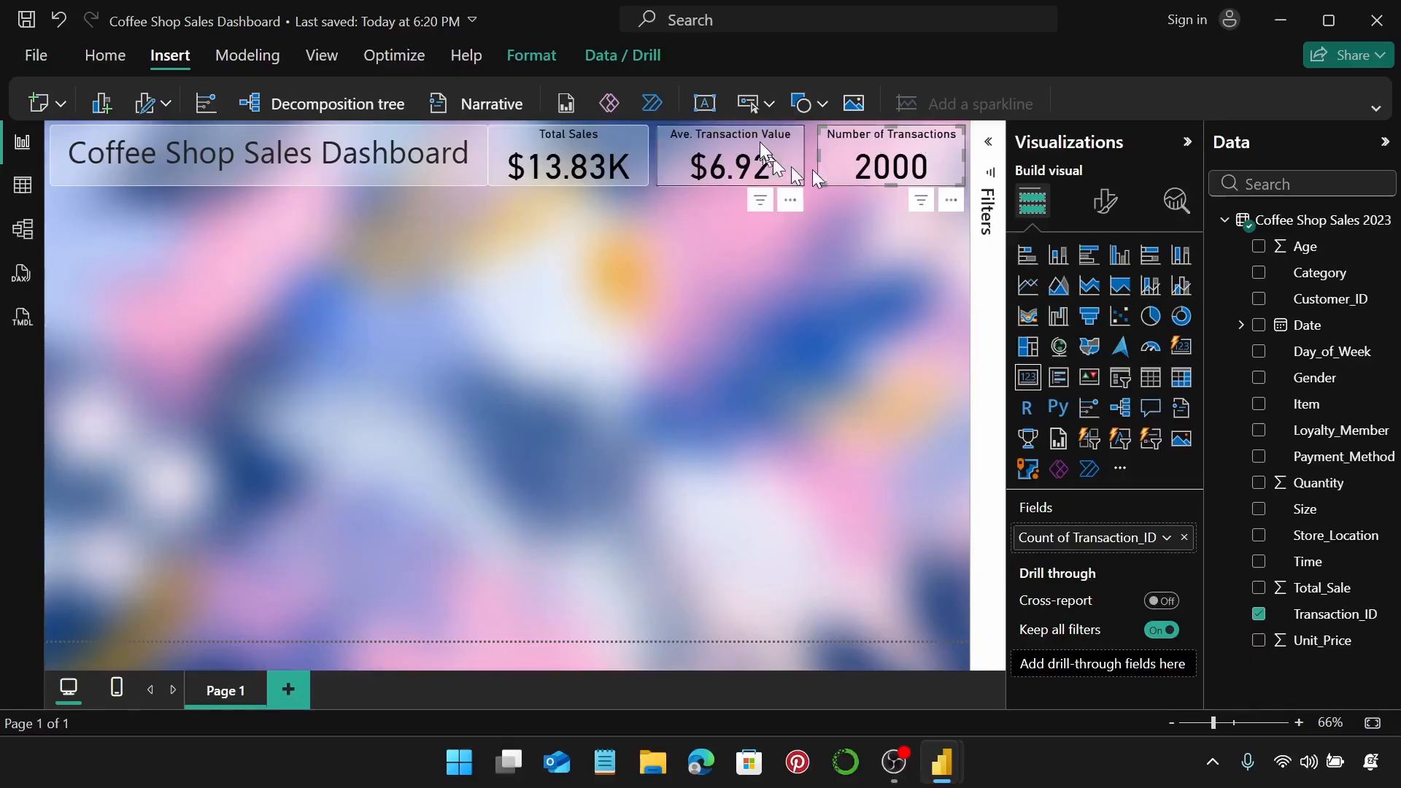
left_click(620, 157, "ctrl")
Distribute the title box and three KPI cards horizontally across the top of the page.
left_click(481, 153, "ctrl")
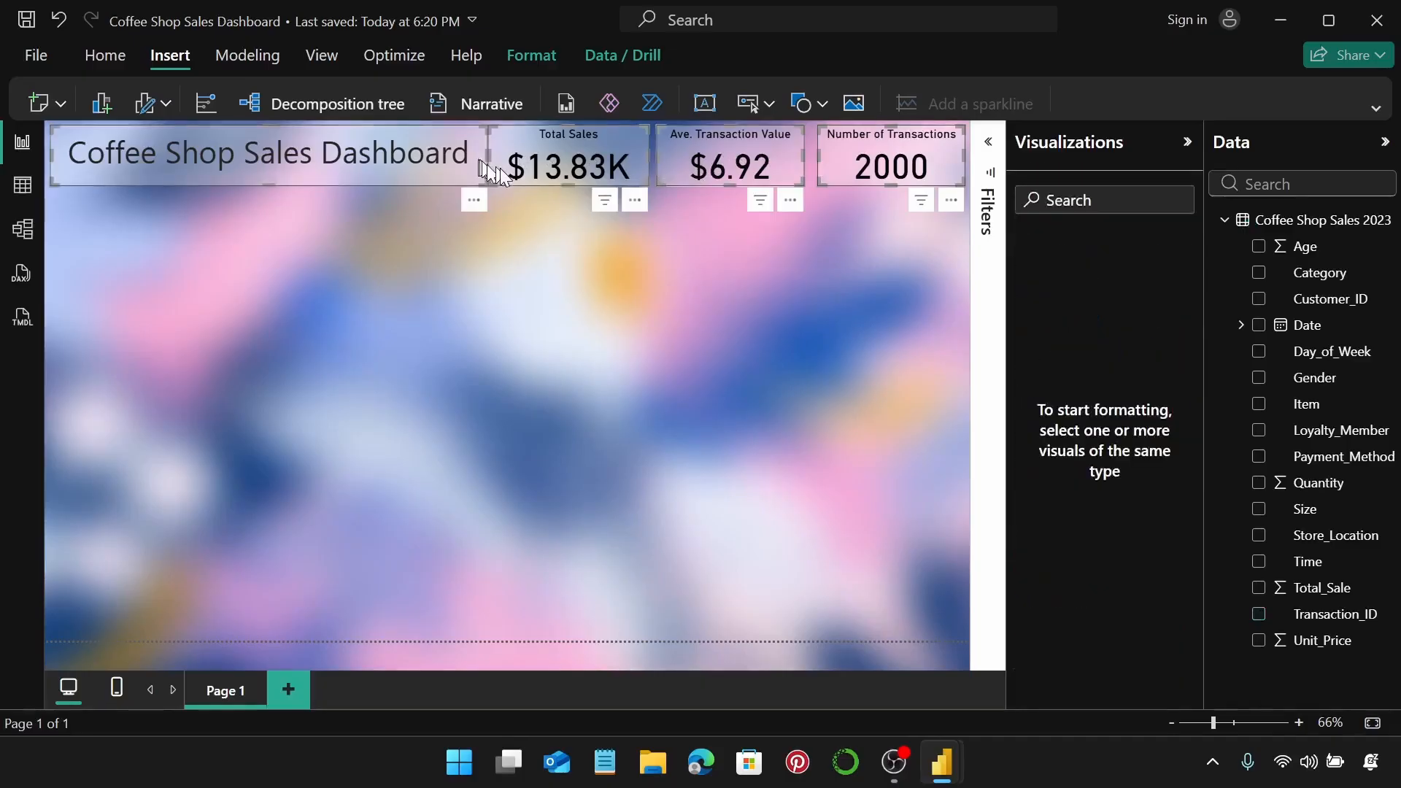
left_click(533, 57)
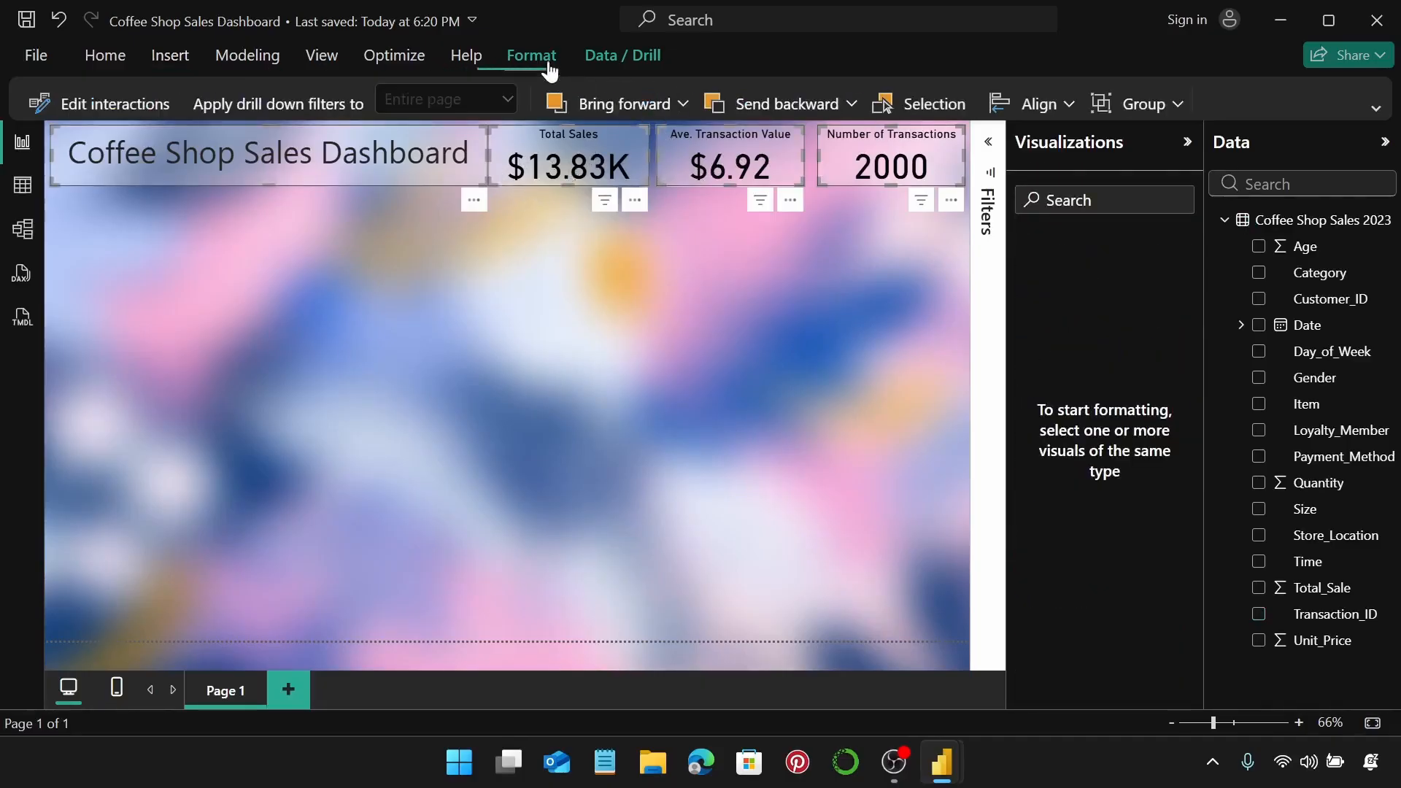
left_click(1012, 108)
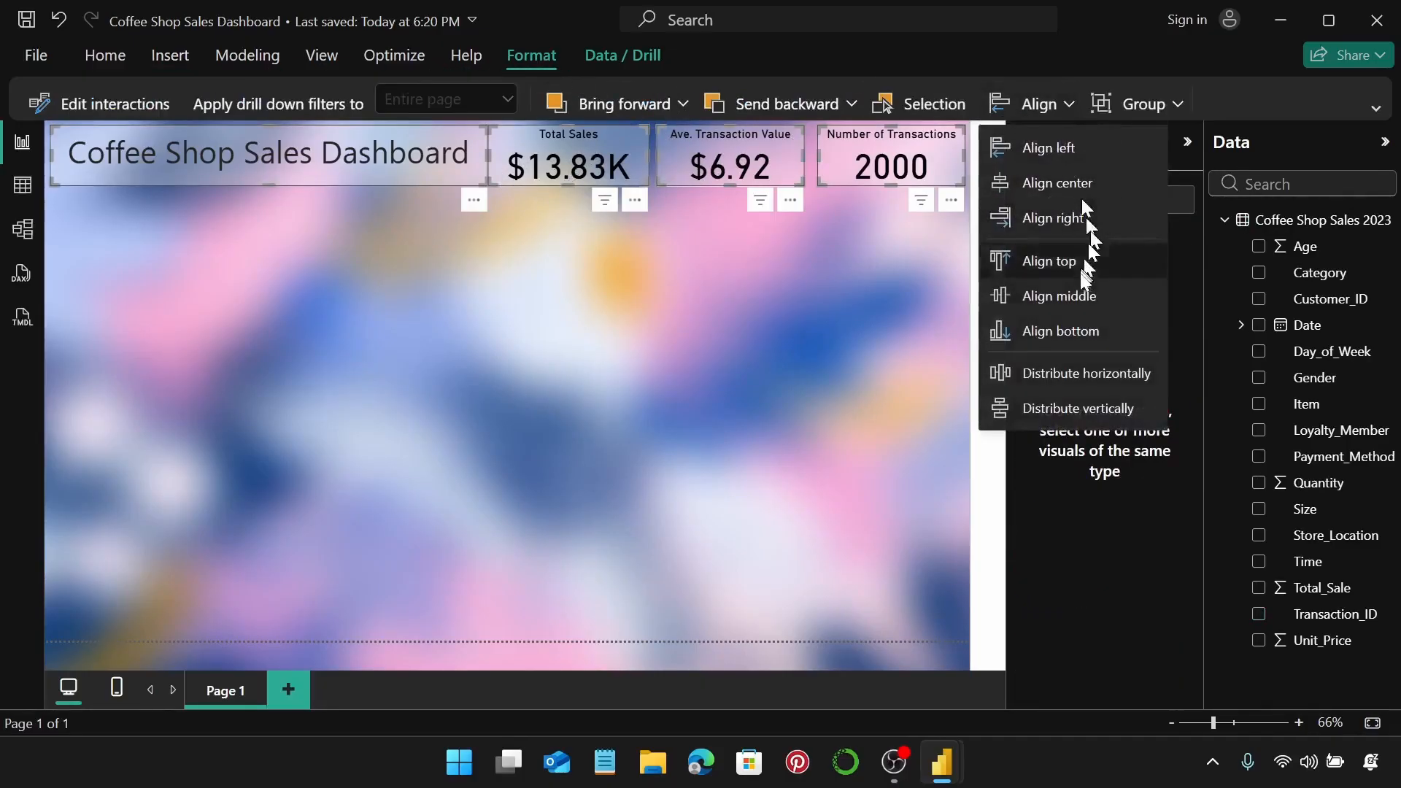
left_click(1078, 372)
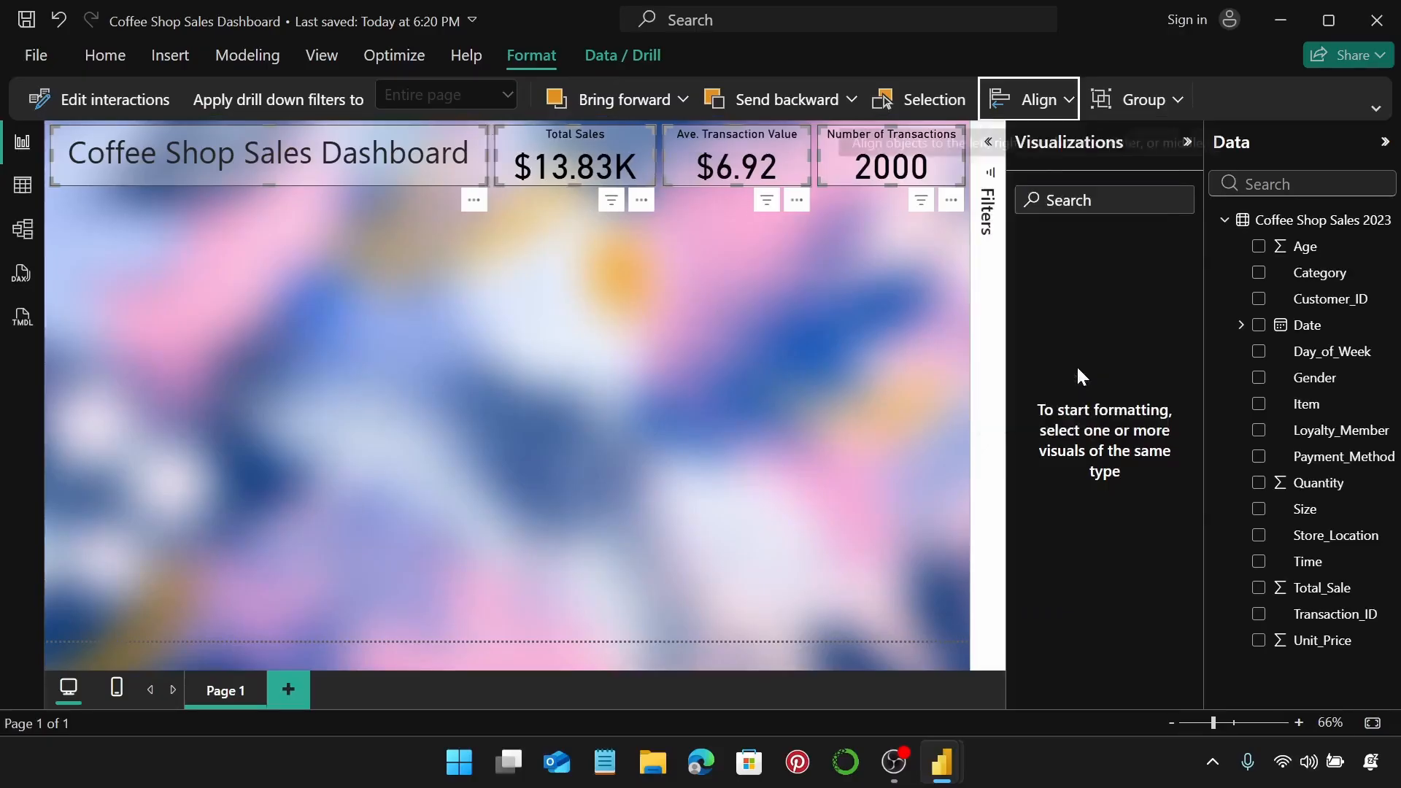
left_click(879, 277)
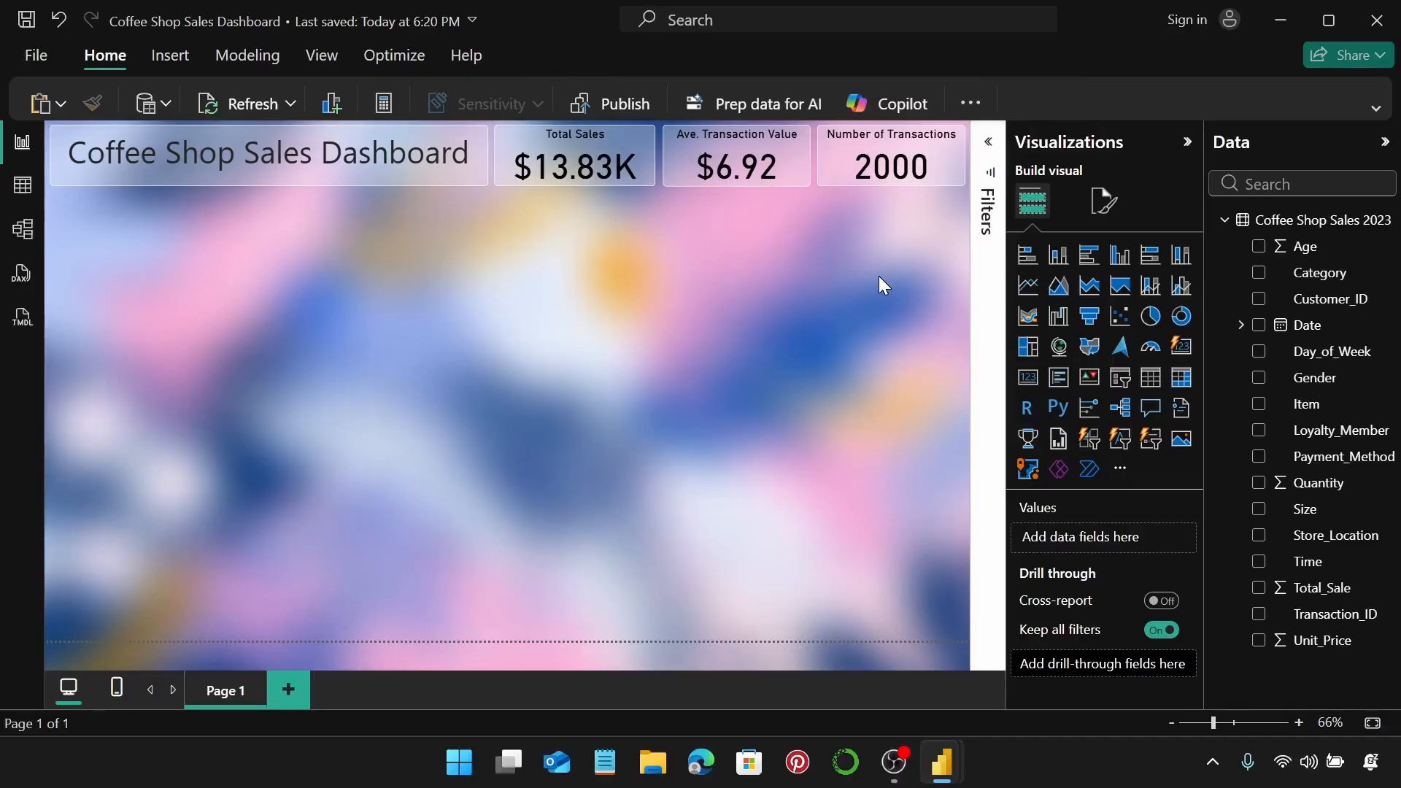
Insert a line chart just below the title and make it taller.
left_click(1035, 292)
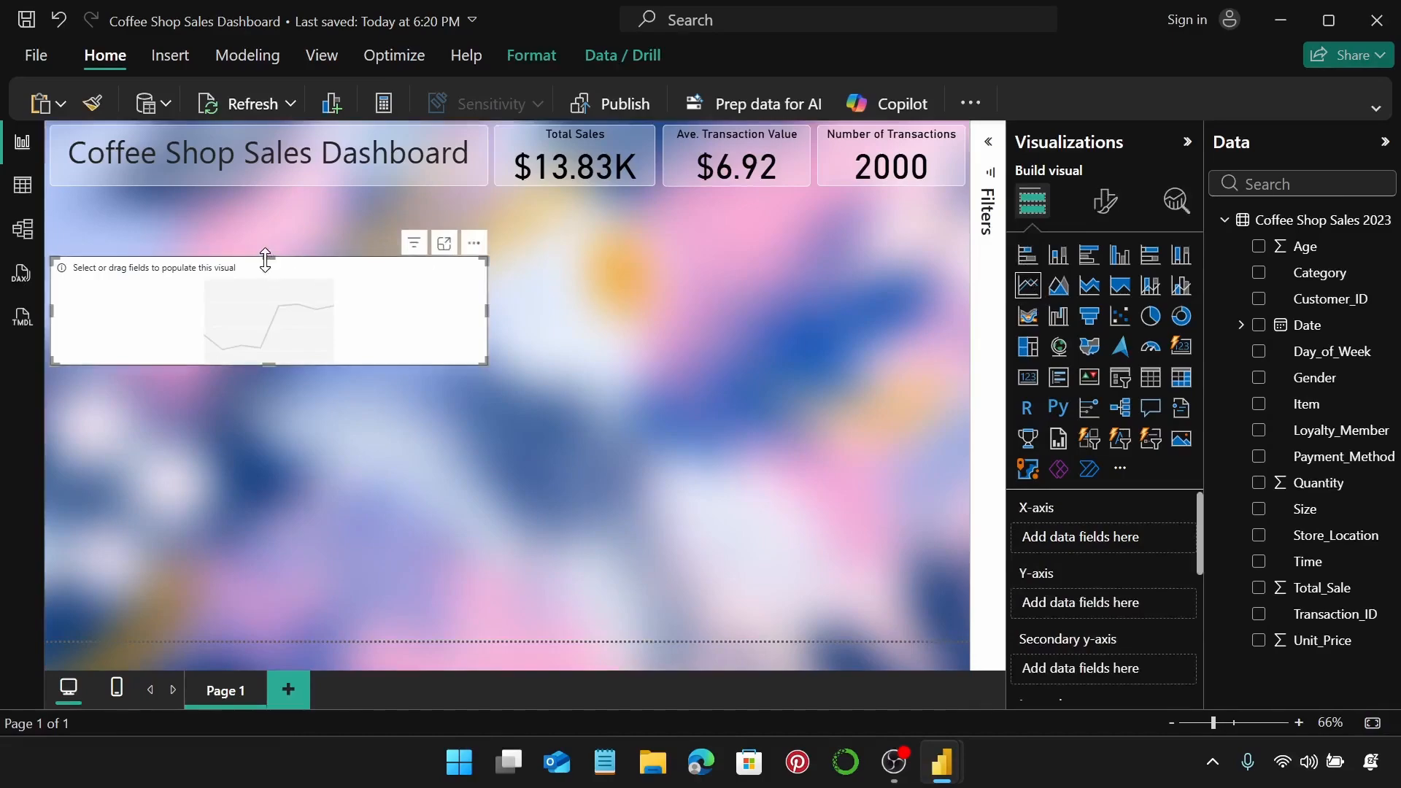
left_click_drag(268, 258, 270, 202)
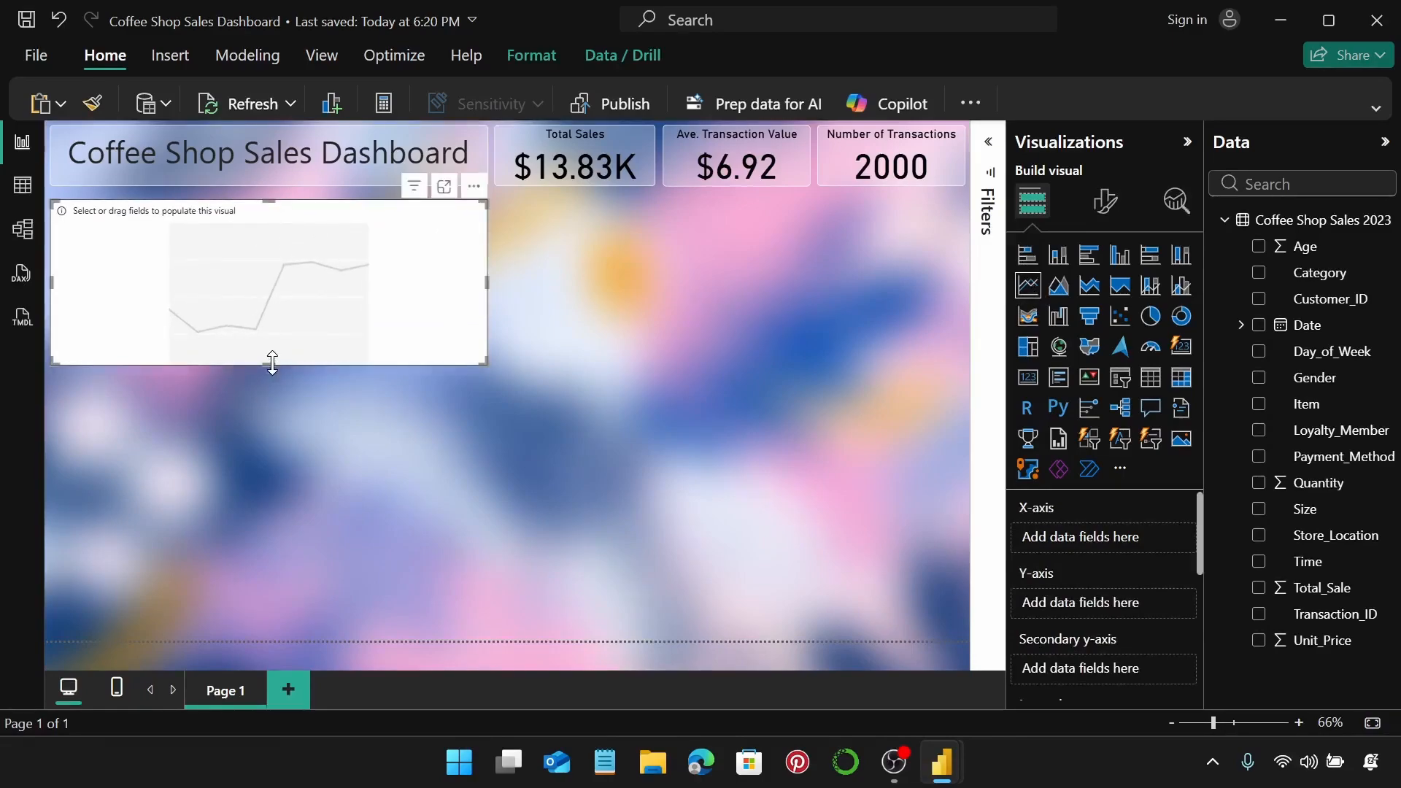
left_click_drag(269, 362, 268, 421)
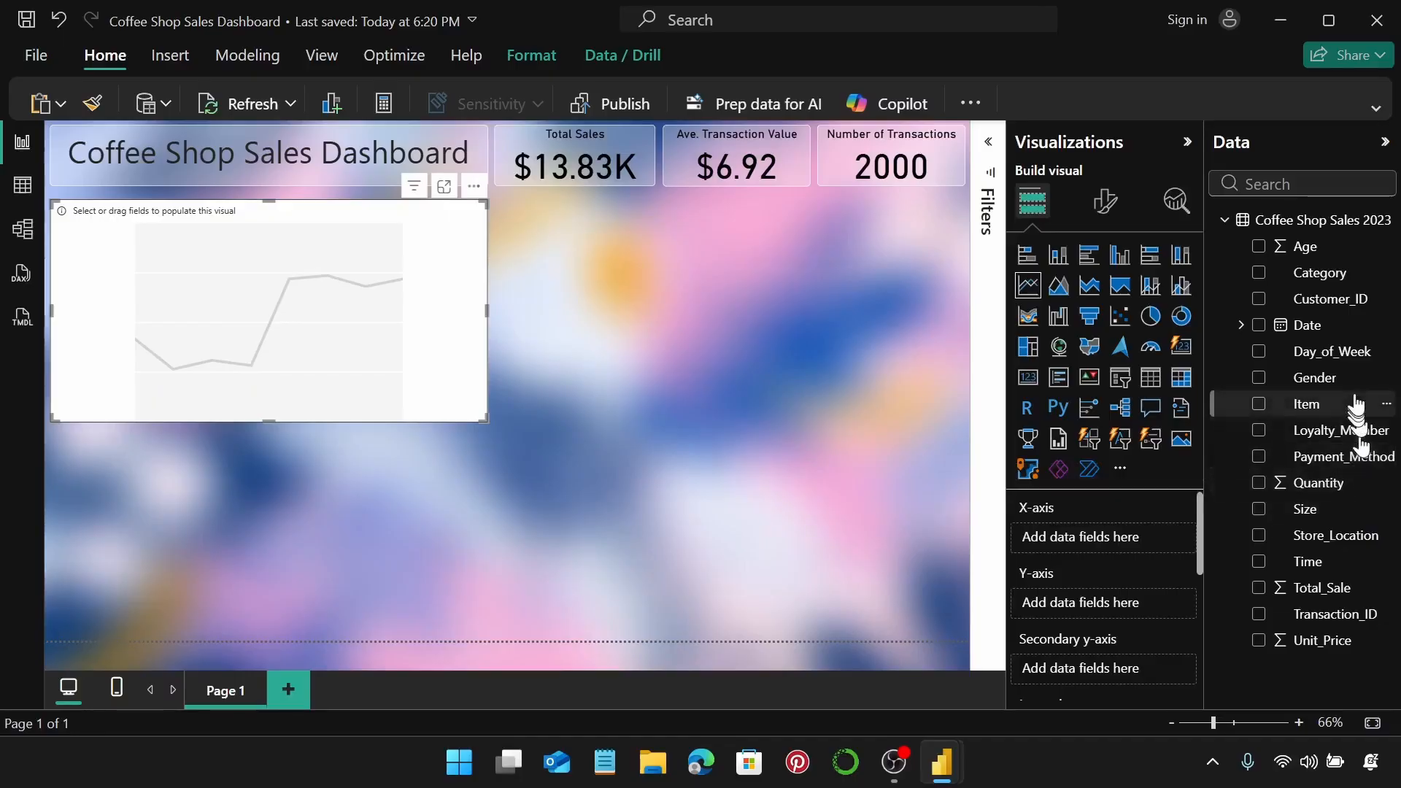
Plot Sum of Total_Sale by Month, dropping Year, Quarter and Day, then view the data table.
left_click_drag(1333, 328, 1137, 535)
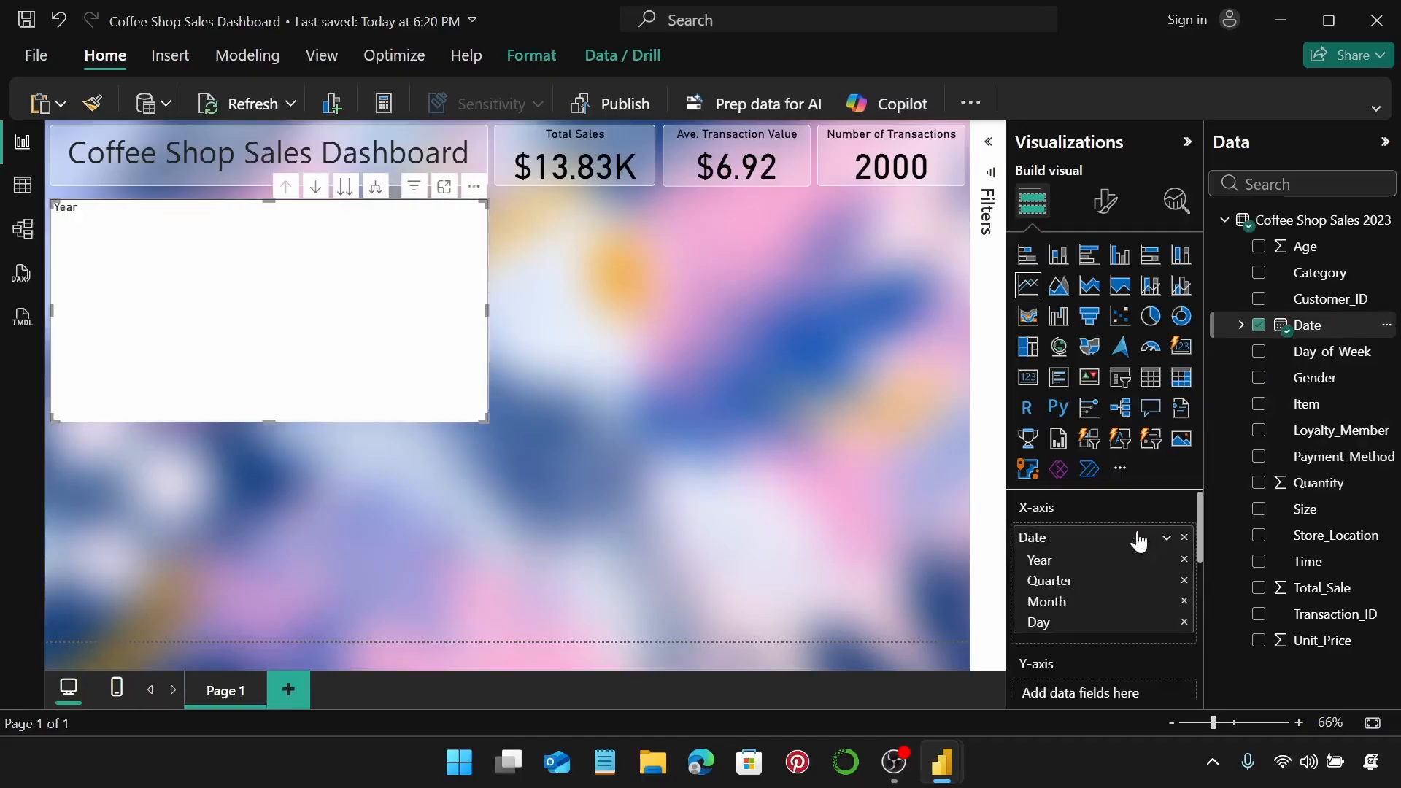
scroll(1110, 616, "down", 3)
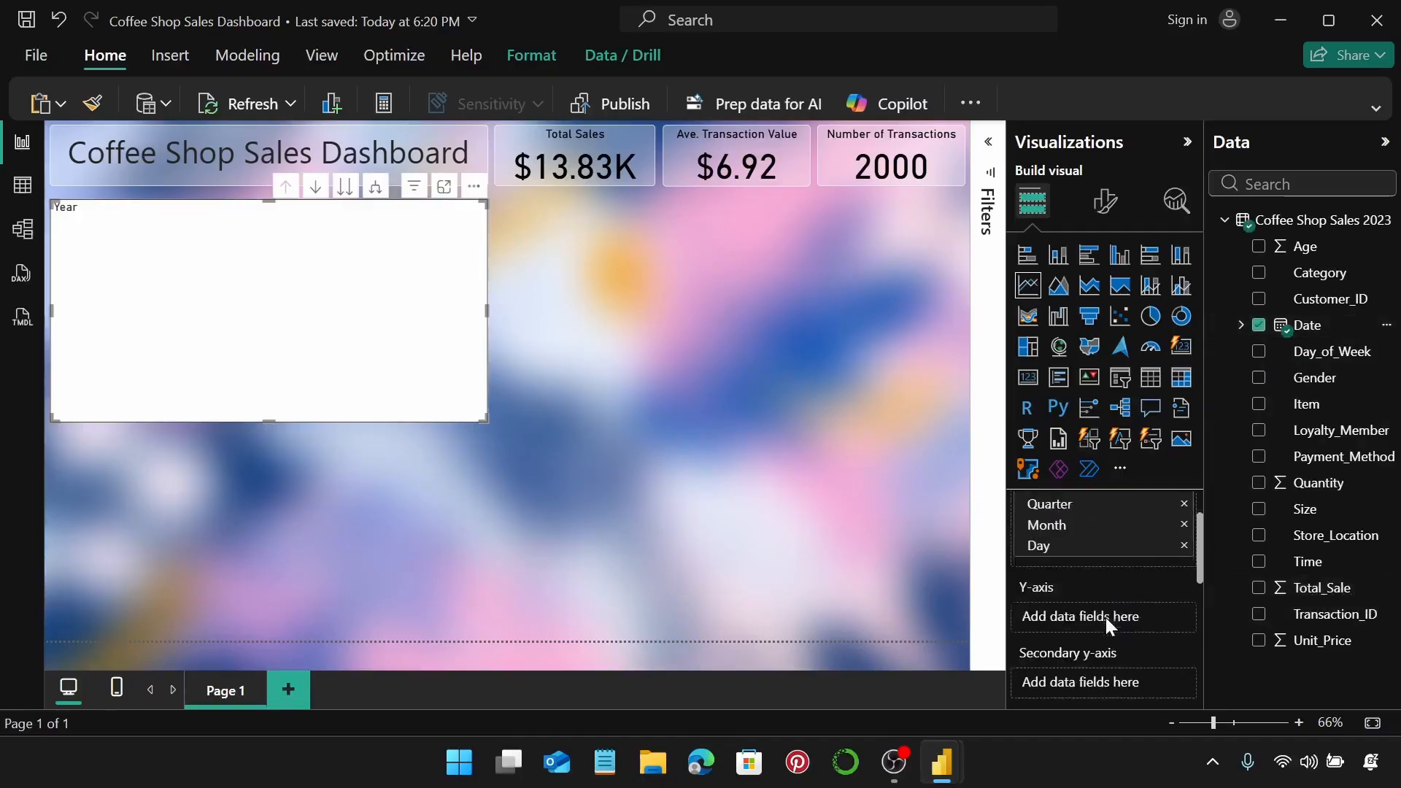
left_click_drag(1336, 591, 1111, 584)
scroll(1140, 603, "up", 2)
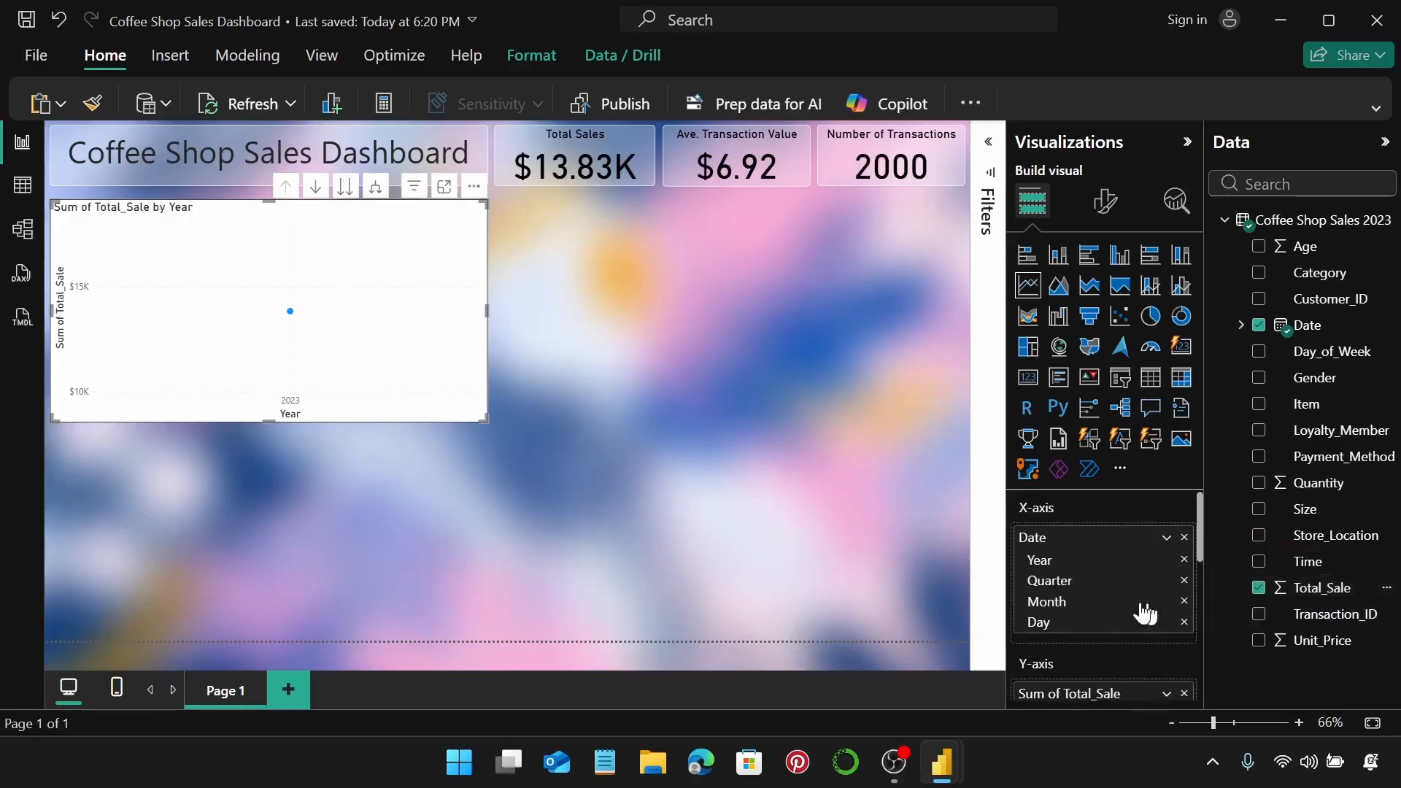
scroll(1141, 601, "down", 2)
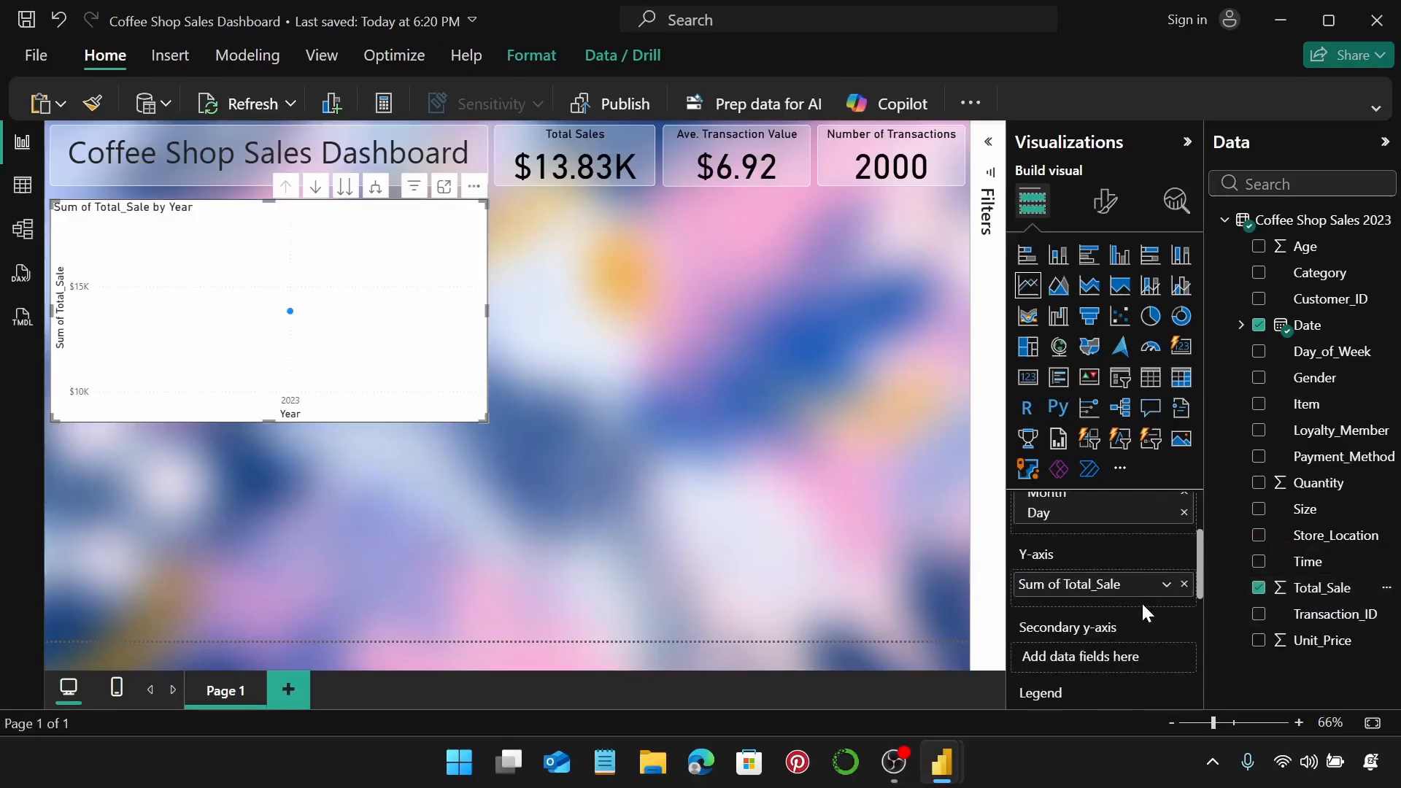
scroll(1141, 601, "up", 2)
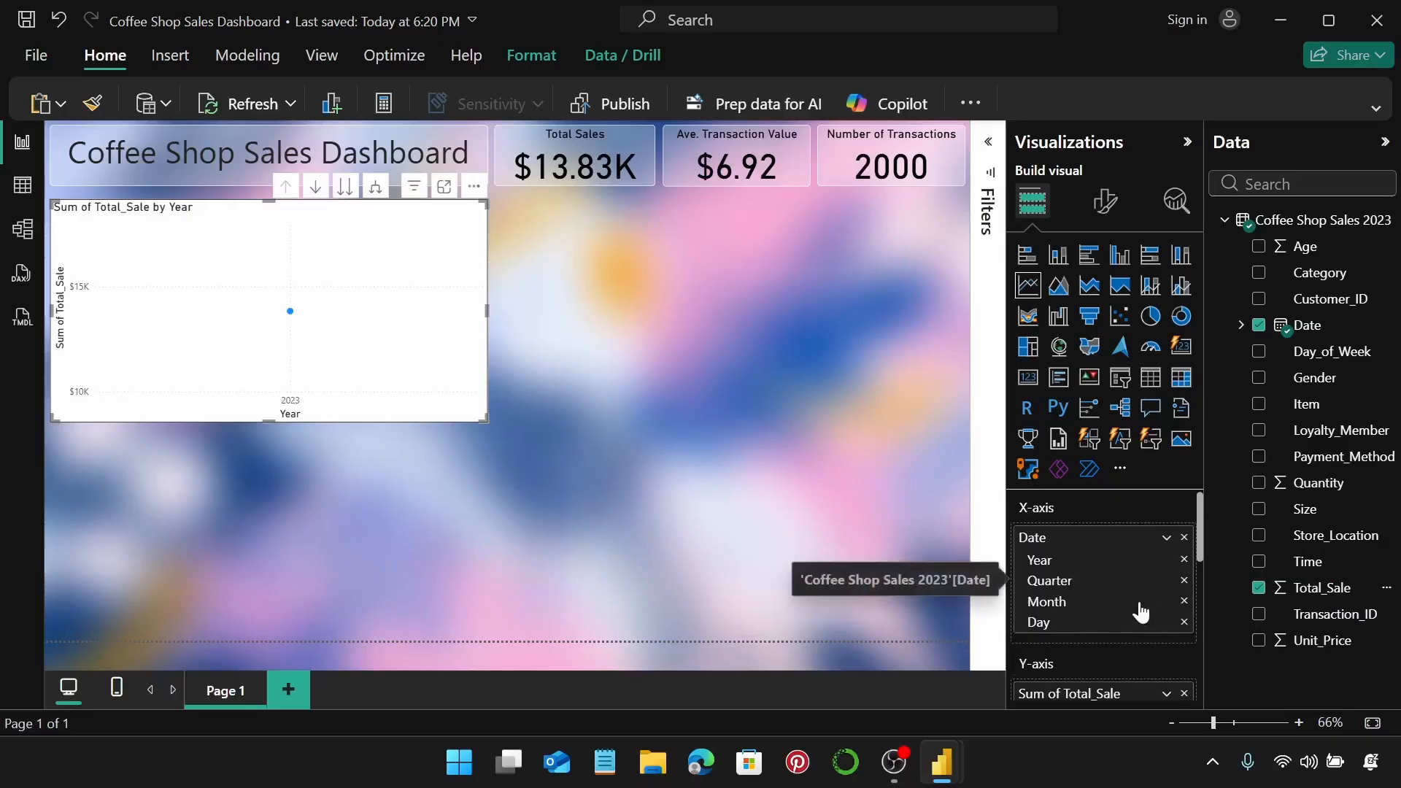
left_click(1183, 561)
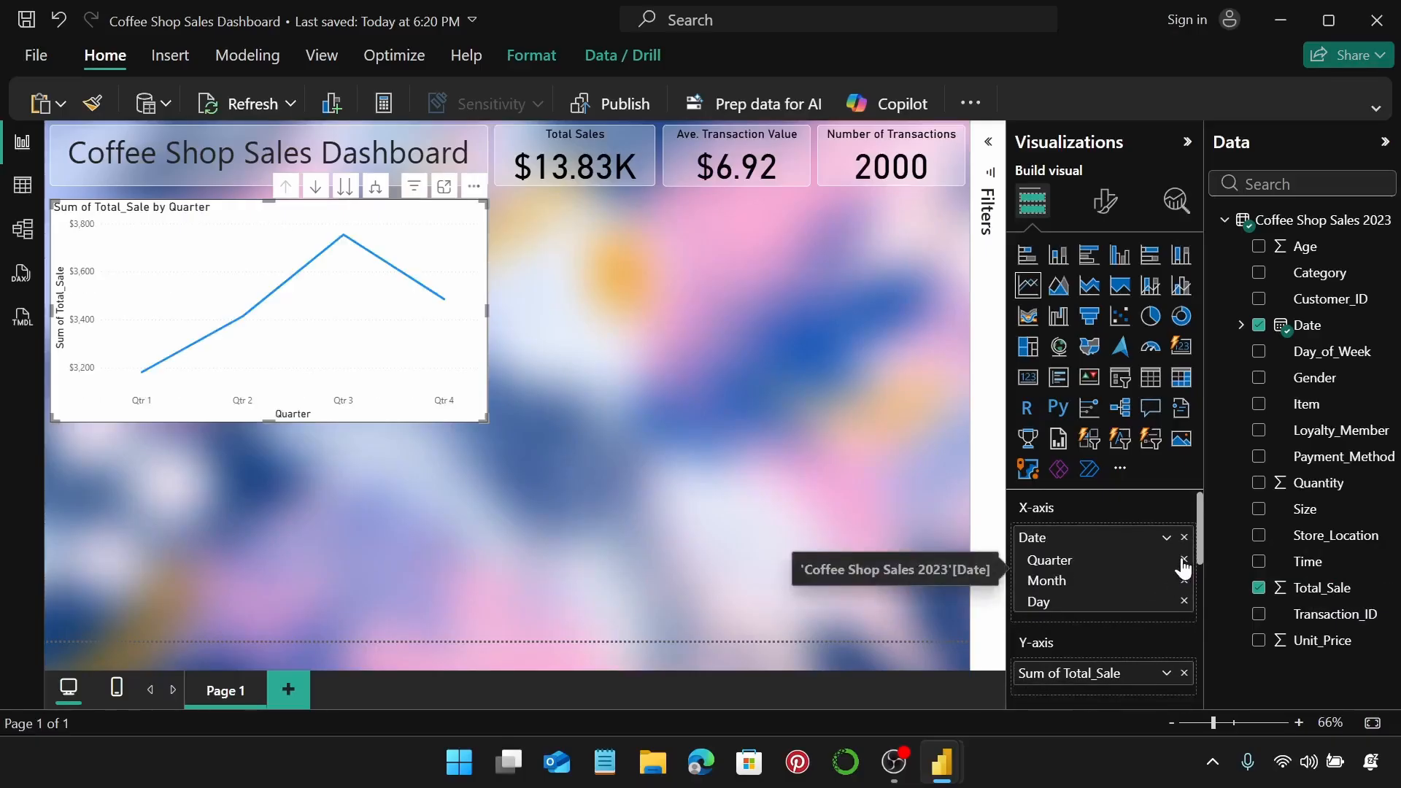
left_click(1183, 560)
left_click(1183, 581)
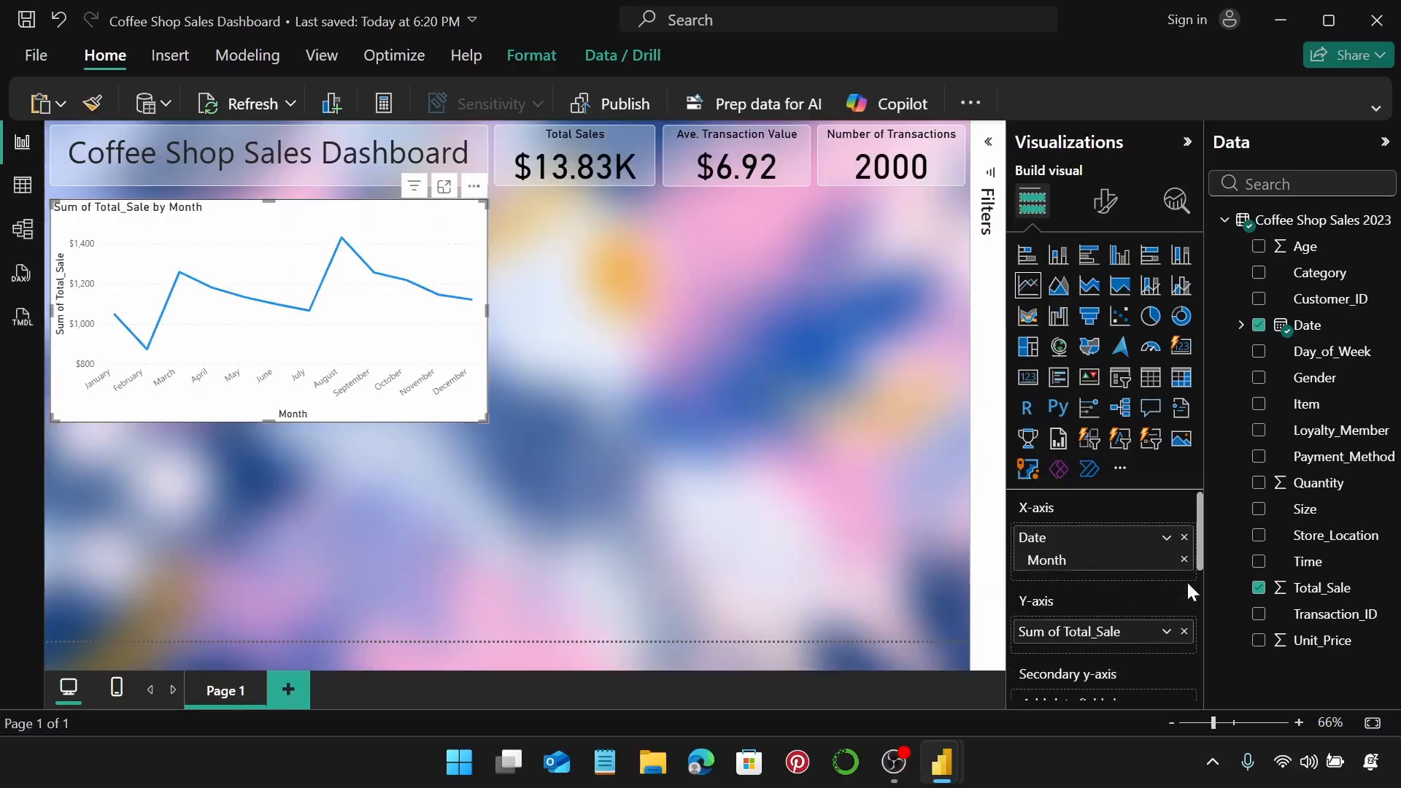
left_click(22, 184)
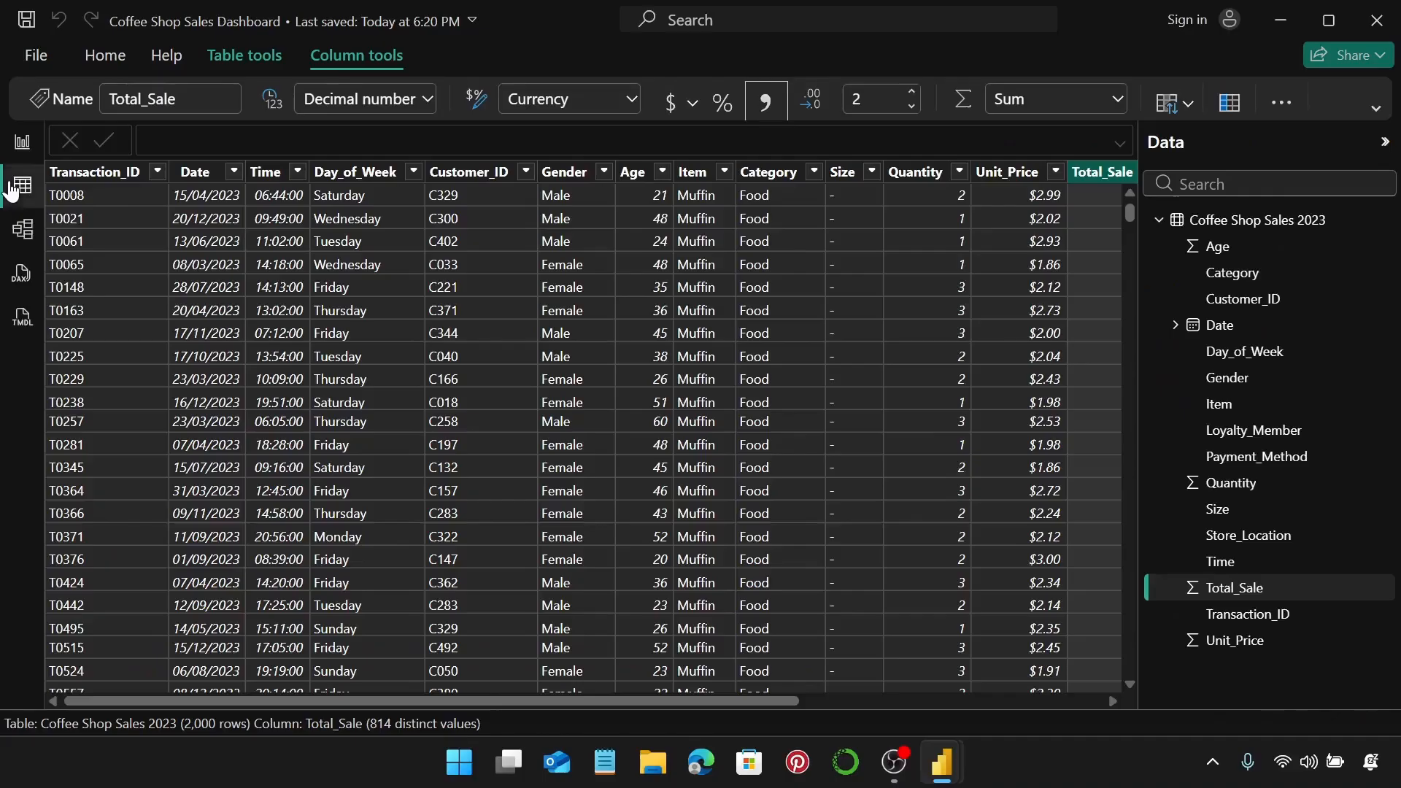
Check the Date column's filter list runs from 01/01/2023 to 31/12/2023, then return to Report view.
left_click(234, 172)
scroll(372, 328, "down", 2)
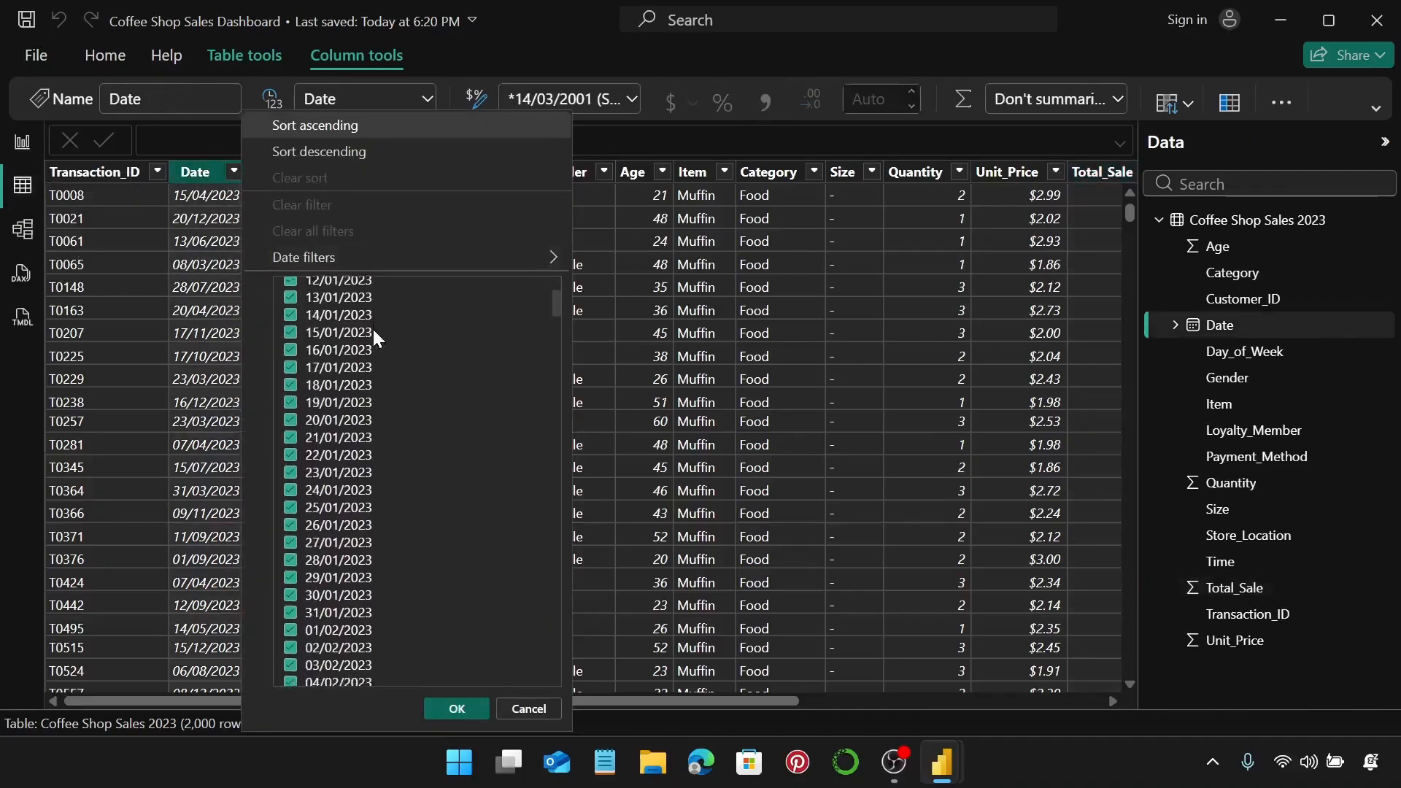
scroll(372, 328, "up", 2)
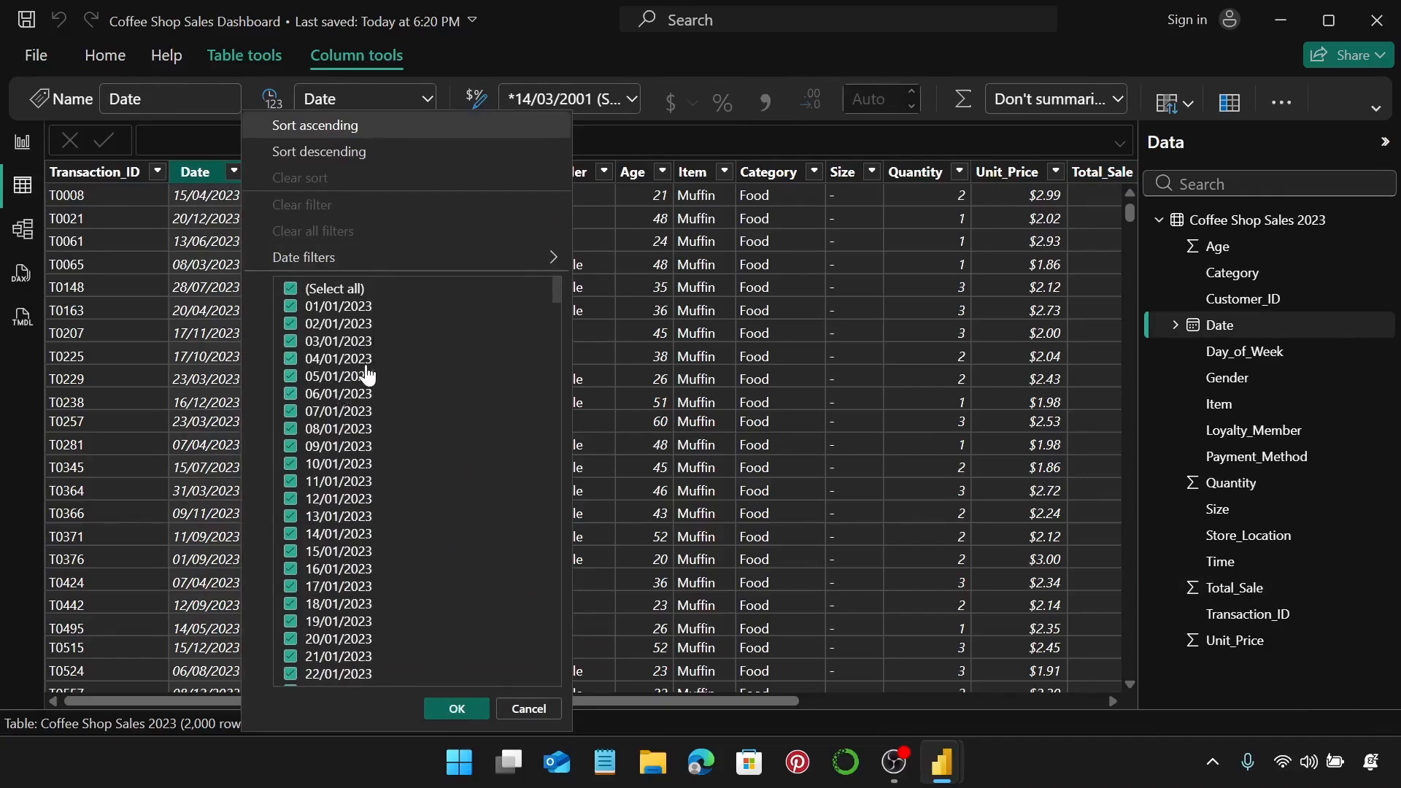
scroll(376, 358, "down", 4)
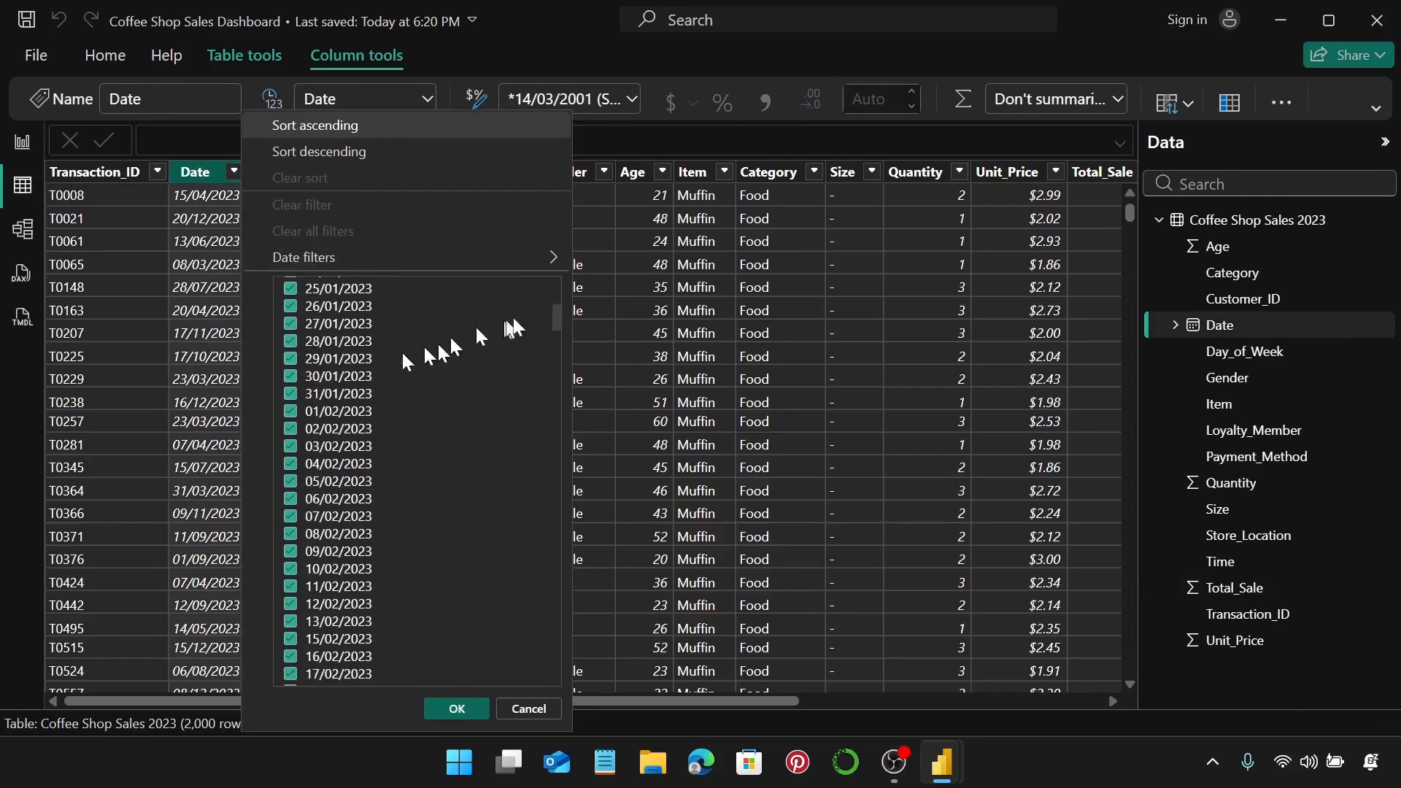
left_click_drag(556, 315, 563, 675)
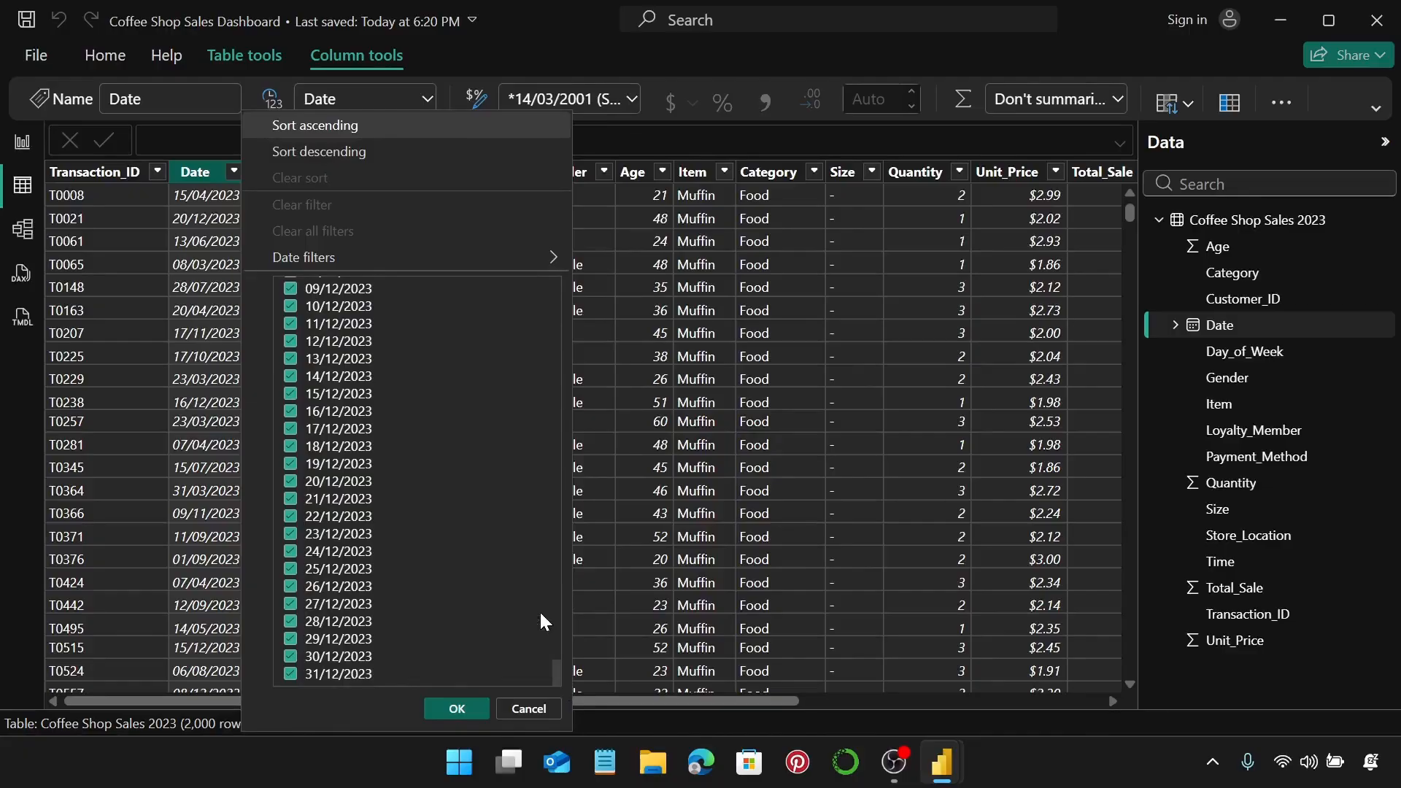
left_click(530, 707)
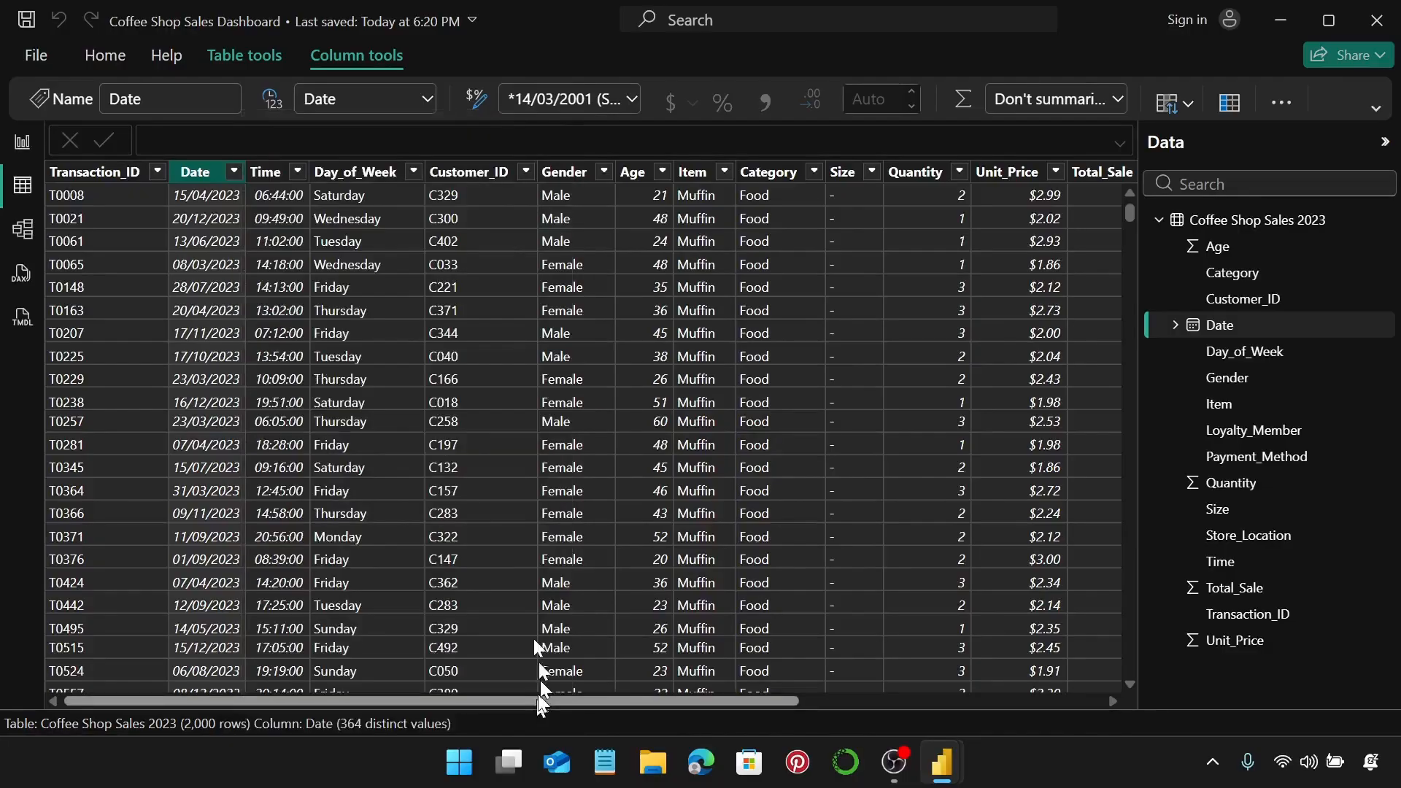
left_click(29, 148)
mouse_move(397, 343)
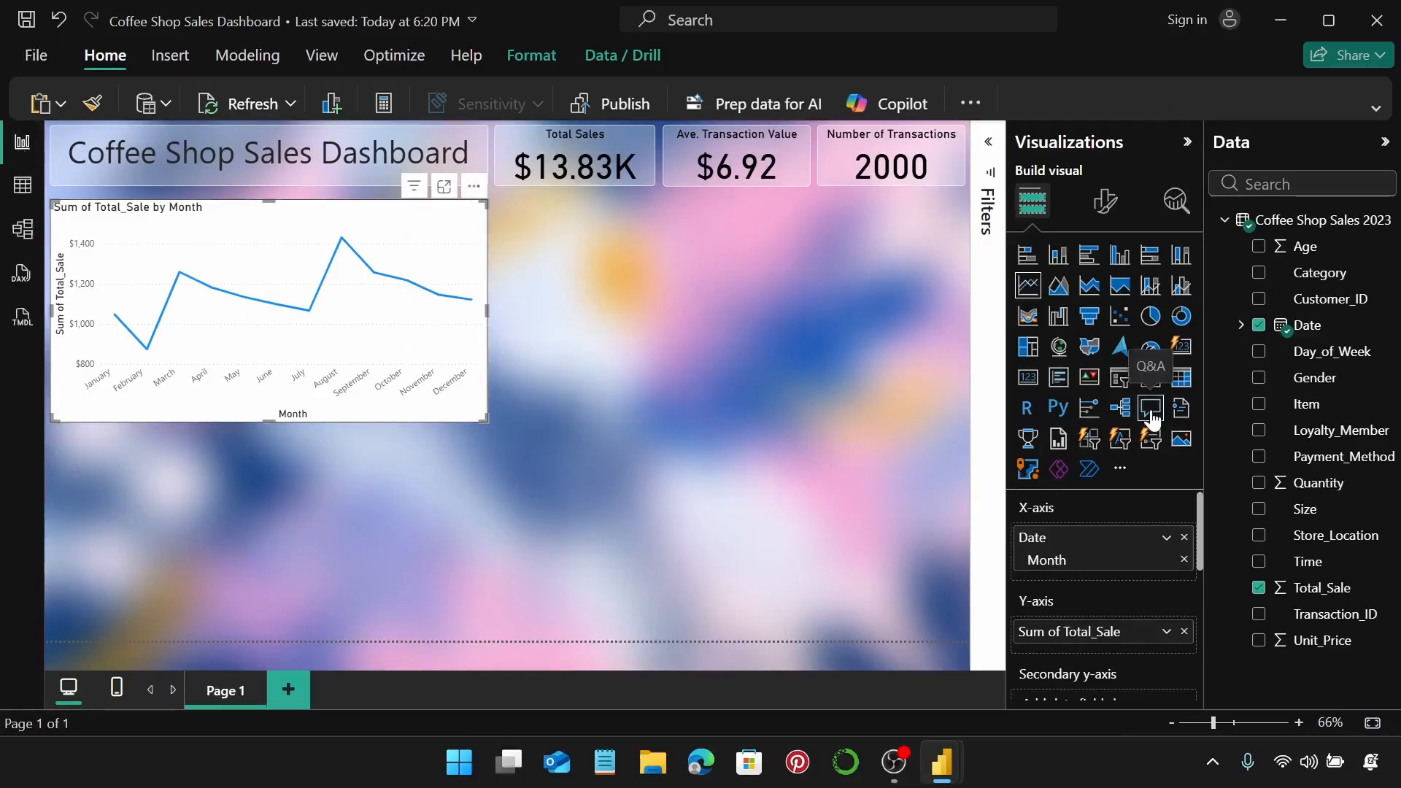
Make the line chart's x-axis month labels bold and black.
left_click(1103, 204)
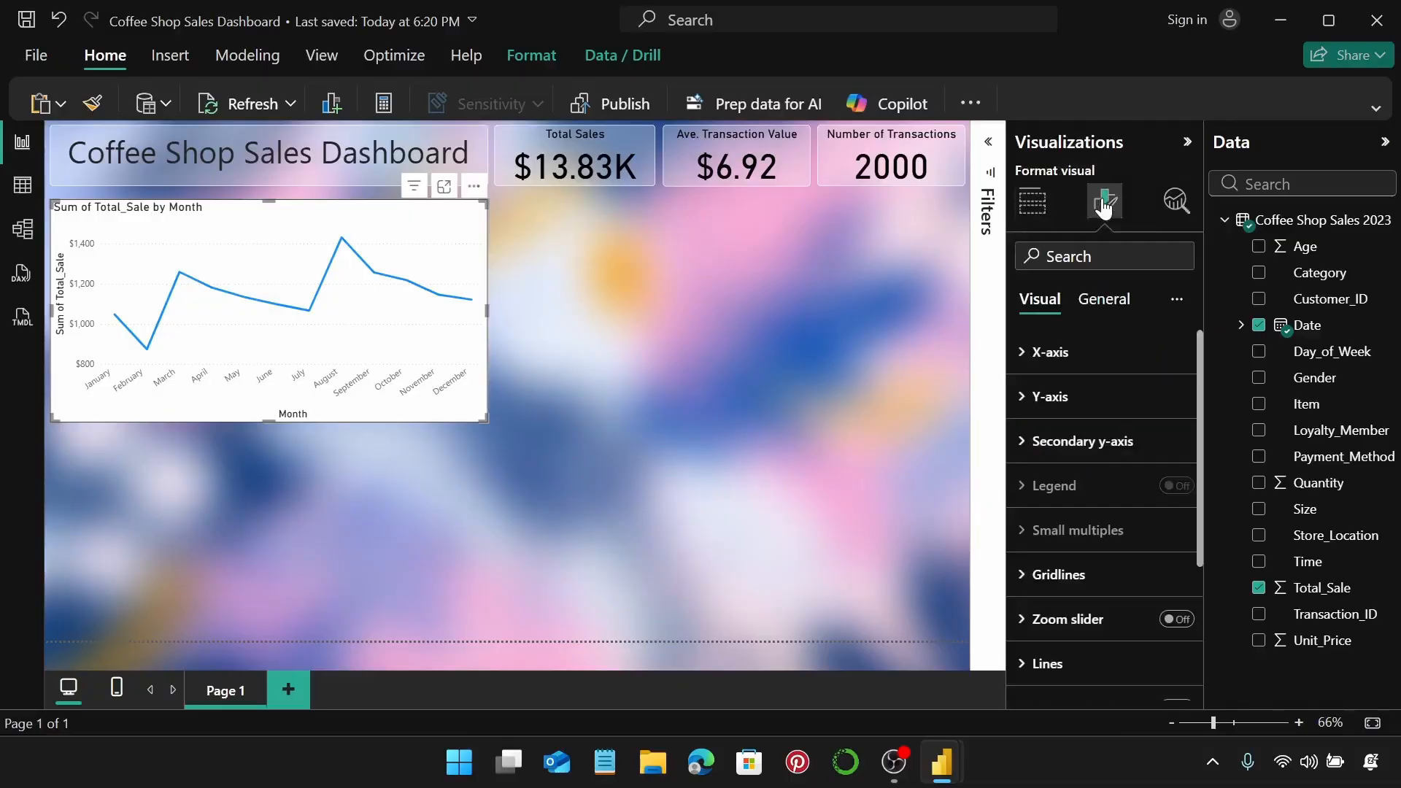
left_click(1052, 352)
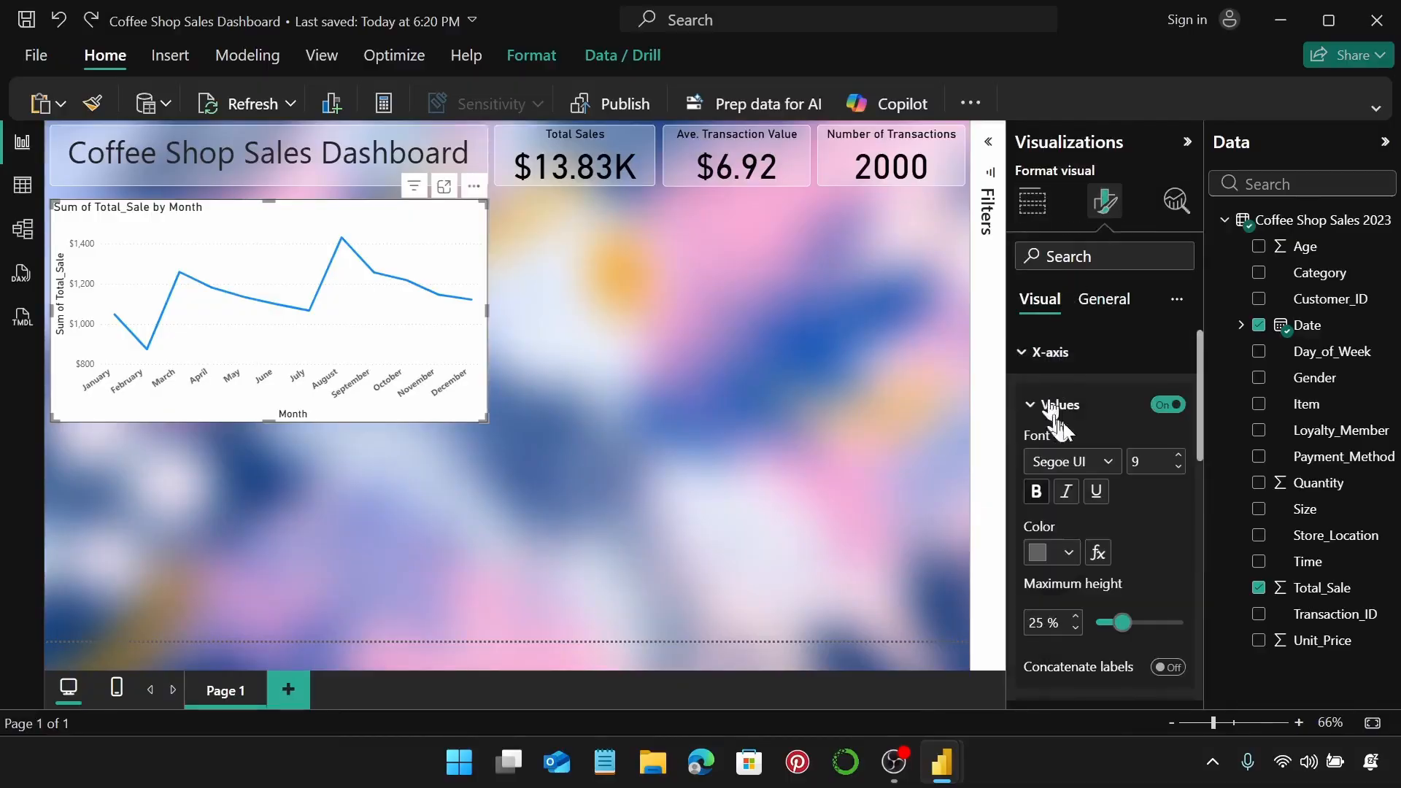
scroll(1054, 423, "down", 2)
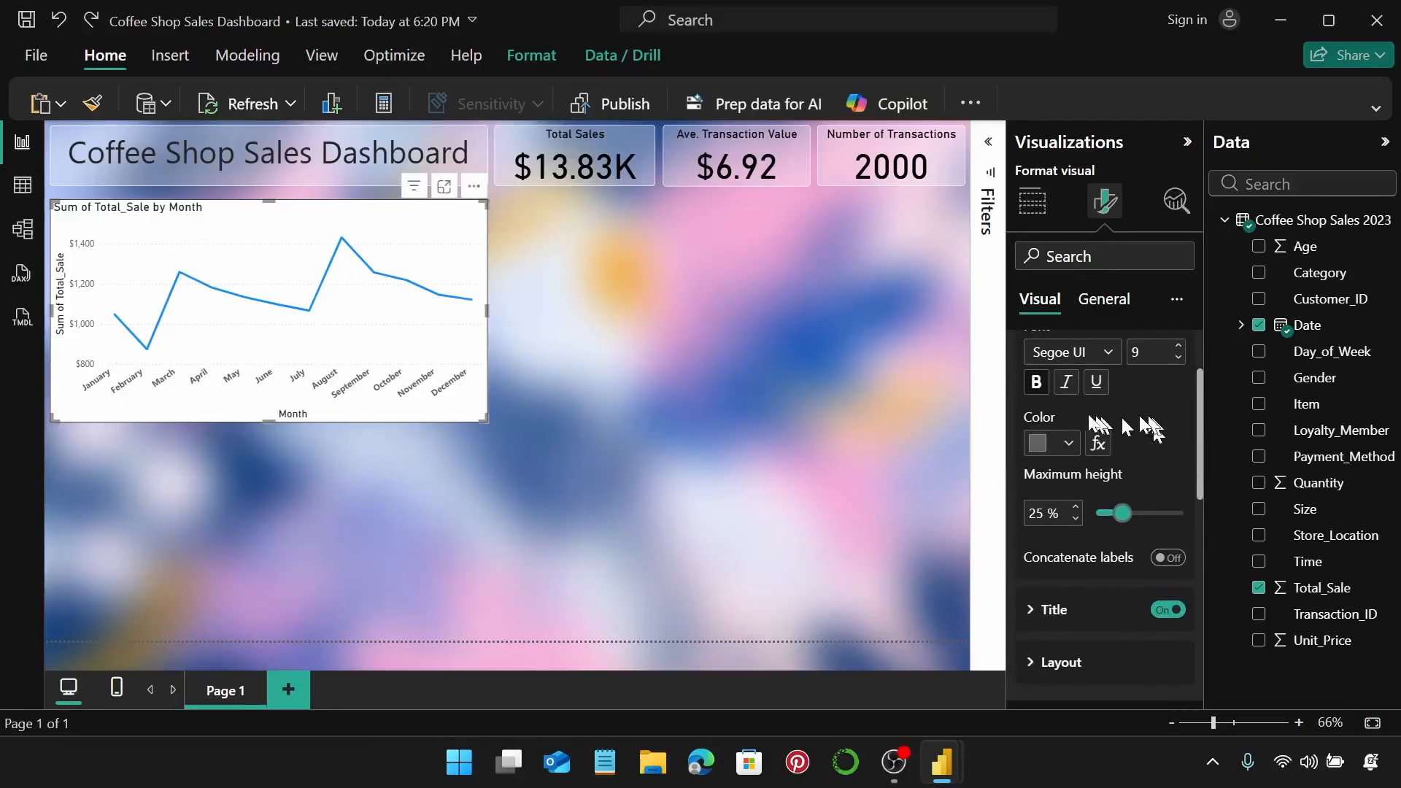
left_click(1037, 383)
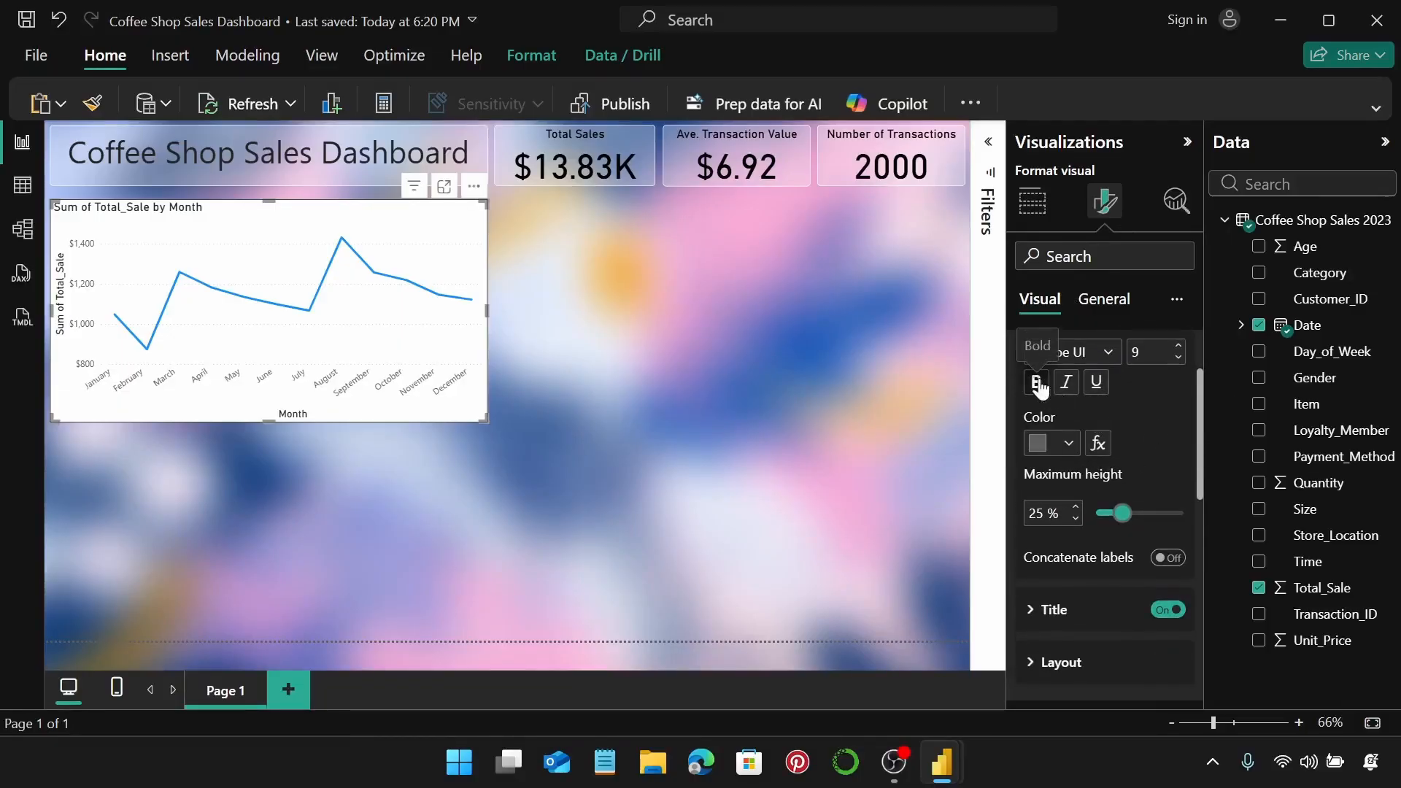
left_click(1070, 443)
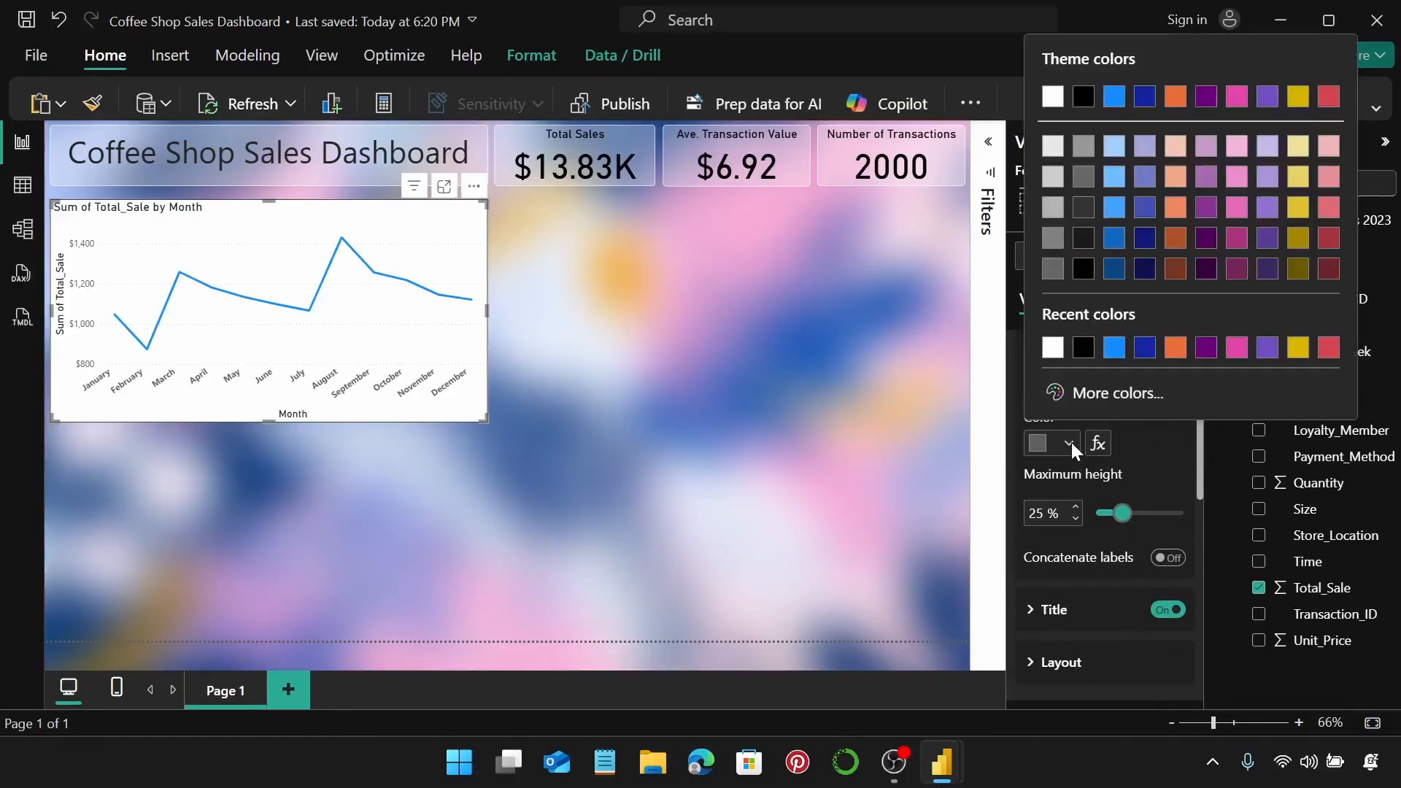
left_click(1085, 349)
scroll(1157, 538, "down", 3)
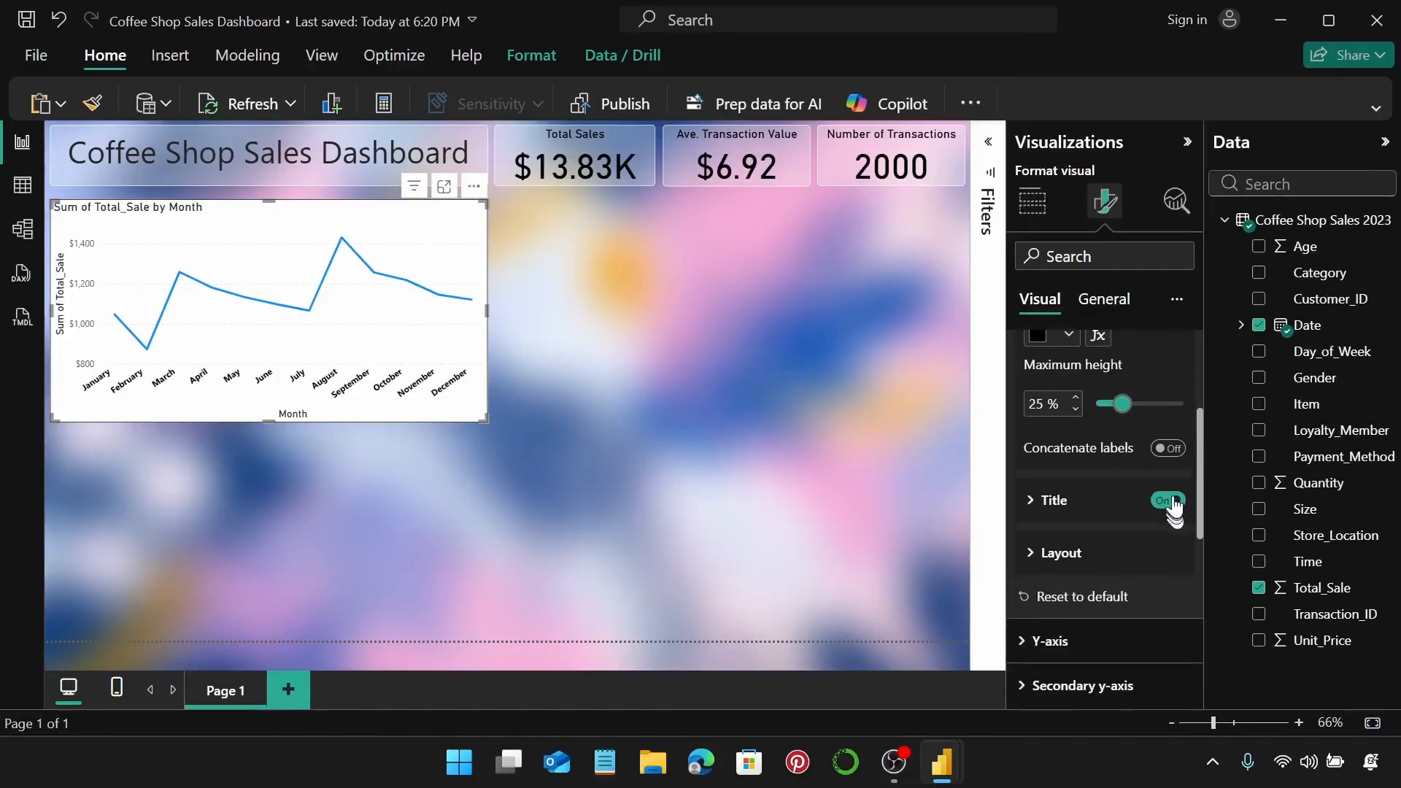
scroll(1165, 489, "up", 5)
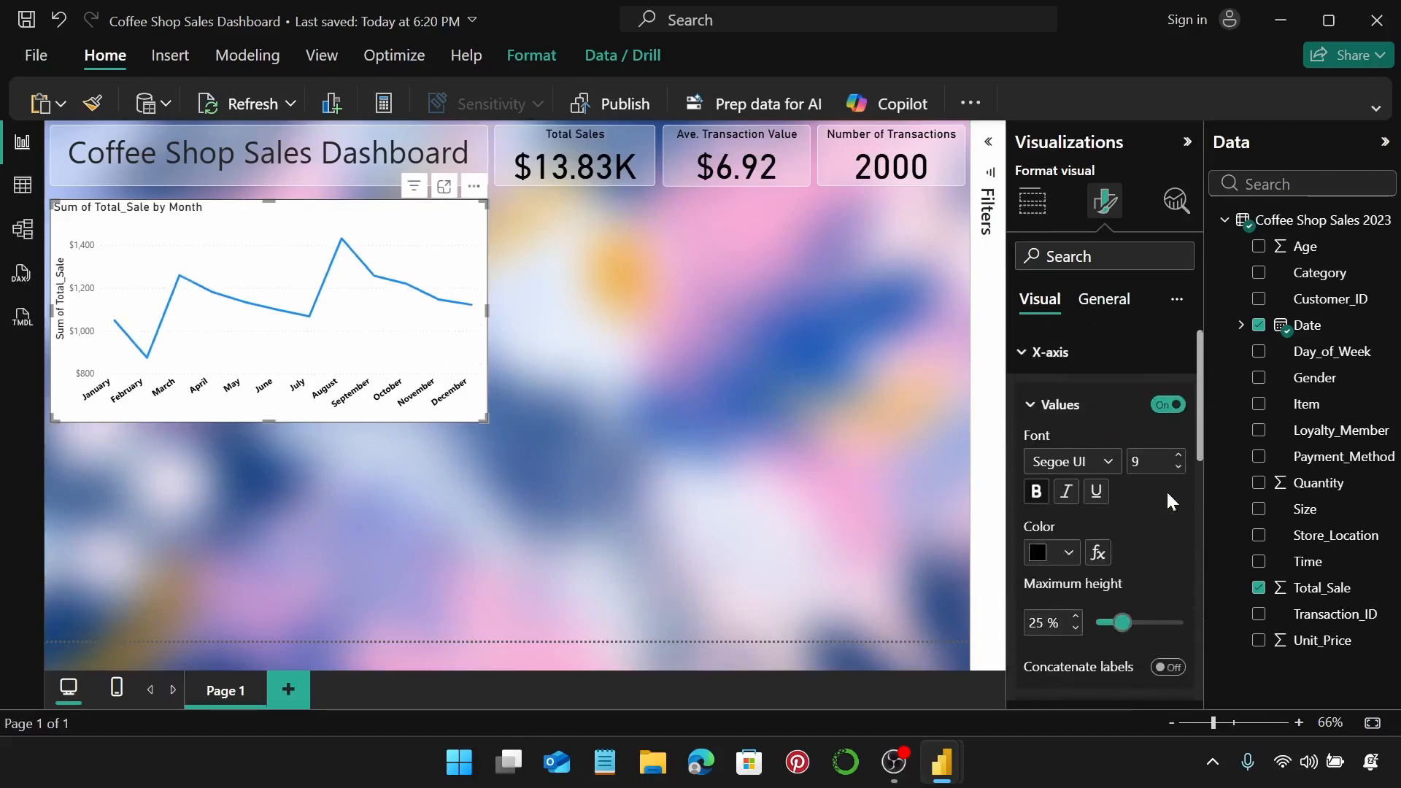
left_click(1086, 361)
Make the y-axis values bold and black and remove the y-axis title.
left_click(1087, 397)
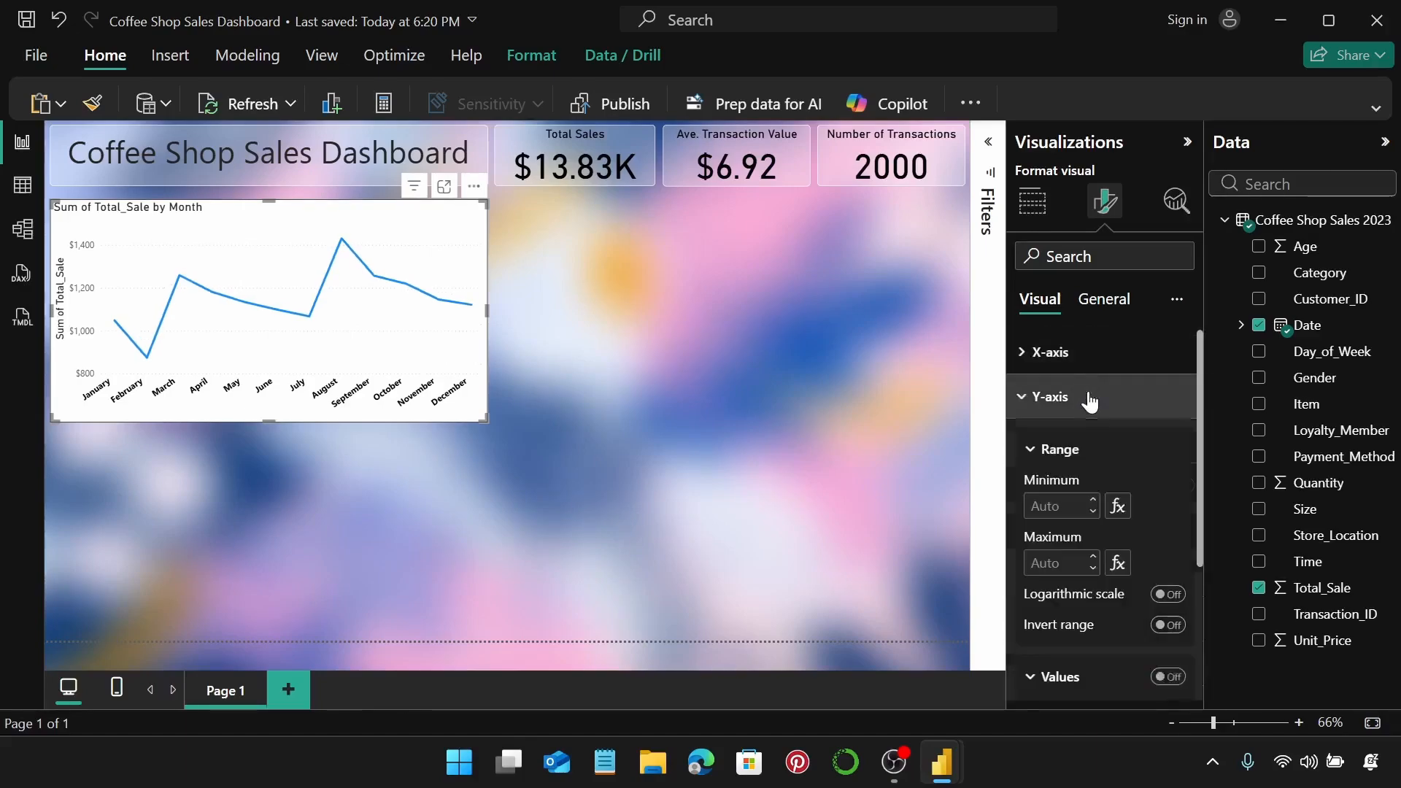
scroll(1092, 408, "down", 3)
scroll(1105, 474, "down", 3)
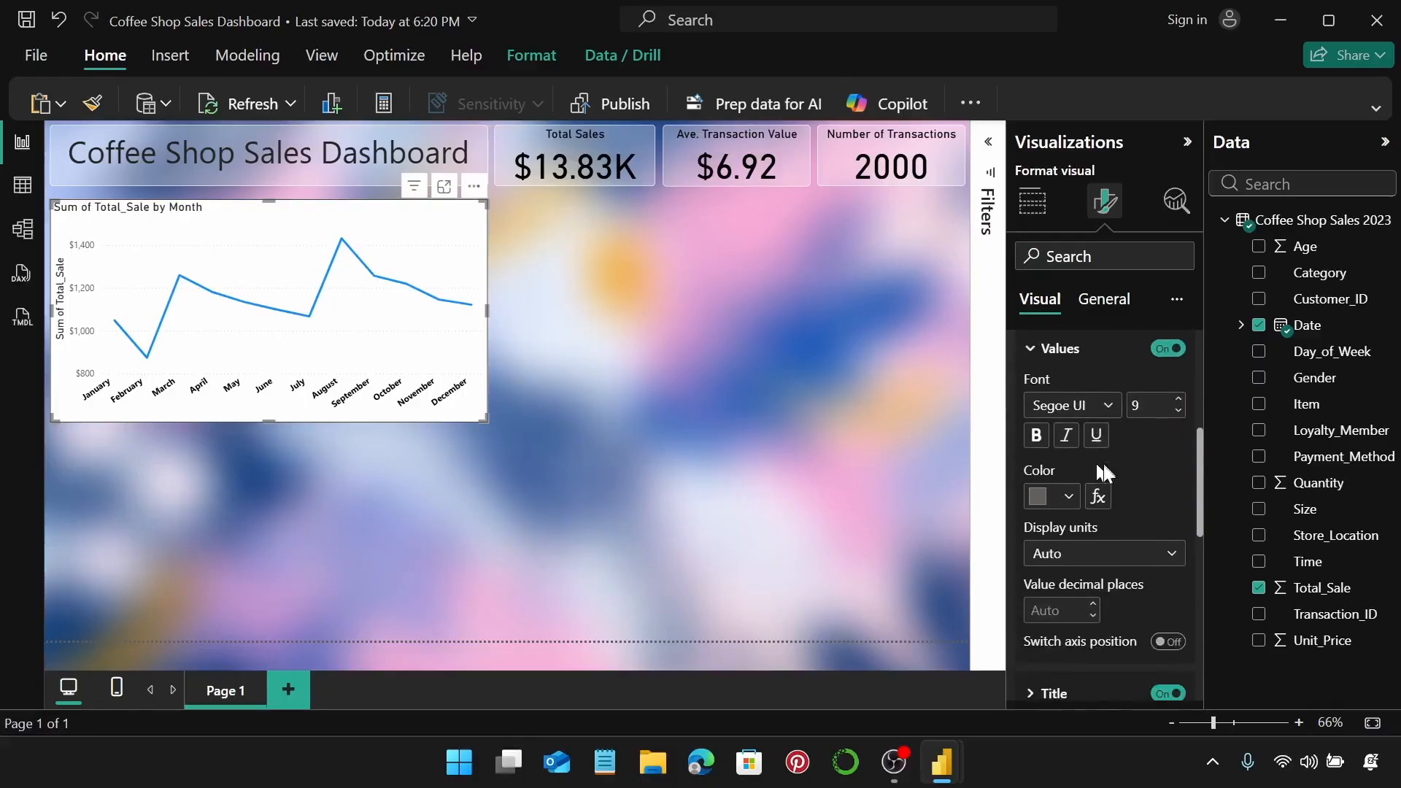
left_click(1035, 436)
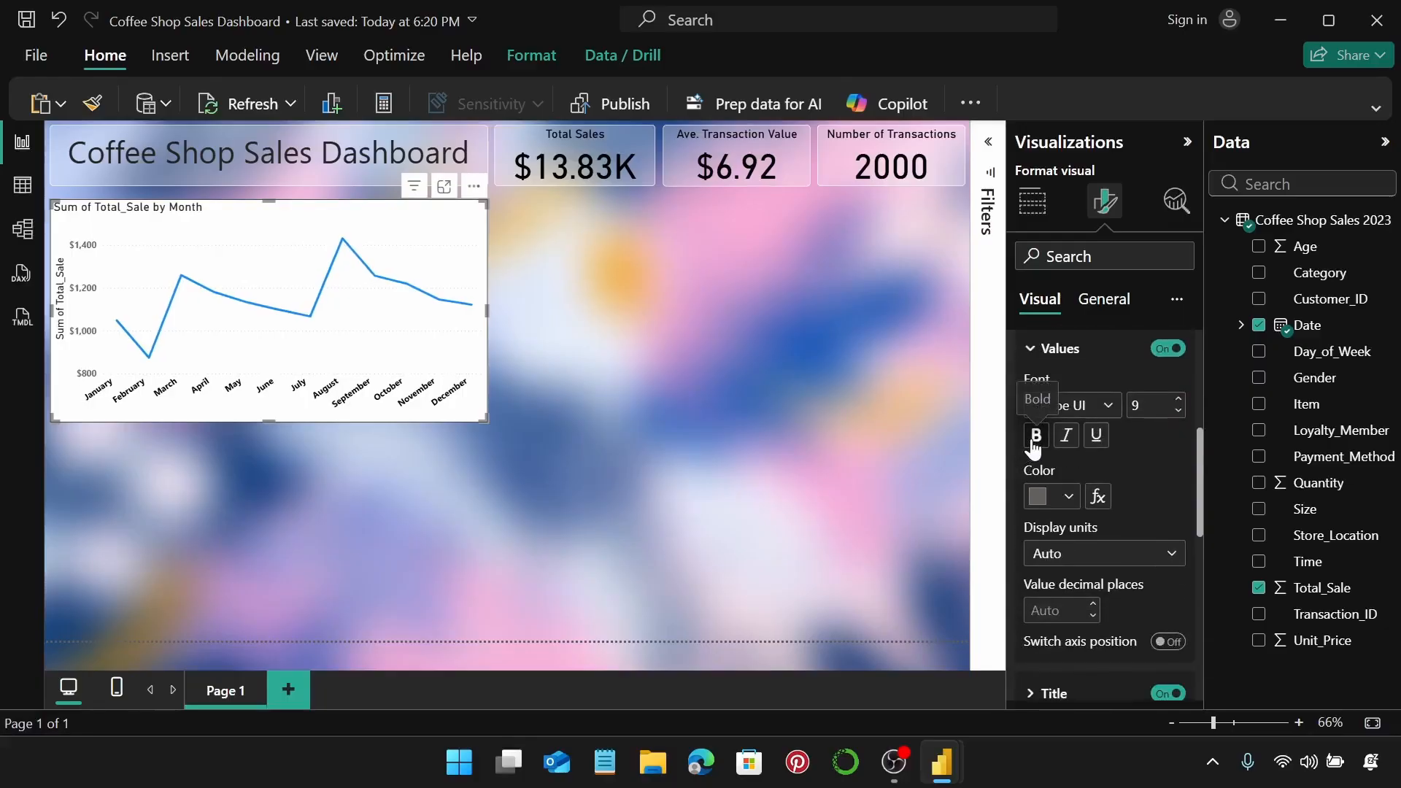
left_click(1067, 496)
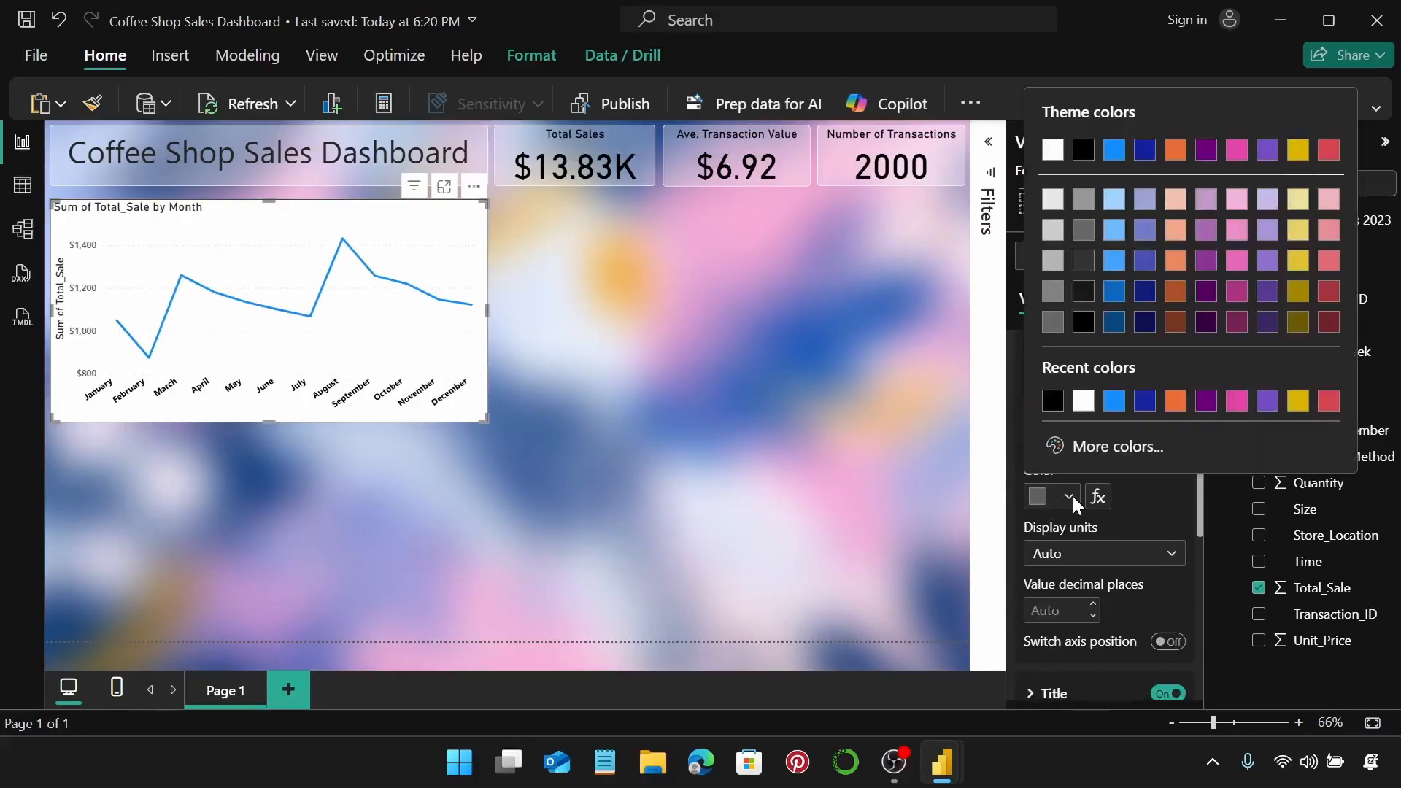
left_click(1053, 401)
scroll(1118, 454, "down", 2)
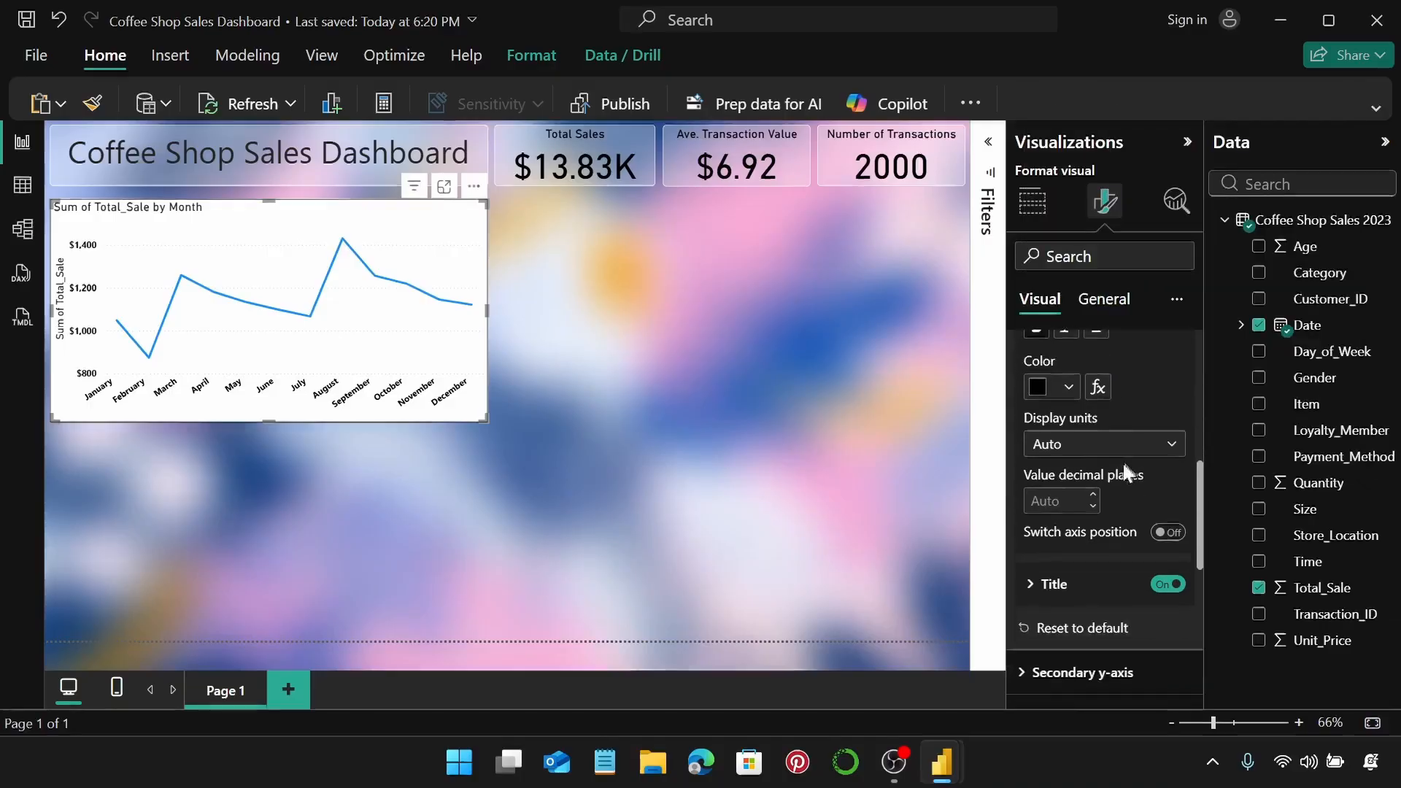
left_click(1170, 585)
scroll(1138, 525, "up", 3)
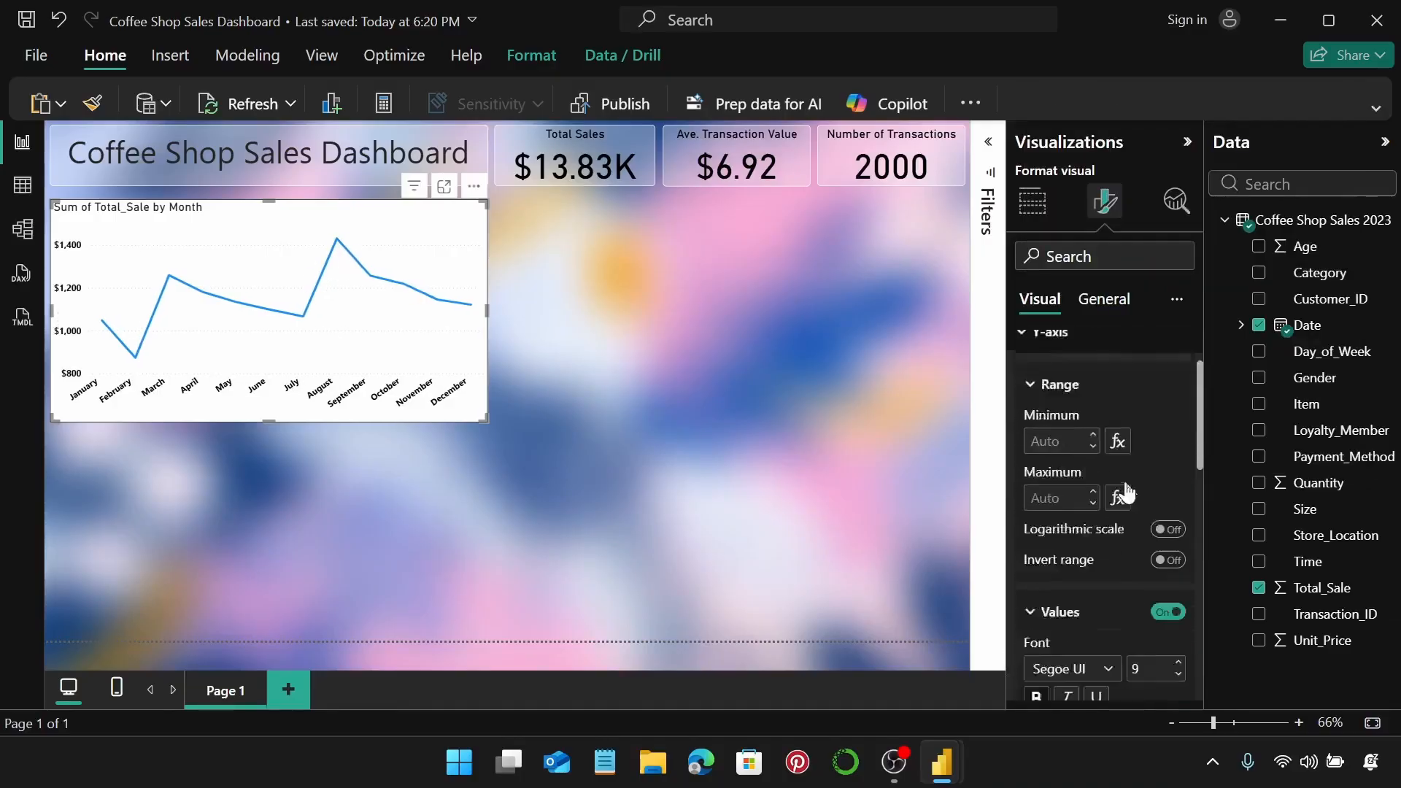
scroll(1106, 453, "up", 2)
left_click(1094, 409)
Turn off the chart's horizontal gridlines.
scroll(1087, 451, "down", 2)
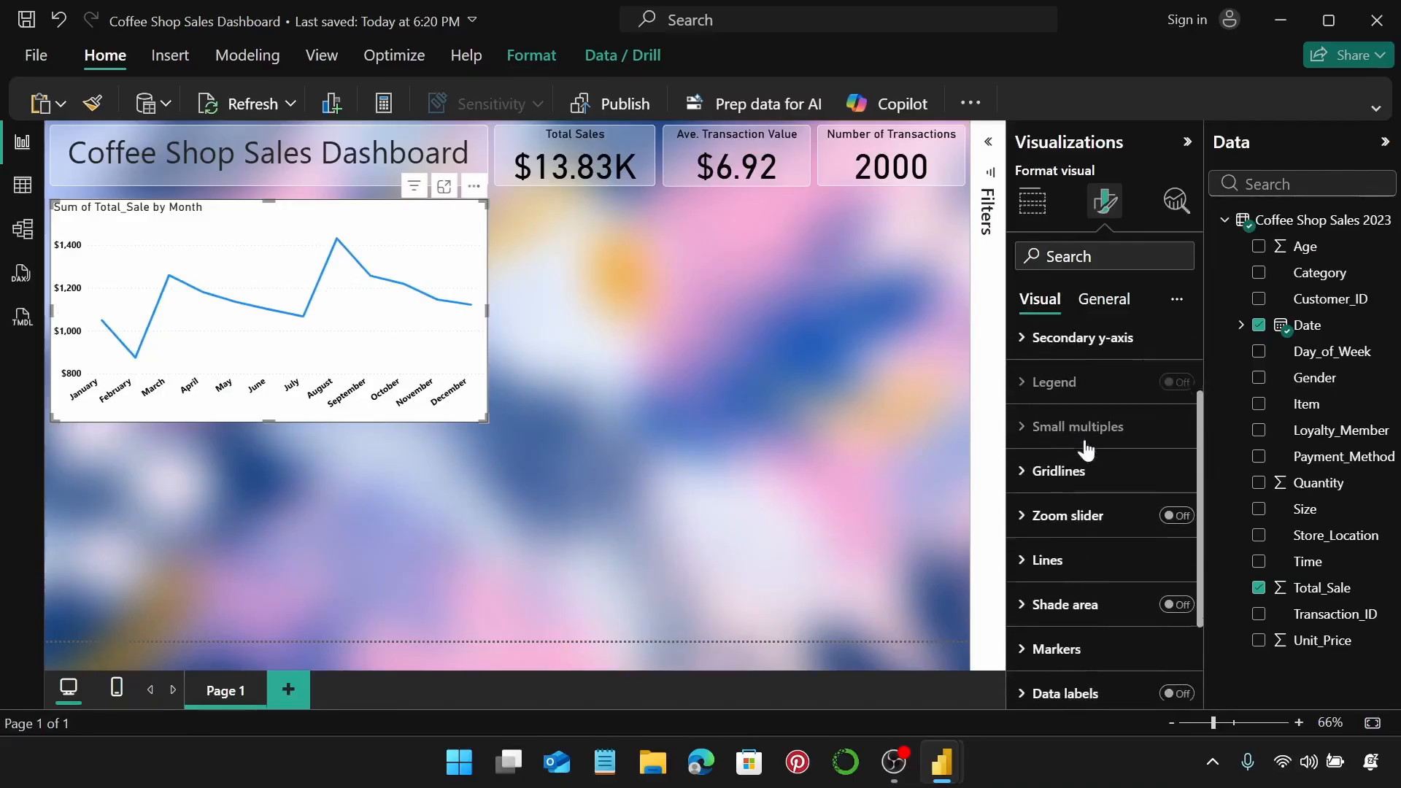
left_click(1079, 472)
scroll(1089, 479, "down", 2)
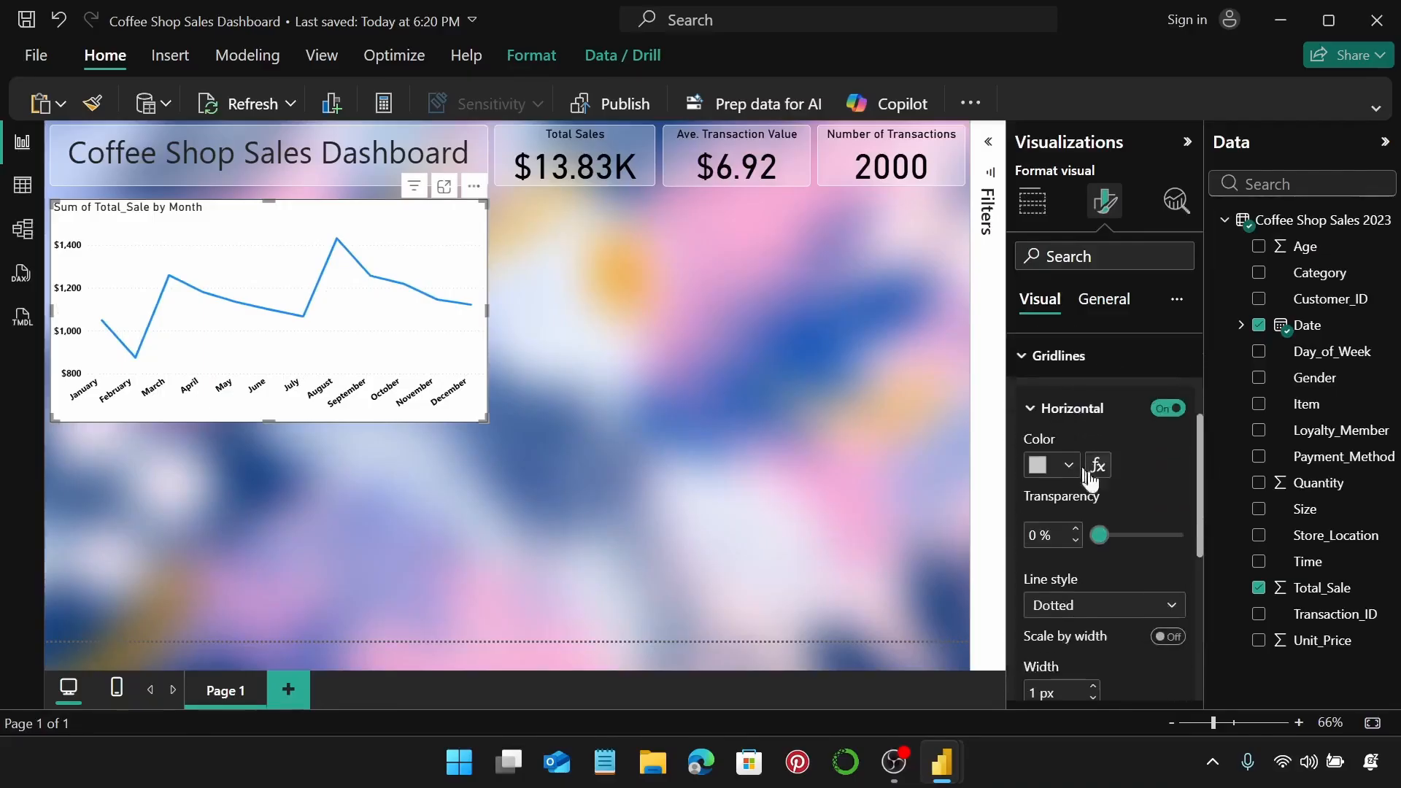
left_click(1161, 410)
scroll(1138, 437, "up", 2)
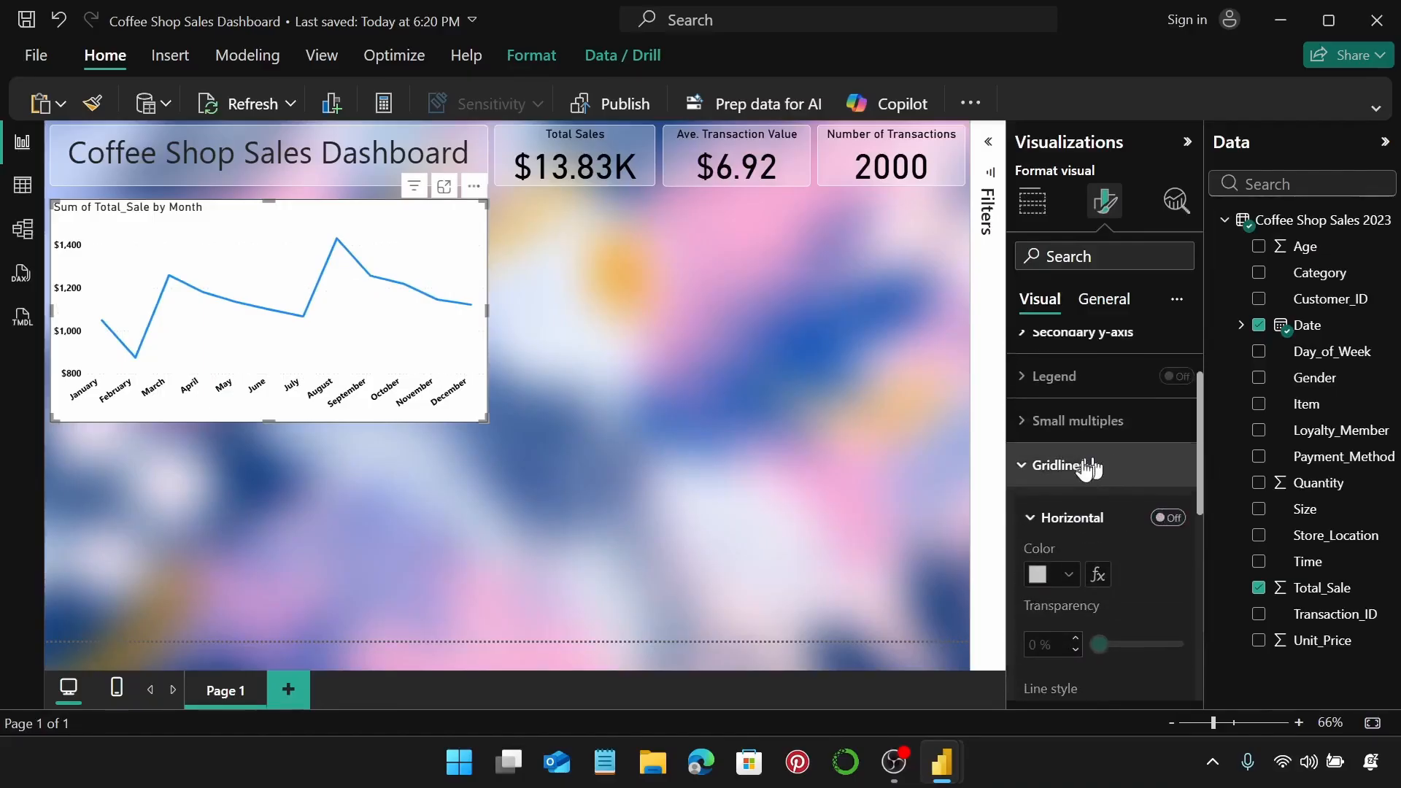
left_click(1083, 467)
scroll(1083, 467, "down", 2)
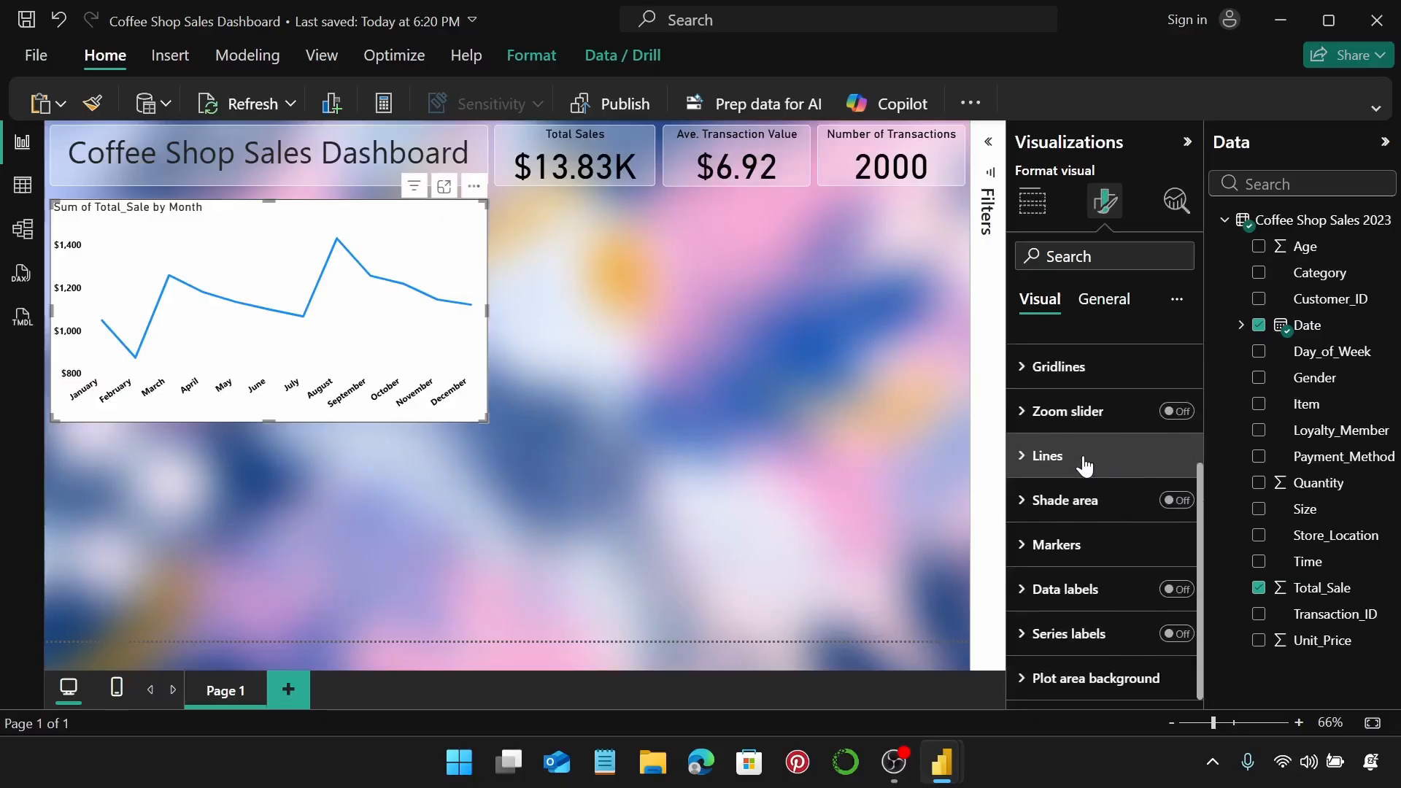
left_click(1084, 461)
Set the sales line colour to custom hex #024AAA.
scroll(1082, 458, "down", 6)
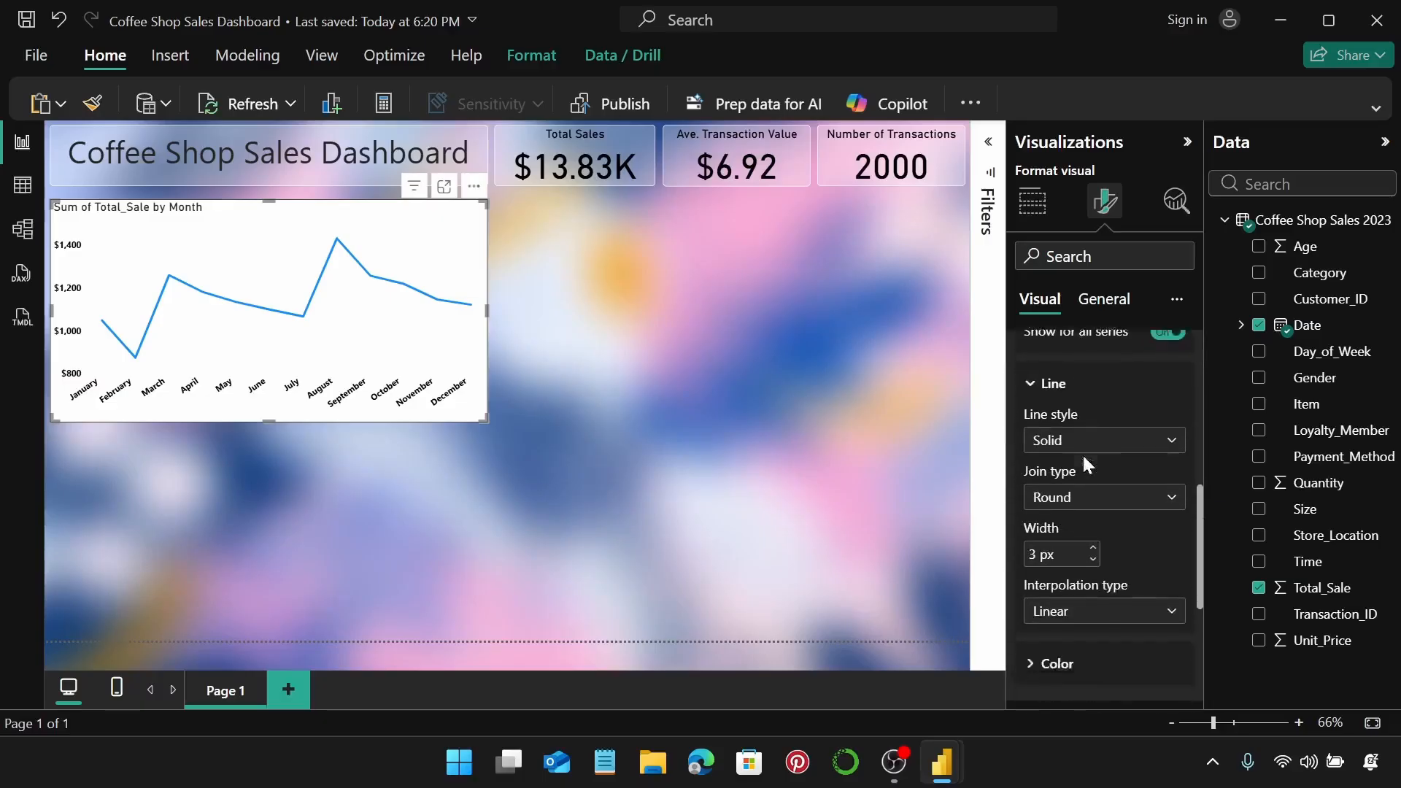
scroll(1082, 464, "down", 2)
left_click(1070, 493)
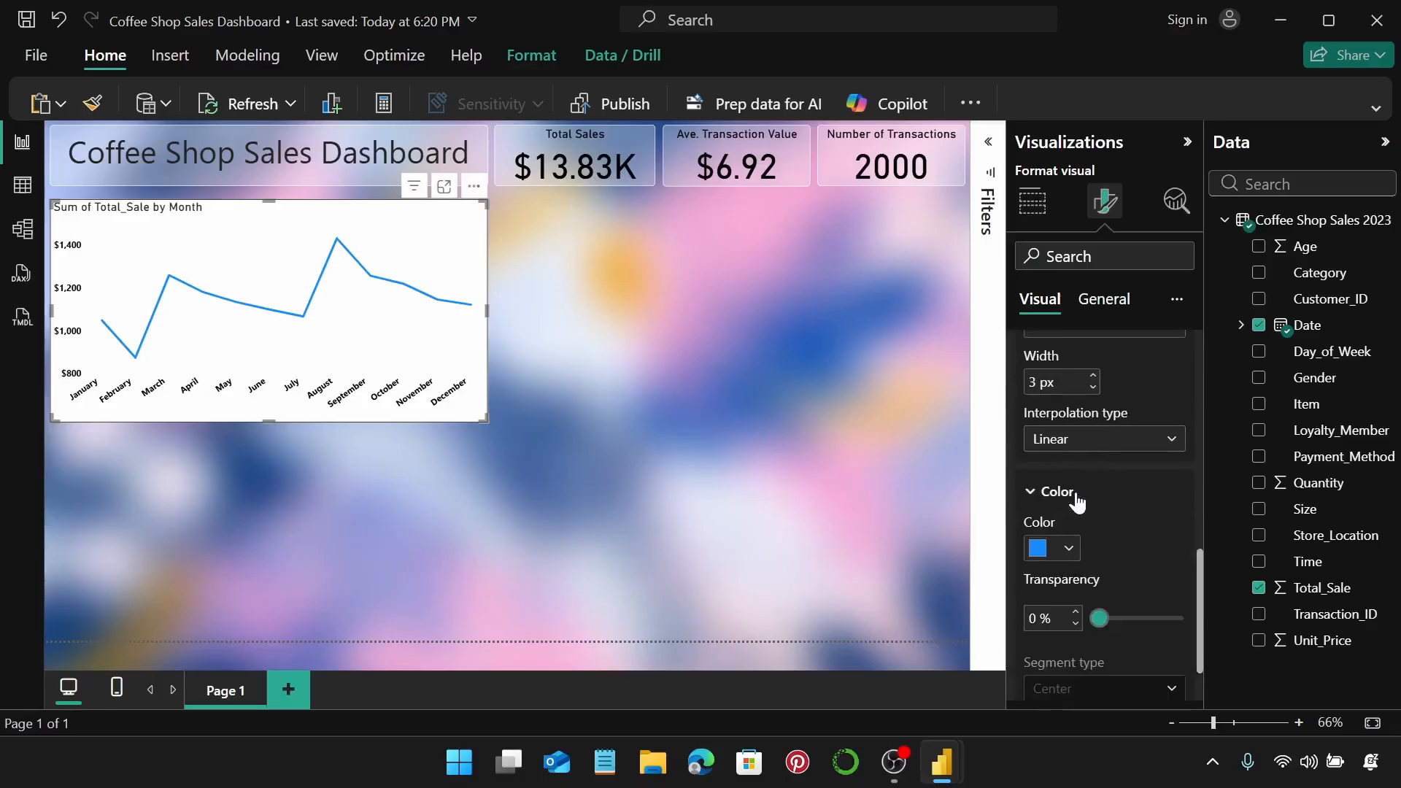
scroll(1073, 484, "down", 2)
left_click(1070, 436)
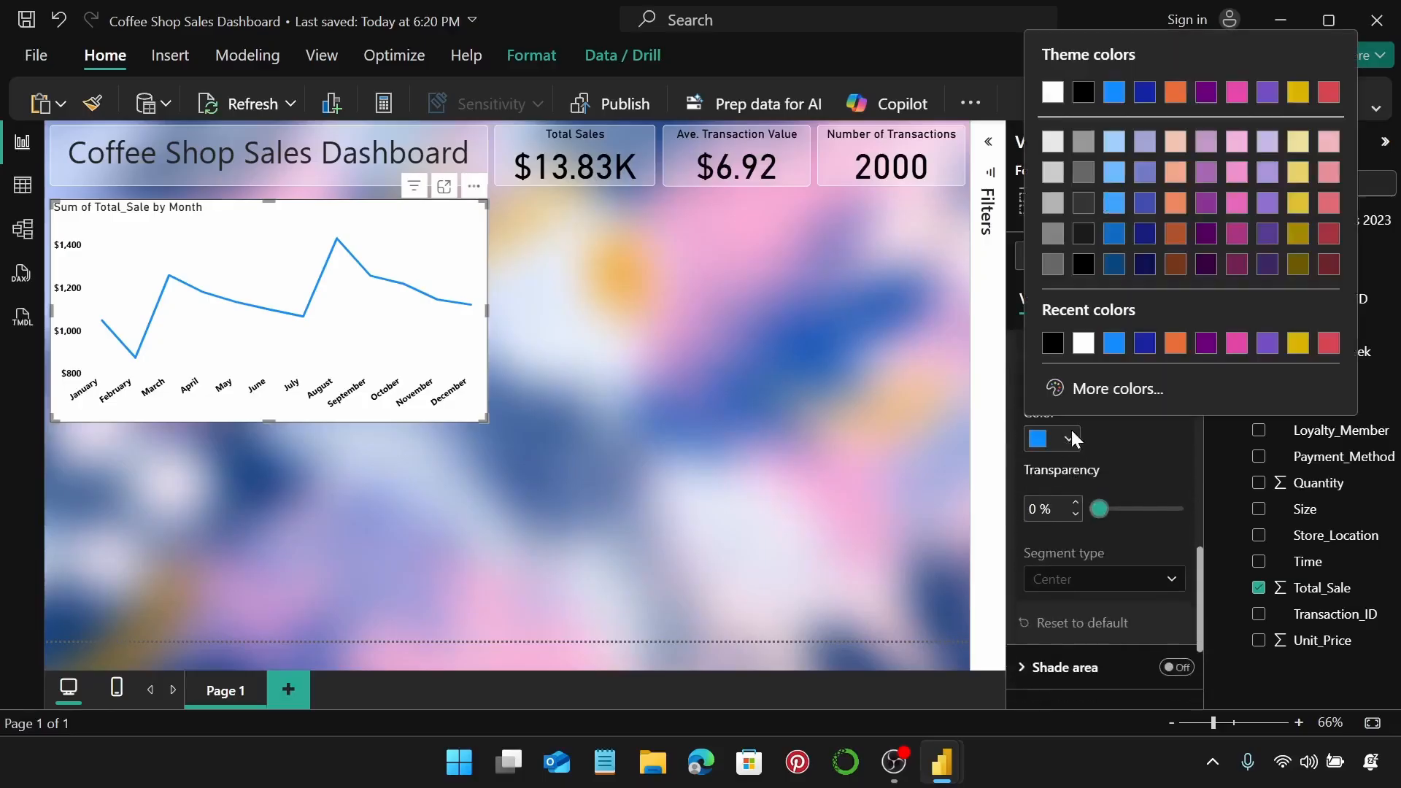
left_click(1114, 394)
left_click(1121, 383)
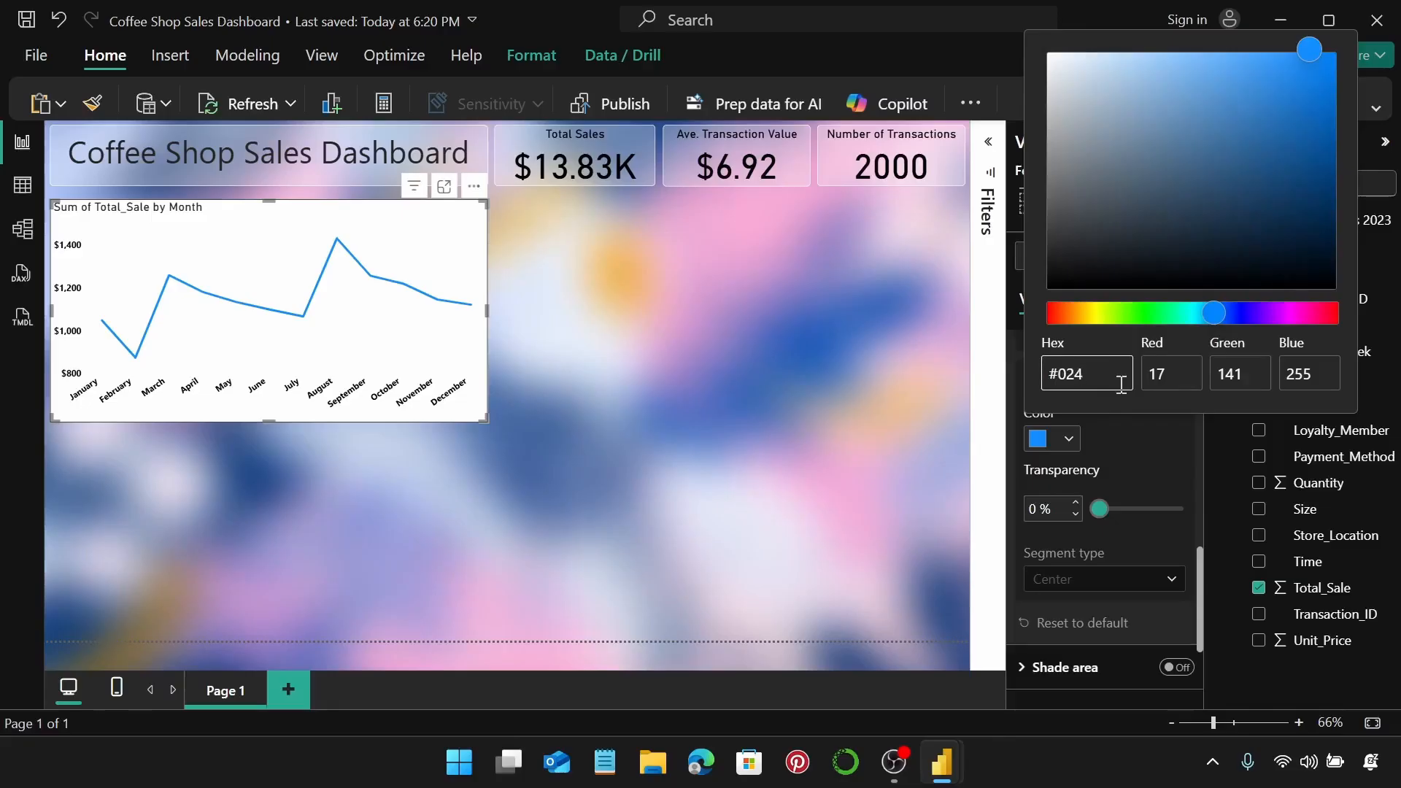
type("#024aaa")
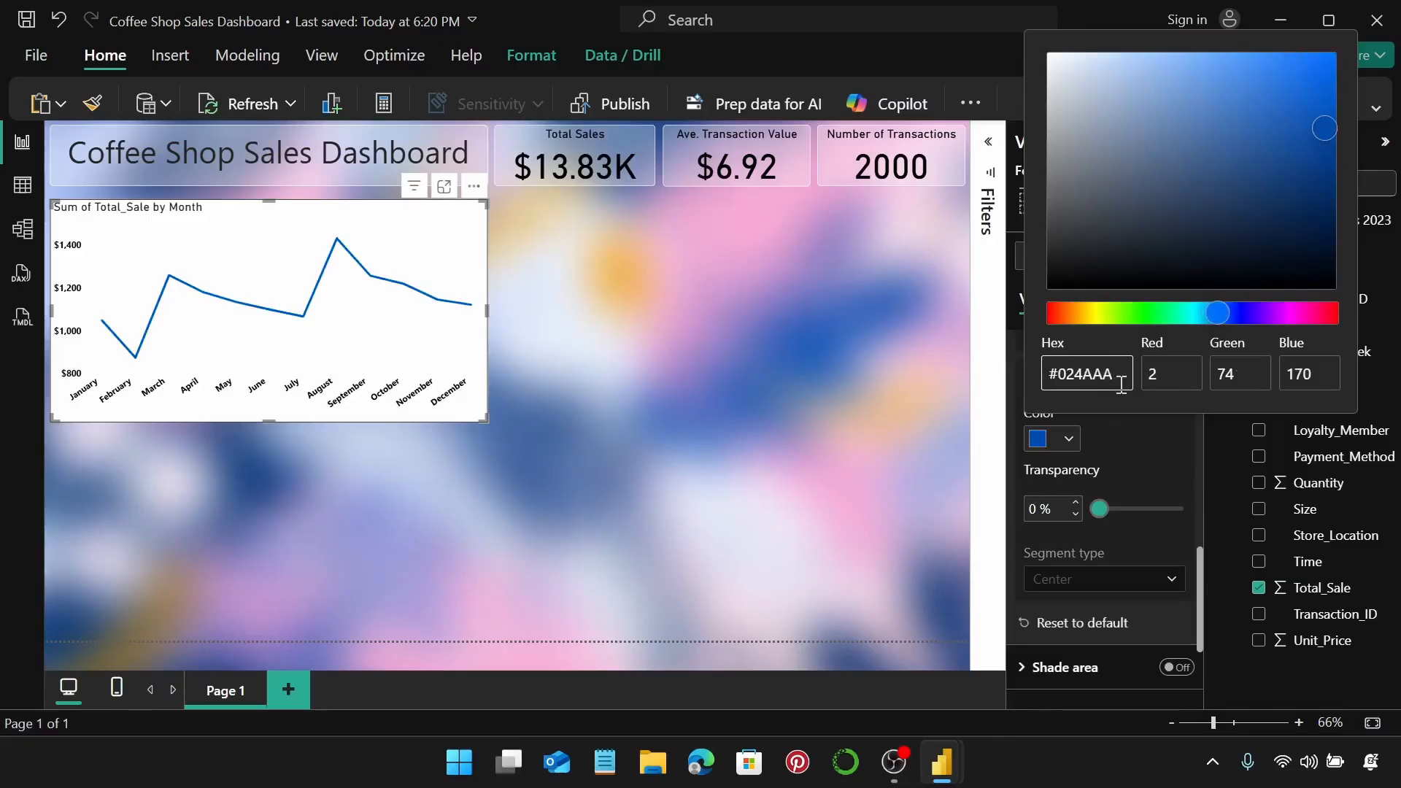
left_click(1152, 443)
scroll(1138, 453, "up", 5)
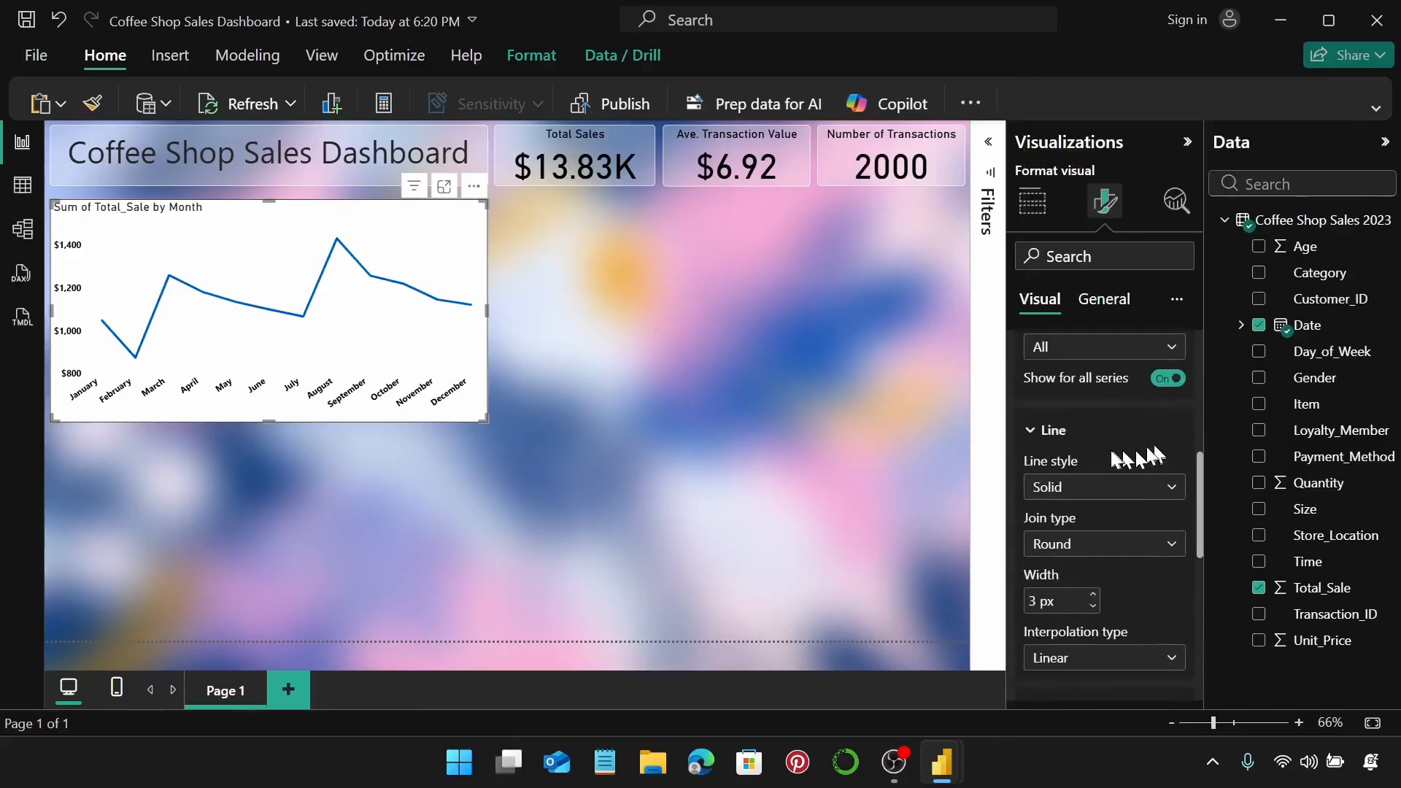
left_click(1101, 456)
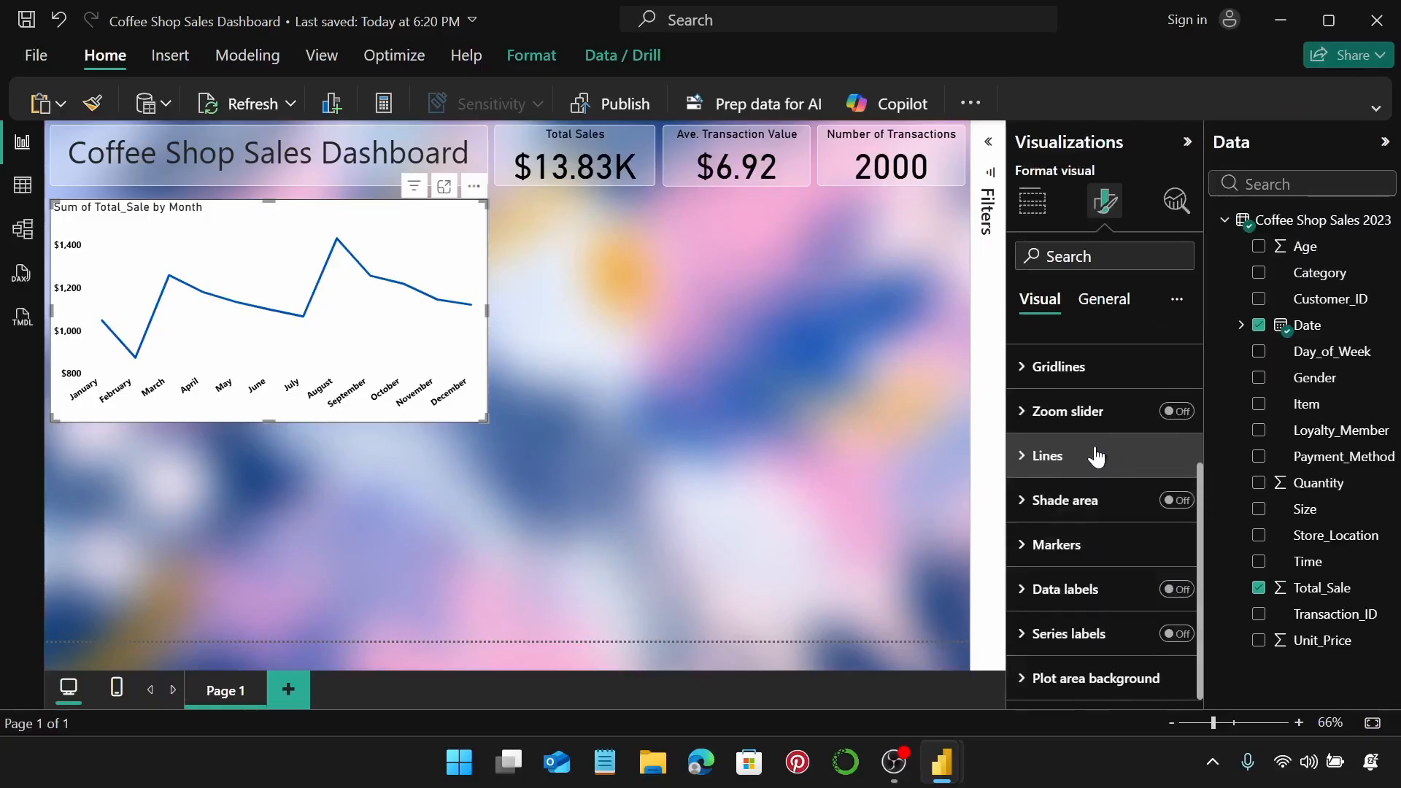
Turn on markers for every monthly data point on the line chart.
left_click(1088, 544)
scroll(1138, 497, "down", 3)
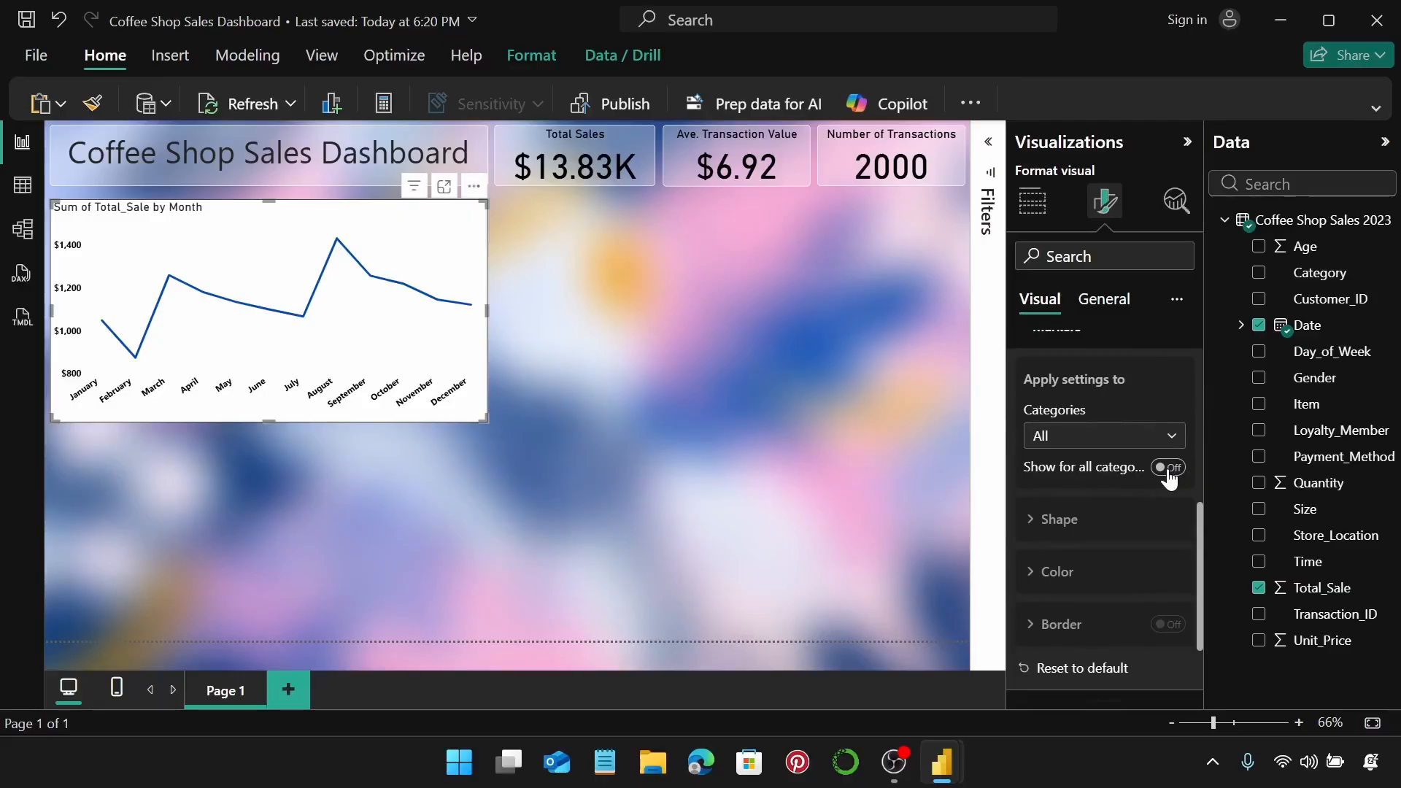
left_click(1167, 468)
scroll(1143, 518, "down", 3)
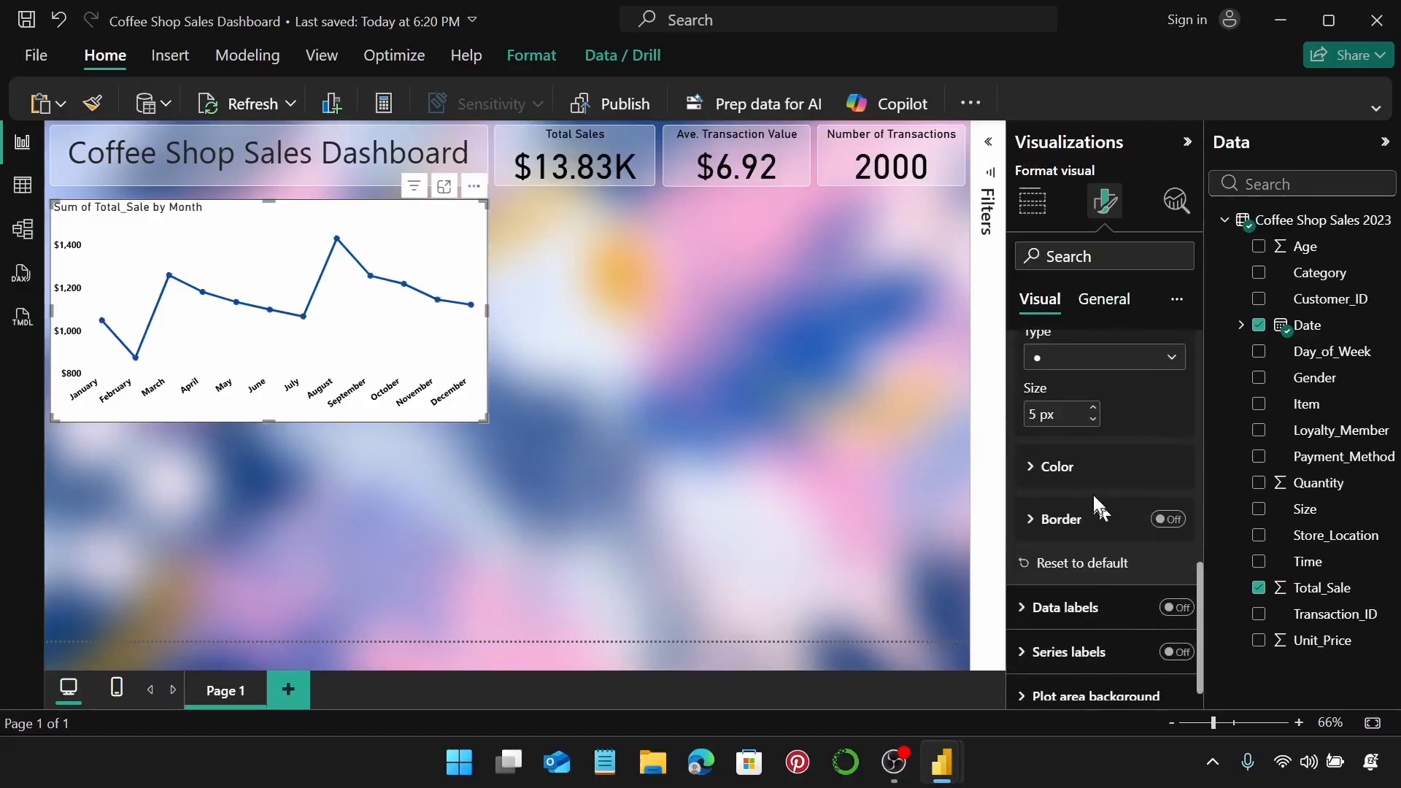
Colour the line chart's markers pink using custom hex #FCA2D2.
left_click(1103, 476)
scroll(1103, 476, "down", 2)
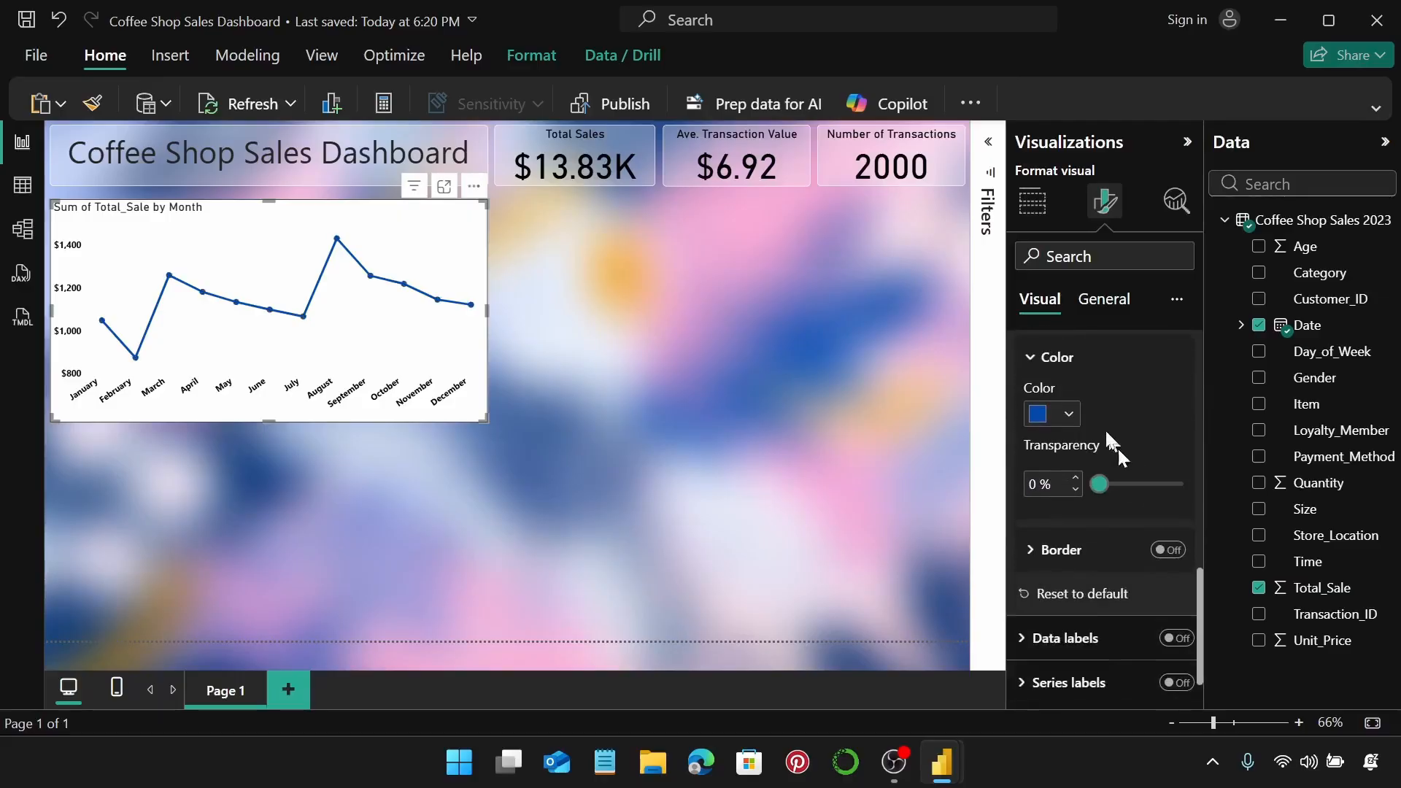
left_click(1065, 412)
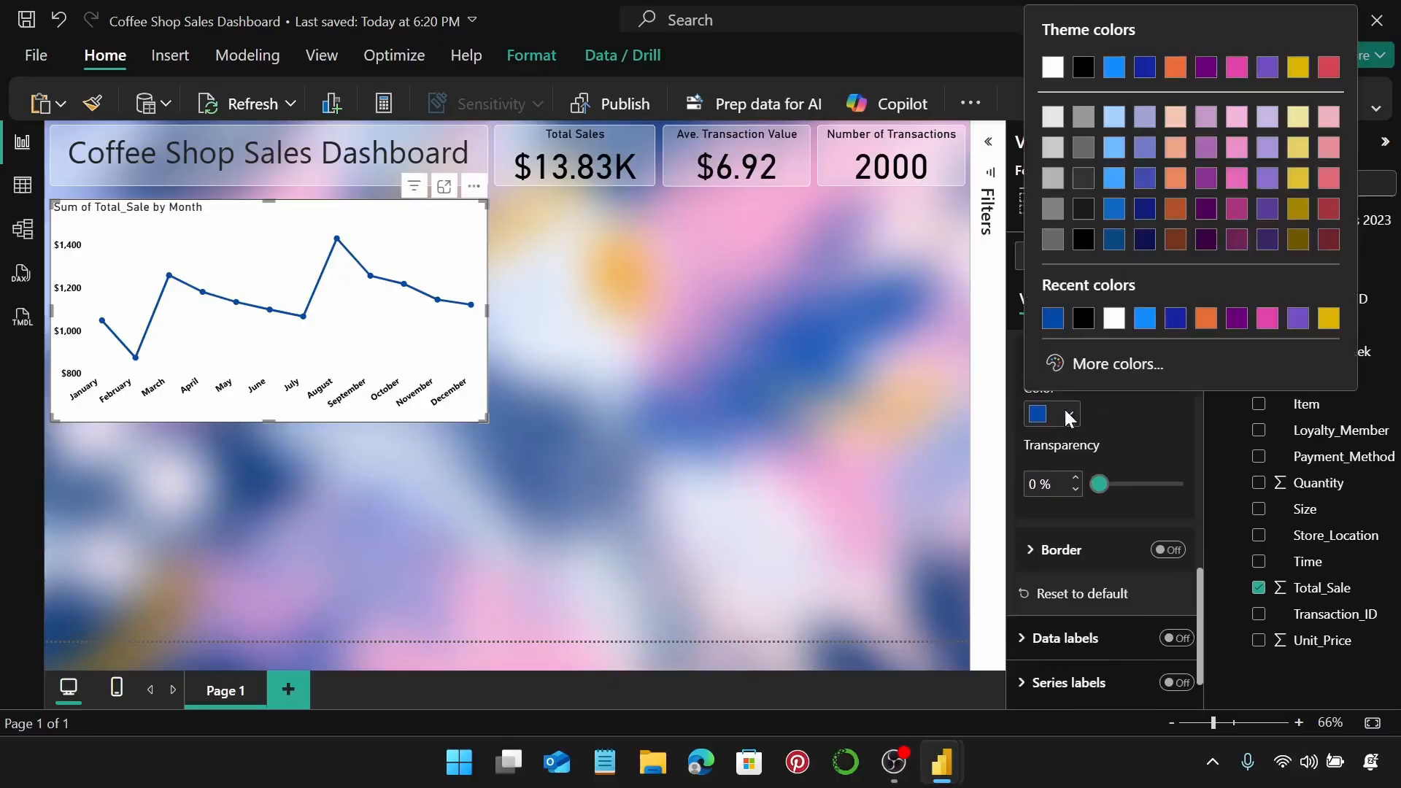
left_click(1108, 365)
left_click(1122, 349)
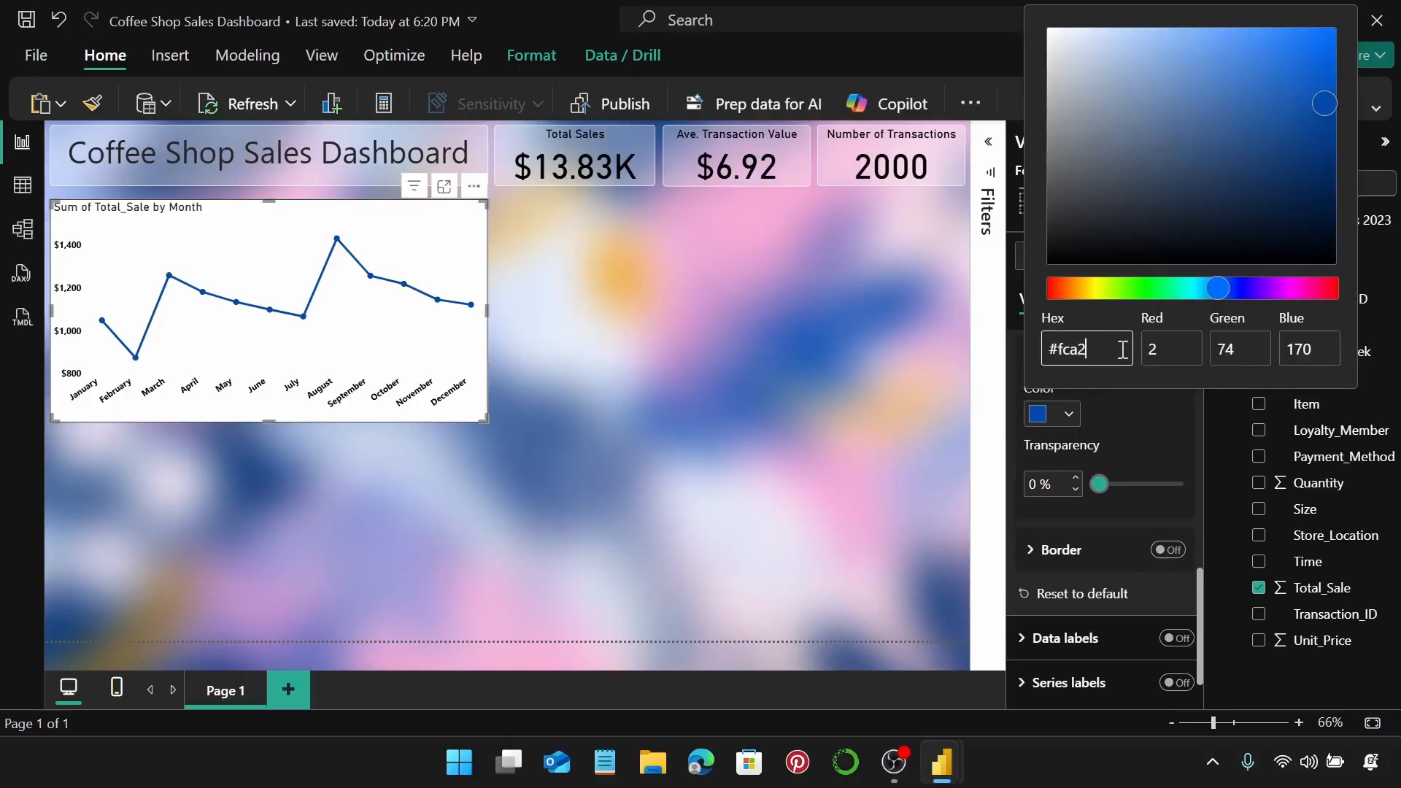
type("#fca2d2")
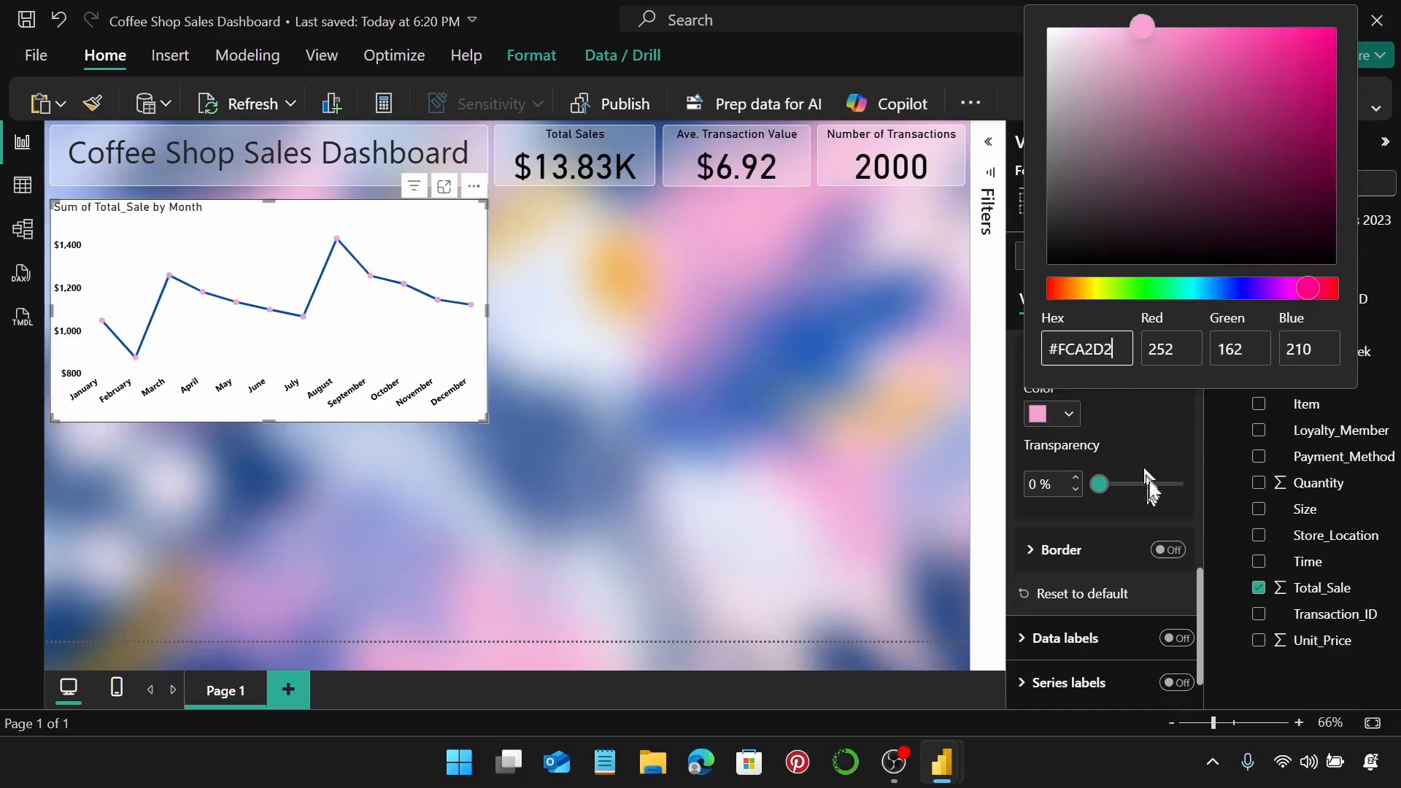
left_click(1150, 429)
scroll(1150, 429, "up", 1)
scroll(1093, 430, "up", 5)
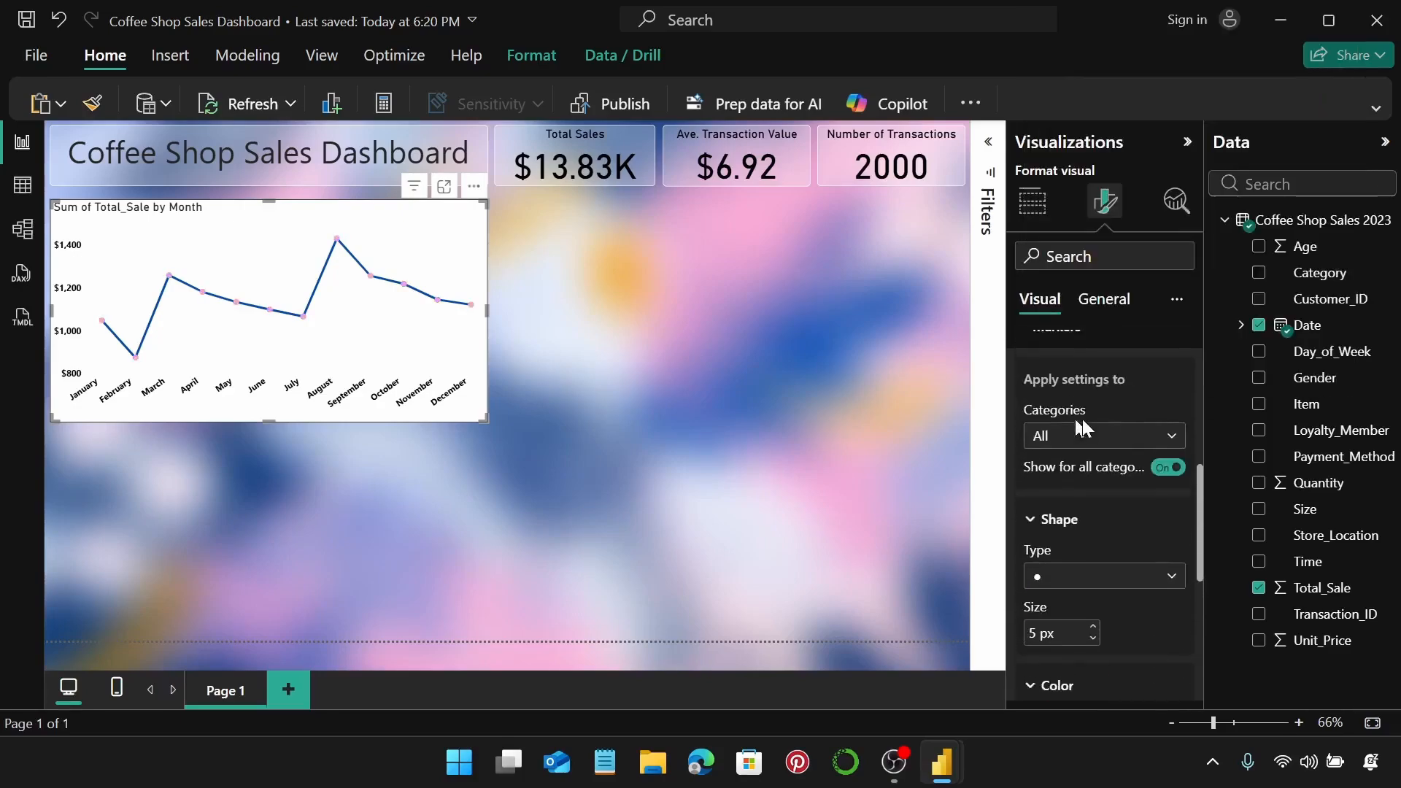
left_click(1087, 430)
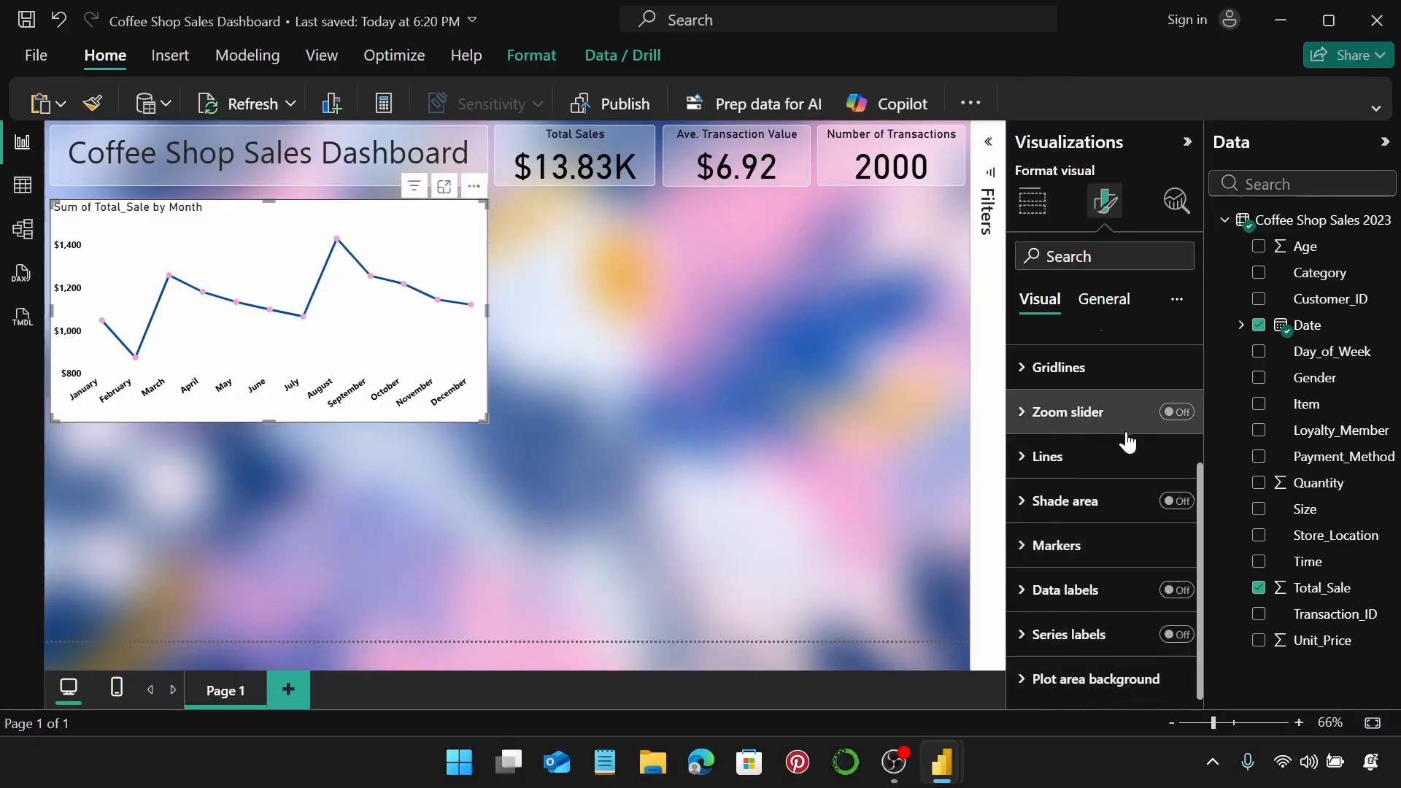
scroll(1127, 442, "up", 3)
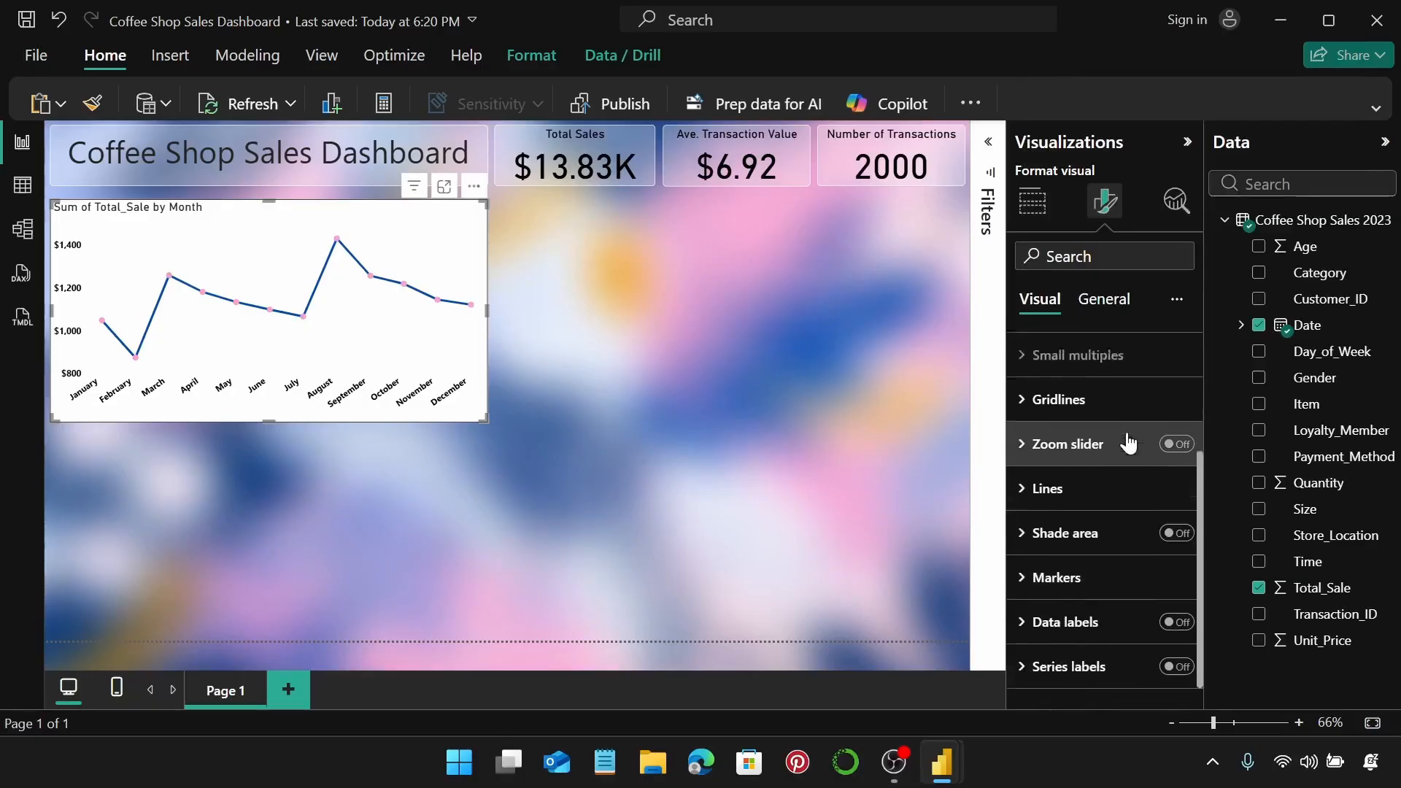
Resize the line chart to height 285 and width 430.
left_click(1106, 300)
left_click(1103, 353)
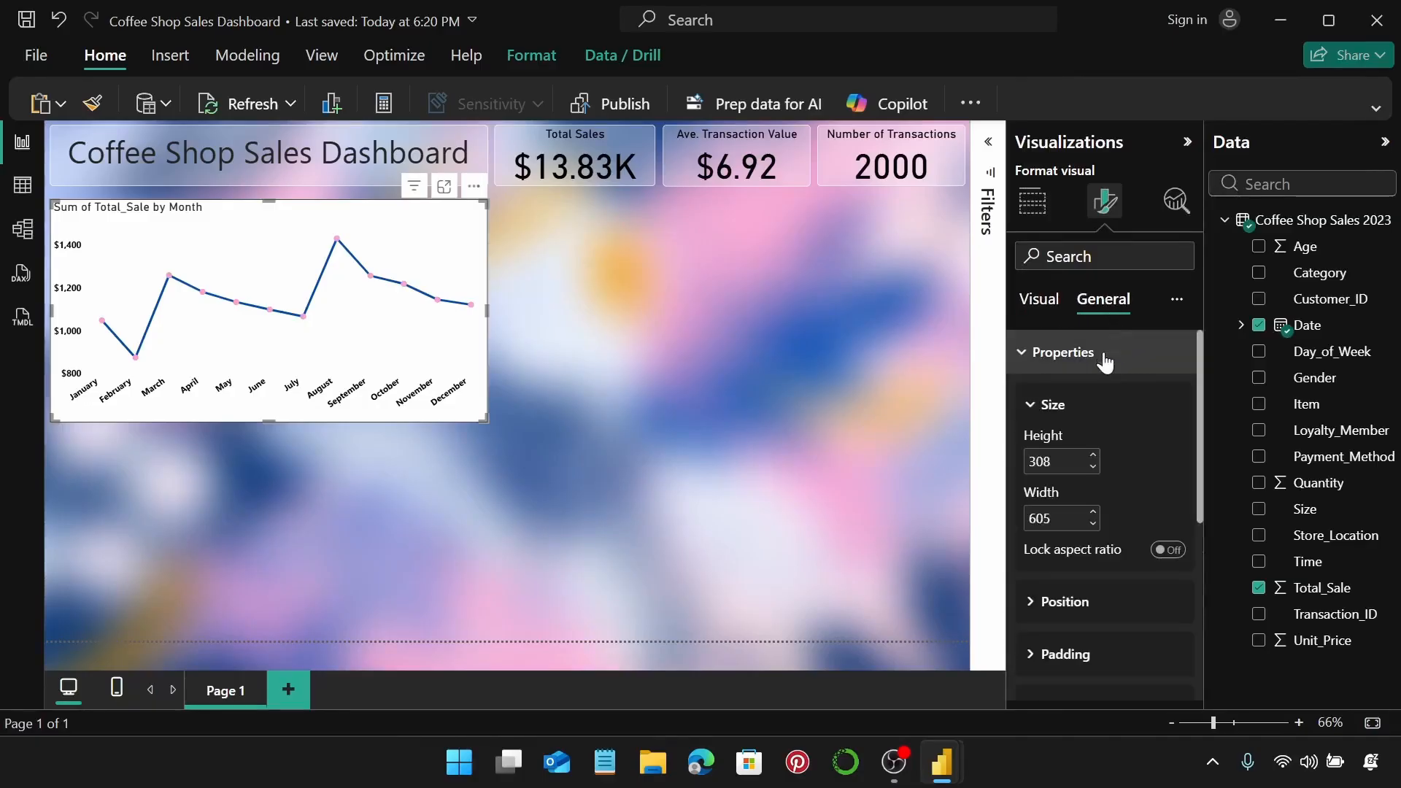
left_click(1068, 463)
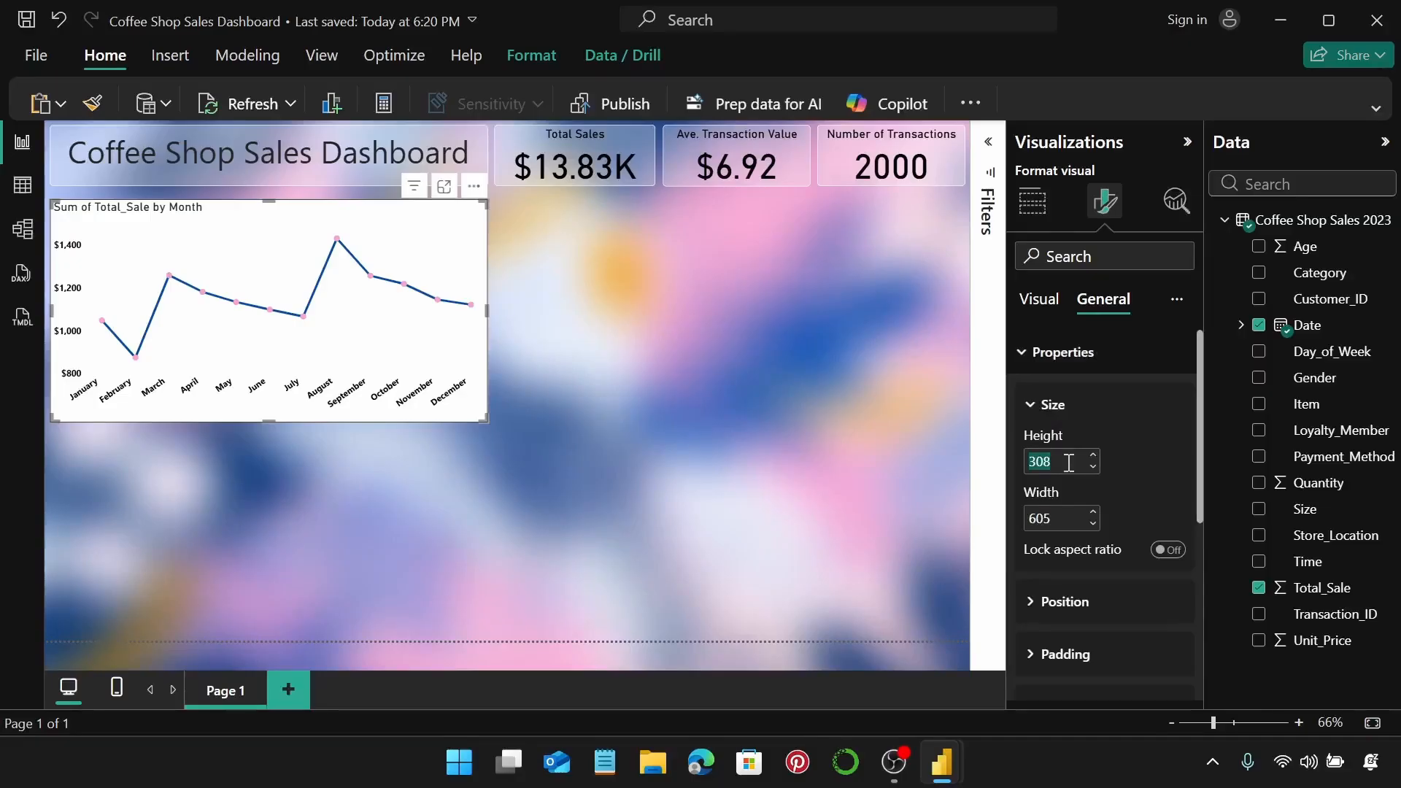
type("285")
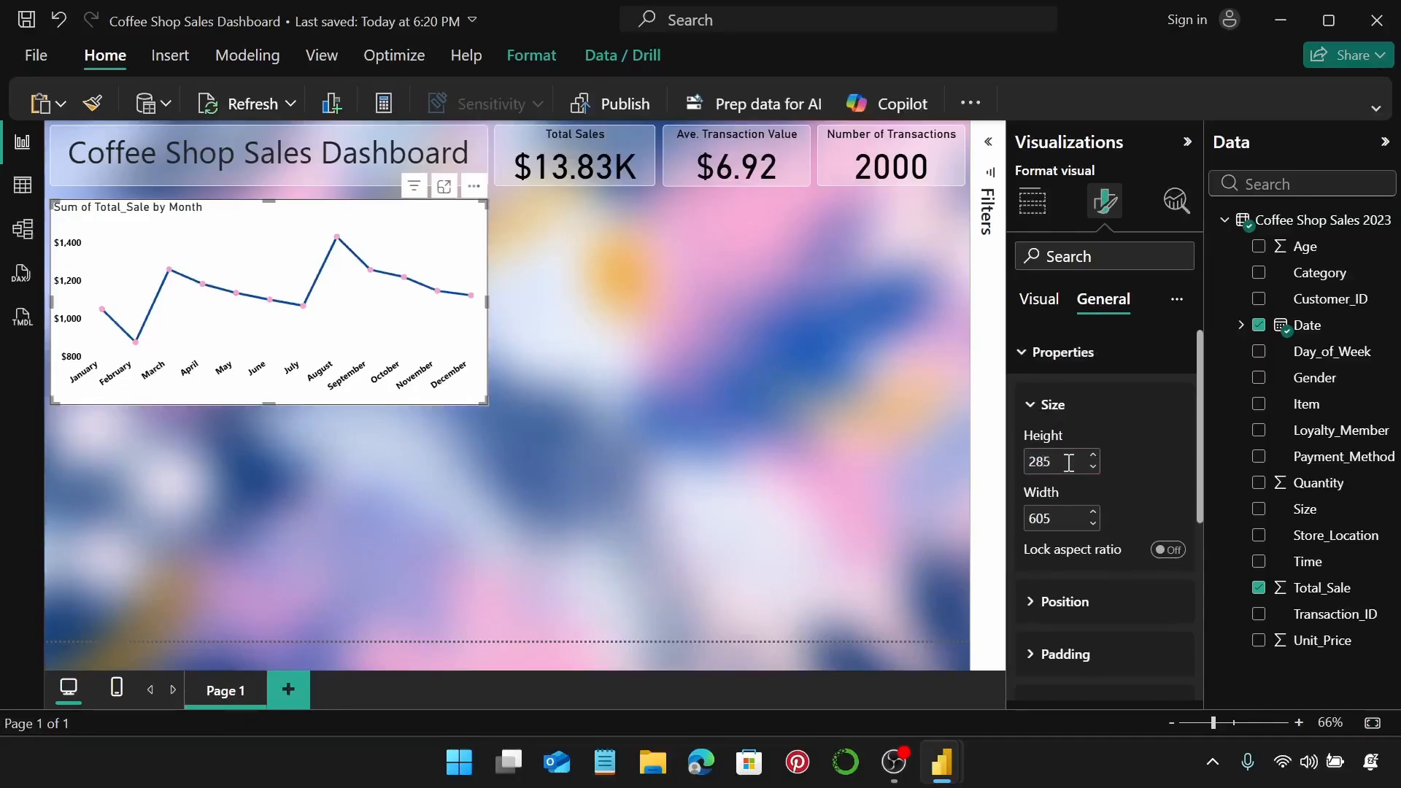
left_click(1060, 522)
type("430")
left_click(1107, 362)
Retitle the chart 'Sales Trend' with black, centred title text.
left_click(1087, 403)
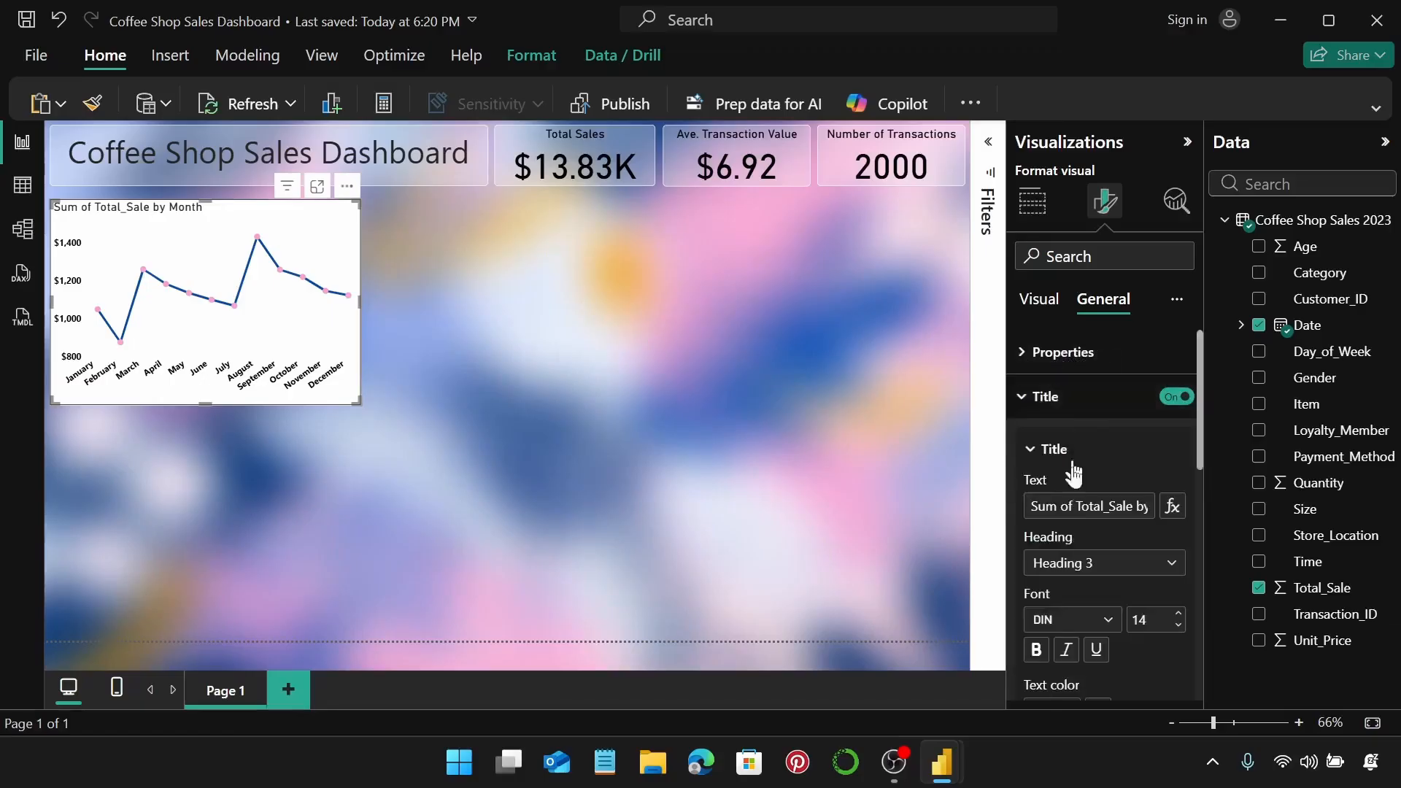
left_click(1084, 507)
key("ctrl+a")
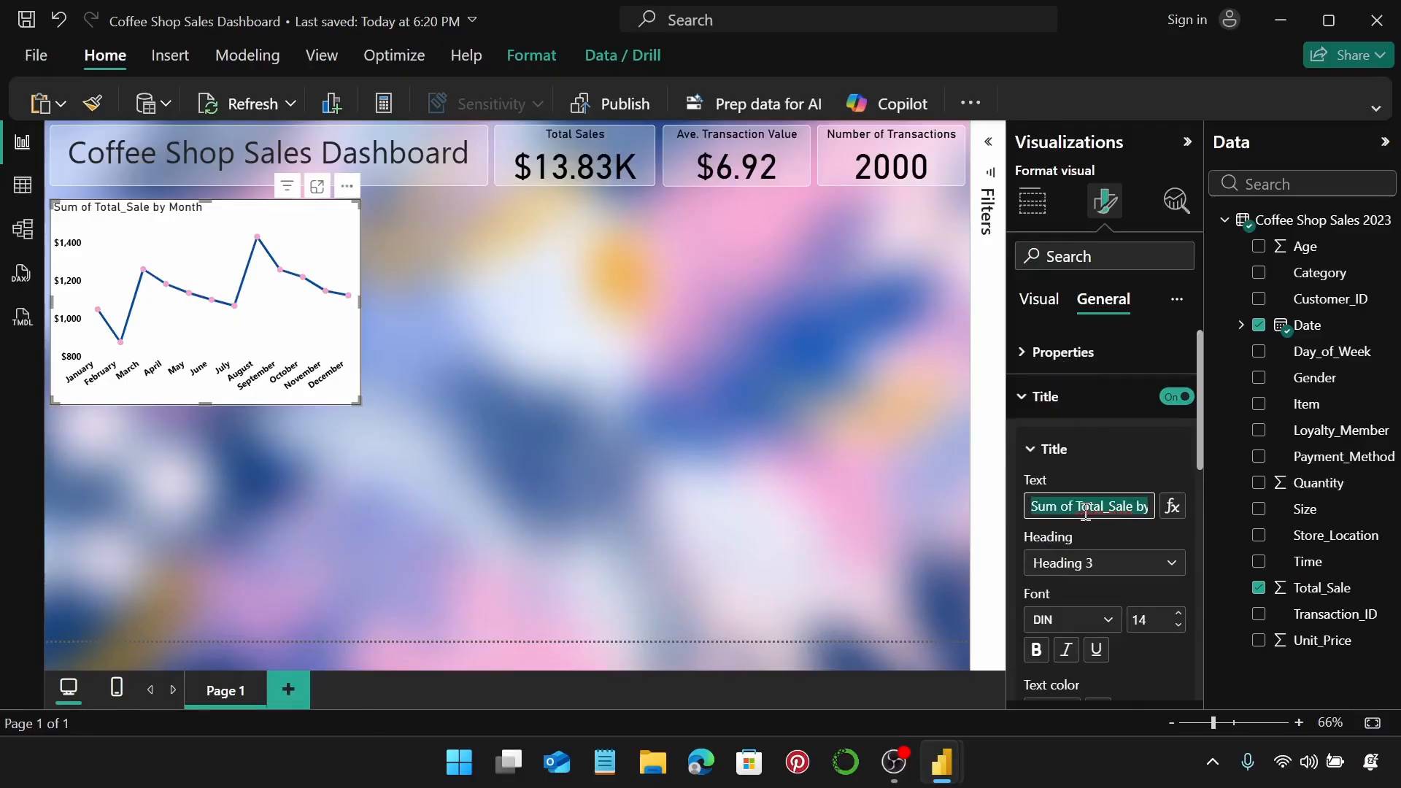
type("Sales Trend")
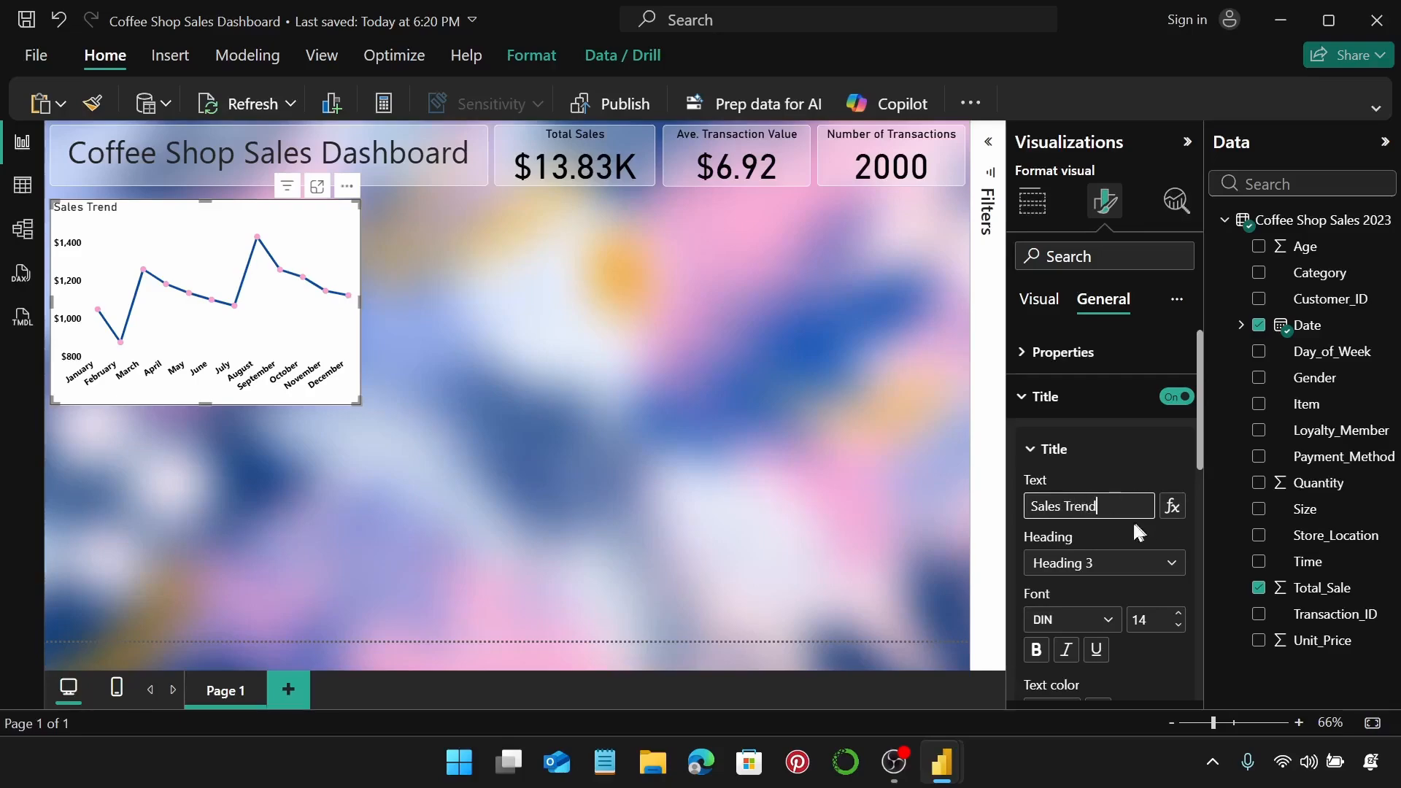
scroll(1132, 518, "down", 3)
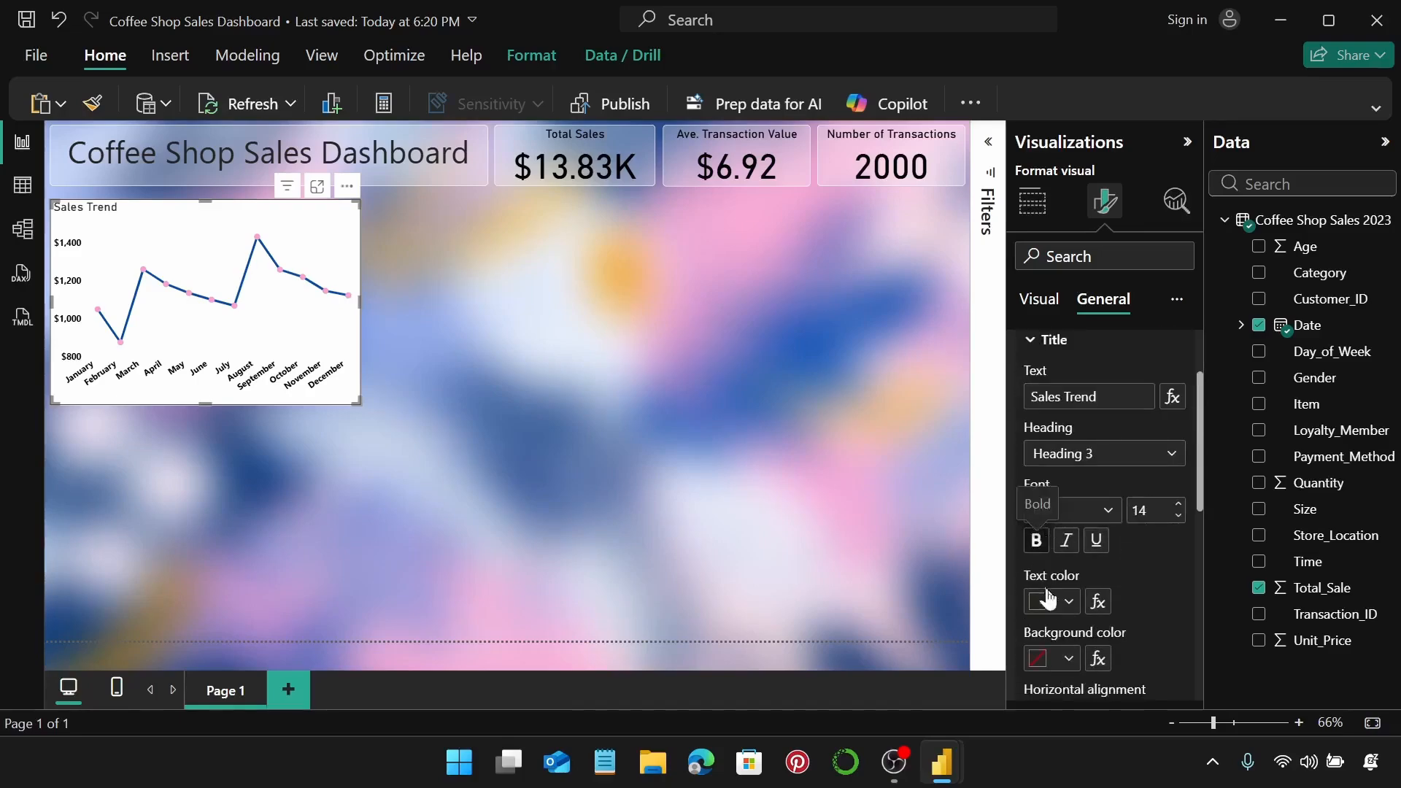
left_click(1052, 602)
left_click(1114, 506)
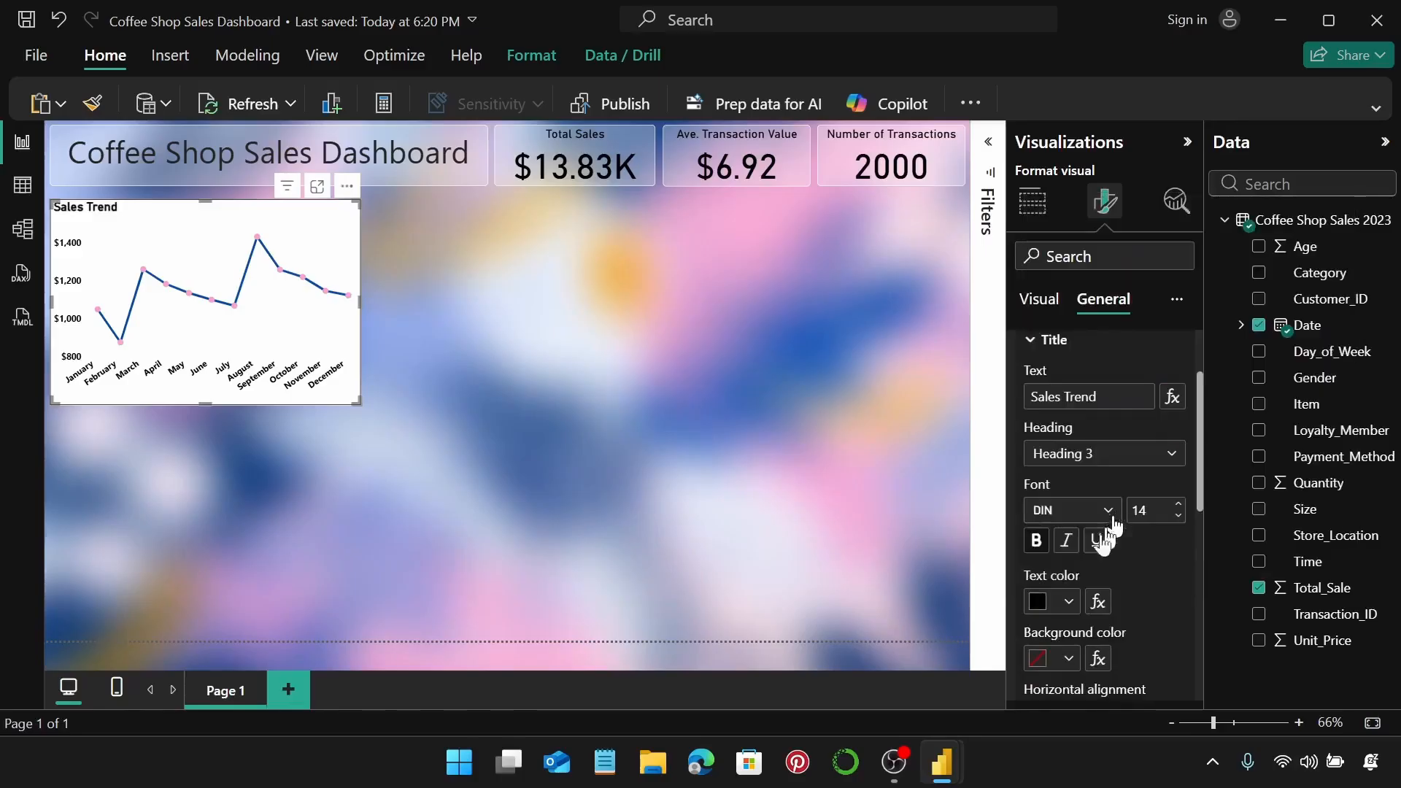
scroll(1148, 598, "down", 3)
scroll(1148, 599, "up", 4)
scroll(1147, 597, "down", 4)
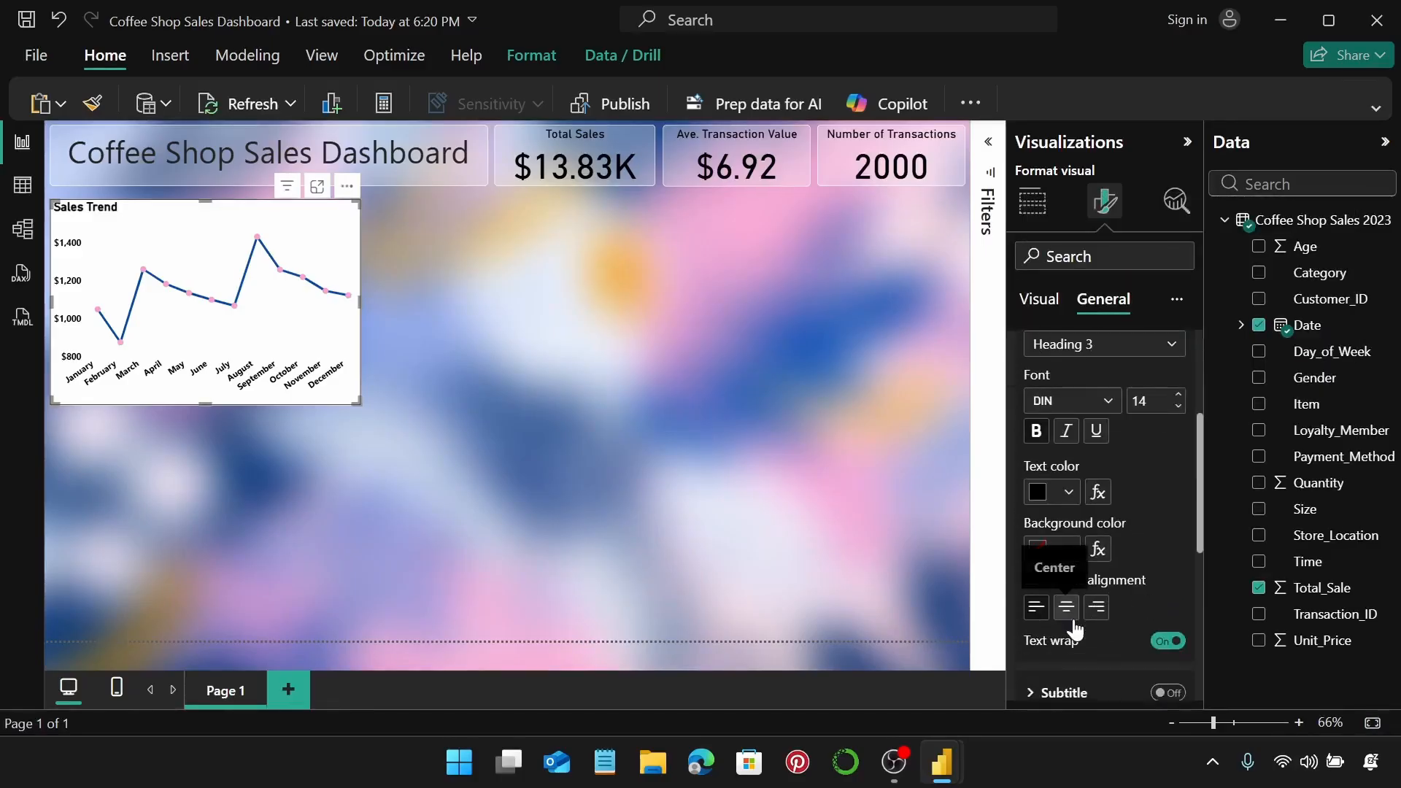
left_click(1065, 607)
scroll(1163, 565, "up", 5)
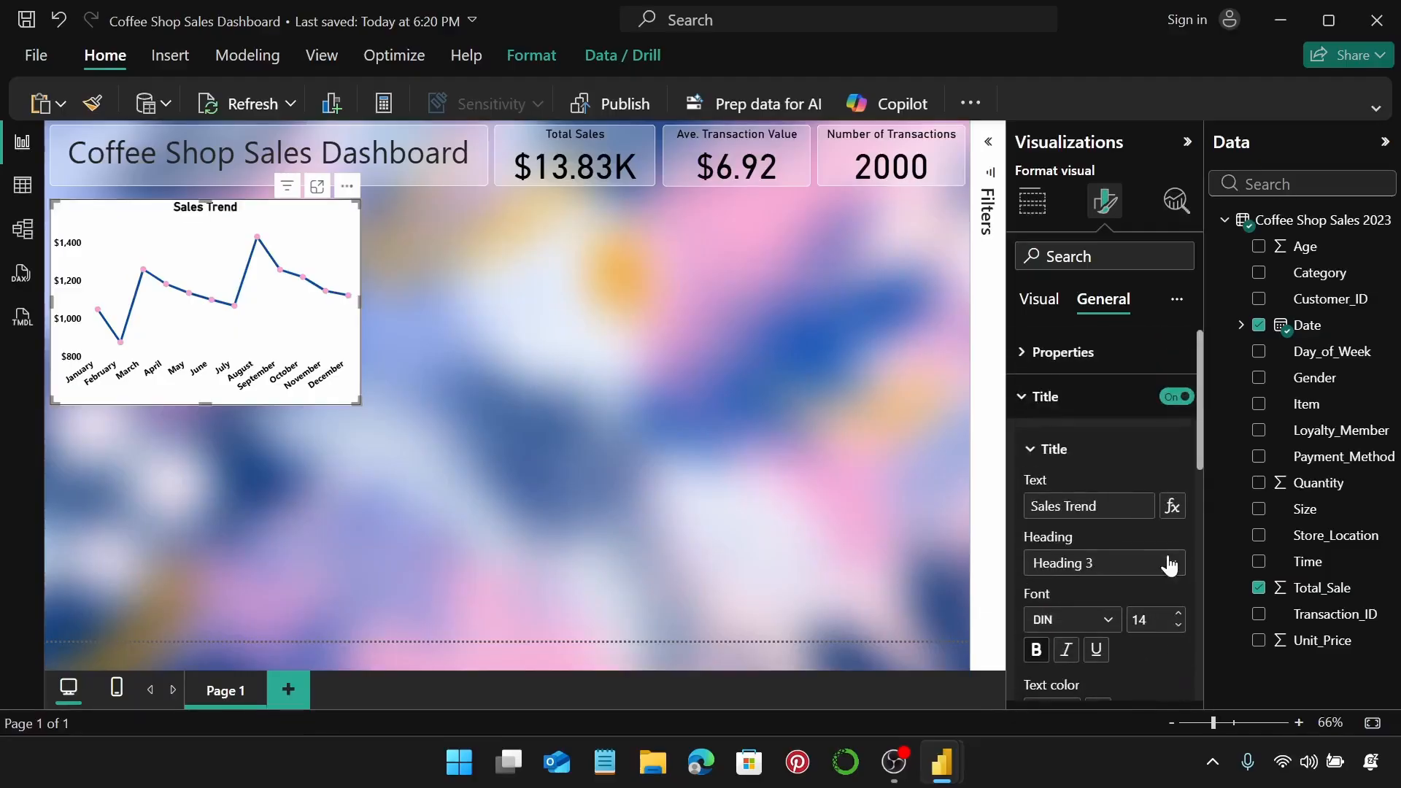
left_click(1084, 414)
left_click(1080, 449)
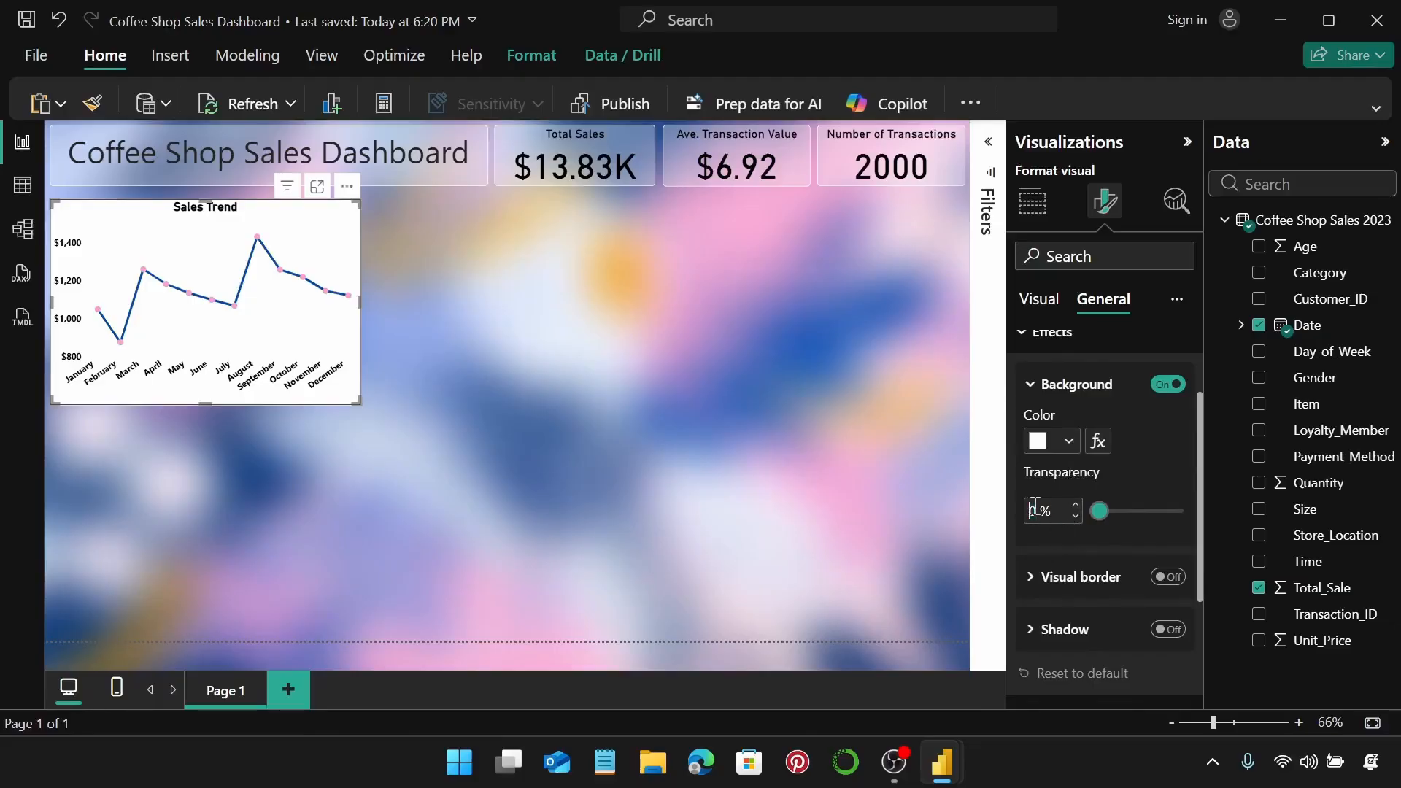
Set the Sales Trend chart's background transparency to 70%.
type("70")
key("Return")
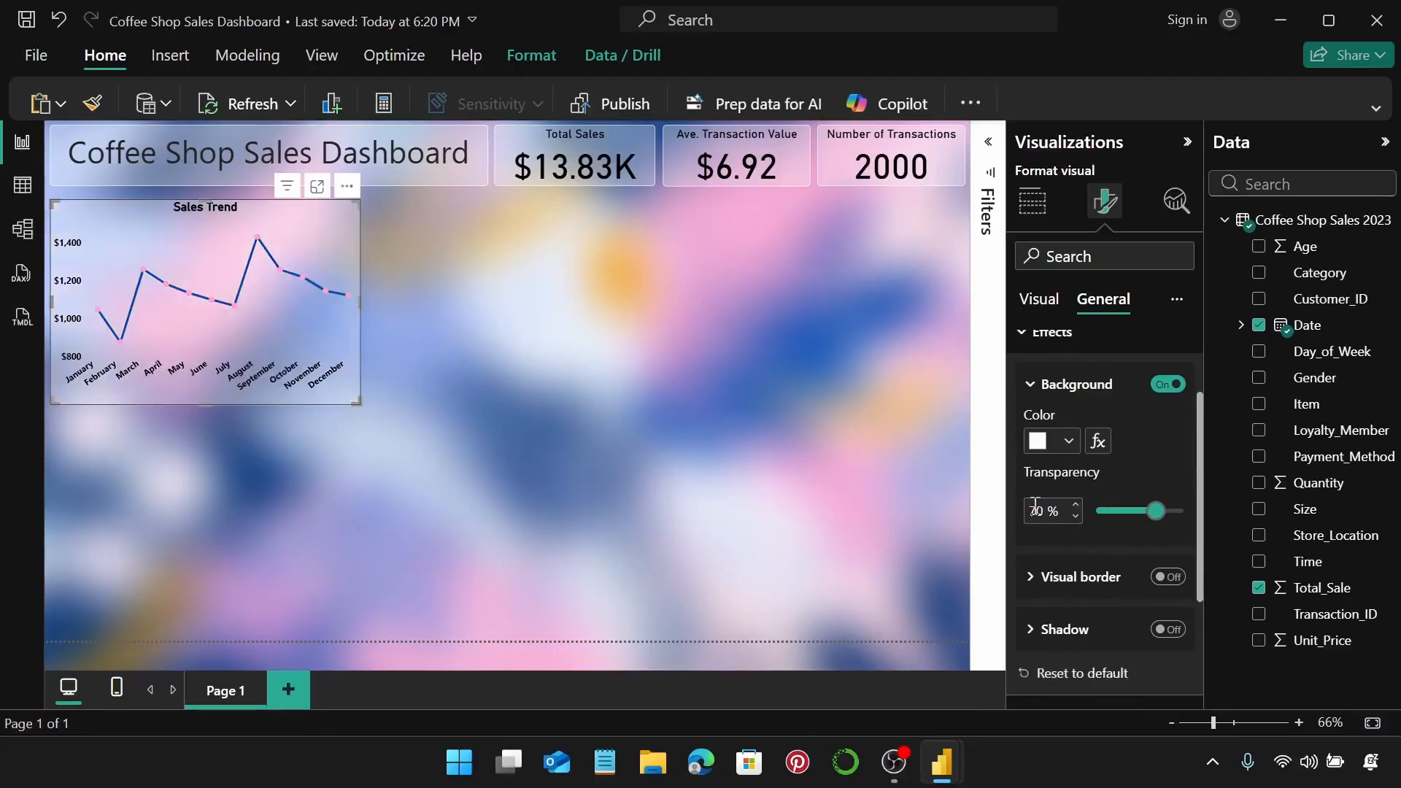
scroll(1094, 511, "down", 3)
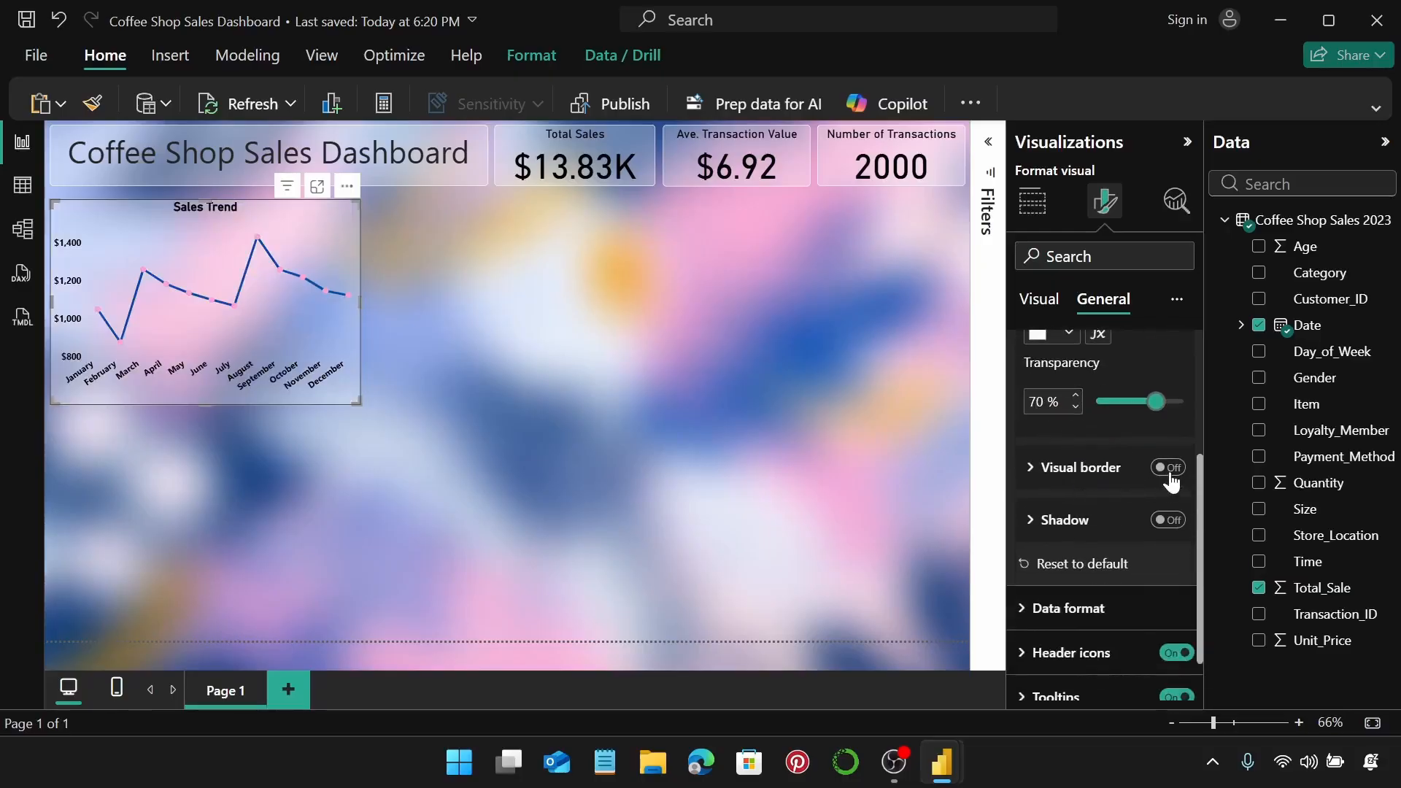
Add a white visual border with 5 px rounded corners to the chart.
left_click(1168, 469)
left_click(1095, 467)
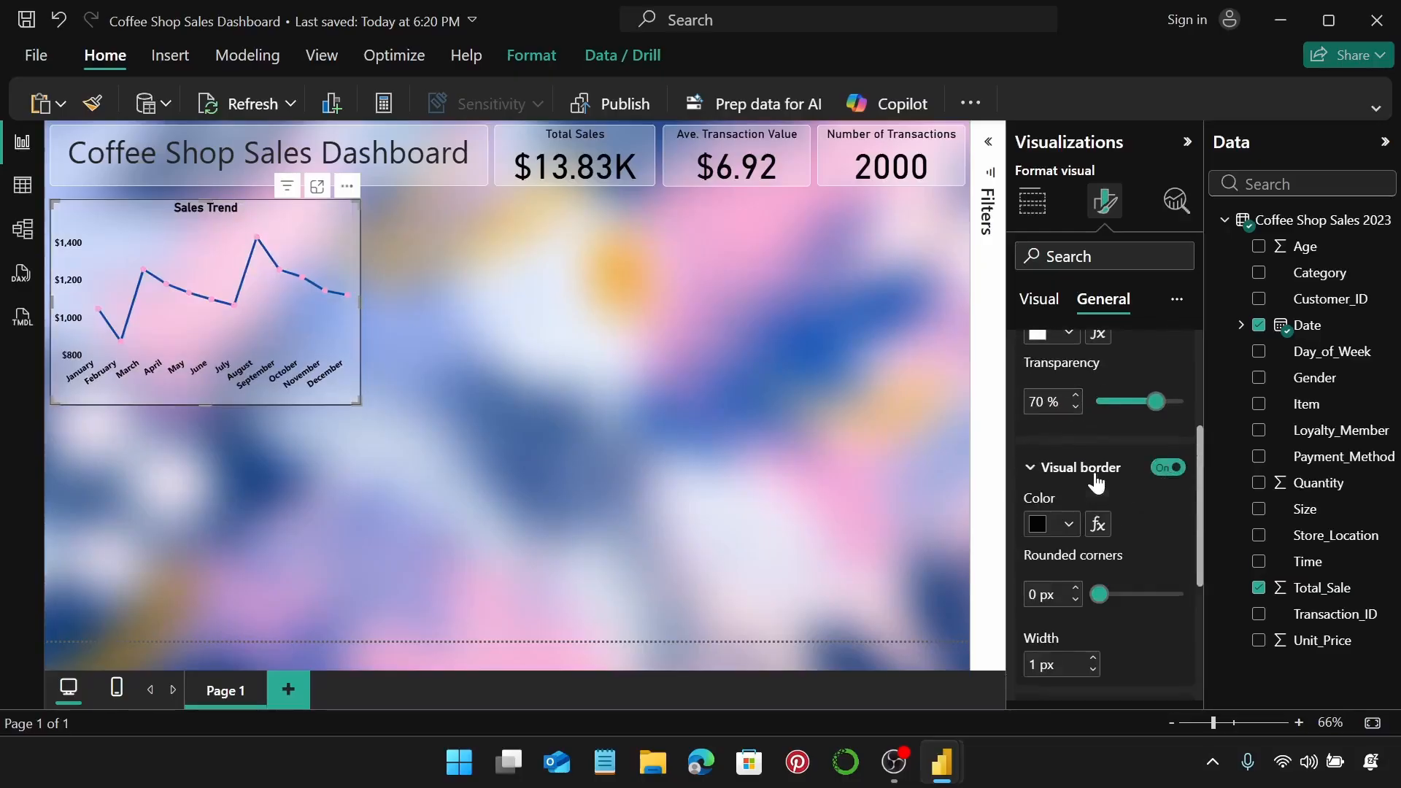
scroll(1096, 483, "down", 2)
left_click(1070, 414)
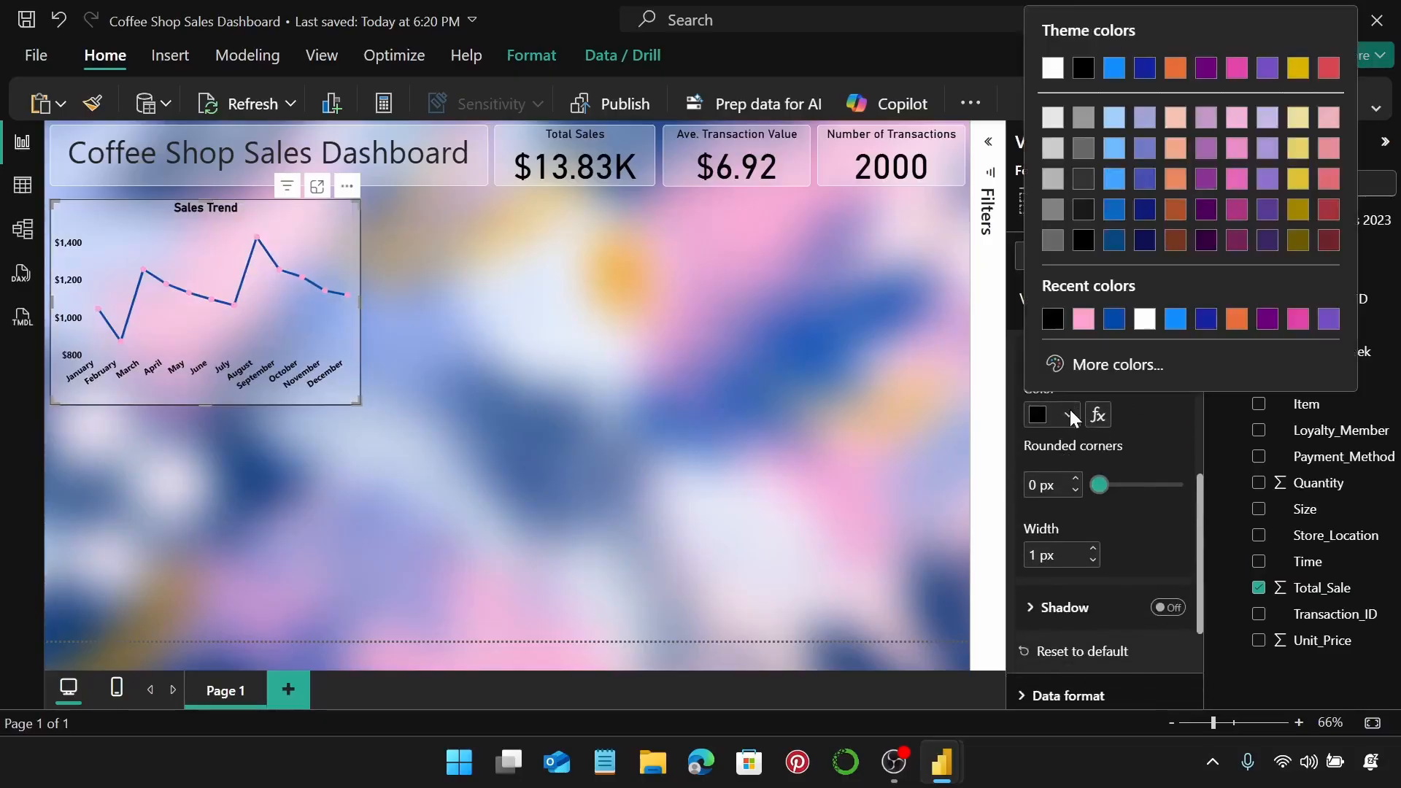
left_click(1148, 323)
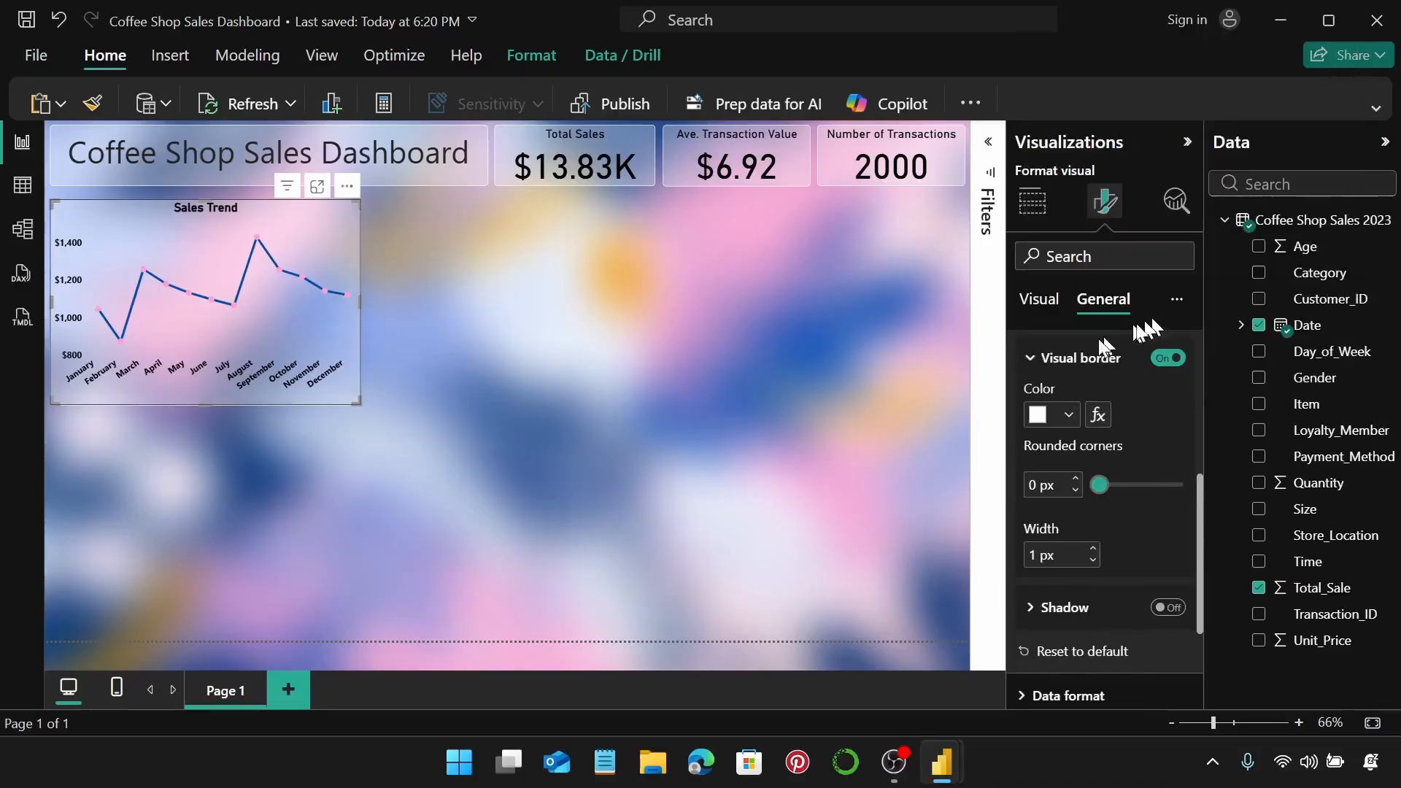
left_click(1074, 480)
left_click(1074, 479)
left_click(1074, 479)
left_click(1074, 479)
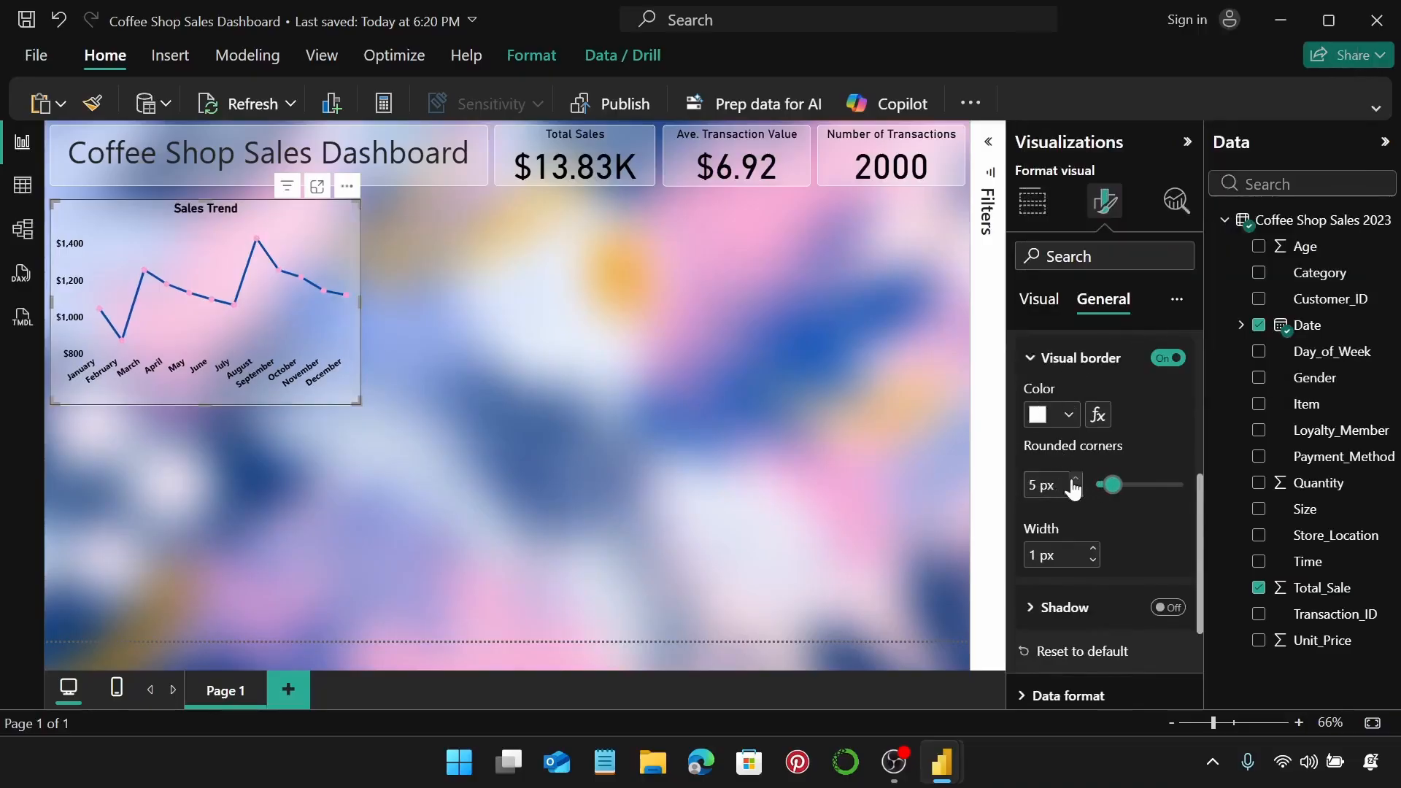
left_click(467, 321)
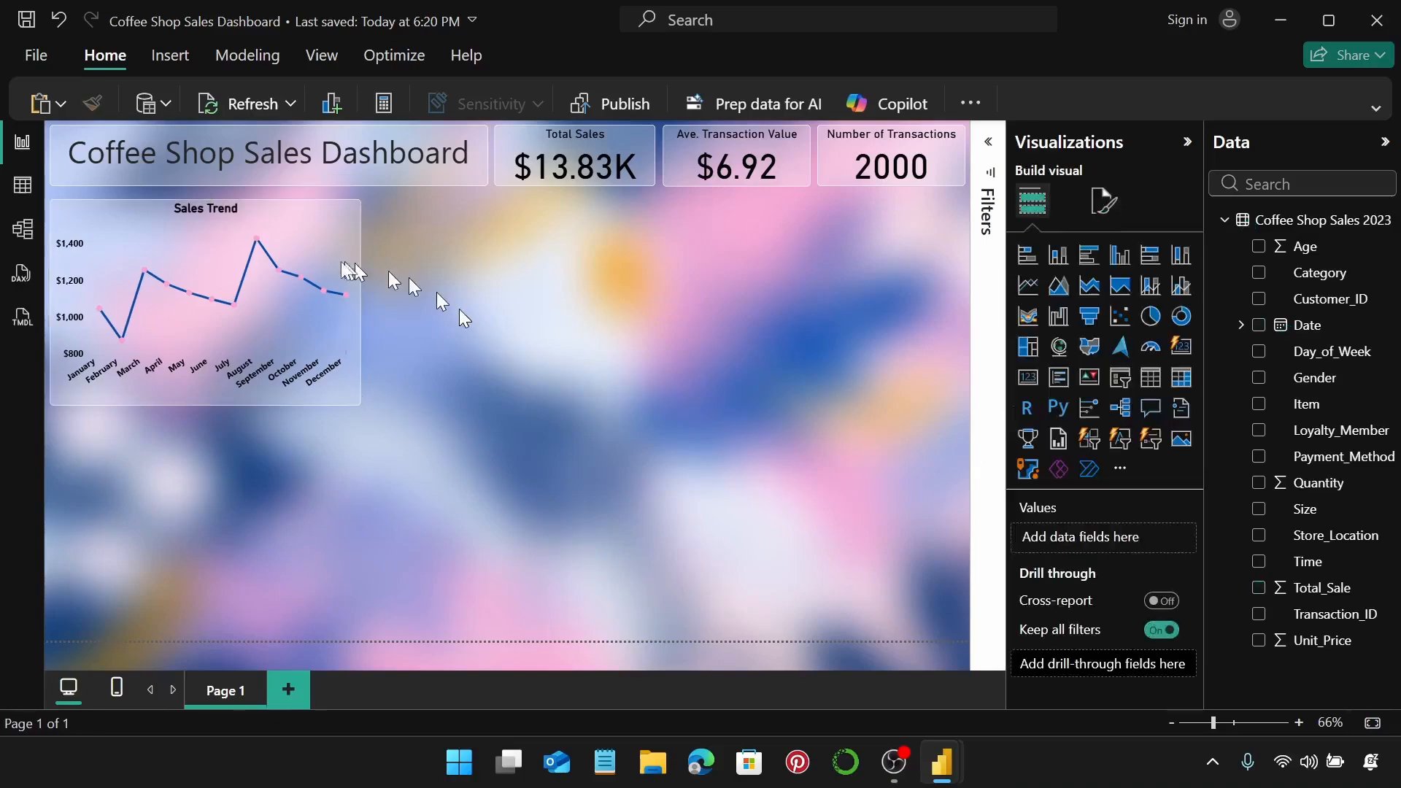
Move the Sales Trend chart up just beneath the title, then add a stacked column chart.
left_click(335, 208)
left_click_drag(331, 208, 332, 206)
key("Down")
key("Down")
key("Down")
key("Down")
key("Down")
key("Down")
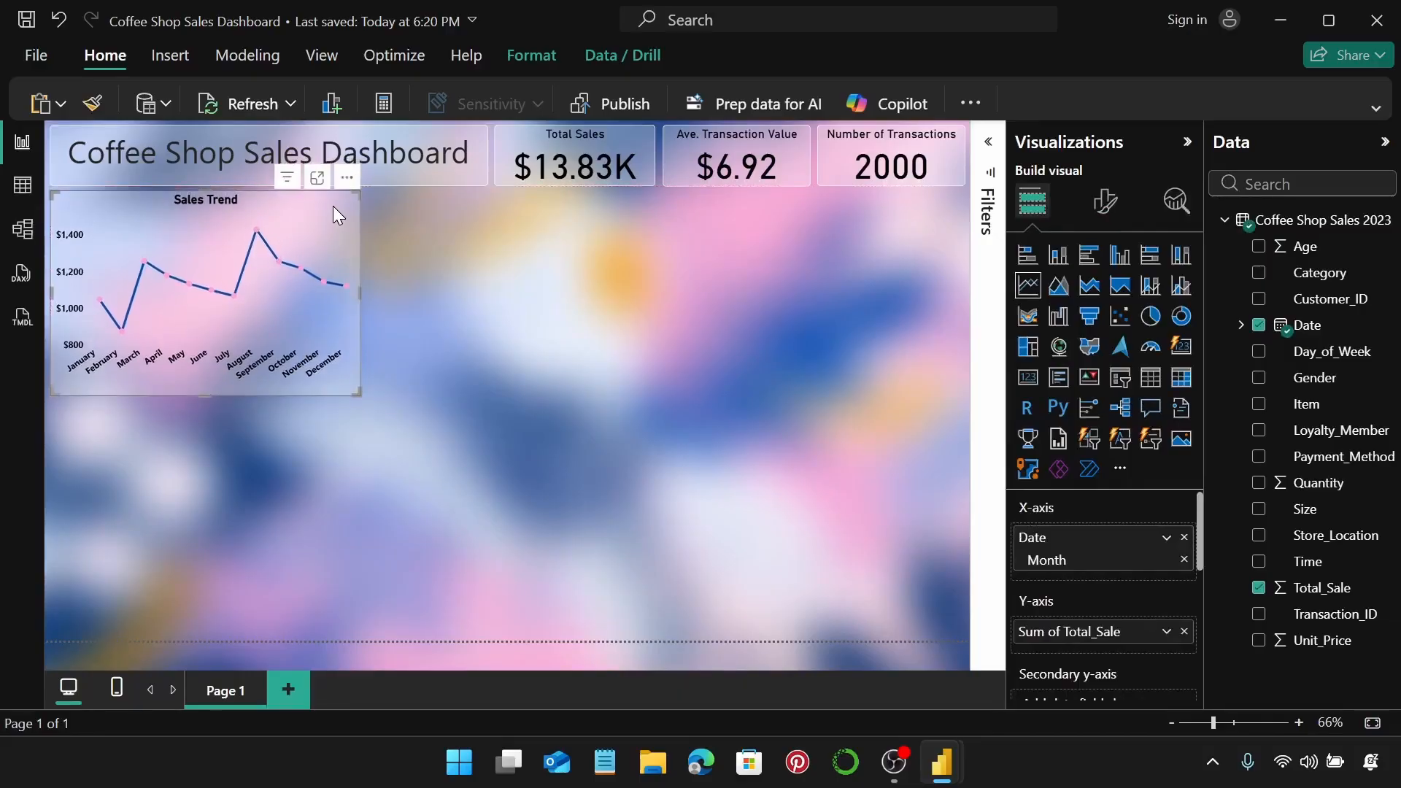
key("Down")
key("Down")
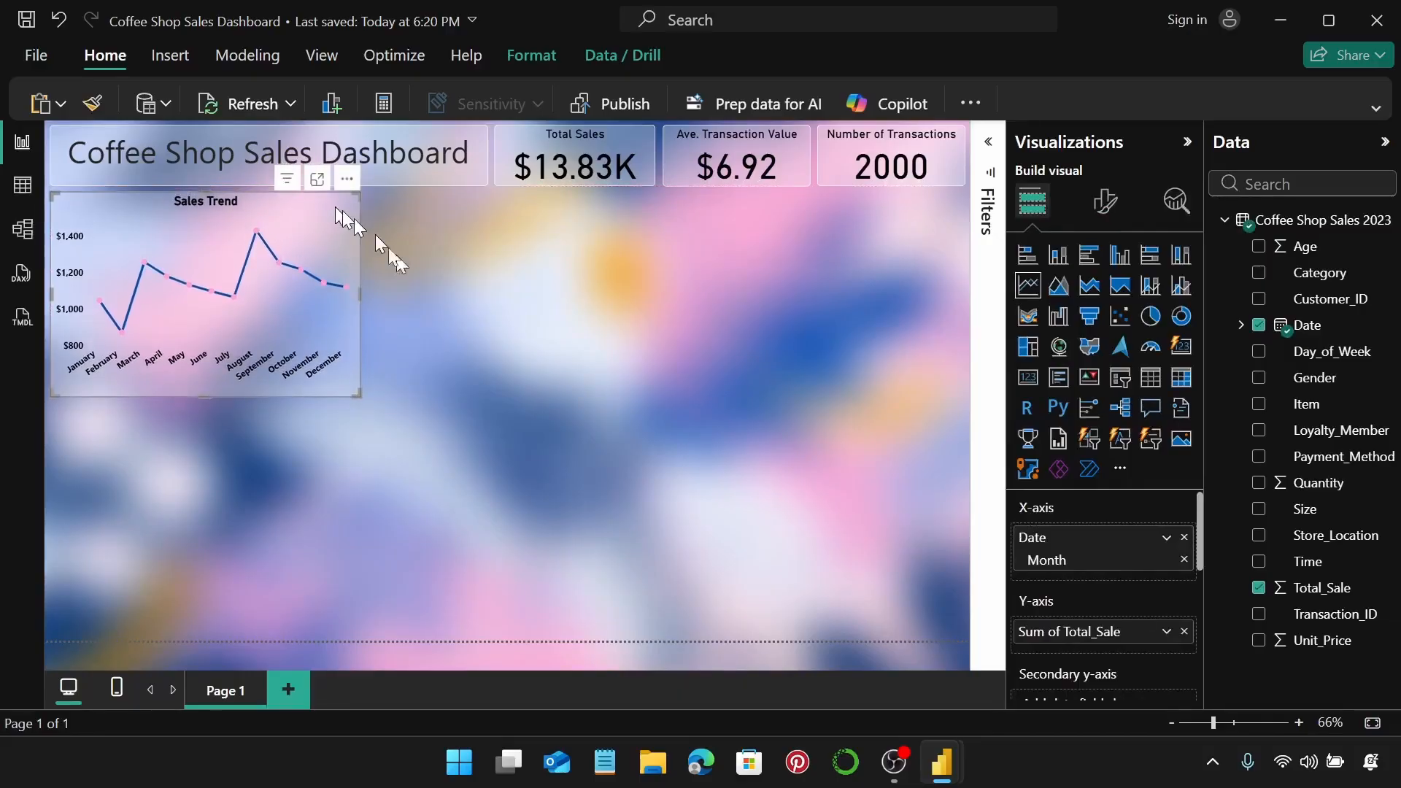
left_click(417, 283)
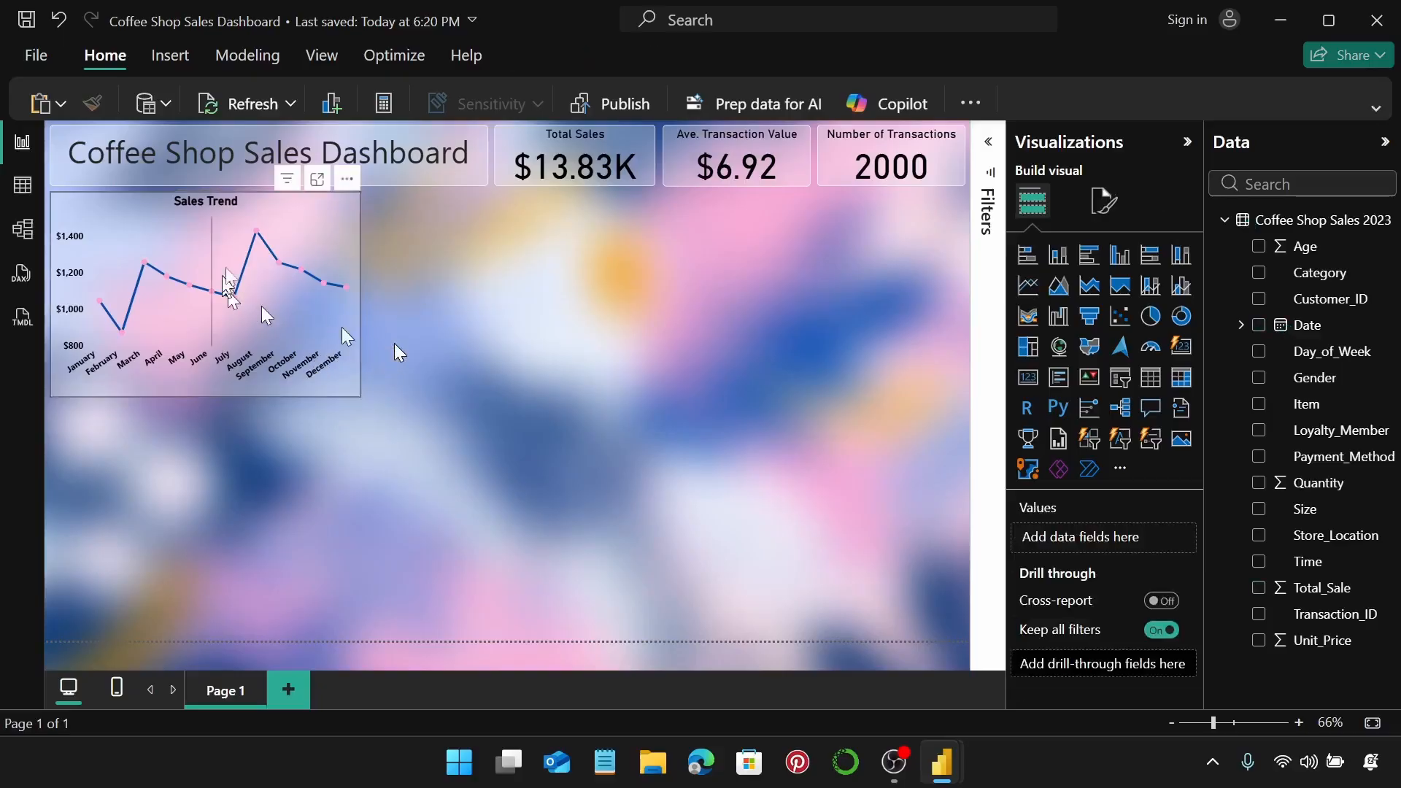
mouse_move(261, 232)
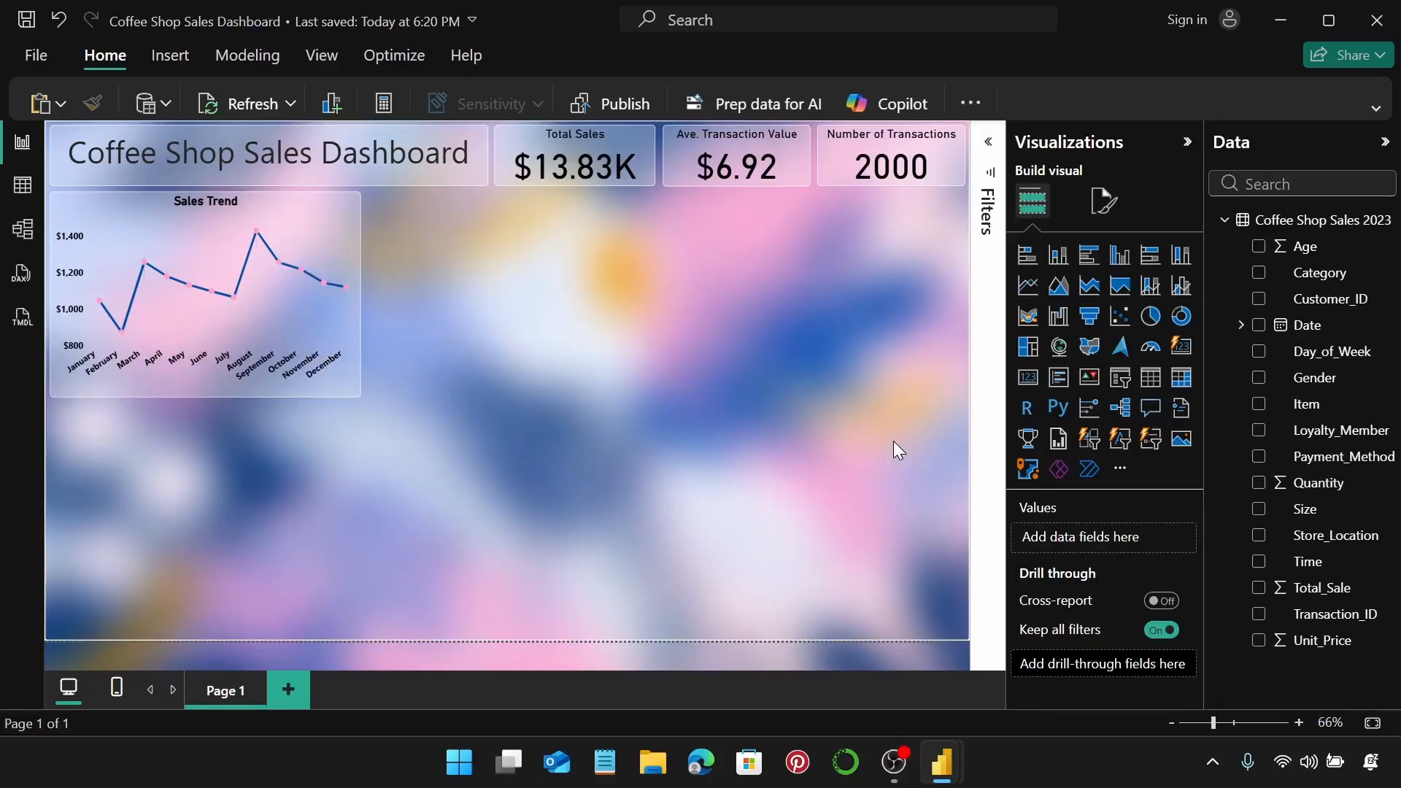
left_click(1057, 257)
Place the column chart beside Sales Trend, plotting Total_Sale by Store_Location.
left_click_drag(123, 454, 447, 229)
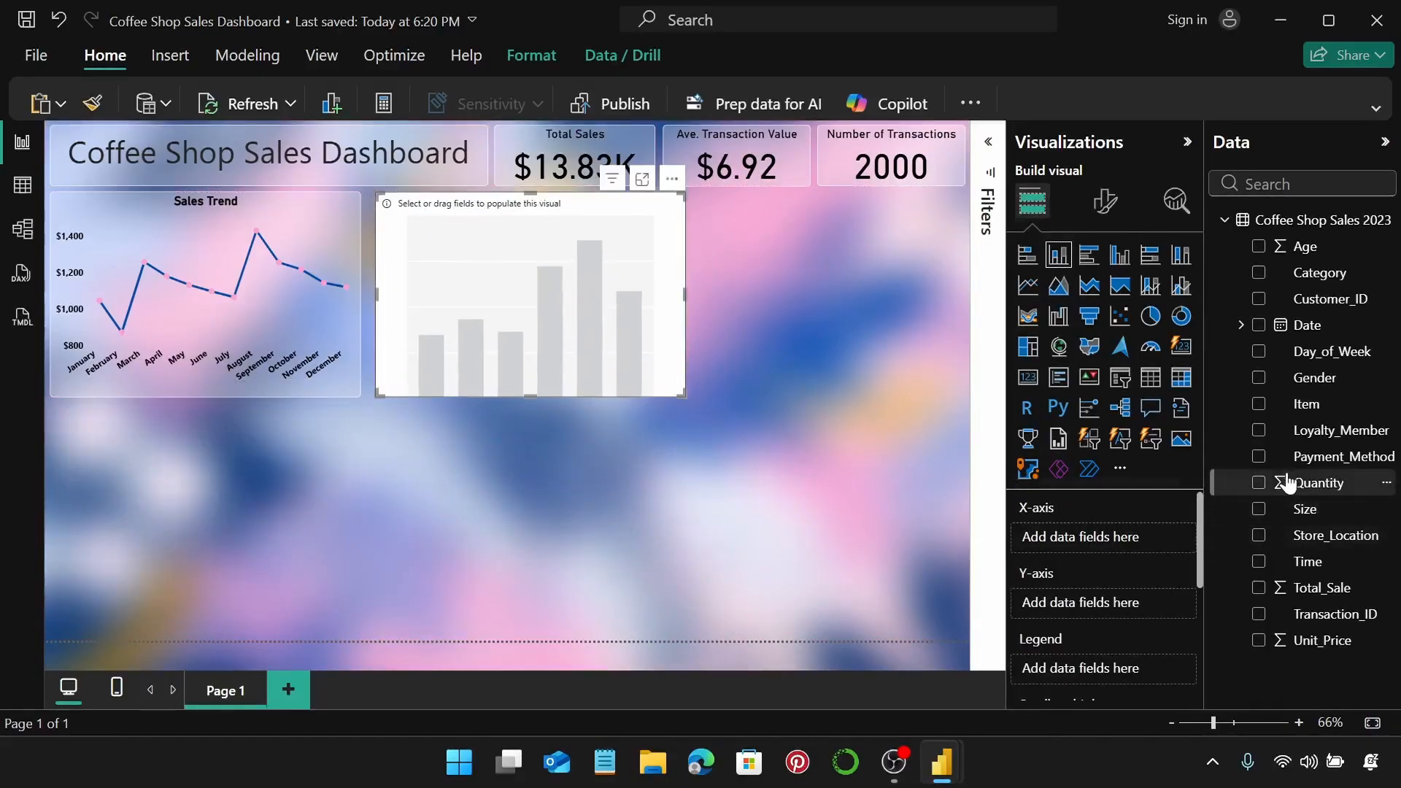
left_click_drag(1322, 535, 1092, 544)
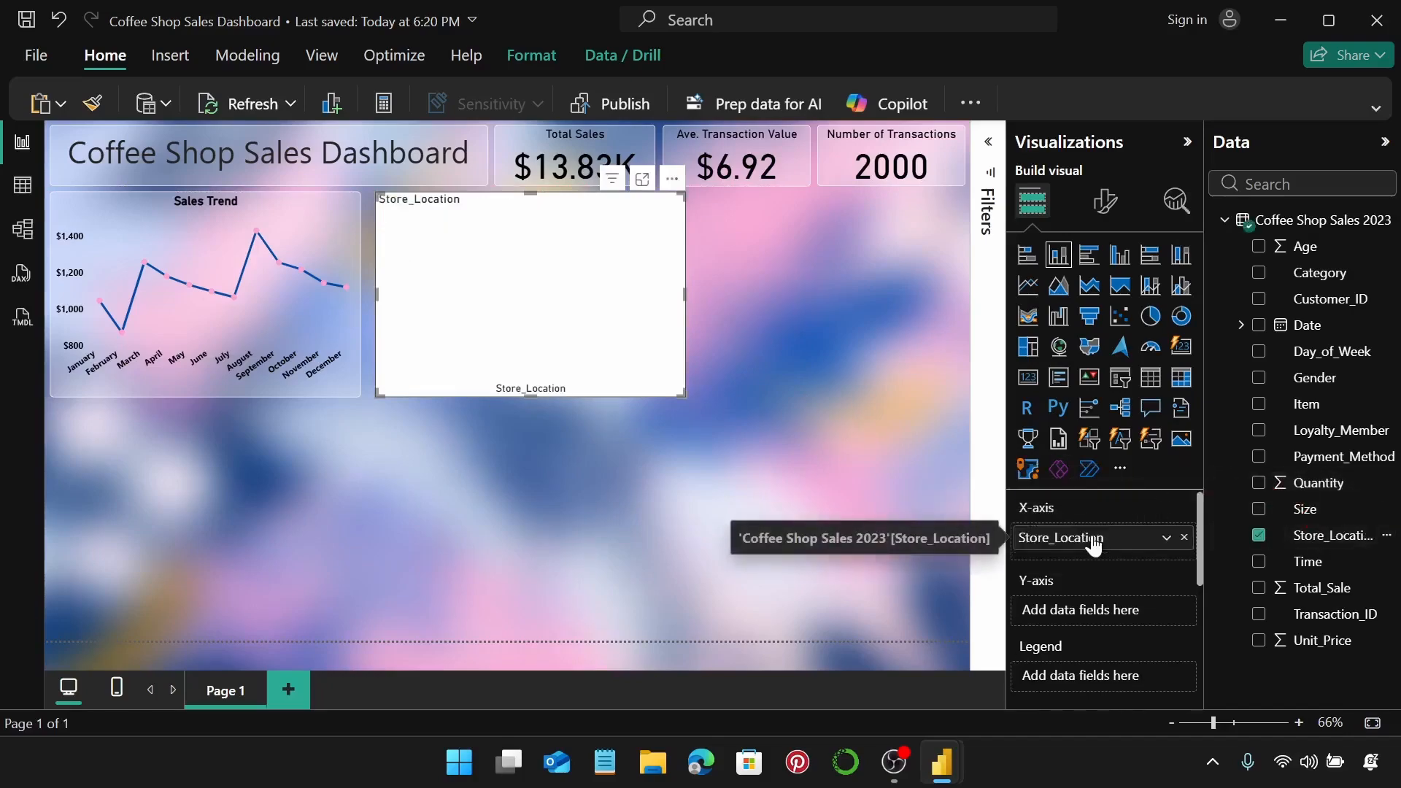
left_click_drag(1326, 590, 1142, 613)
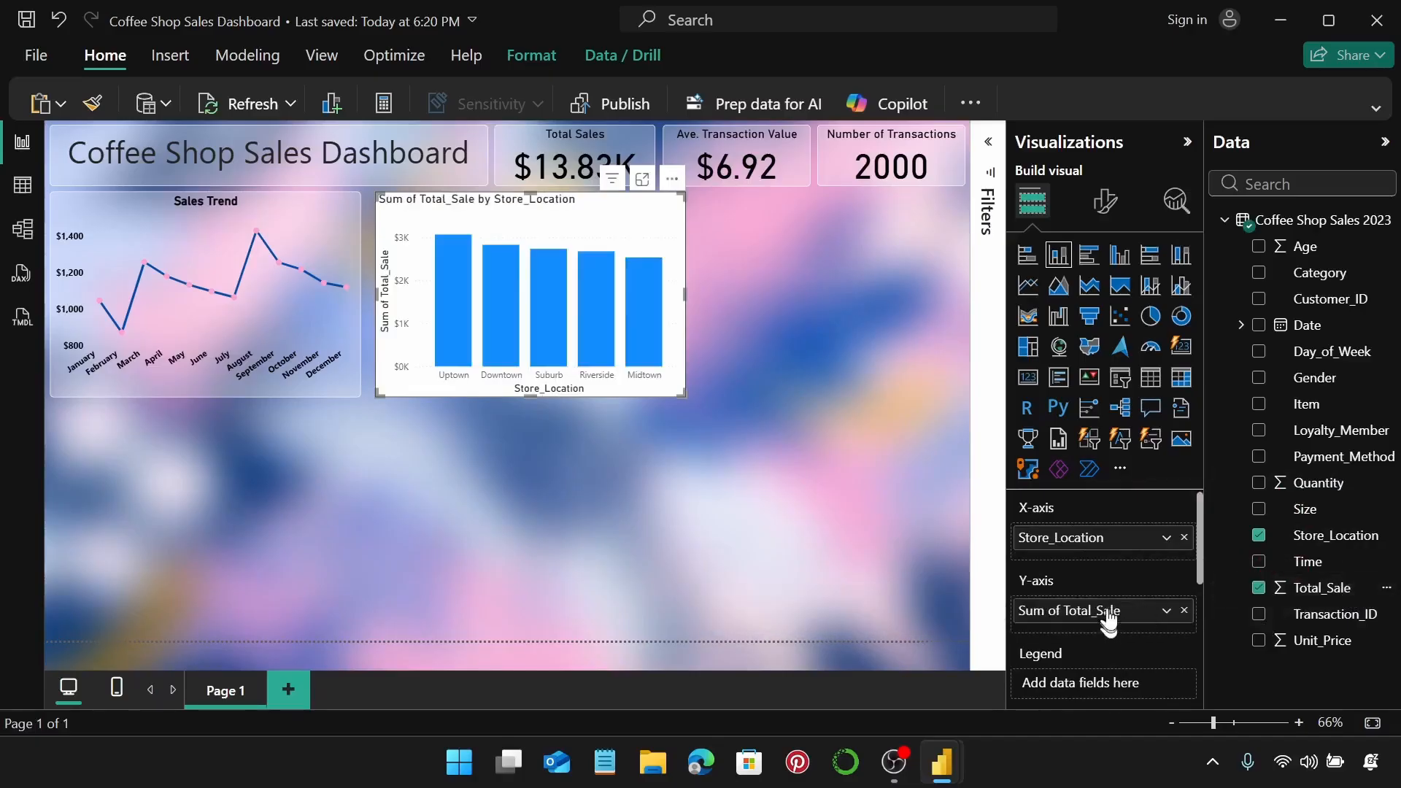
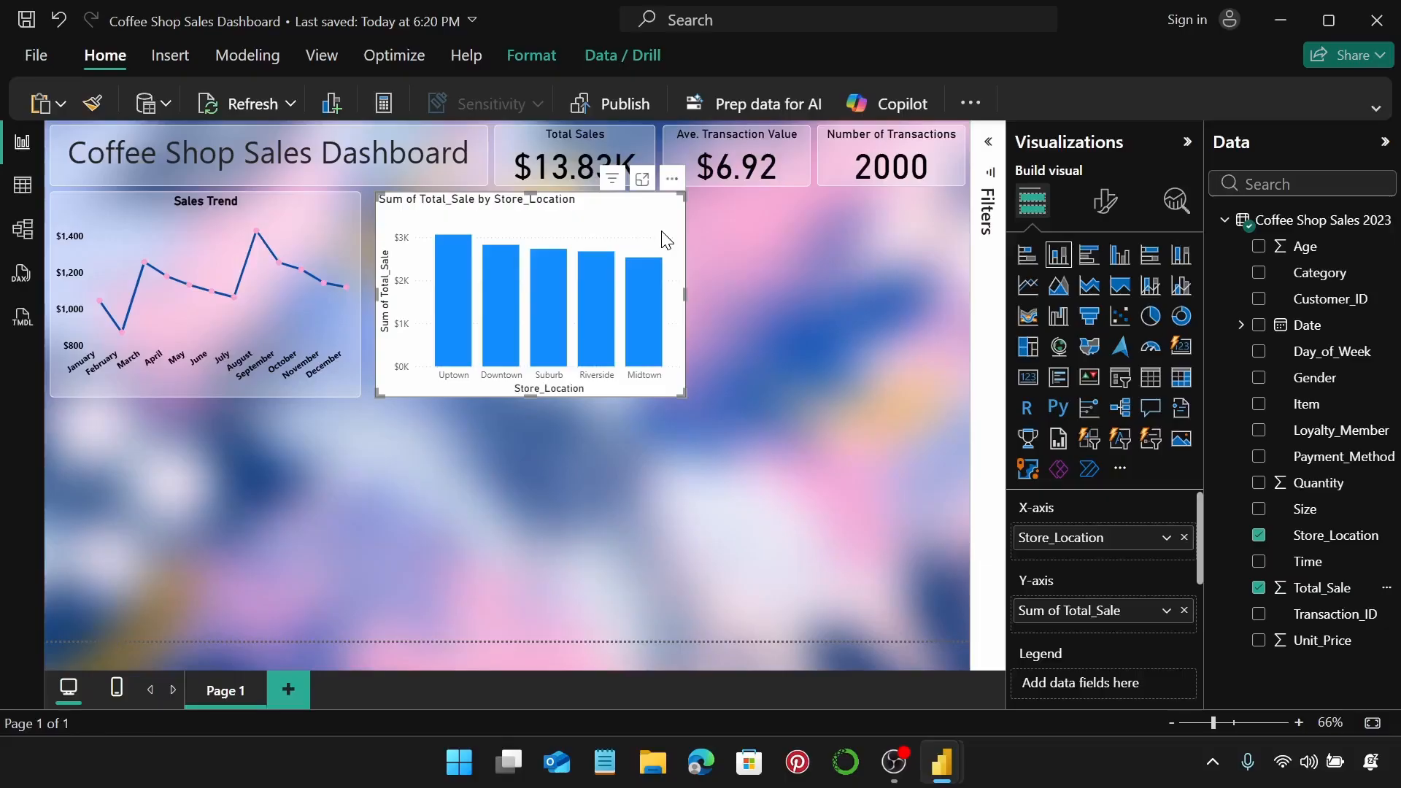
Make the store chart's x-axis labels bold and black, and remove the x-axis title.
left_click(1103, 213)
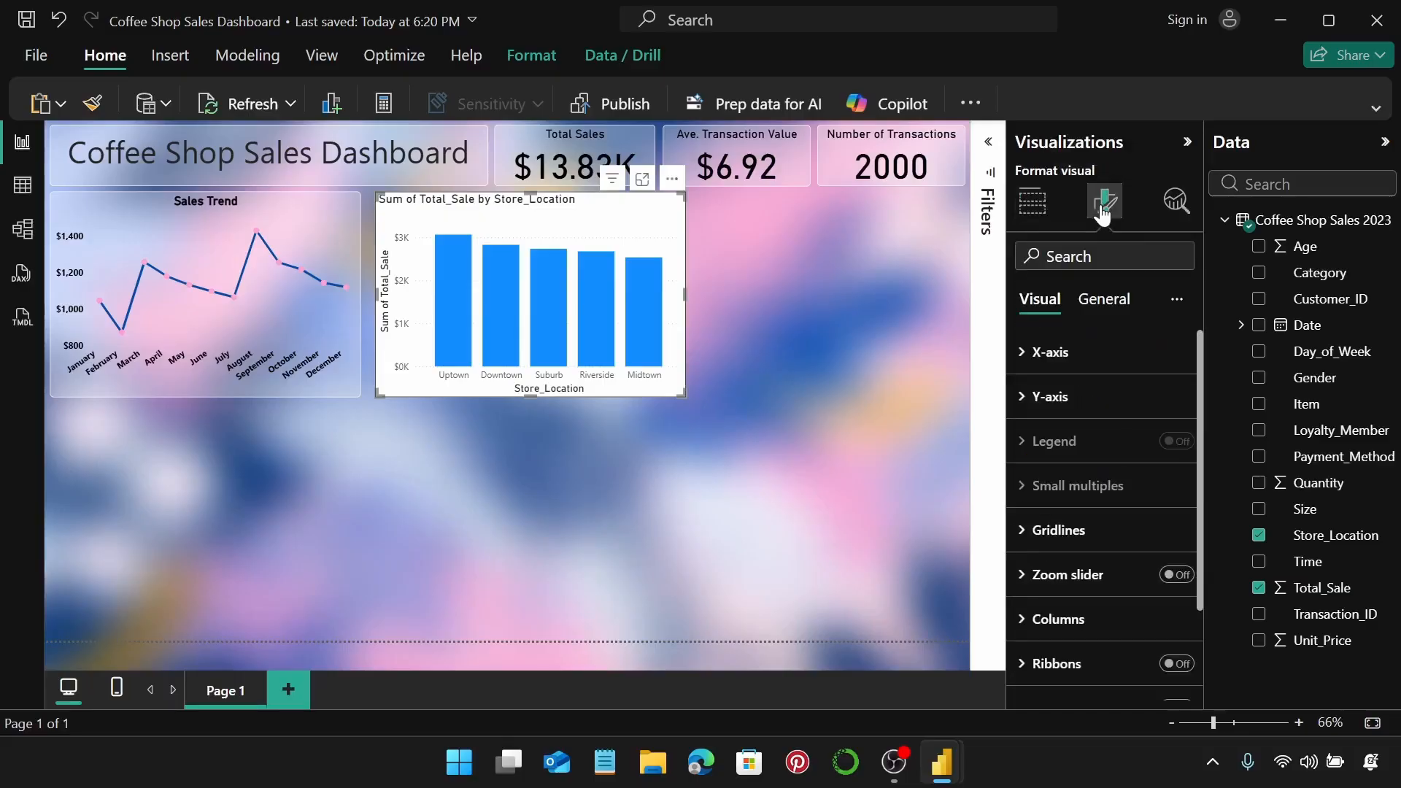
left_click(1101, 352)
scroll(1074, 436, "down", 2)
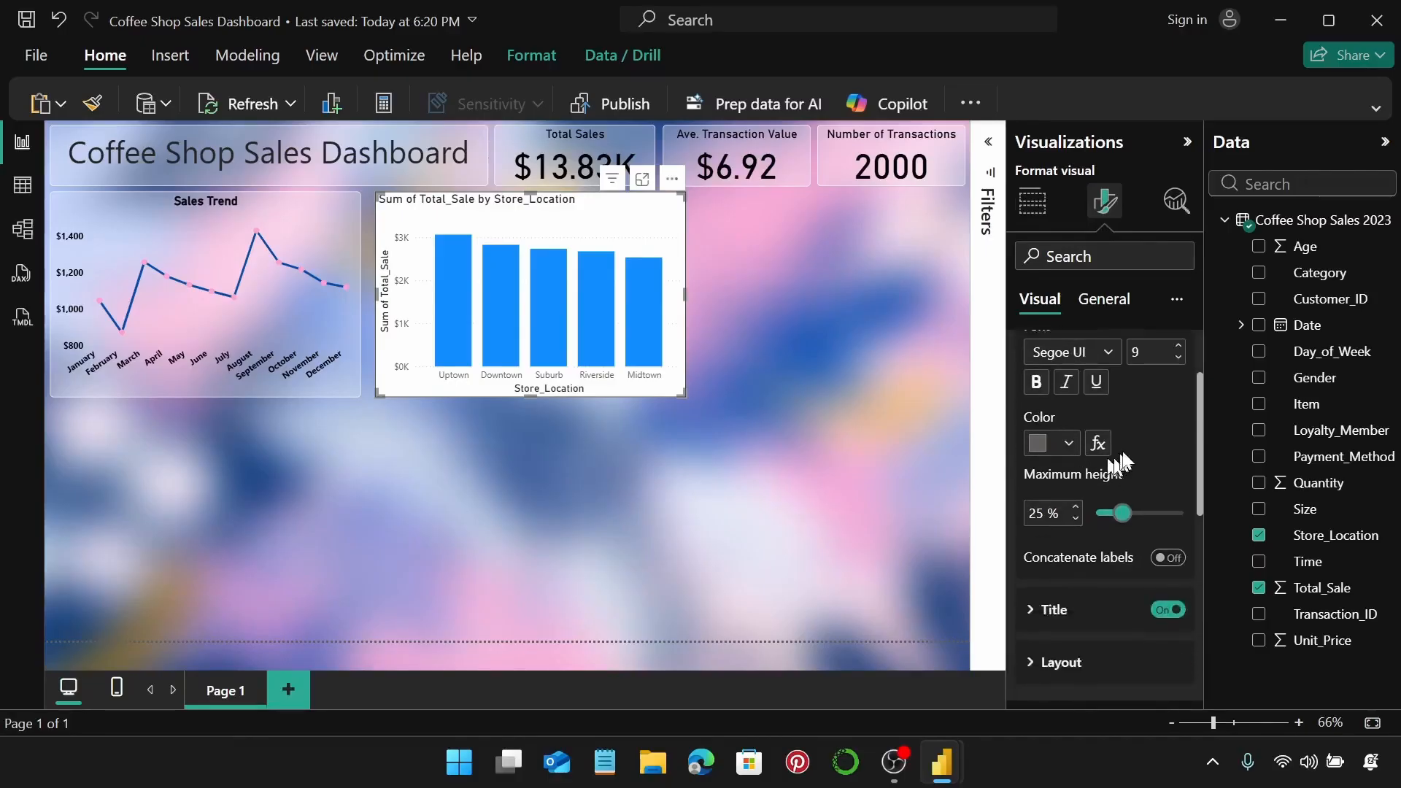
left_click(1041, 393)
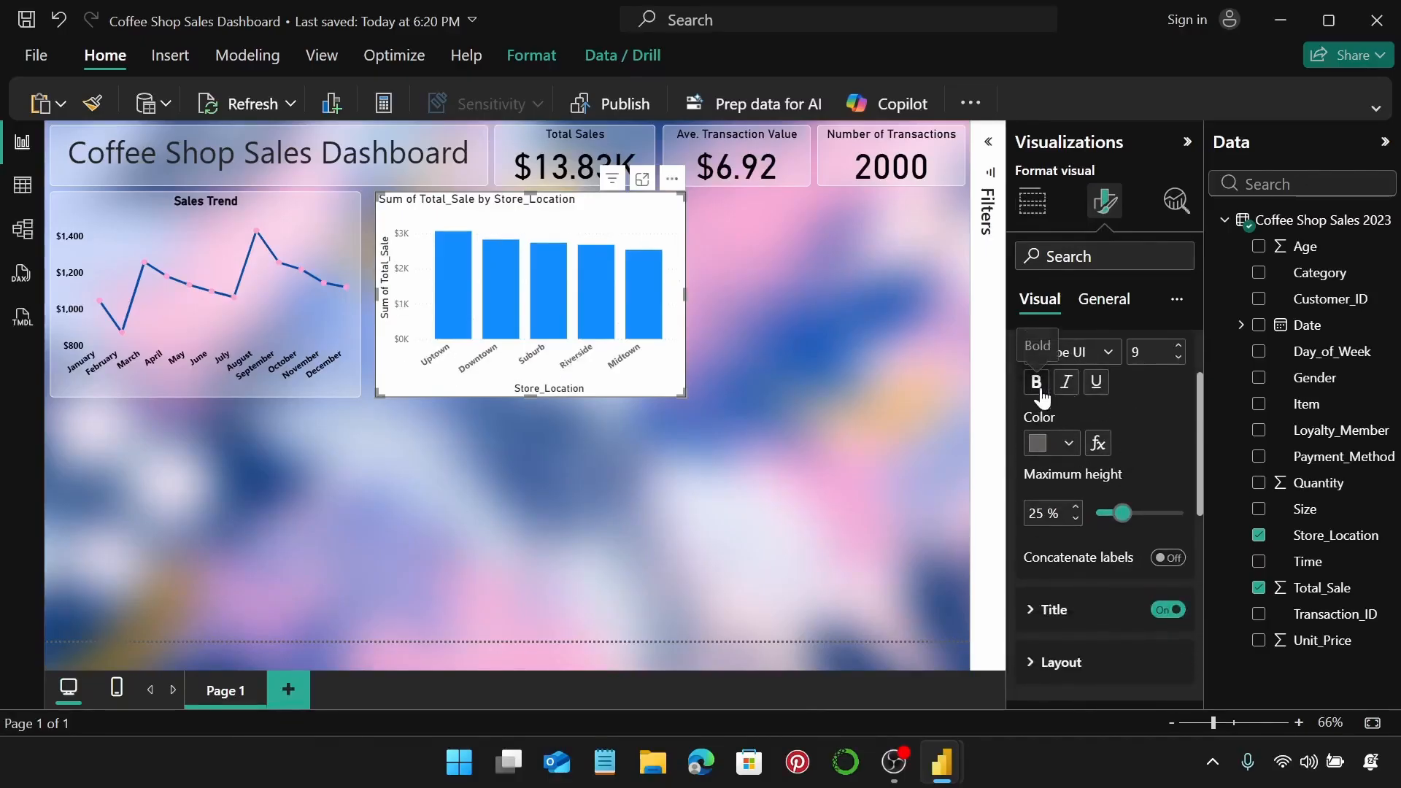
left_click(1063, 454)
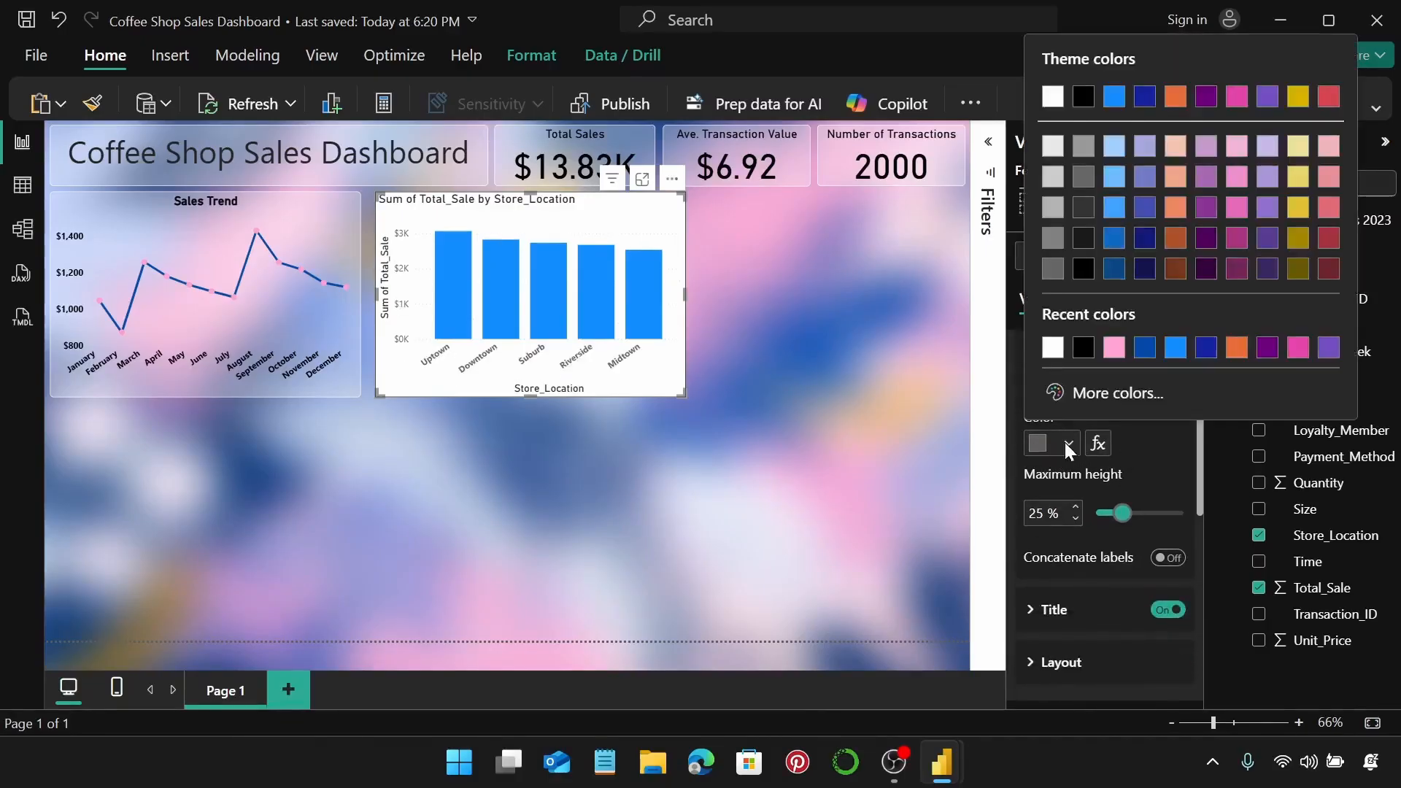
left_click(1078, 353)
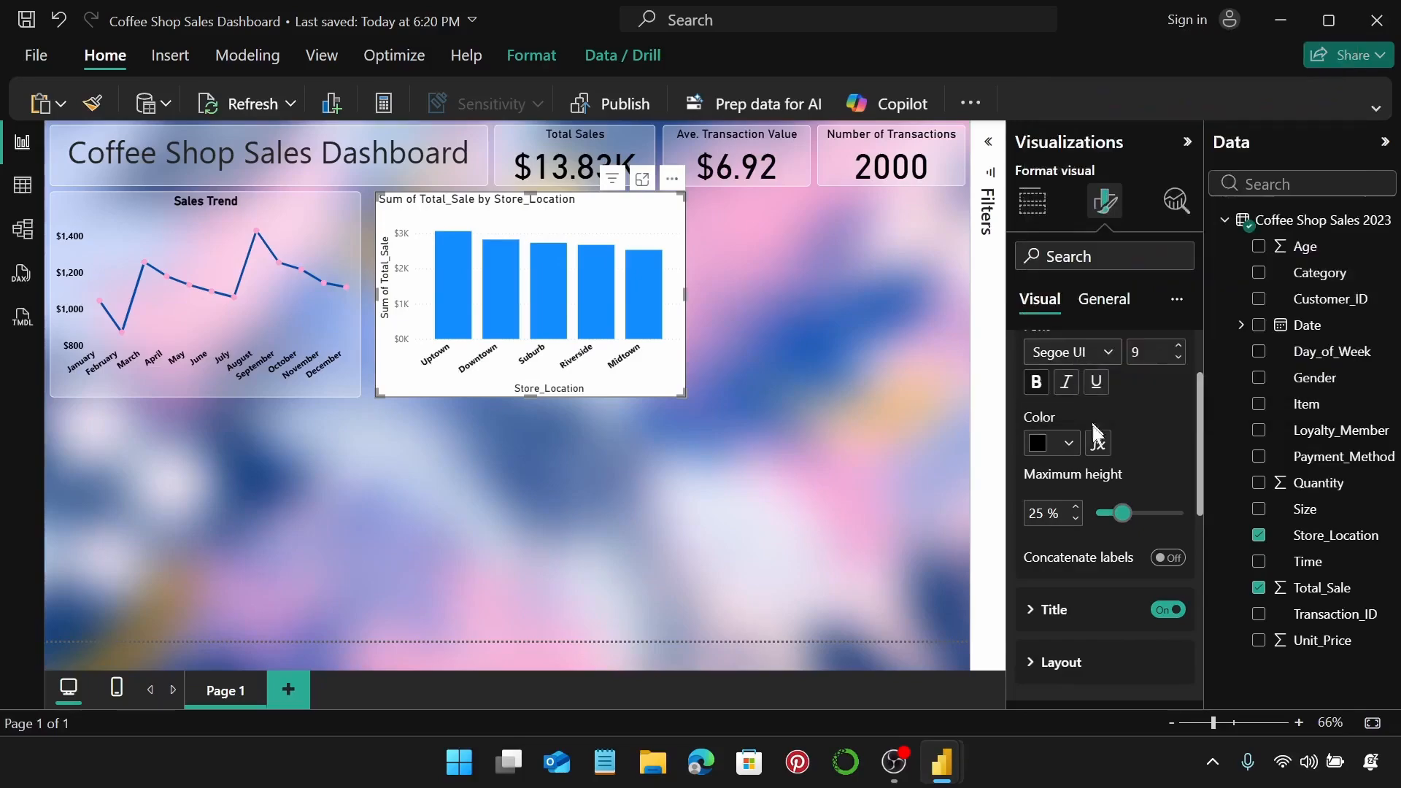
left_click(1167, 609)
scroll(1098, 478, "up", 2)
scroll(1087, 416, "up", 1)
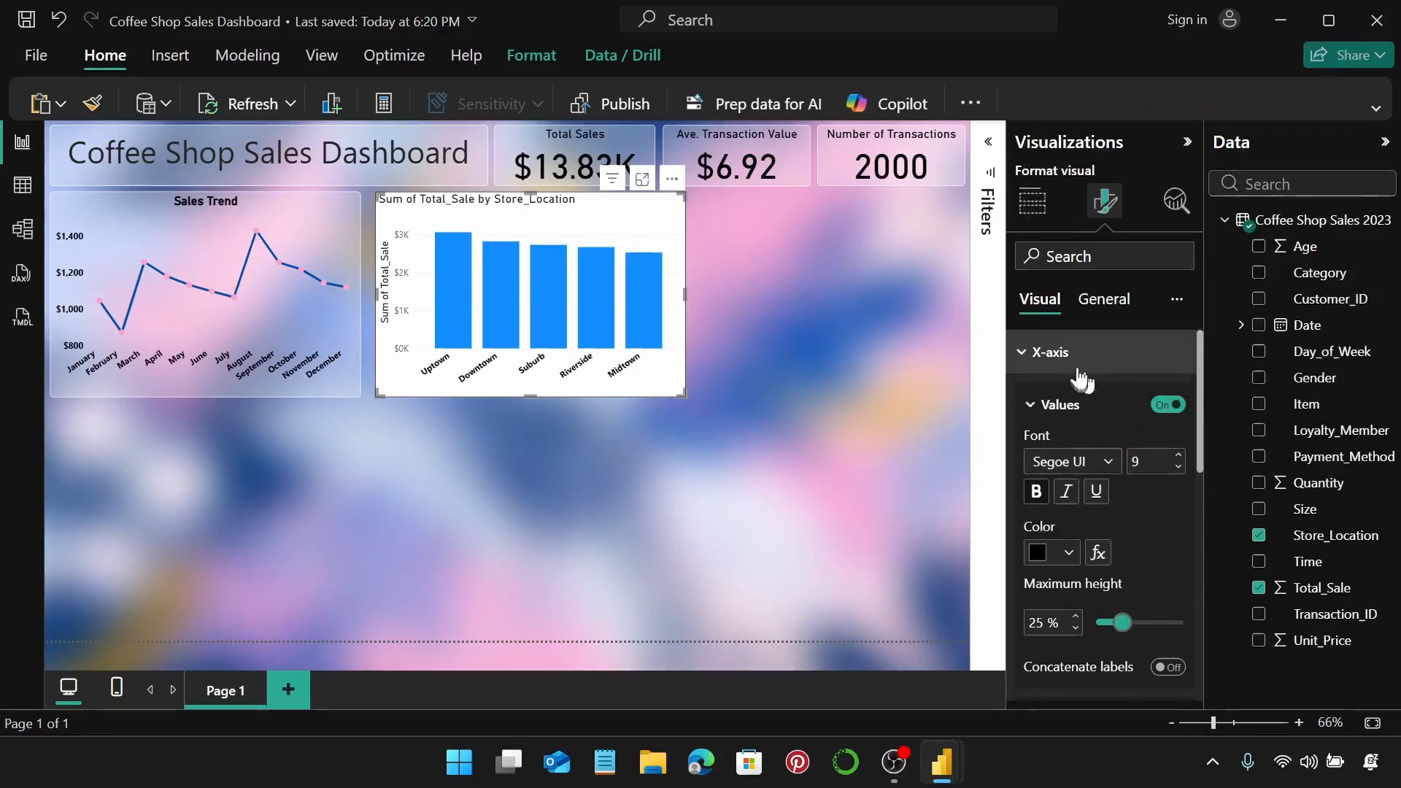
left_click(1076, 358)
Turn the y-axis value labels black and remove the y-axis title.
left_click(1075, 400)
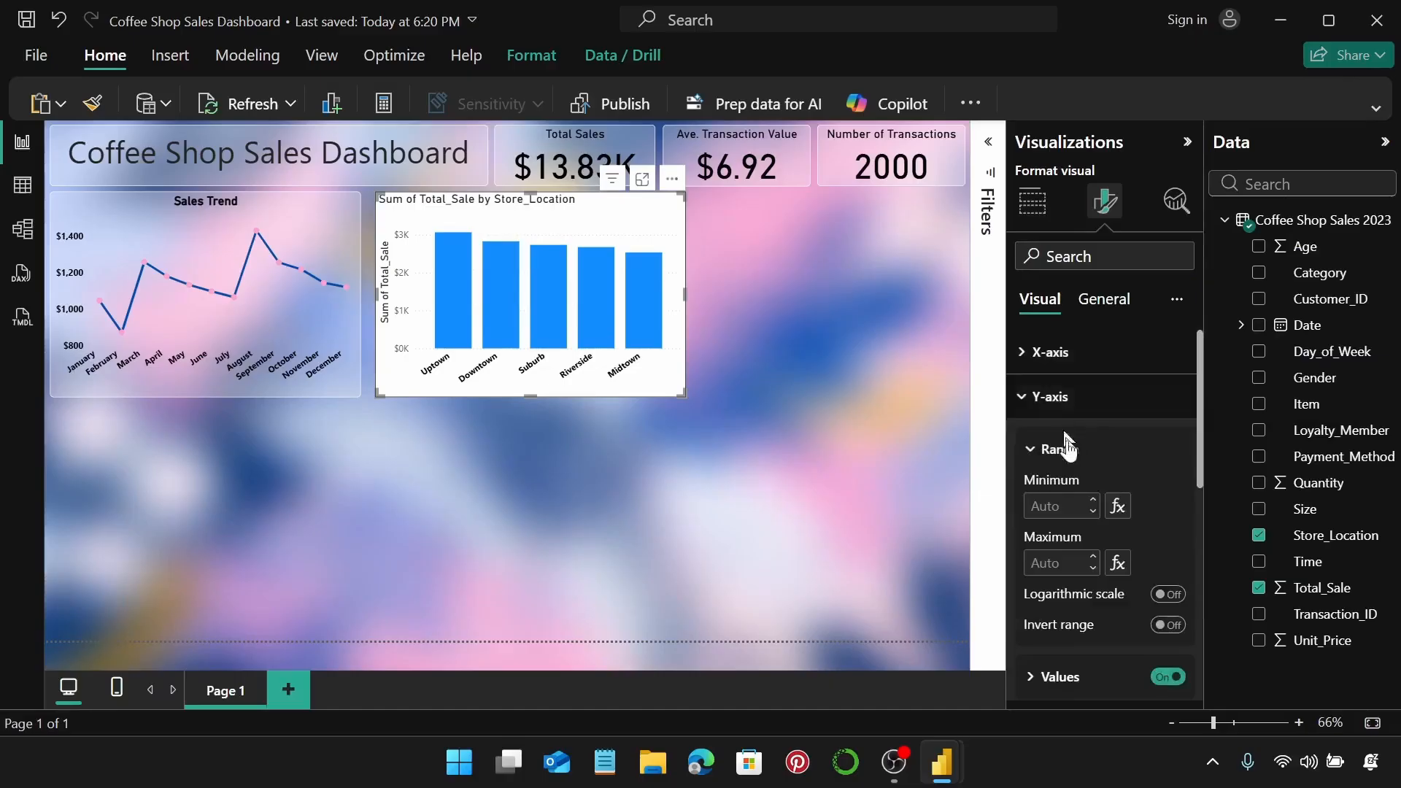
scroll(1091, 452, "down", 2)
left_click(1090, 573)
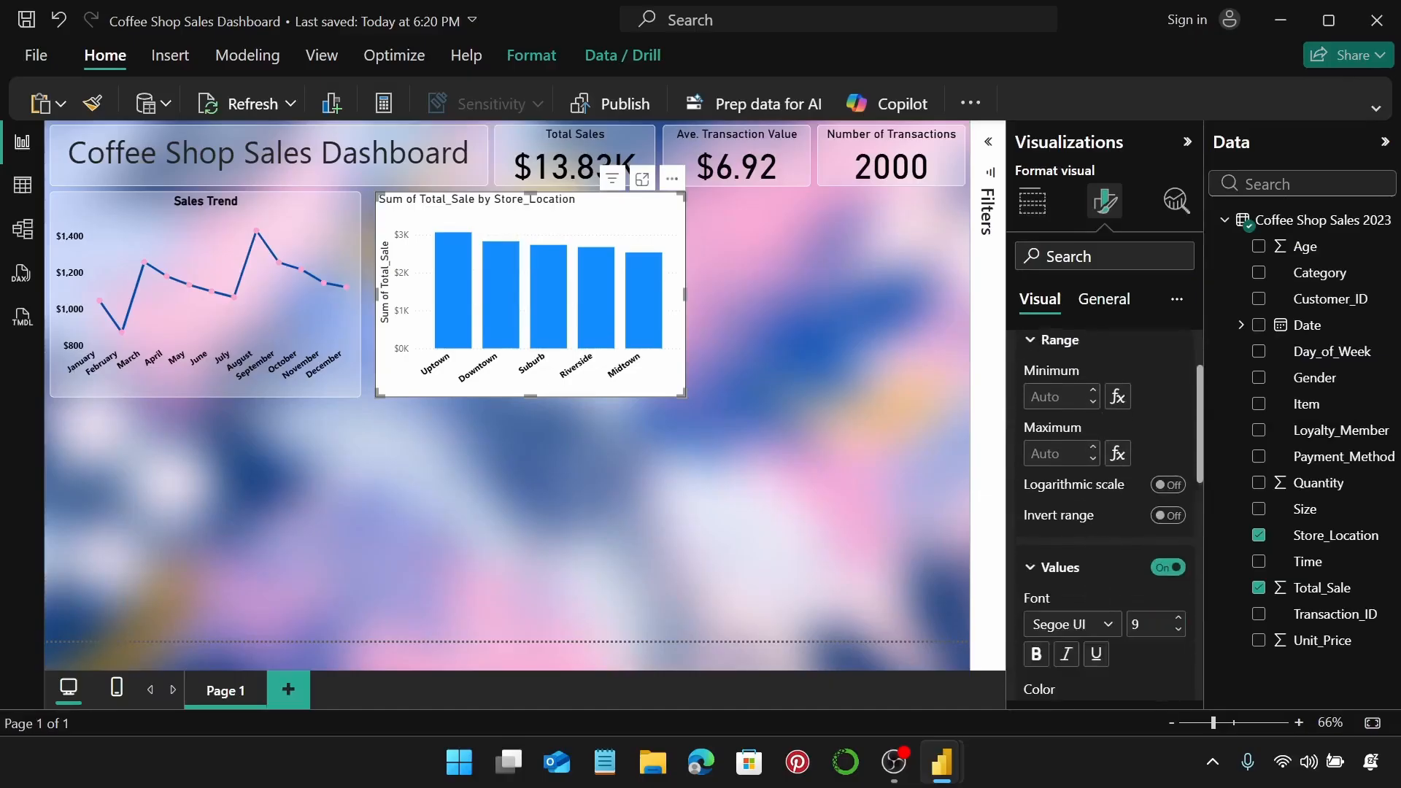
scroll(1094, 525, "down", 2)
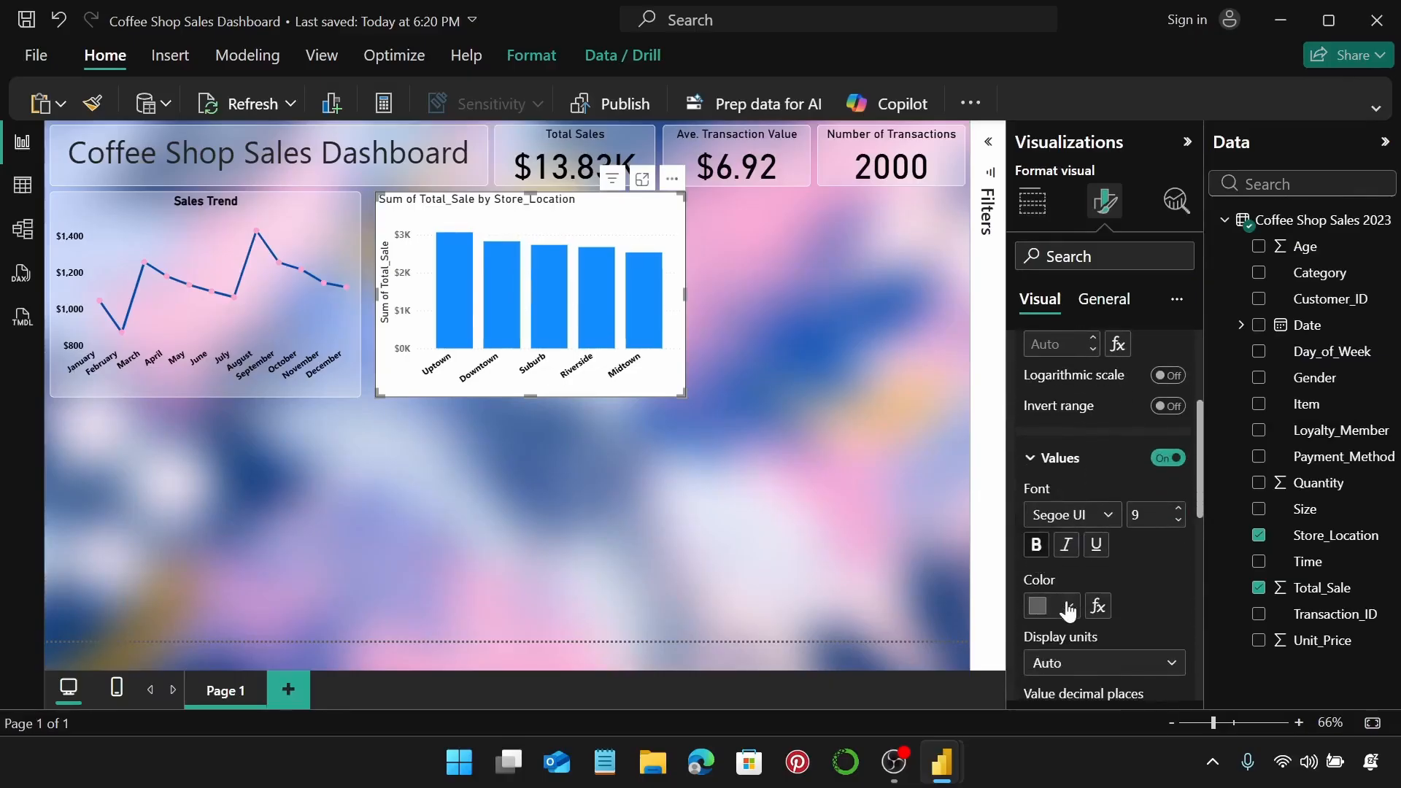
left_click(1067, 605)
left_click(1052, 511)
scroll(1135, 526, "down", 3)
left_click(1166, 585)
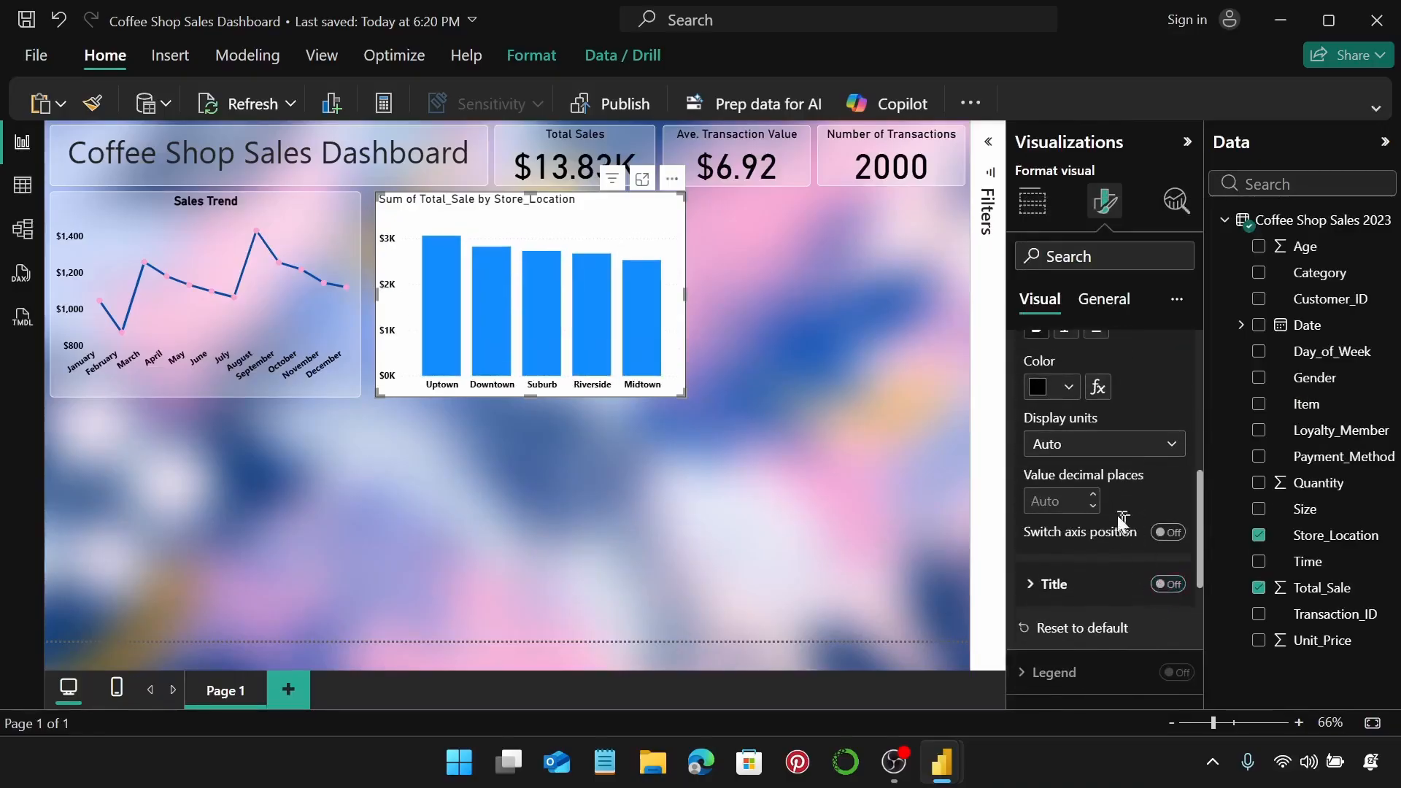
scroll(1113, 507, "up", 4)
scroll(1109, 496, "up", 2)
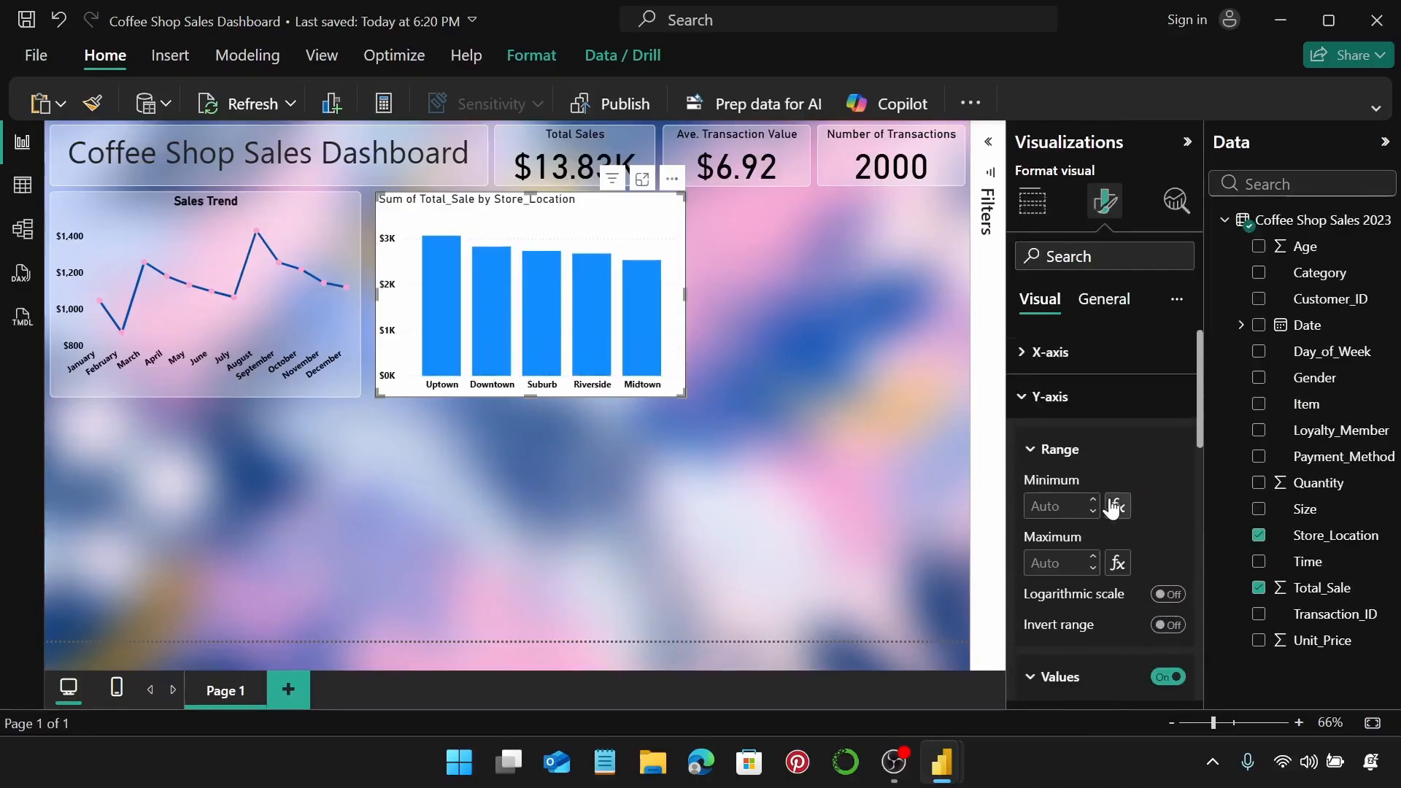
left_click(1098, 412)
Turn off the chart's horizontal gridlines.
scroll(1096, 410, "down", 3)
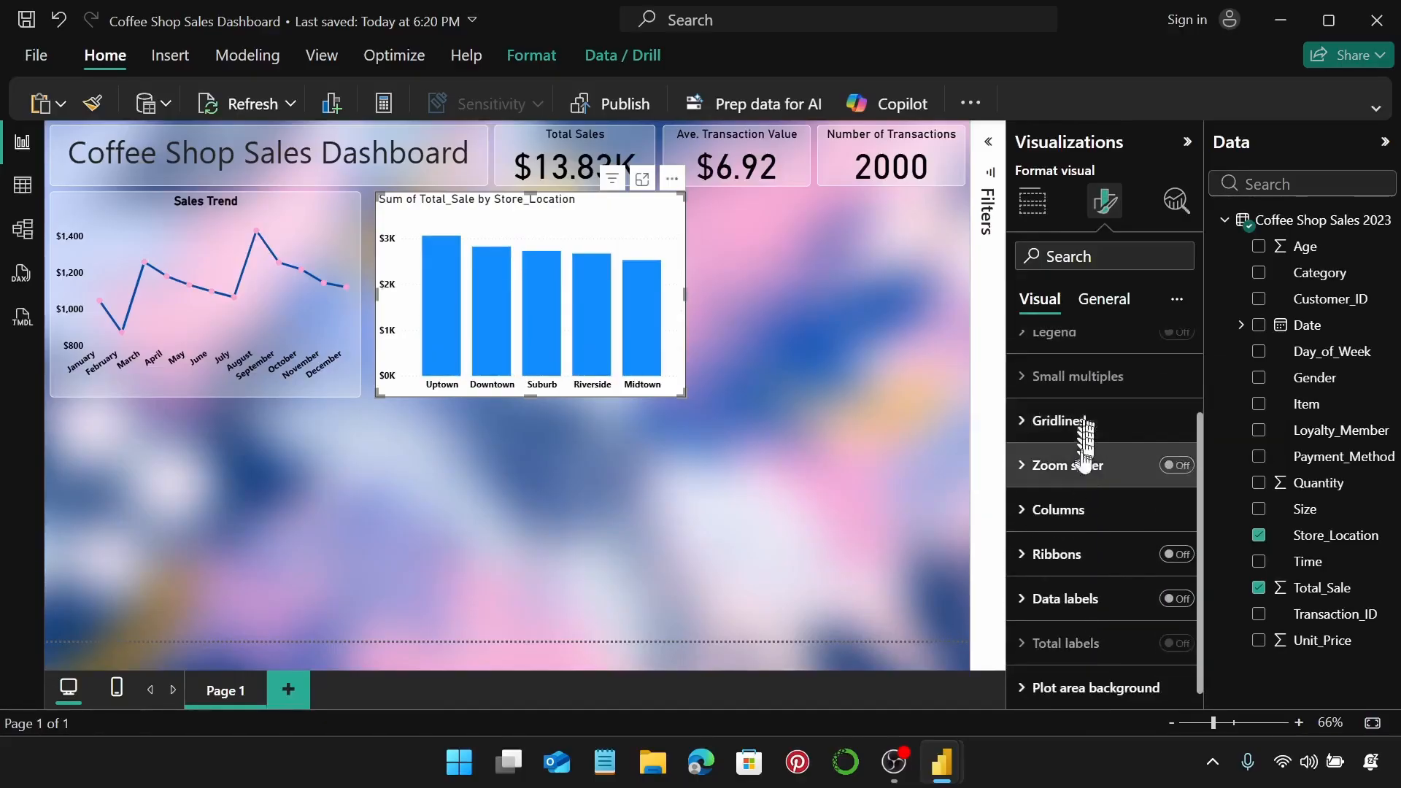
left_click(1090, 430)
left_click(1167, 474)
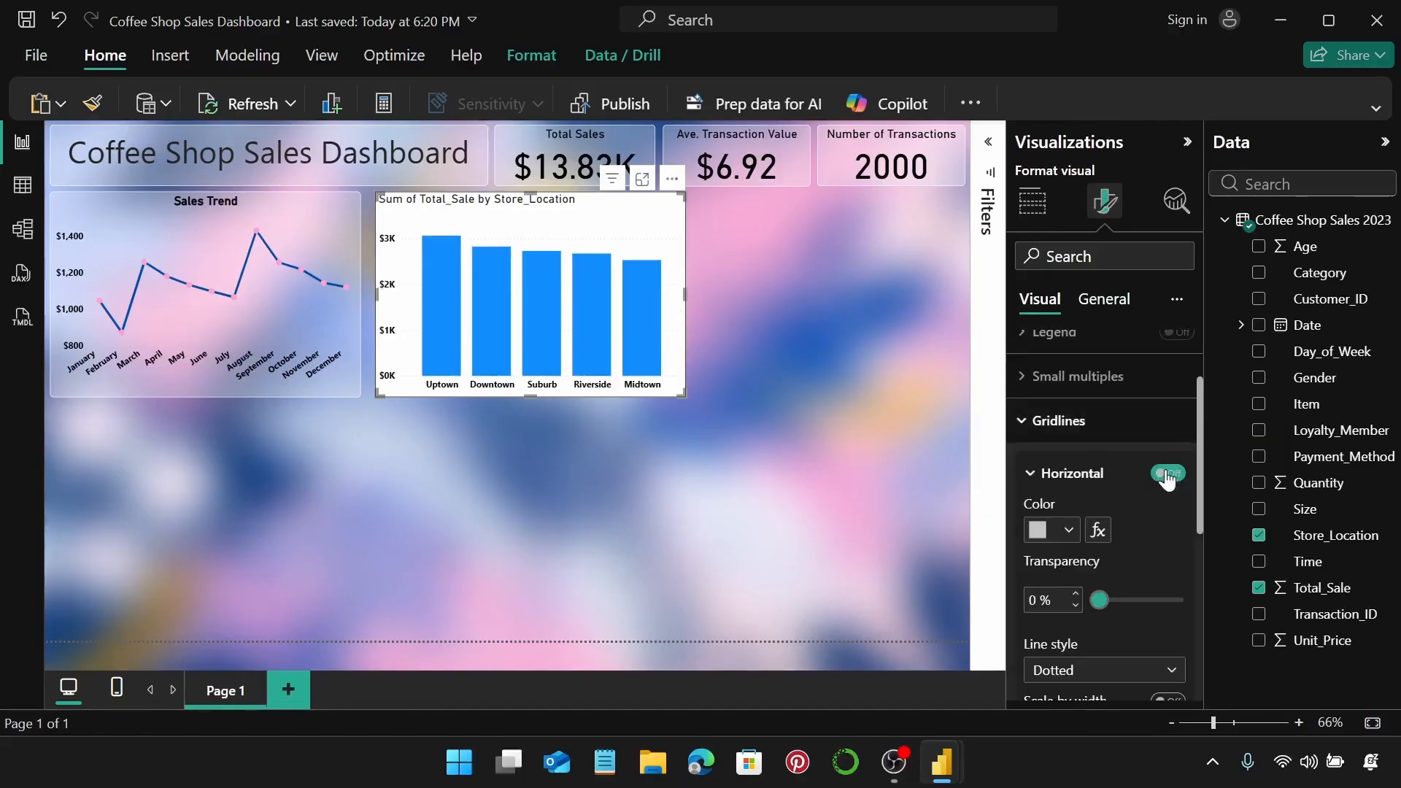
left_click(1118, 425)
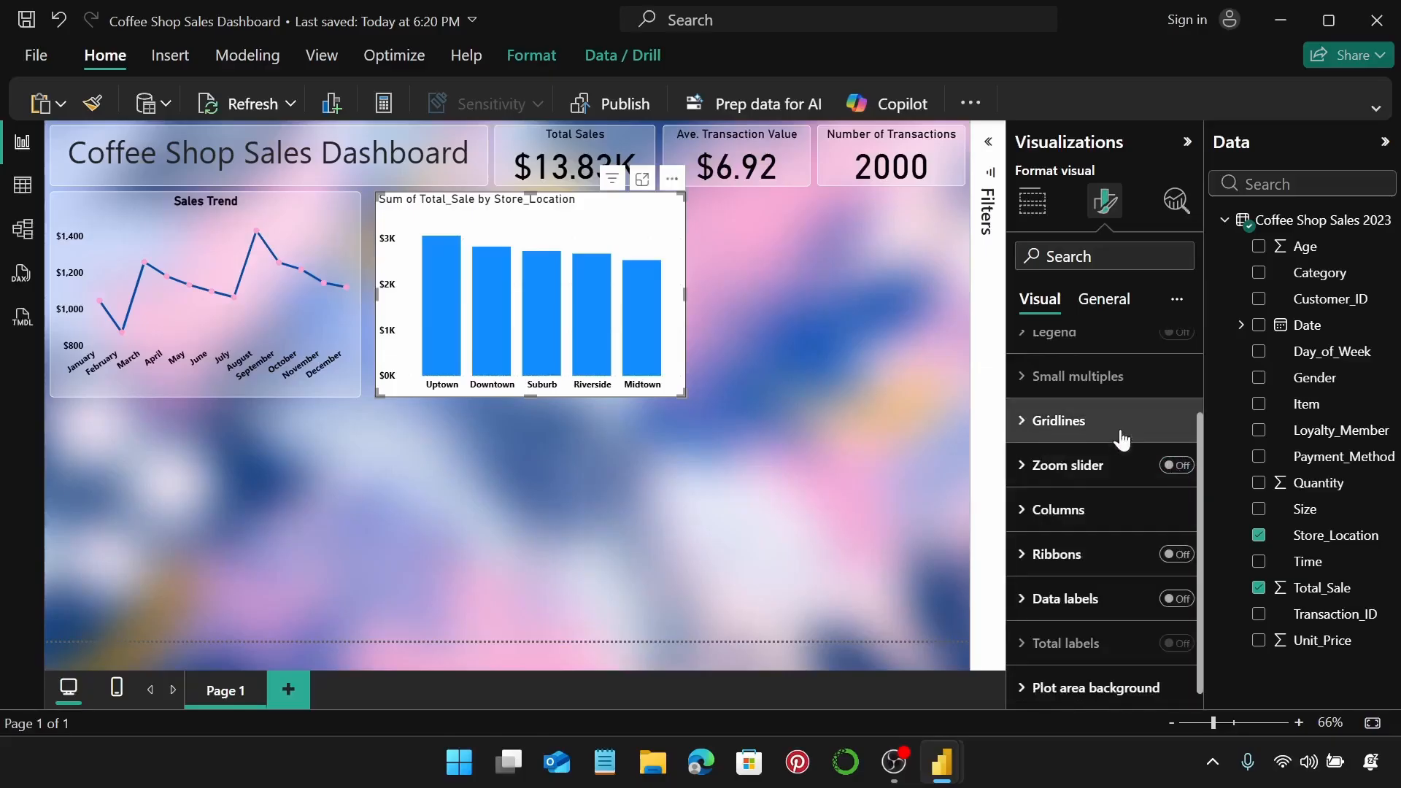
Fill the store location columns with dark blue #024AAA.
scroll(1076, 514, "down", 2)
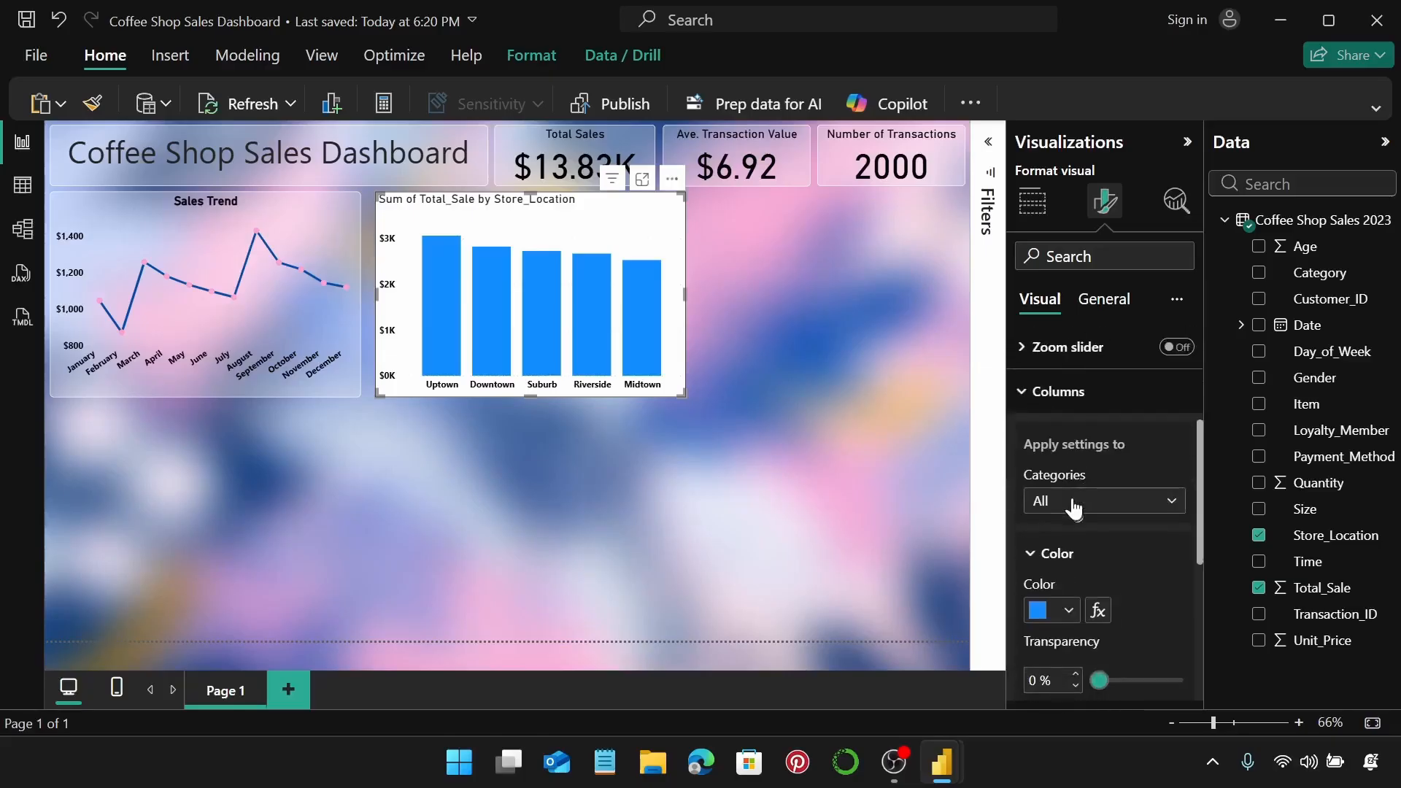
left_click(1066, 610)
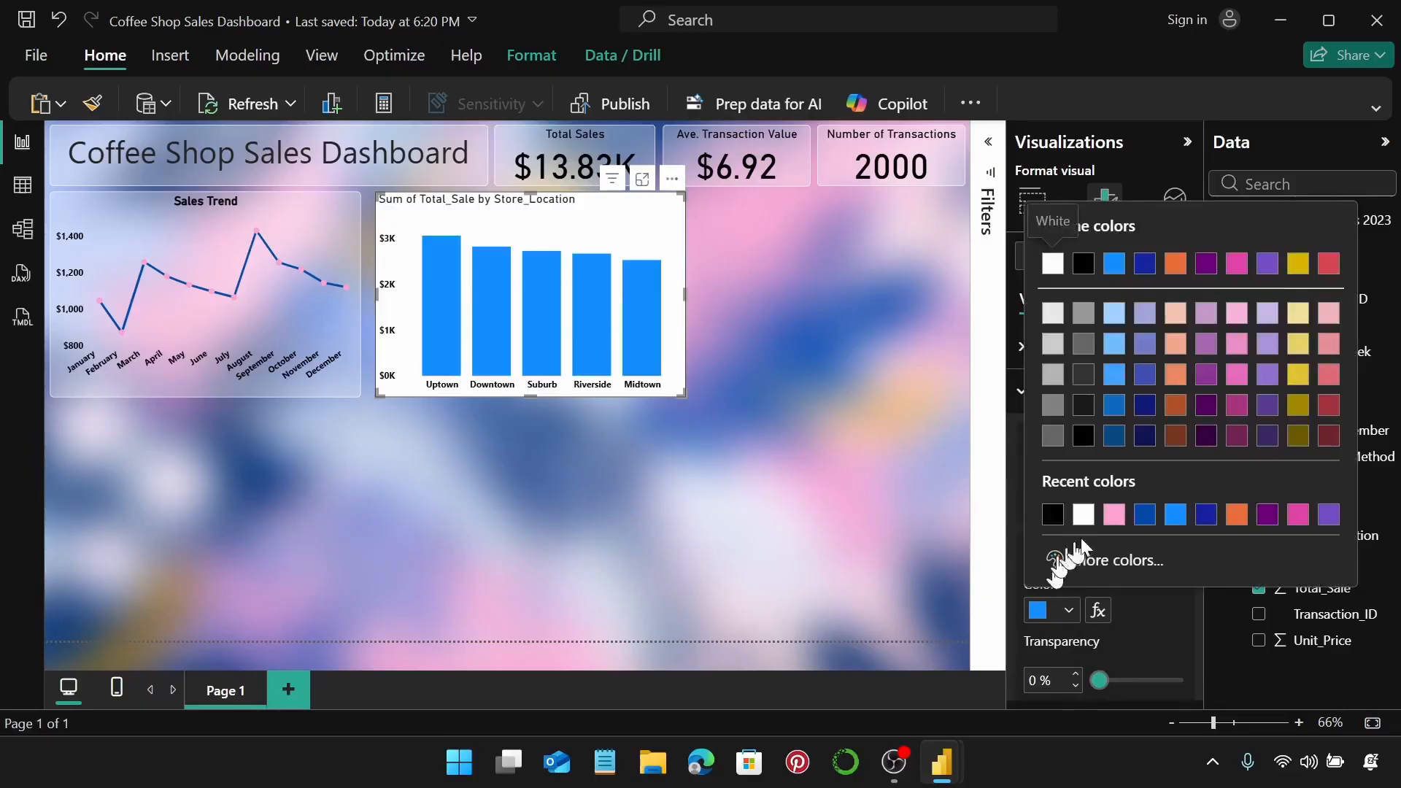
left_click(1145, 515)
scroll(1155, 516, "up", 3)
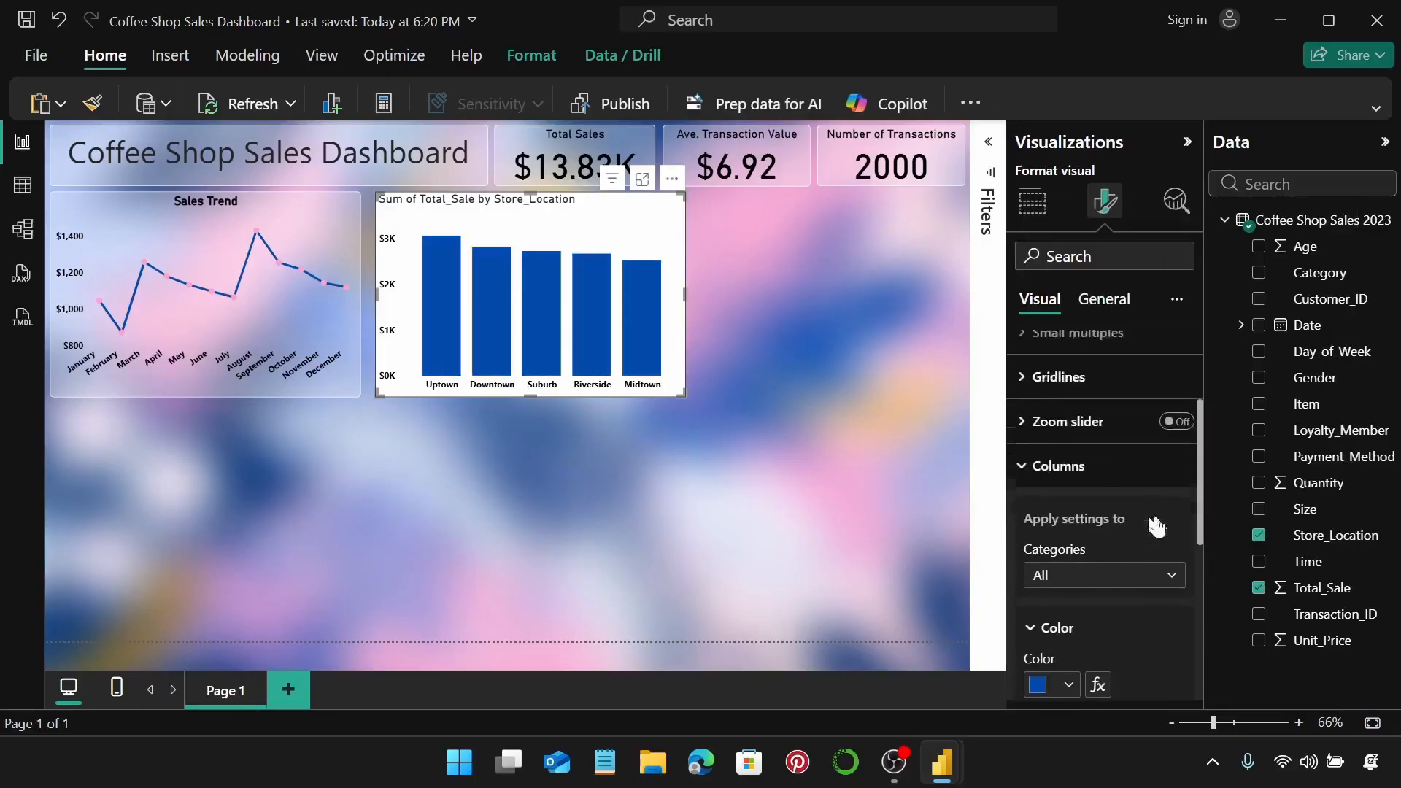
left_click(1100, 606)
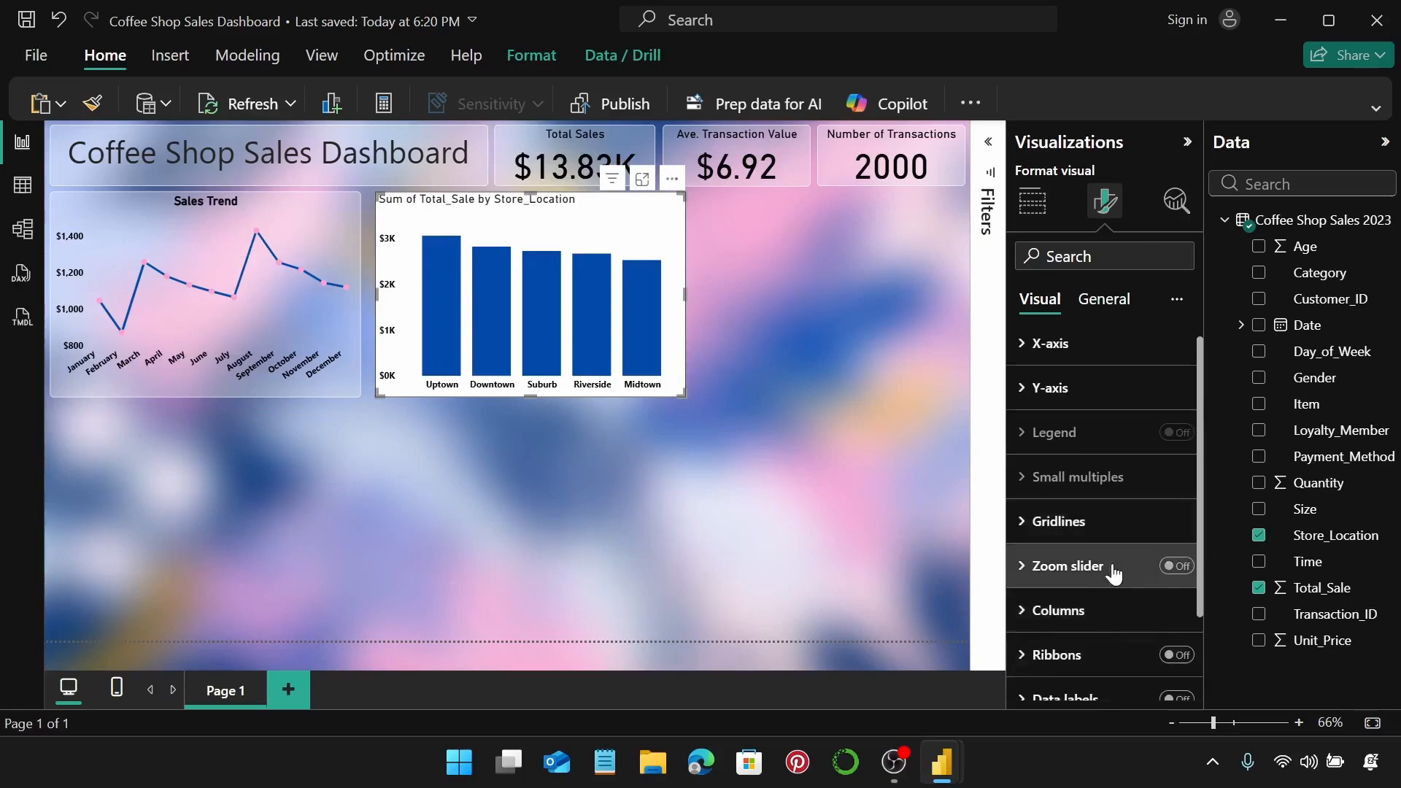
Set the store location chart's size to height 285 and width 400.
left_click(1104, 304)
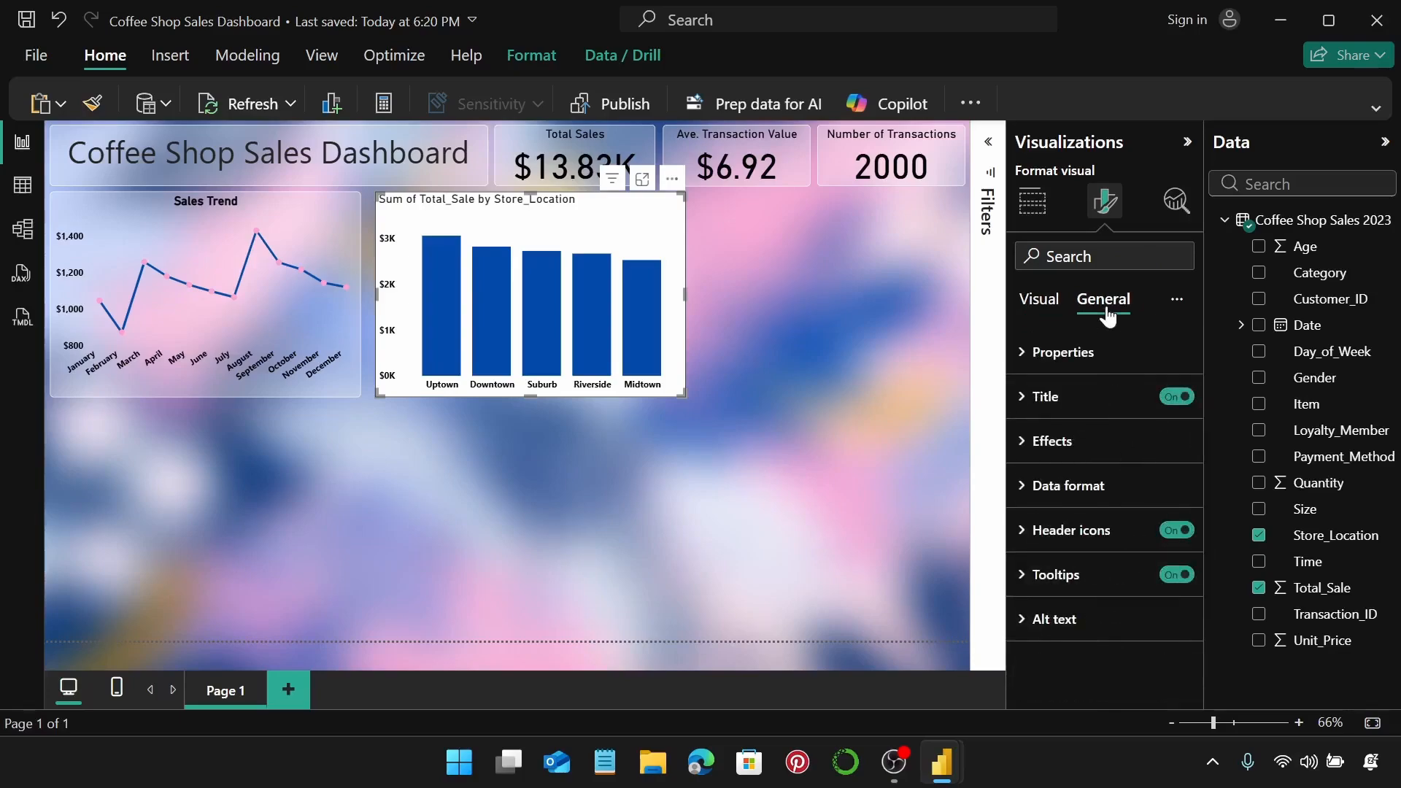
left_click(1097, 354)
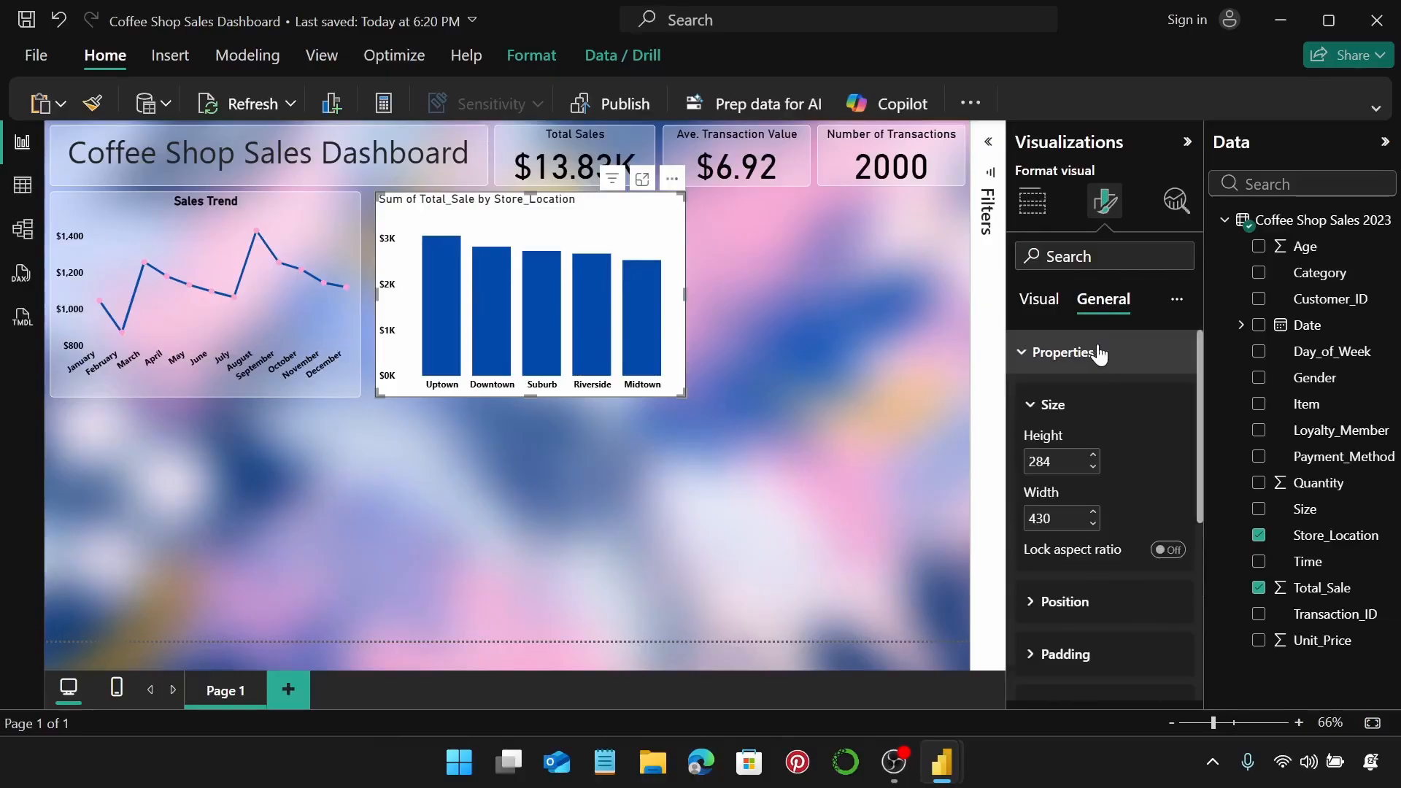
left_click(1093, 456)
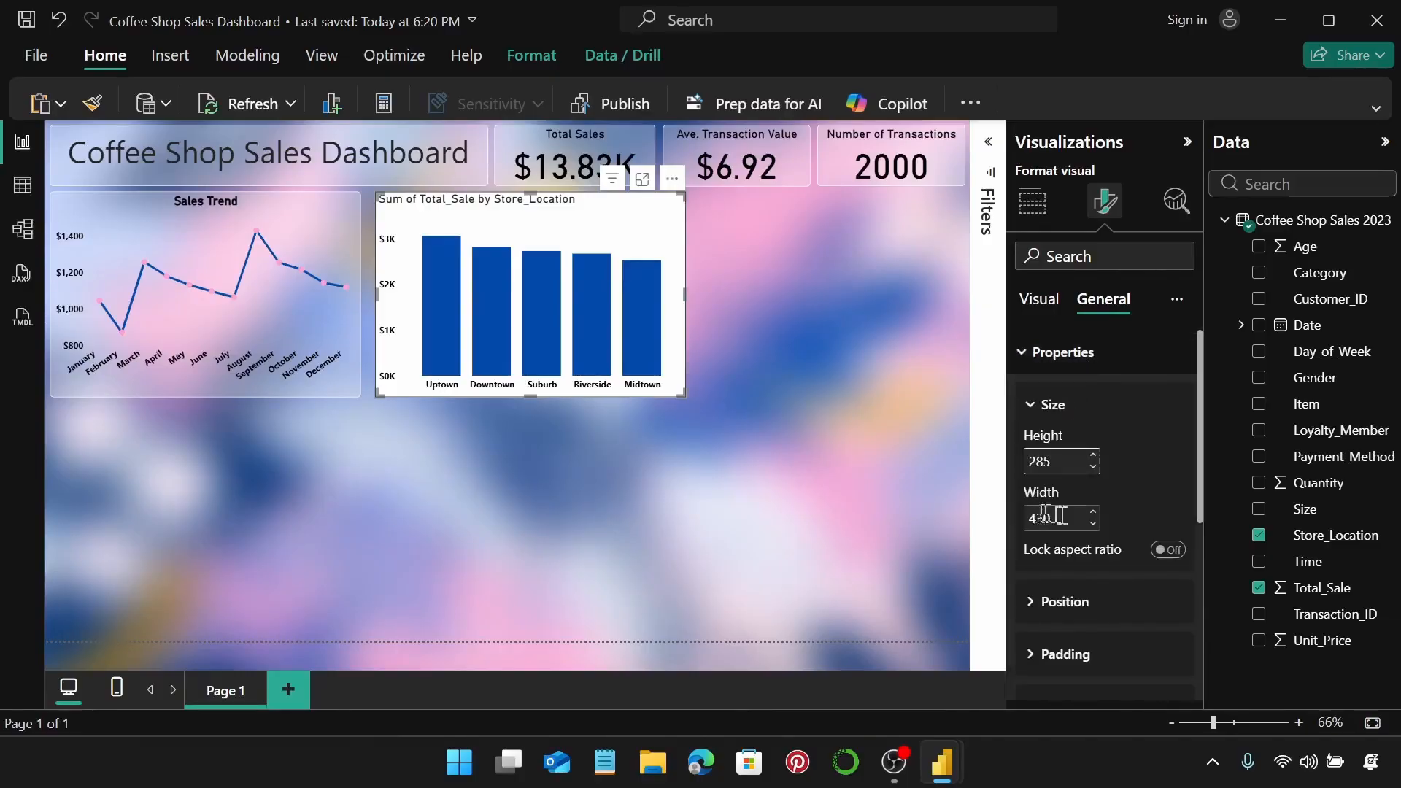
double_click(1071, 515)
type("40")
key("Return")
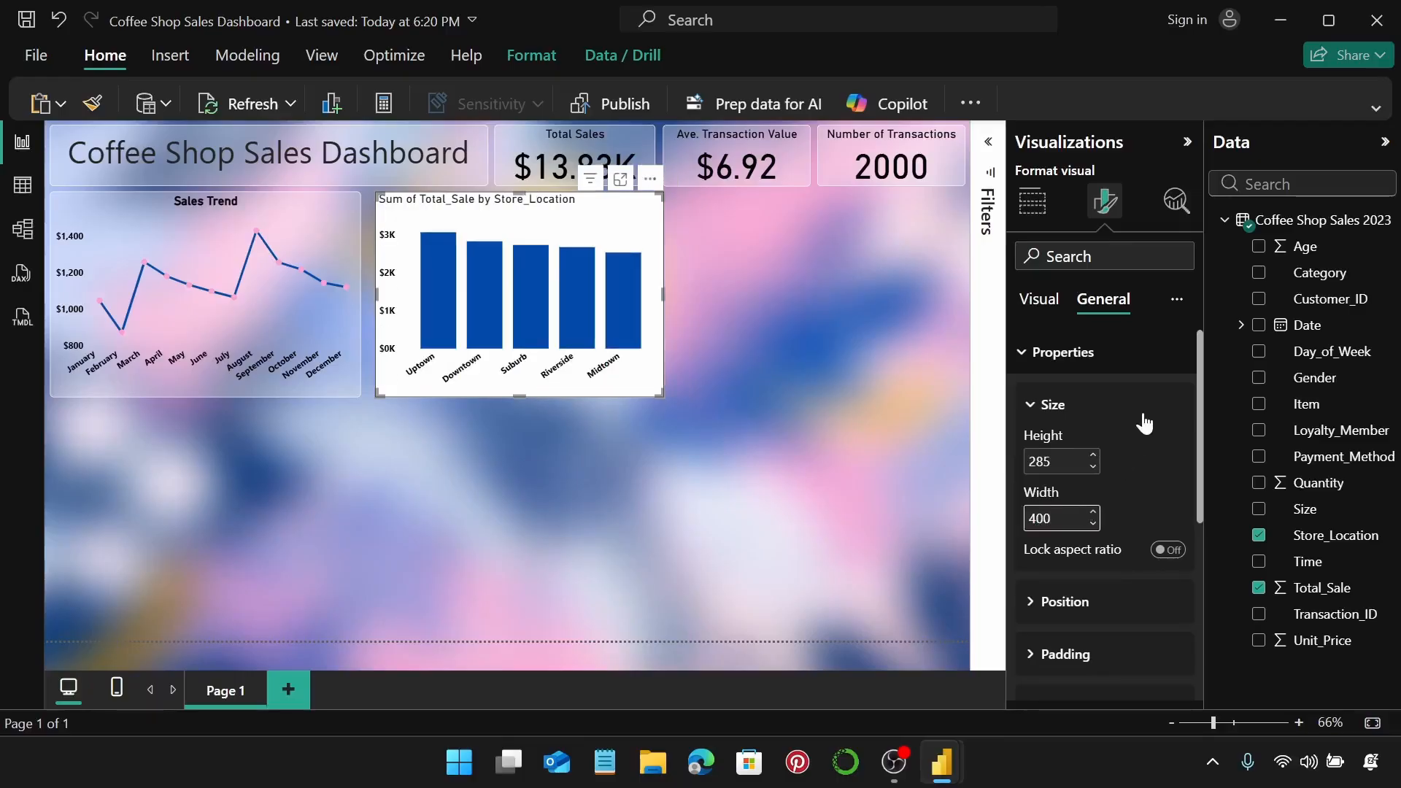
left_click(1138, 409)
left_click(1125, 365)
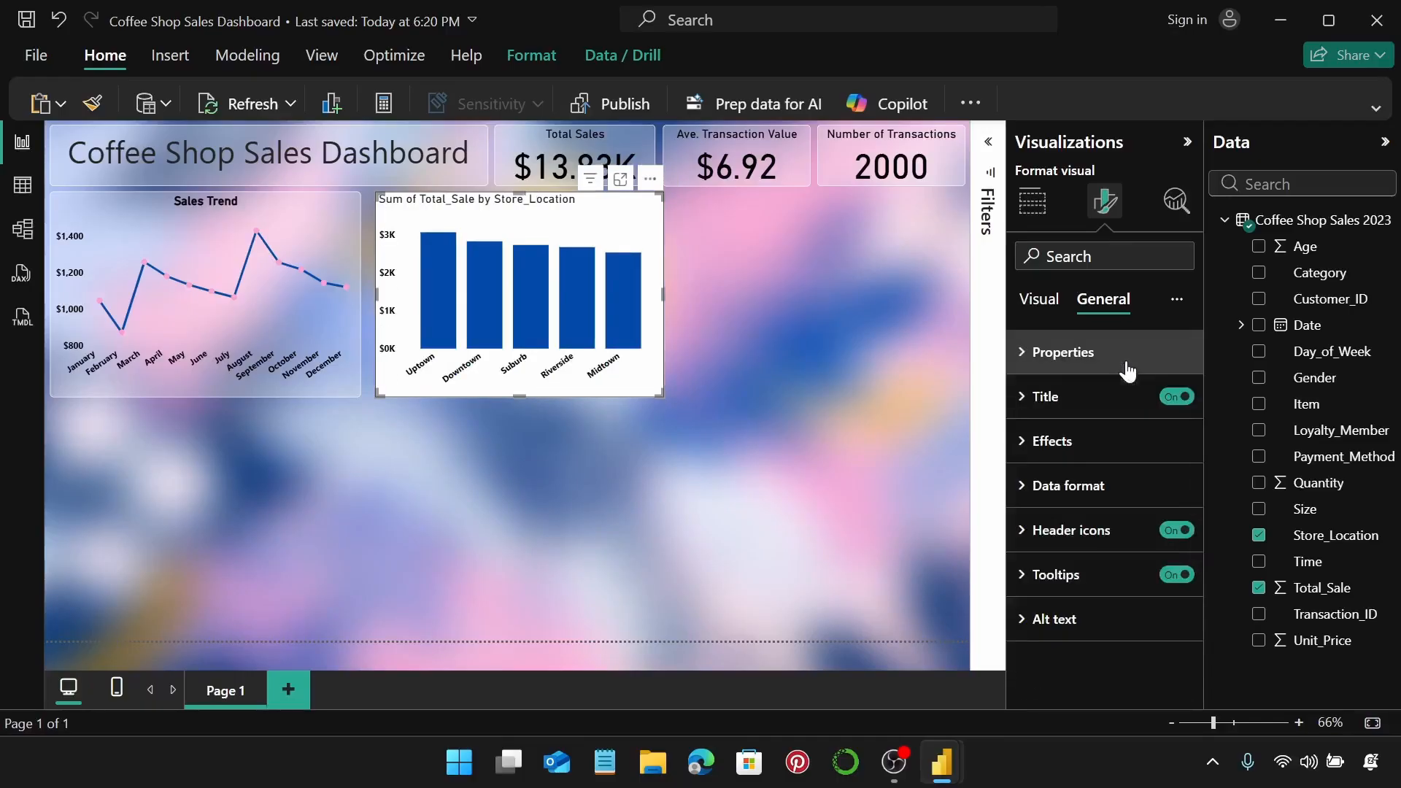
Turn on the chart title and set it to 'Store Location Sales'.
left_click(1107, 404)
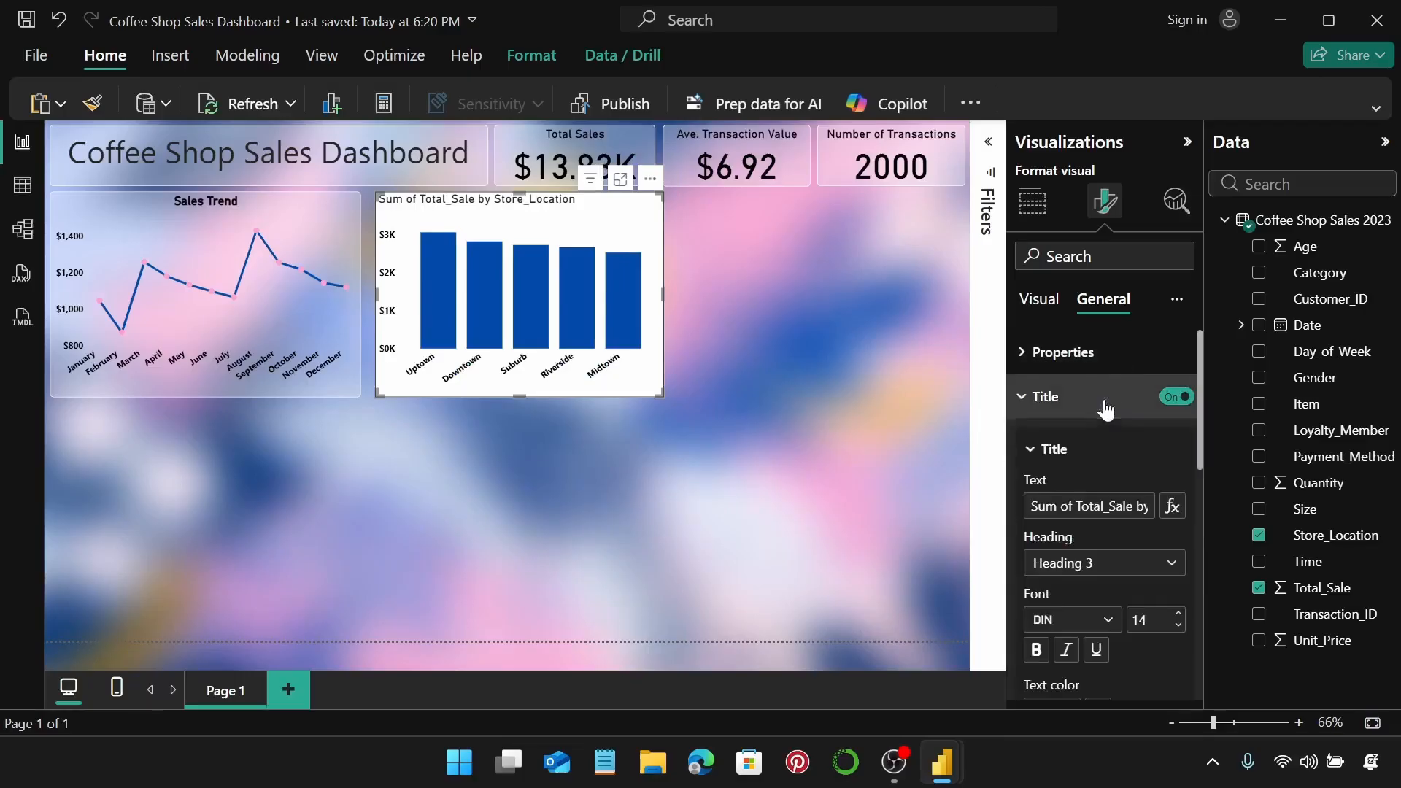
left_click(1121, 508)
key("ctrl+a")
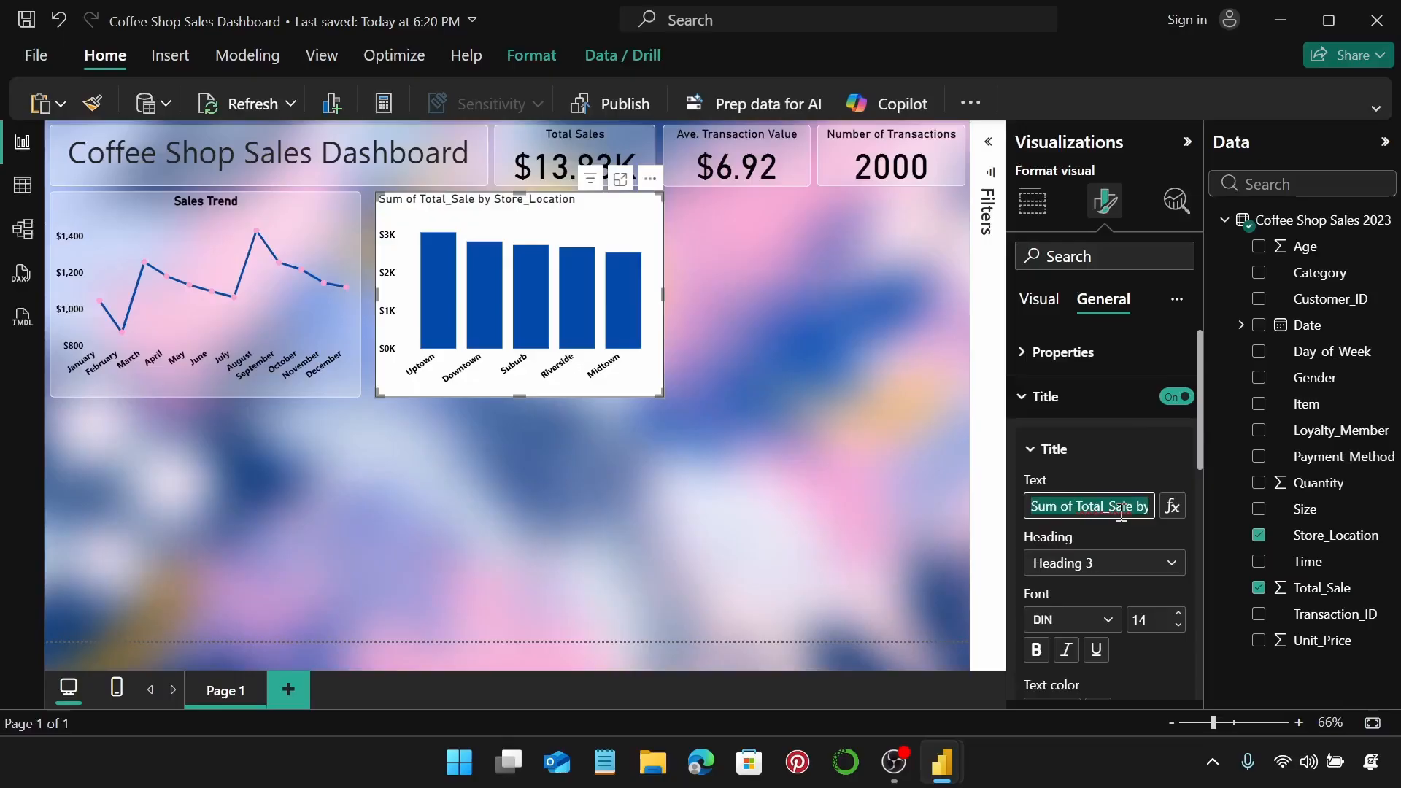
type("Sto")
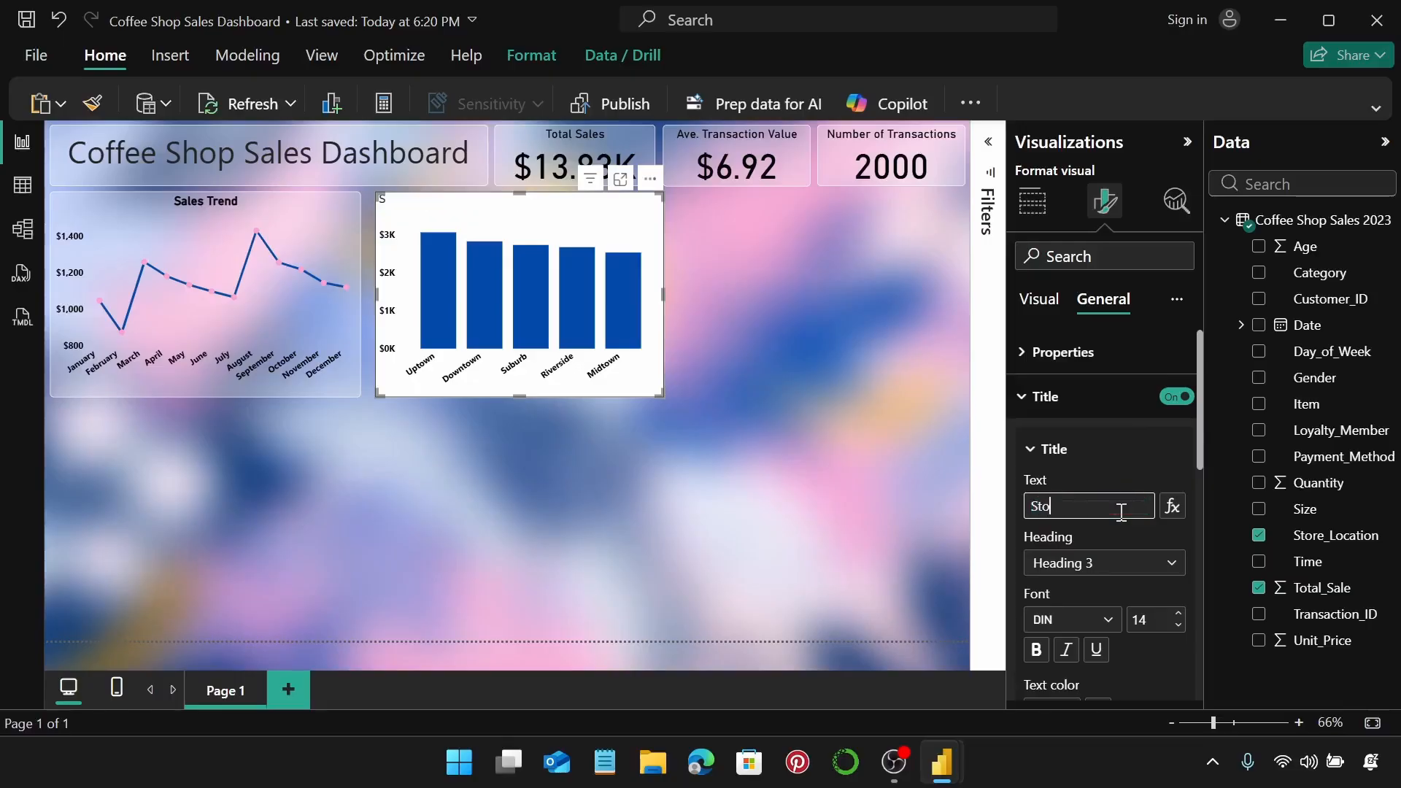
type("re Location Sales")
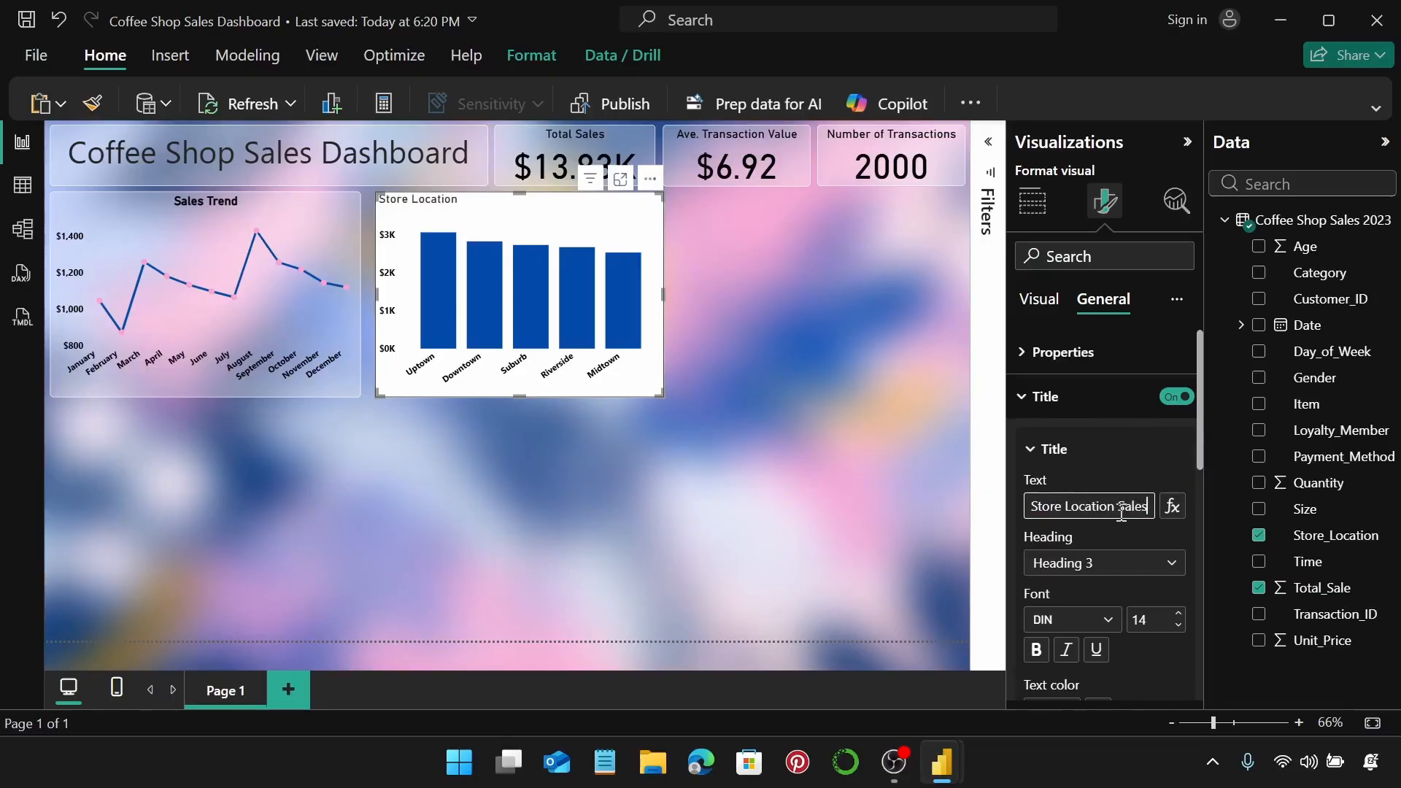
left_click(1119, 454)
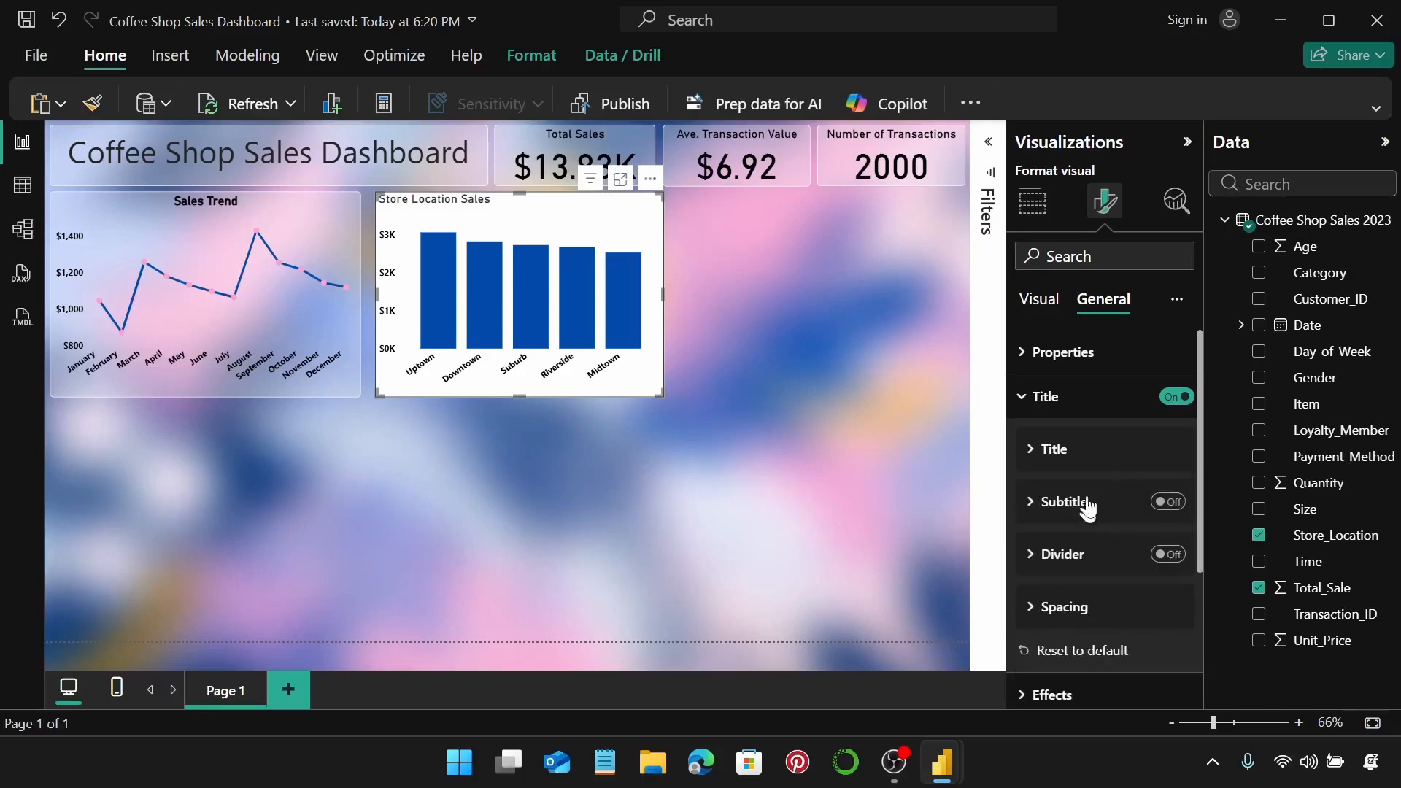
Make the Store Location Sales title text black and centred.
left_click(1095, 459)
scroll(1095, 474, "down", 2)
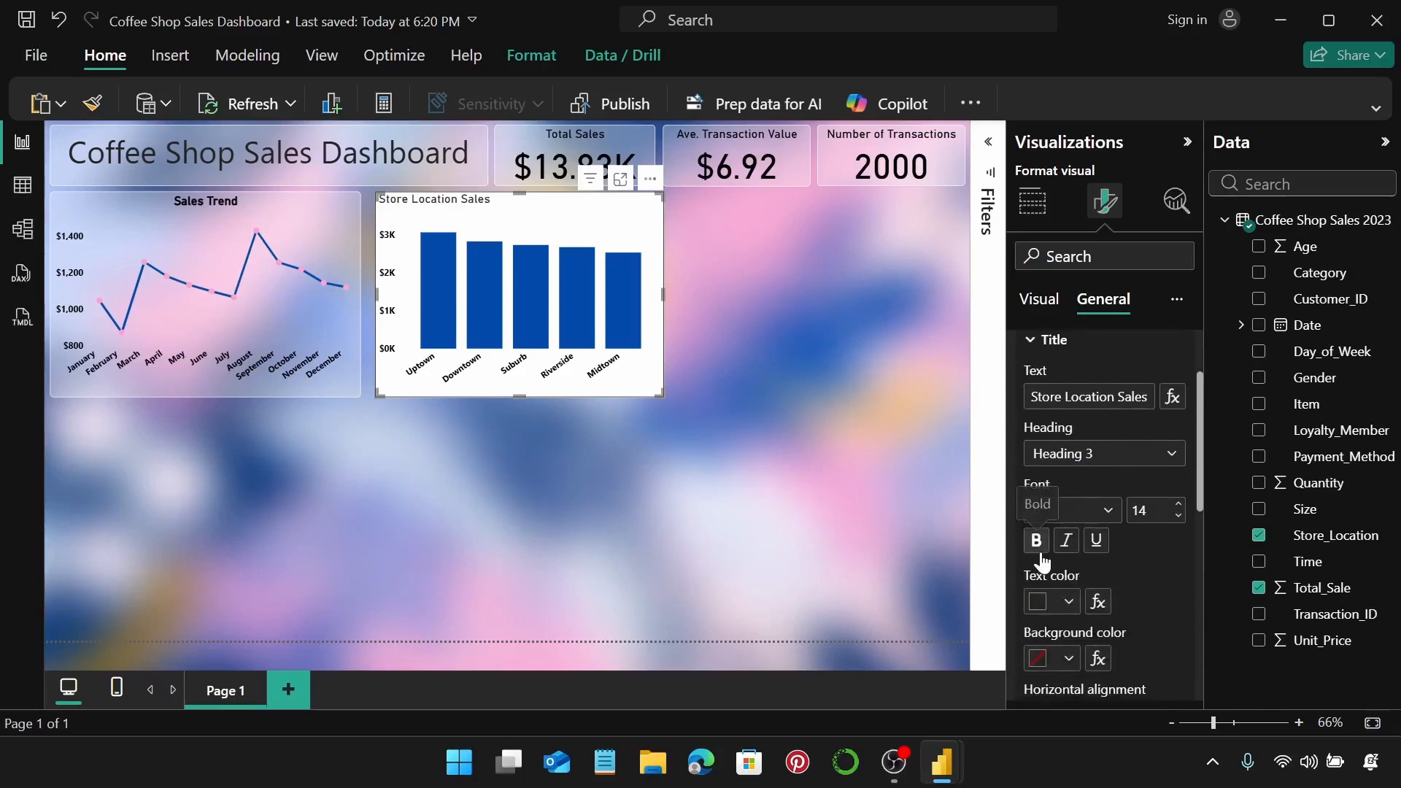
scroll(1043, 559, "down", 3)
left_click(1062, 492)
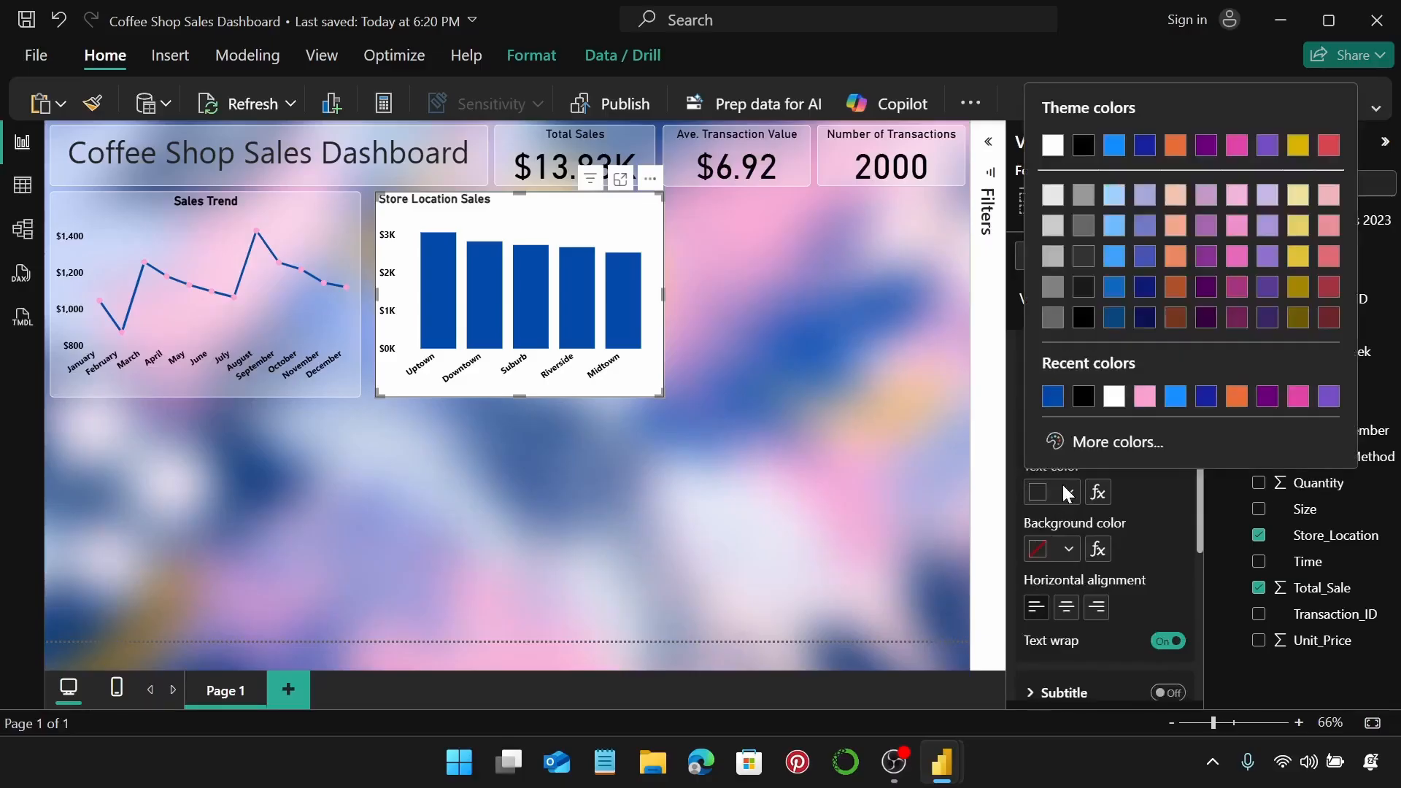
left_click(1084, 396)
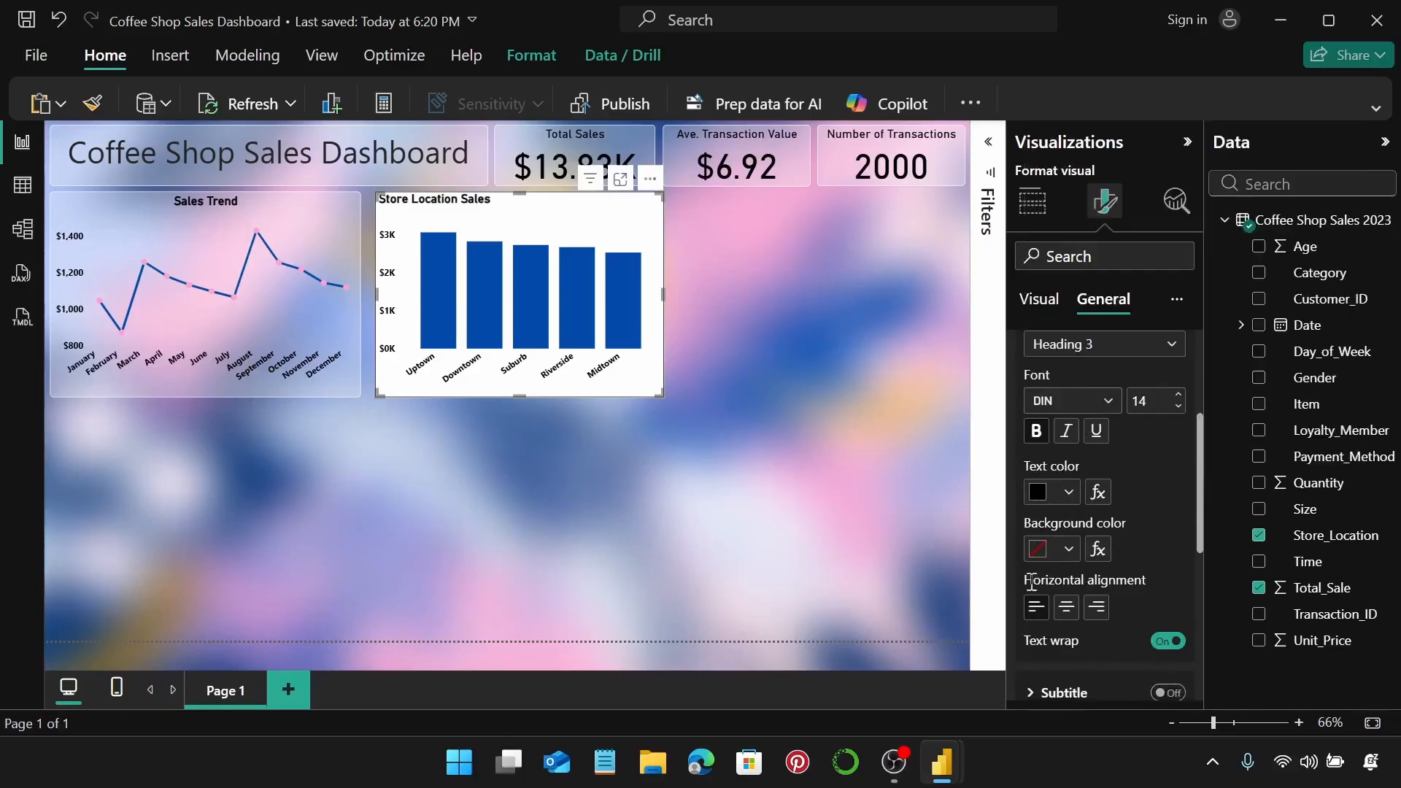
left_click(1065, 608)
scroll(1105, 503, "up", 3)
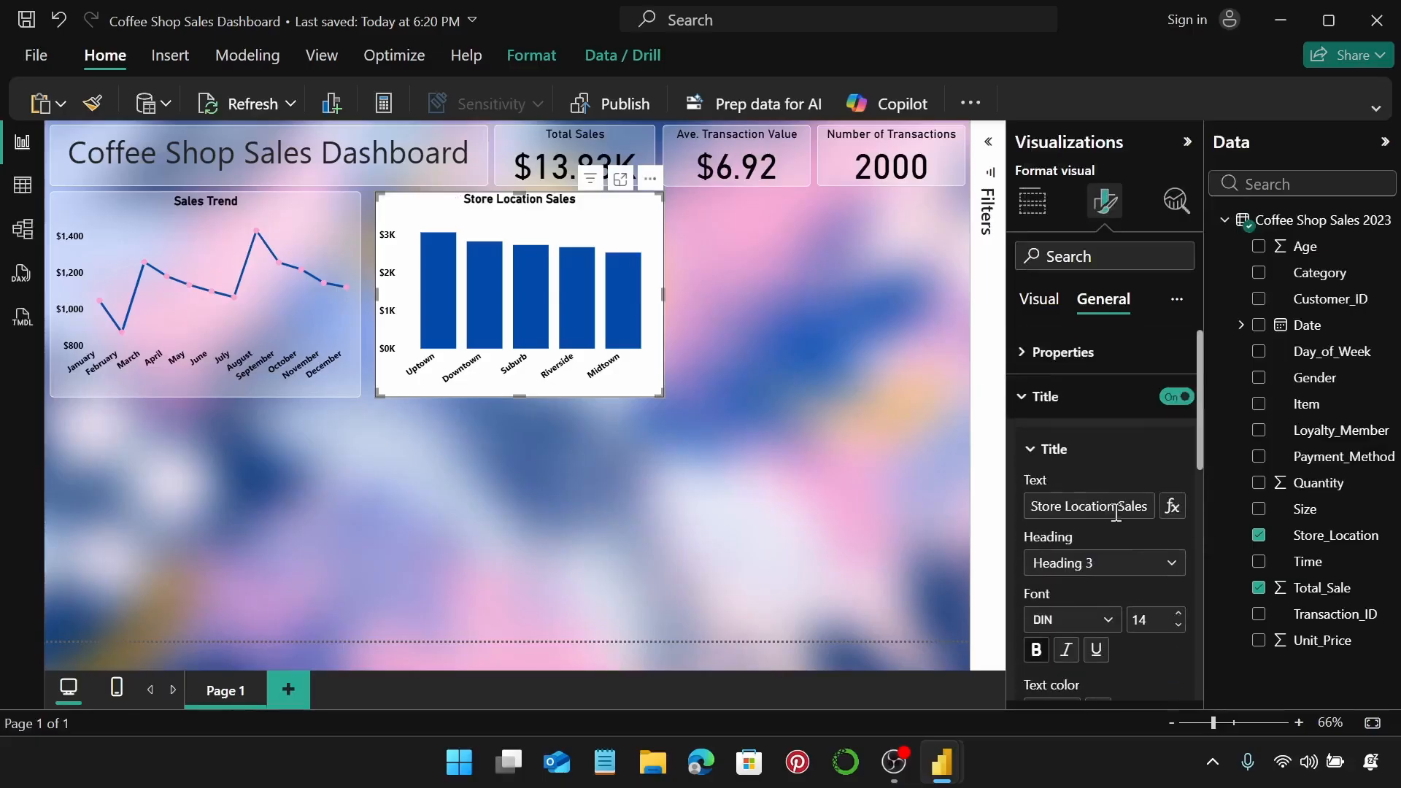
left_click(1088, 400)
Set the chart's background transparency to 70%.
left_click(1093, 435)
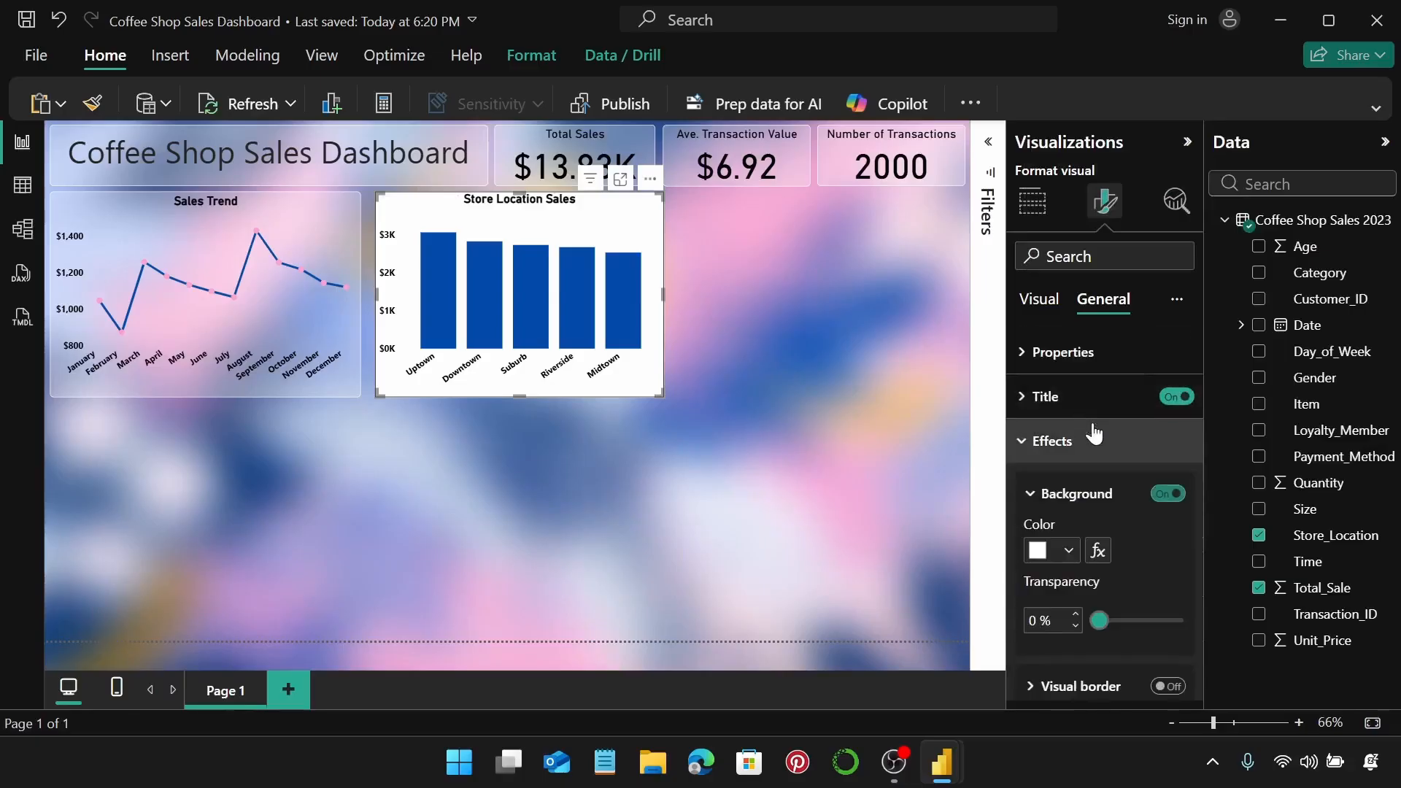
scroll(1054, 530, "down", 2)
double_click(1036, 514)
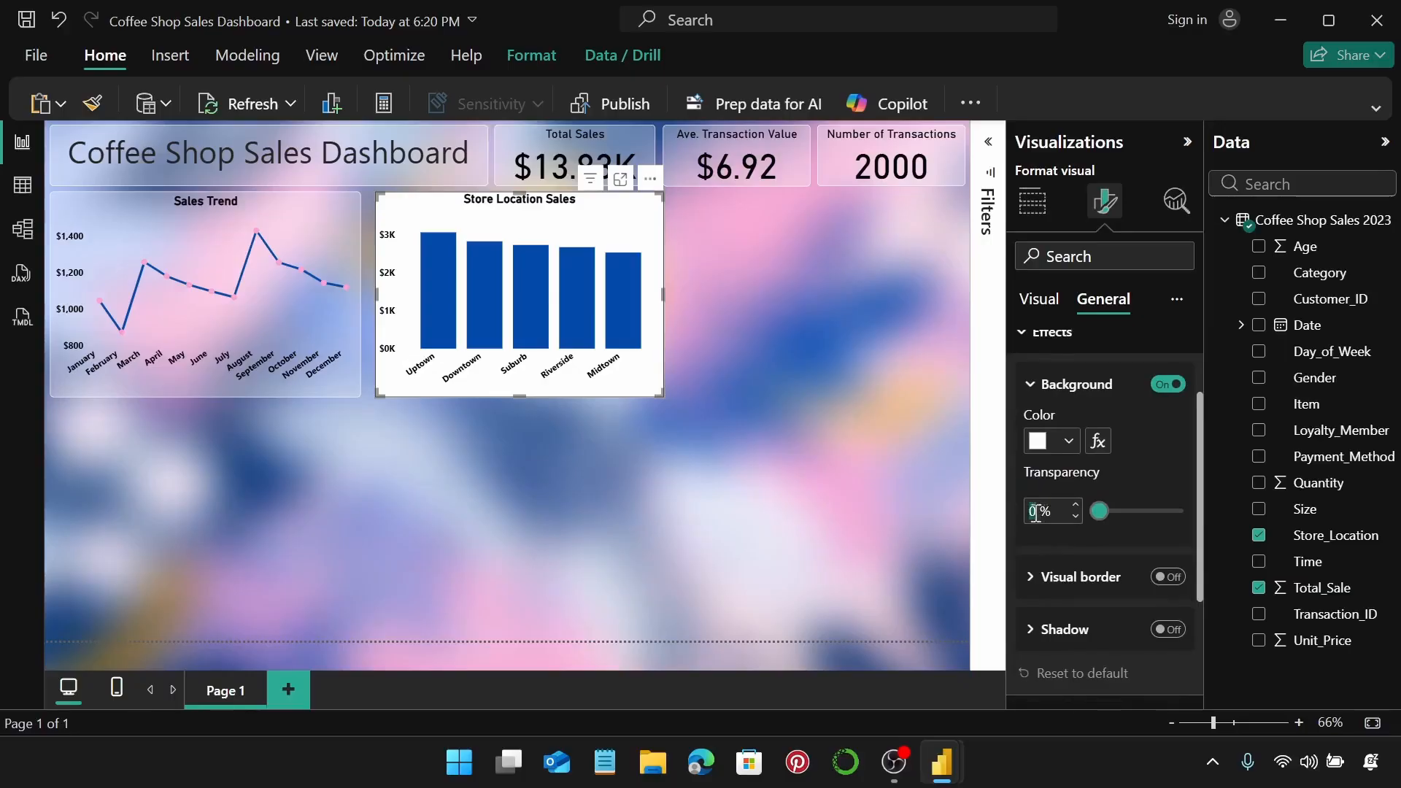
type("69")
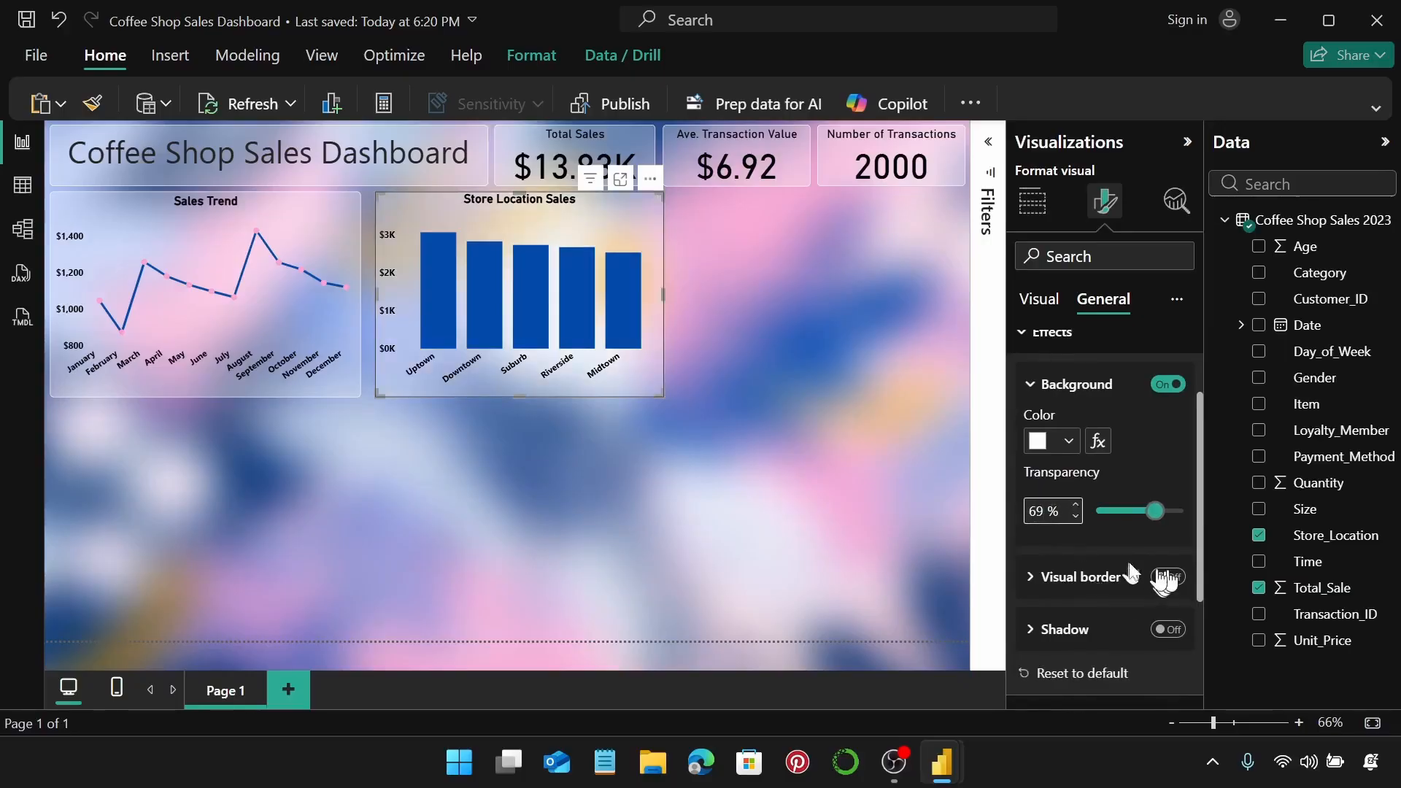
left_click(1073, 506)
Add a white visual border with 5 px rounded corners to the chart.
left_click(1167, 577)
scroll(1107, 590, "down", 1)
scroll(1094, 510, "down", 1)
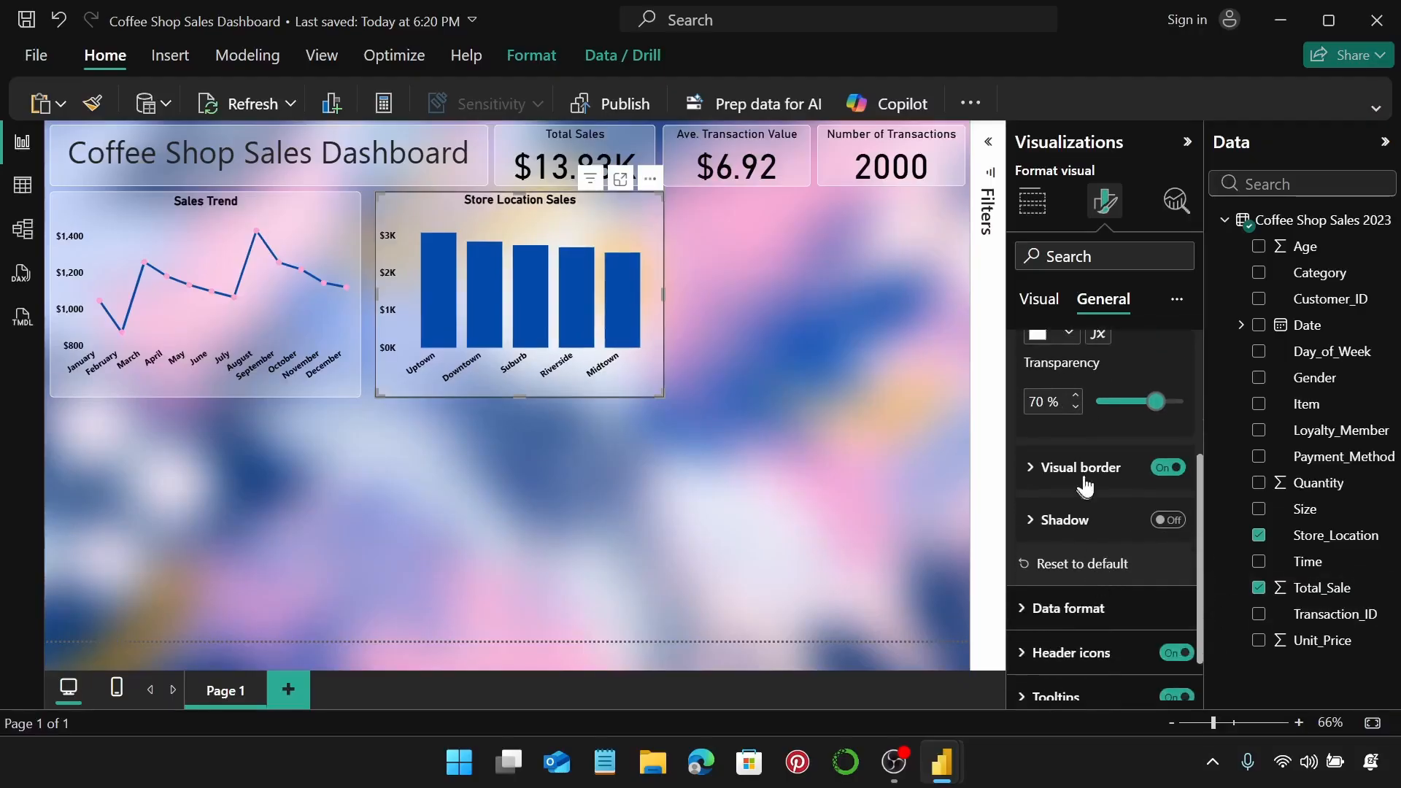
left_click(1085, 479)
scroll(1082, 447, "down", 2)
left_click(1068, 416)
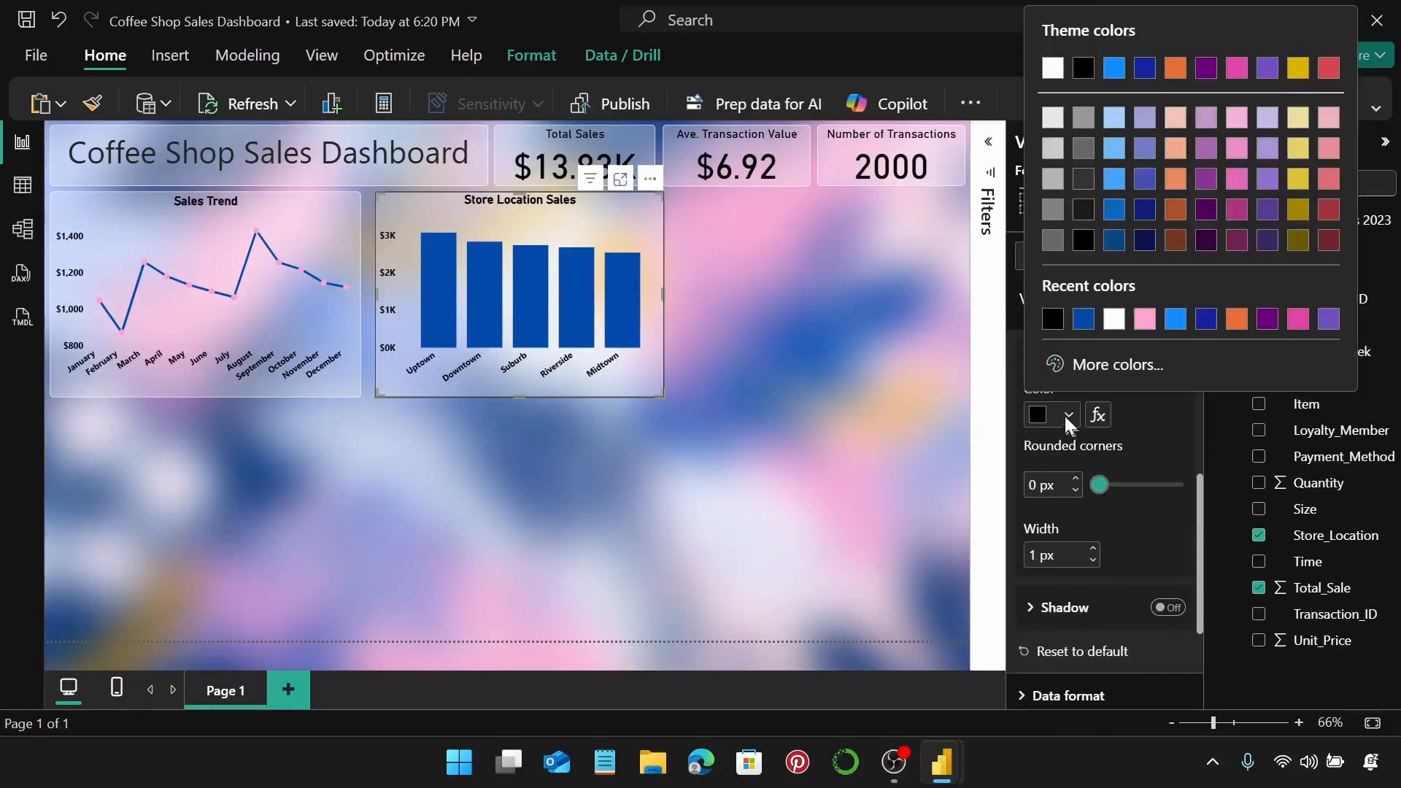
left_click(1122, 326)
left_click(1078, 475)
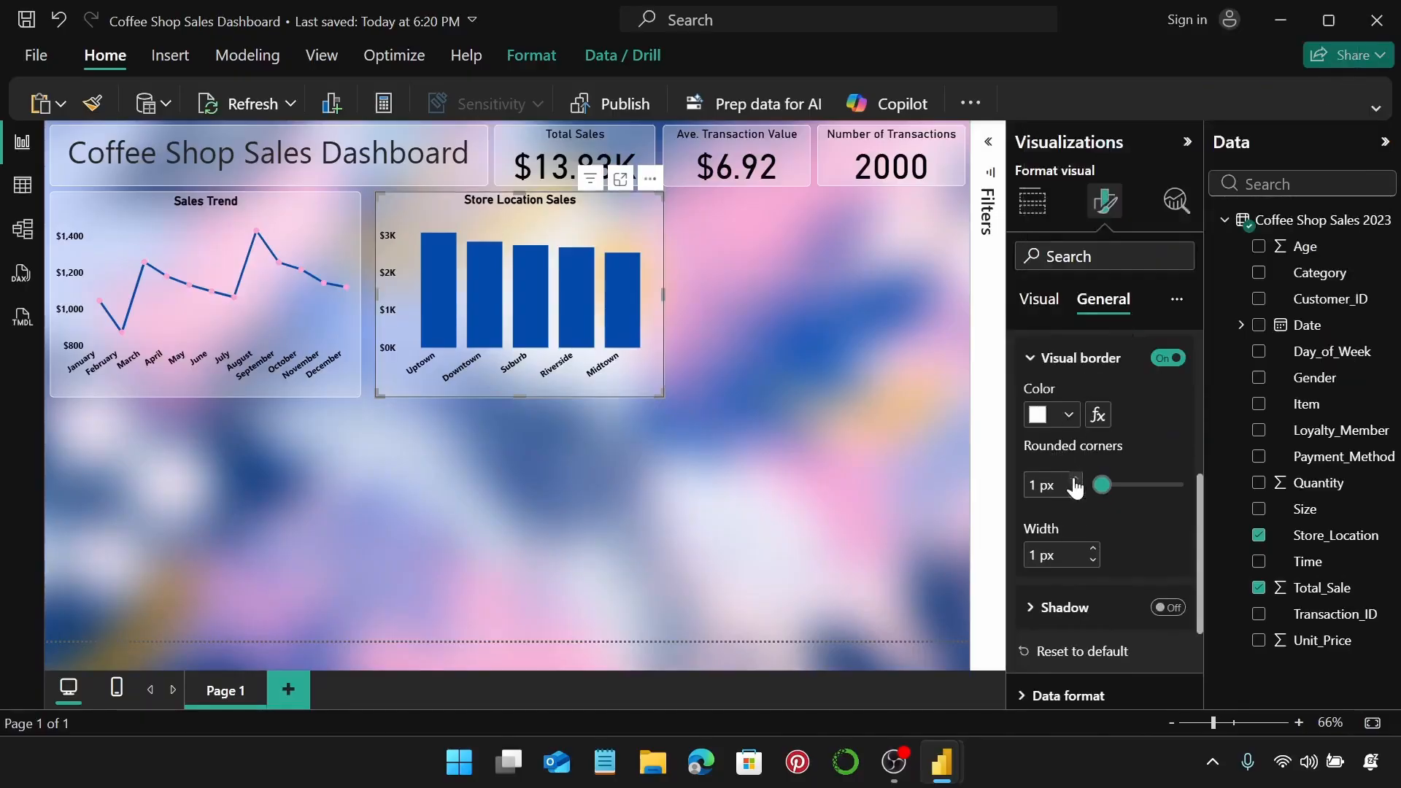
left_click(1078, 476)
left_click(1079, 475)
left_click(1078, 476)
left_click(1078, 475)
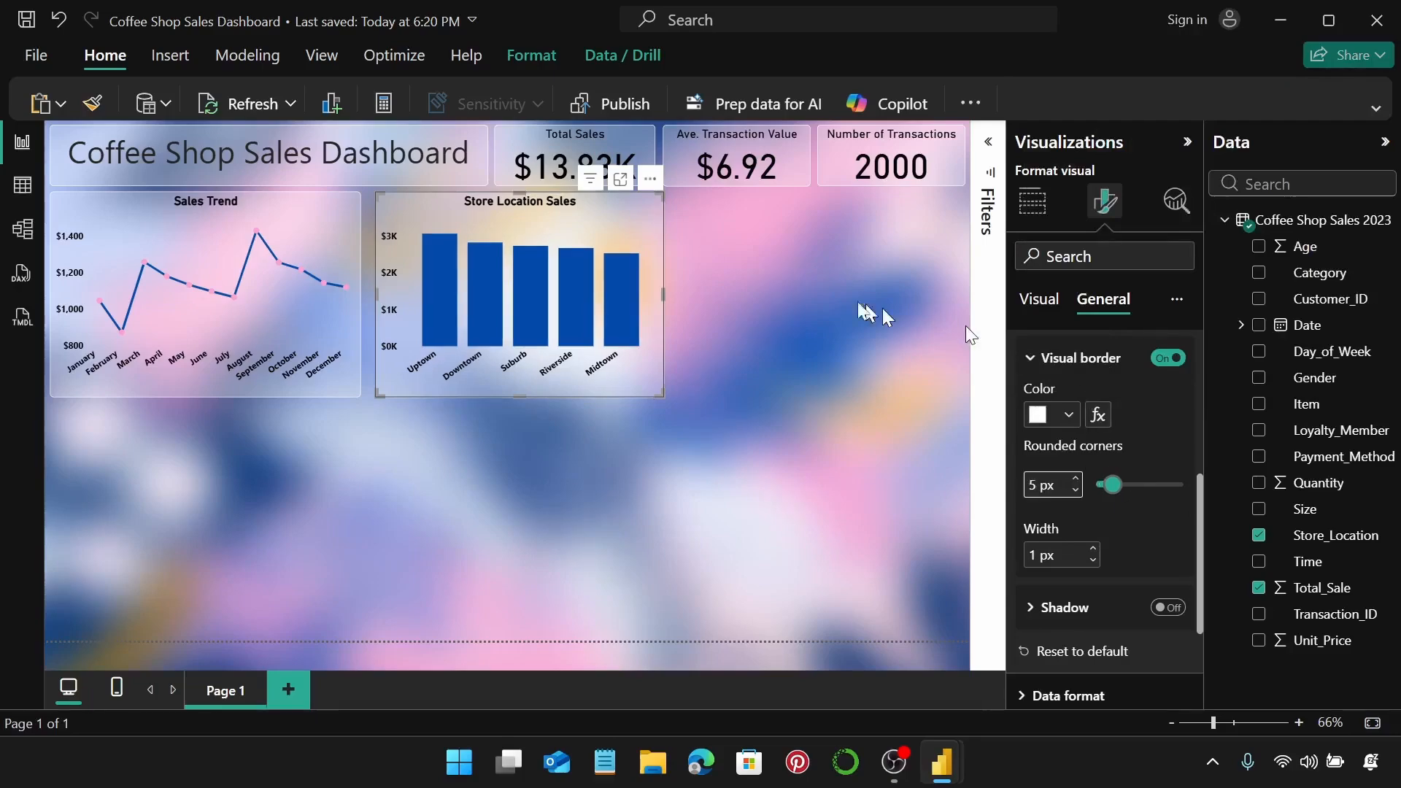
left_click(731, 281)
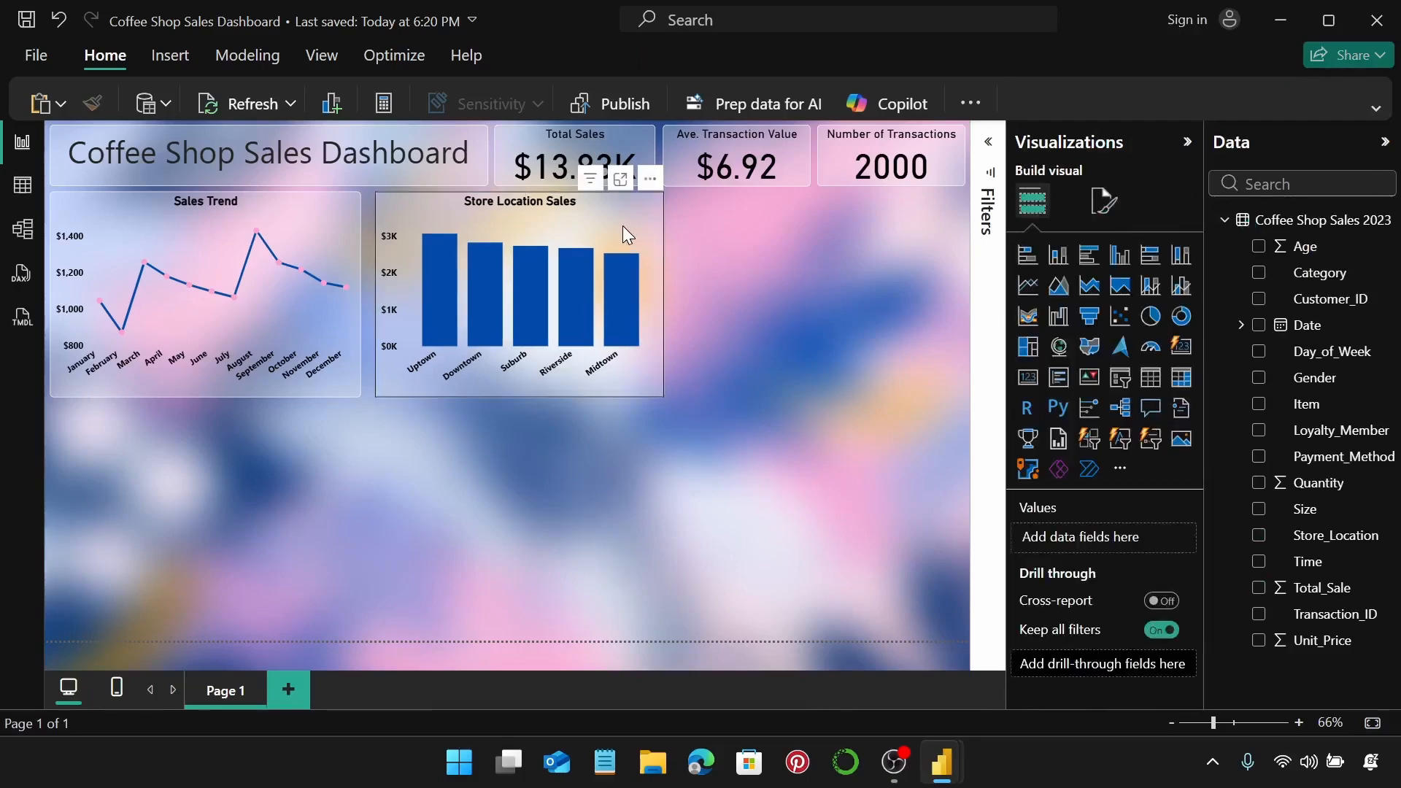
Nudge the Store Location Sales chart slightly left, next to Sales Trend.
left_click_drag(623, 225, 613, 227)
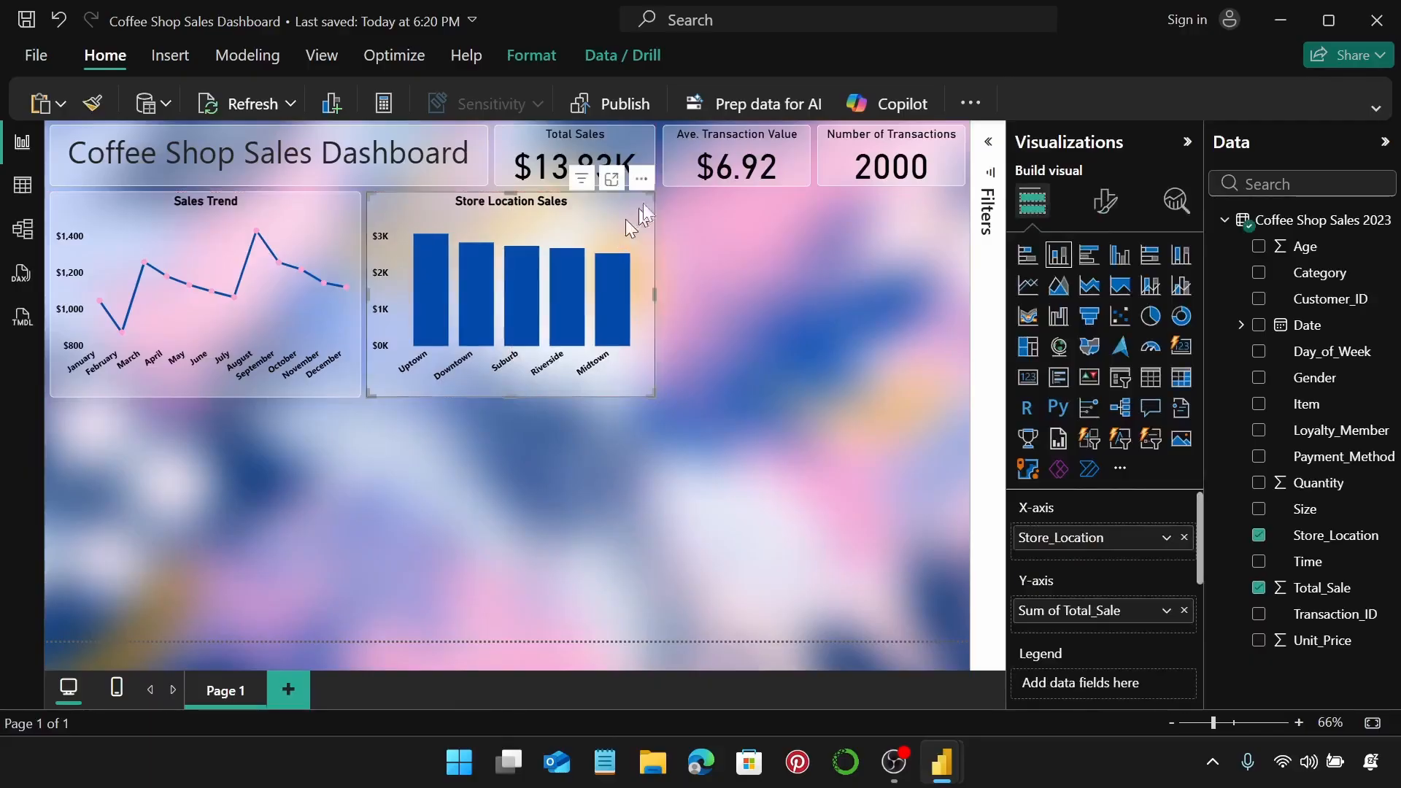
left_click(636, 134)
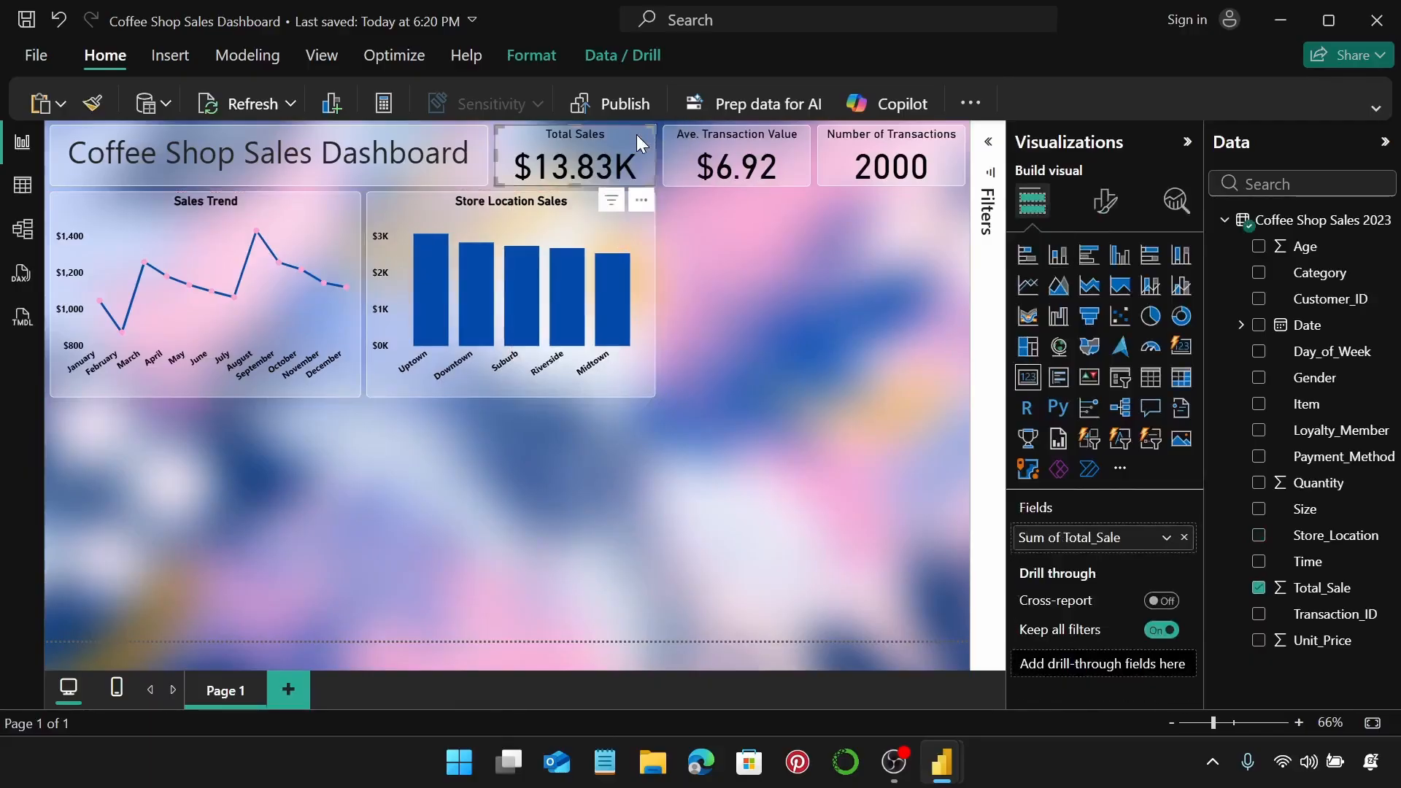
left_click(637, 229)
left_click(701, 230)
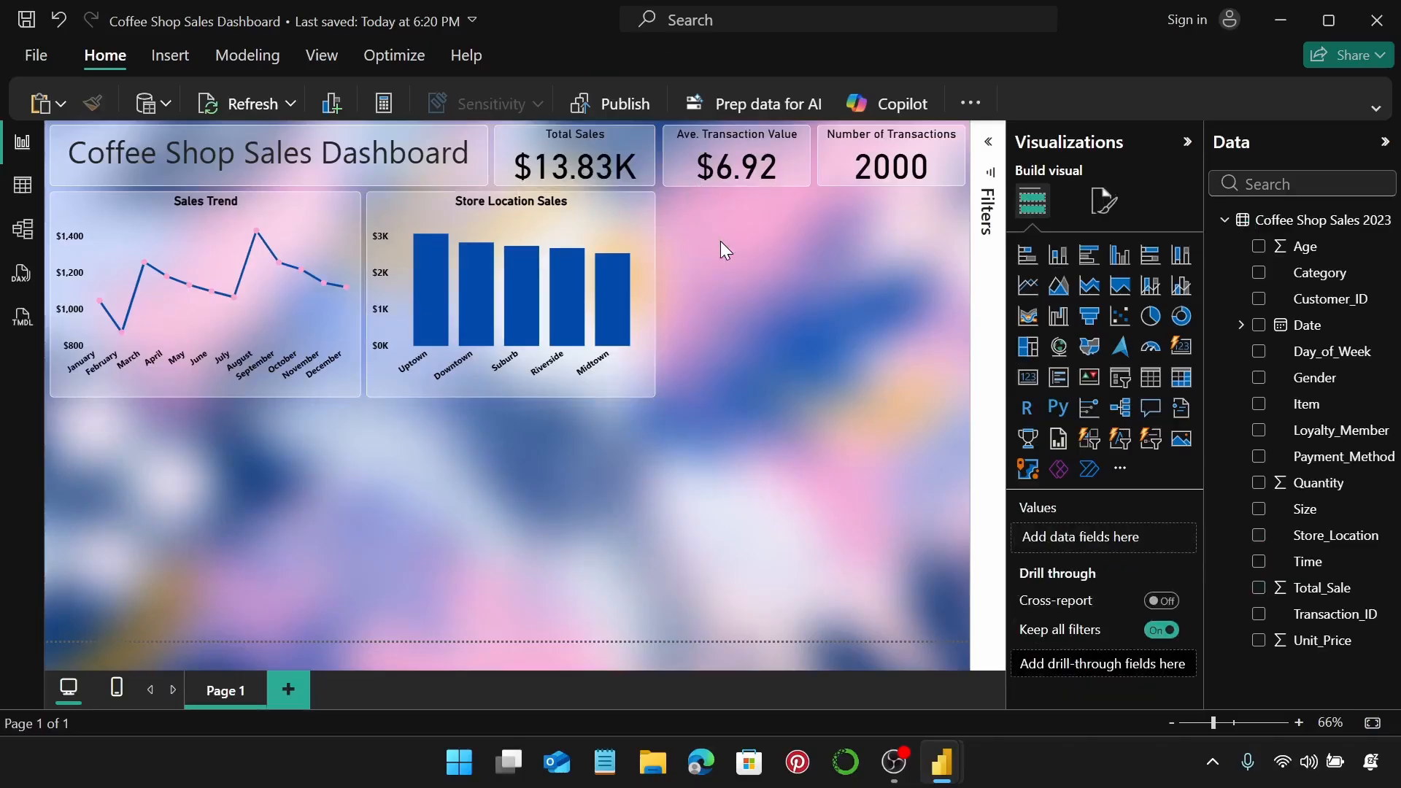
Add a stacked column chart plotting Sum of Total_Sale by Item below Sales Trend.
key("ctrl+z")
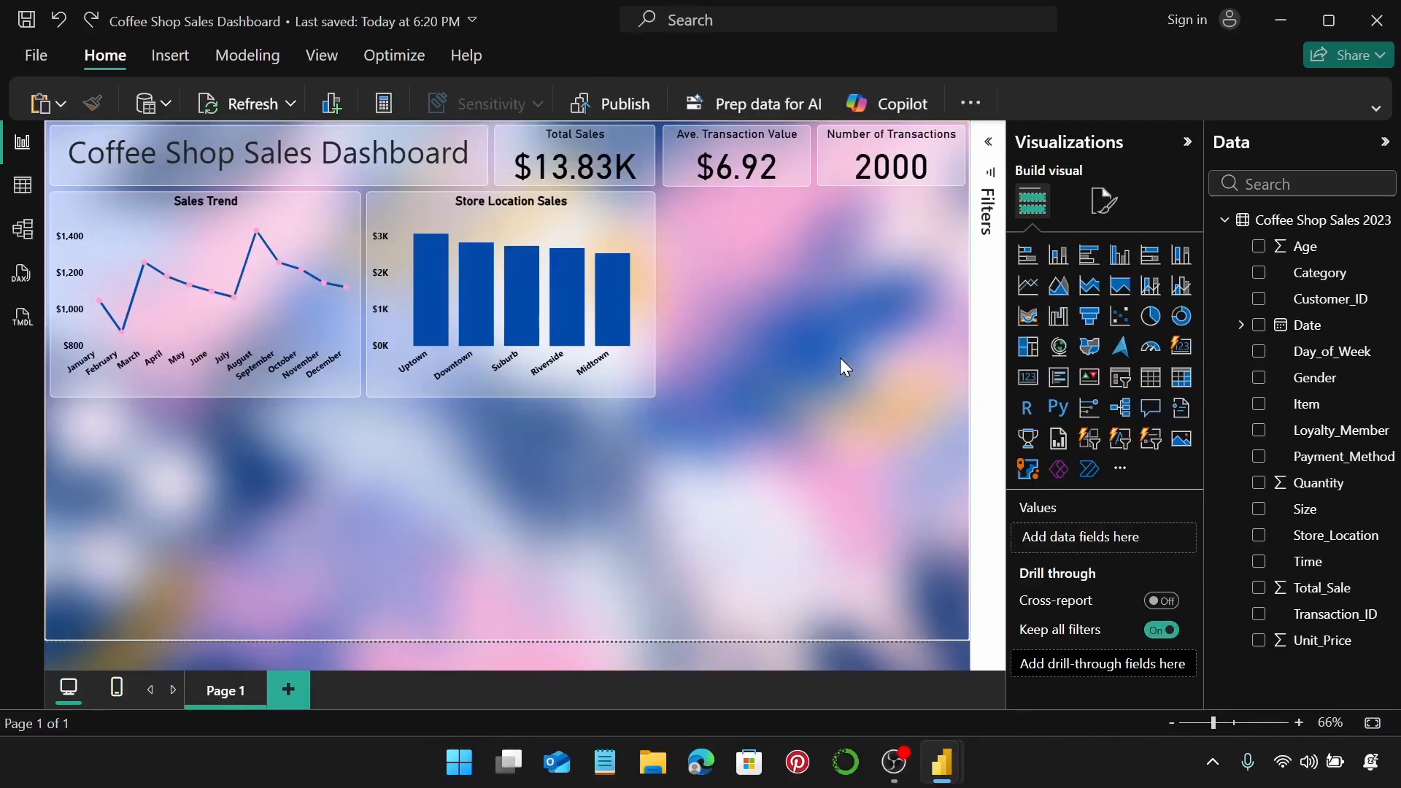
left_click(1059, 255)
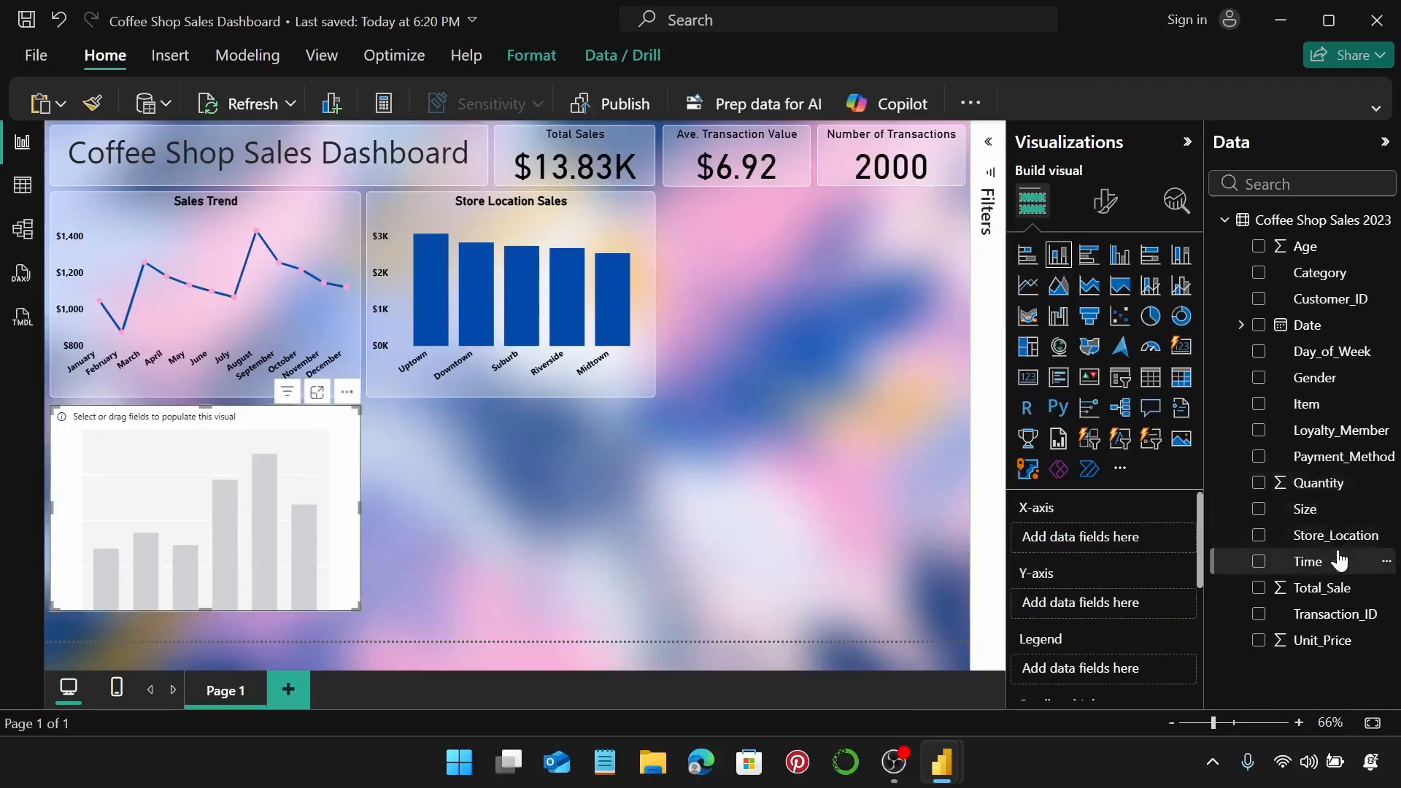
left_click_drag(1322, 406, 1112, 543)
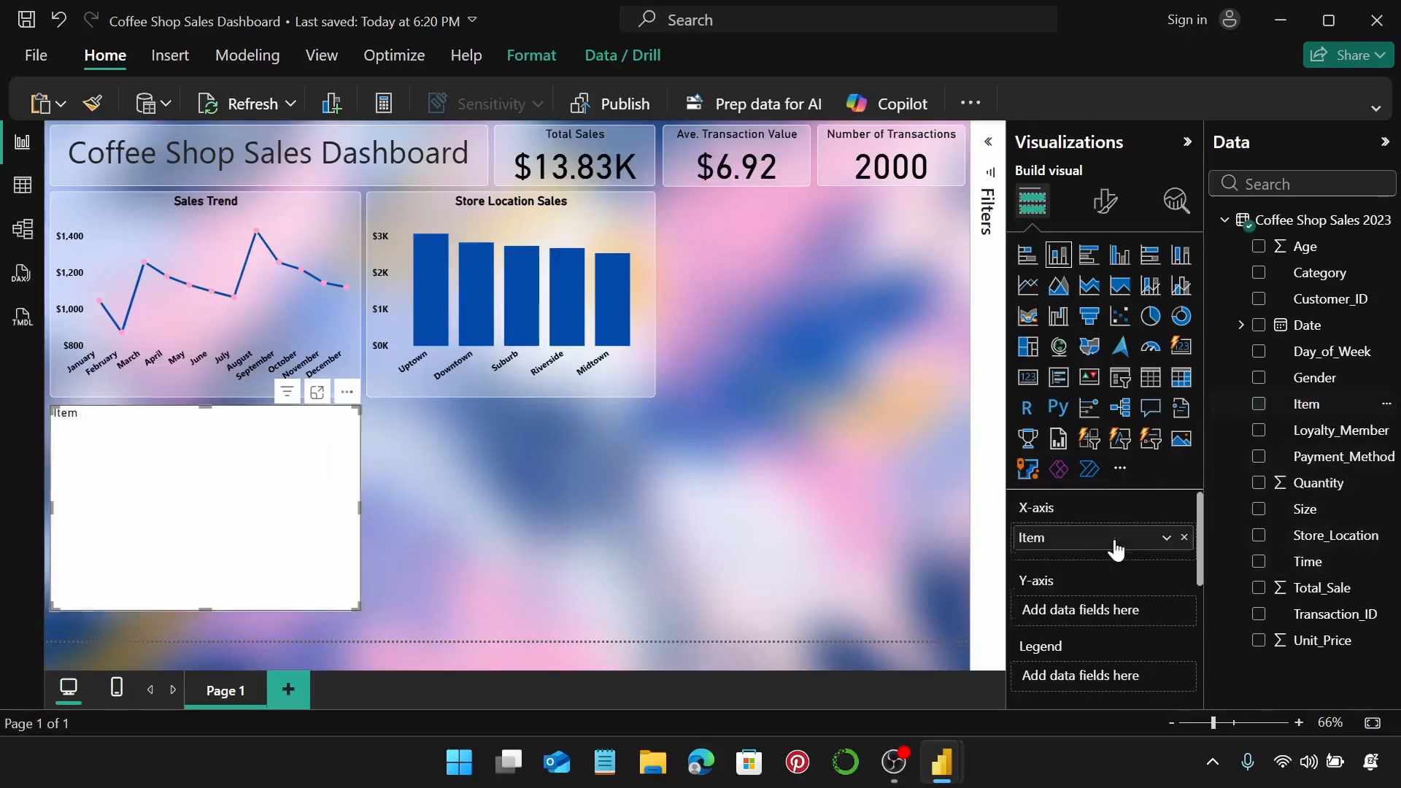
left_click_drag(1350, 587, 1144, 620)
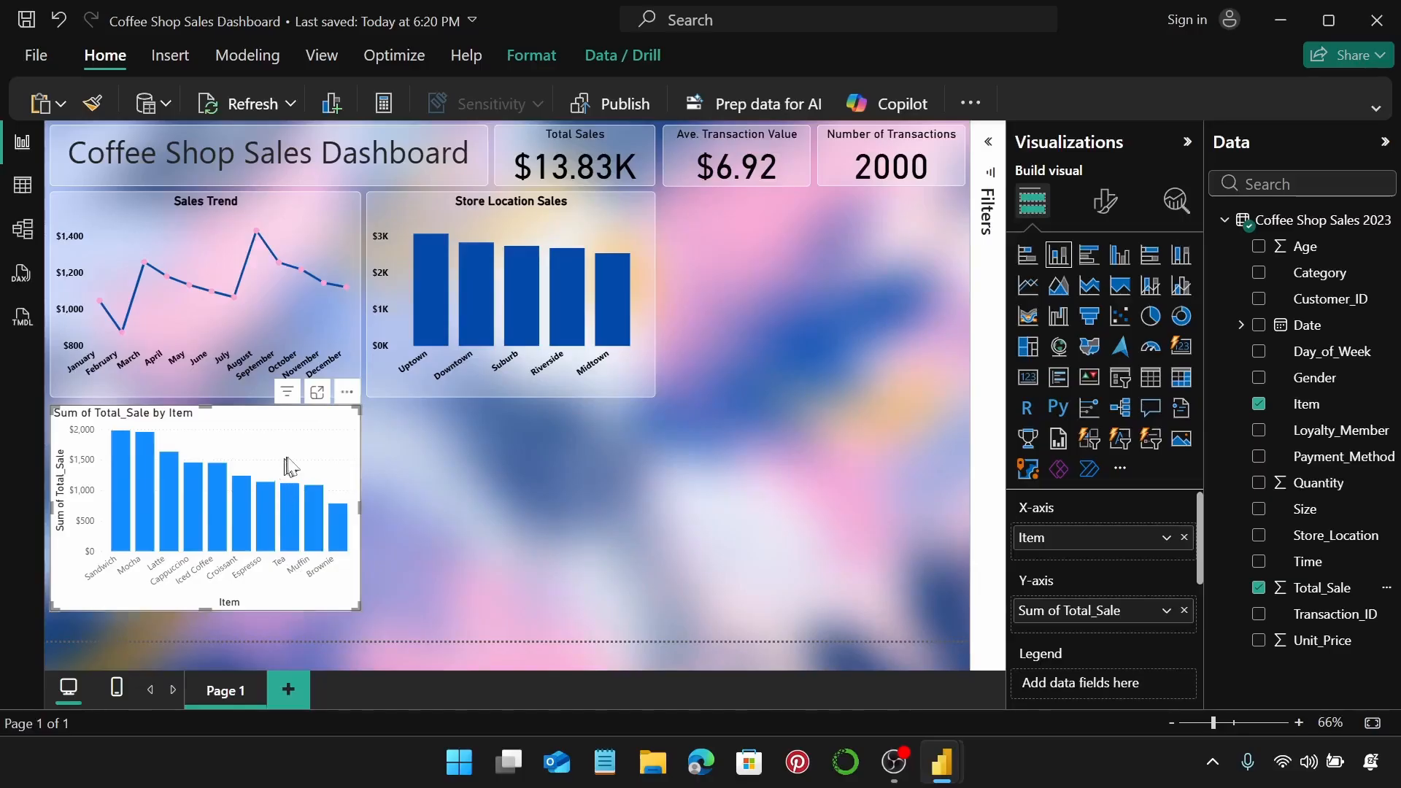
left_click(1103, 210)
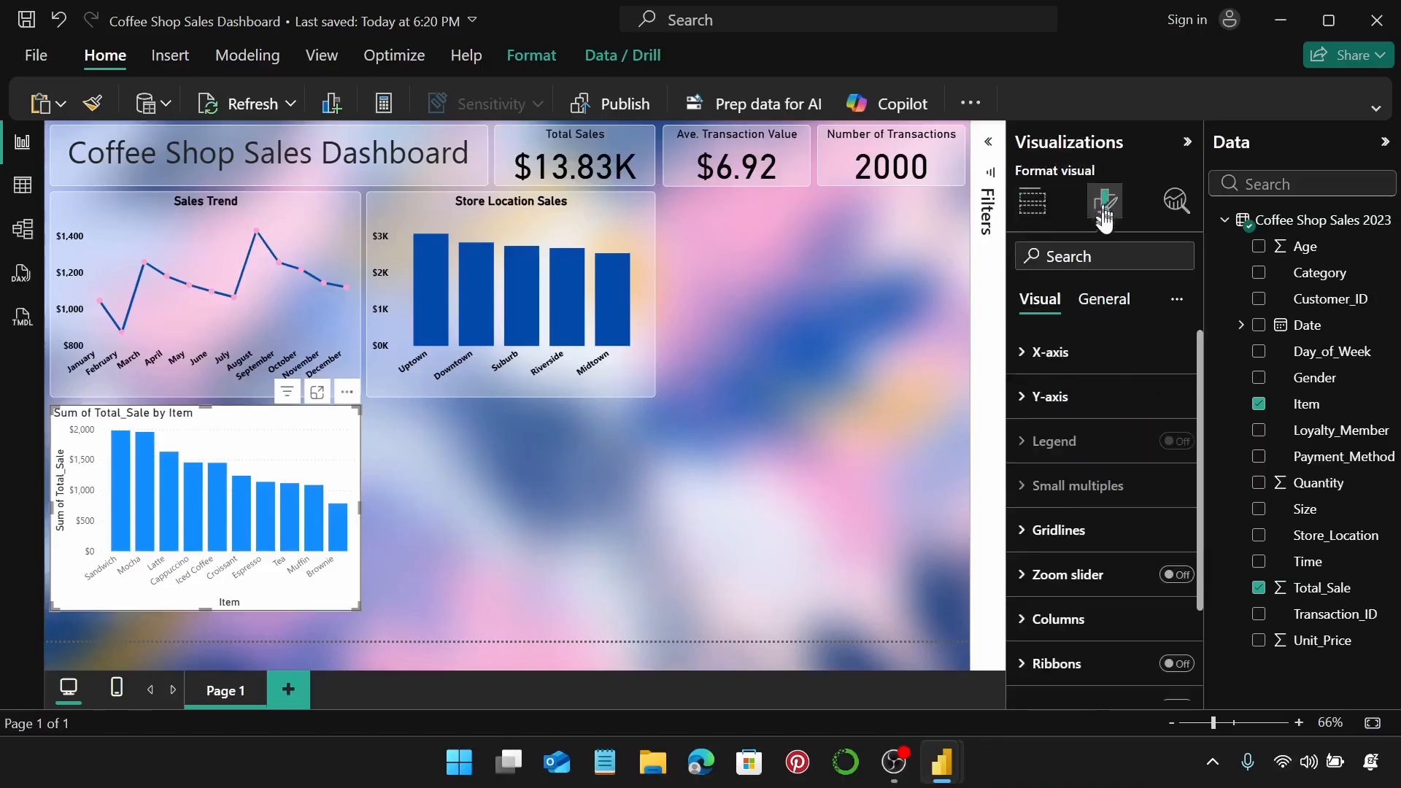
Make the item chart's x-axis labels bold and black.
left_click(1085, 353)
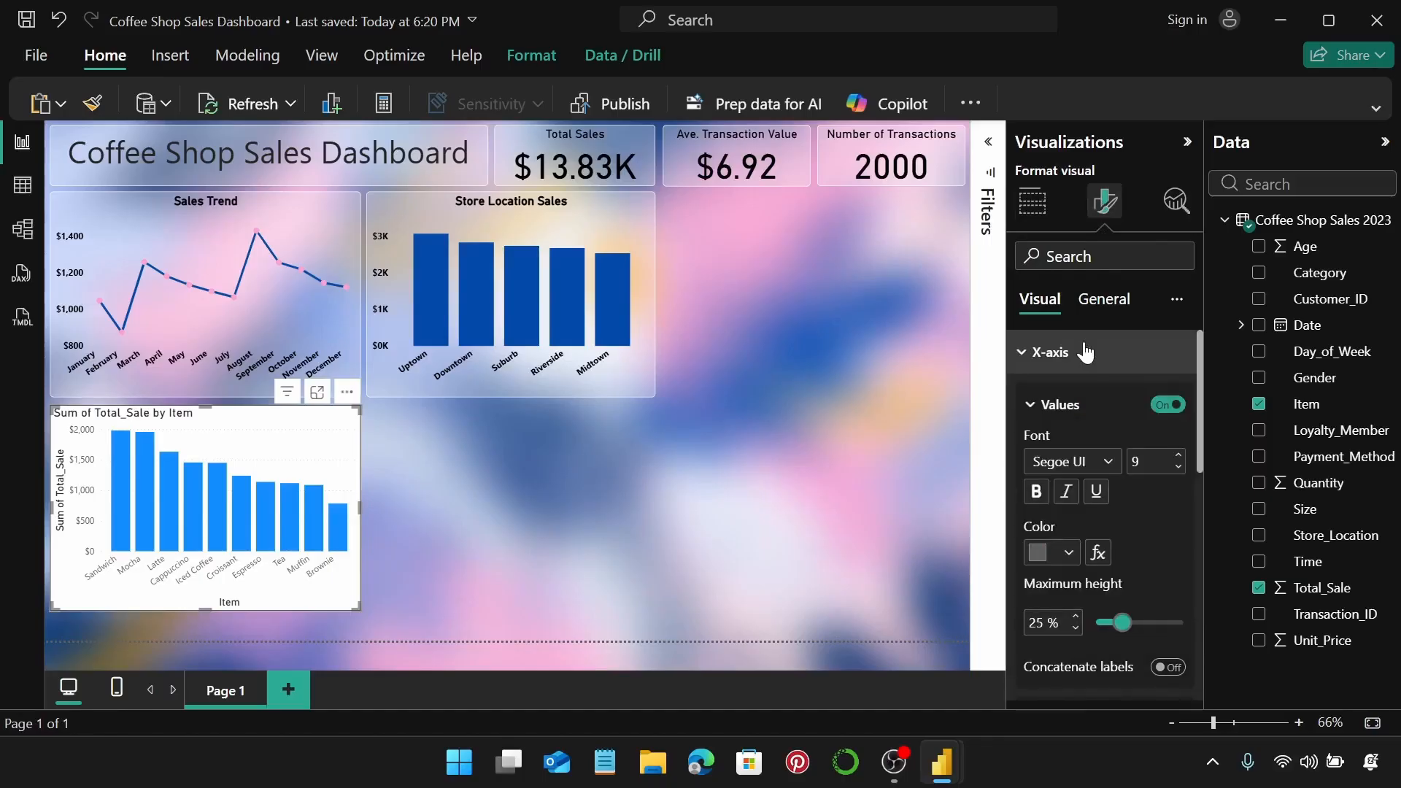
left_click(1036, 491)
scroll(1073, 482, "down", 2)
left_click(1071, 443)
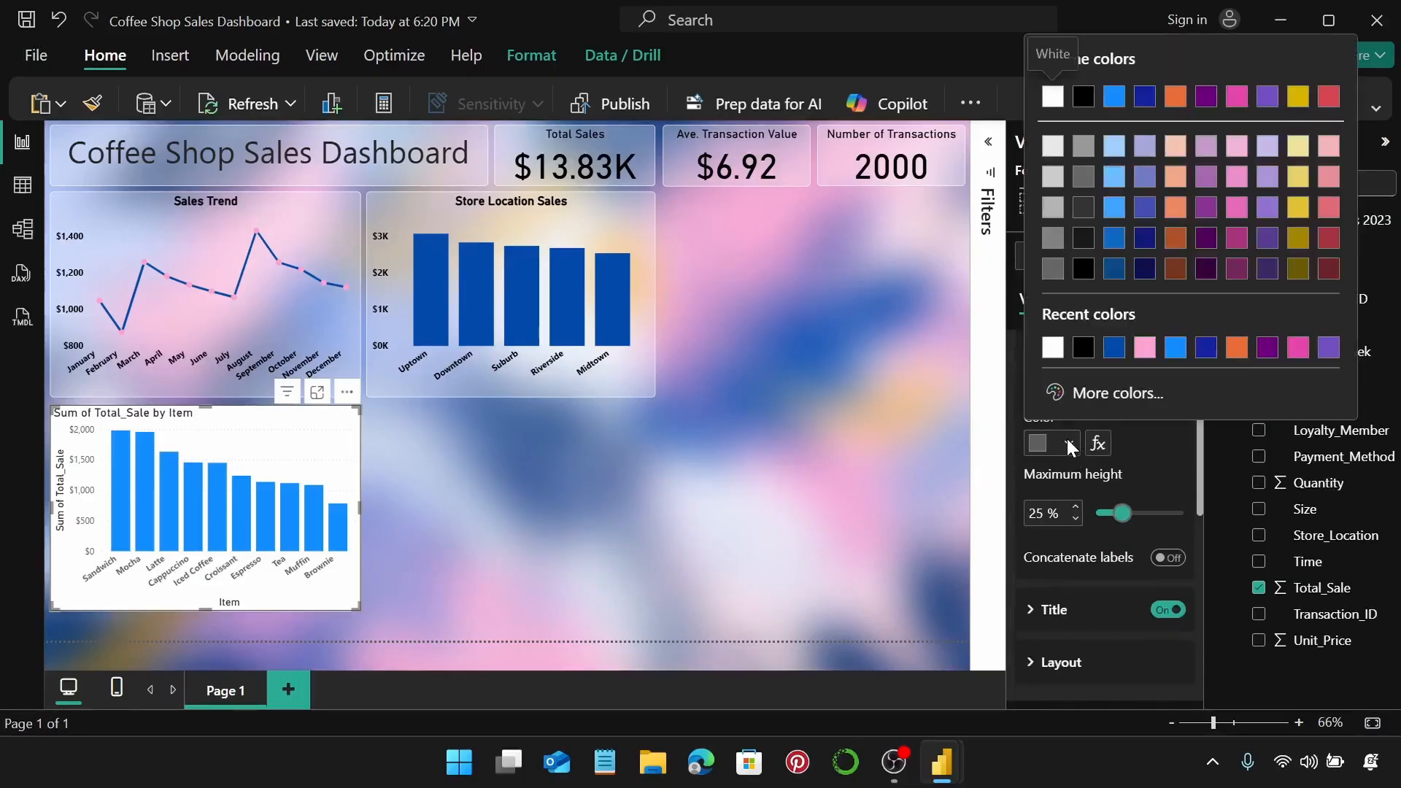
left_click(1083, 347)
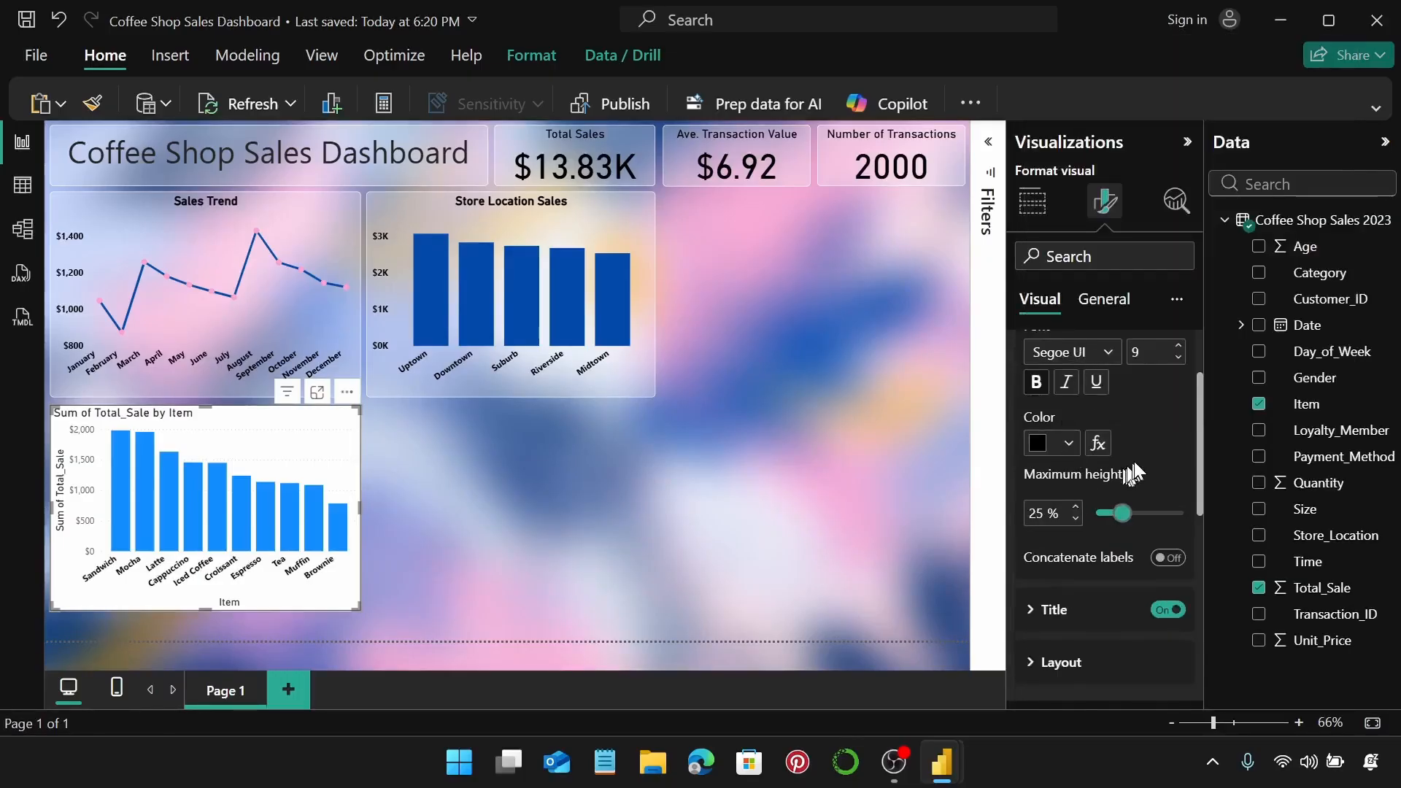
scroll(1134, 461, "down", 2)
scroll(1152, 511, "up", 4)
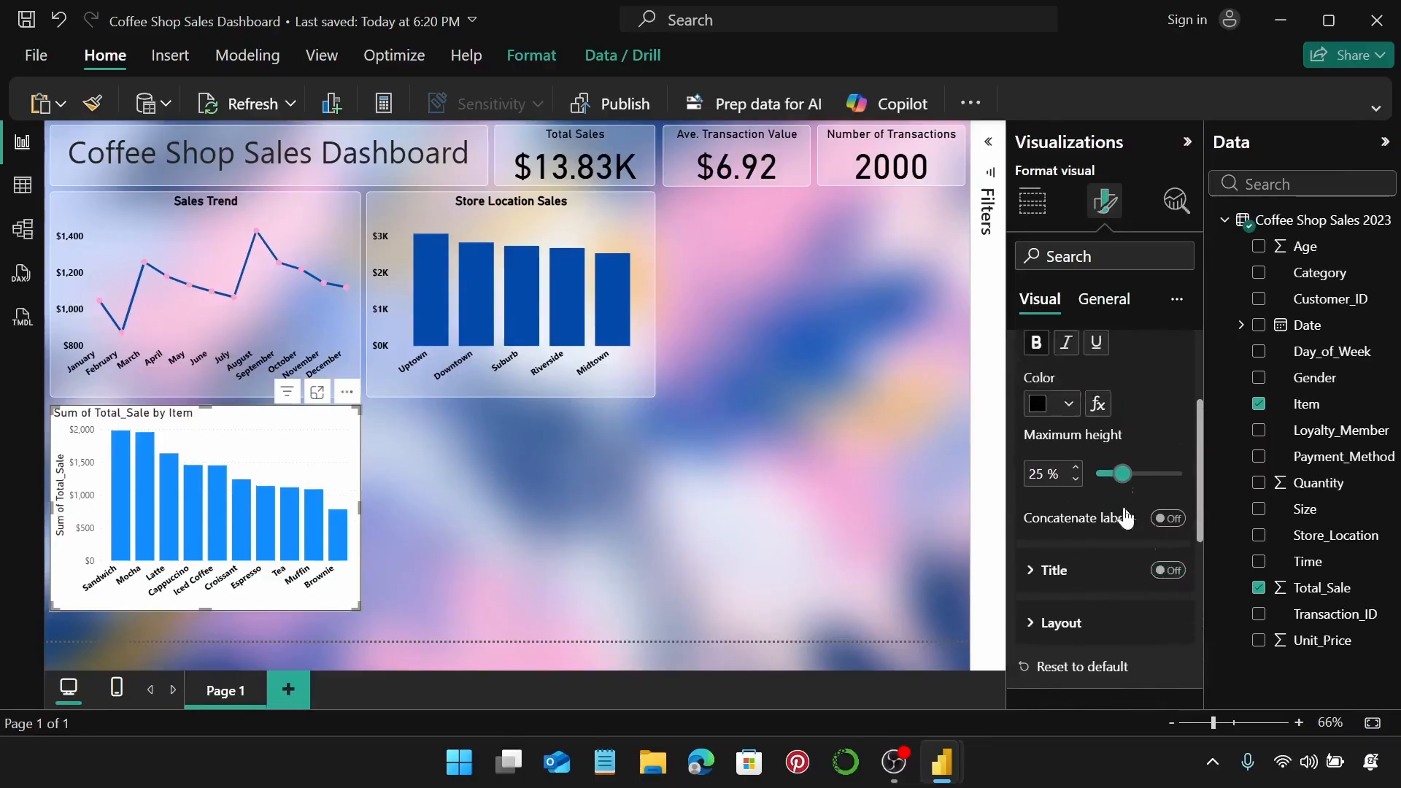
left_click(1085, 367)
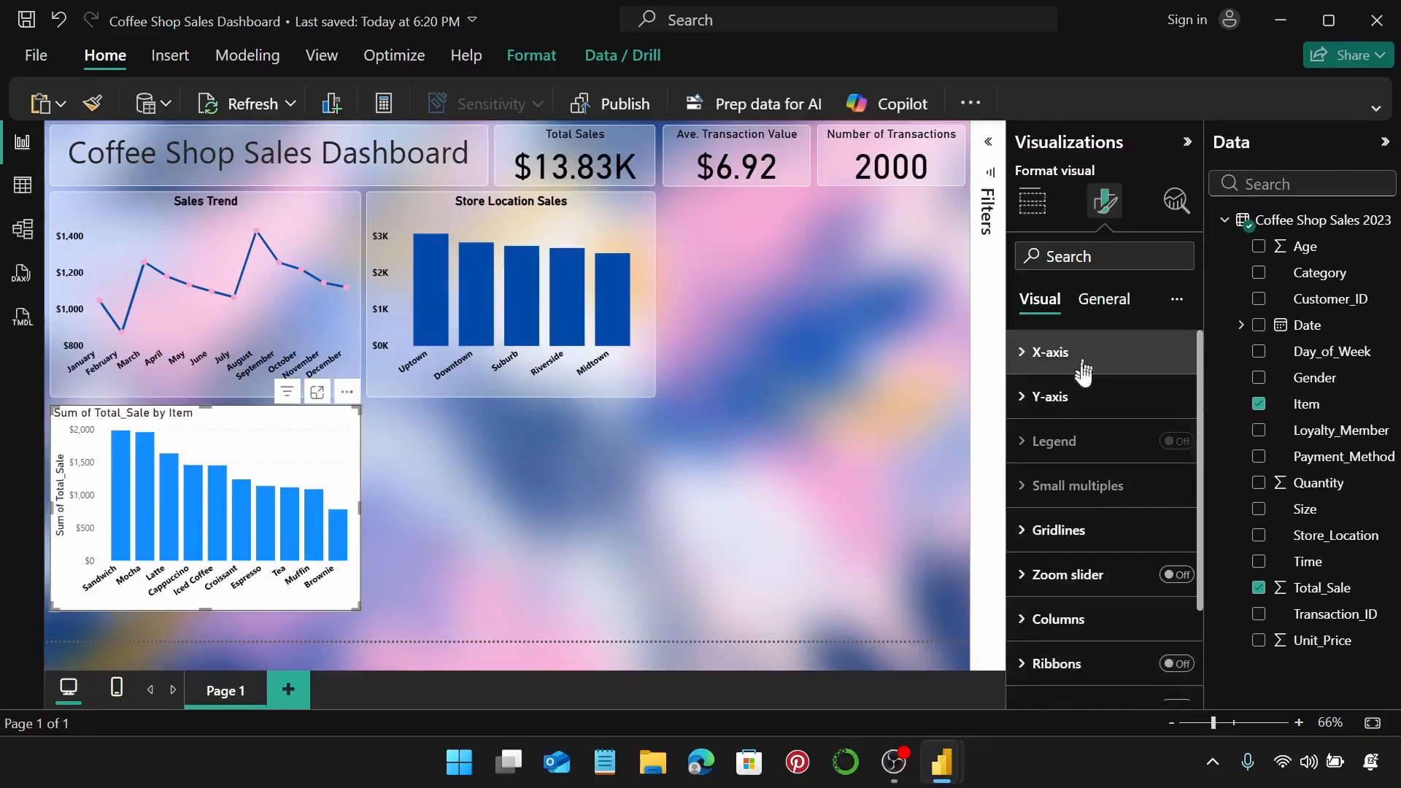
Make the y-axis value labels bold and black and hide the y-axis title.
left_click(1083, 398)
scroll(1085, 402, "down", 1)
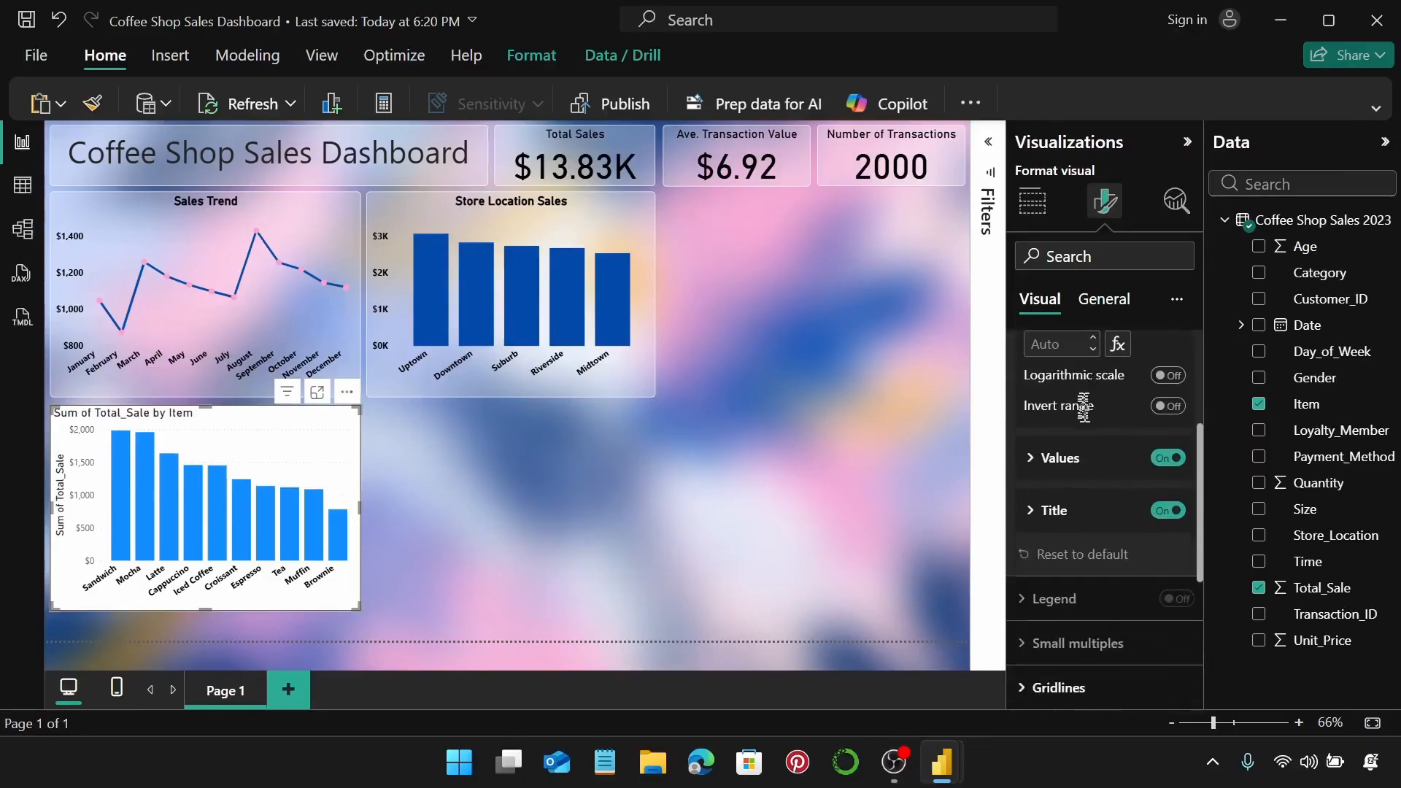
left_click(1084, 463)
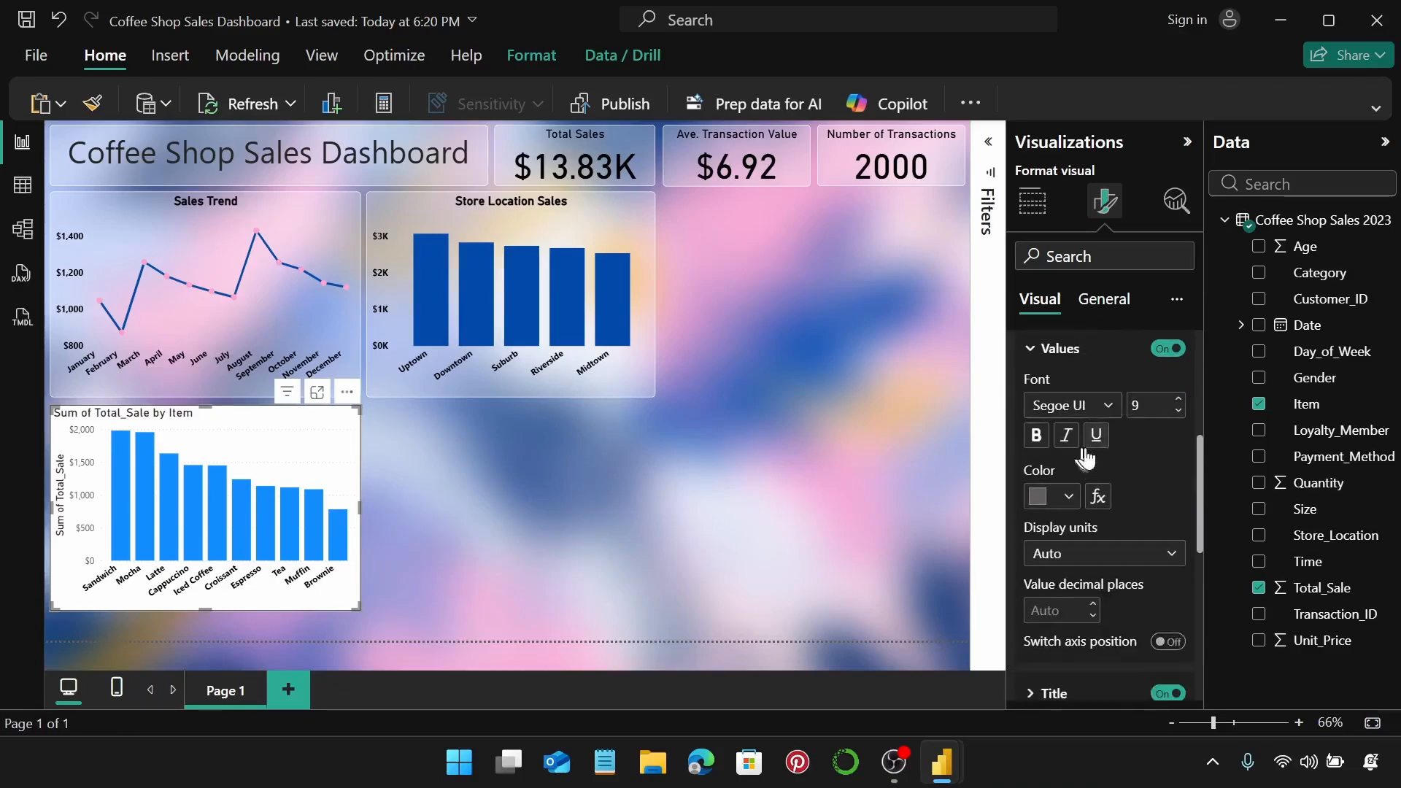
left_click(1035, 435)
left_click(1072, 497)
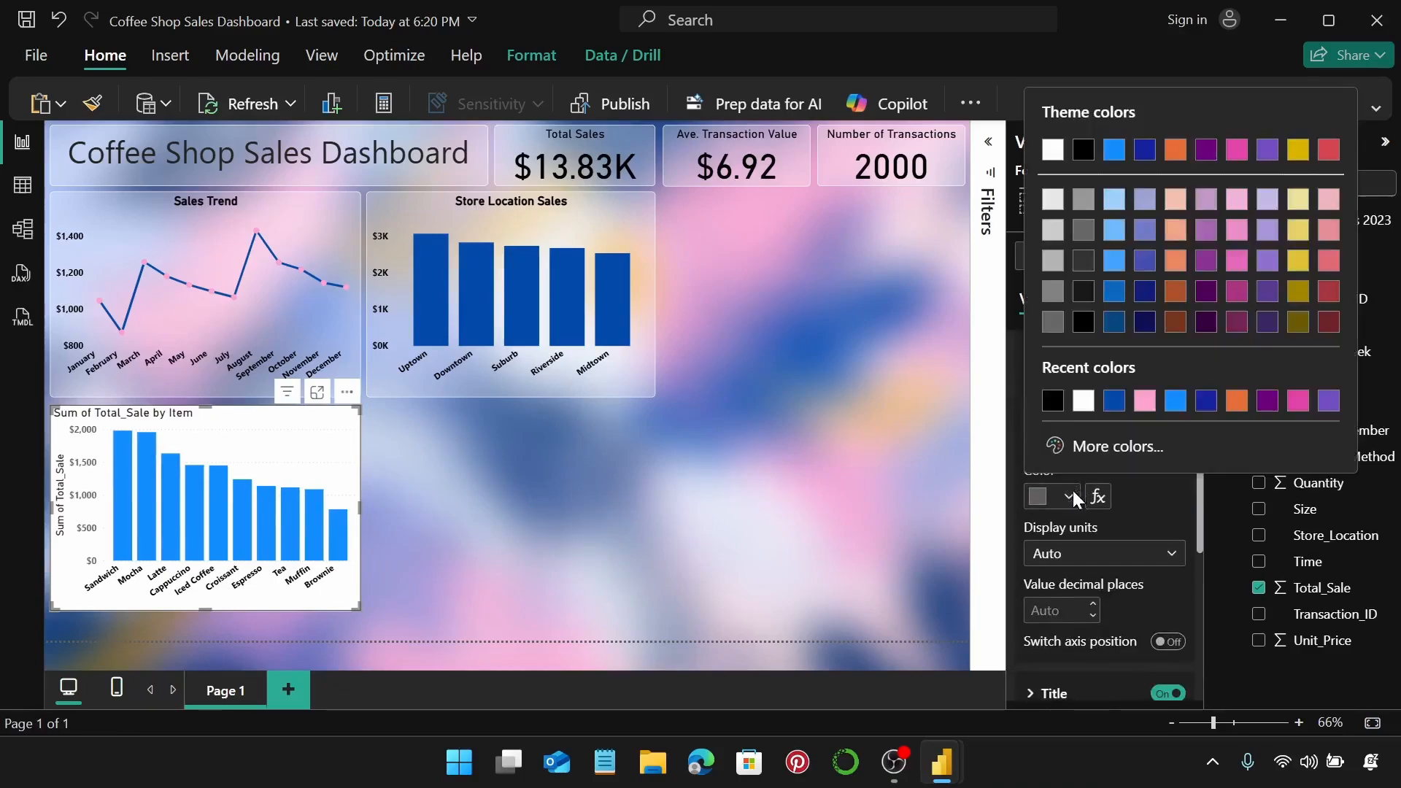
left_click(1055, 401)
scroll(1163, 557, "down", 3)
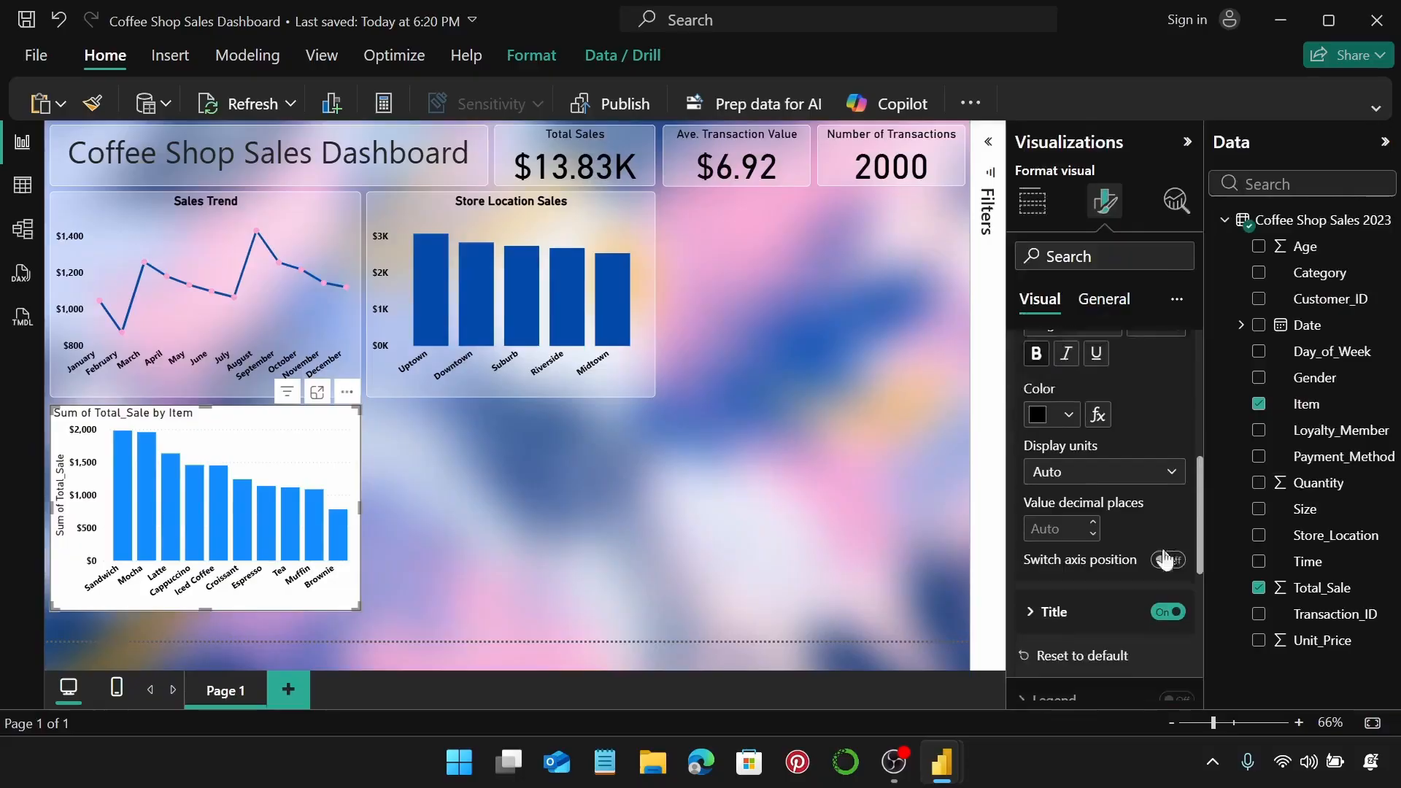
left_click(1167, 583)
scroll(1145, 469, "up", 5)
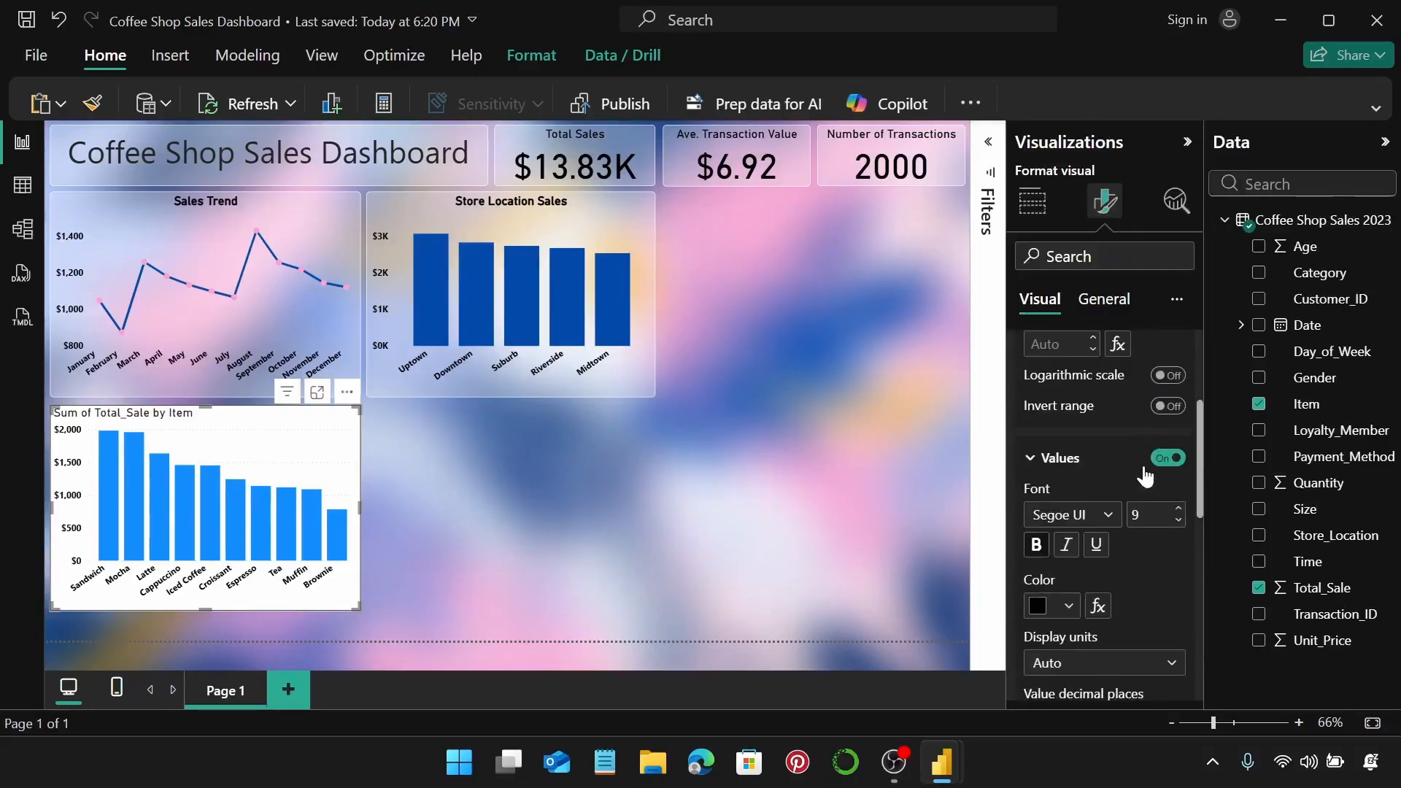
left_click(1107, 398)
Turn off the item chart's horizontal gridlines.
scroll(1110, 408, "down", 3)
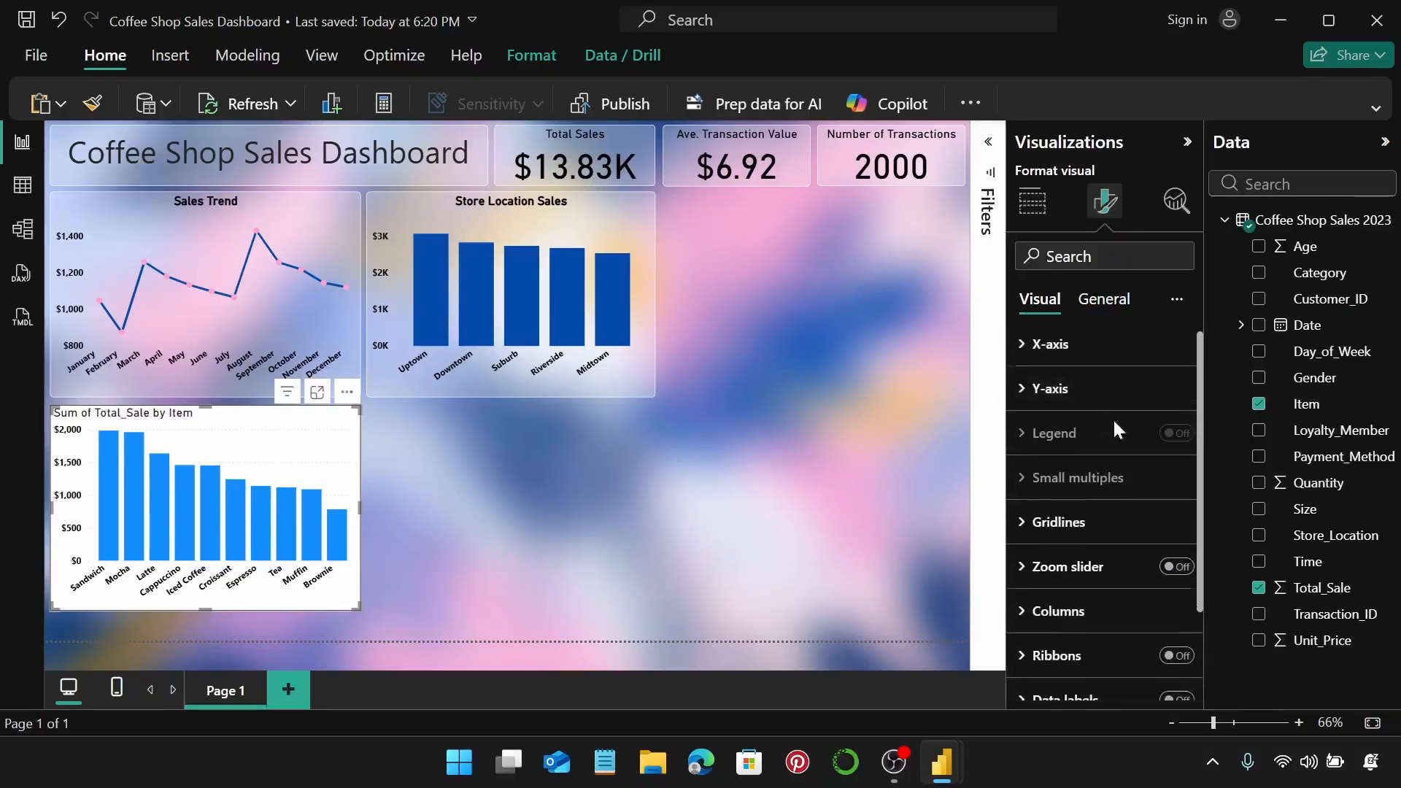
left_click(1112, 423)
left_click(1168, 474)
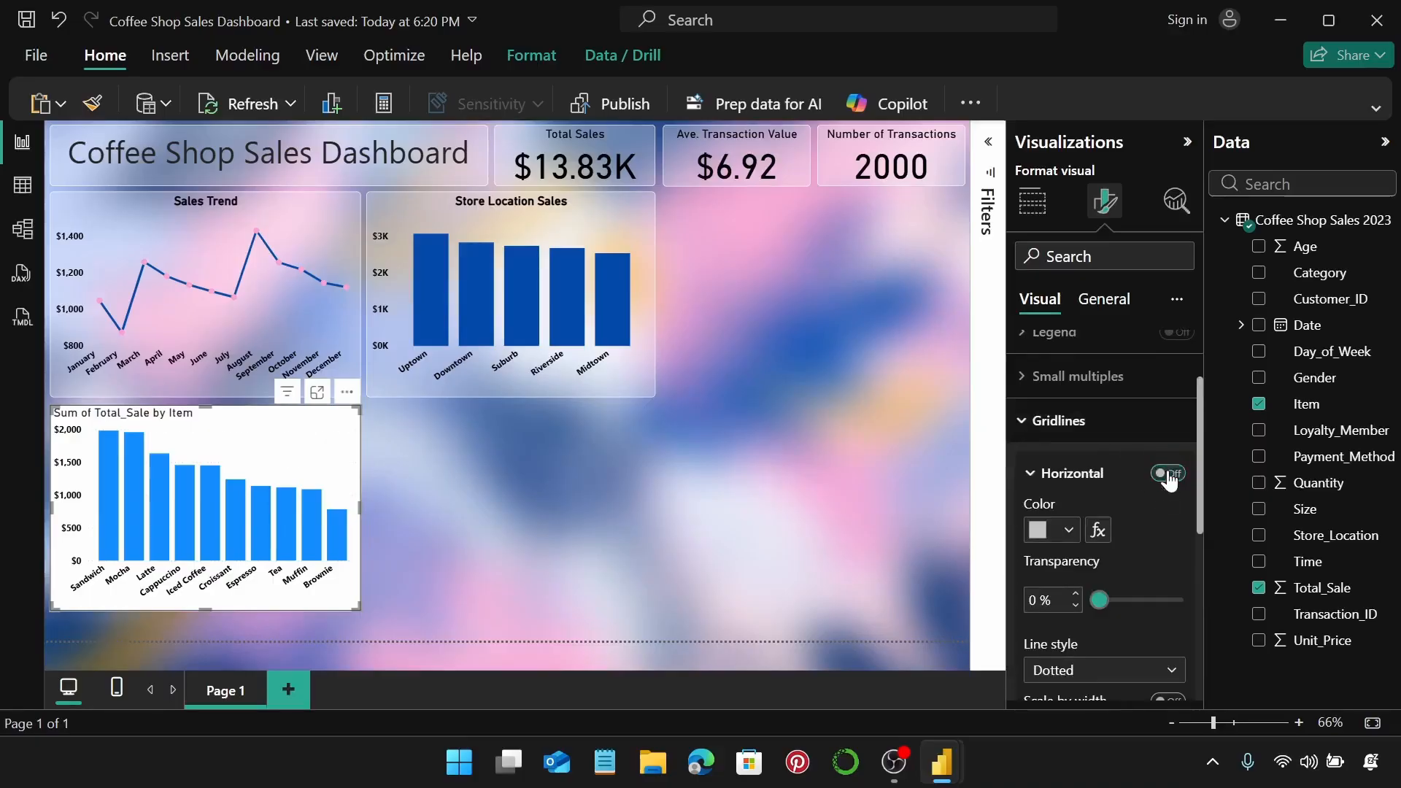
left_click(1090, 436)
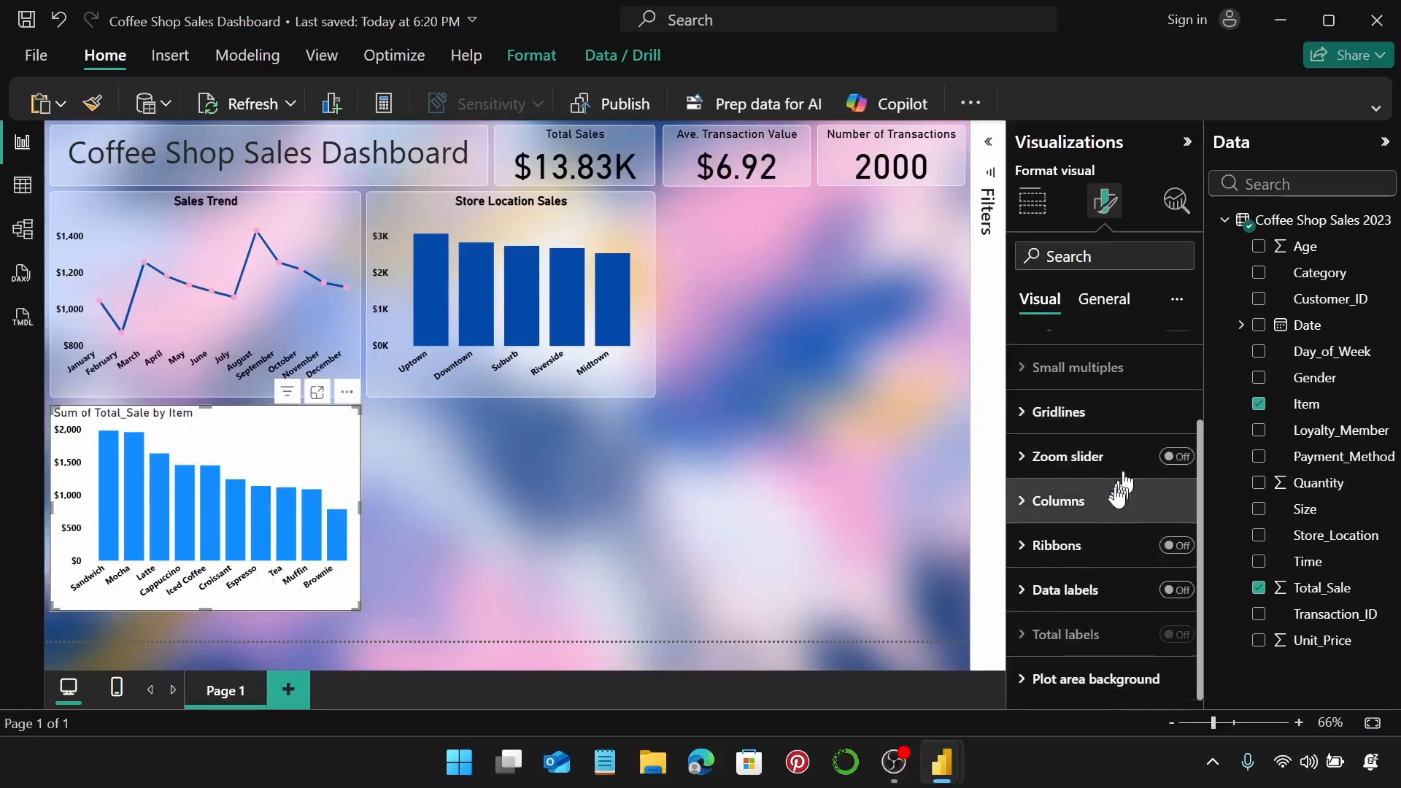
Colour the item columns dark blue #024AAA.
left_click(1113, 504)
scroll(1102, 505, "down", 3)
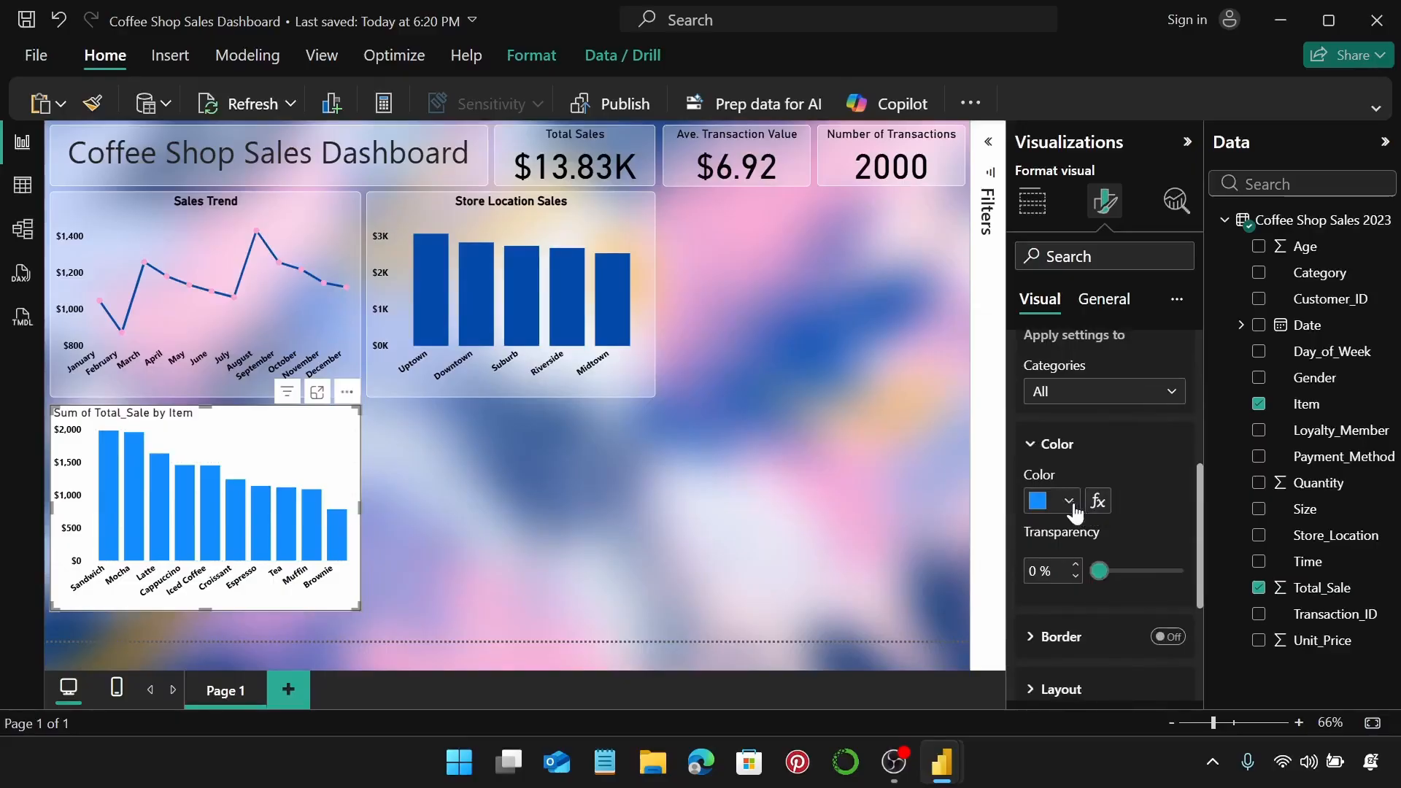
left_click(1070, 501)
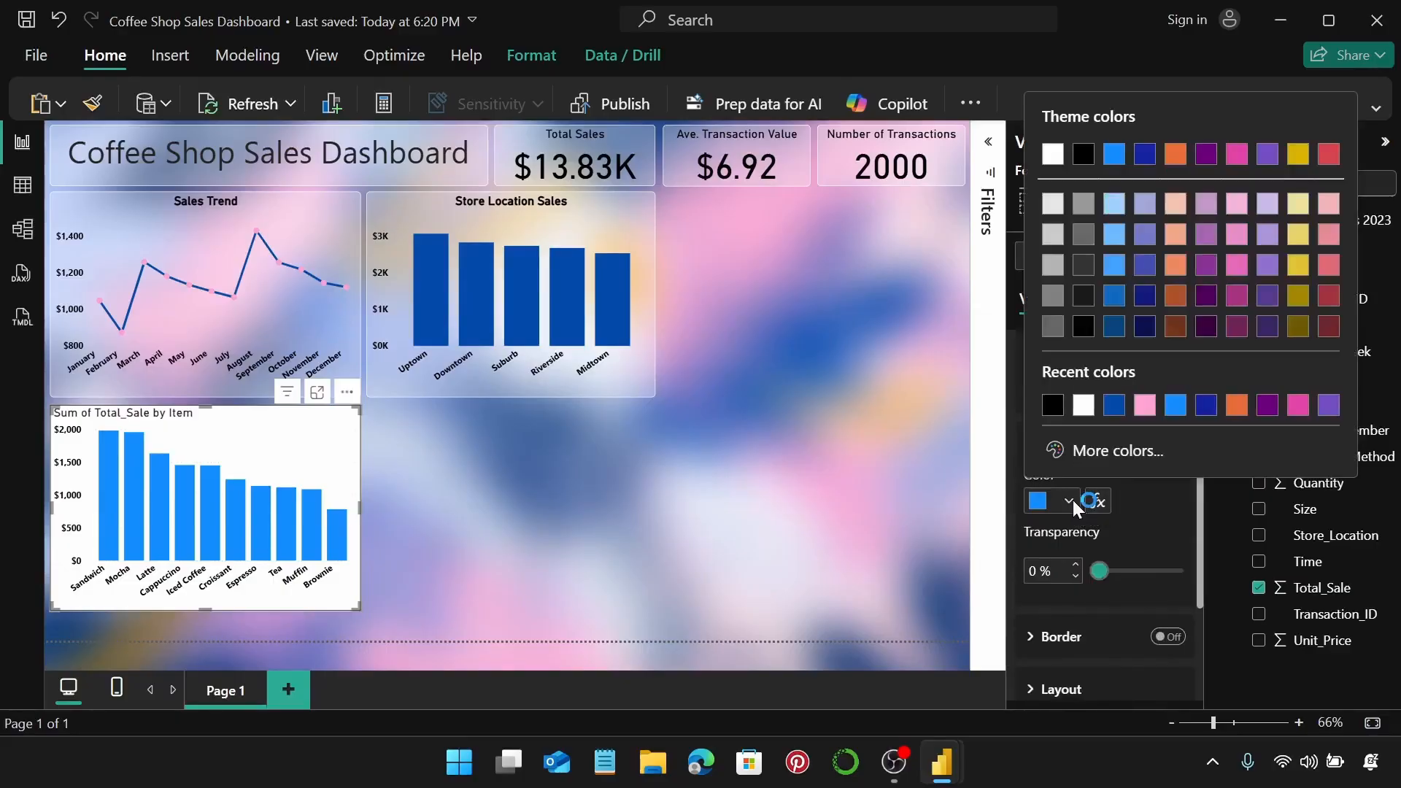
left_click(1111, 408)
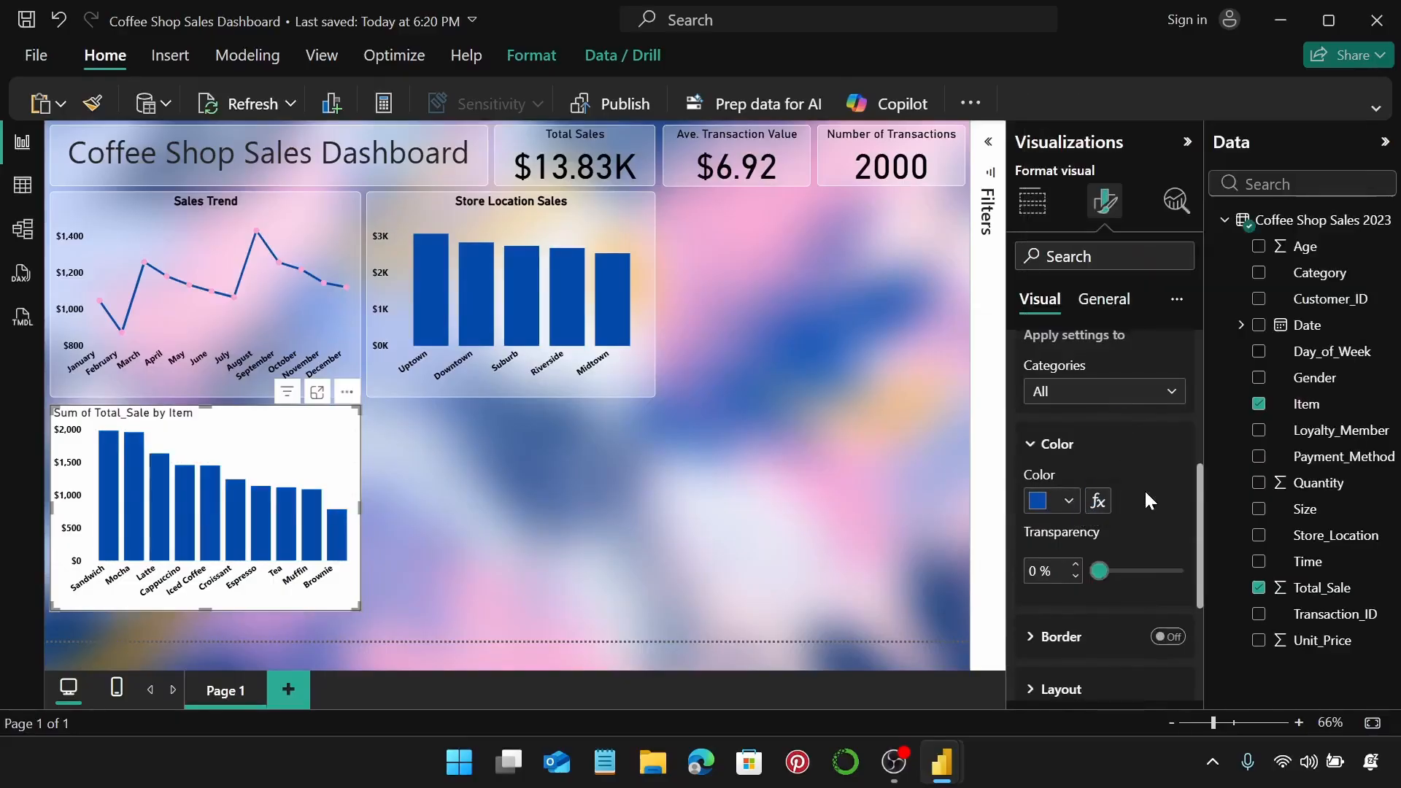
scroll(1144, 490, "up", 5)
scroll(1112, 526, "down", 4)
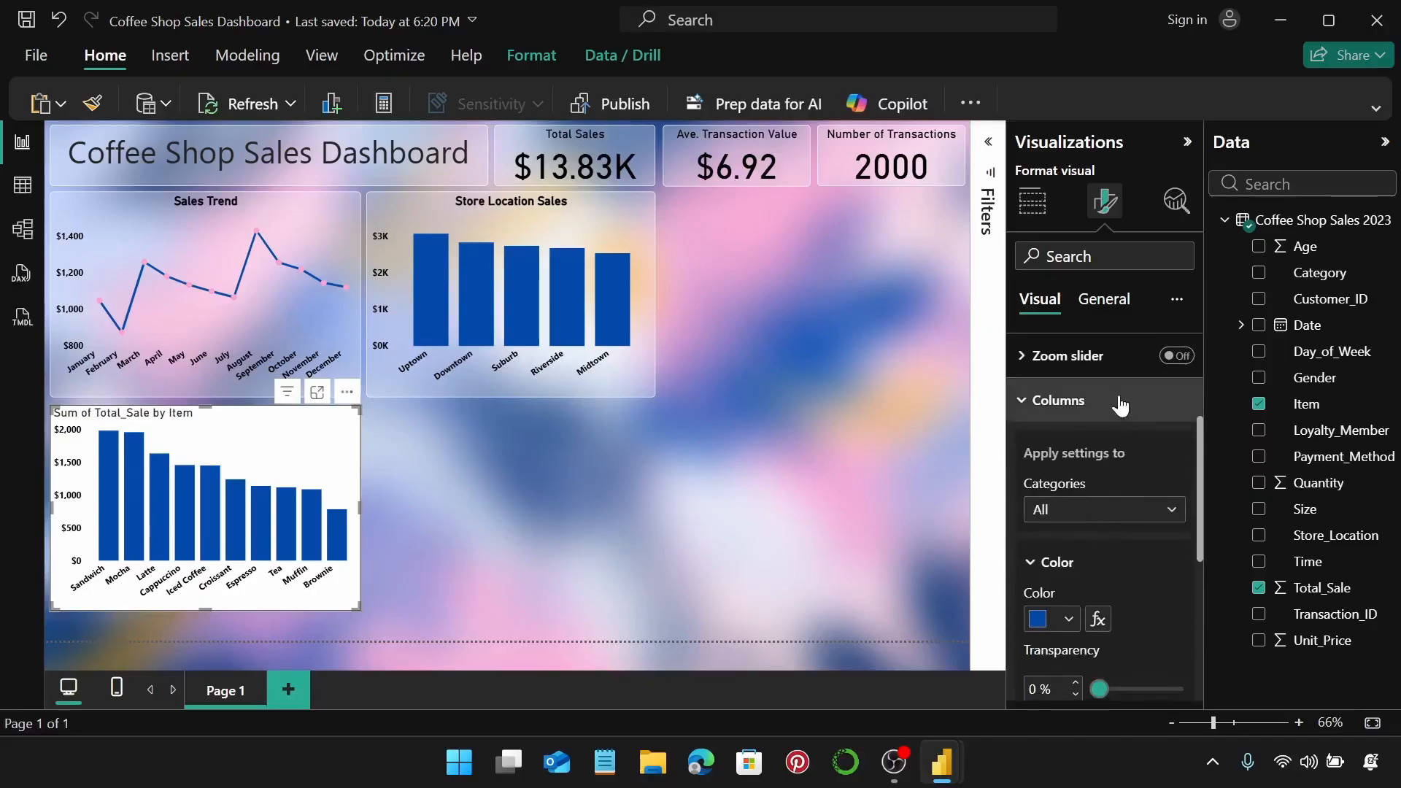
left_click(1120, 402)
scroll(1117, 412, "up", 3)
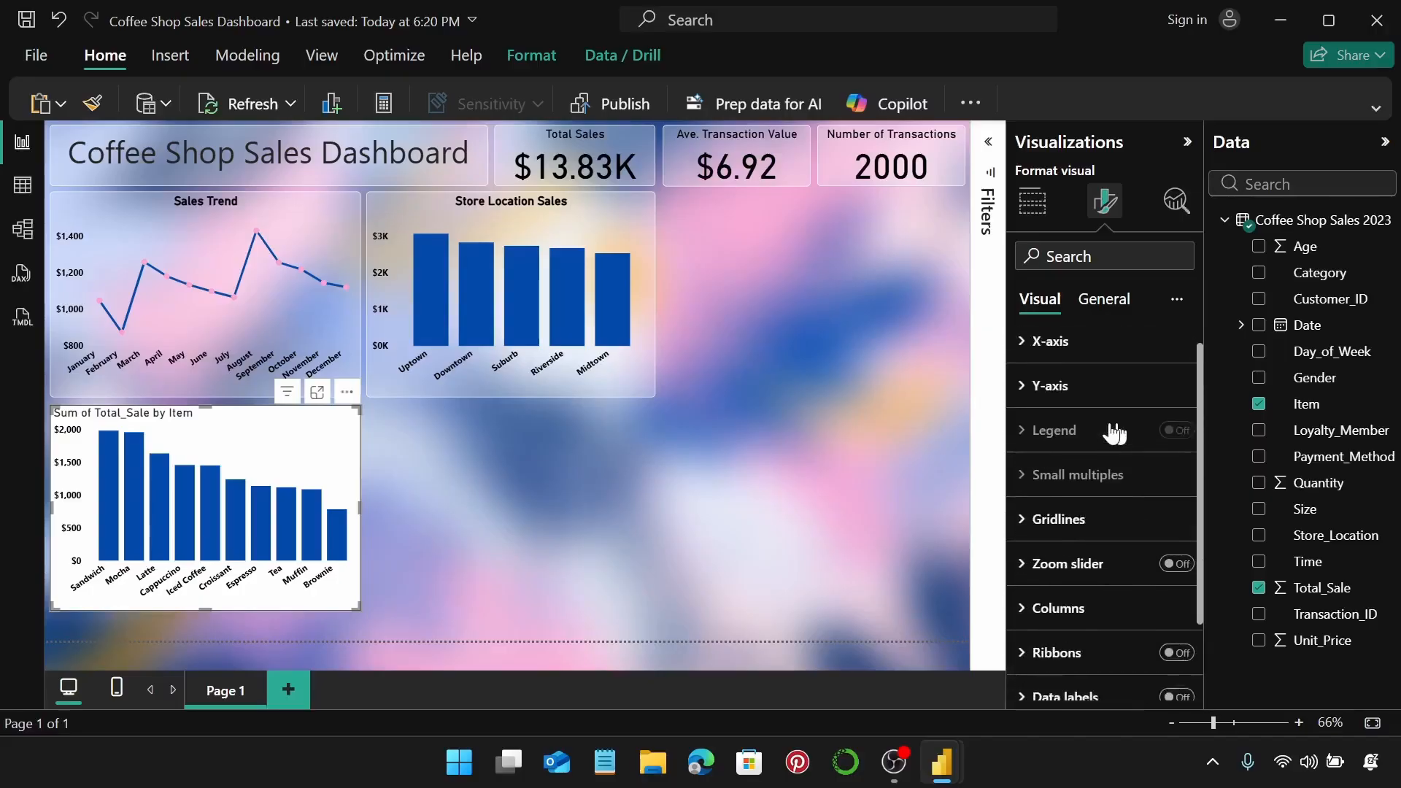
left_click(1100, 306)
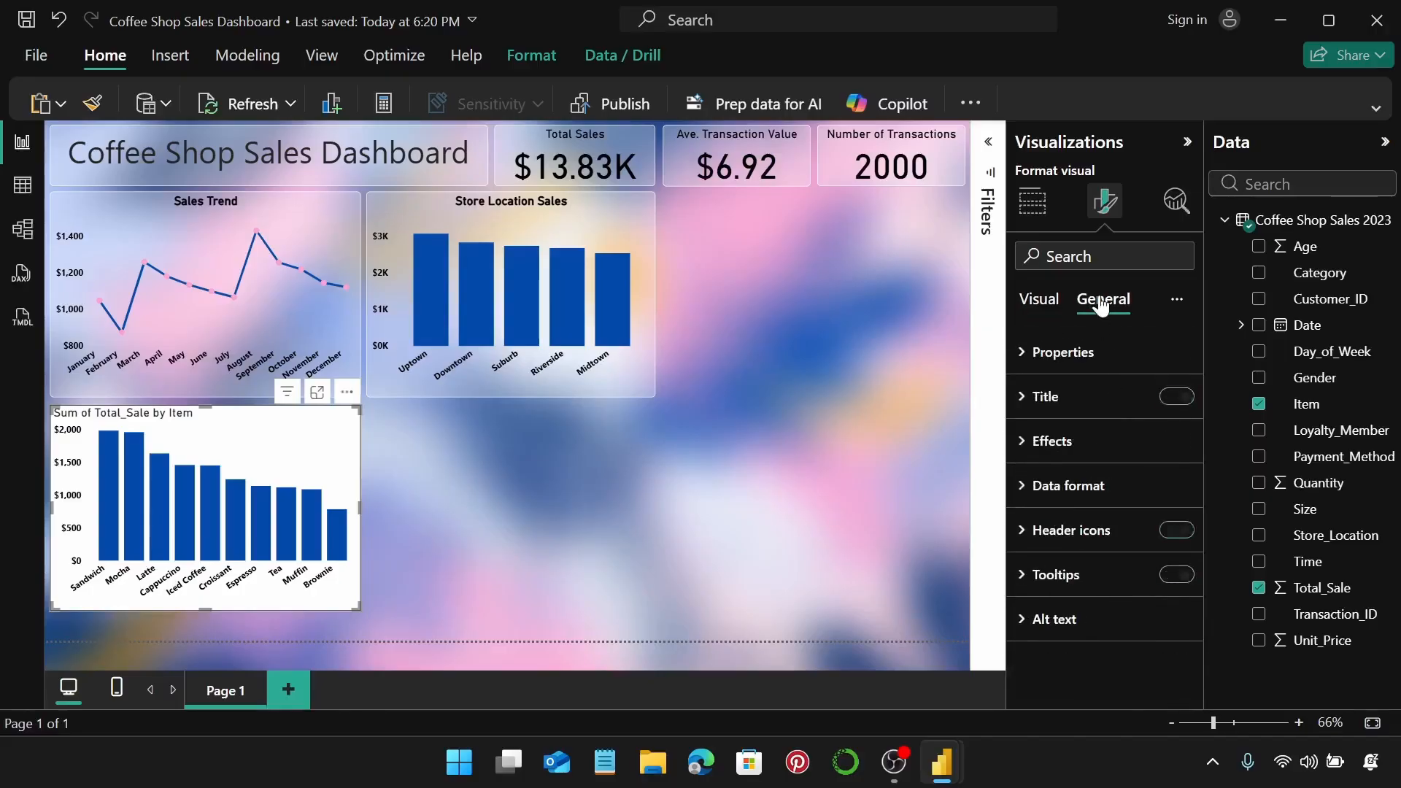
Set the item chart's width to 417.
left_click(1100, 356)
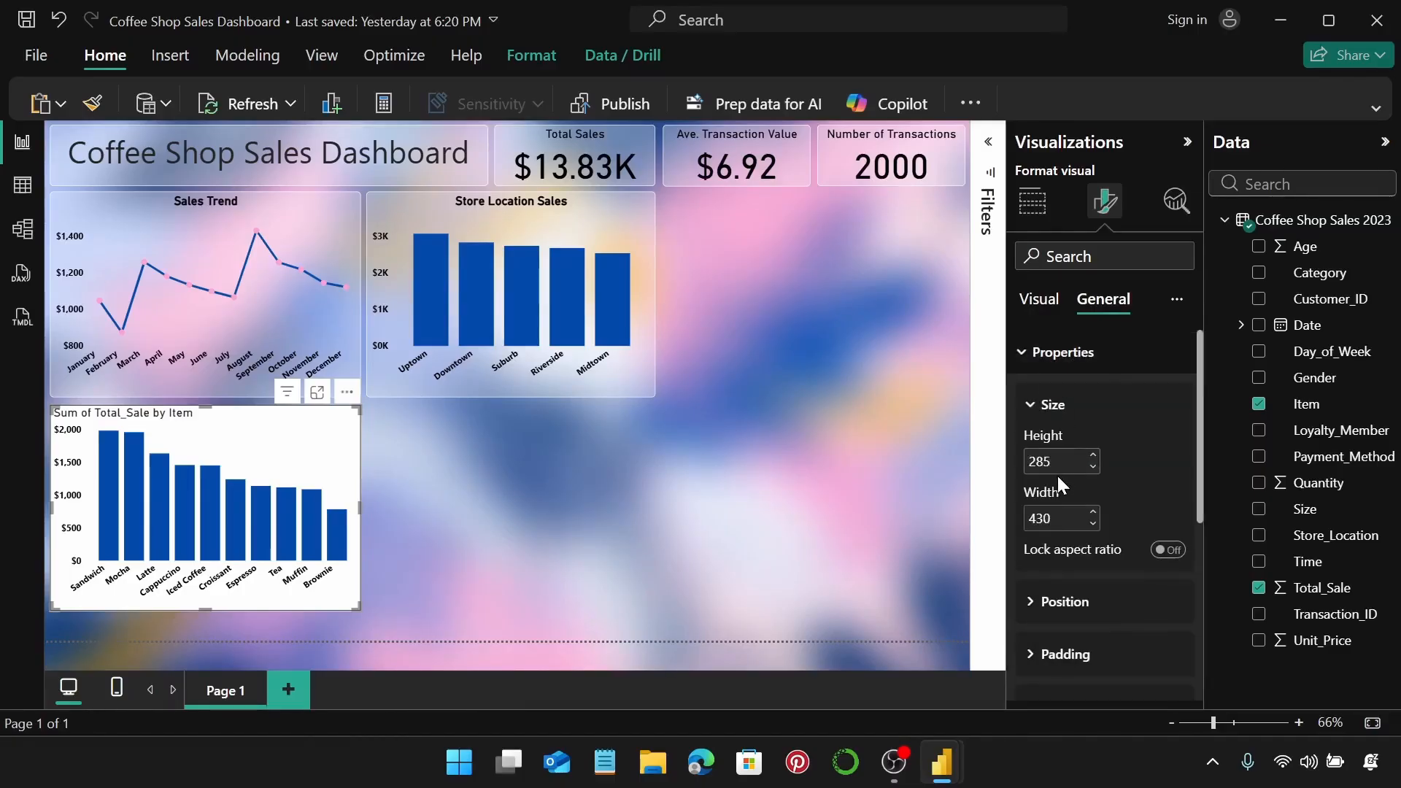
left_click(1063, 518)
type("417")
key("Return")
left_click(1125, 353)
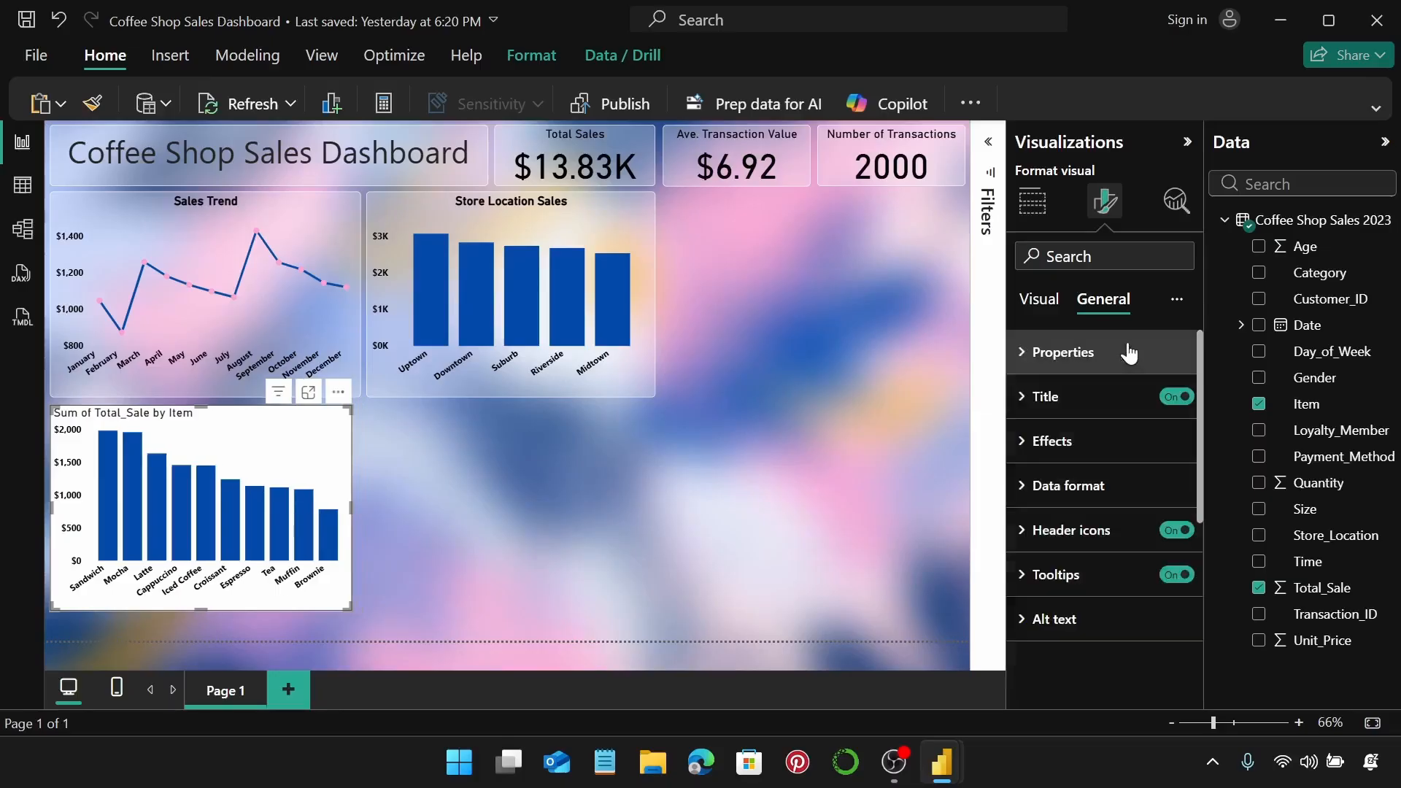
Change the chart title text to 'Sales by Item'.
left_click(1096, 398)
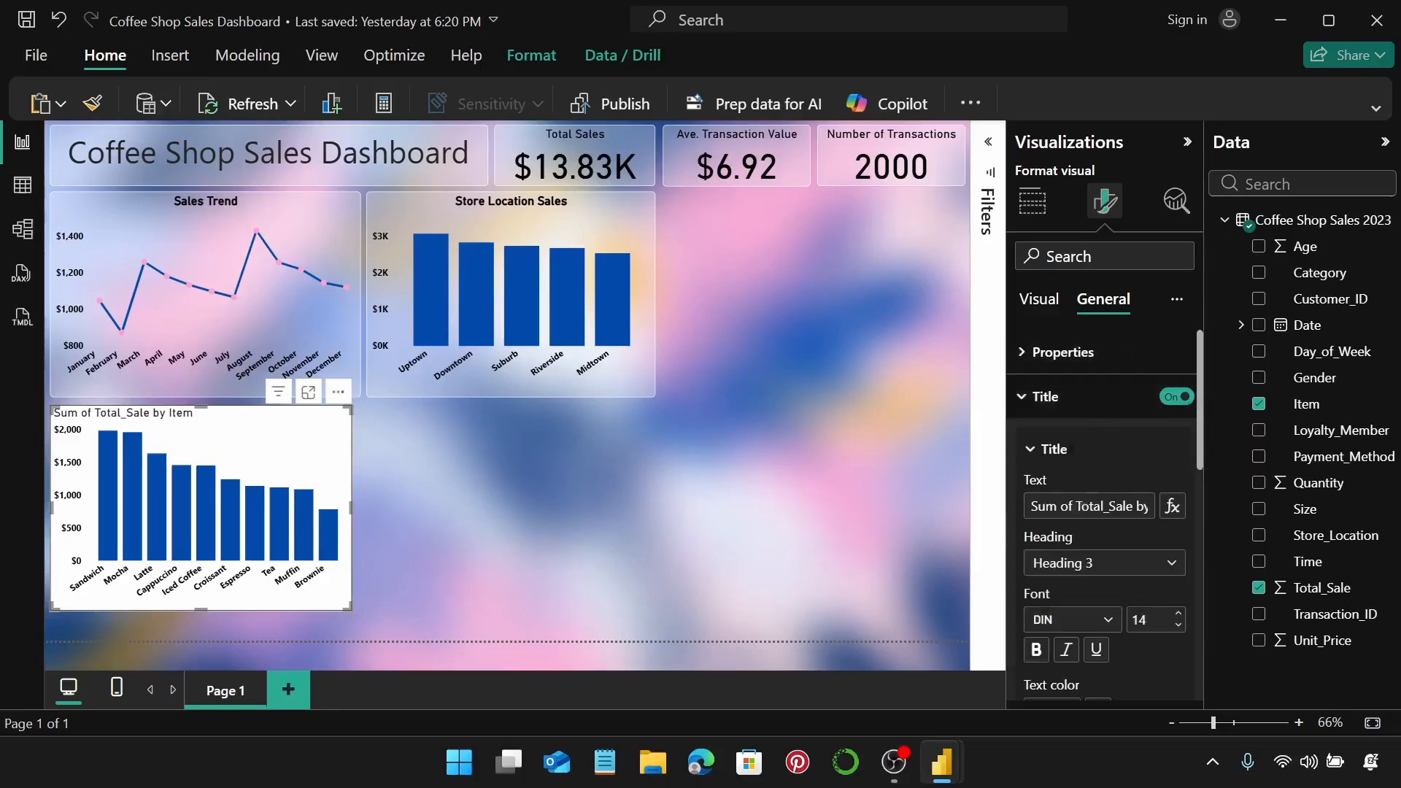
left_click(1083, 503)
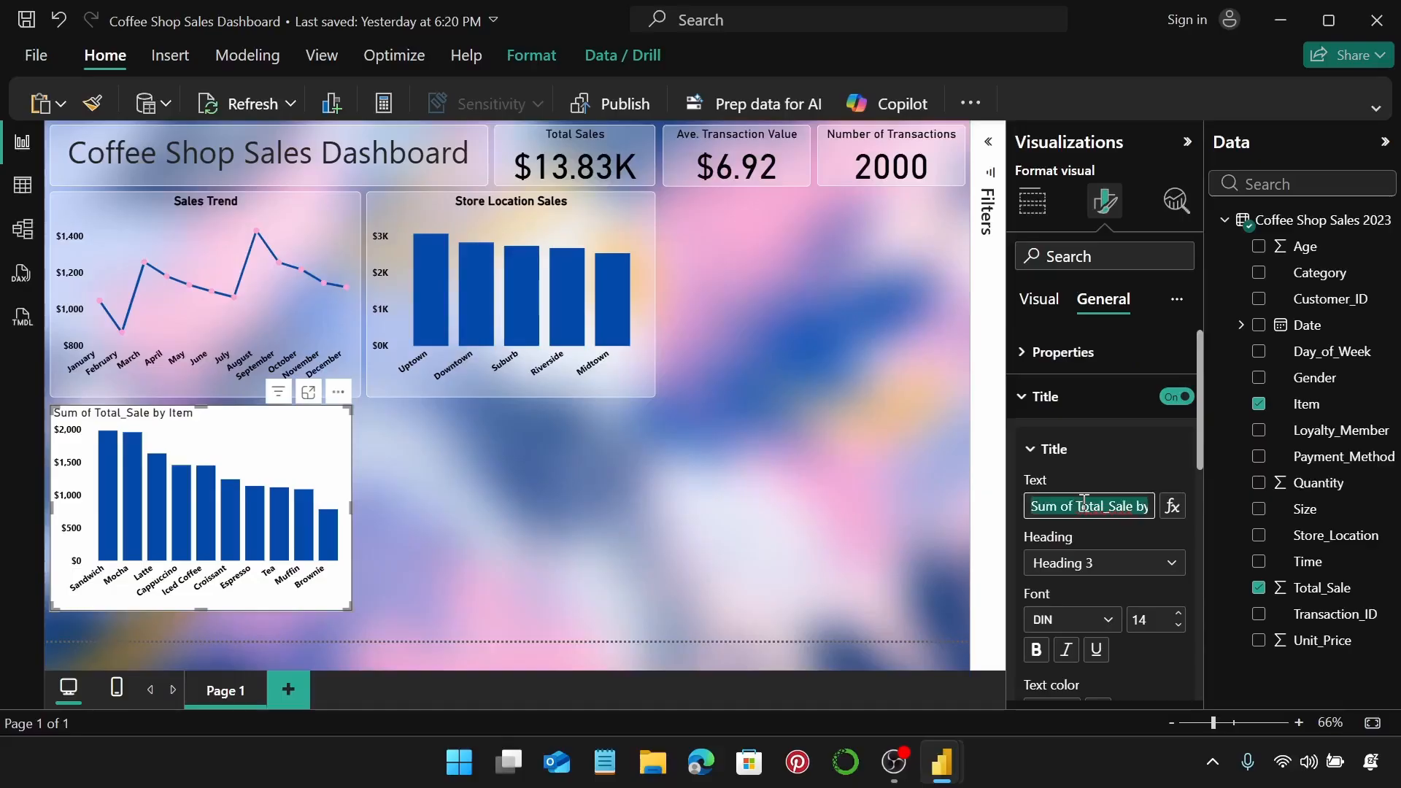
type("Sales")
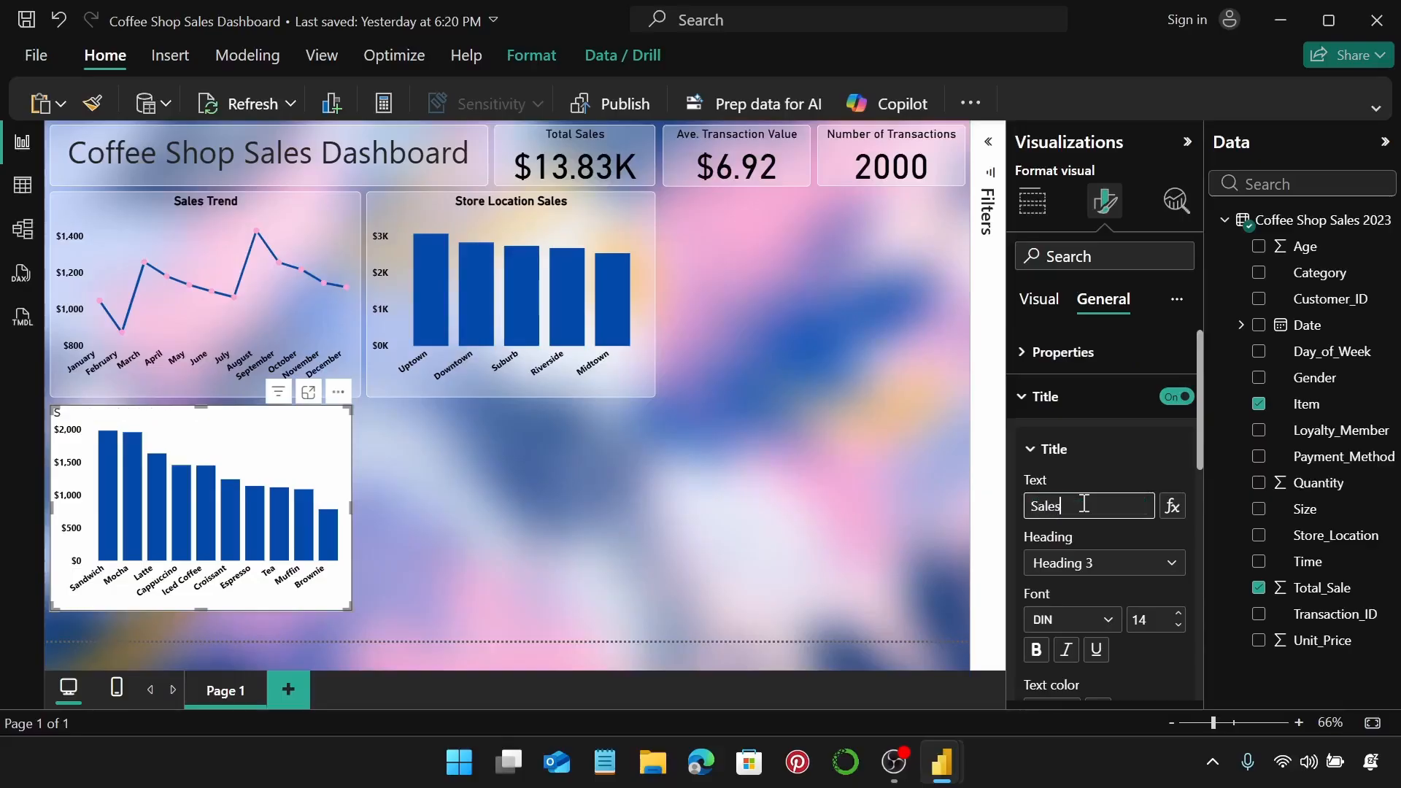
type(" by Item")
Make the Sales by Item title bold, black and centred.
scroll(1156, 507, "down", 3)
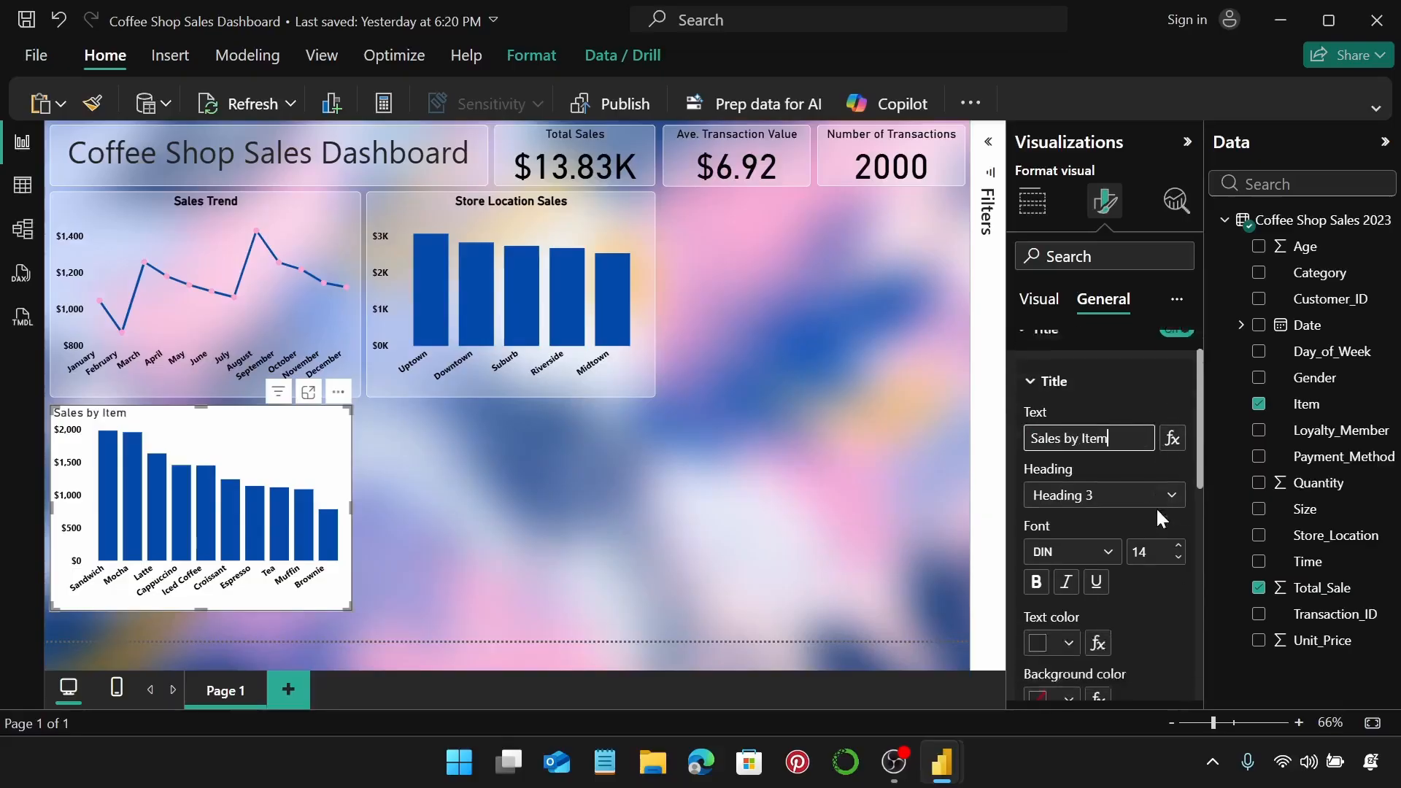
left_click(1035, 540)
left_click(1067, 601)
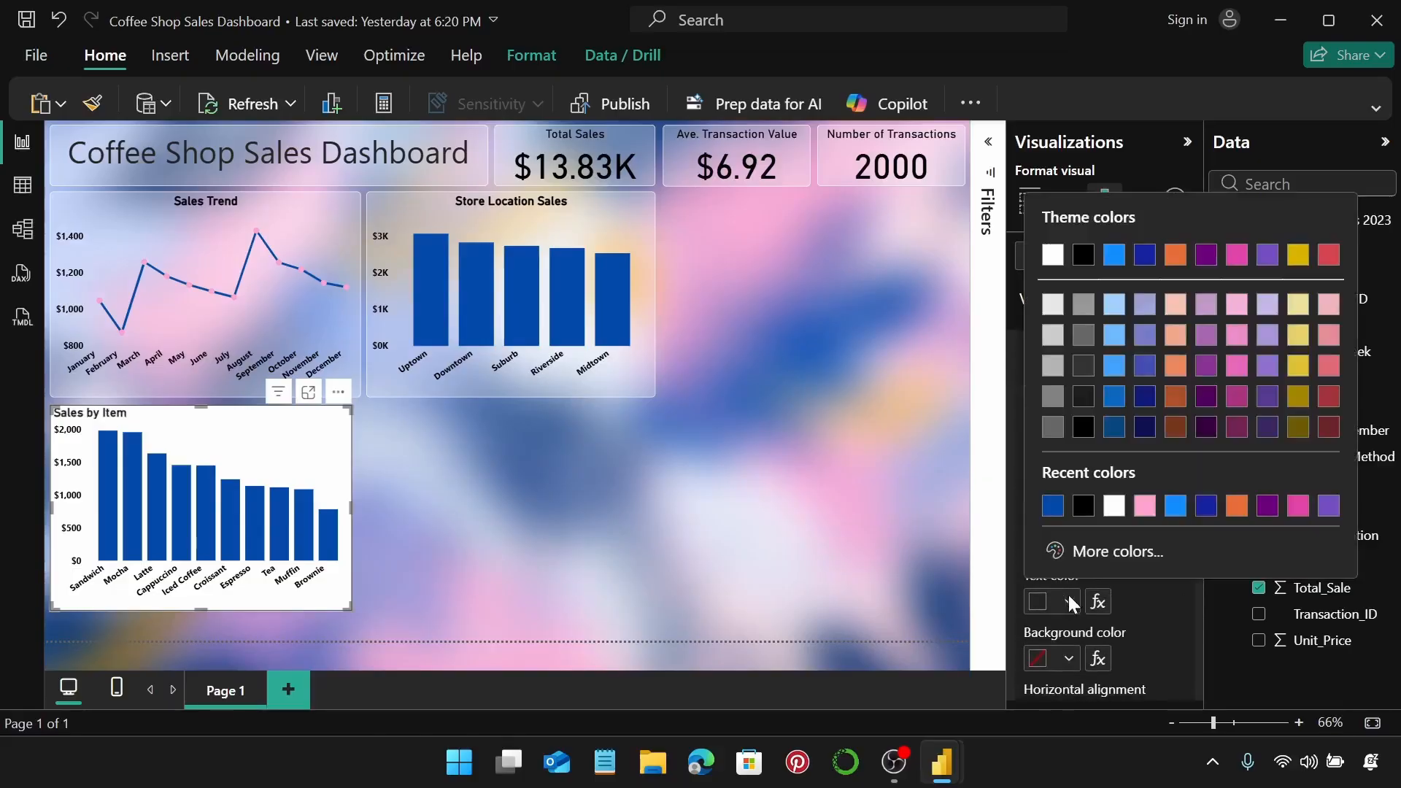
left_click(1085, 506)
scroll(1128, 542, "up", 2)
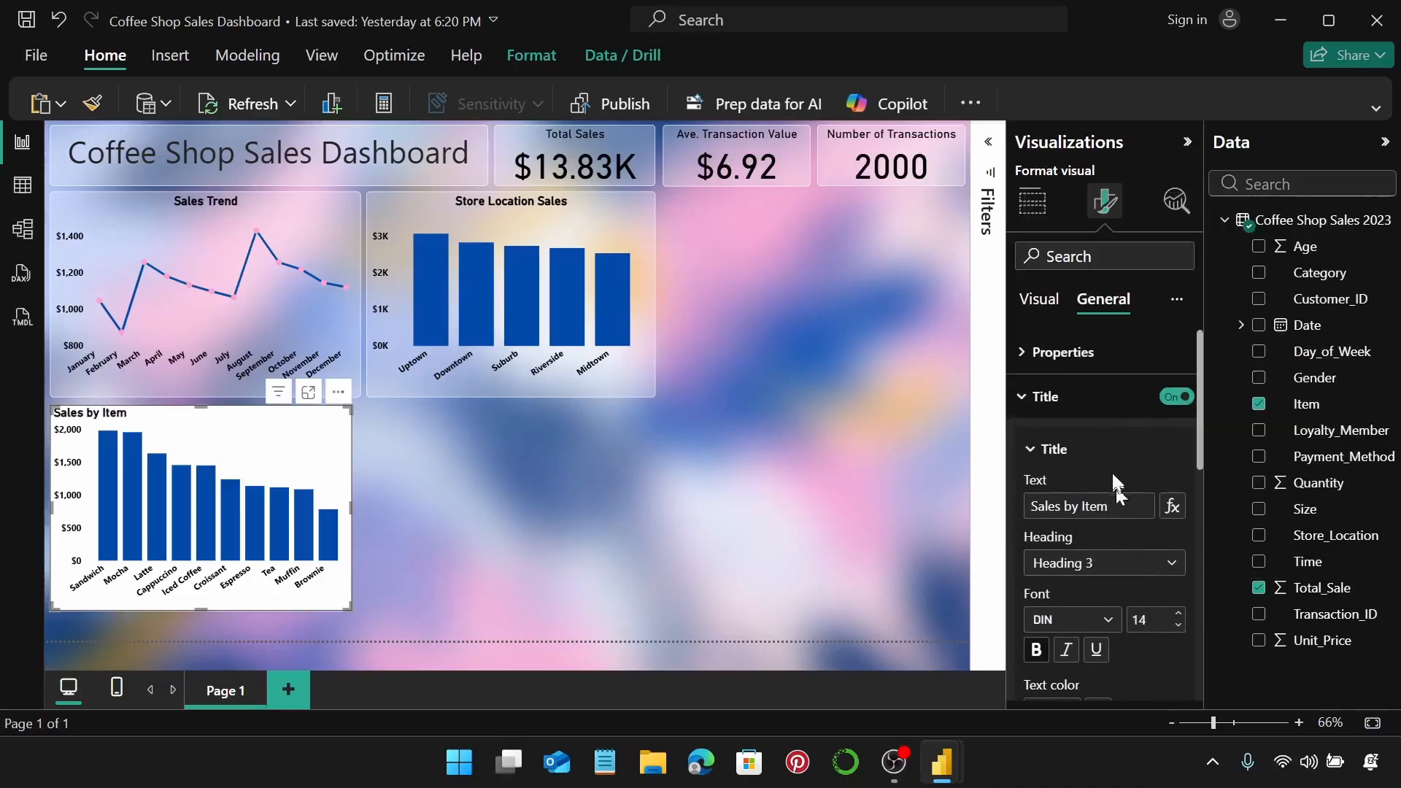
left_click(1111, 408)
left_click(1116, 415)
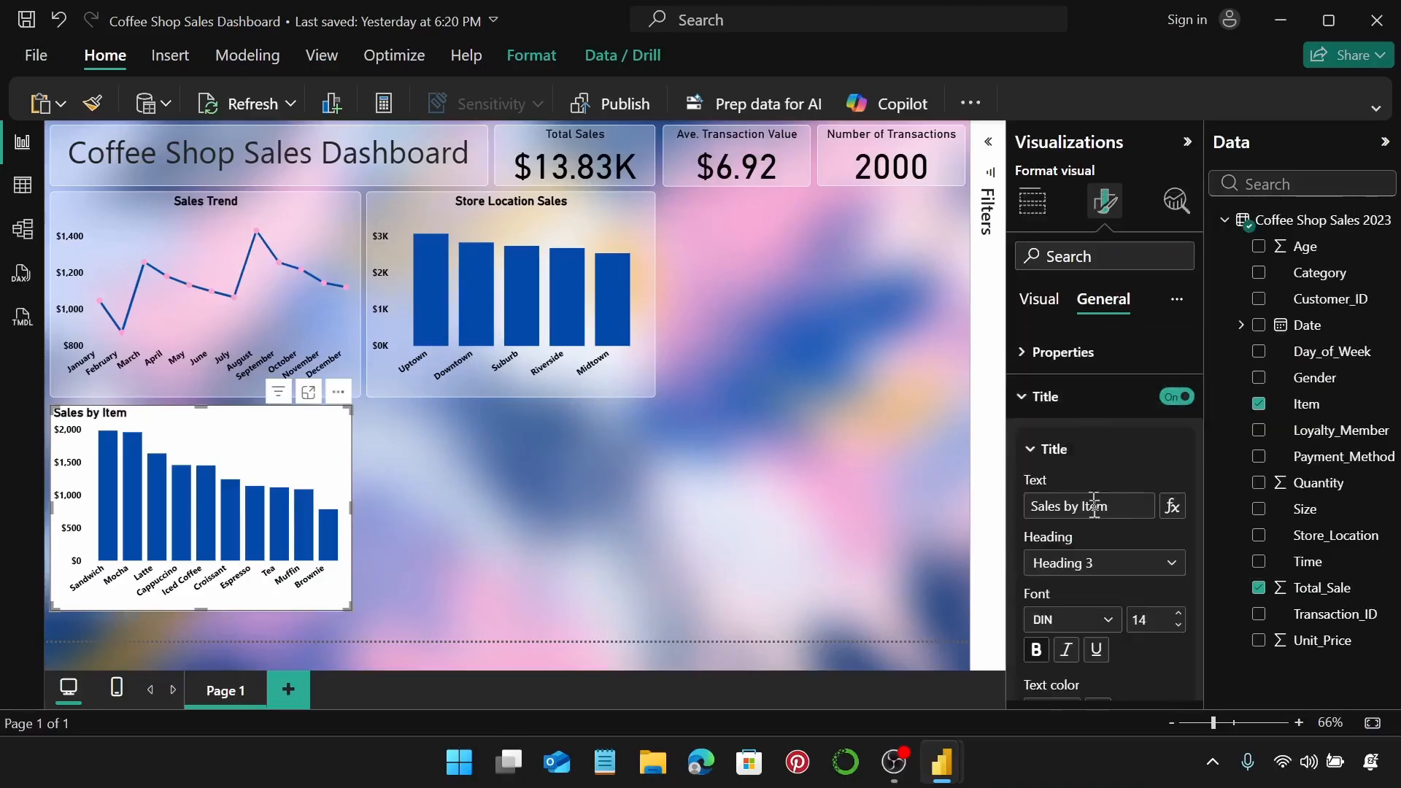
scroll(1079, 511, "down", 5)
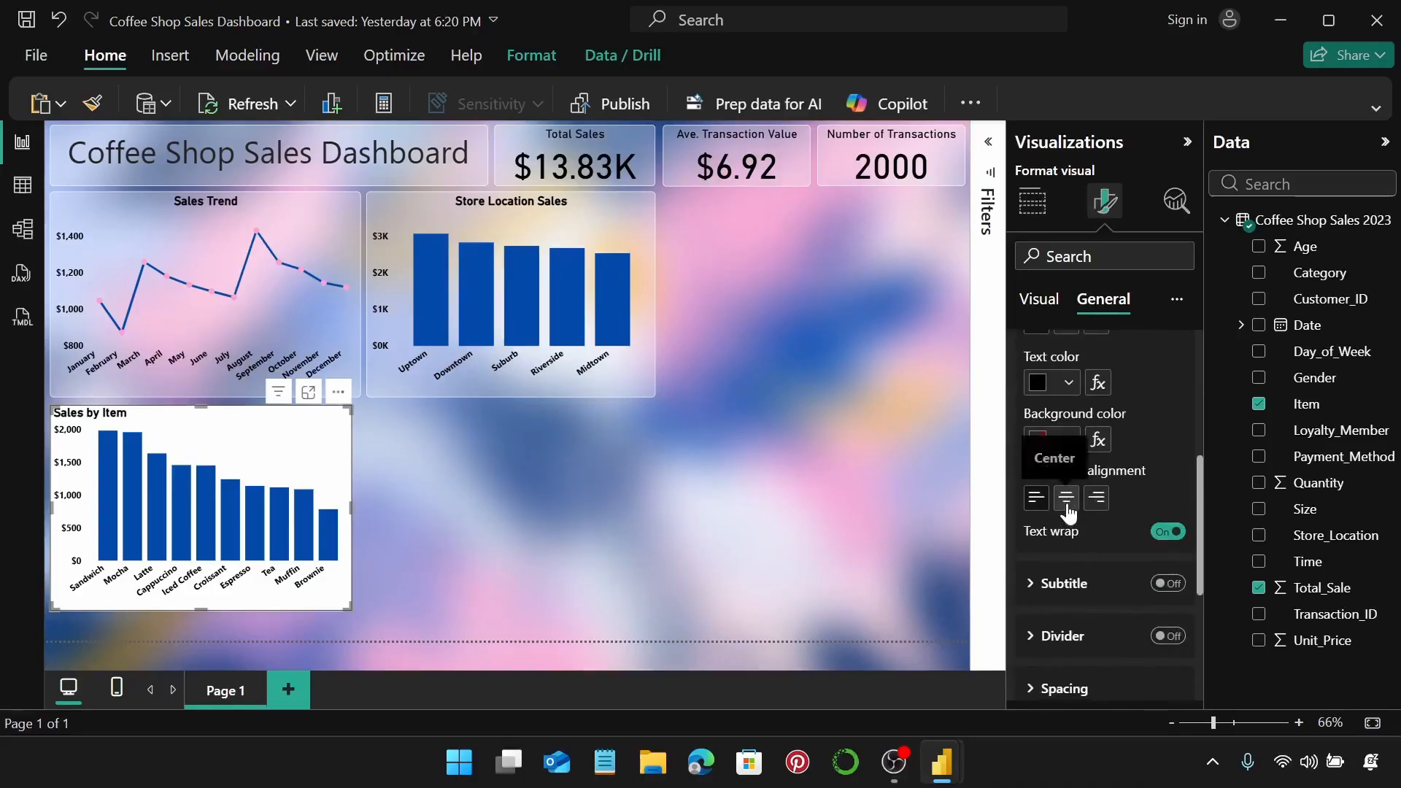
left_click(1067, 510)
scroll(1122, 462, "up", 5)
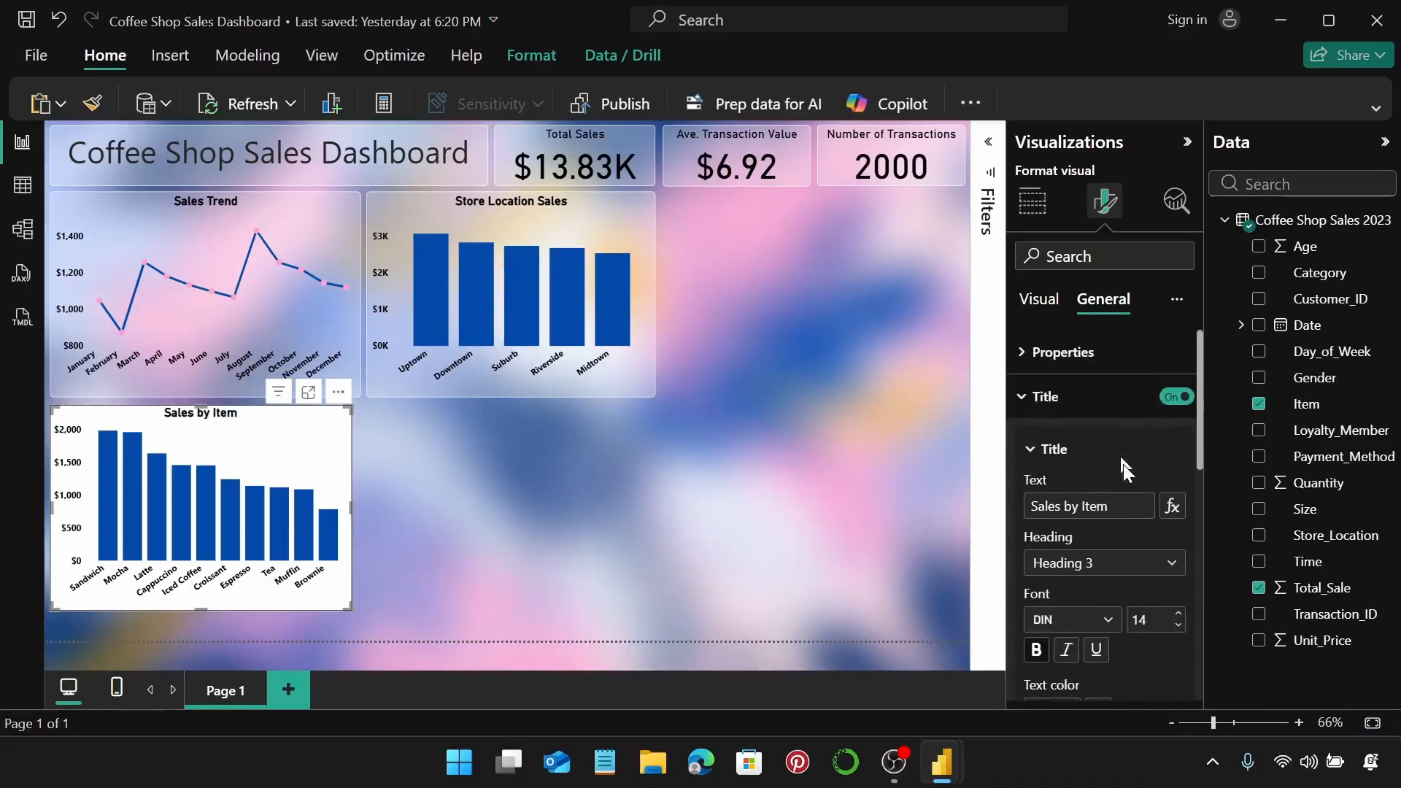
left_click(1097, 406)
Set Sales by Item's background transparency to 70%.
left_click(1088, 438)
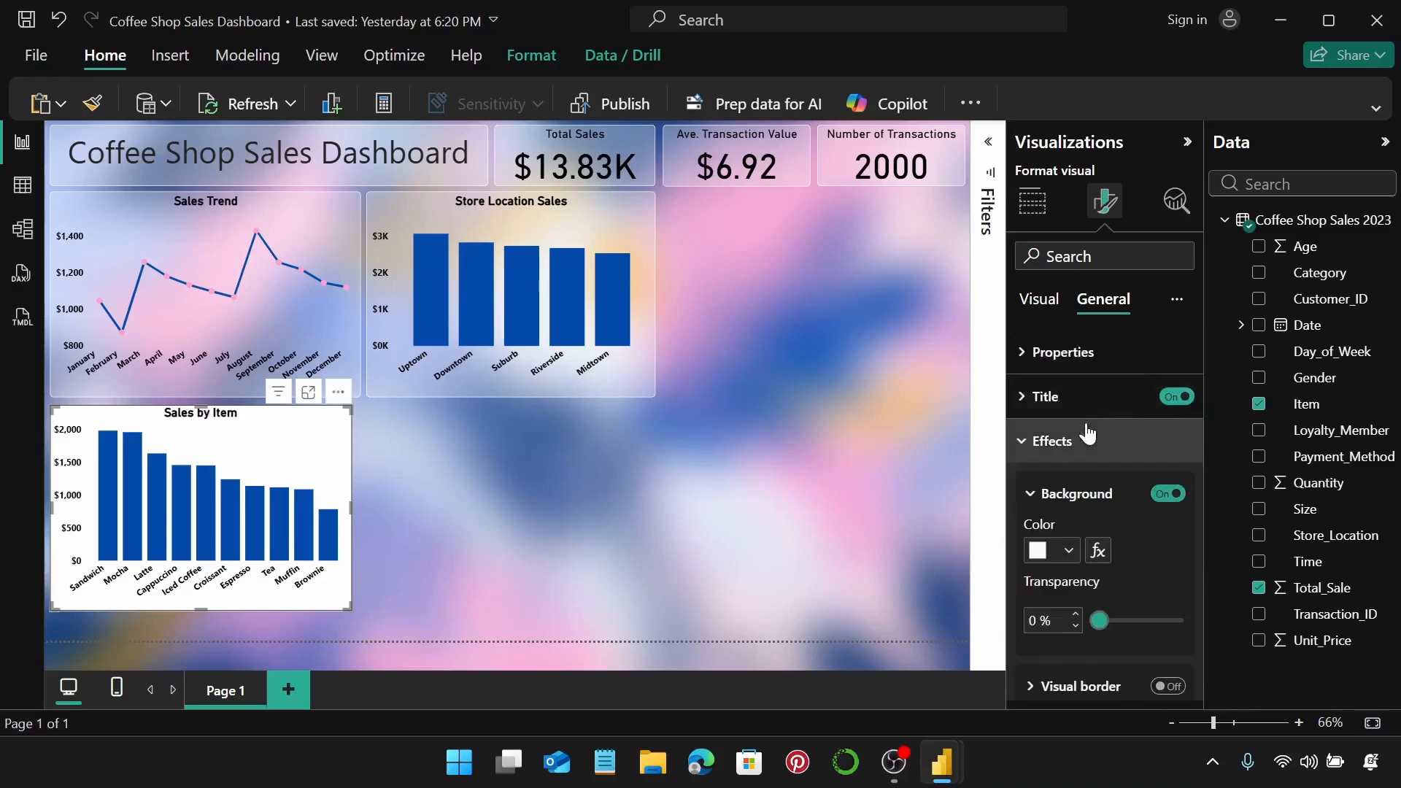
scroll(1088, 435, "down", 3)
double_click(1041, 405)
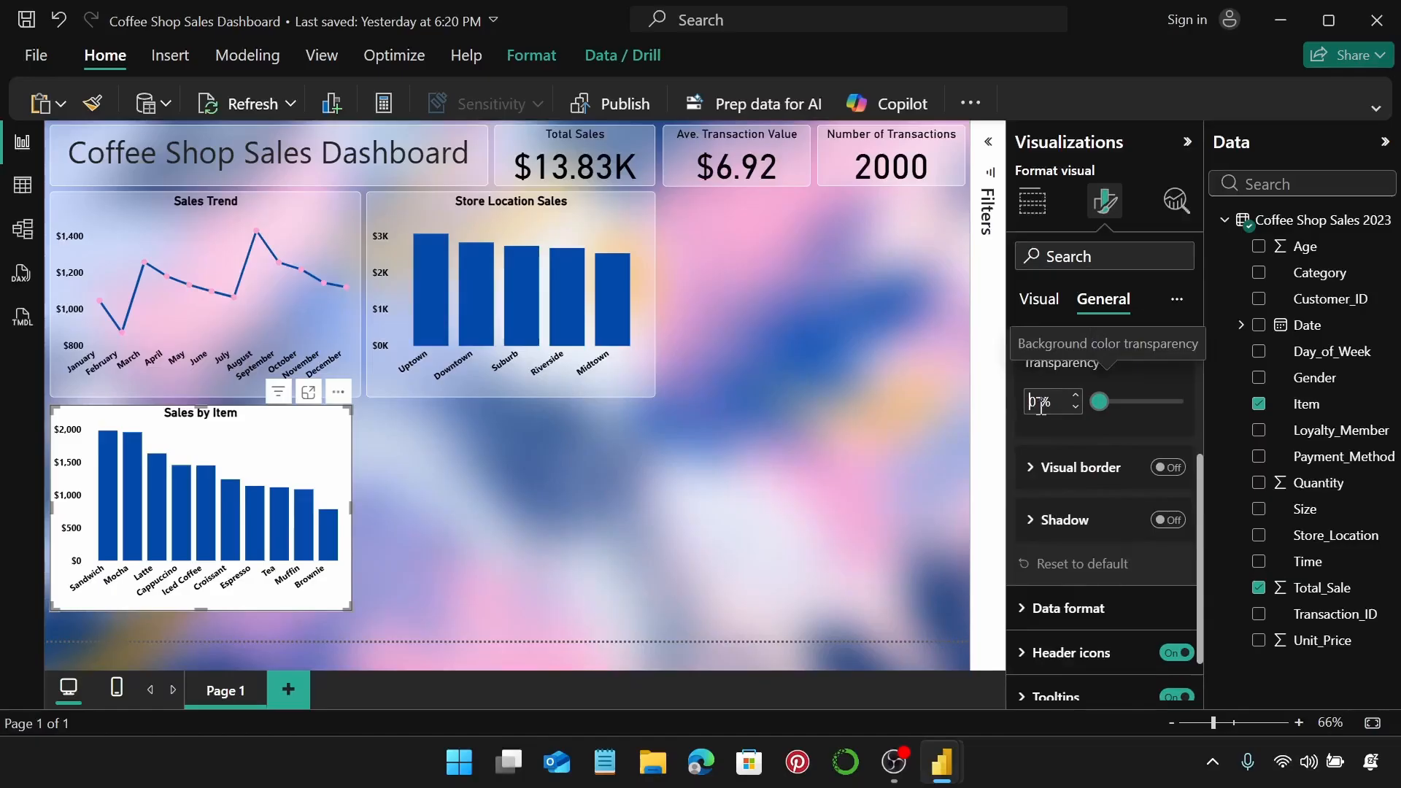
type("70")
key("Return")
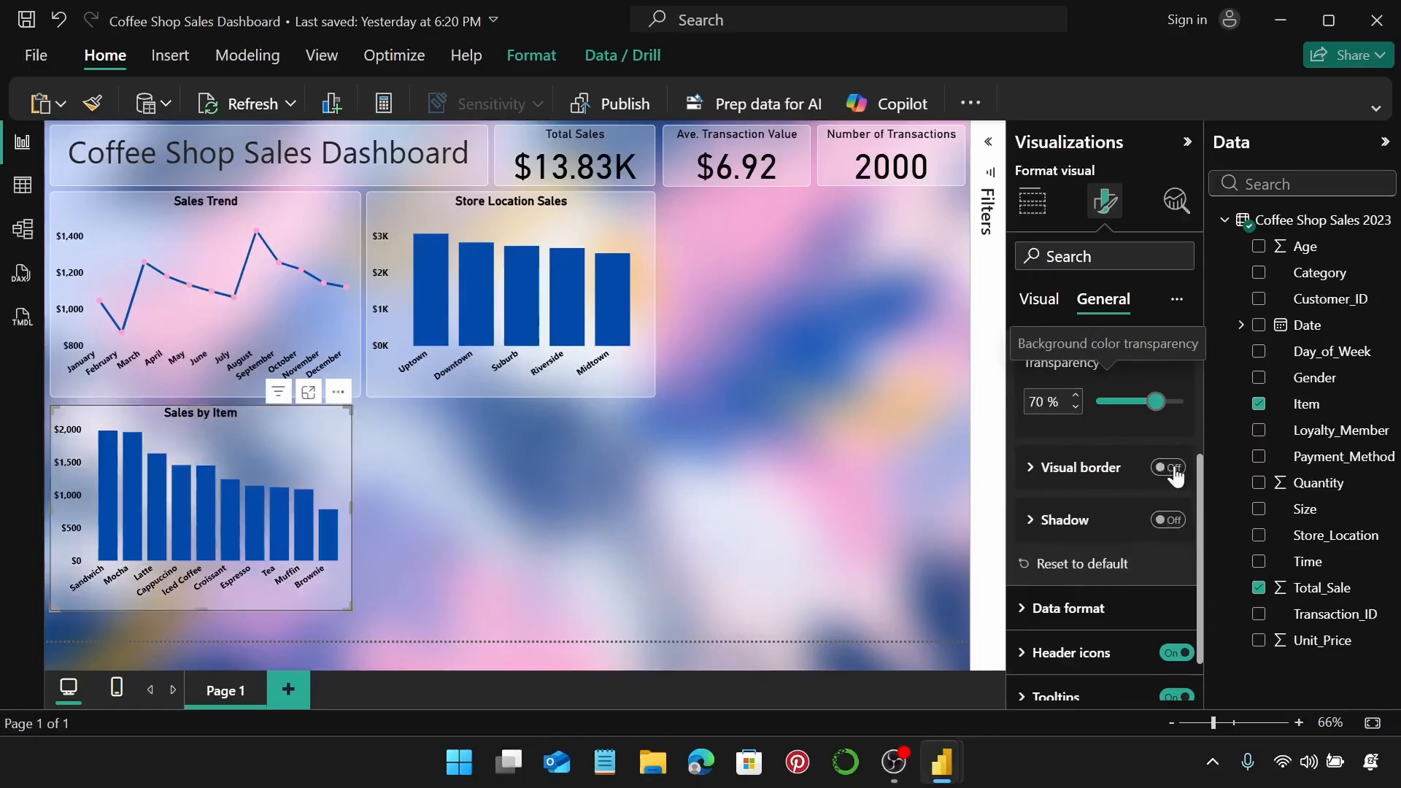
Add a white 5 px rounded border and place the chart beside Store Location Sales.
left_click(1173, 468)
left_click(1094, 468)
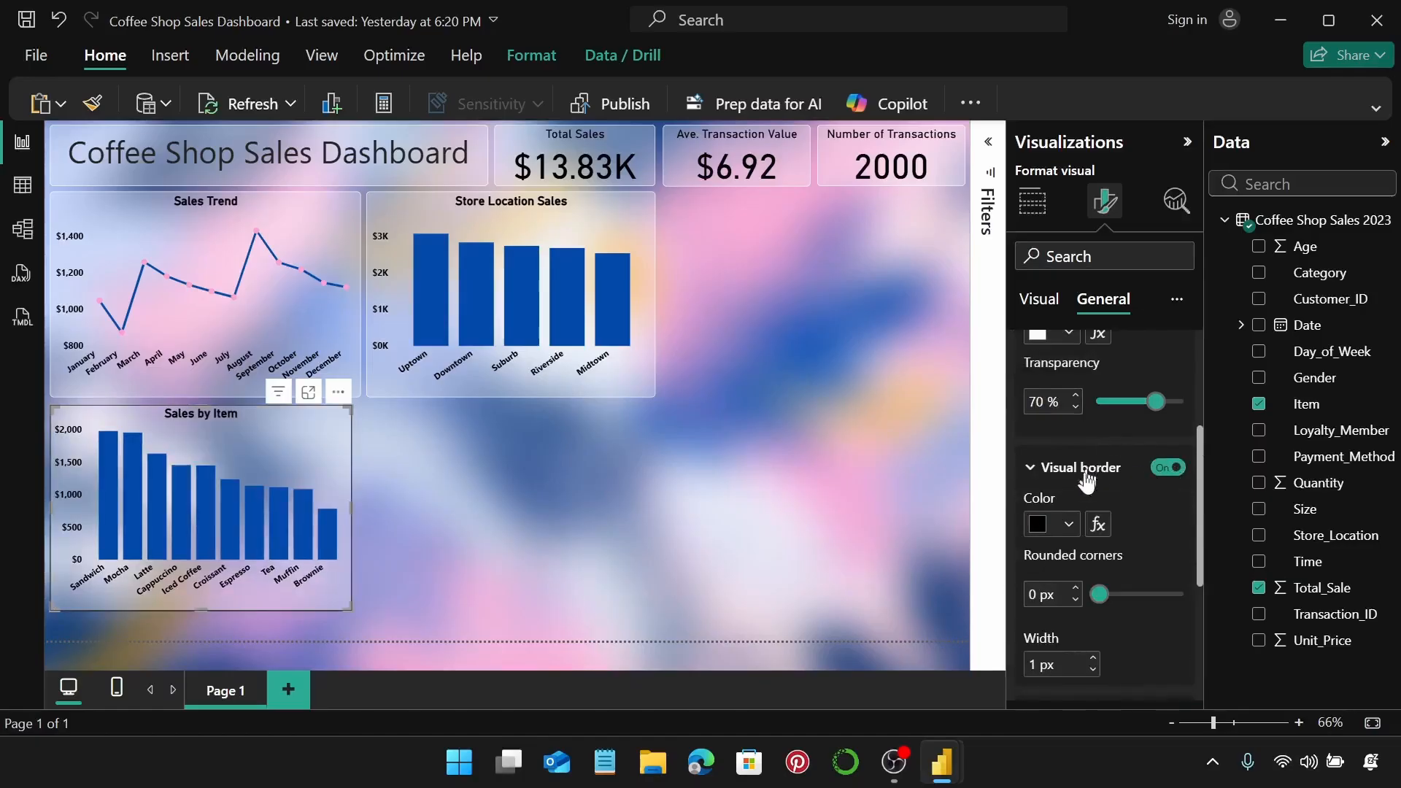
left_click(1065, 535)
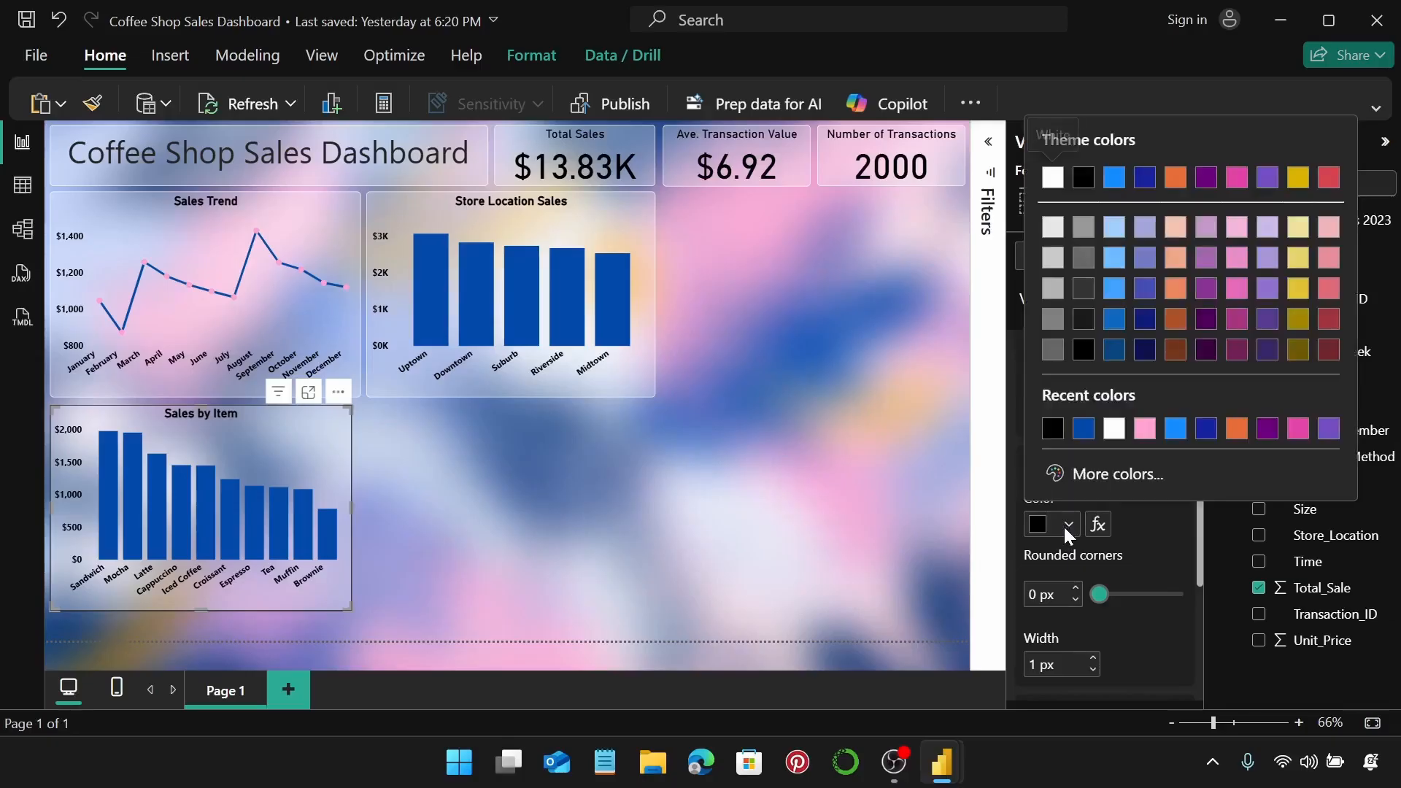
left_click(1116, 429)
scroll(1087, 482, "down", 1)
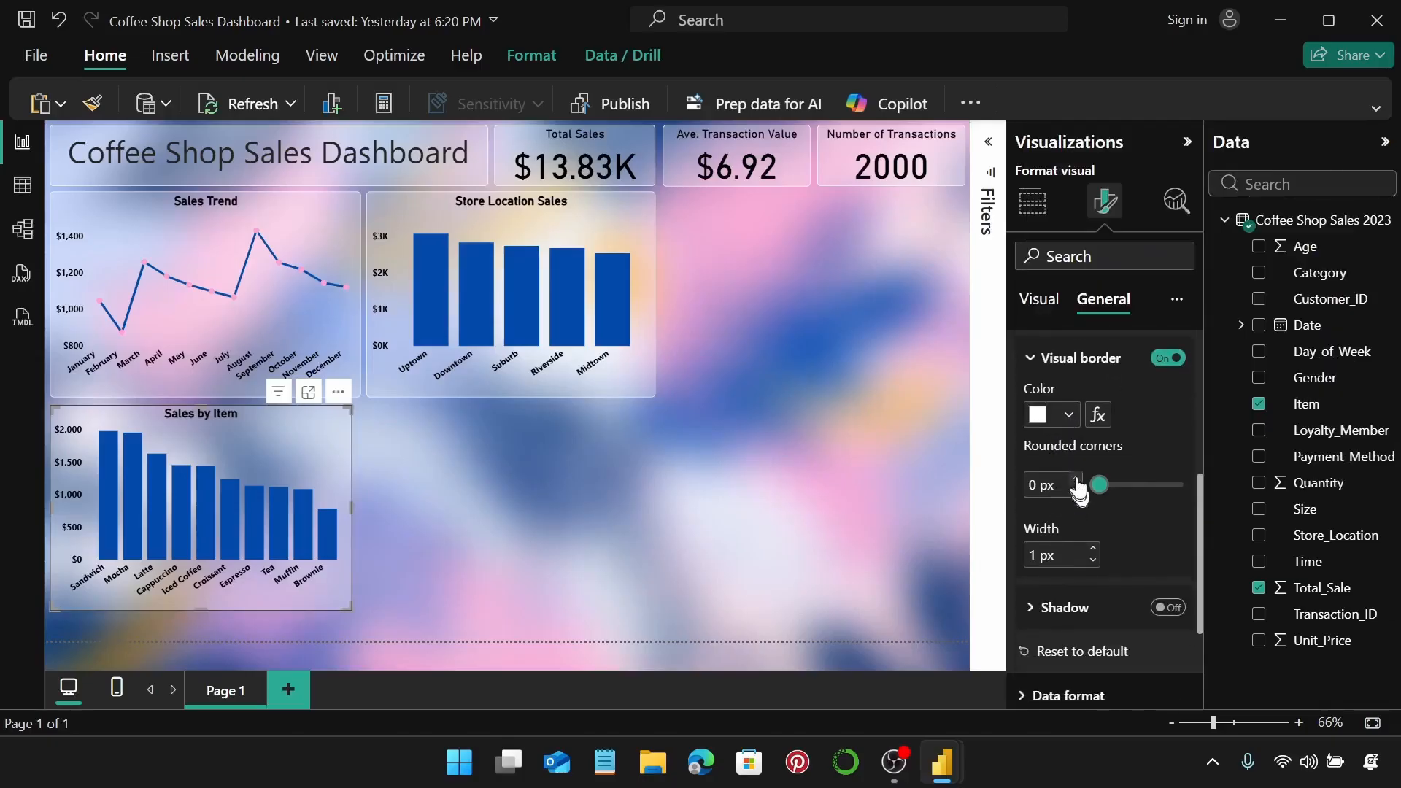
left_click(1076, 479)
left_click(1077, 480)
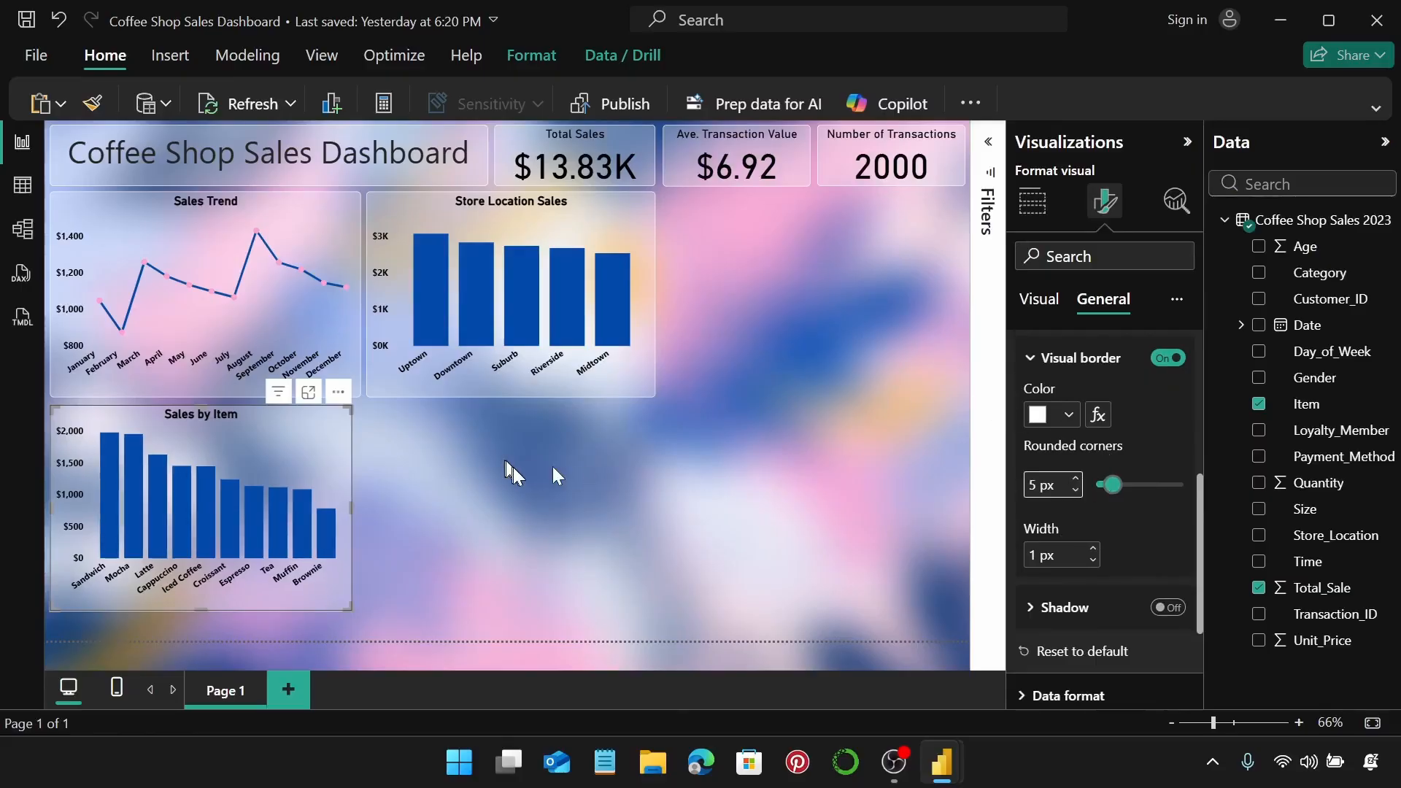
left_click_drag(299, 449, 903, 242)
left_click(706, 452)
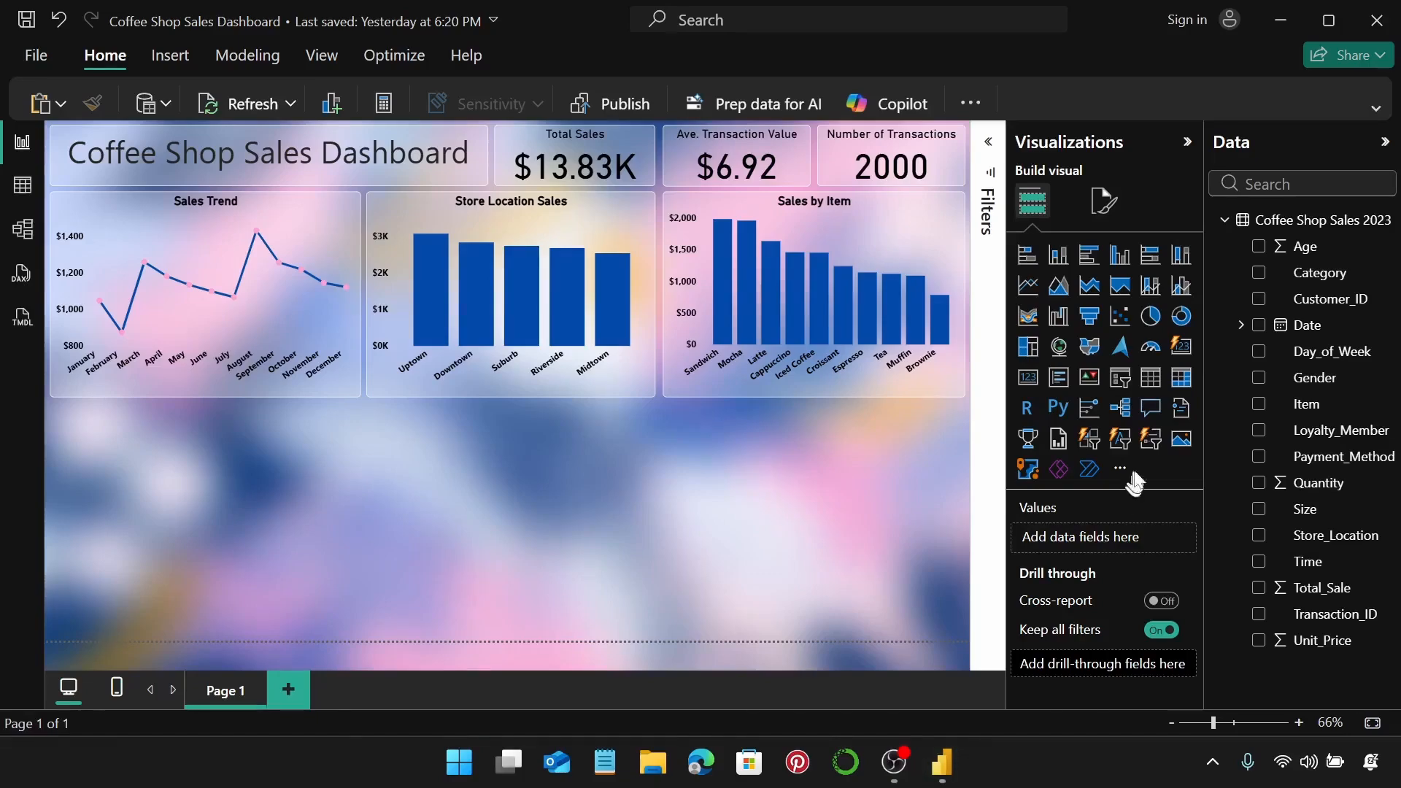
Insert an empty stacked column chart below the Sales Trend chart.
left_click(1059, 256)
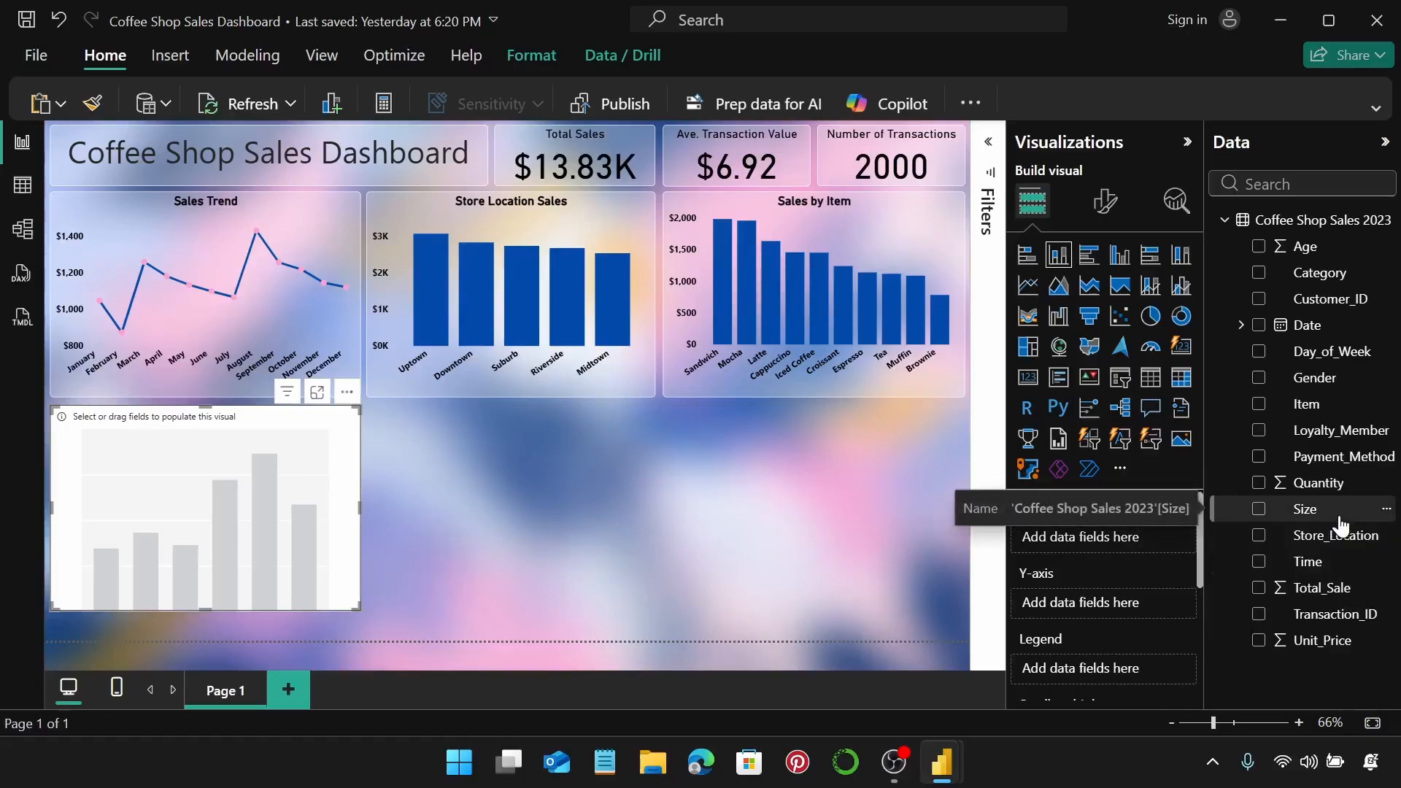
Put Day_of_Week on the X-axis, Total_Sale on the Y-axis and Category in the legend.
left_click(1355, 274)
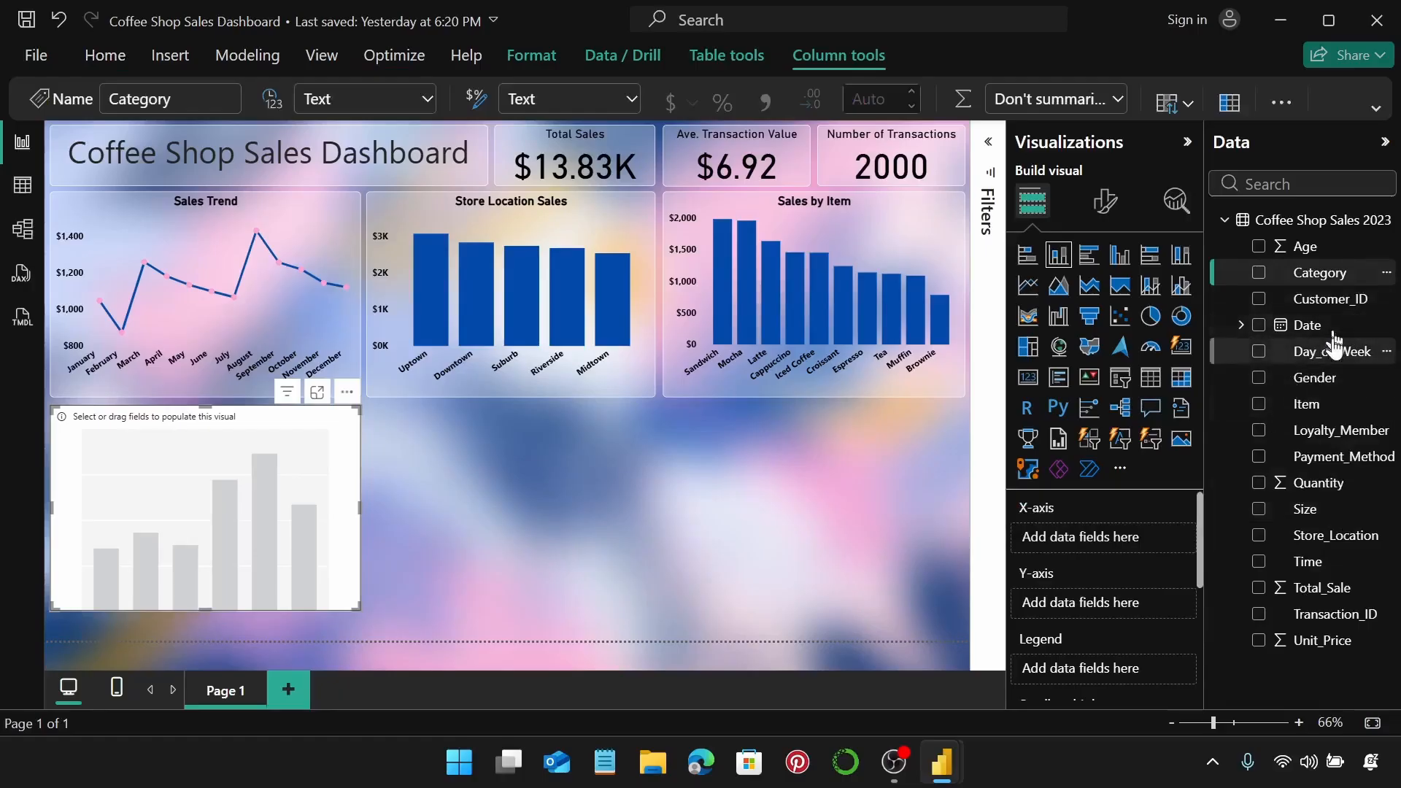
left_click_drag(1338, 351, 1128, 549)
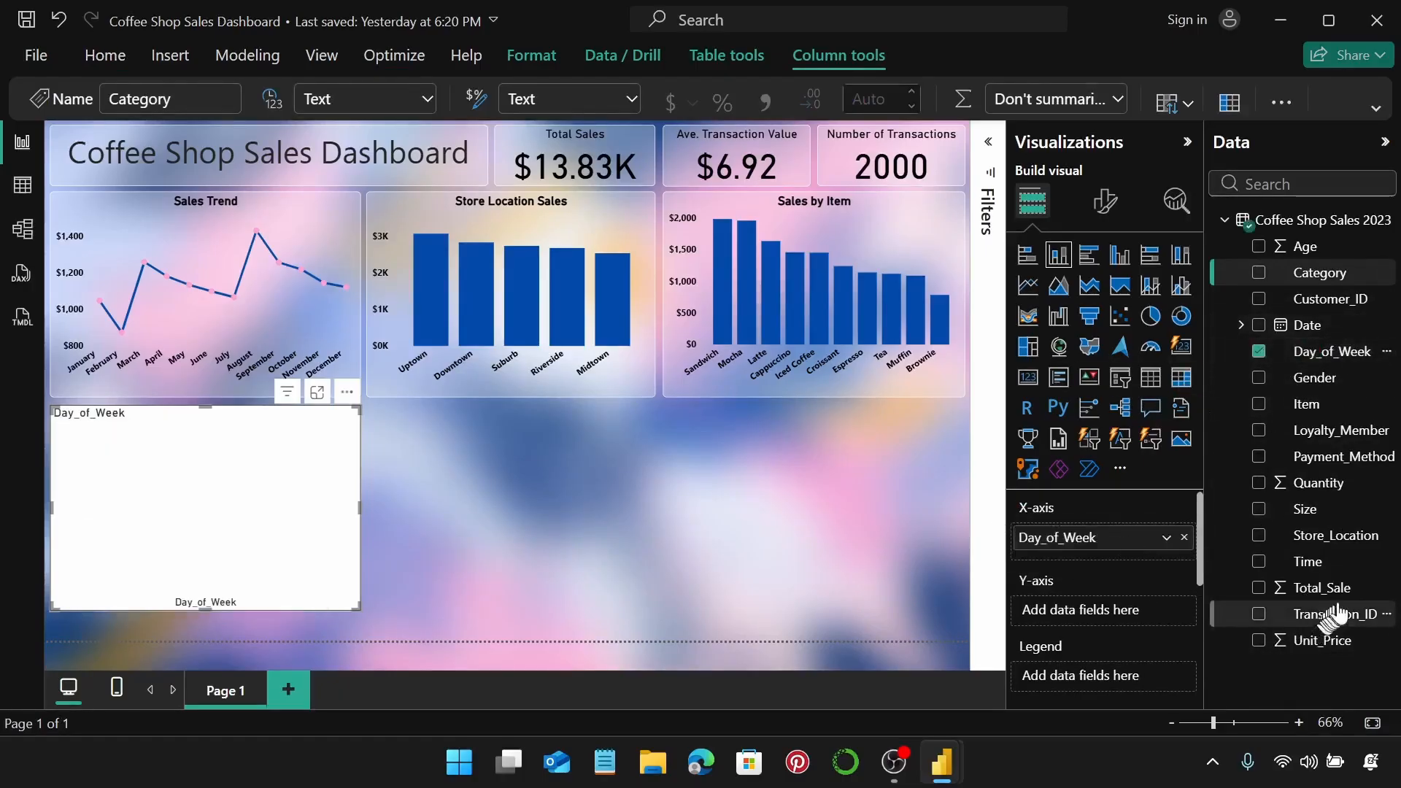
left_click_drag(1351, 598, 1149, 621)
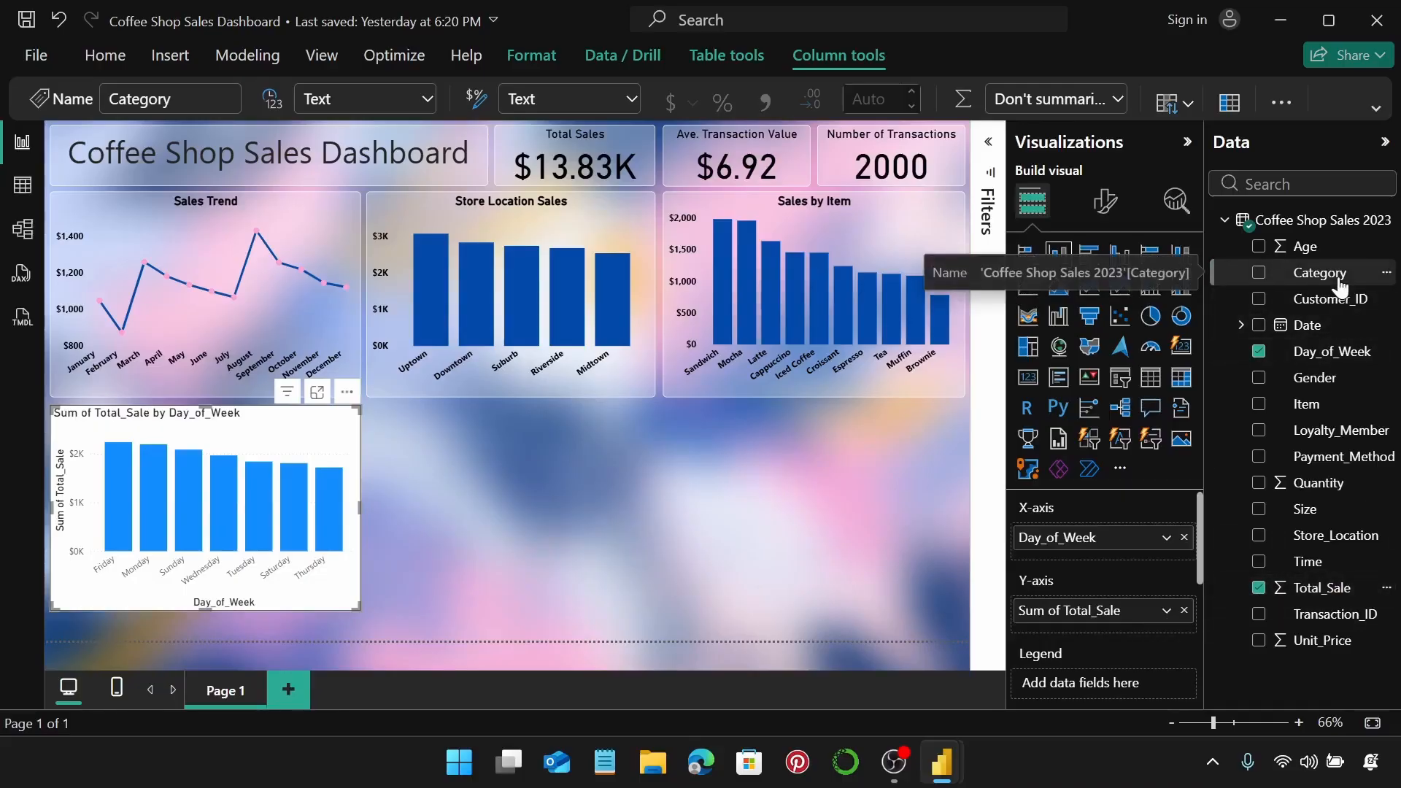
left_click_drag(1339, 285, 1147, 578)
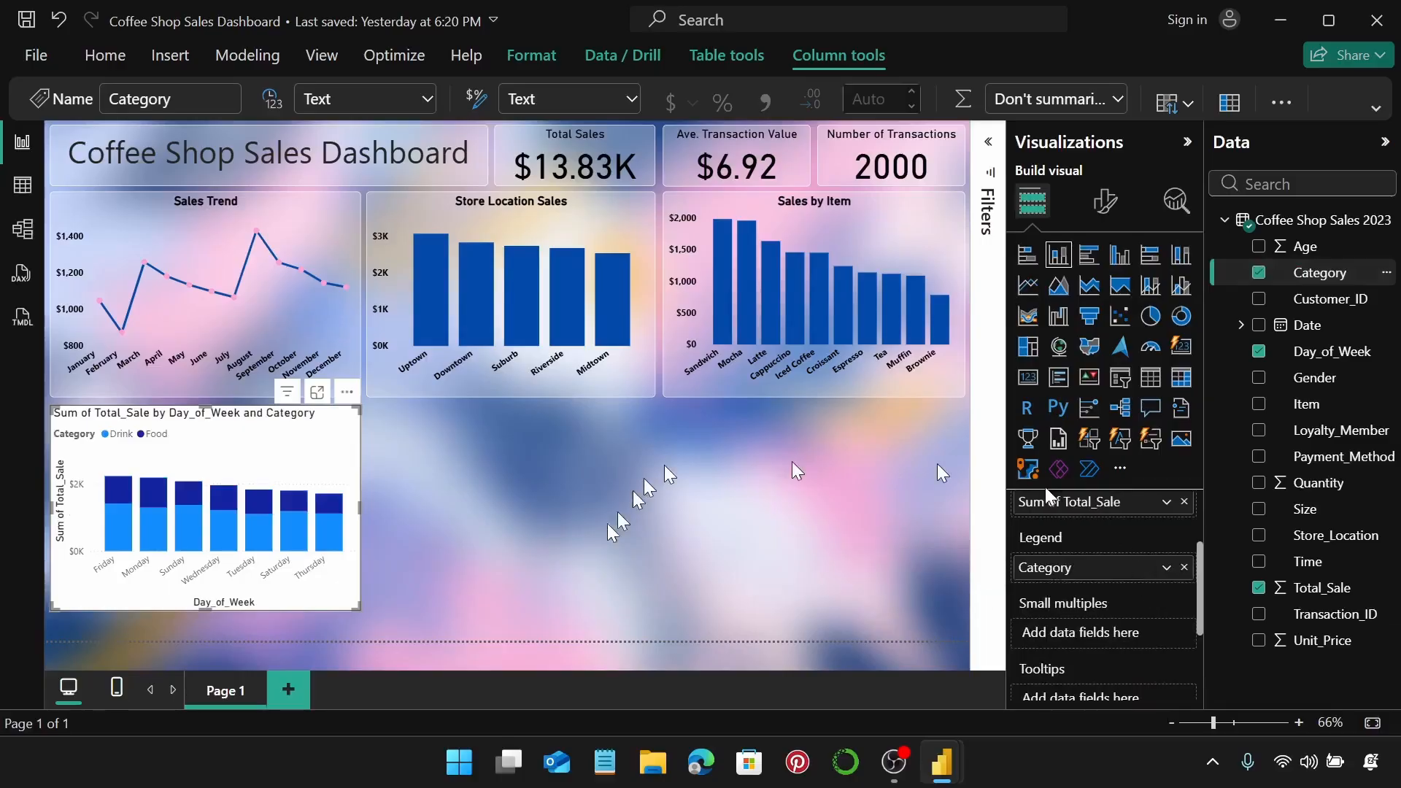
mouse_move(285, 533)
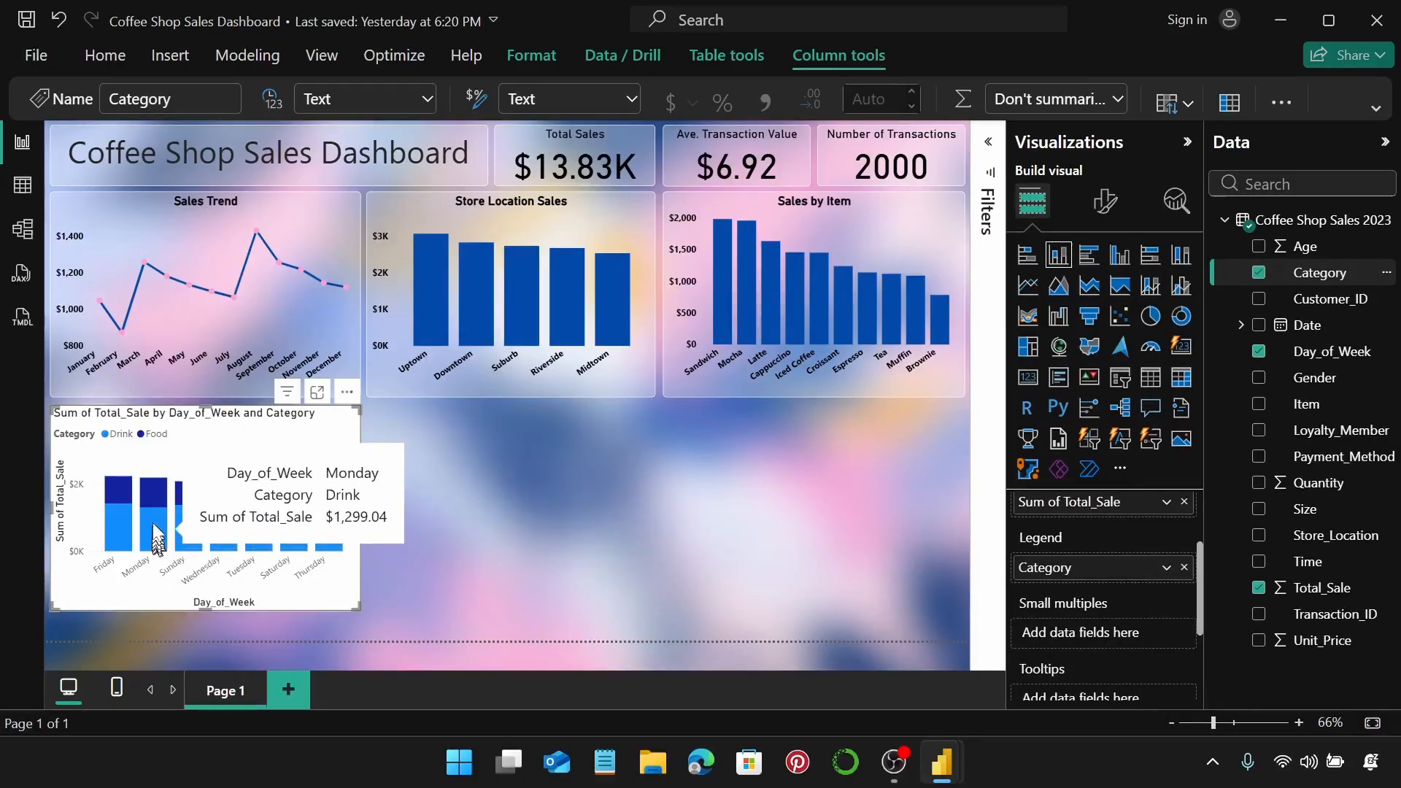
mouse_move(257, 561)
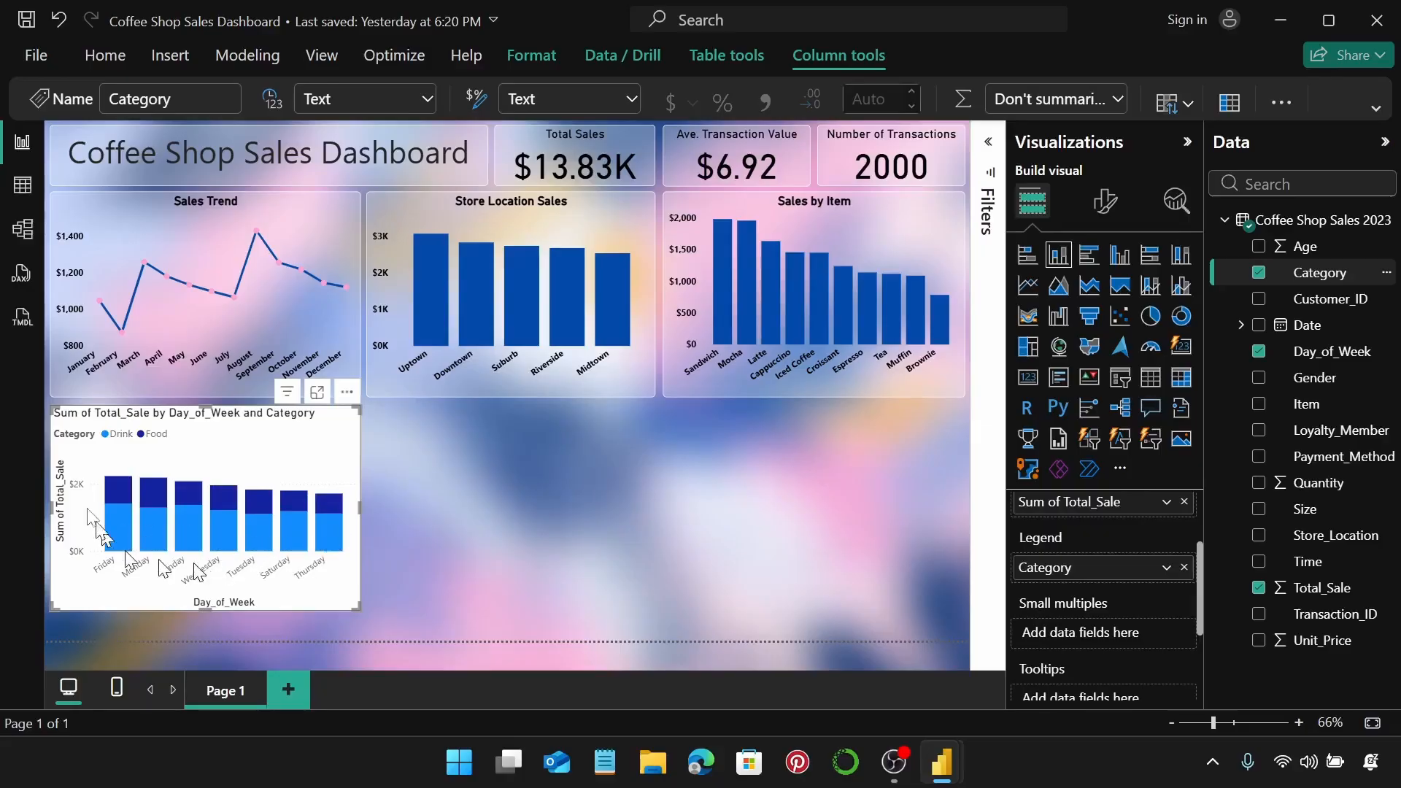
mouse_move(129, 486)
Make the X-axis day labels bold and black and remove the Day_of_Week axis title.
left_click(1115, 208)
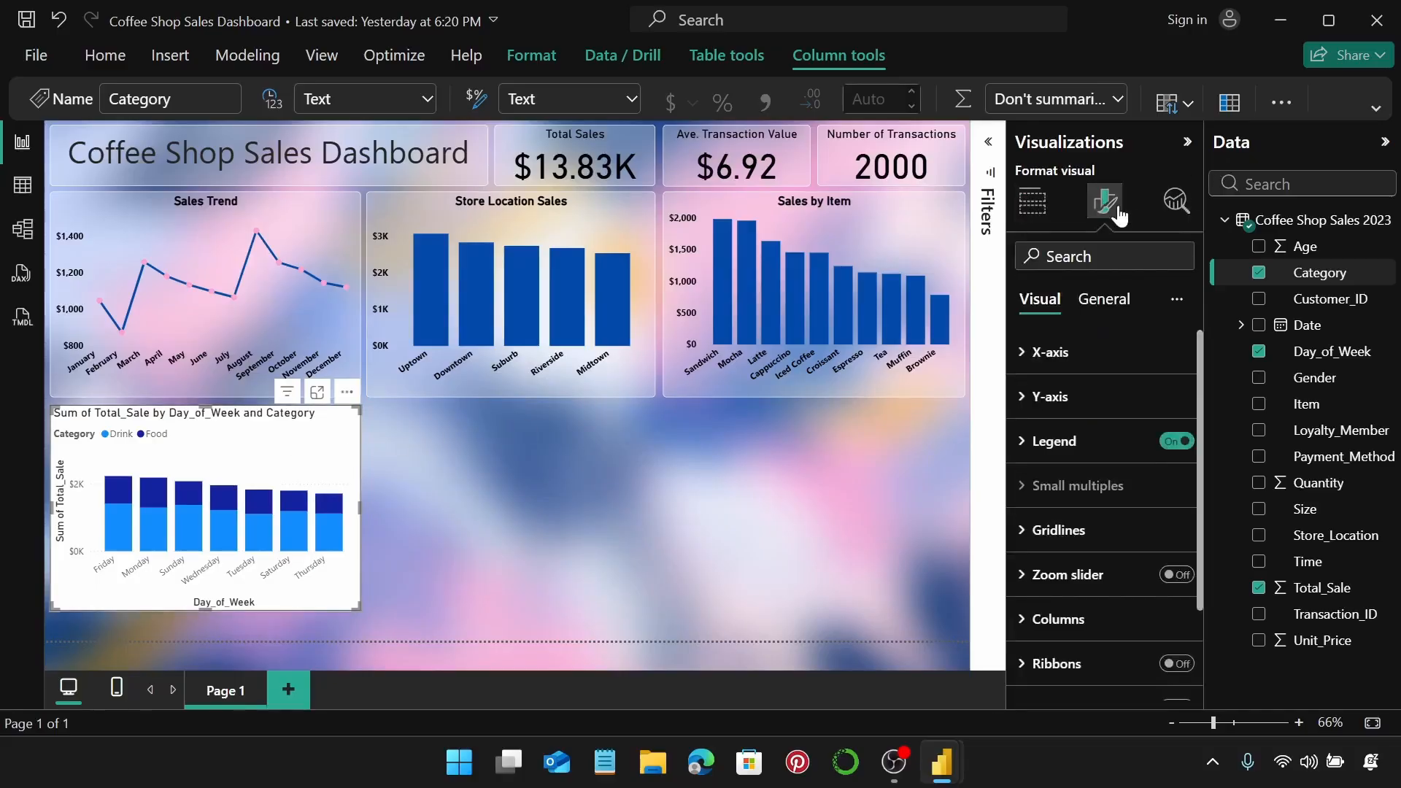
left_click(1079, 353)
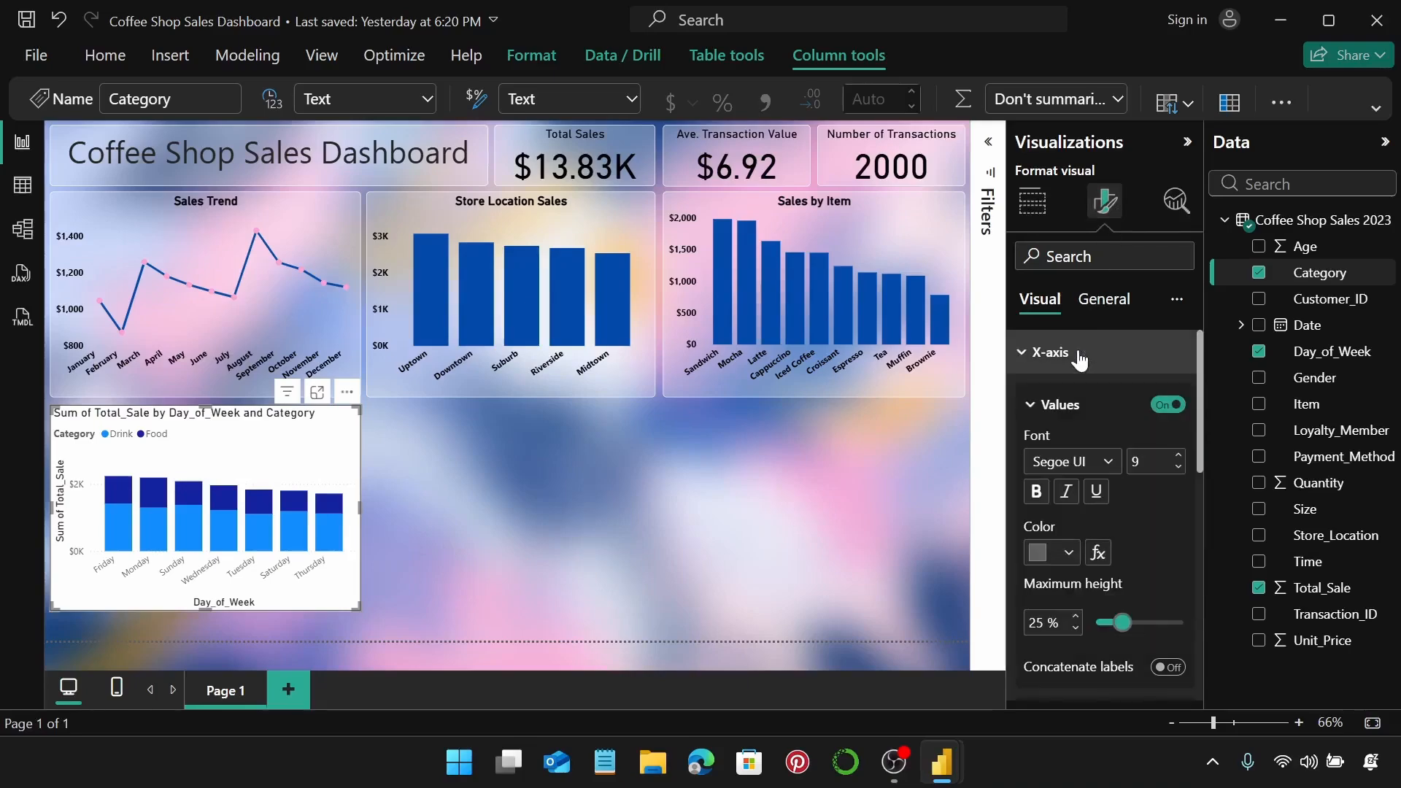
left_click(1045, 499)
scroll(1054, 503, "down", 2)
left_click(1068, 443)
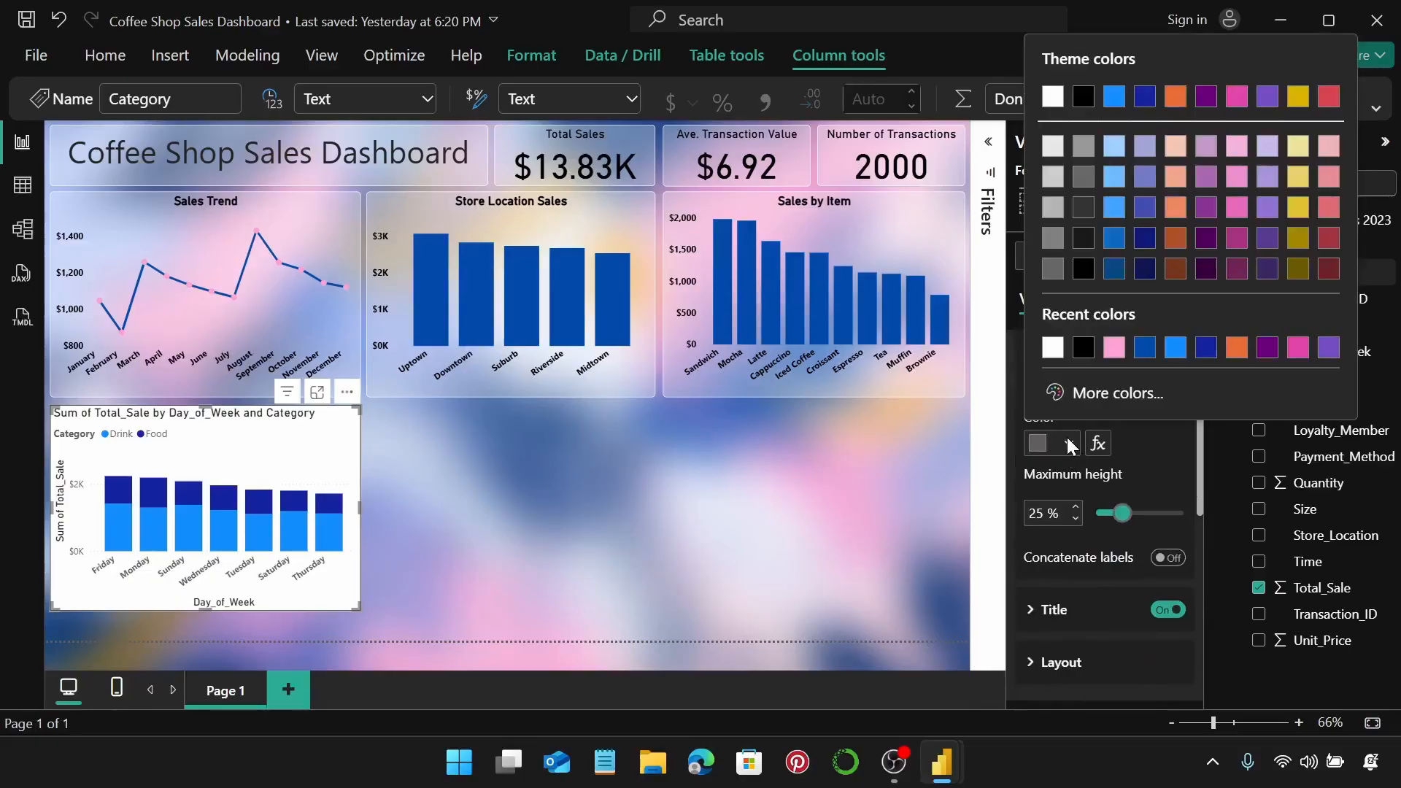
left_click(1083, 347)
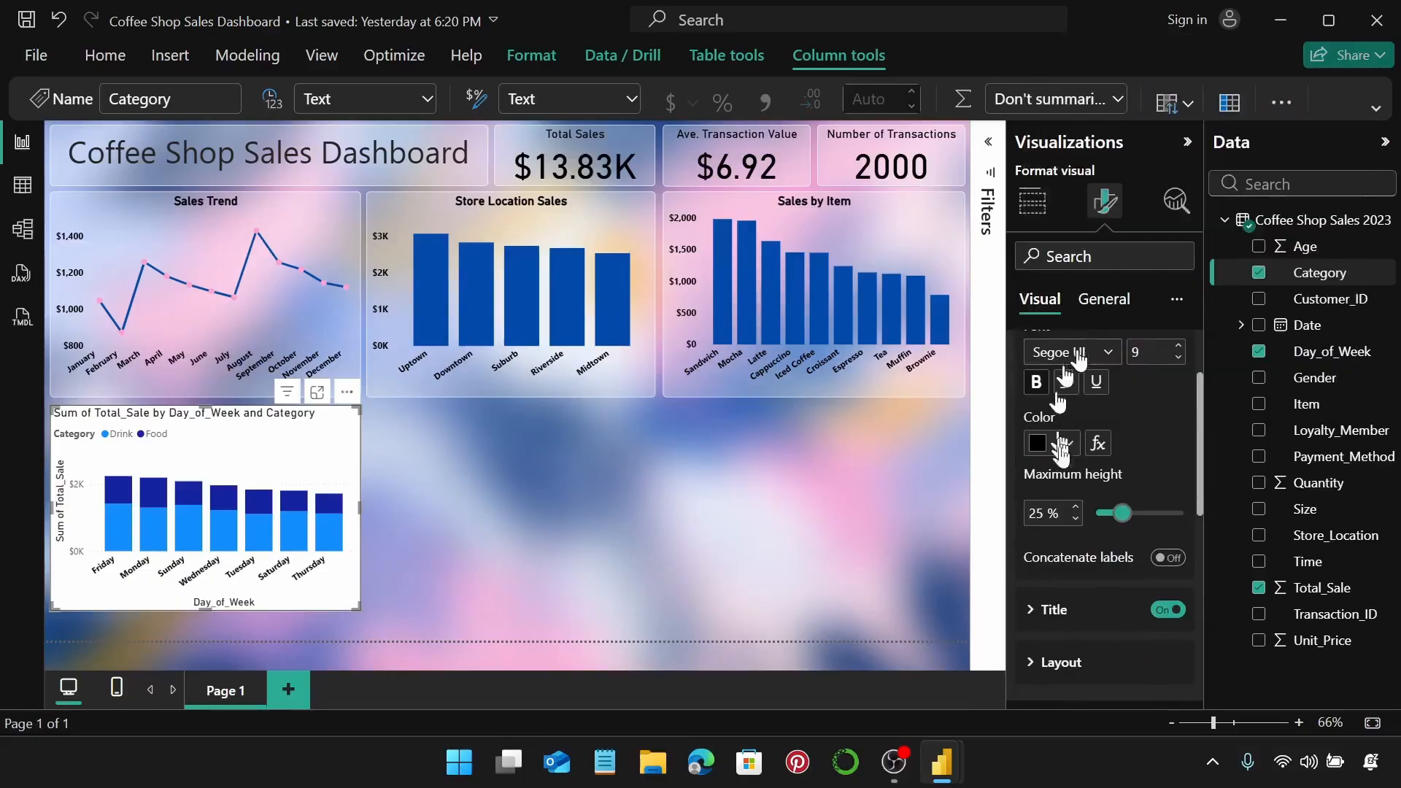
left_click(1167, 610)
scroll(1080, 503, "up", 2)
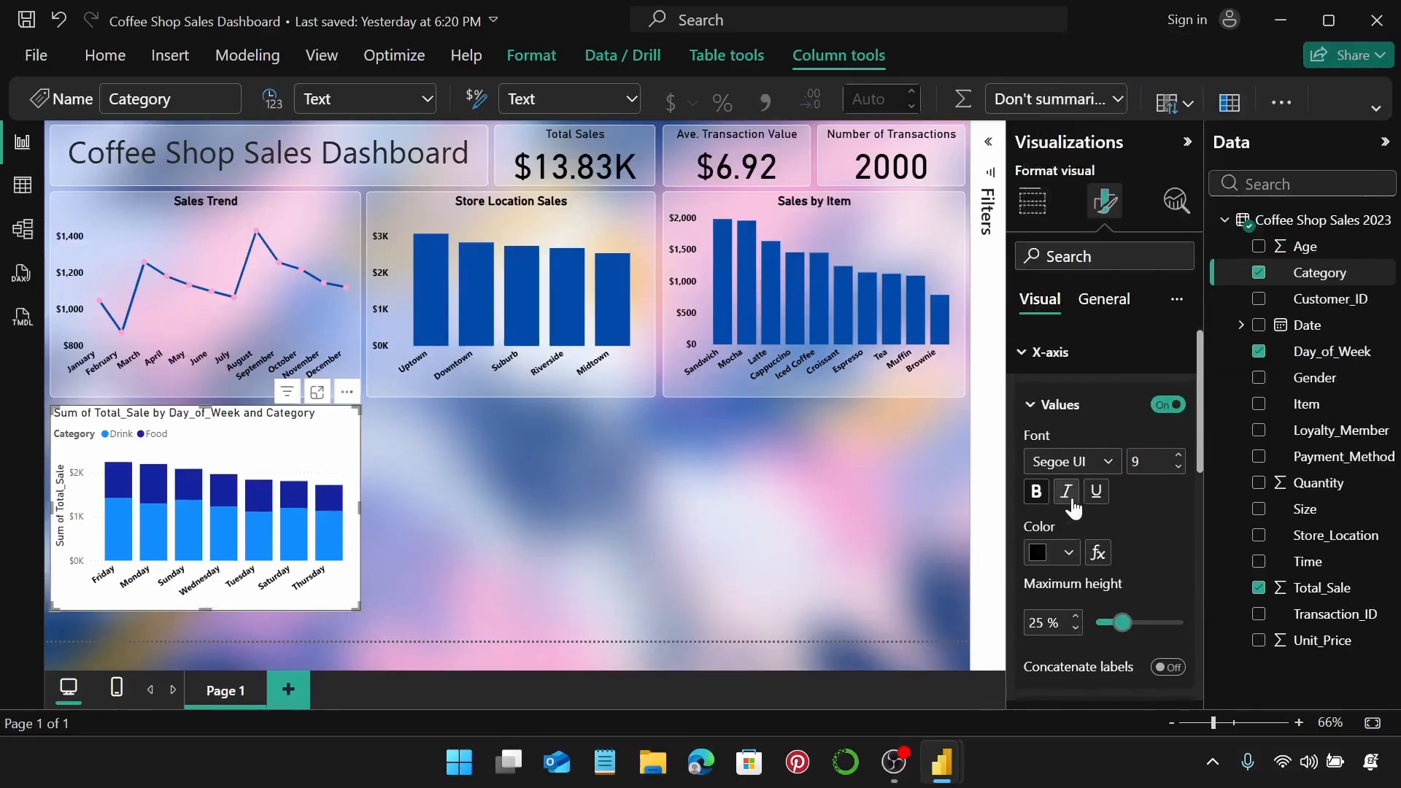
left_click(1088, 360)
Make the Y-axis values black and remove the Y-axis title.
left_click(1084, 398)
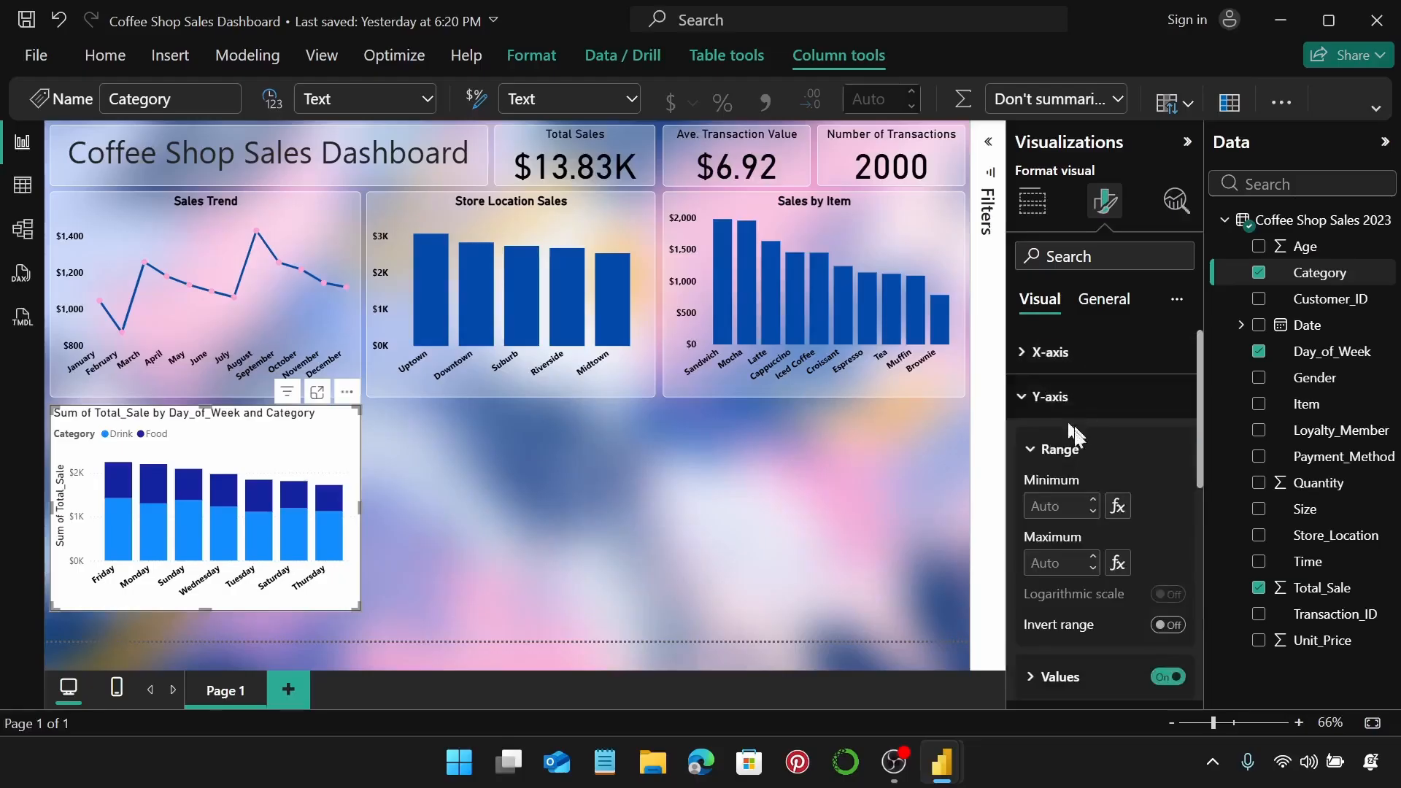
scroll(1078, 478, "down", 3)
left_click(1051, 458)
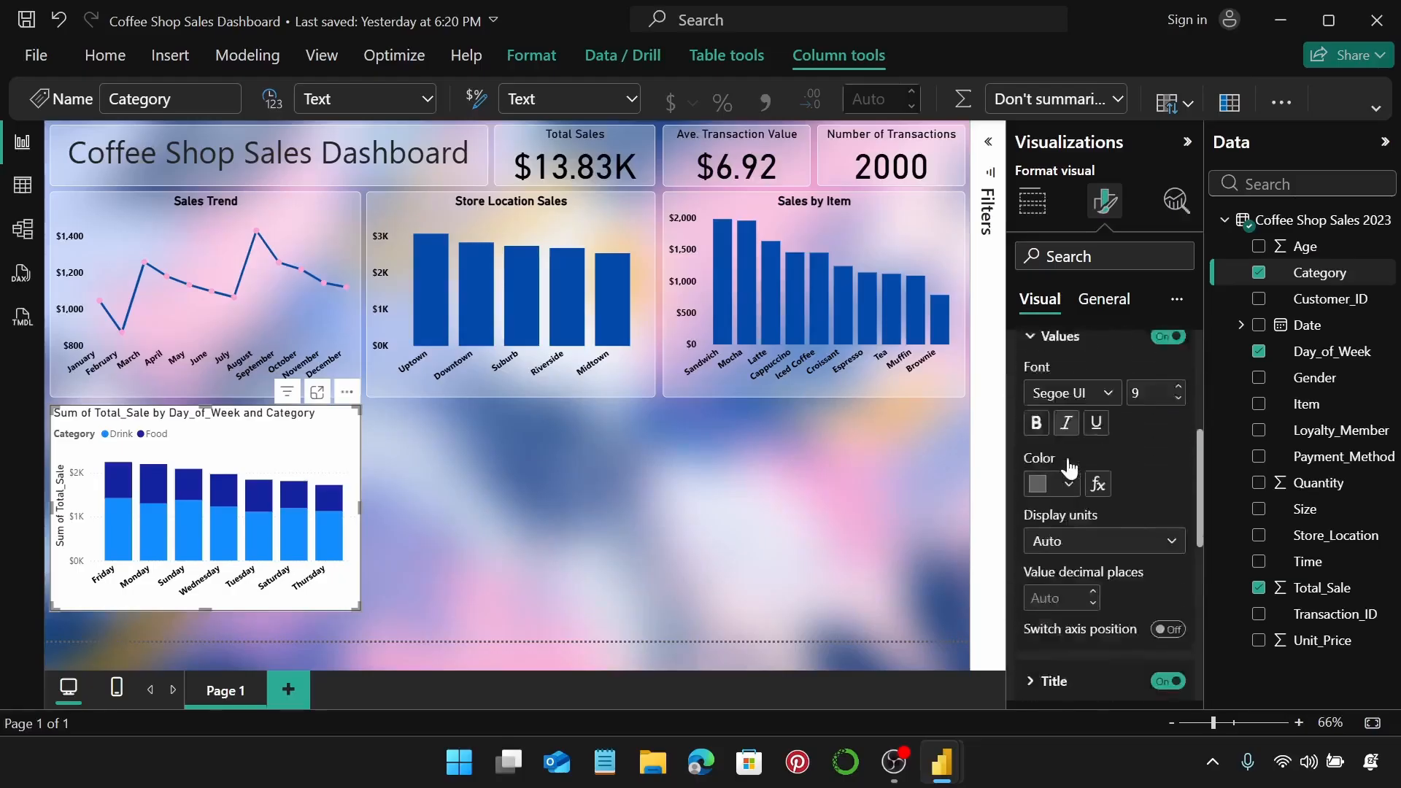
scroll(1054, 460, "down", 1)
scroll(1051, 458, "up", 1)
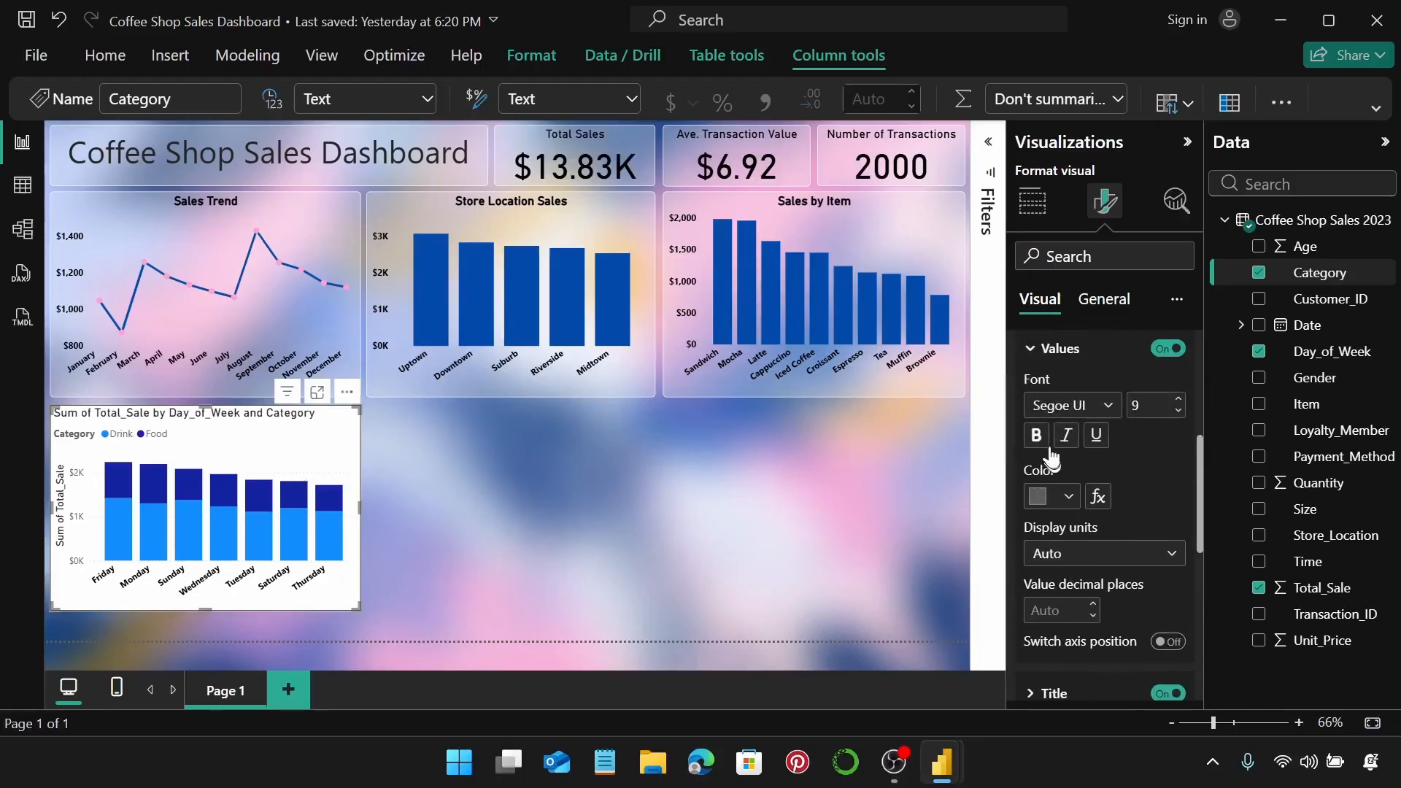
left_click(1059, 494)
left_click(1052, 401)
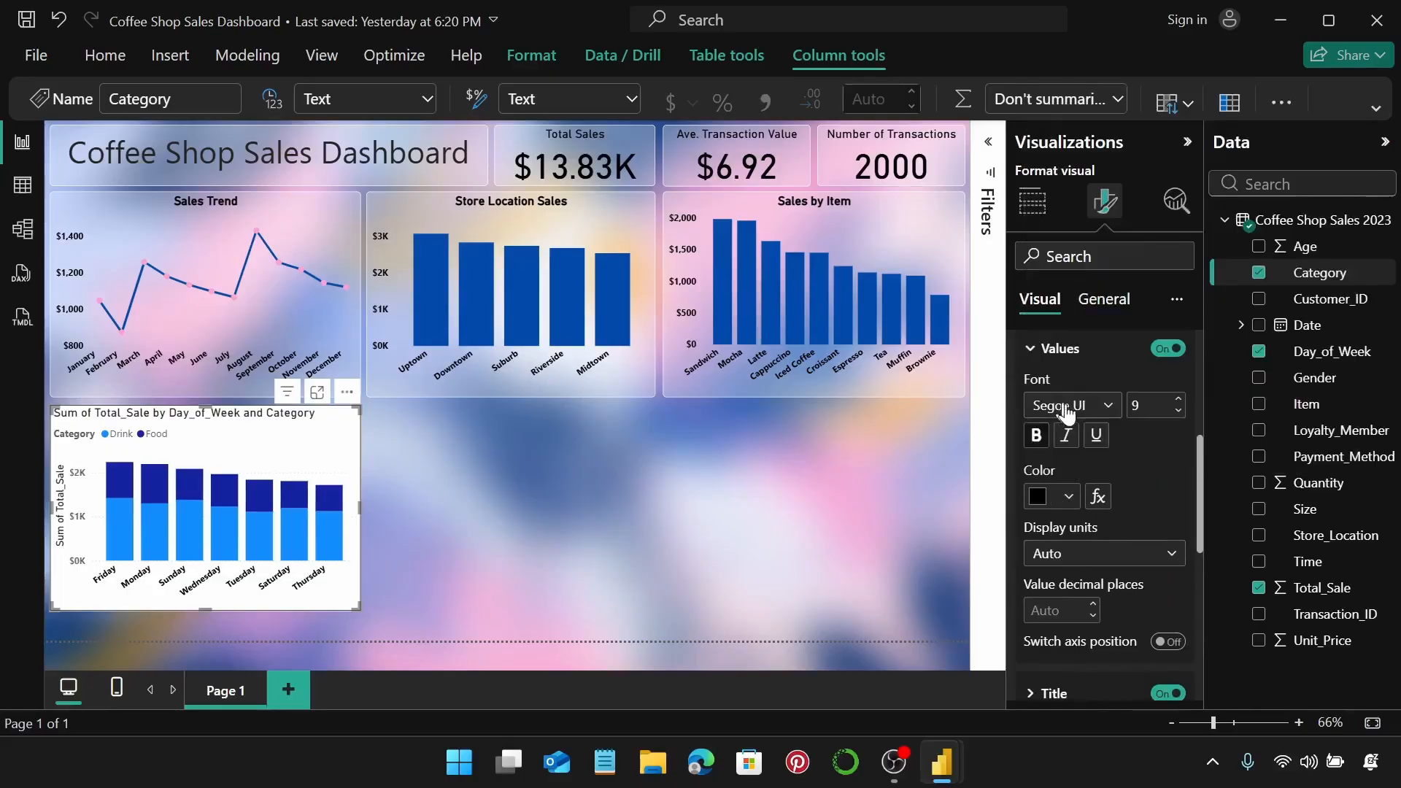
scroll(1080, 386, "up", 1)
left_click(1068, 458)
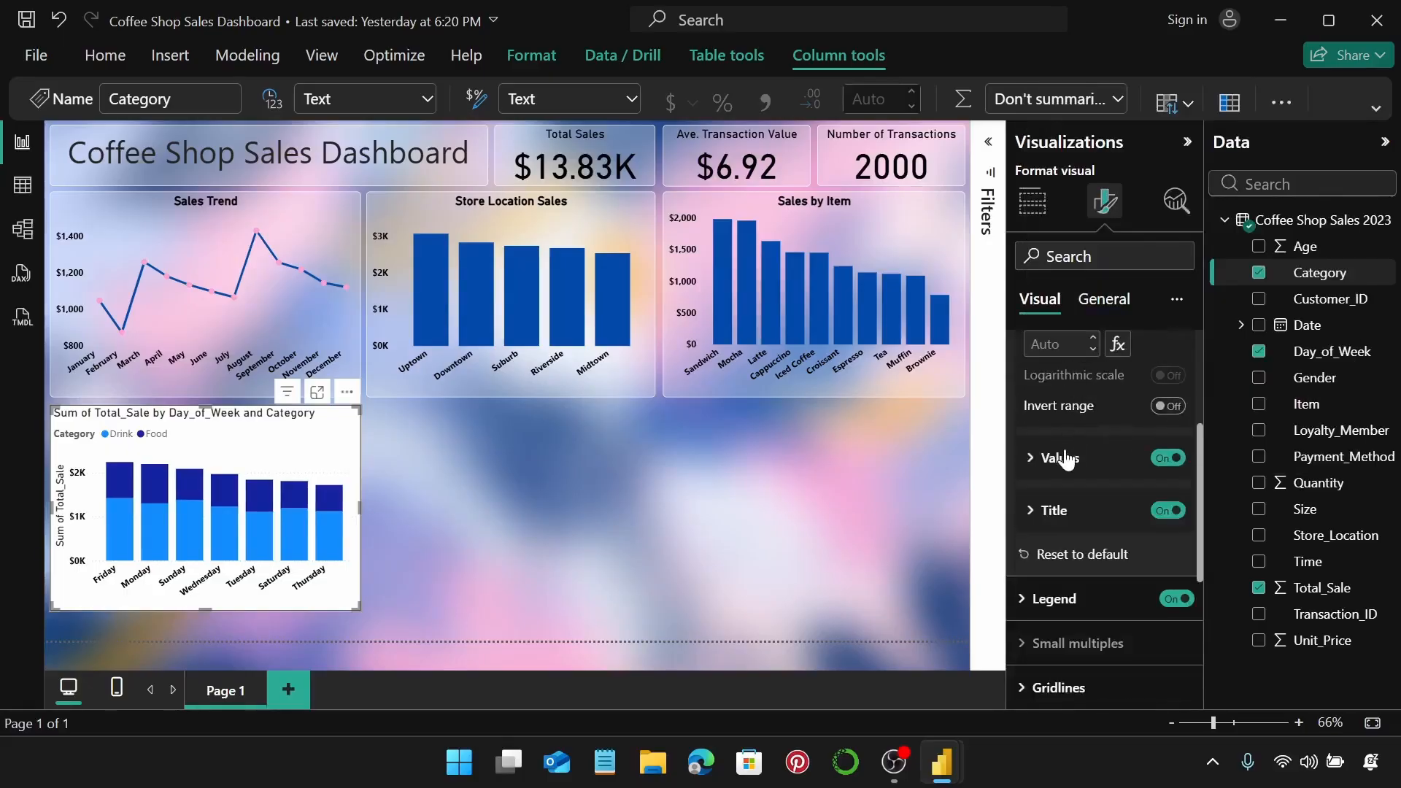
left_click(1065, 457)
left_click(1063, 458)
left_click(1166, 510)
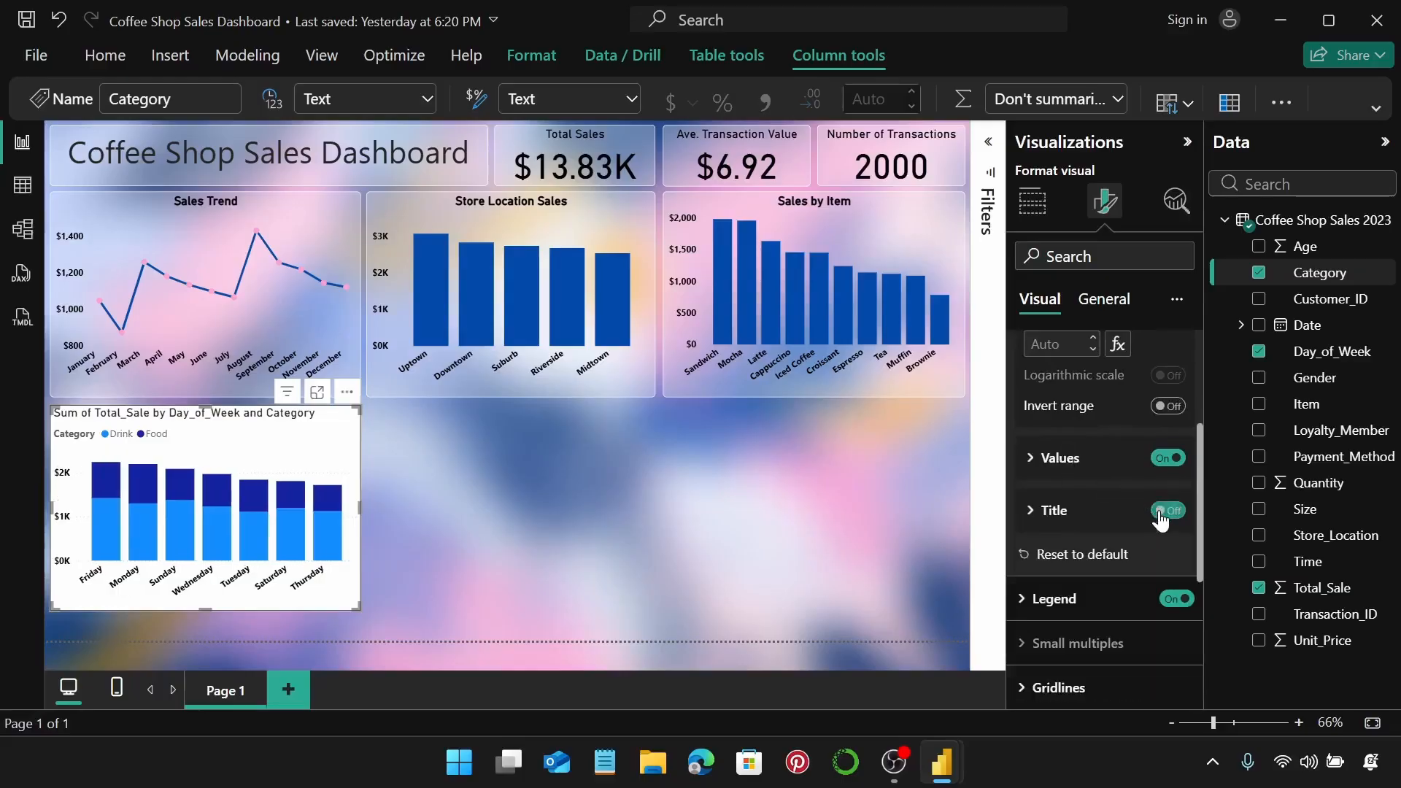
scroll(1129, 504, "up", 1)
scroll(1102, 475, "up", 2)
left_click(1072, 400)
Hide the Category legend and turn off the horizontal gridlines.
scroll(1072, 400, "down", 2)
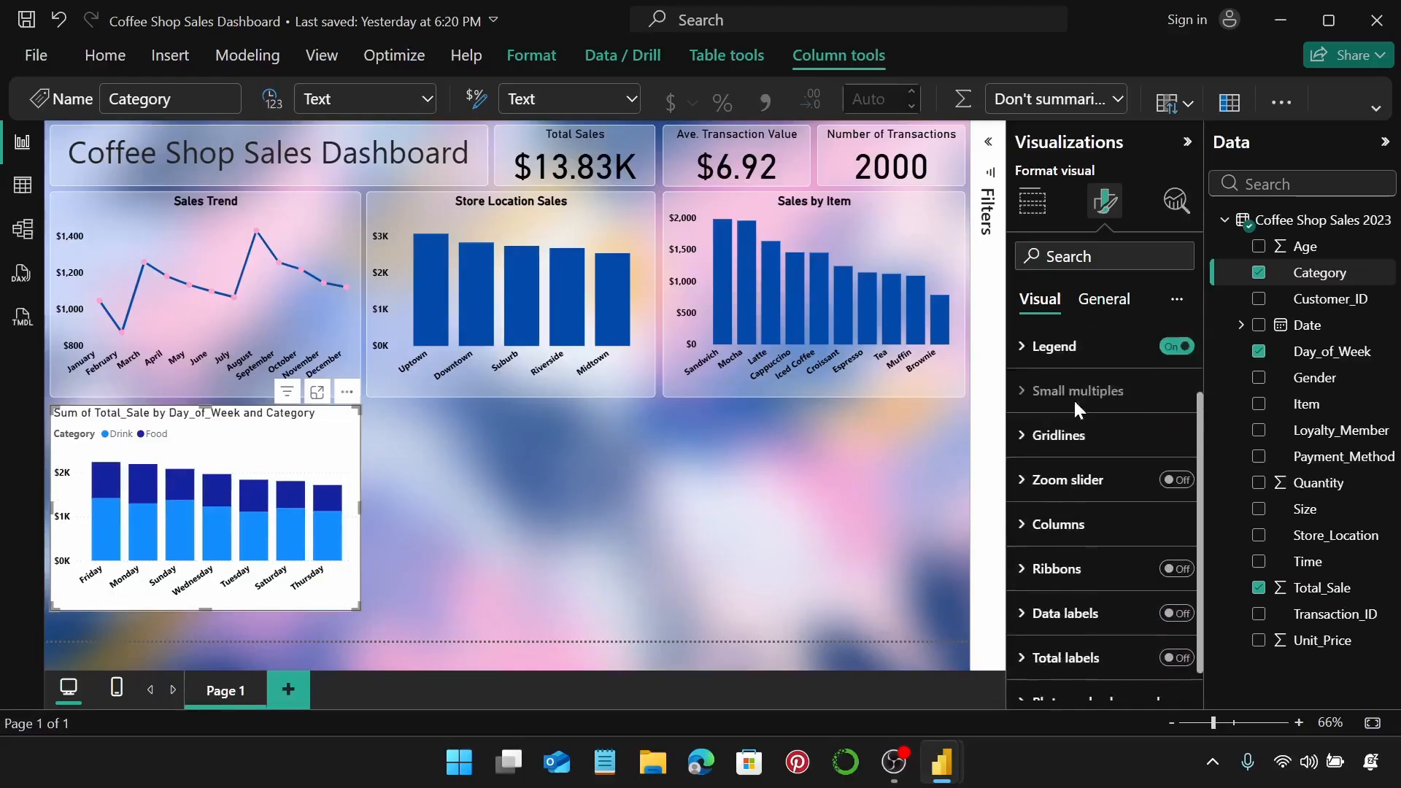
scroll(1167, 372, "up", 2)
left_click(1172, 441)
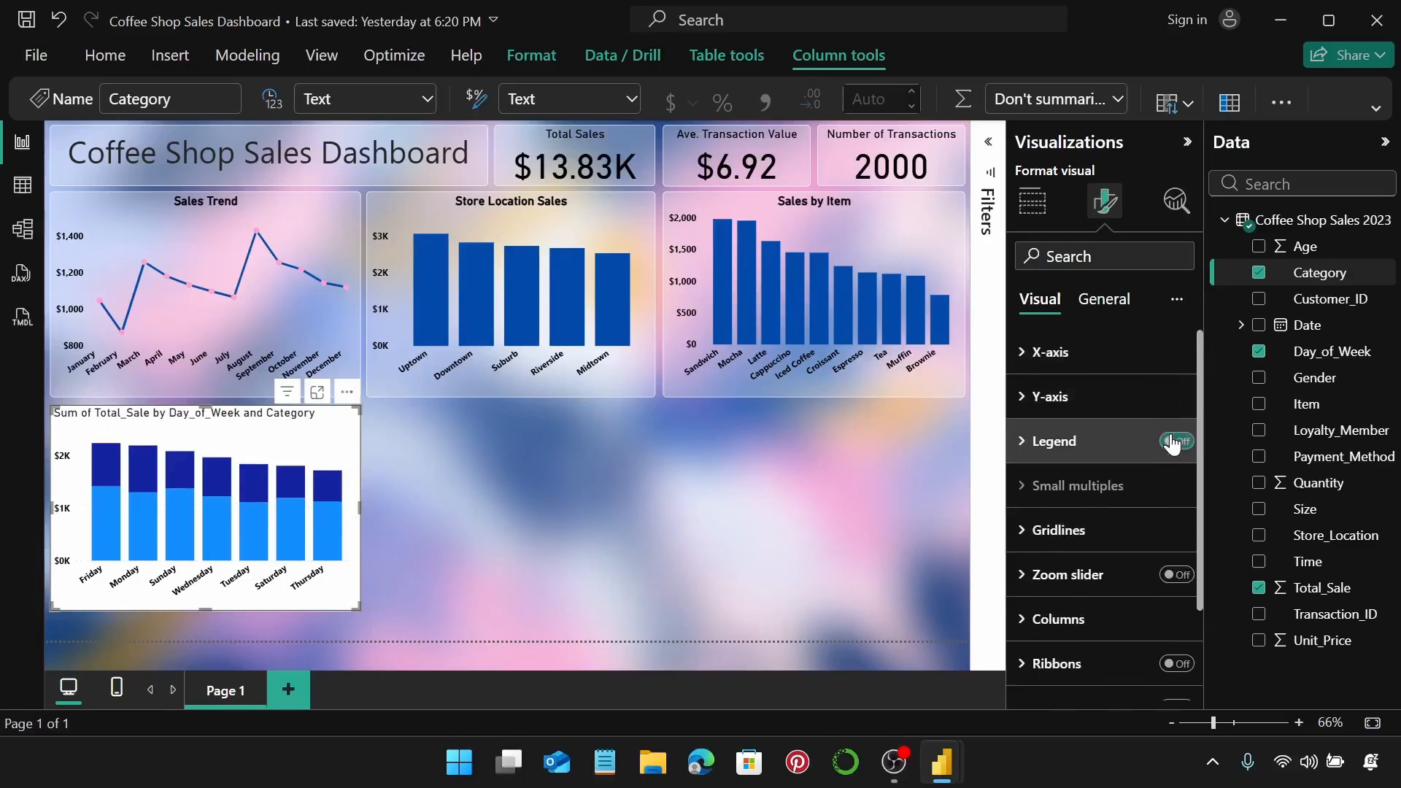
scroll(1174, 447, "down", 3)
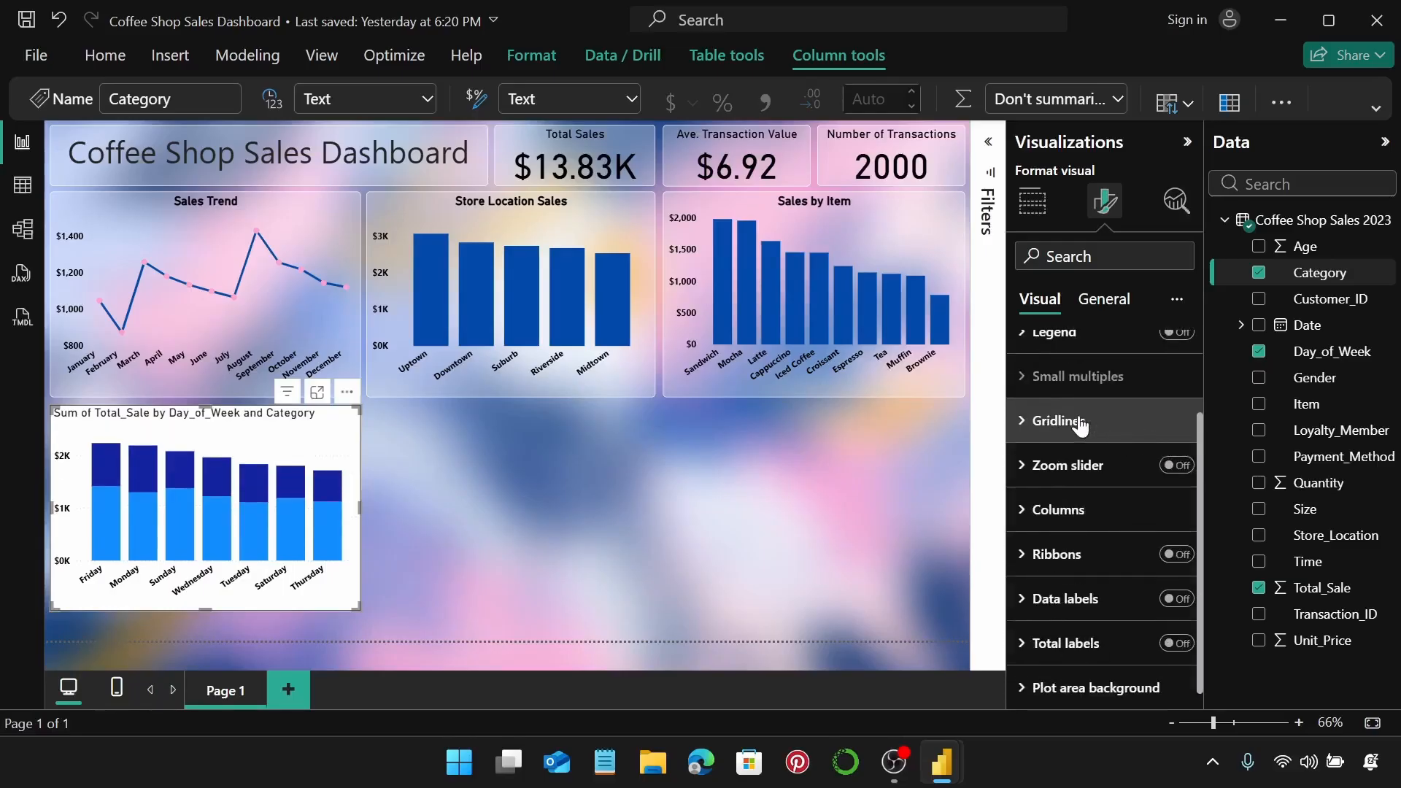
left_click(1091, 427)
left_click(1167, 473)
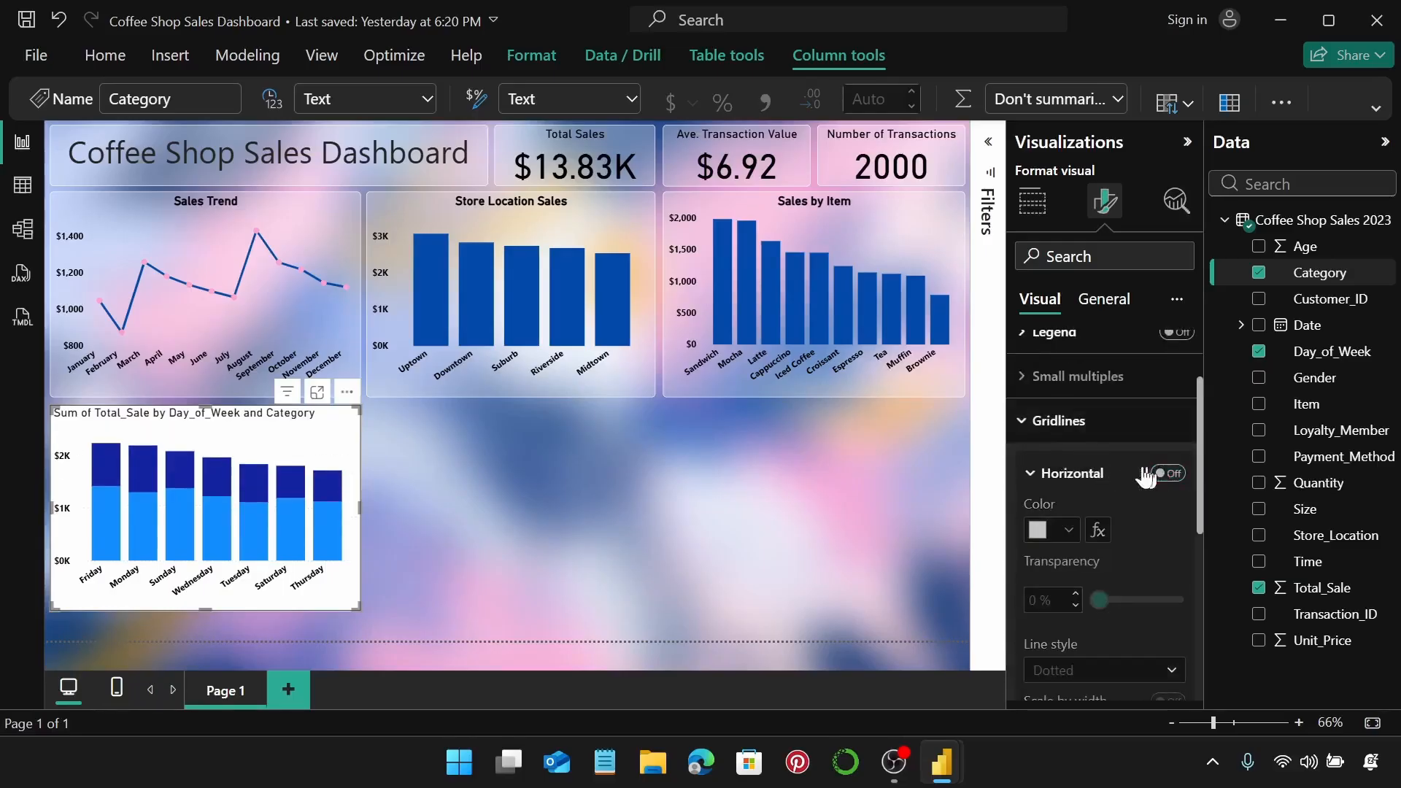
left_click(1078, 431)
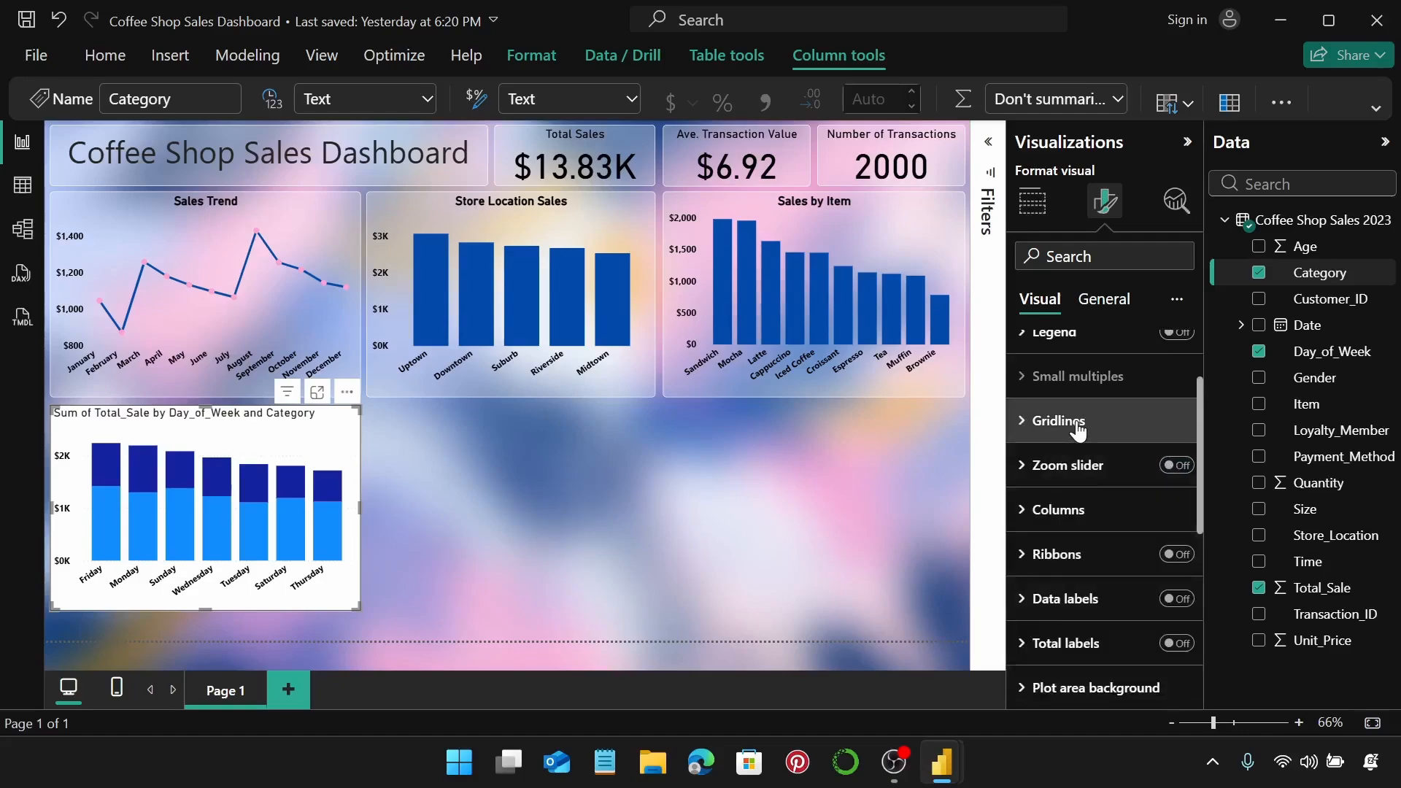
Colour the Drink columns dark blue and the Food columns pink.
left_click(1072, 506)
scroll(1074, 504, "down", 3)
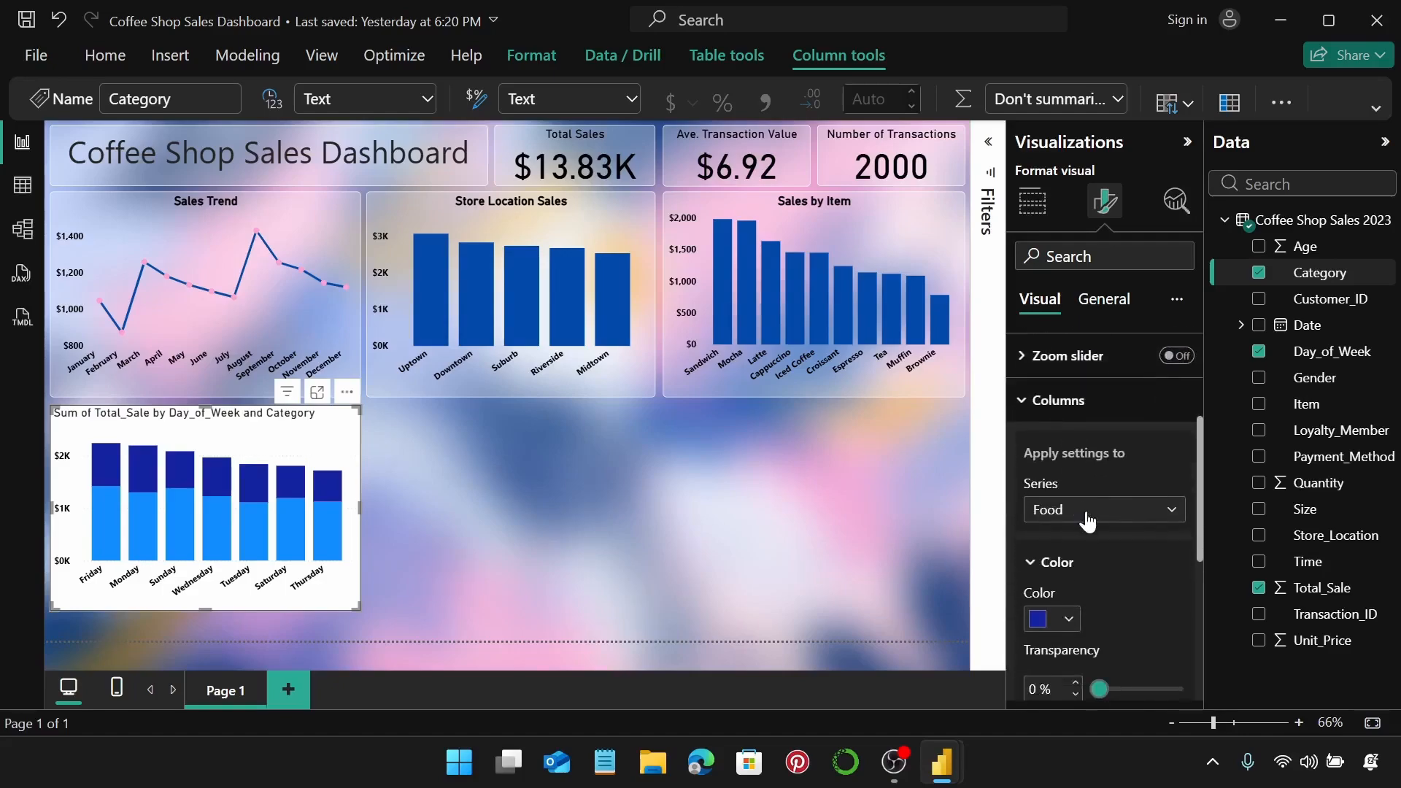
left_click(1087, 517)
left_click(1094, 562)
left_click(1073, 619)
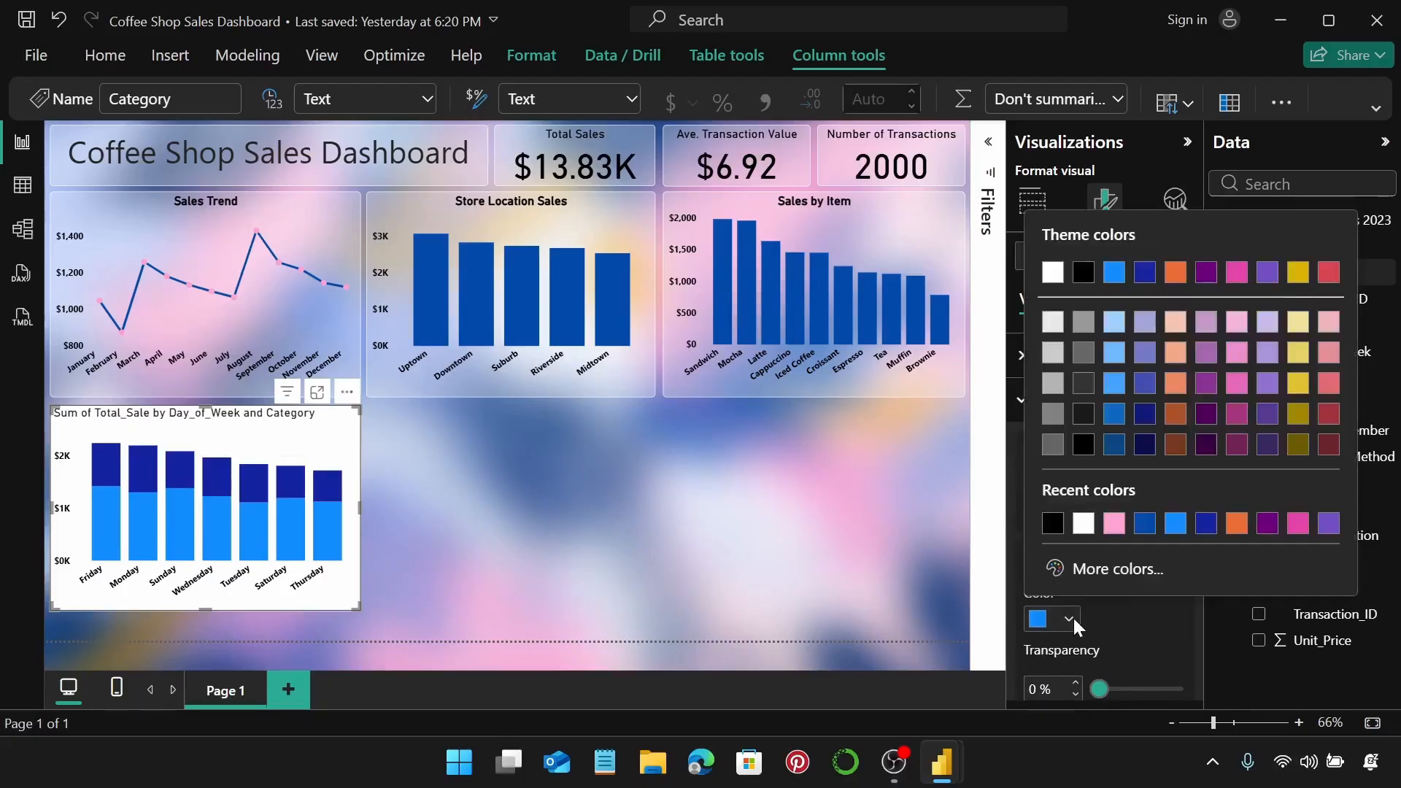
left_click(1143, 527)
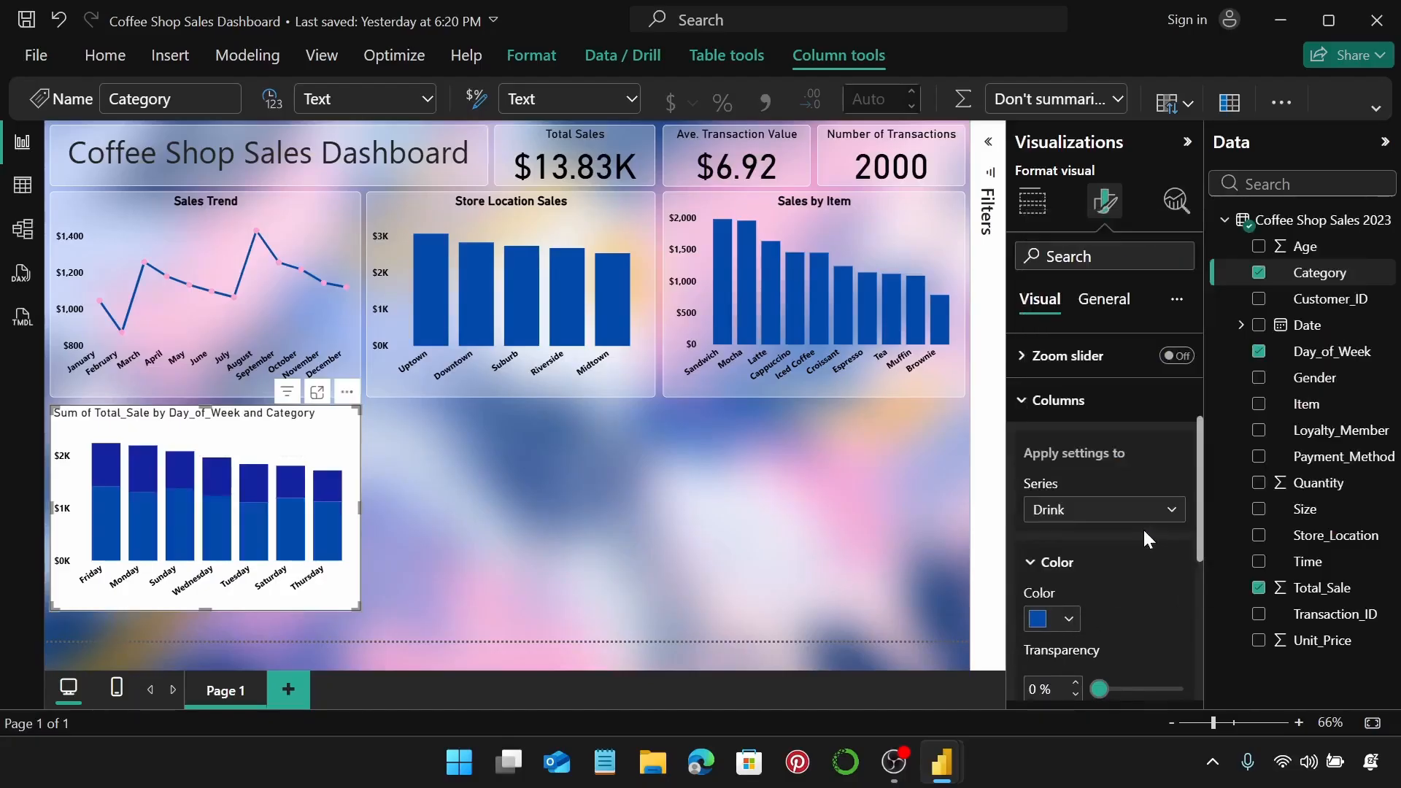
left_click(1102, 511)
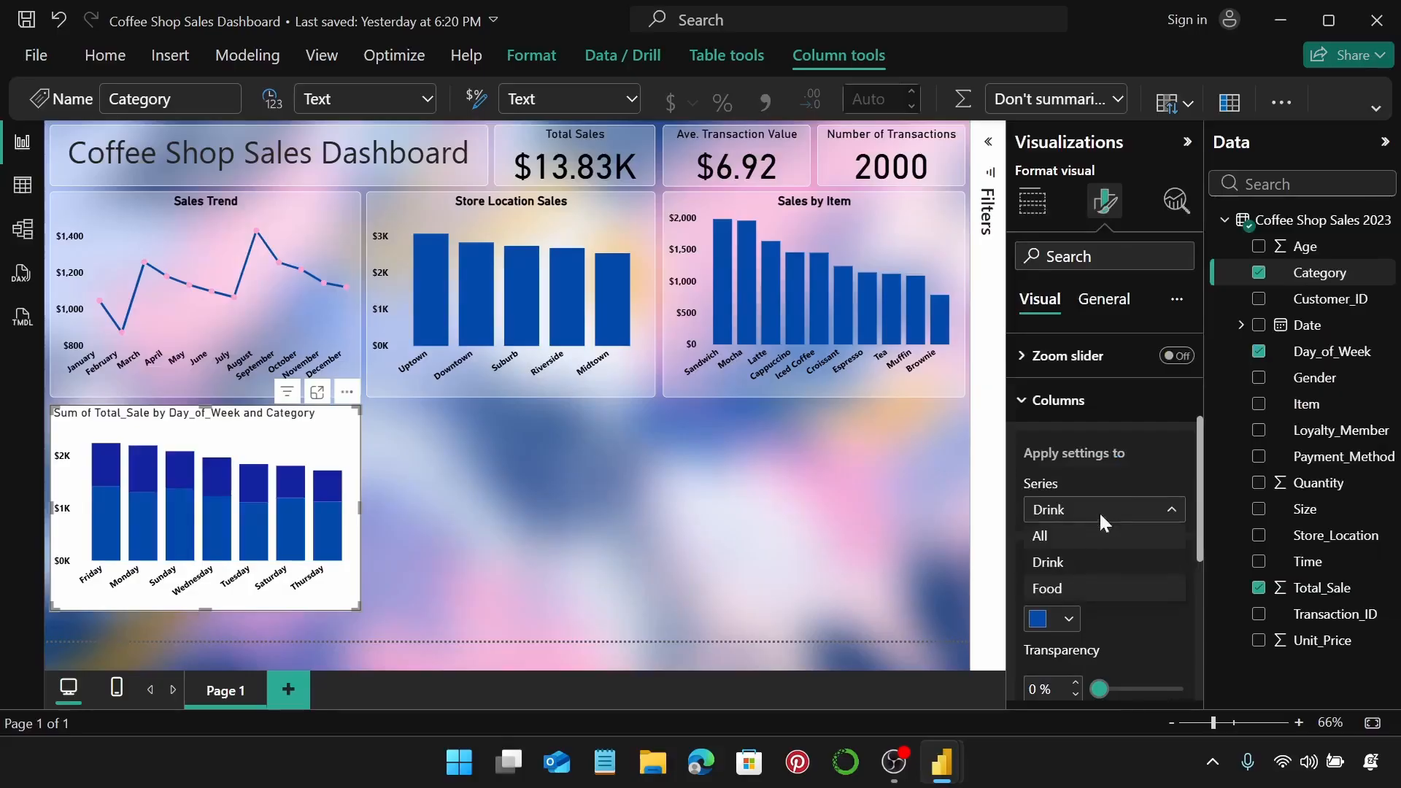
left_click(1111, 588)
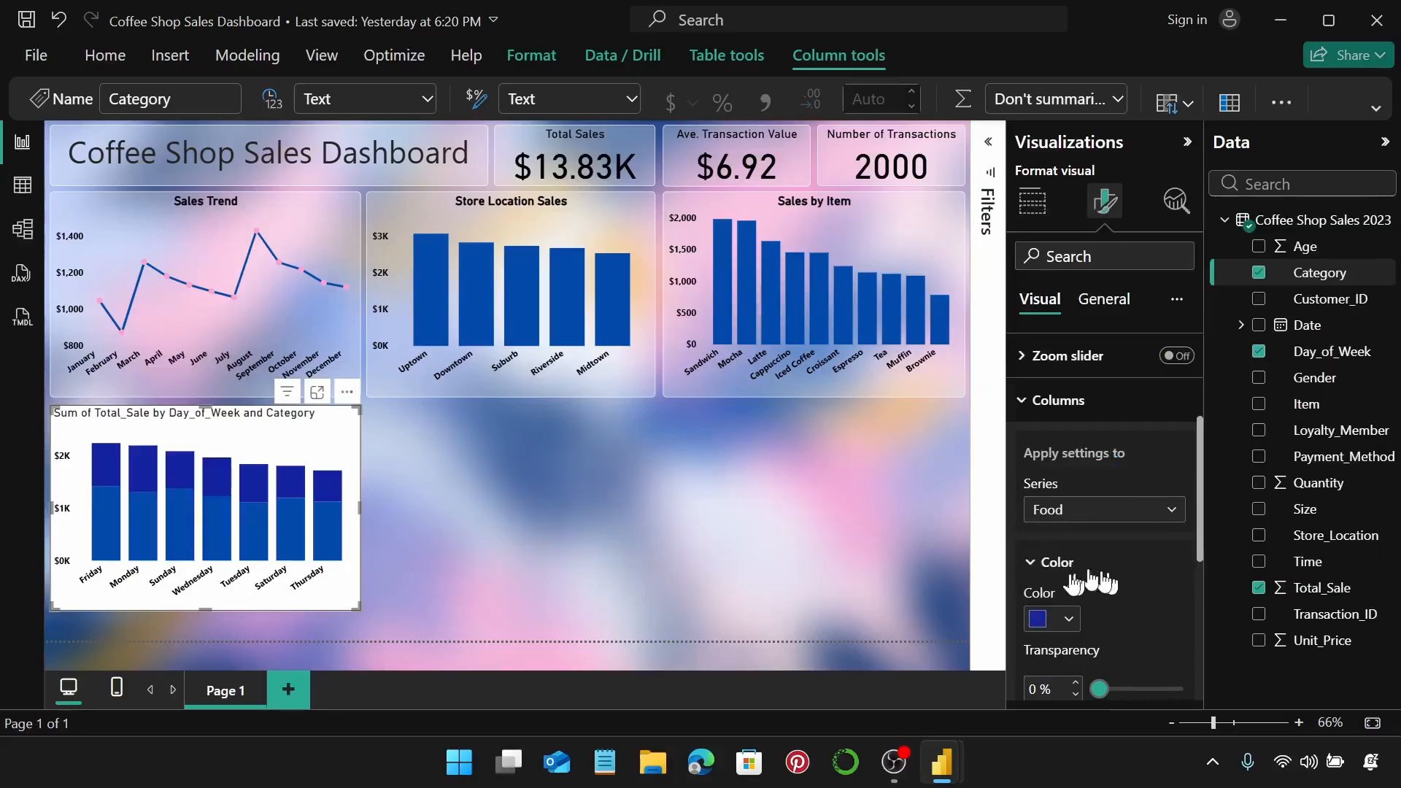
left_click(1066, 618)
left_click(1139, 524)
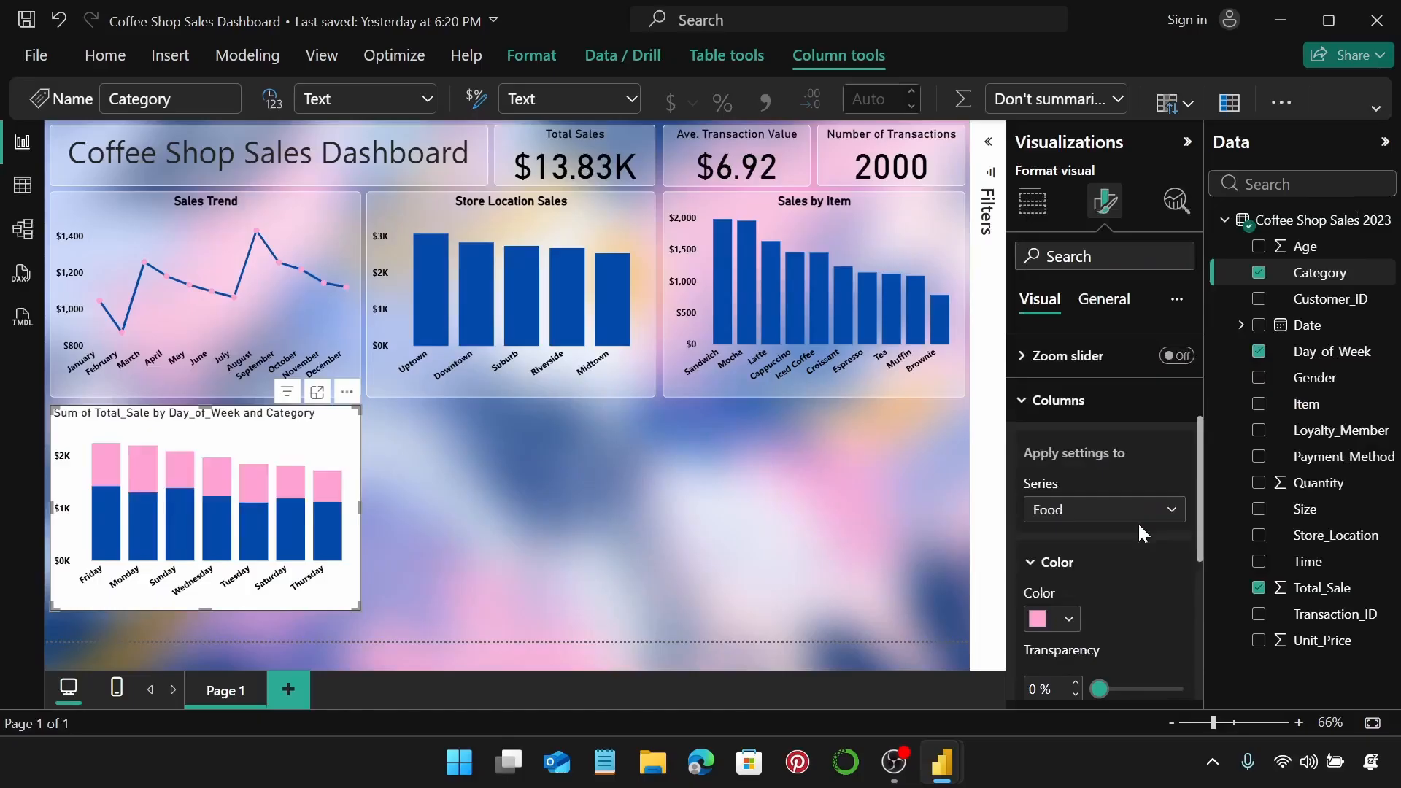
scroll(1133, 556, "up", 2)
left_click(1021, 510)
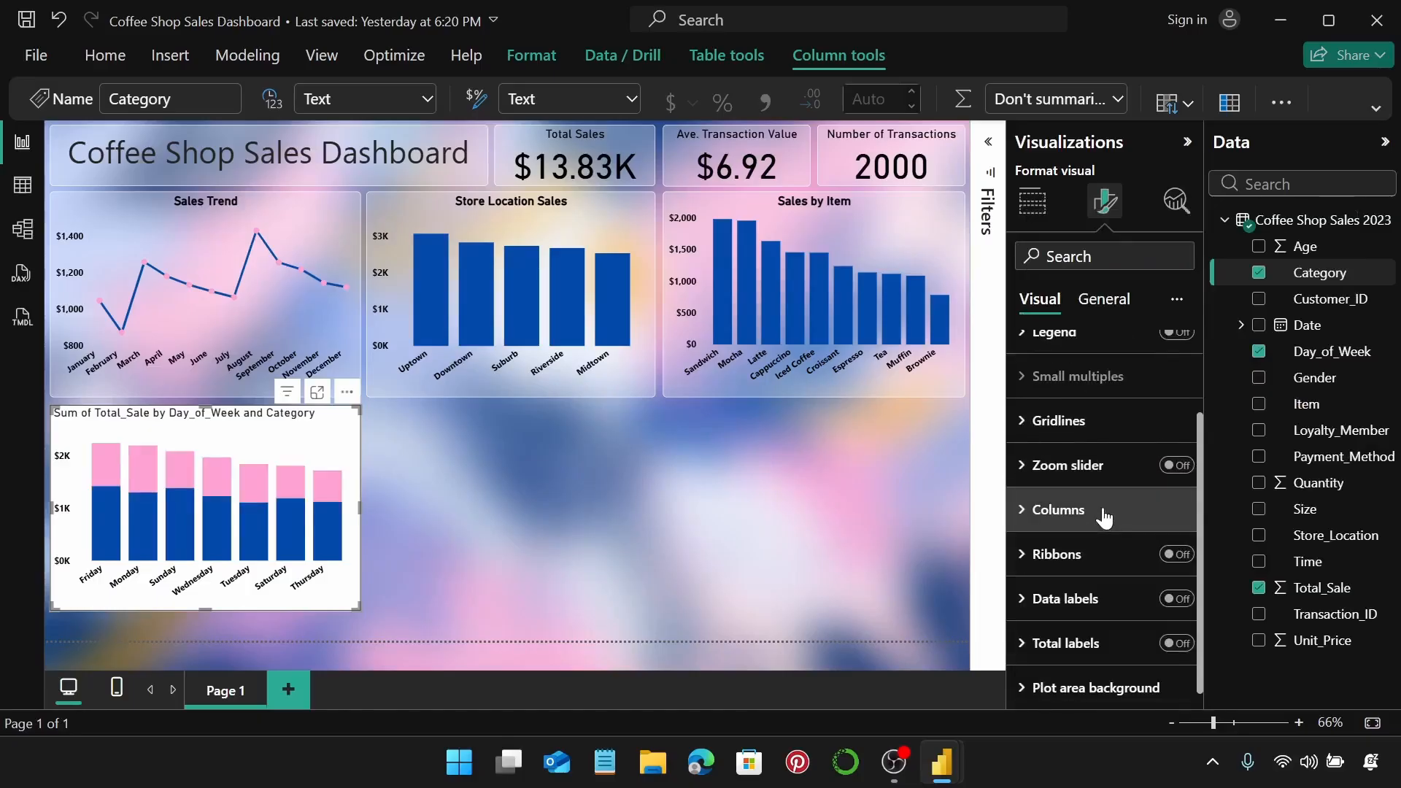
scroll(1021, 515, "up", 2)
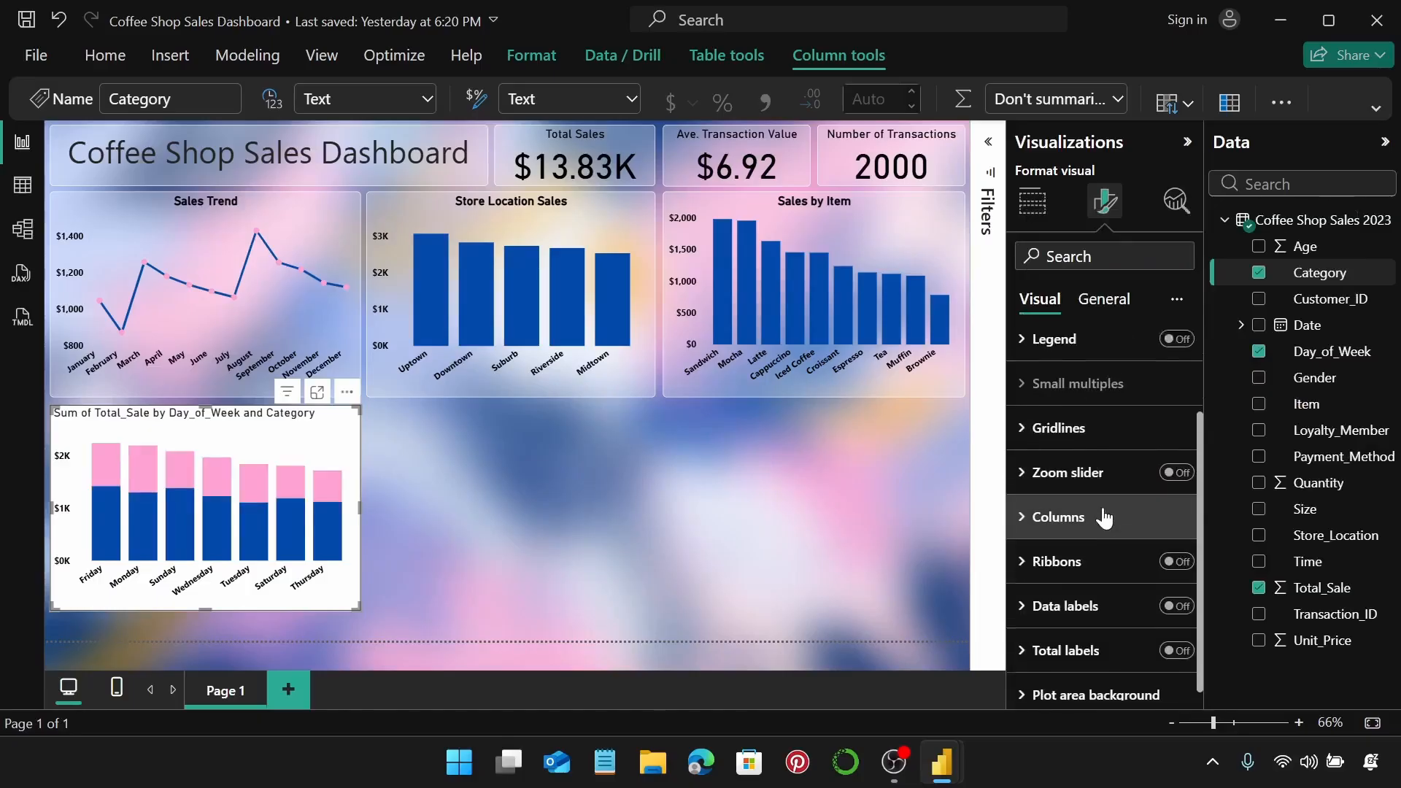
left_click(1101, 300)
Resize the chart to 320 high and 445 wide.
left_click(1062, 352)
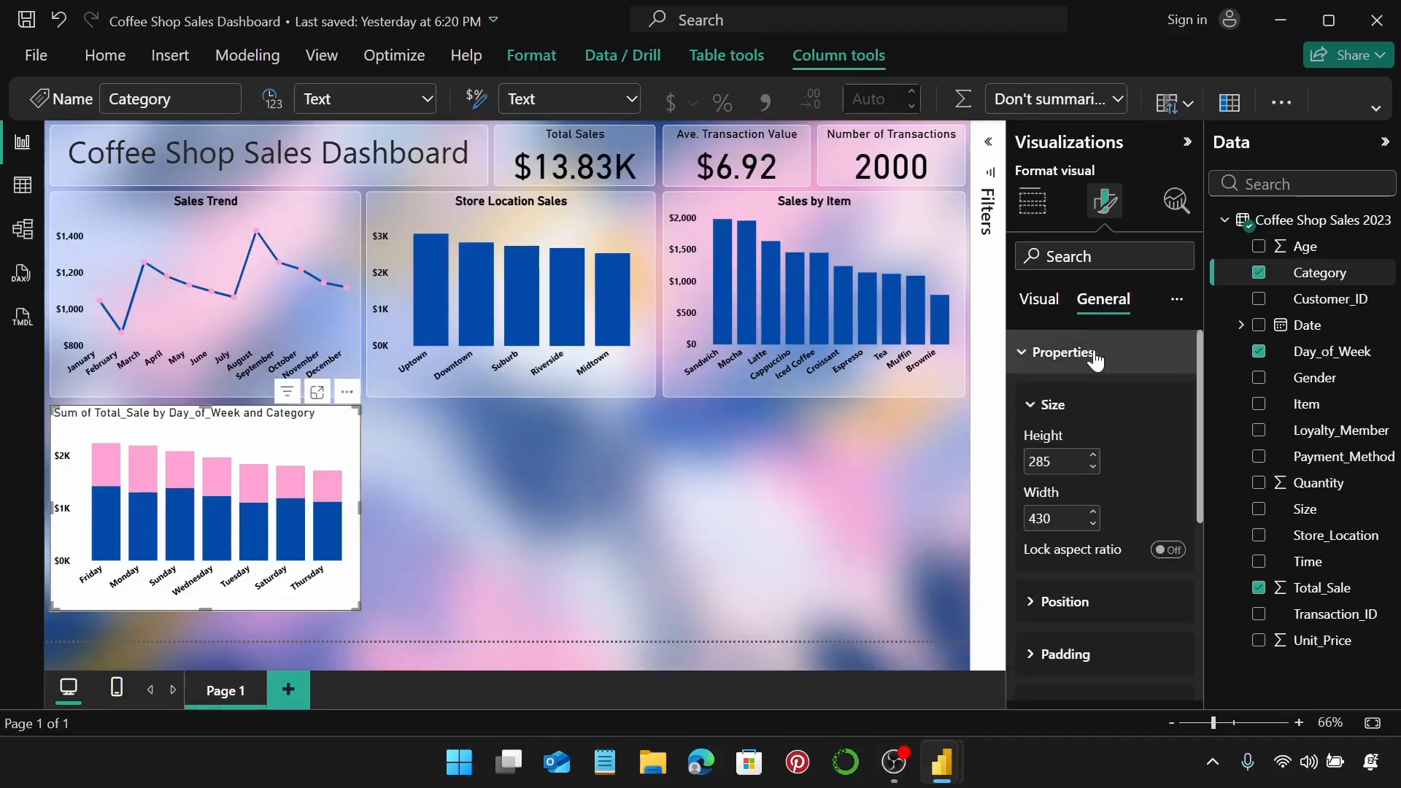
left_click(1065, 461)
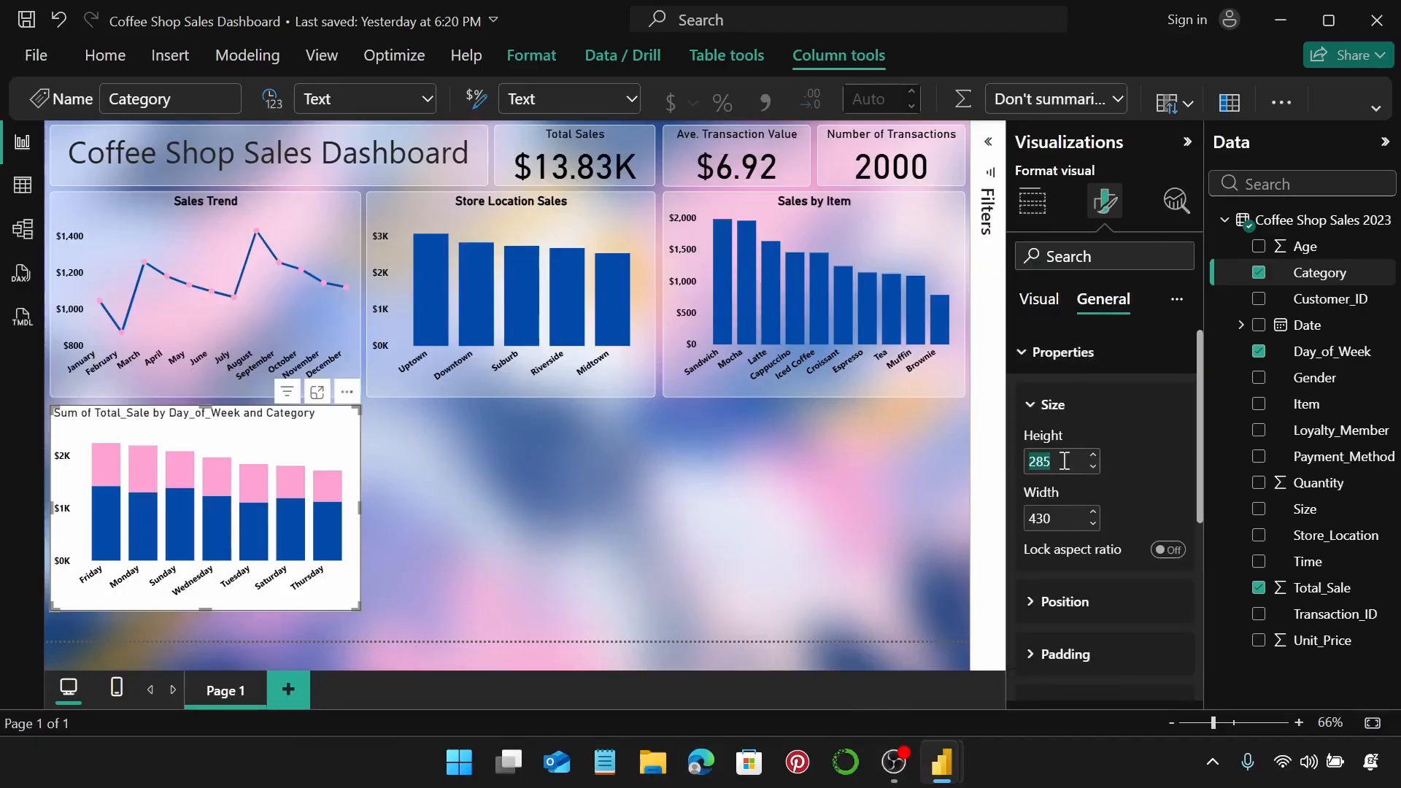
type("320")
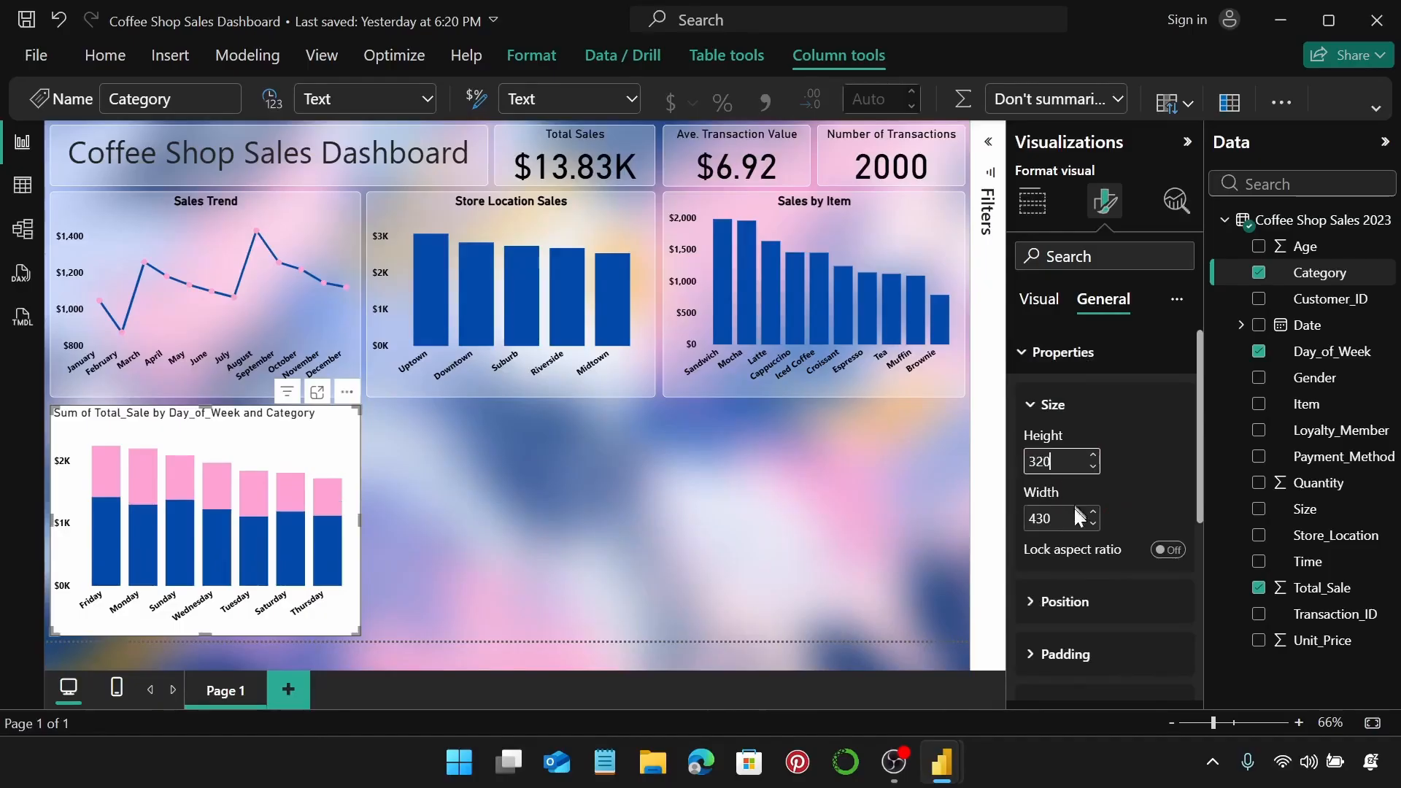
left_click(1071, 515)
type("445")
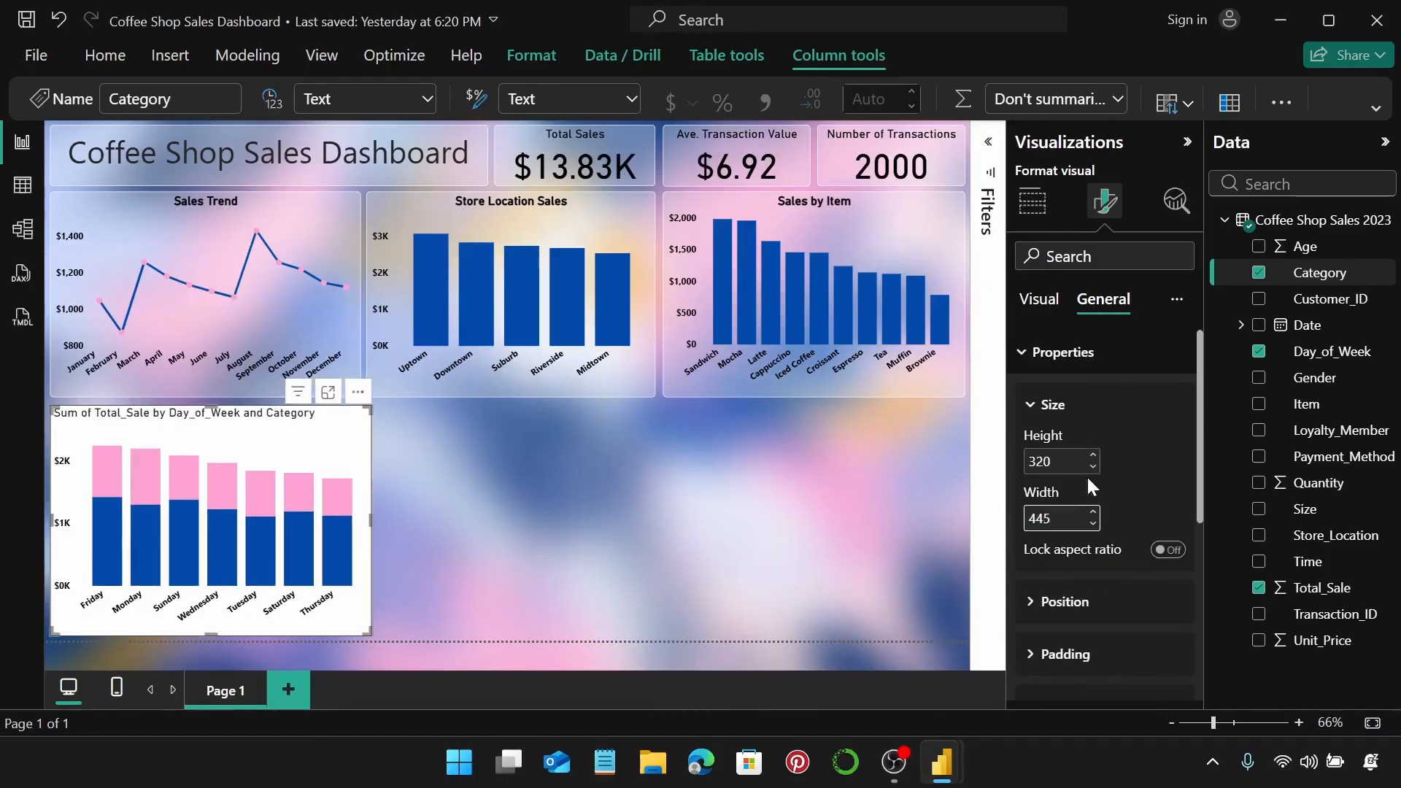
left_click(1104, 361)
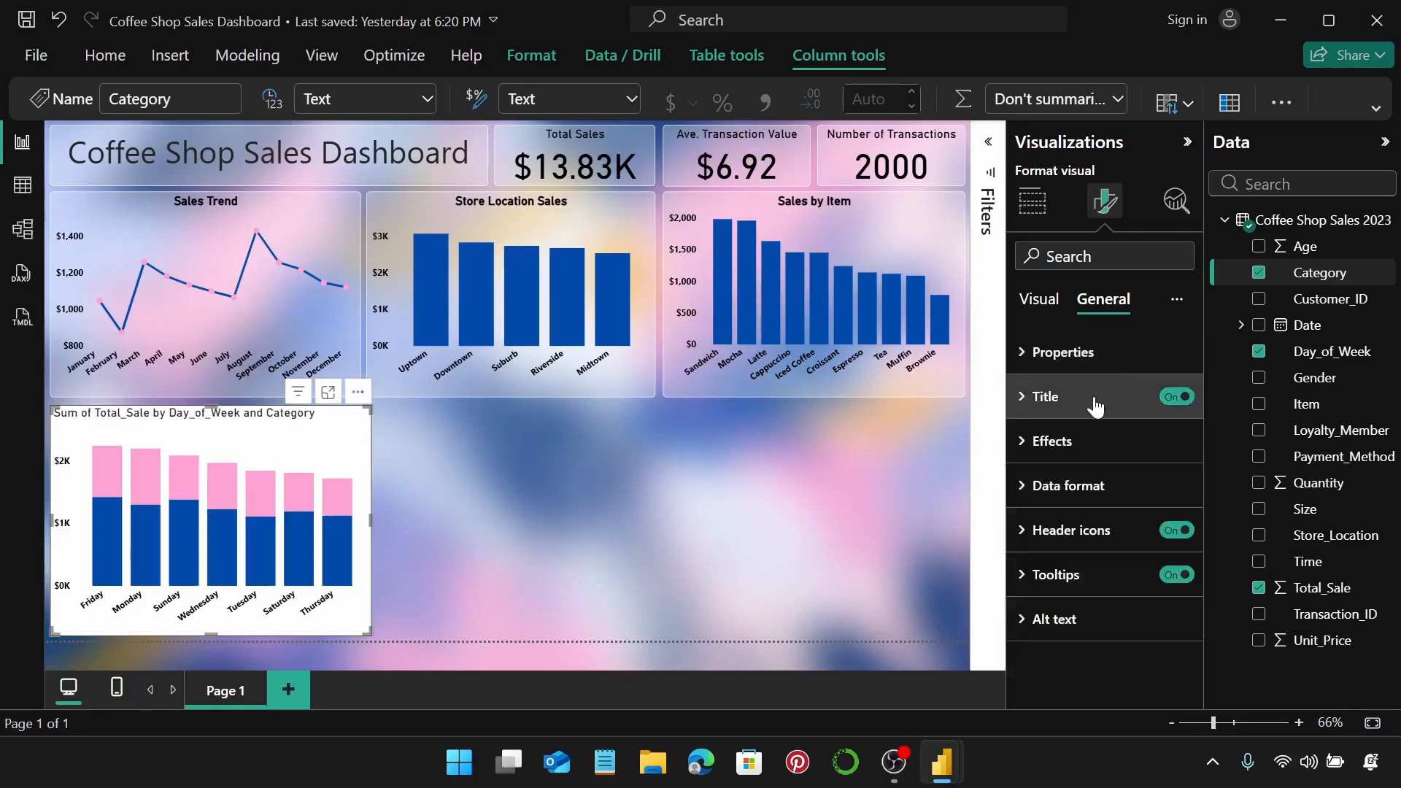
Title the chart 'Category Sales by Day of the Week' in black, centred.
left_click(1102, 396)
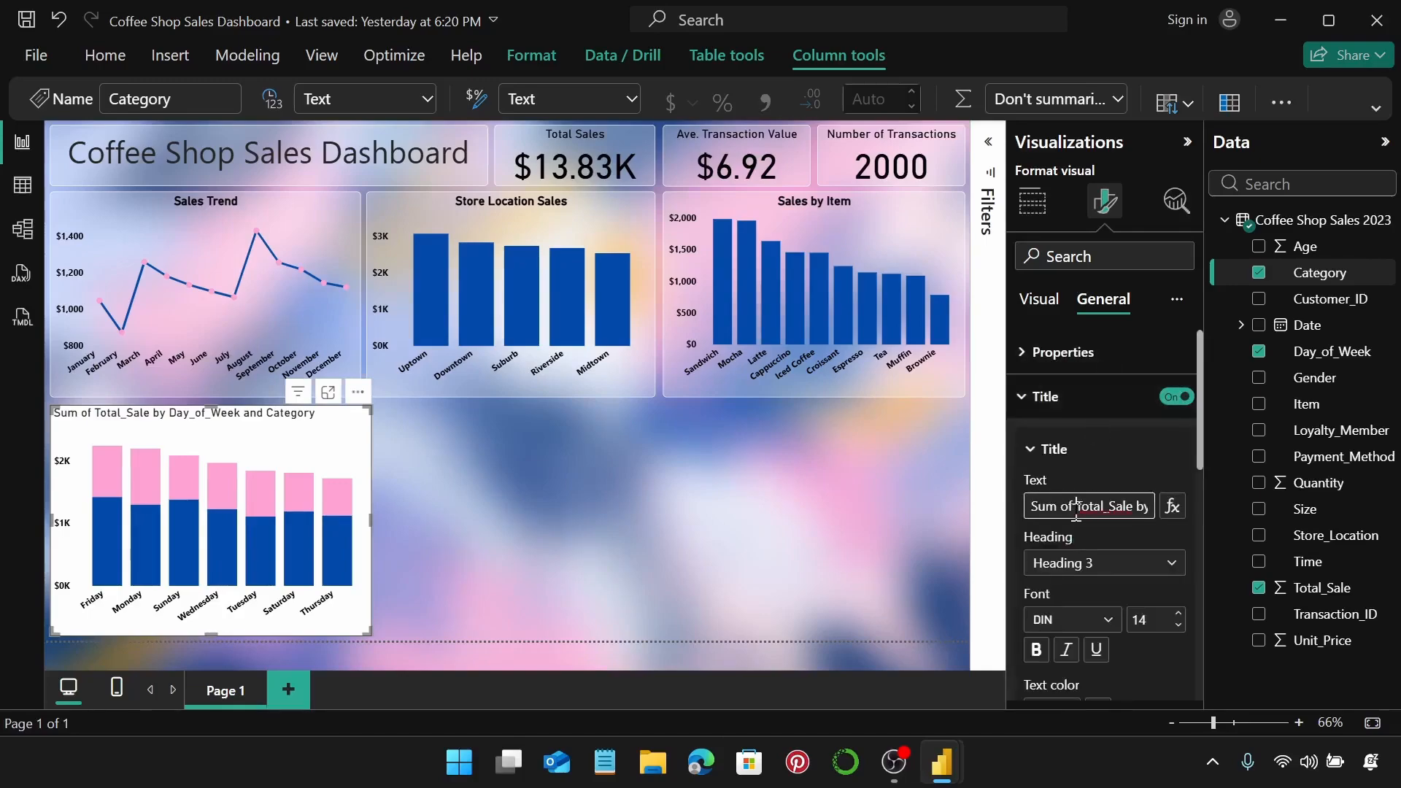
triple_click(1076, 507)
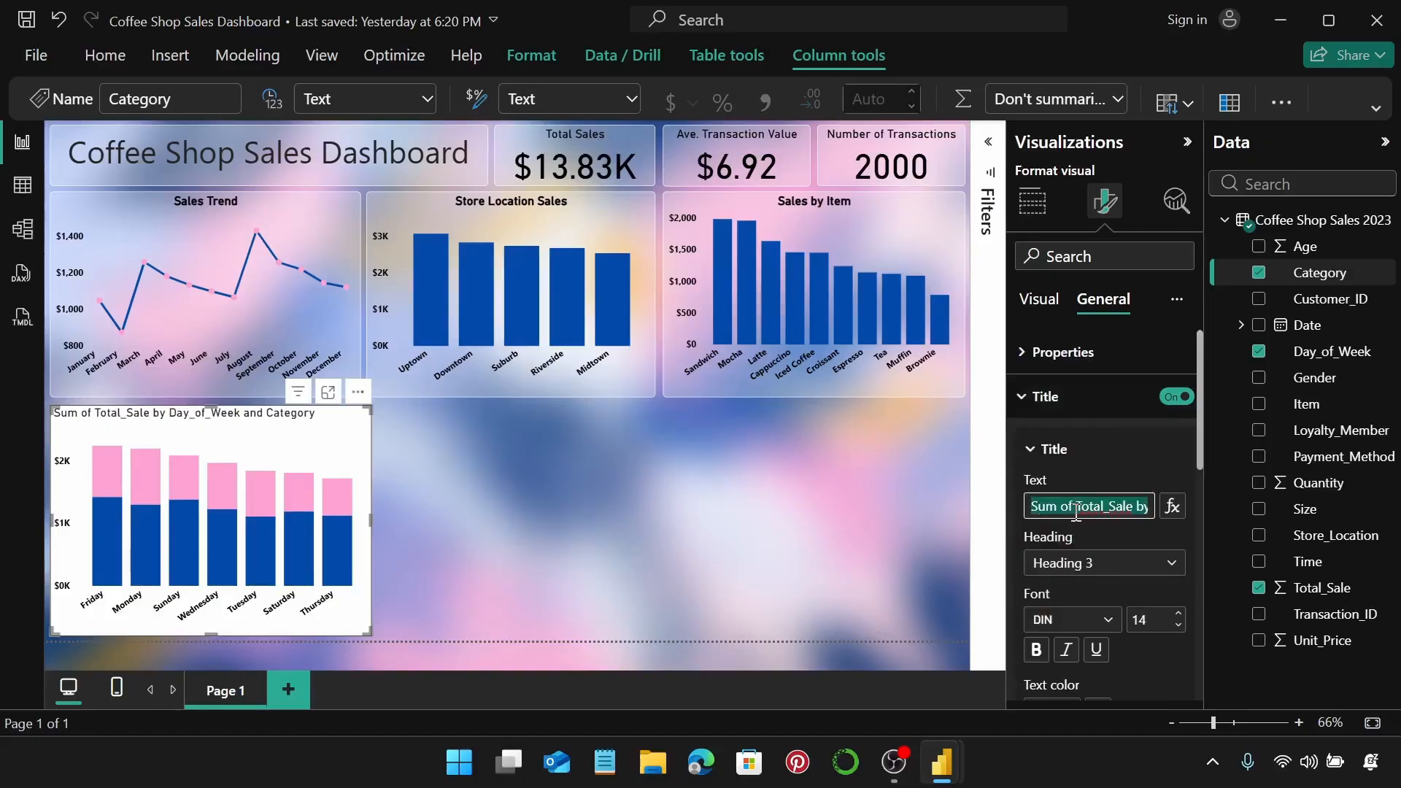
type("Category S")
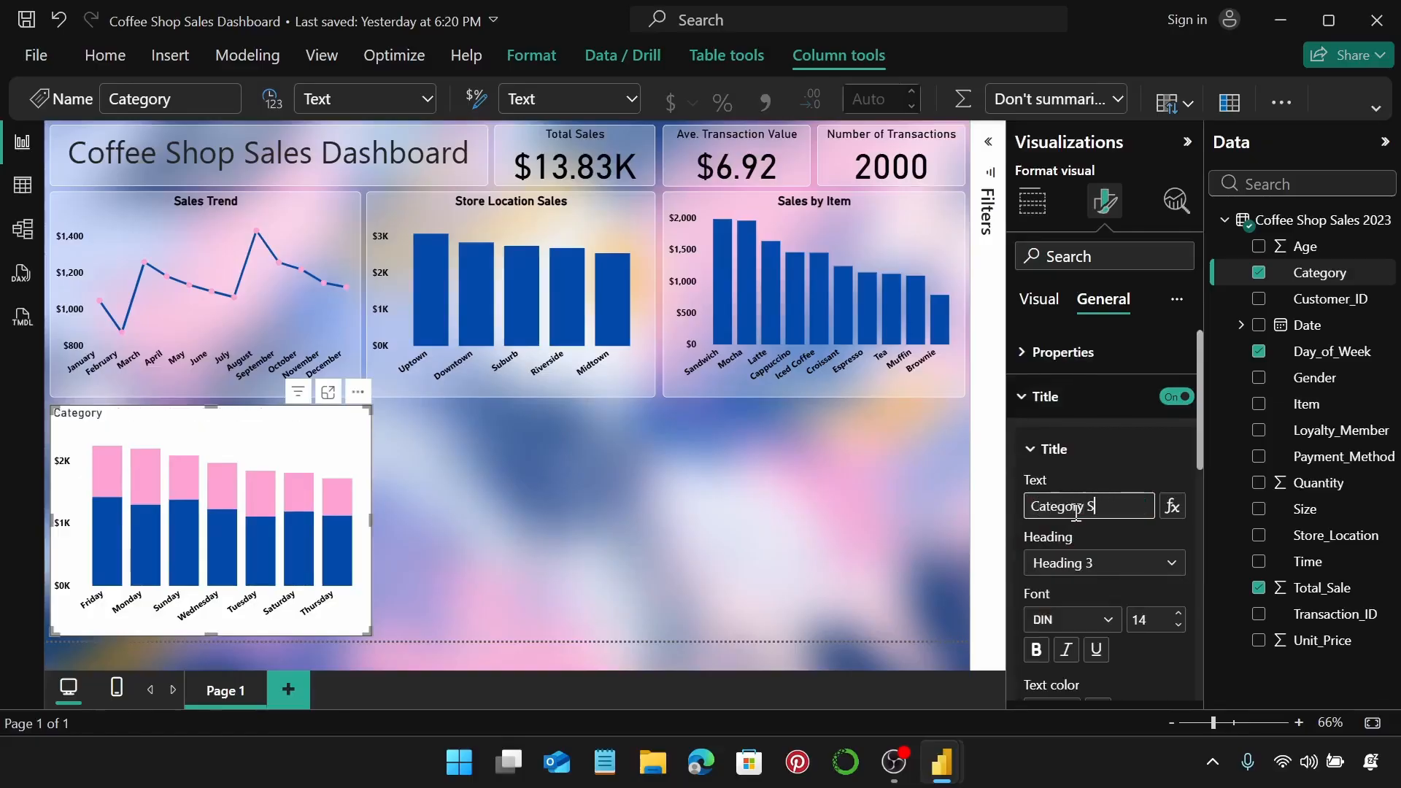
type("ales by Day of")
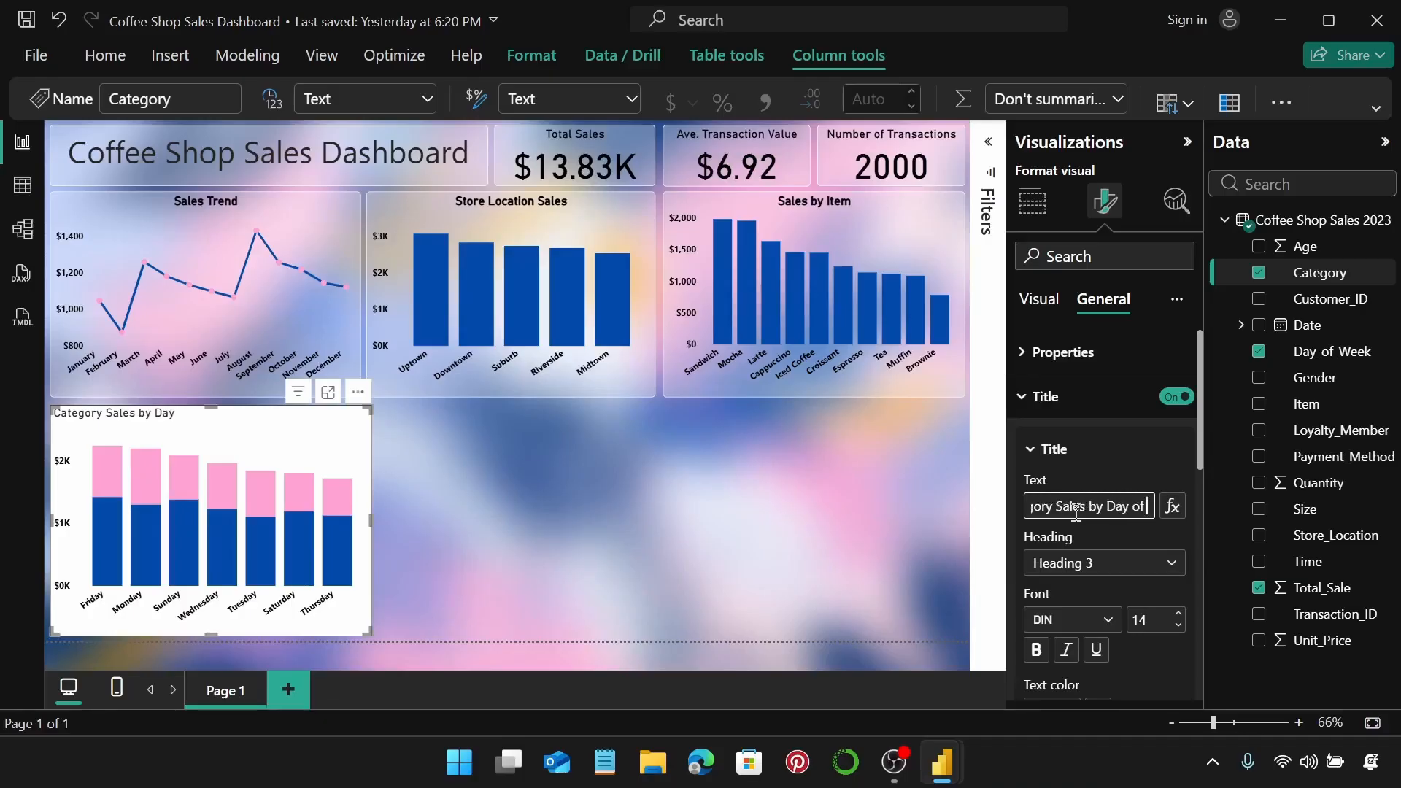
type(" the We")
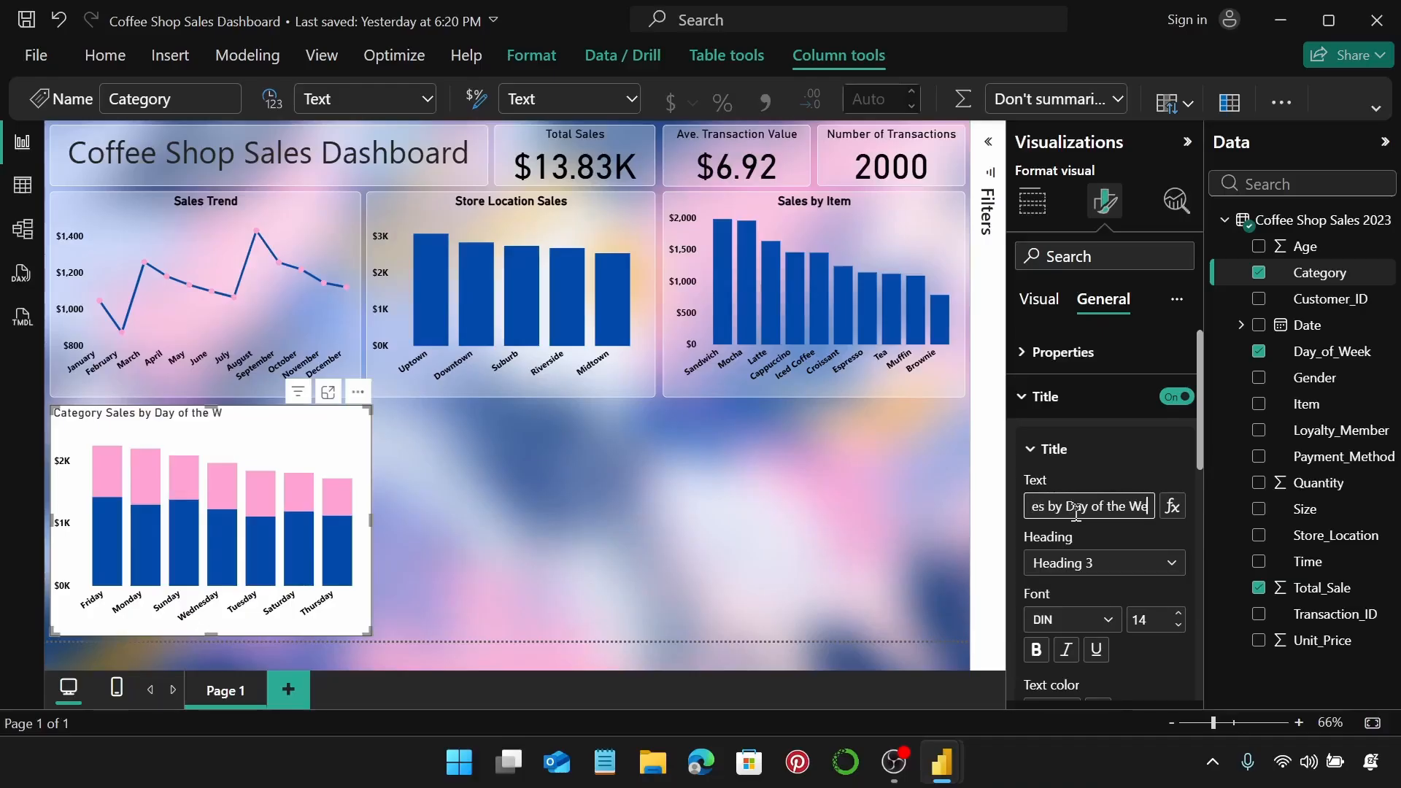
type("ek")
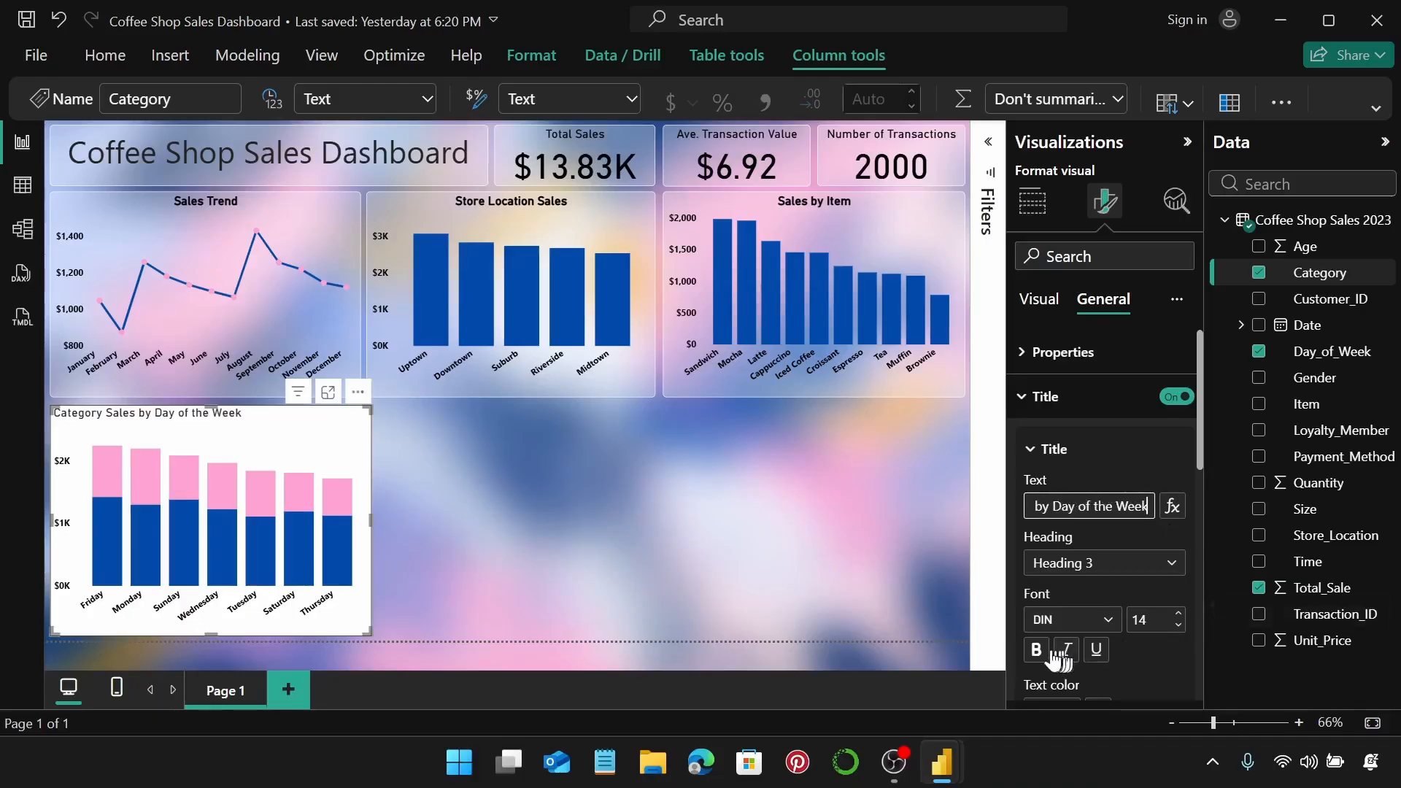
scroll(1096, 592, "down", 2)
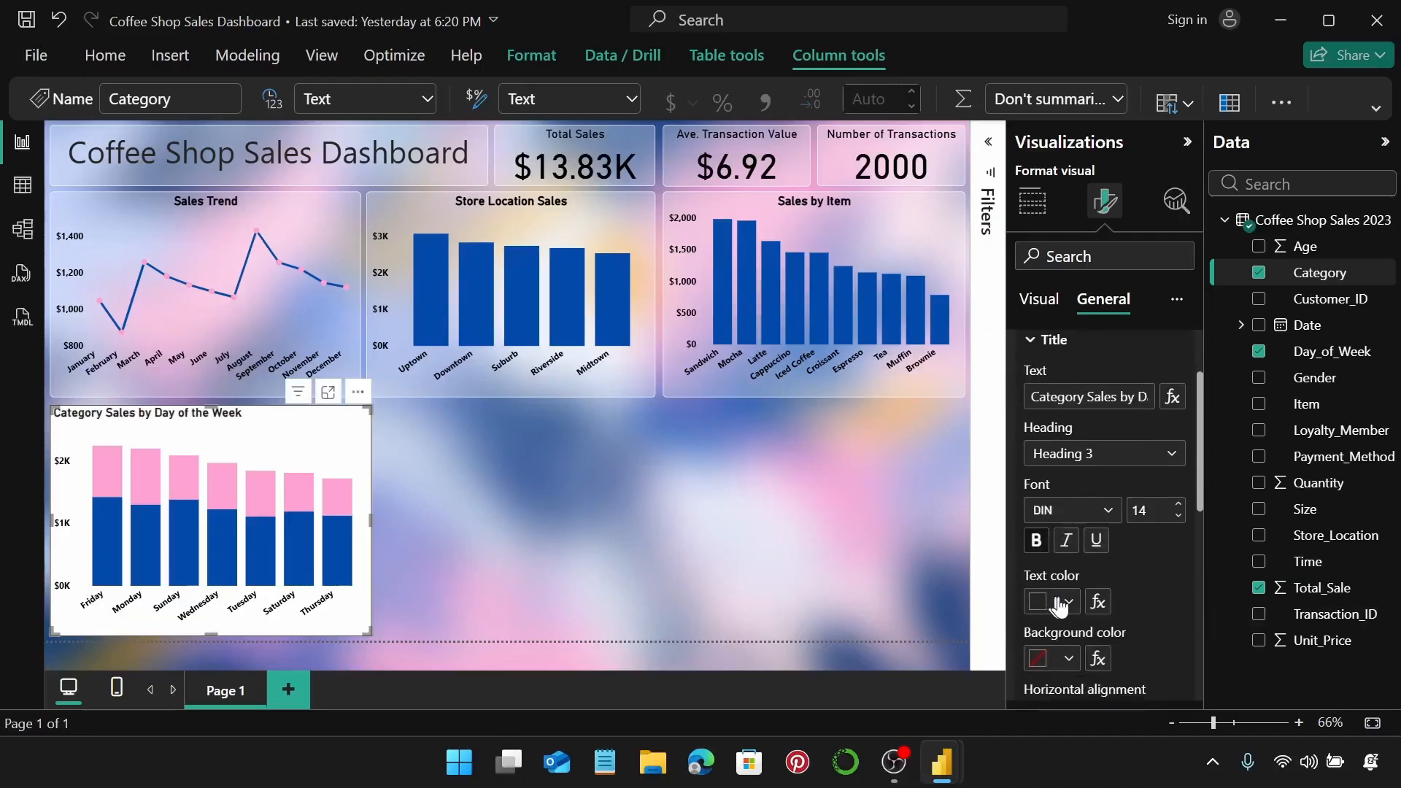
left_click(1059, 605)
left_click(1112, 505)
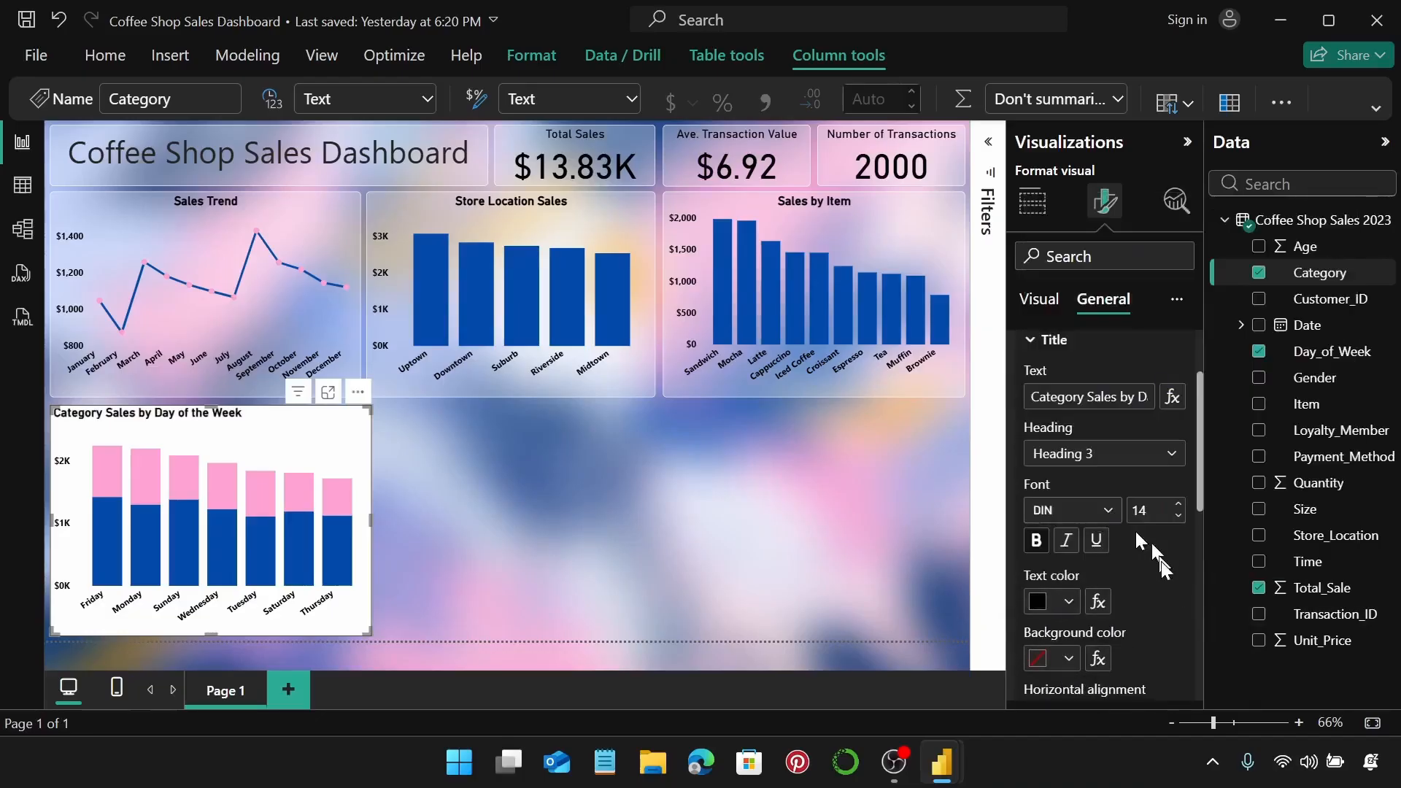
scroll(1145, 544, "down", 2)
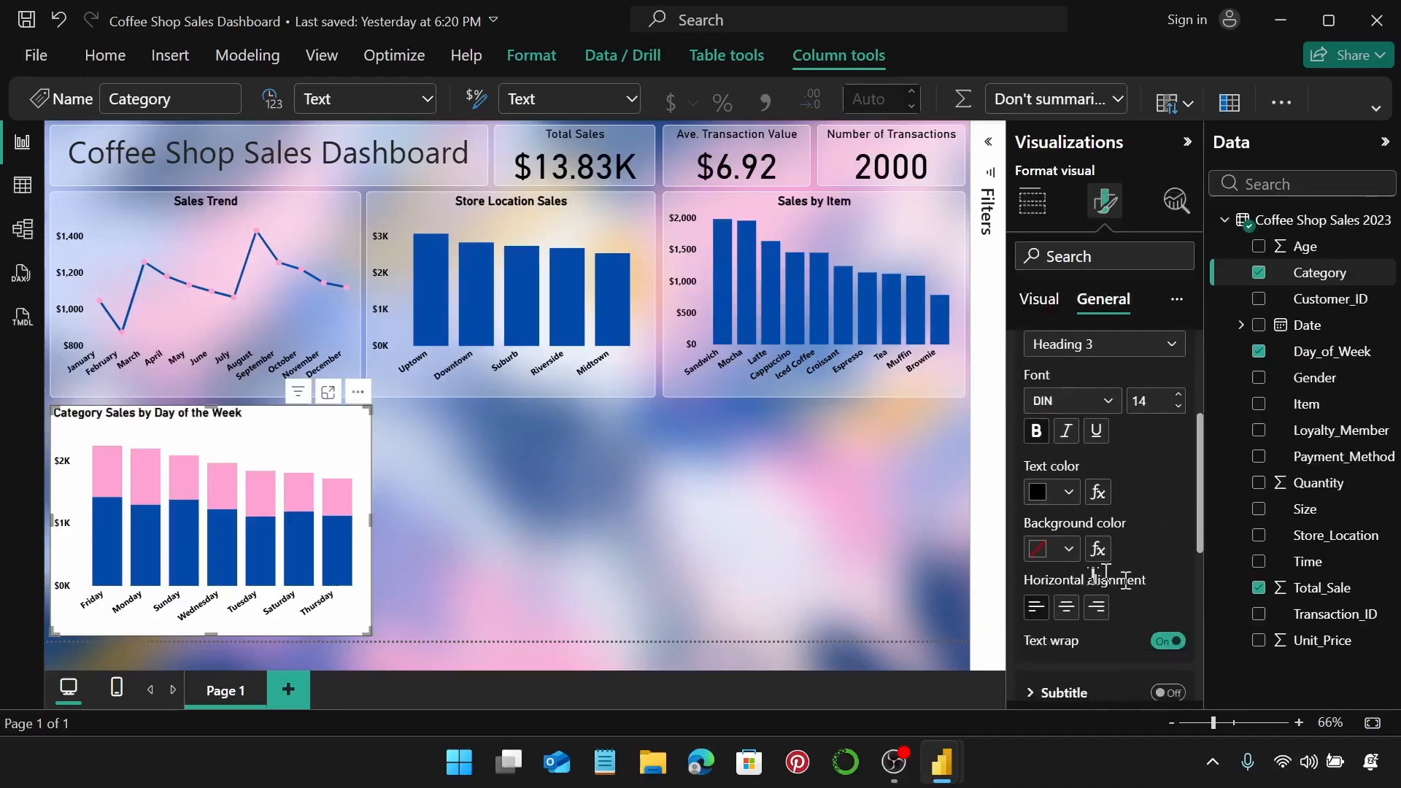
left_click(1066, 611)
scroll(1132, 551, "up", 3)
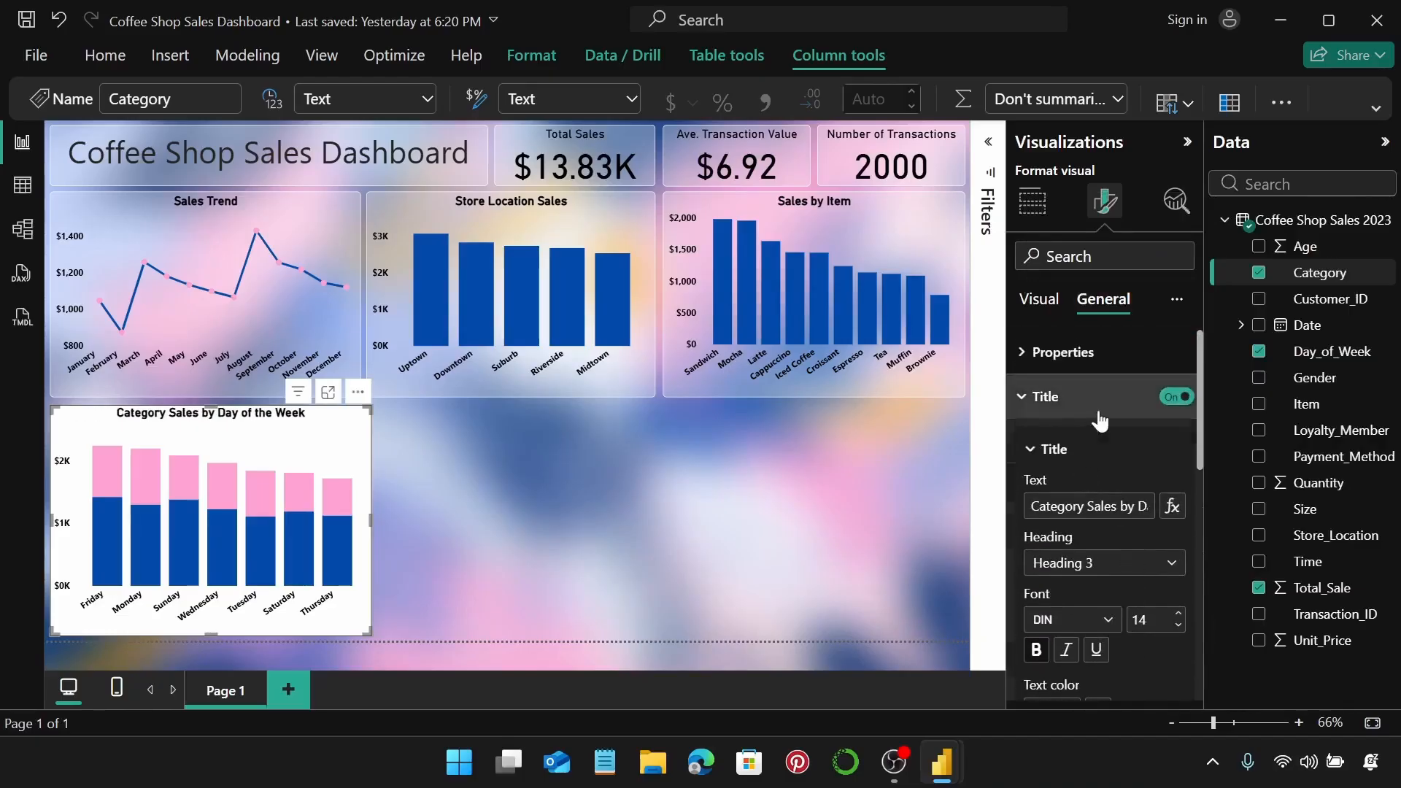
left_click(1101, 421)
Set 70% background transparency and add a white border with 5 px rounded corners.
left_click(1100, 440)
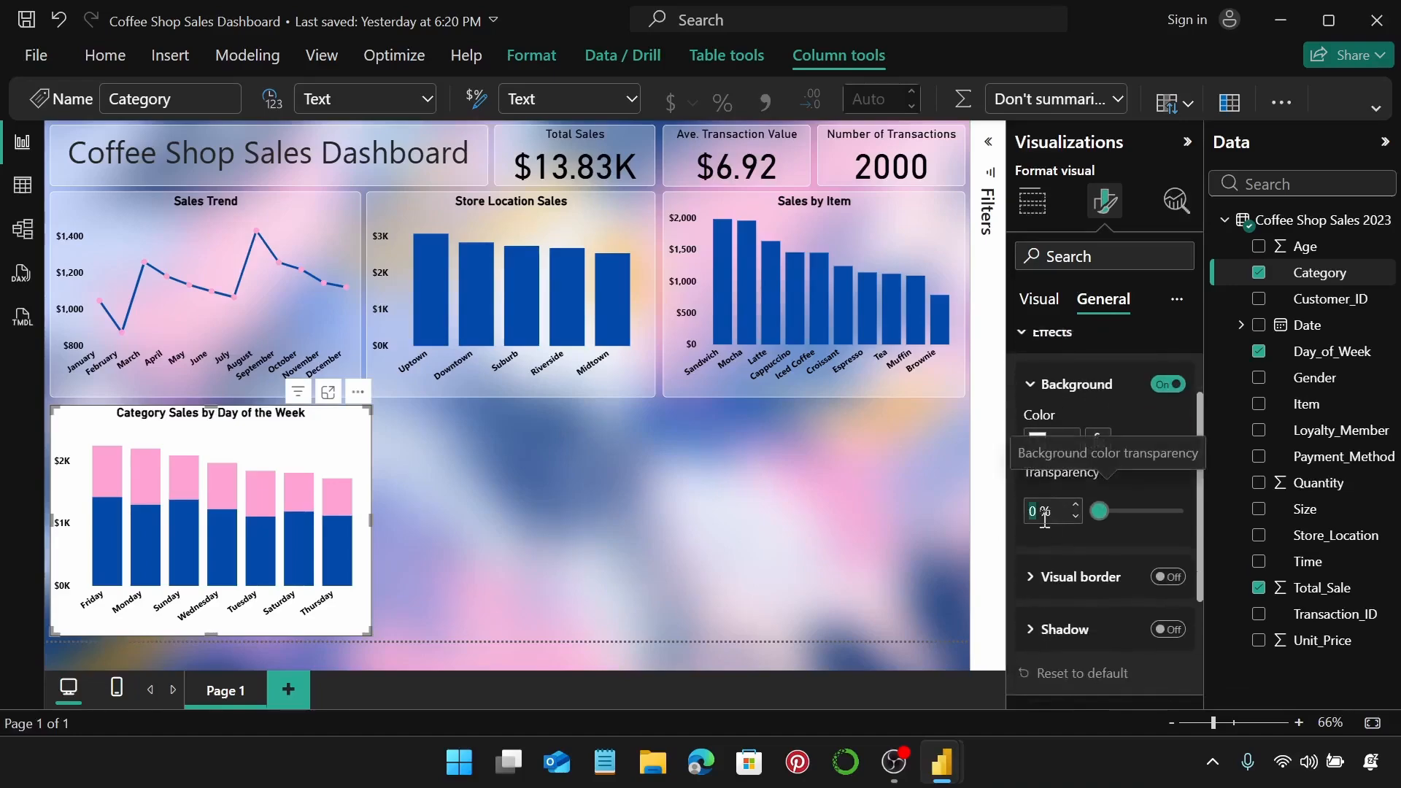
type("70")
key("Return")
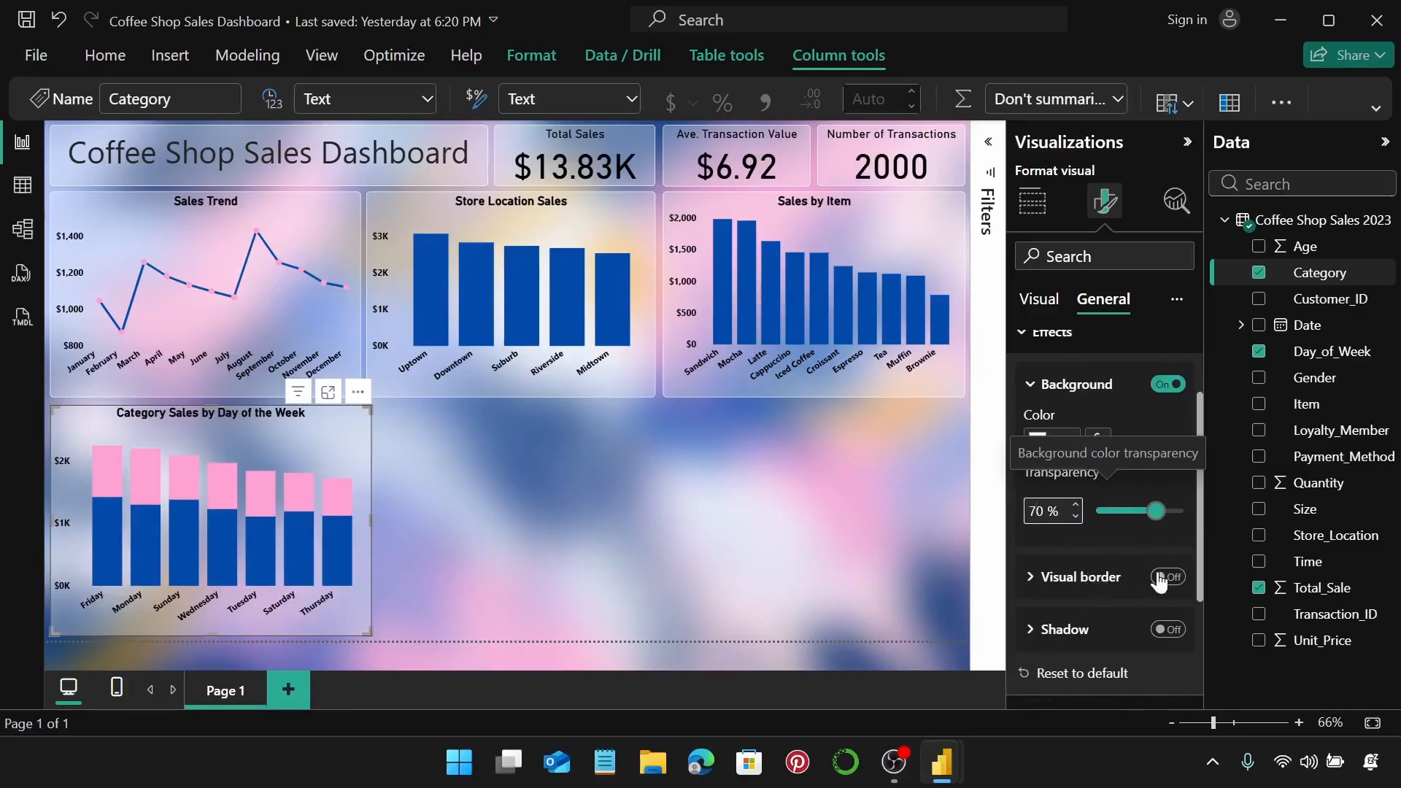
left_click(1159, 578)
left_click(1081, 575)
scroll(1090, 554, "down", 2)
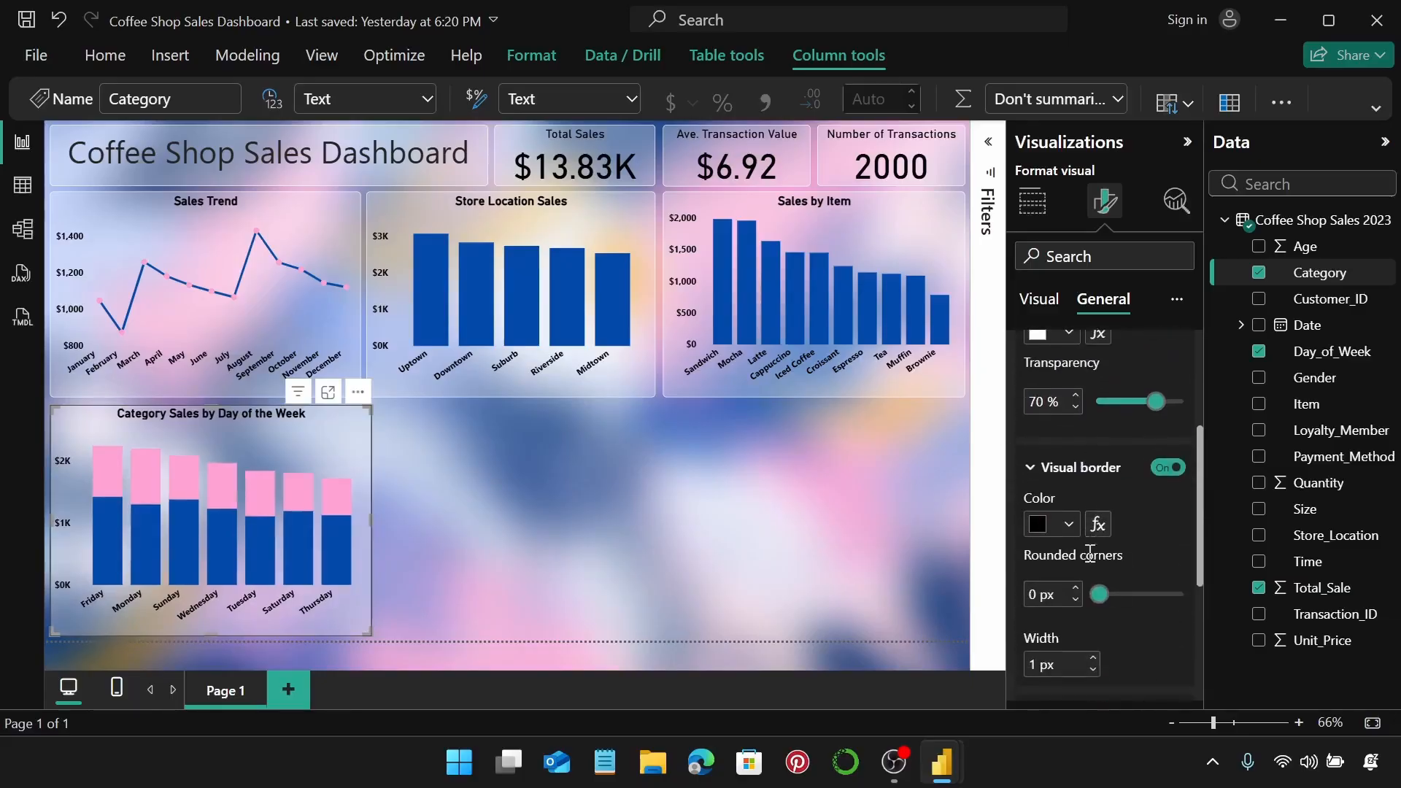
left_click(1070, 525)
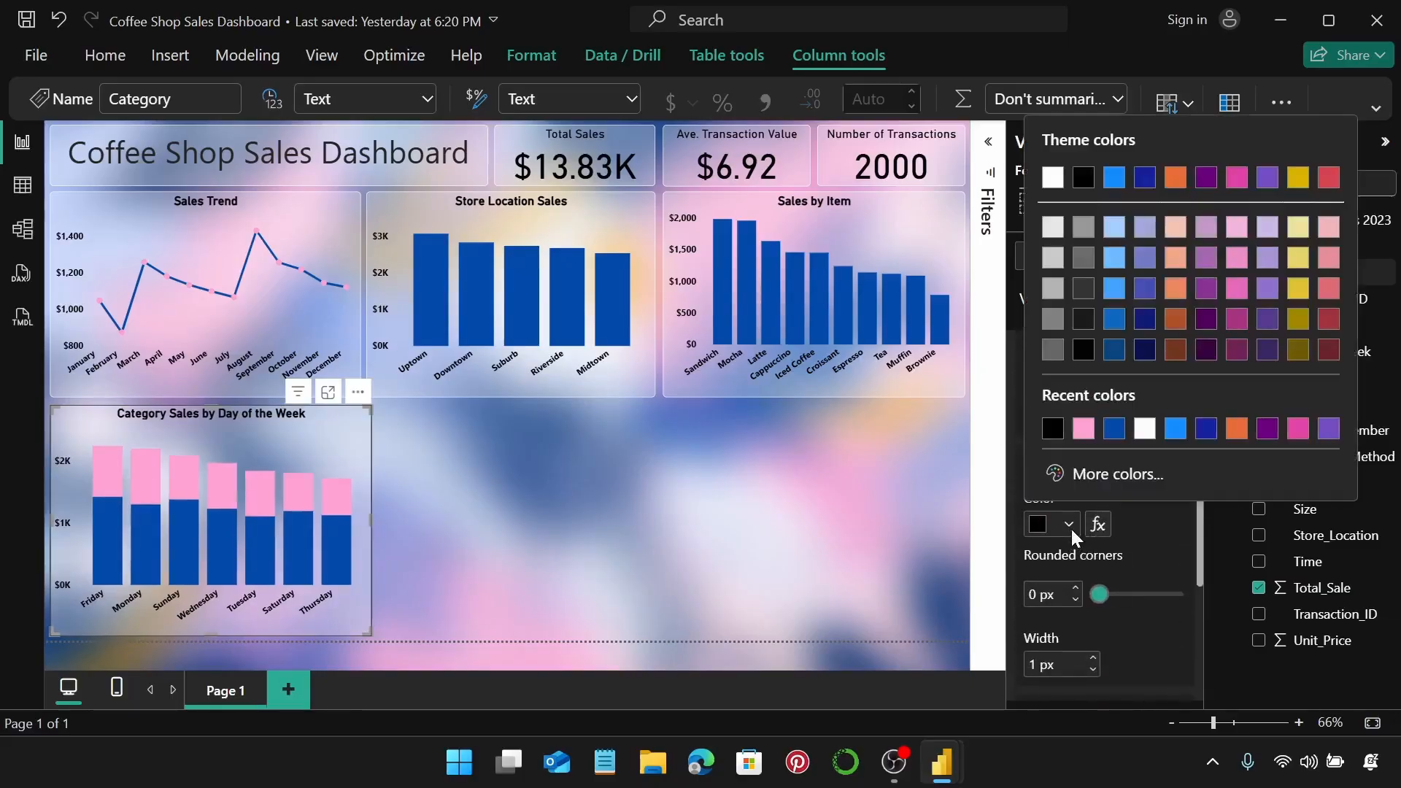
left_click(1136, 434)
left_click(1074, 588)
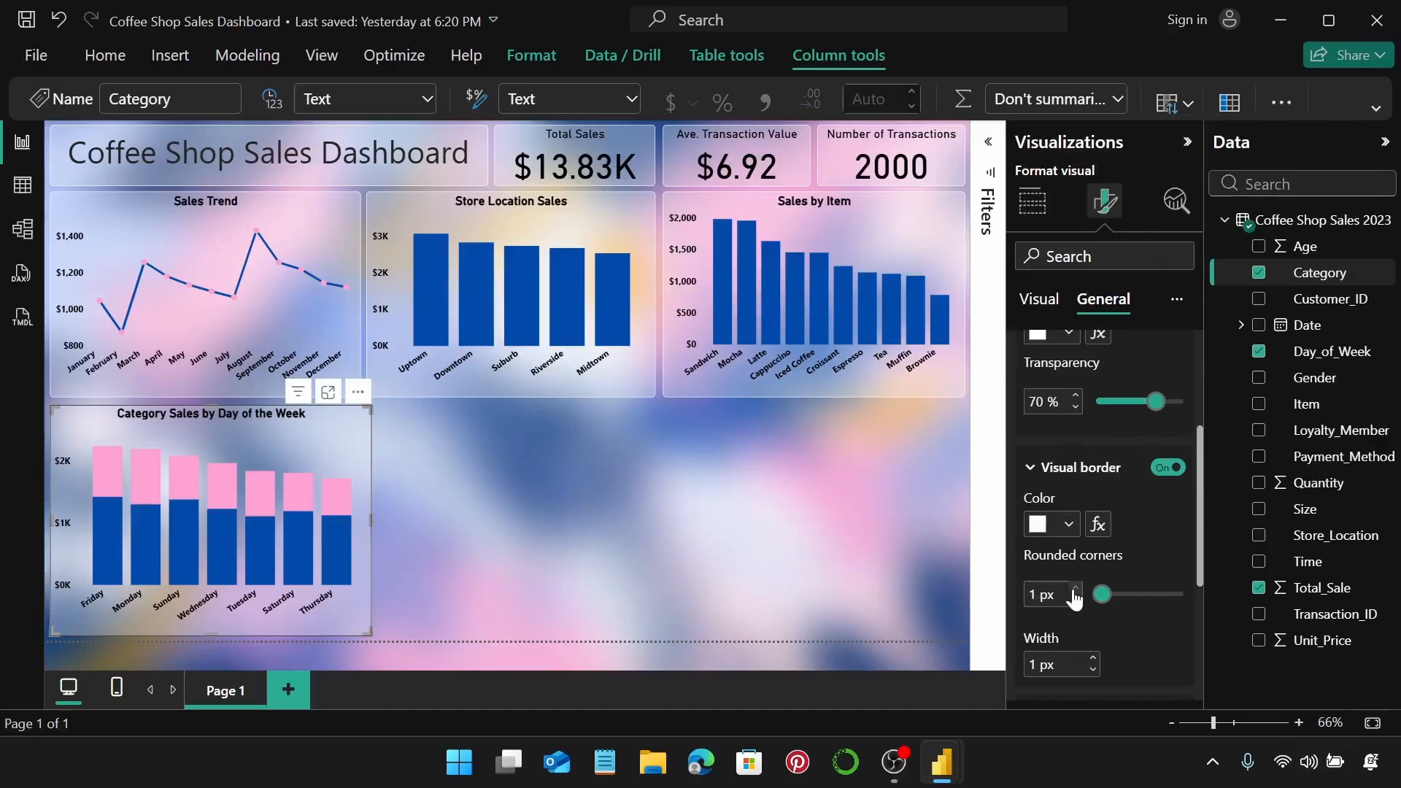
left_click(1074, 588)
left_click(1074, 588)
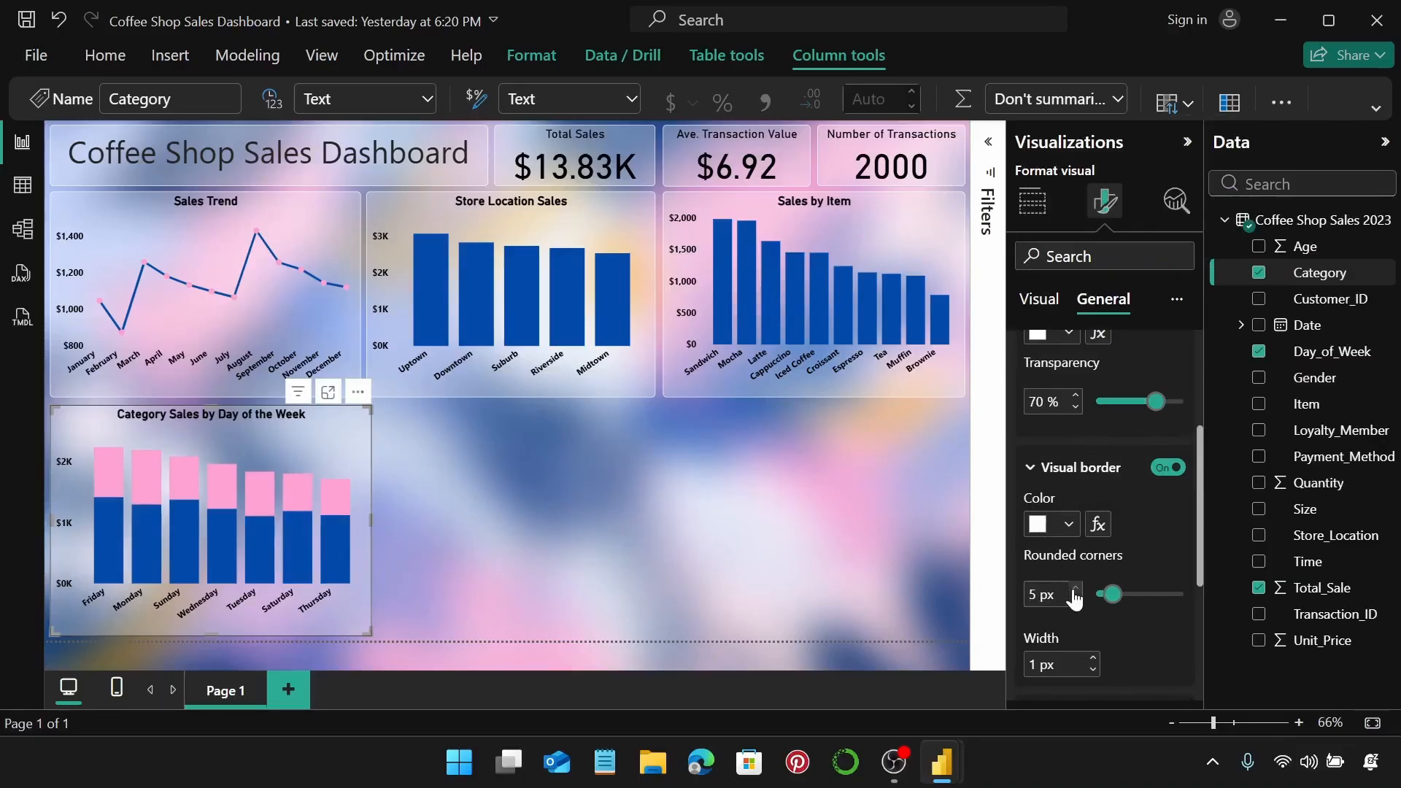
left_click(627, 505)
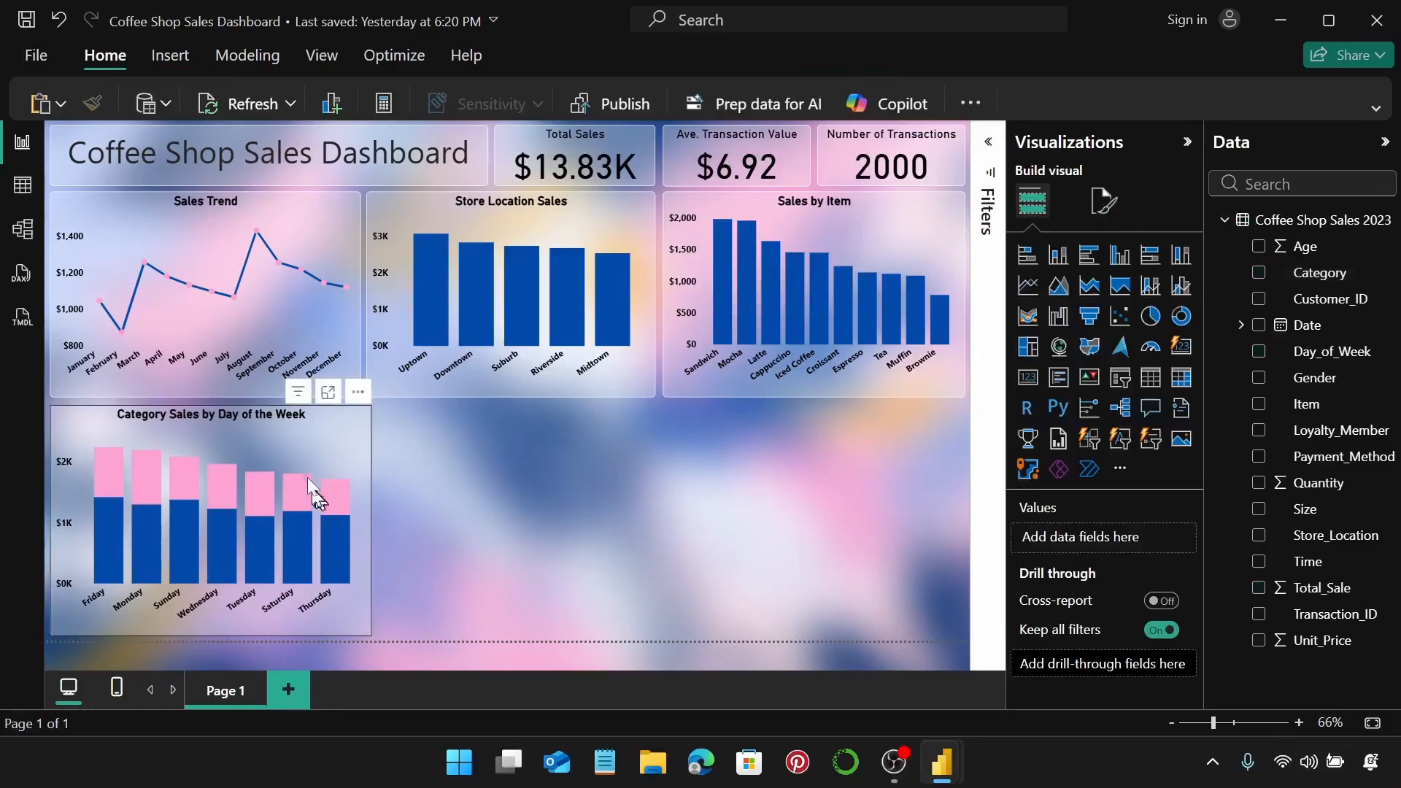
Nudge the Category Sales chart into alignment and add an empty donut chart beside it.
left_click_drag(331, 434, 326, 432)
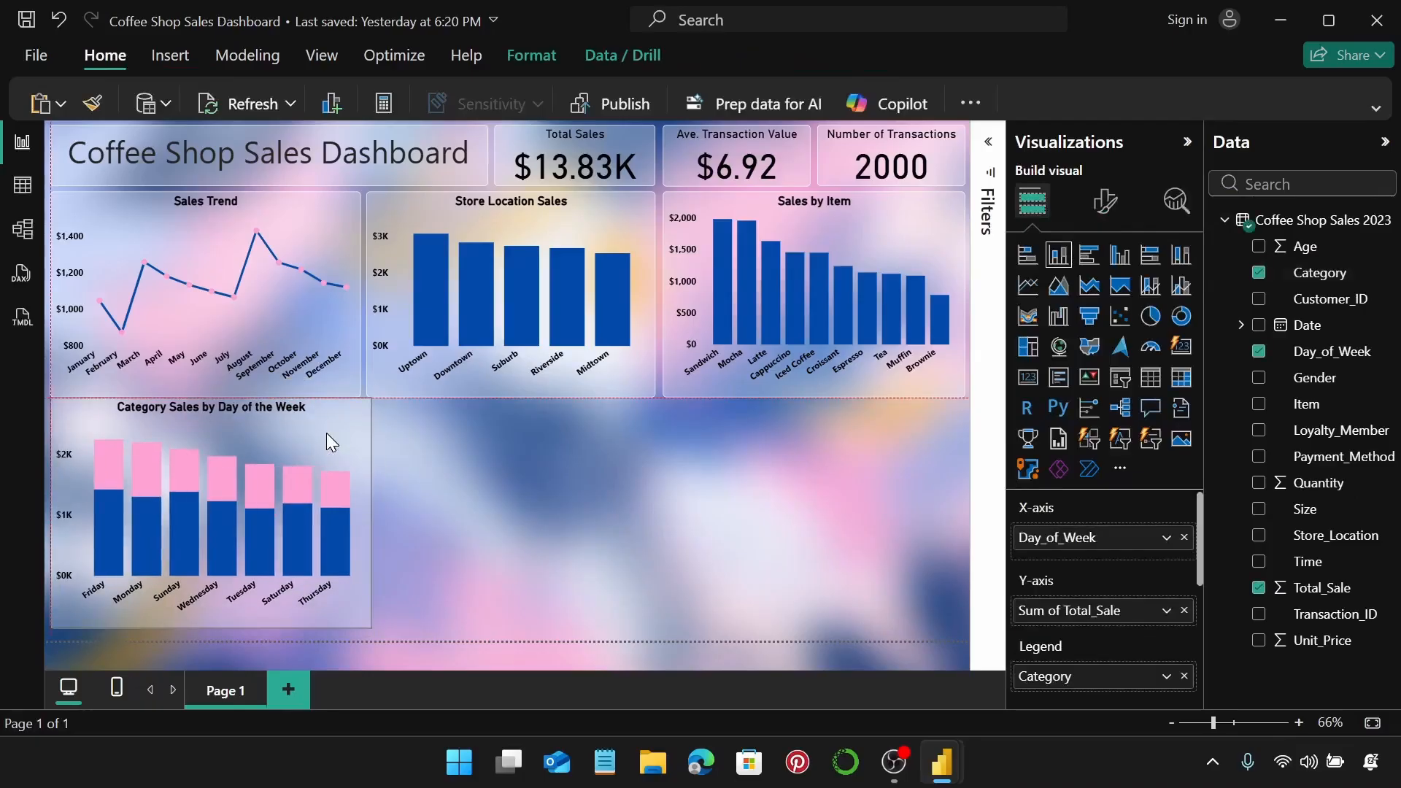
key("Down")
key("Down")
key("Down")
key("Down")
key("Down")
key("Down")
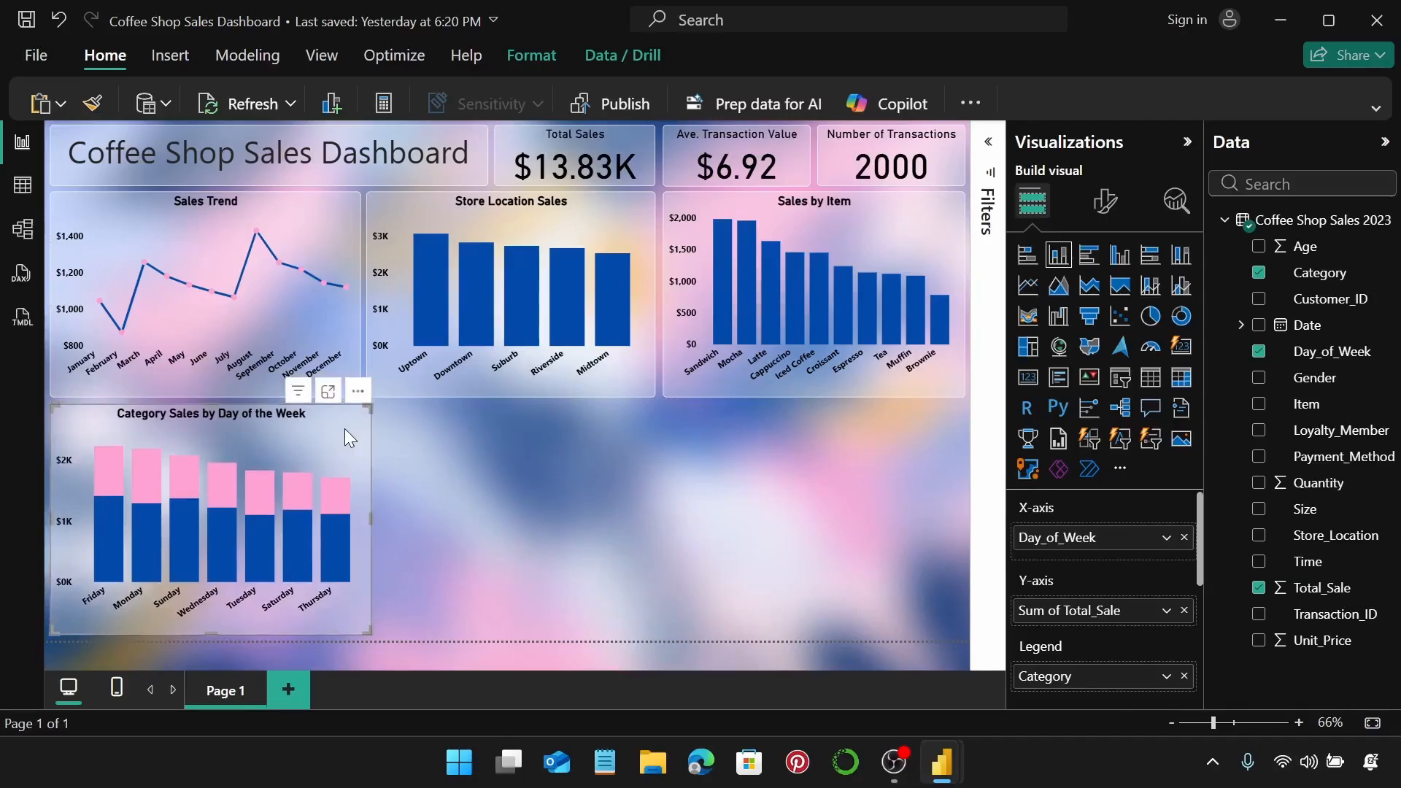
left_click(458, 495)
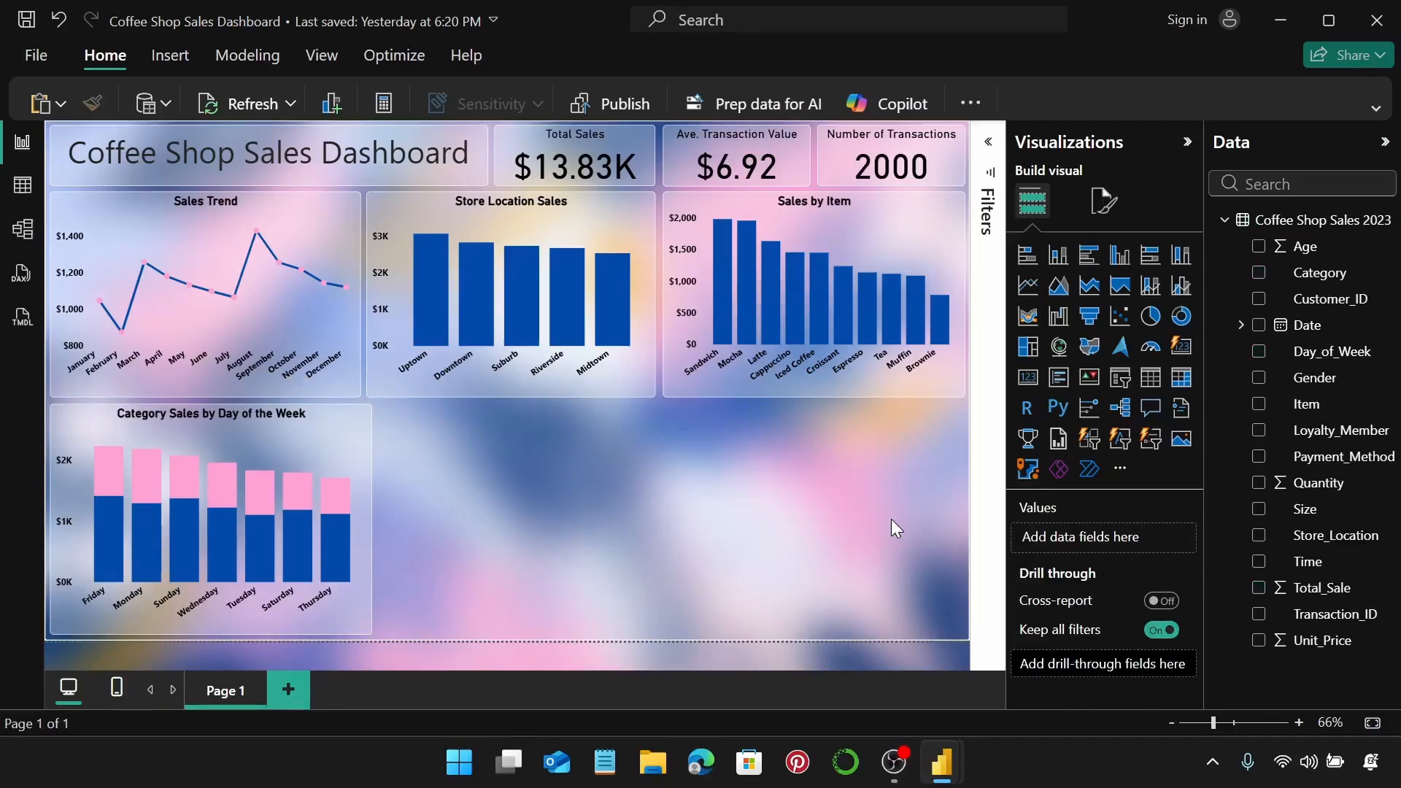
left_click(1173, 321)
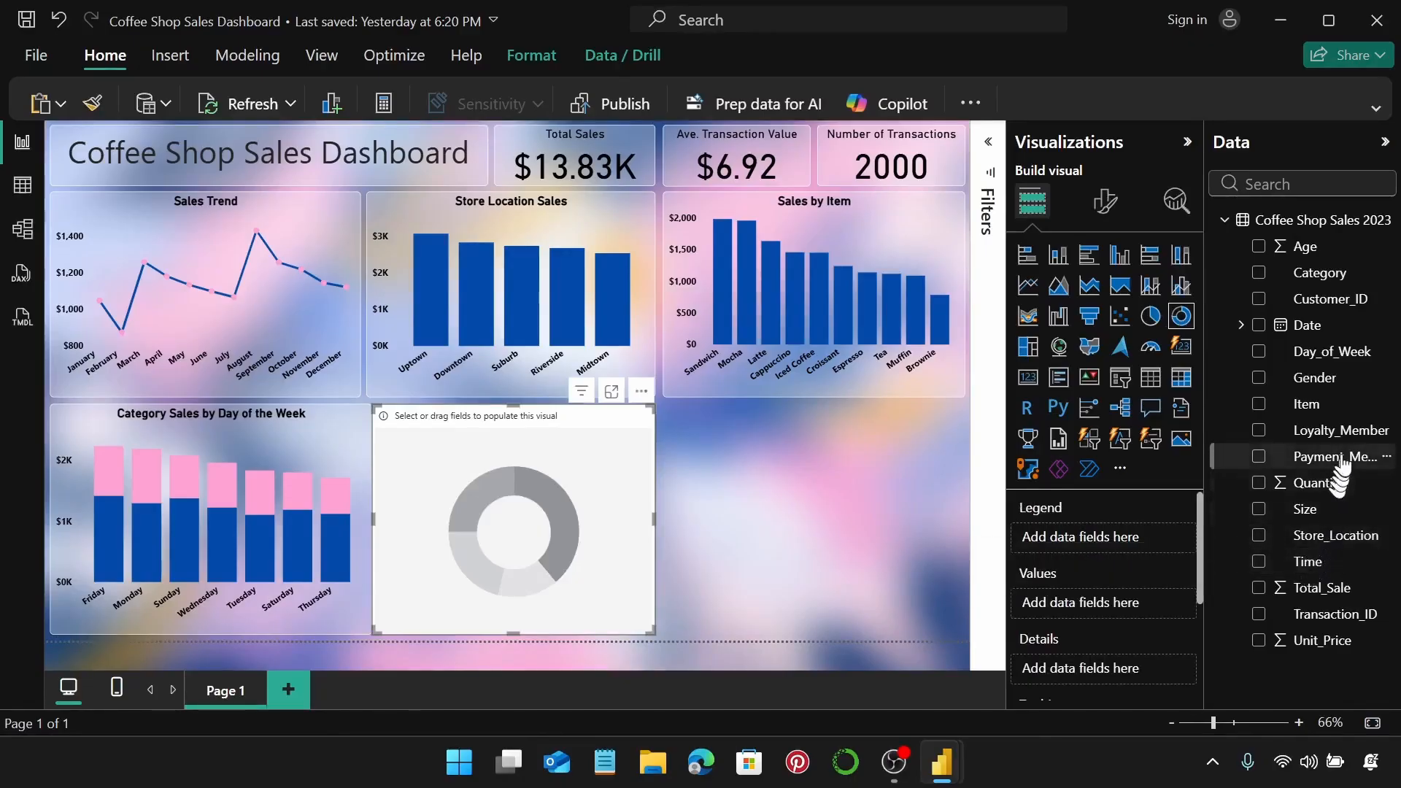
Put Payment_Method in the donut's legend and Total_Sale in its values.
left_click_drag(1342, 457, 1121, 541)
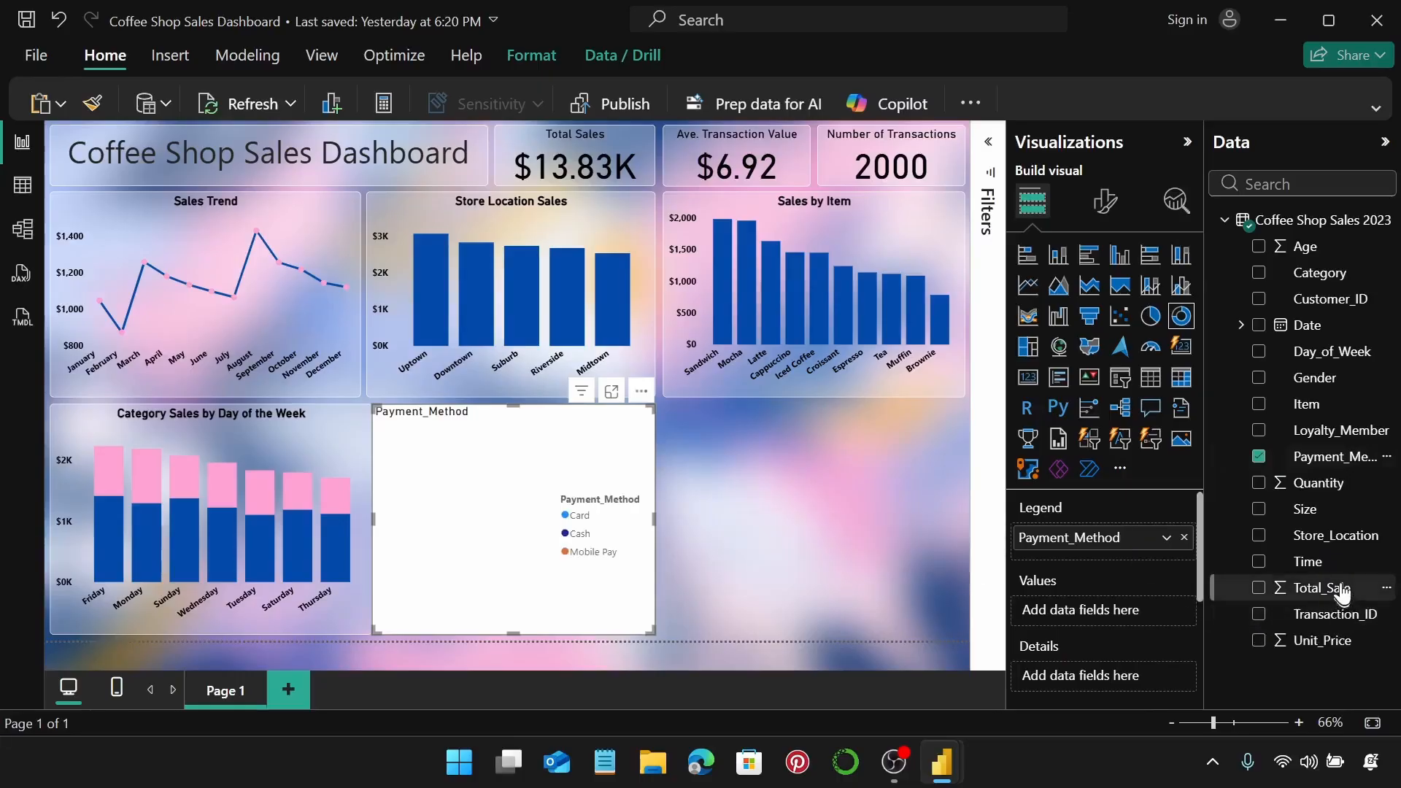
left_click_drag(1342, 587, 1122, 616)
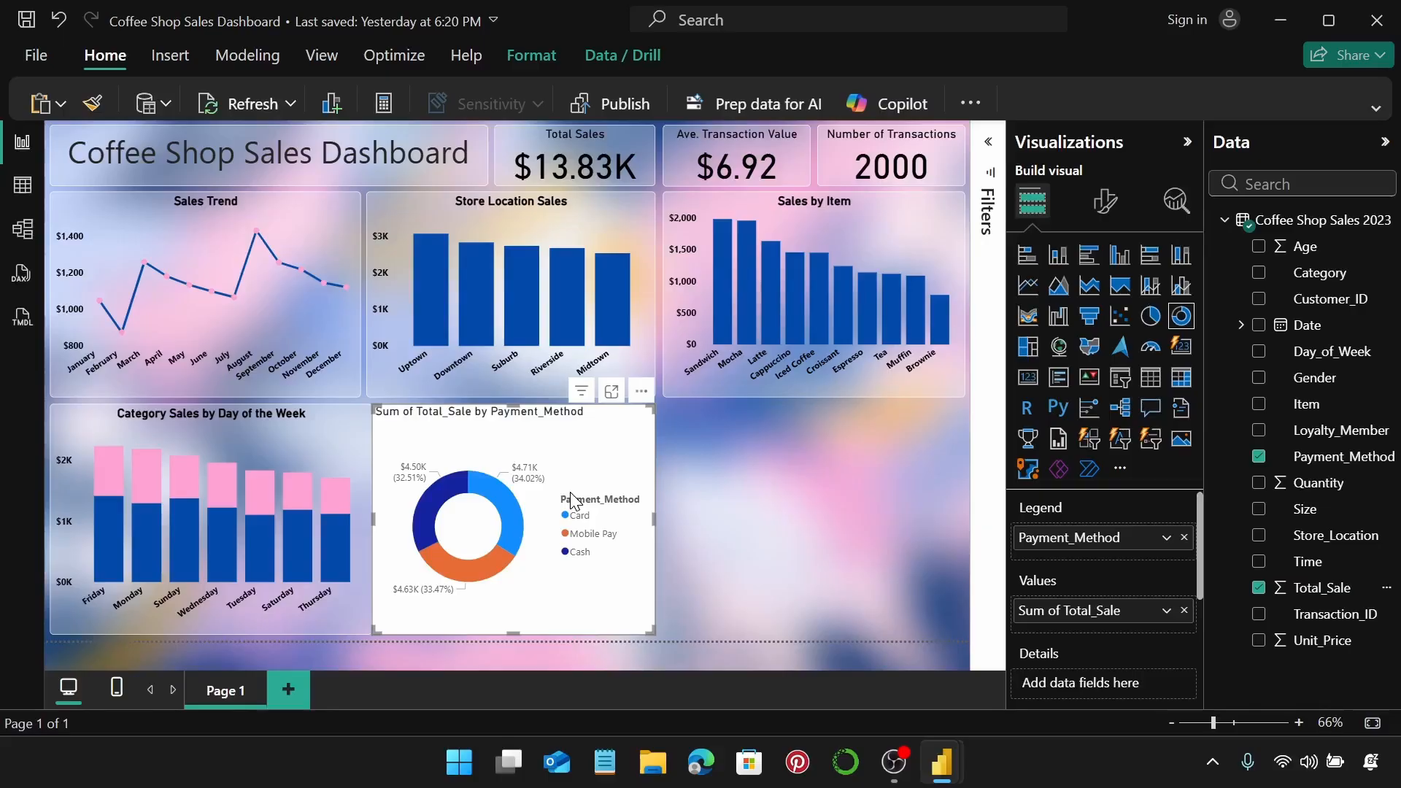
Set the donut legend text to bold black and switch the legend title off.
left_click(1106, 202)
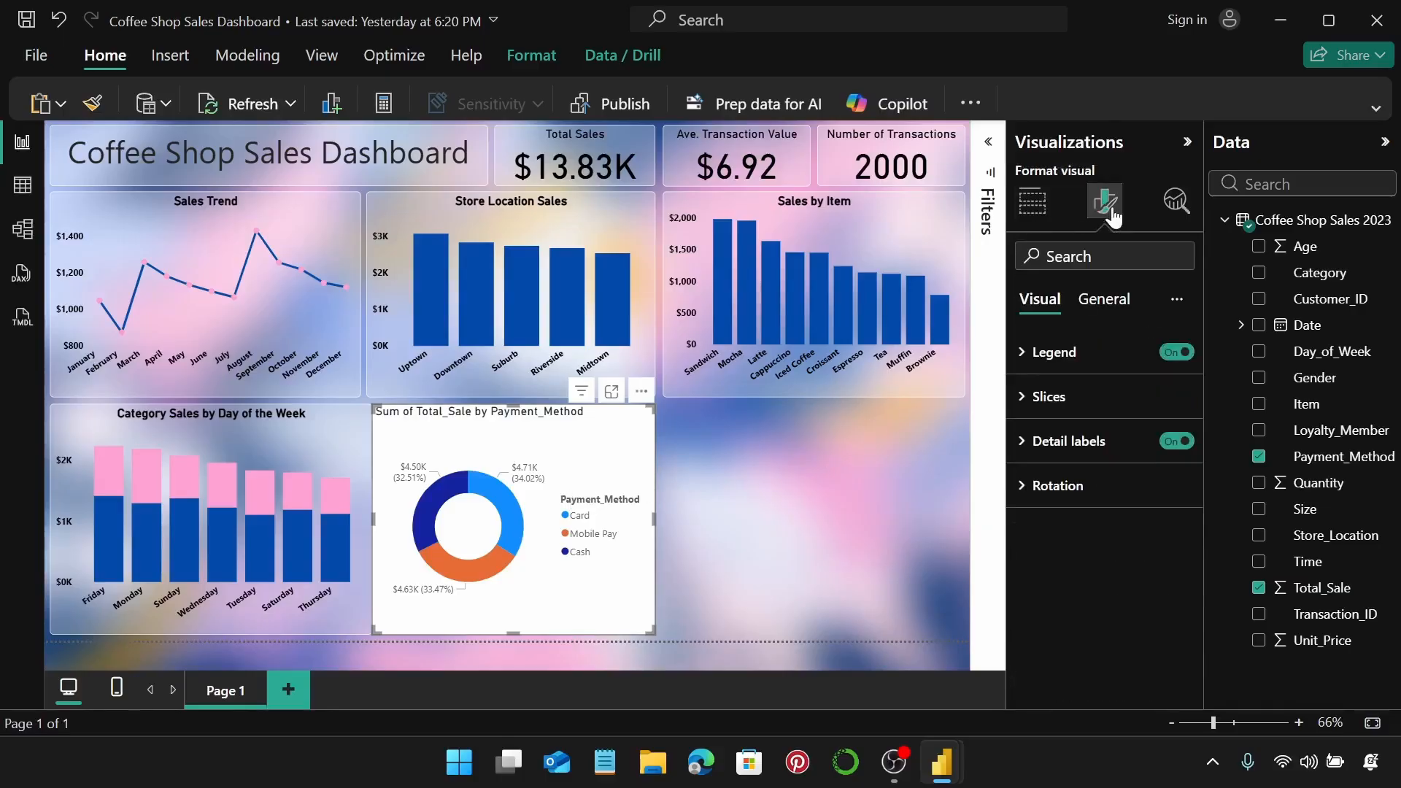
left_click(1103, 365)
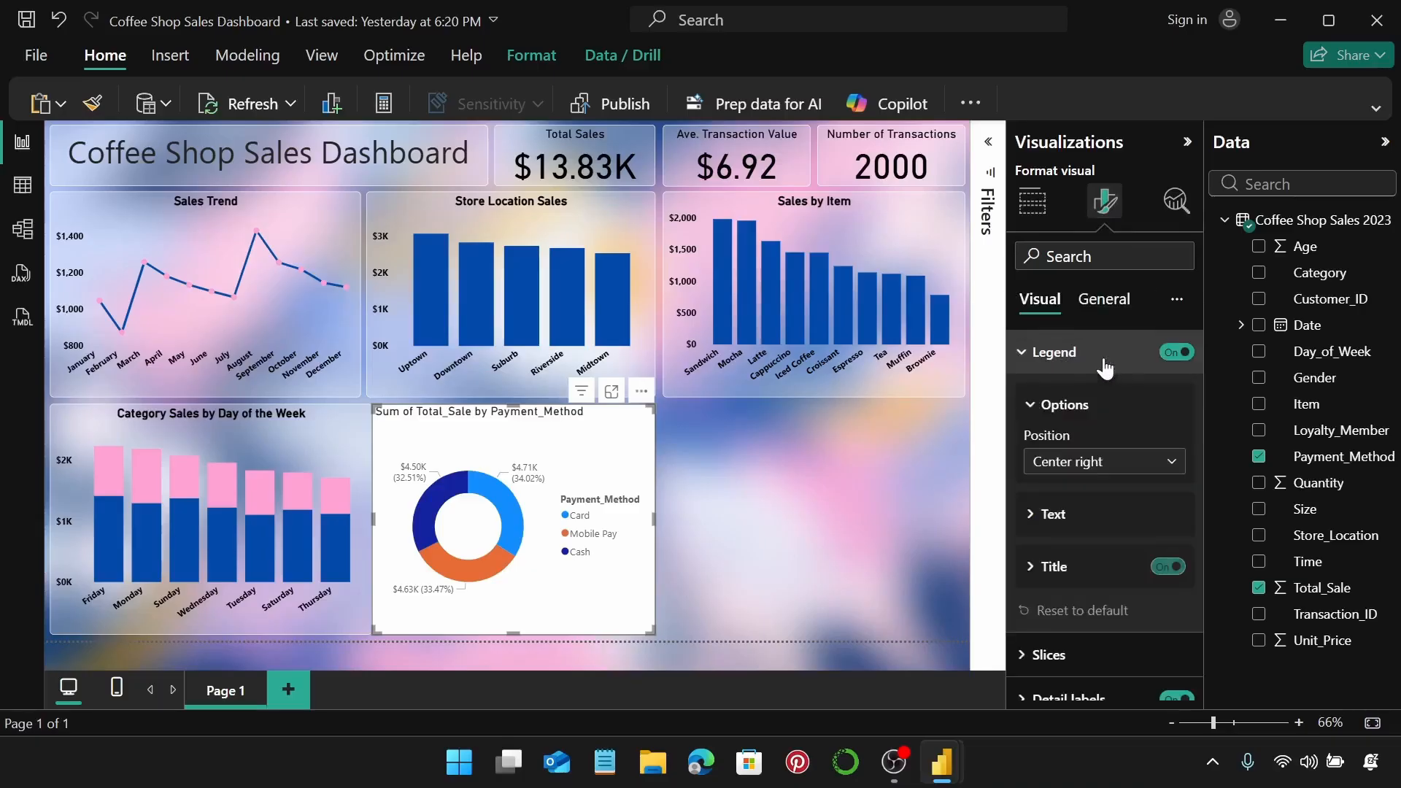
left_click(1130, 526)
scroll(1127, 527, "down", 2)
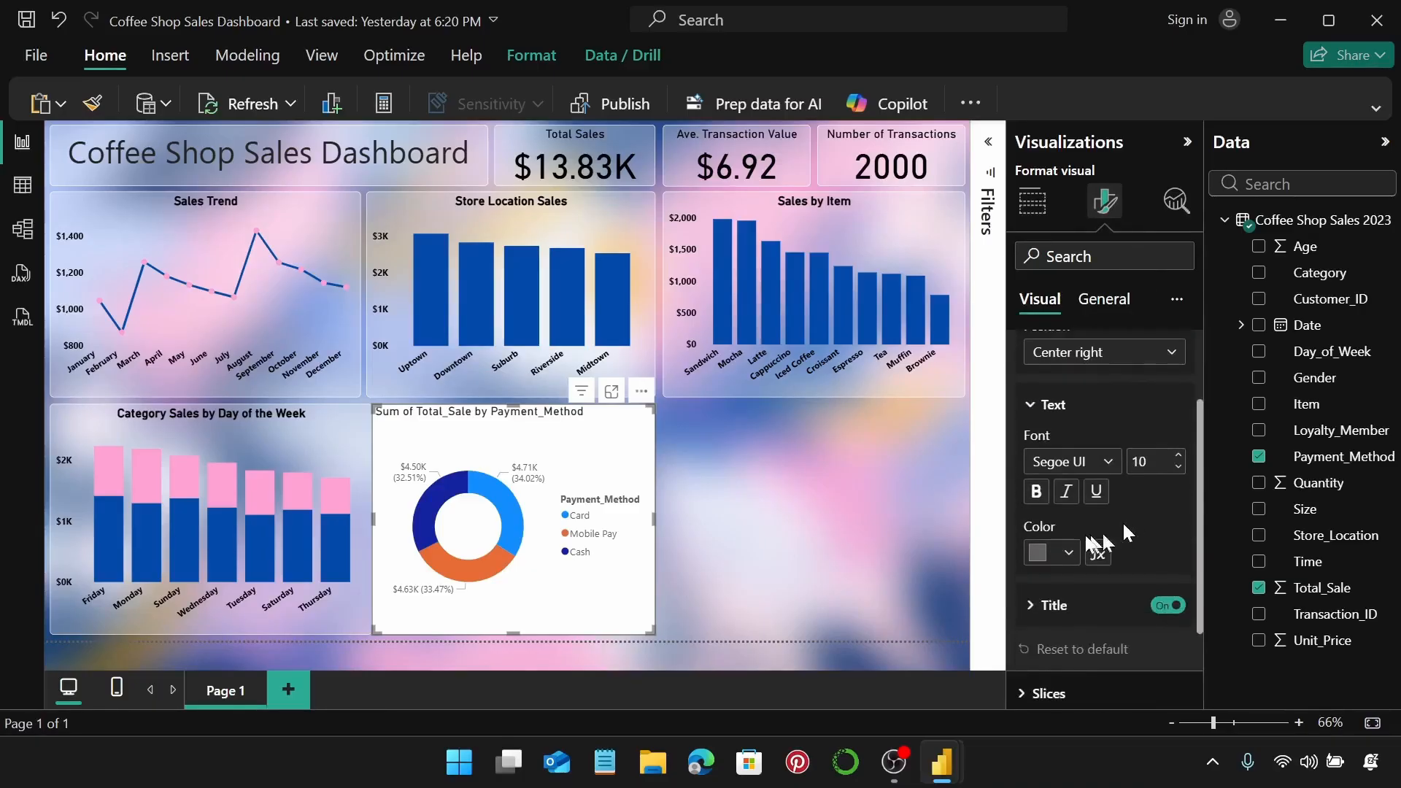
left_click(1035, 492)
left_click(1068, 553)
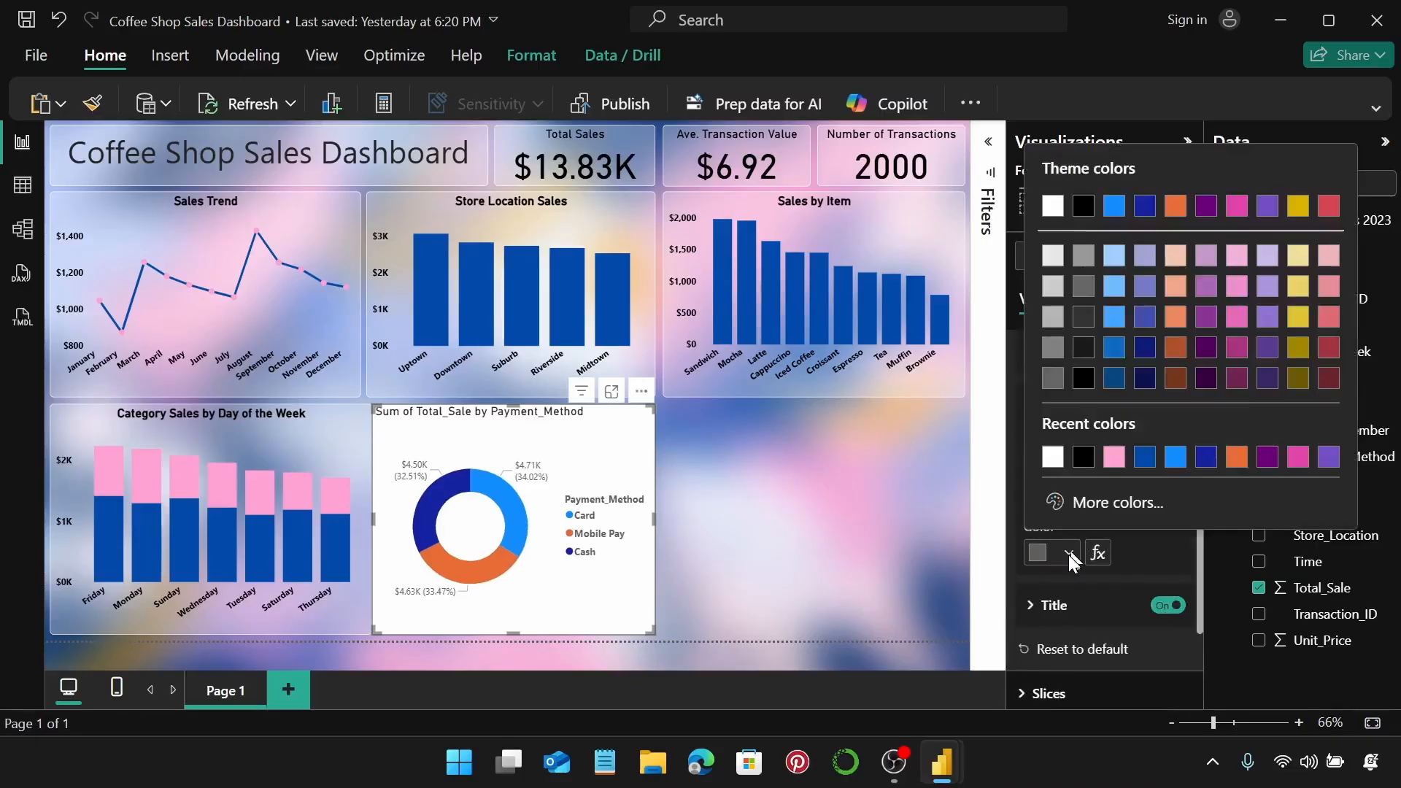
left_click(1083, 457)
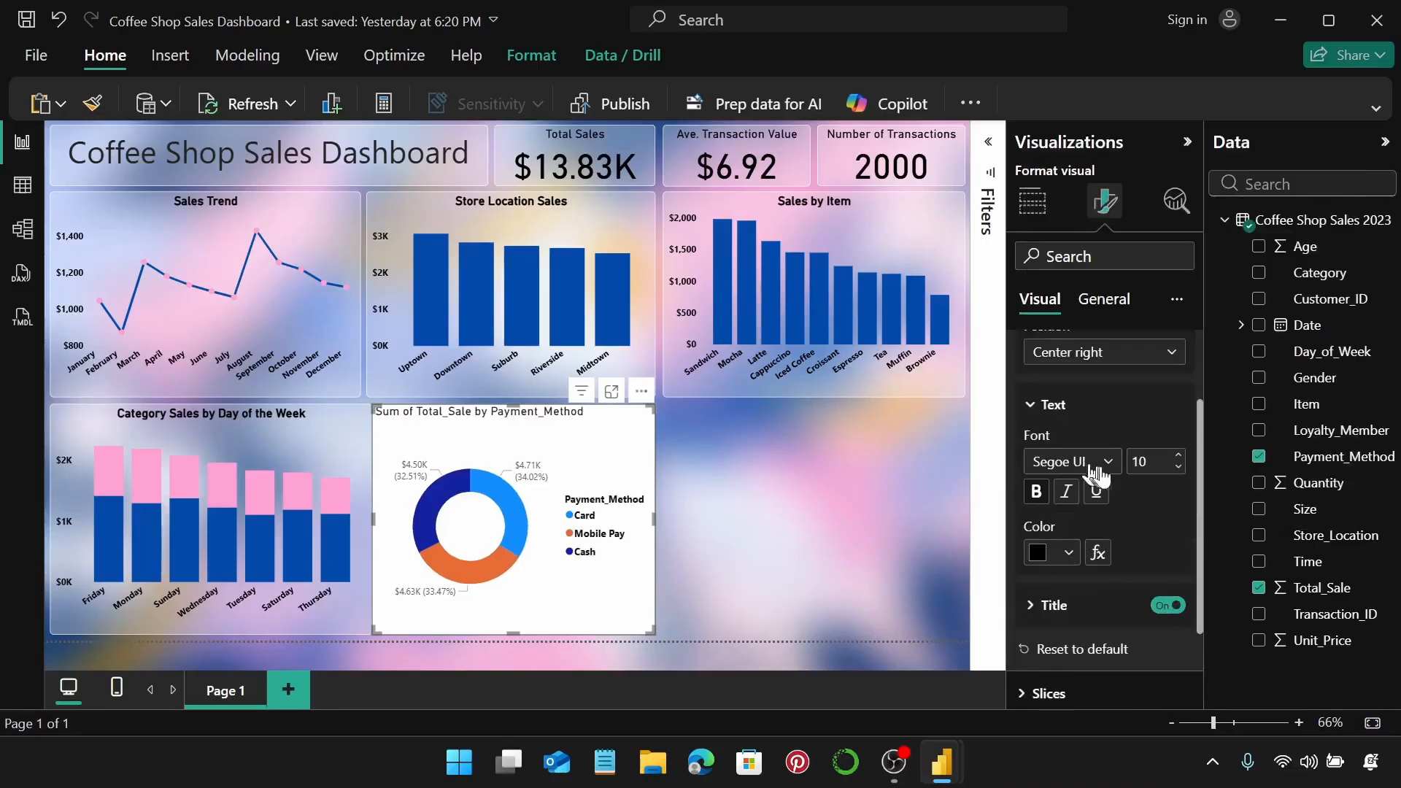
left_click(1167, 607)
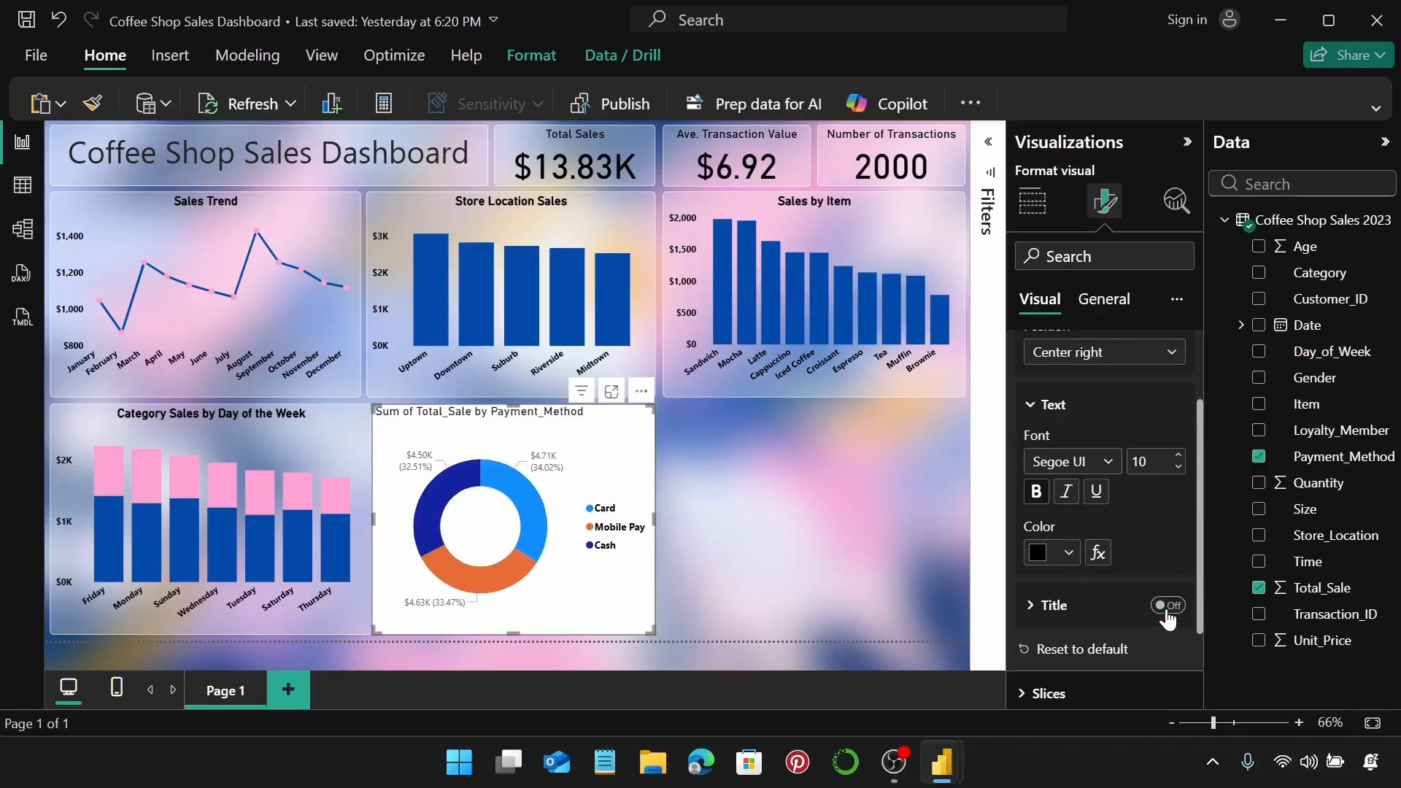
scroll(1150, 576, "up", 3)
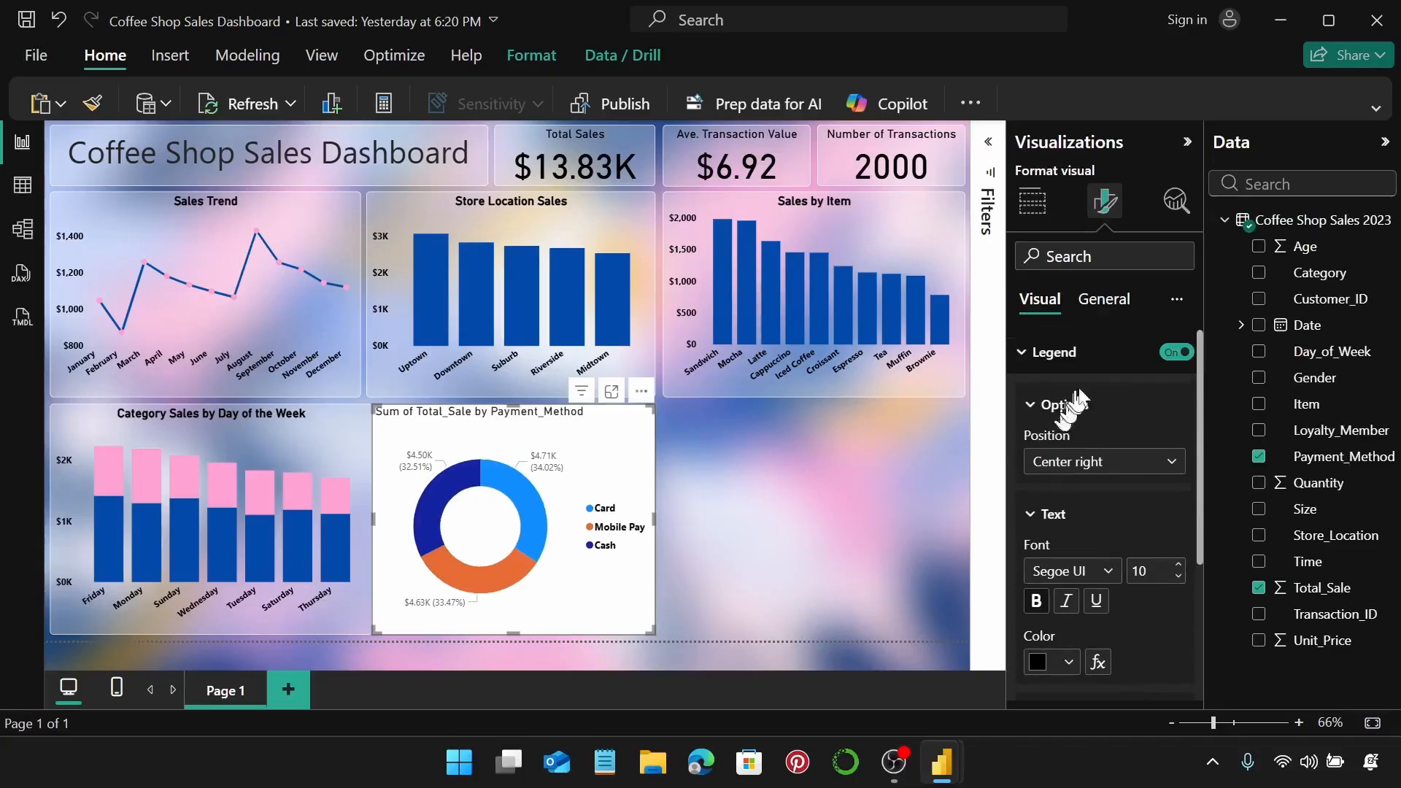
left_click(1087, 364)
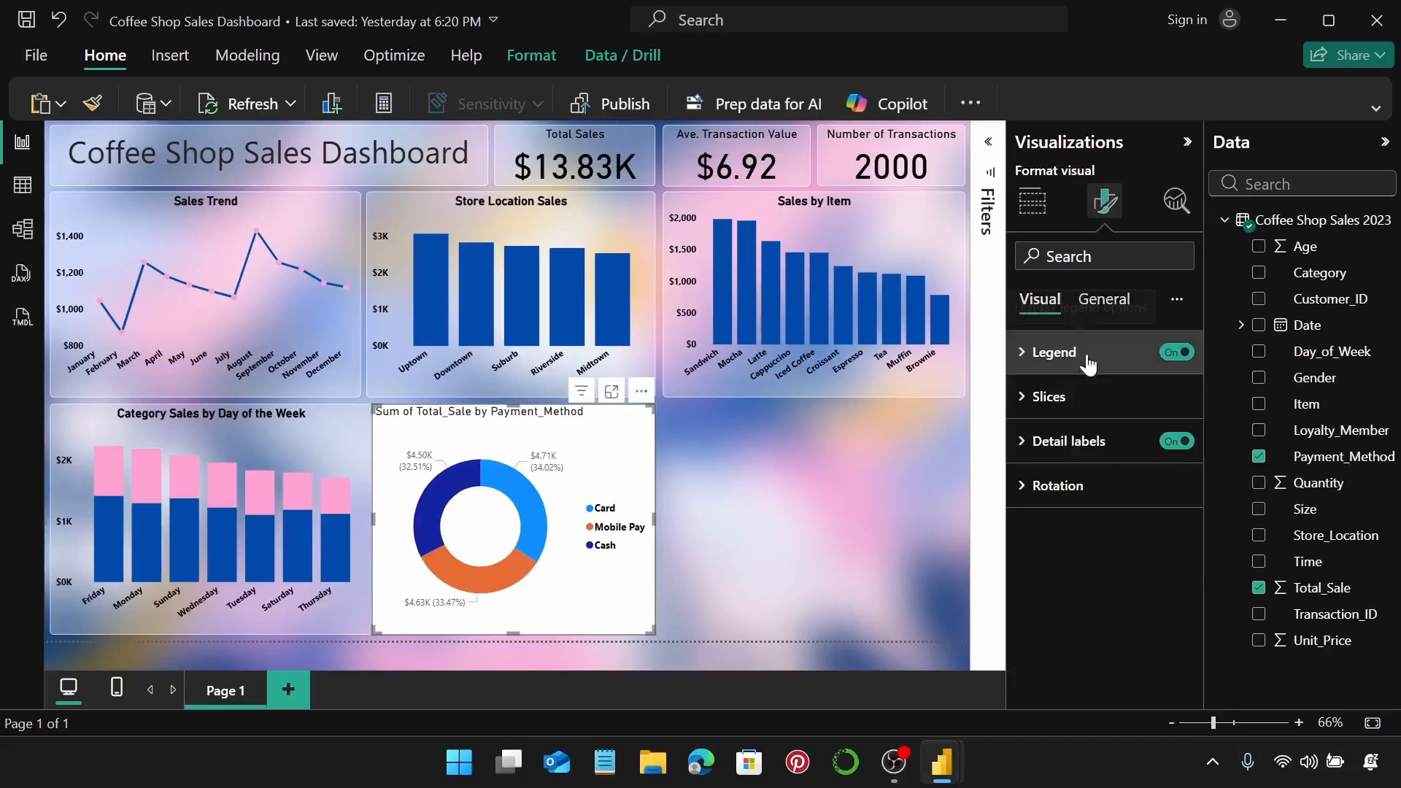
Colour the Card slice of the donut dark blue.
left_click(1093, 402)
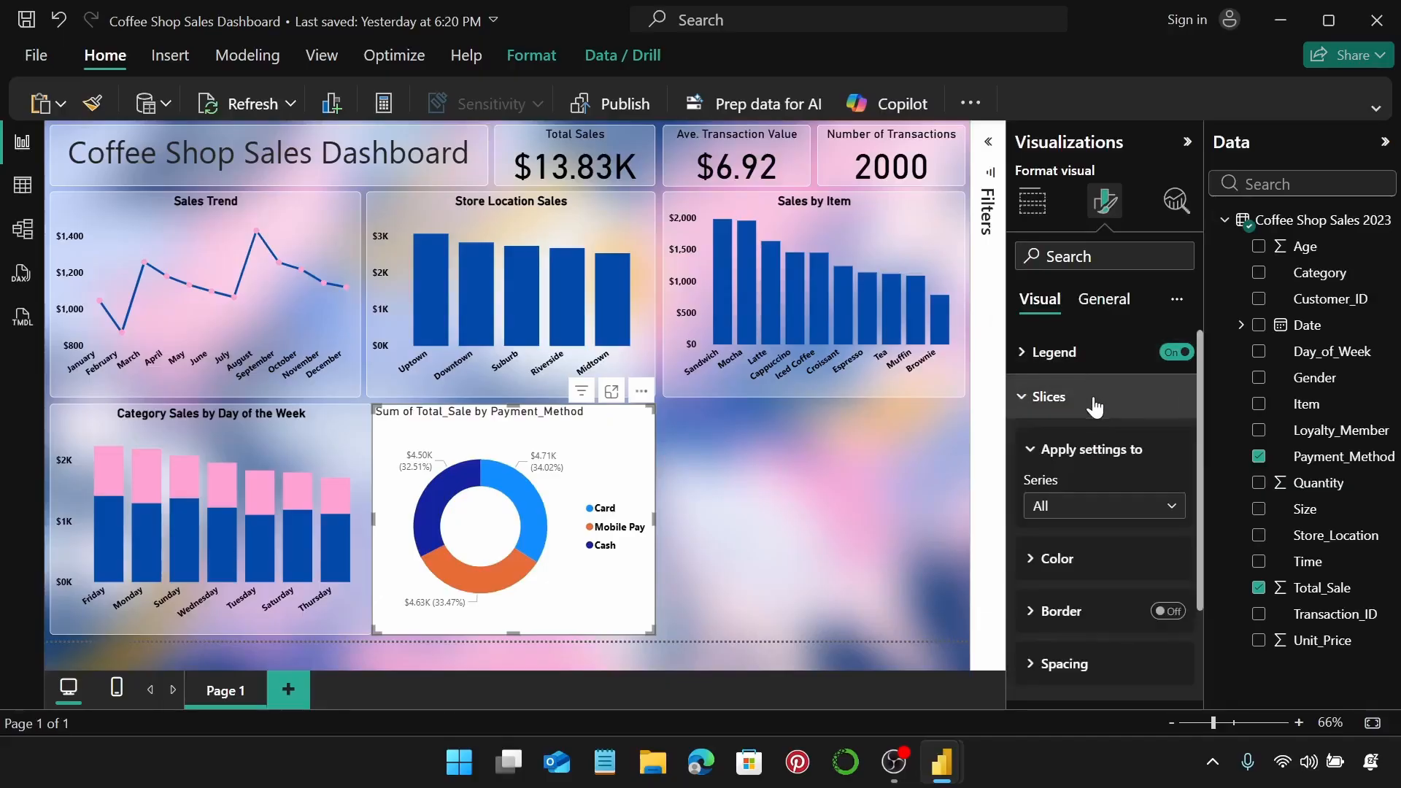
left_click(1142, 508)
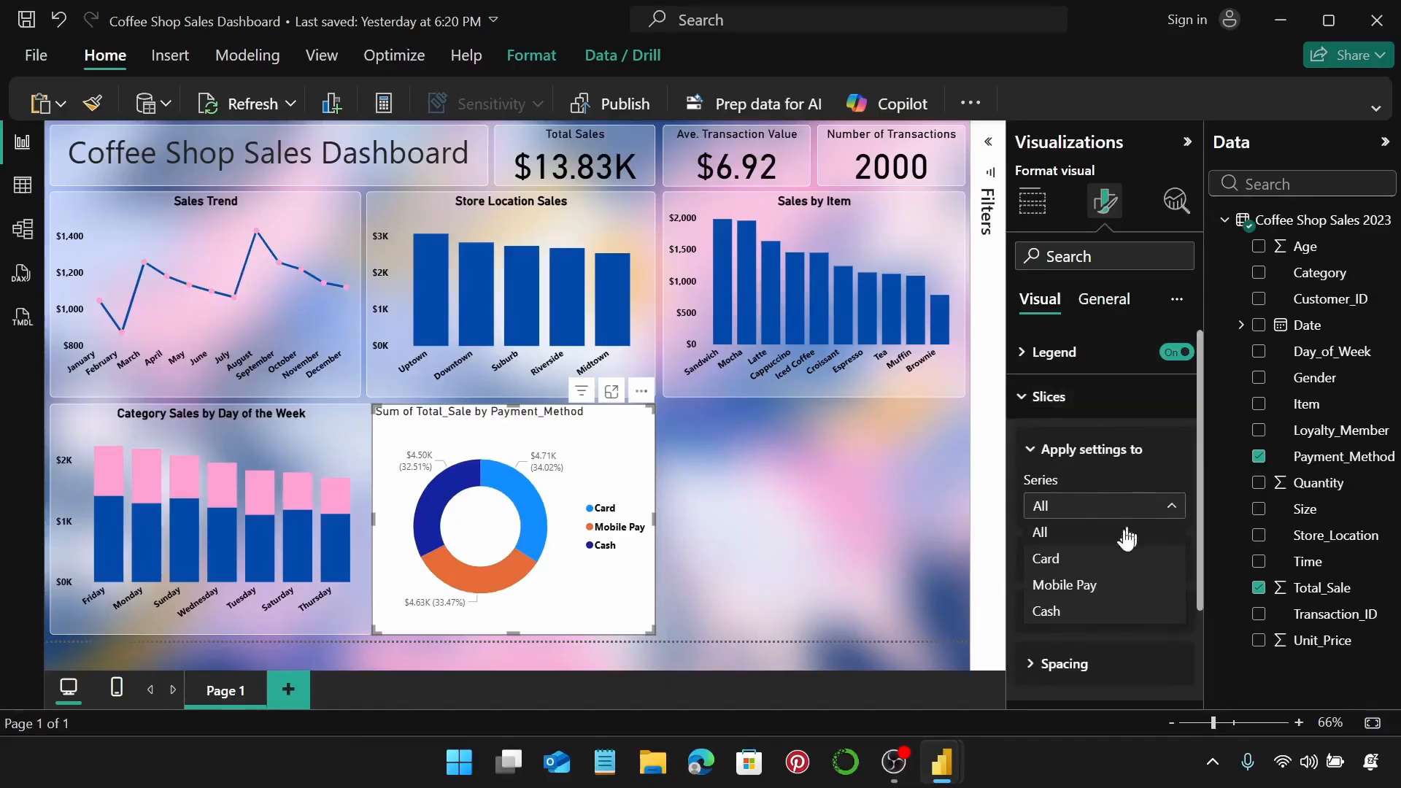
left_click(1113, 559)
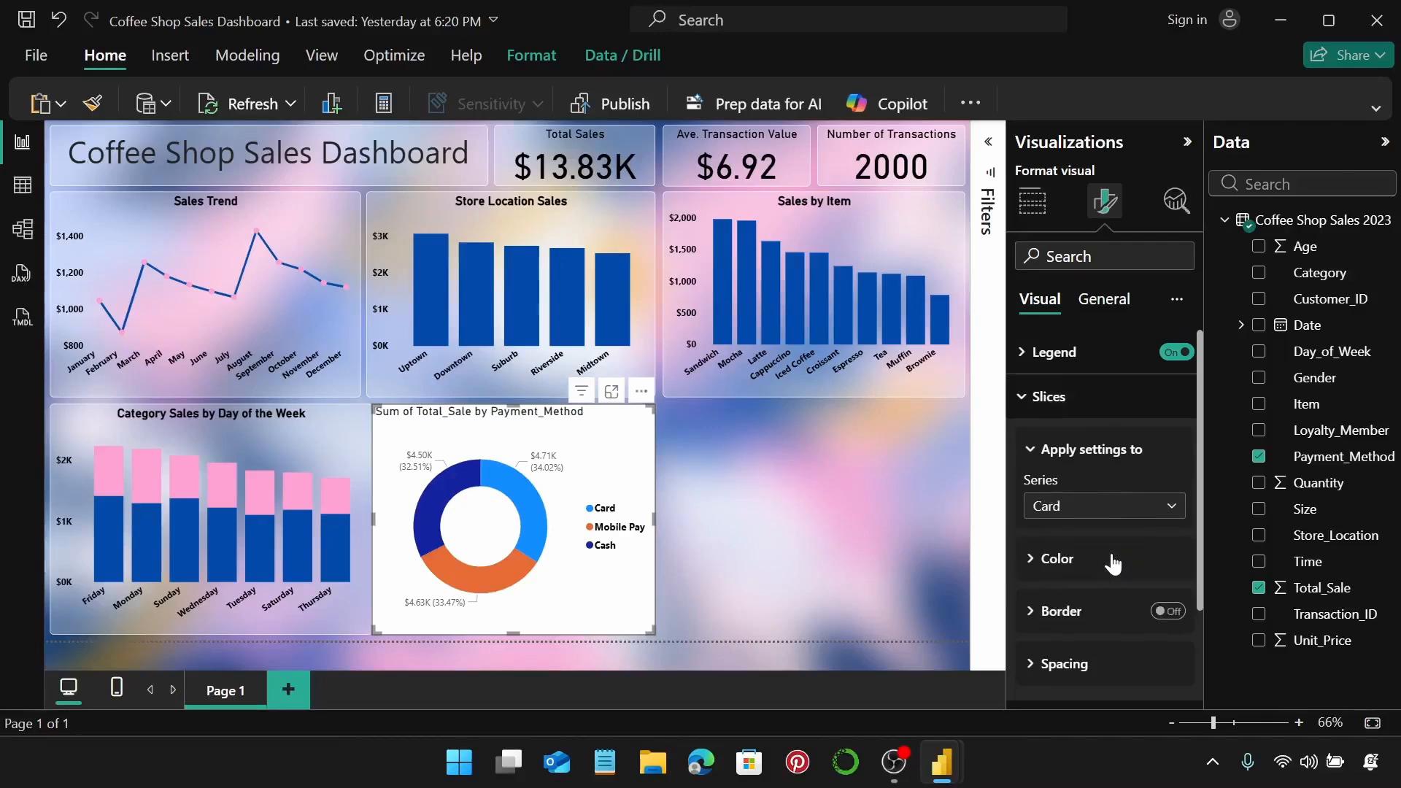
left_click(1112, 562)
scroll(1108, 549, "down", 3)
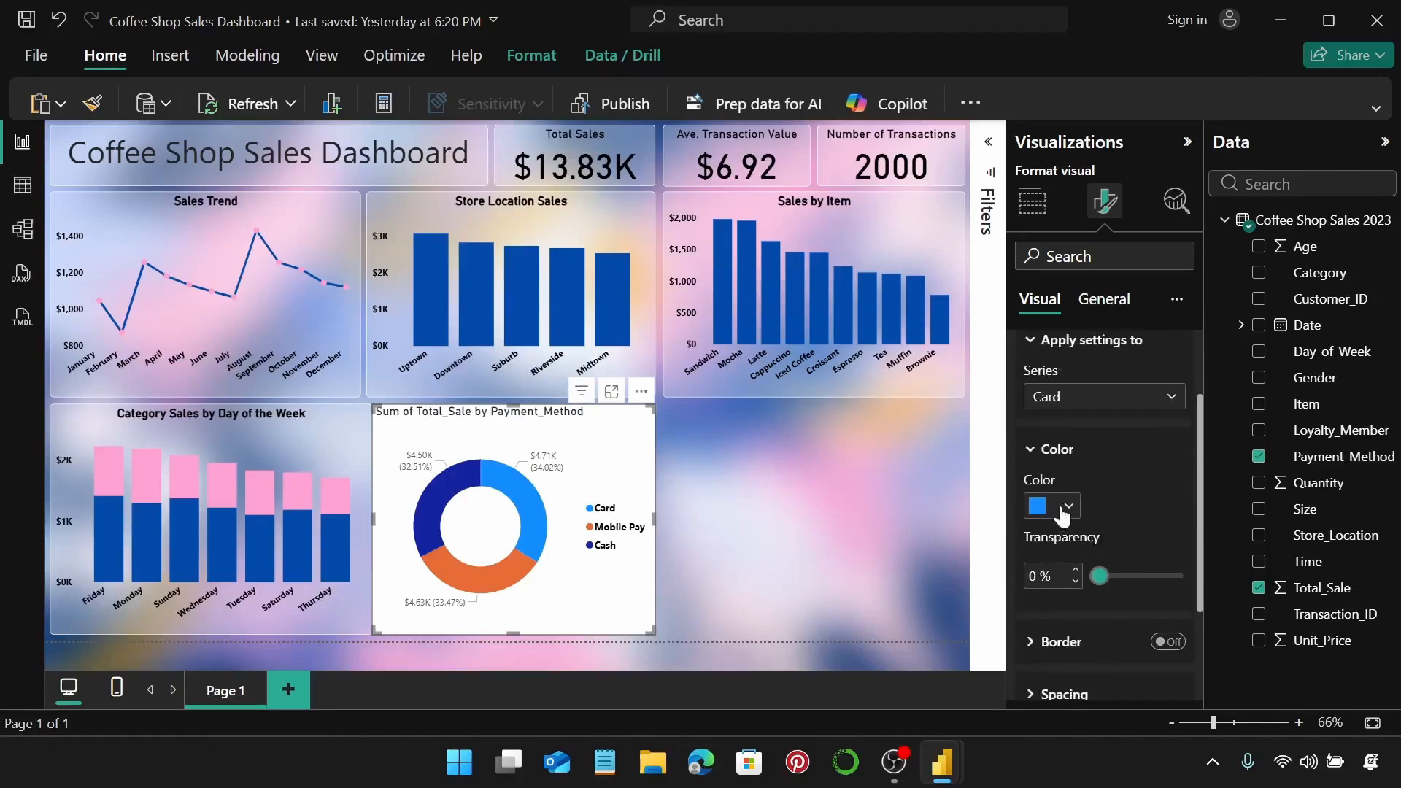
left_click(1066, 506)
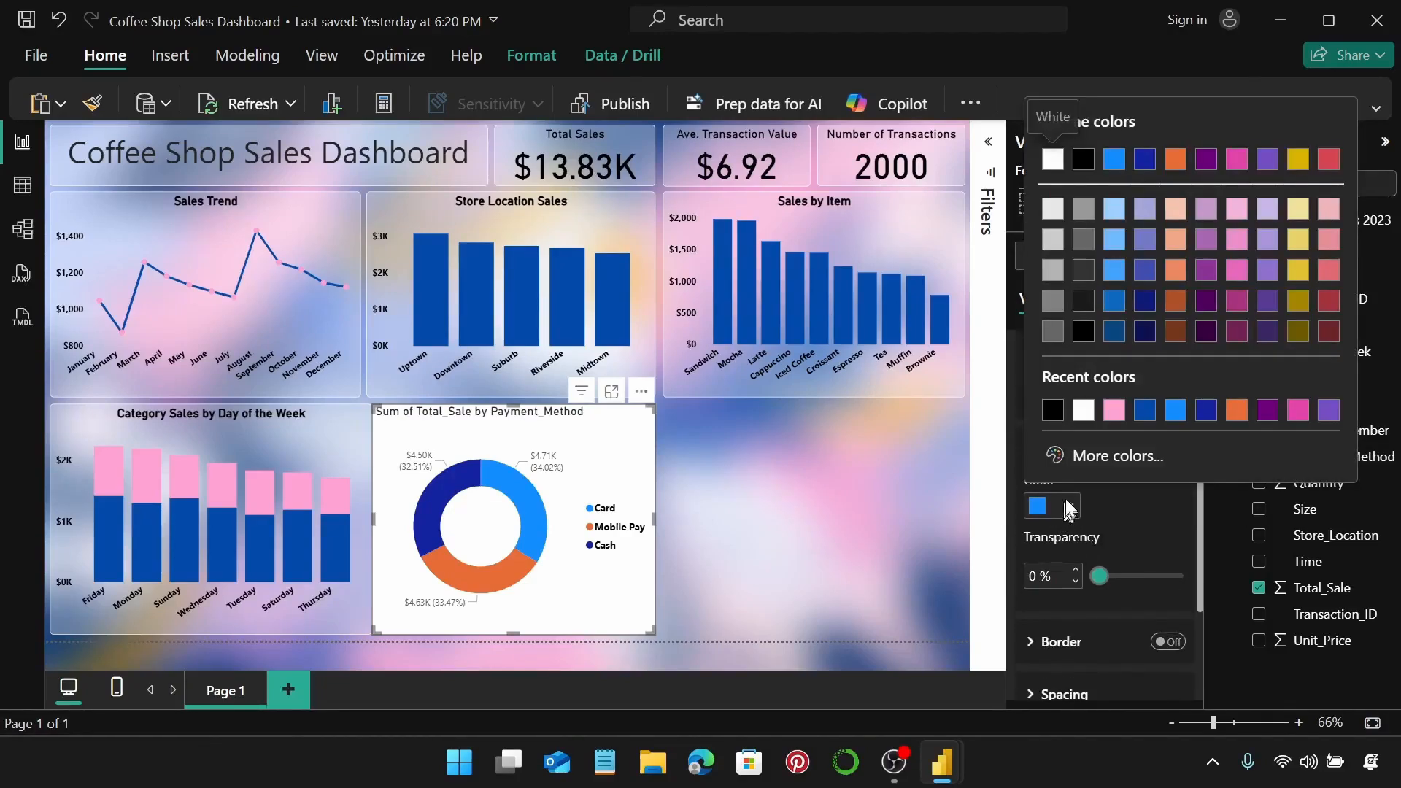
left_click(1143, 410)
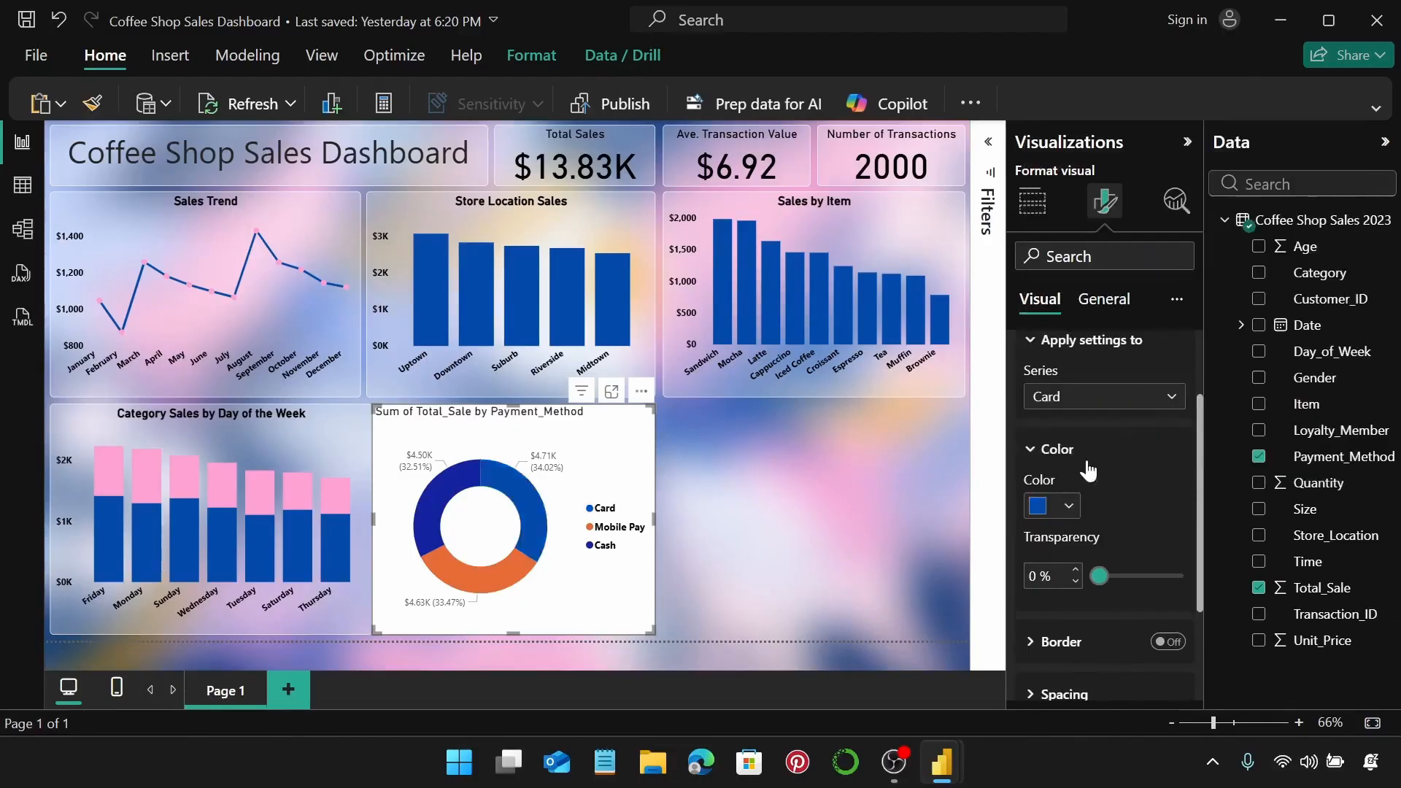
Colour the Mobile Pay slice pink and the Cash slice yellow.
left_click(1101, 404)
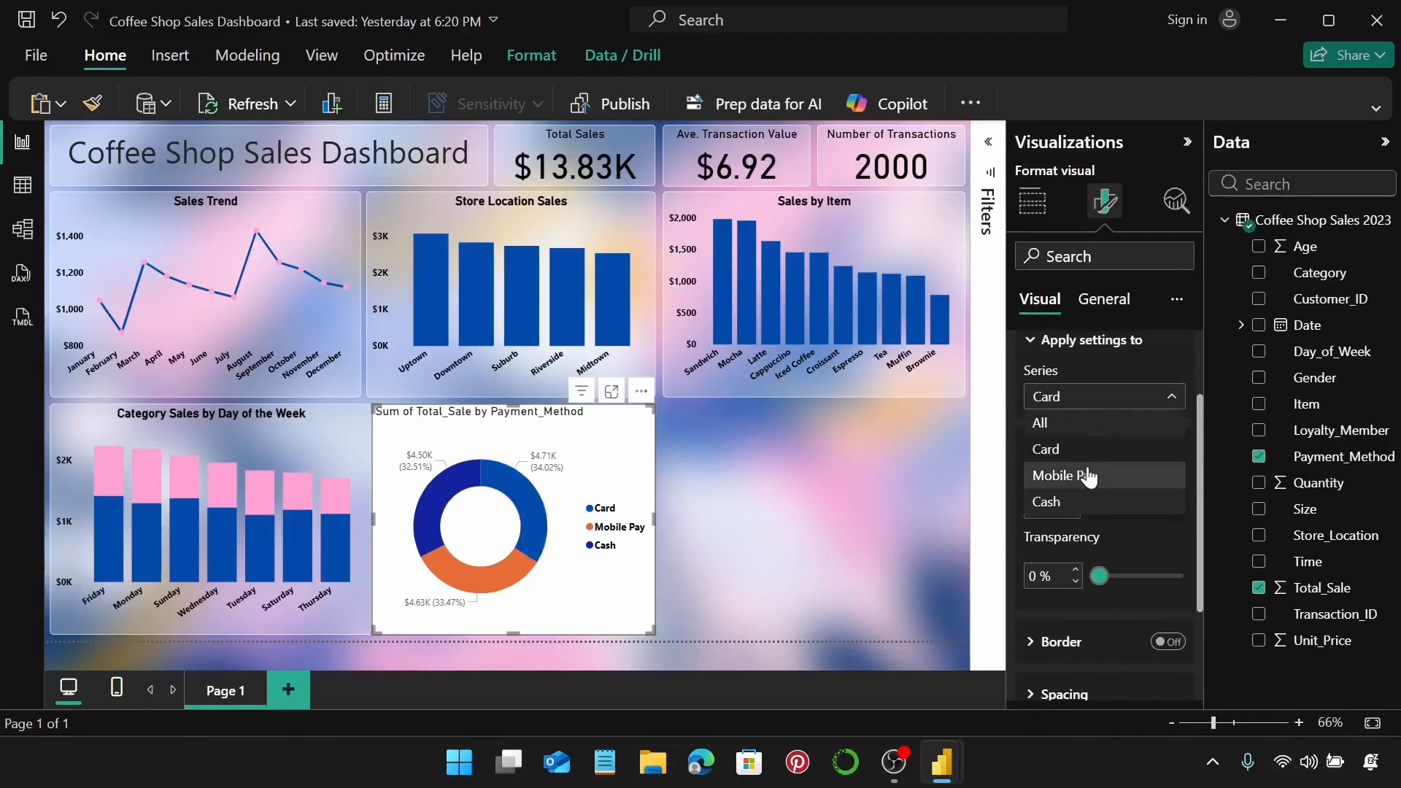
left_click(1087, 475)
left_click(1068, 505)
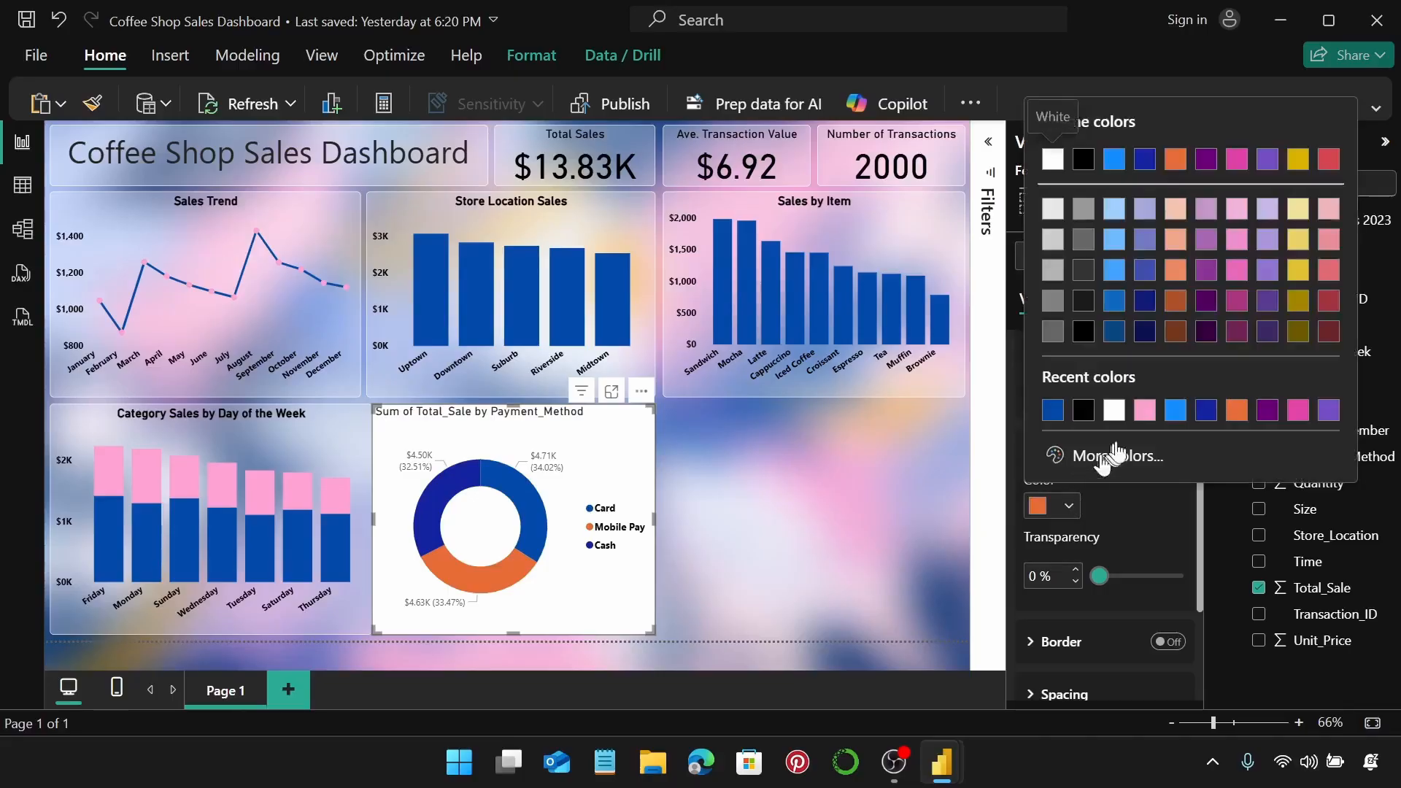
left_click(1140, 410)
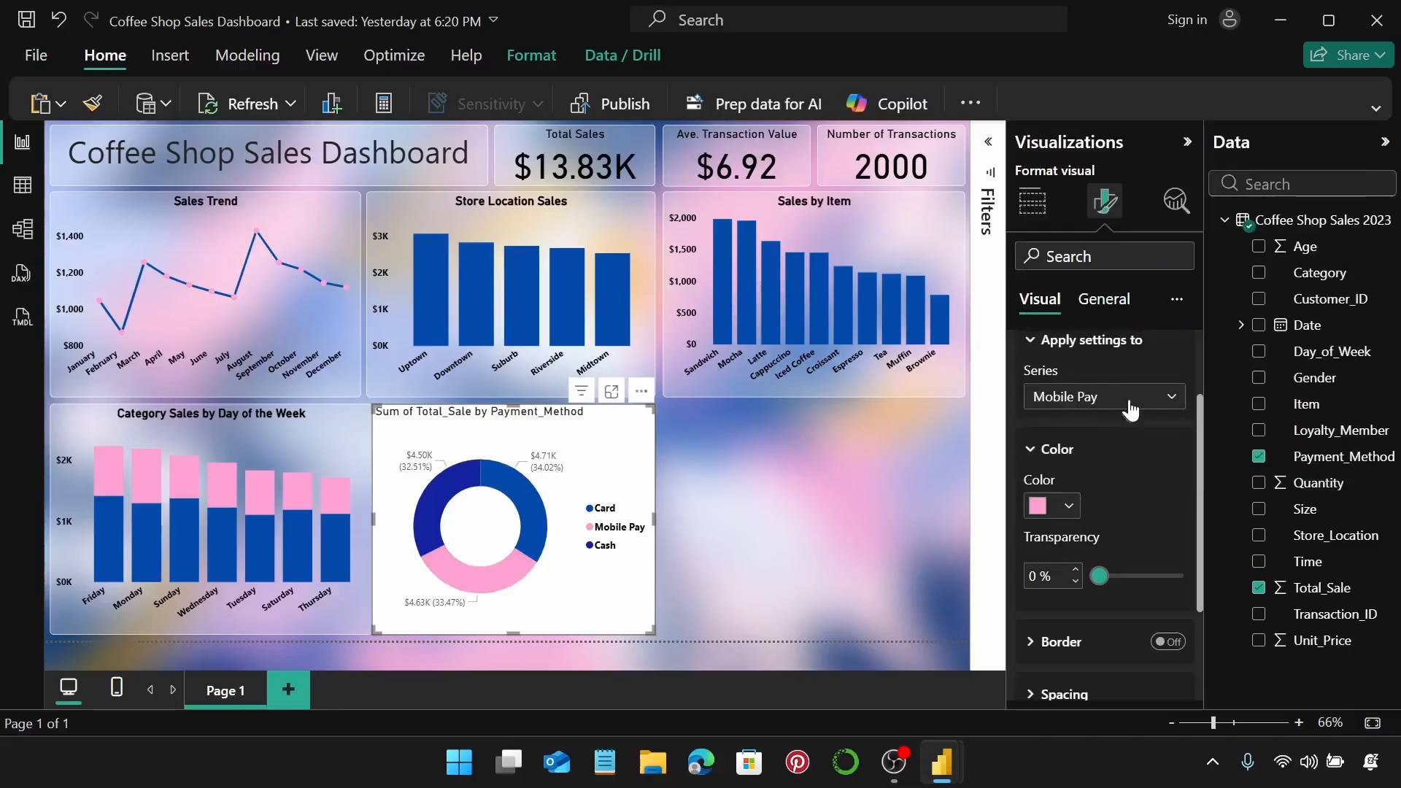
left_click(1130, 404)
left_click(1068, 502)
left_click(1069, 505)
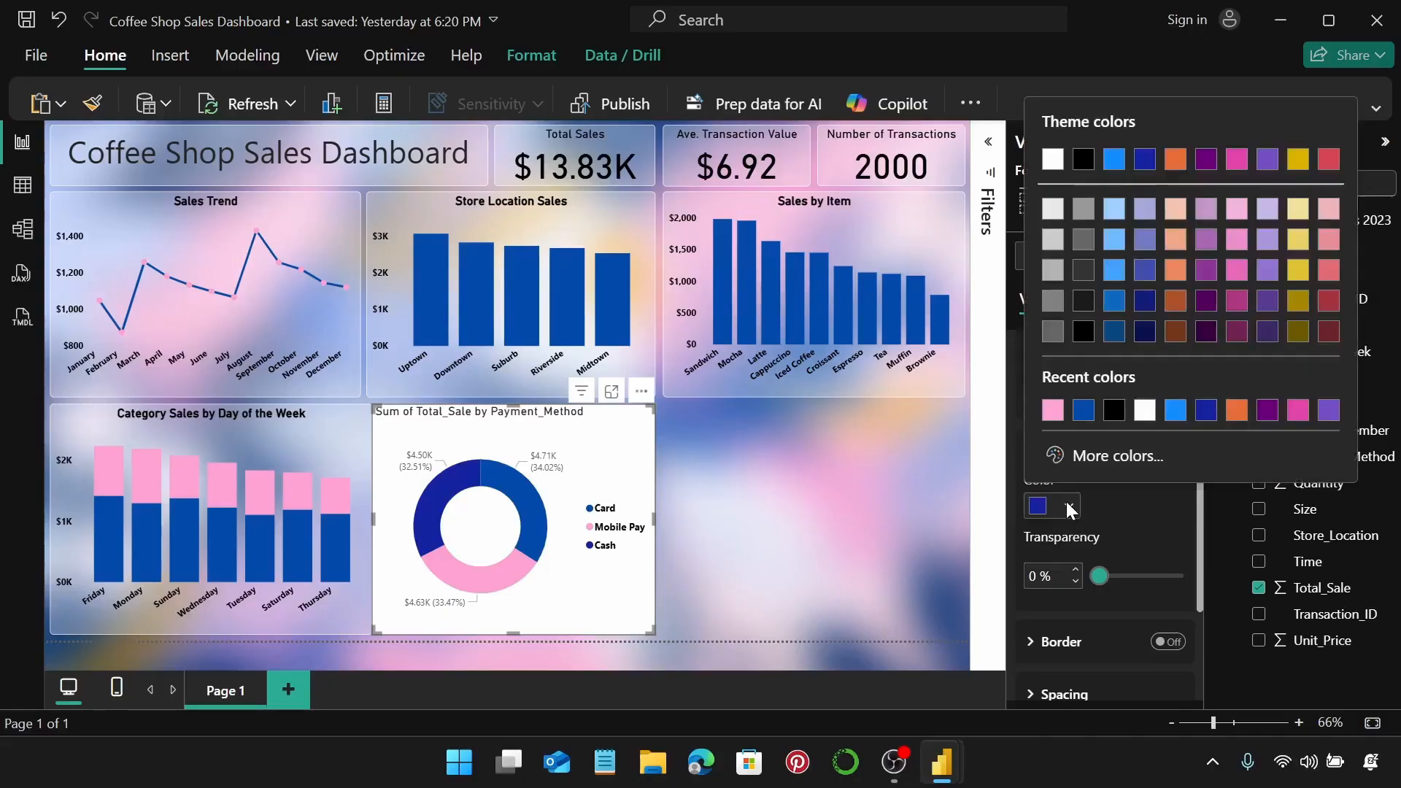
left_click(1294, 241)
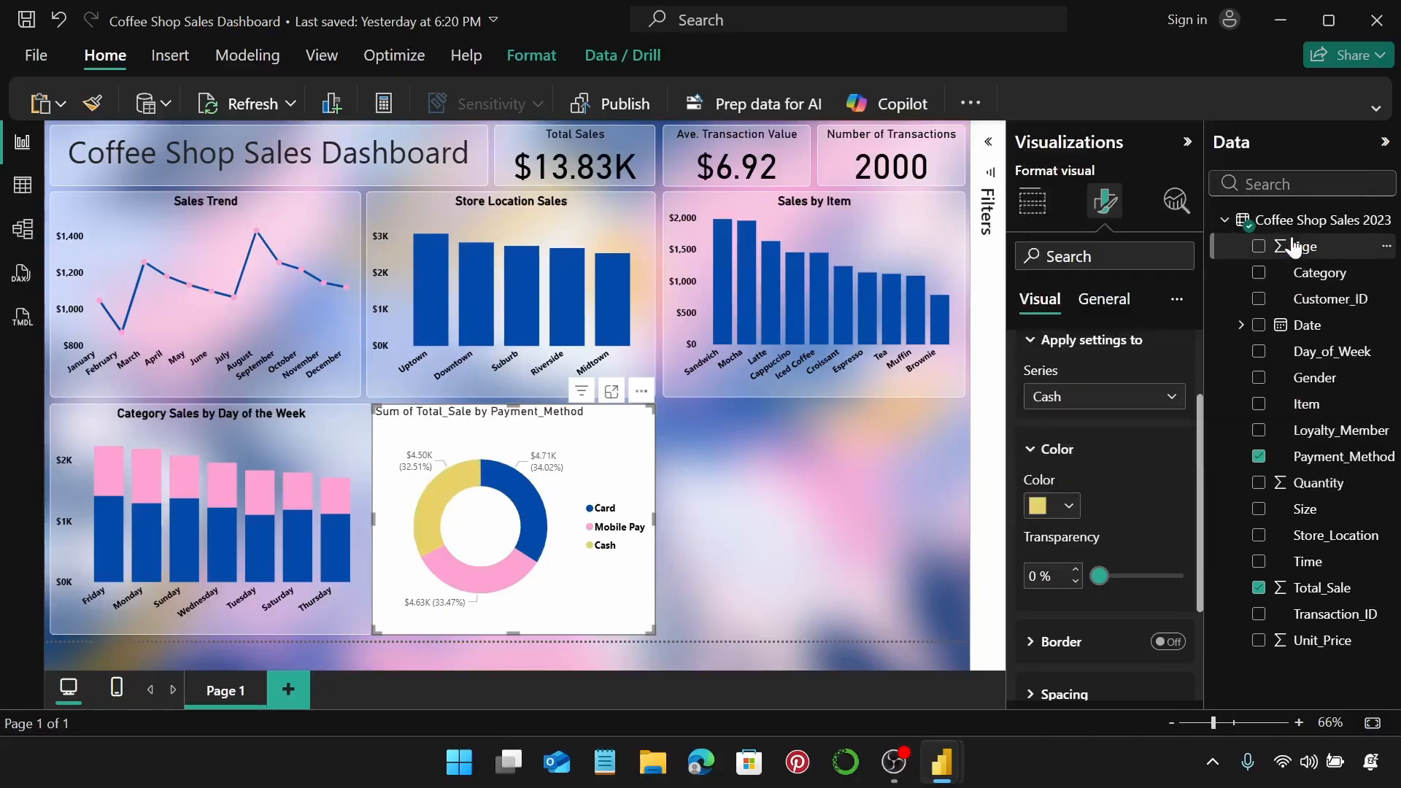
scroll(1128, 473, "down", 3)
scroll(1129, 485, "up", 4)
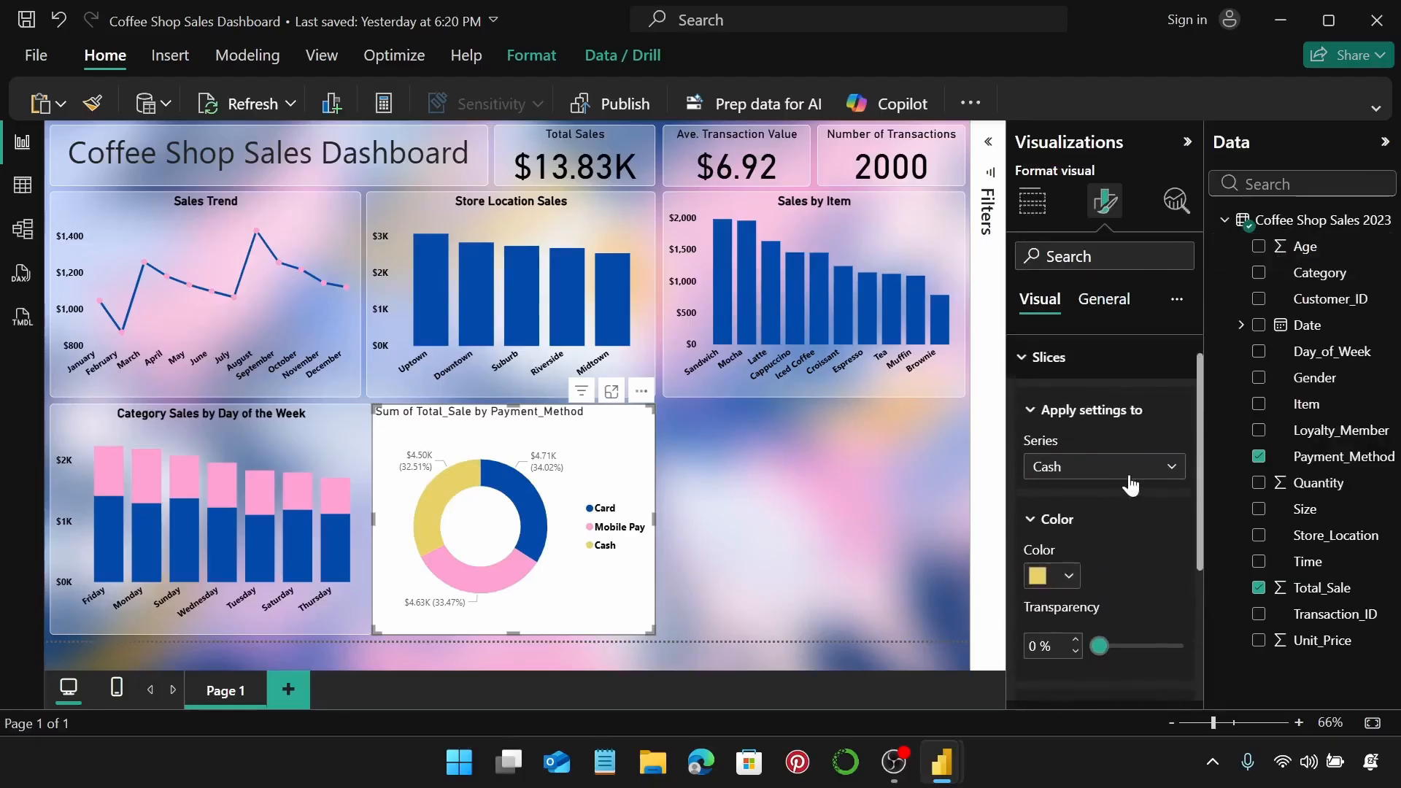
scroll(1130, 481, "up", 1)
left_click(1101, 396)
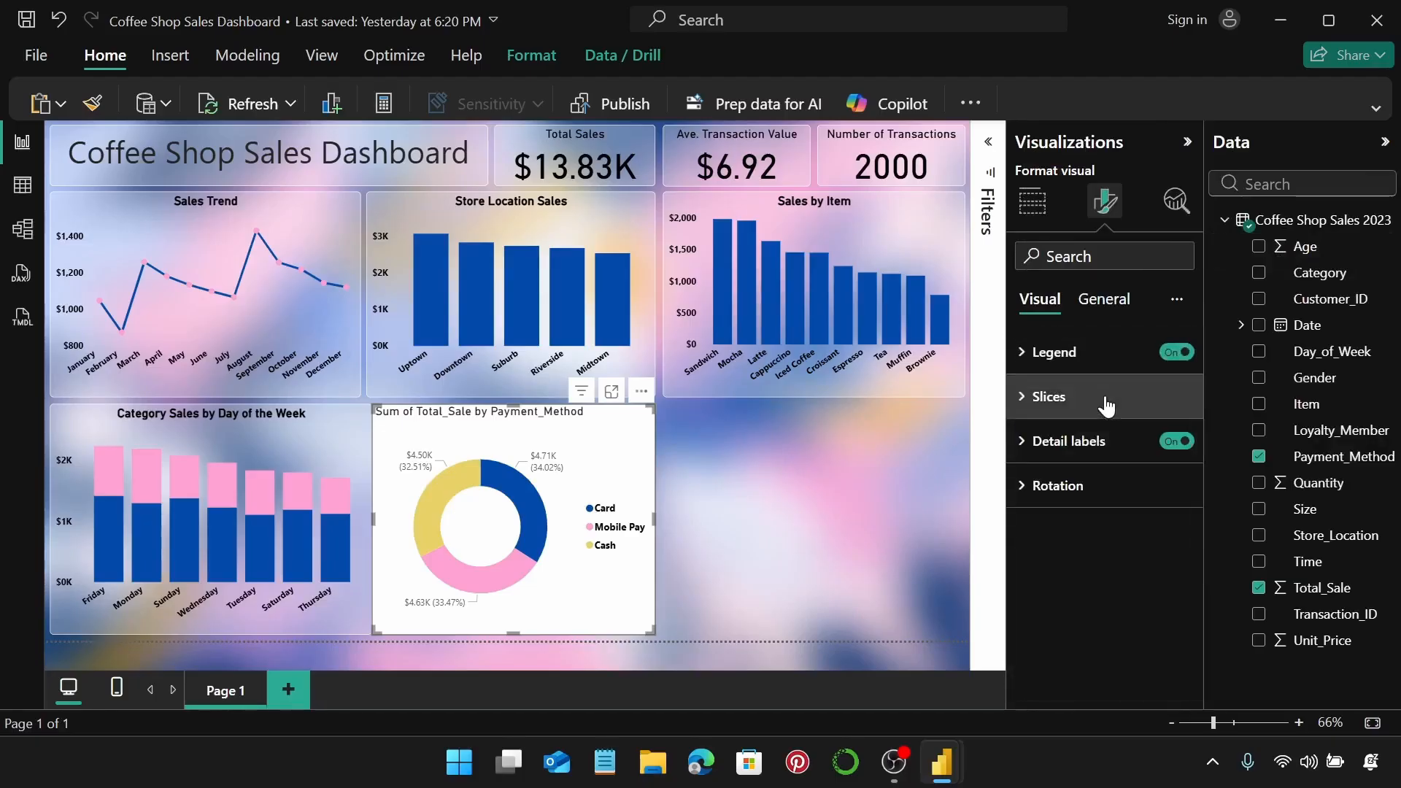
Set the donut's detail label values to bold black text.
left_click(1108, 442)
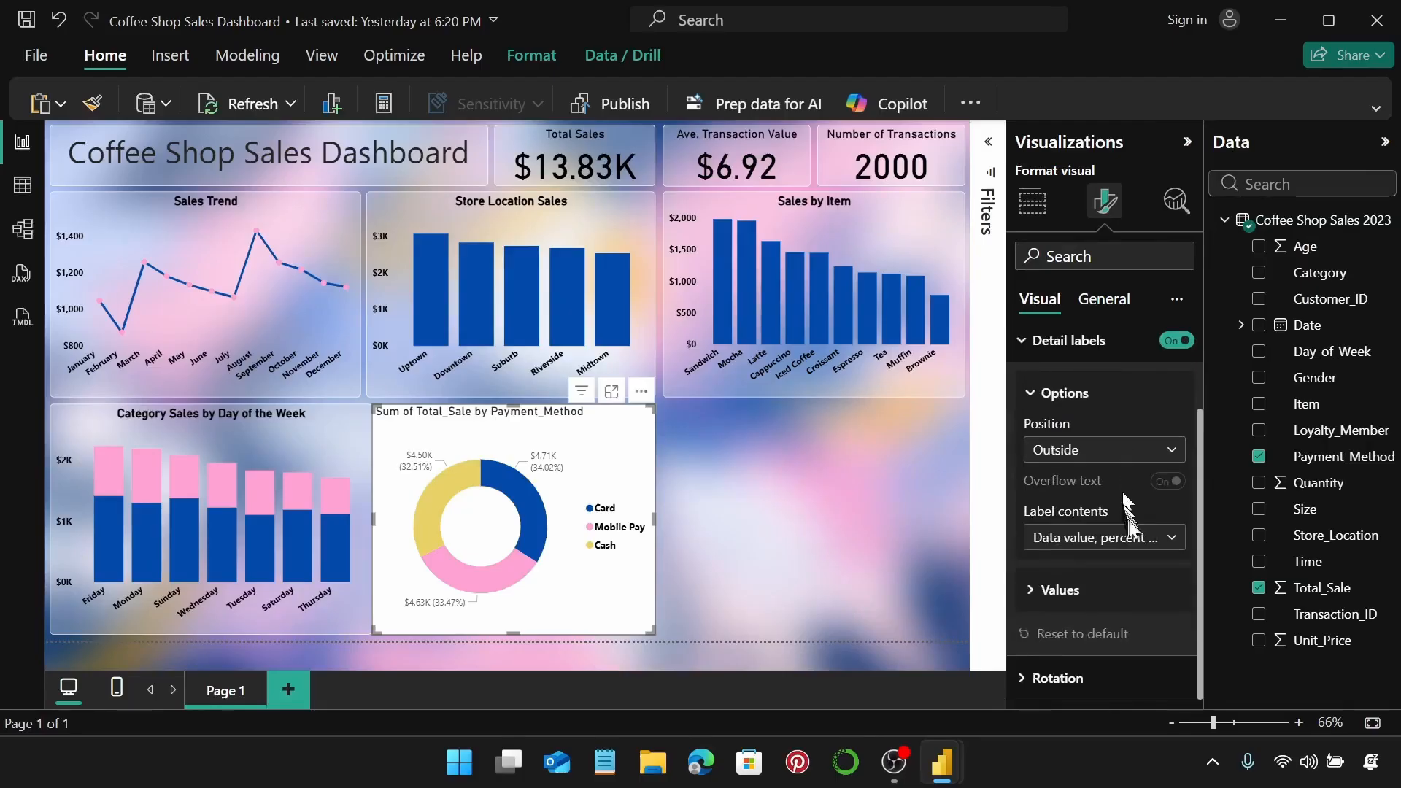
left_click(1089, 591)
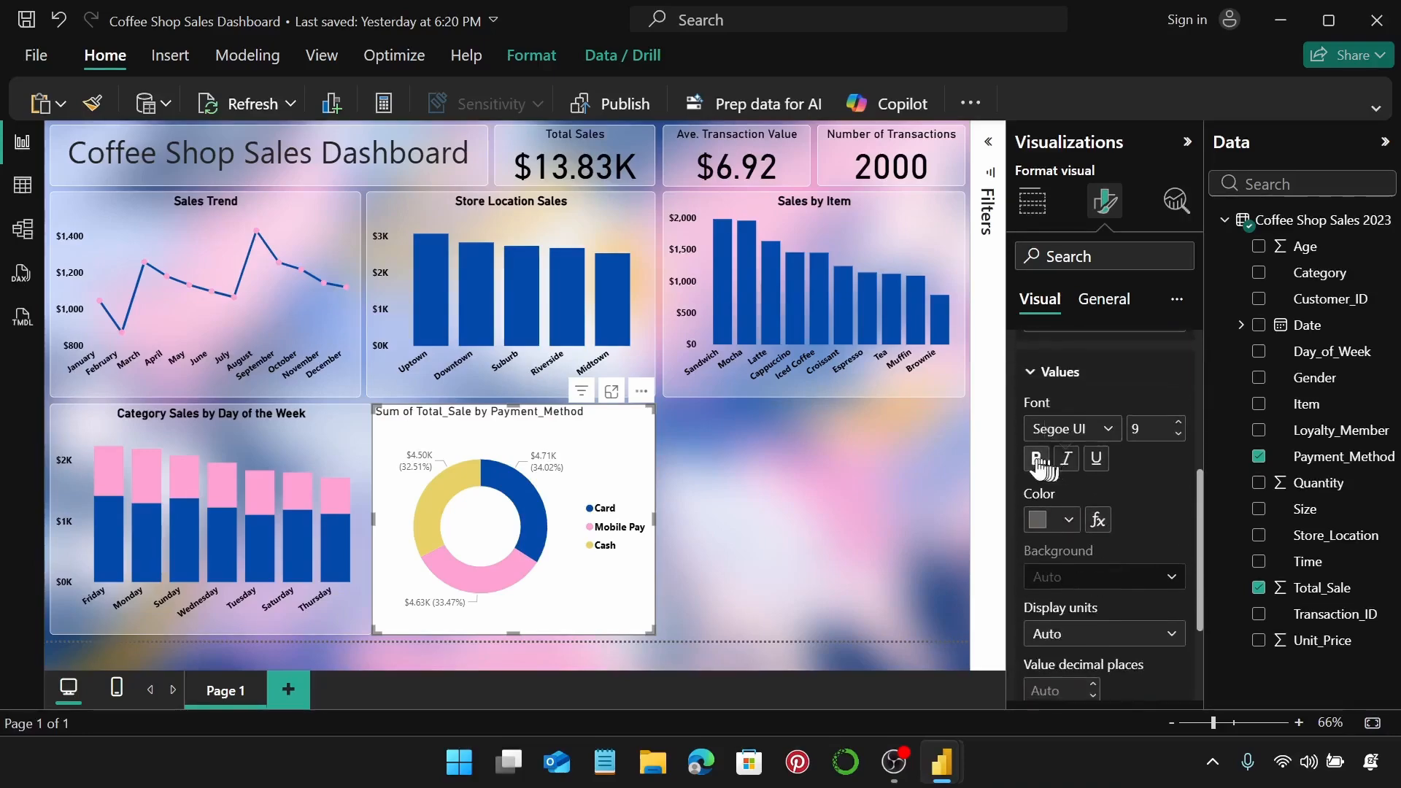
left_click(1037, 459)
left_click(1068, 519)
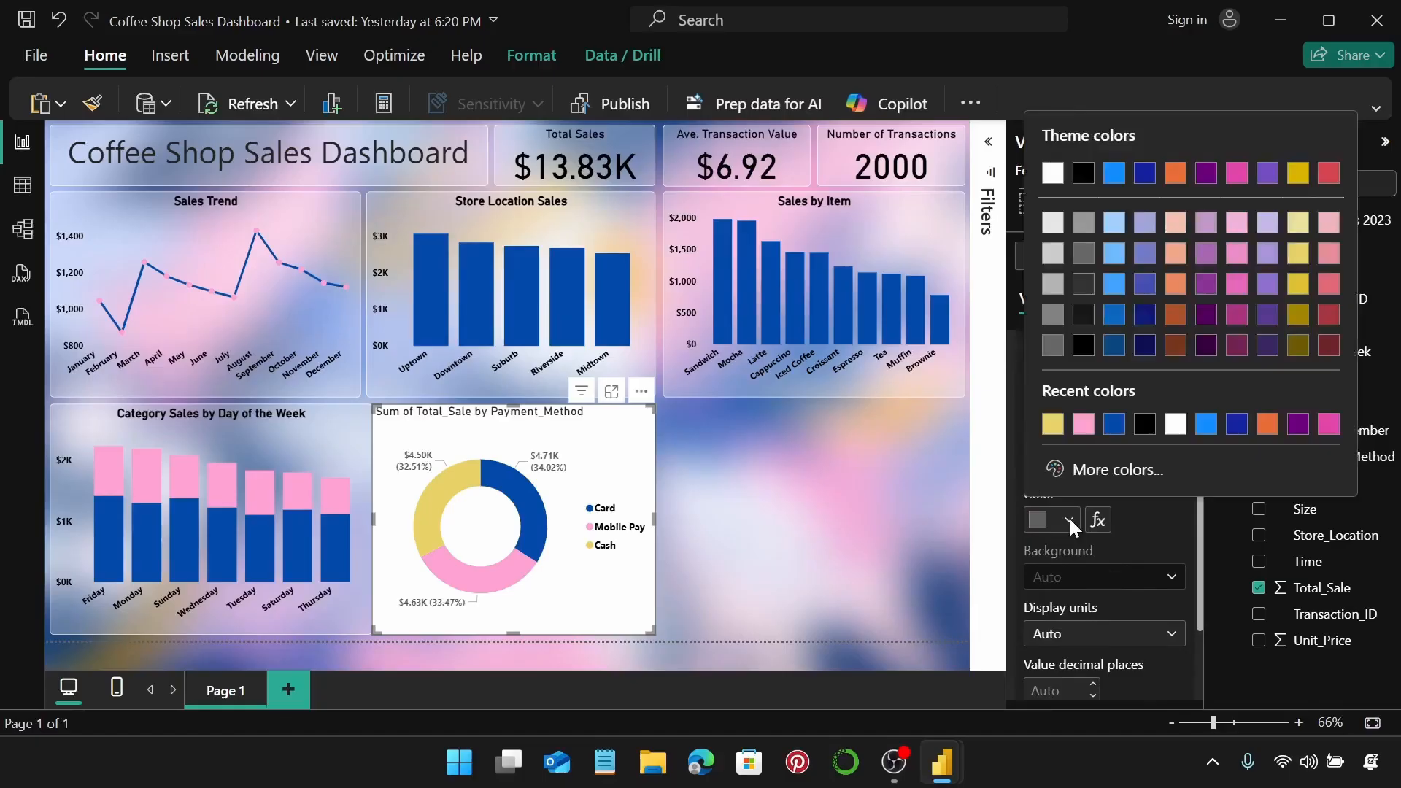
left_click(1147, 431)
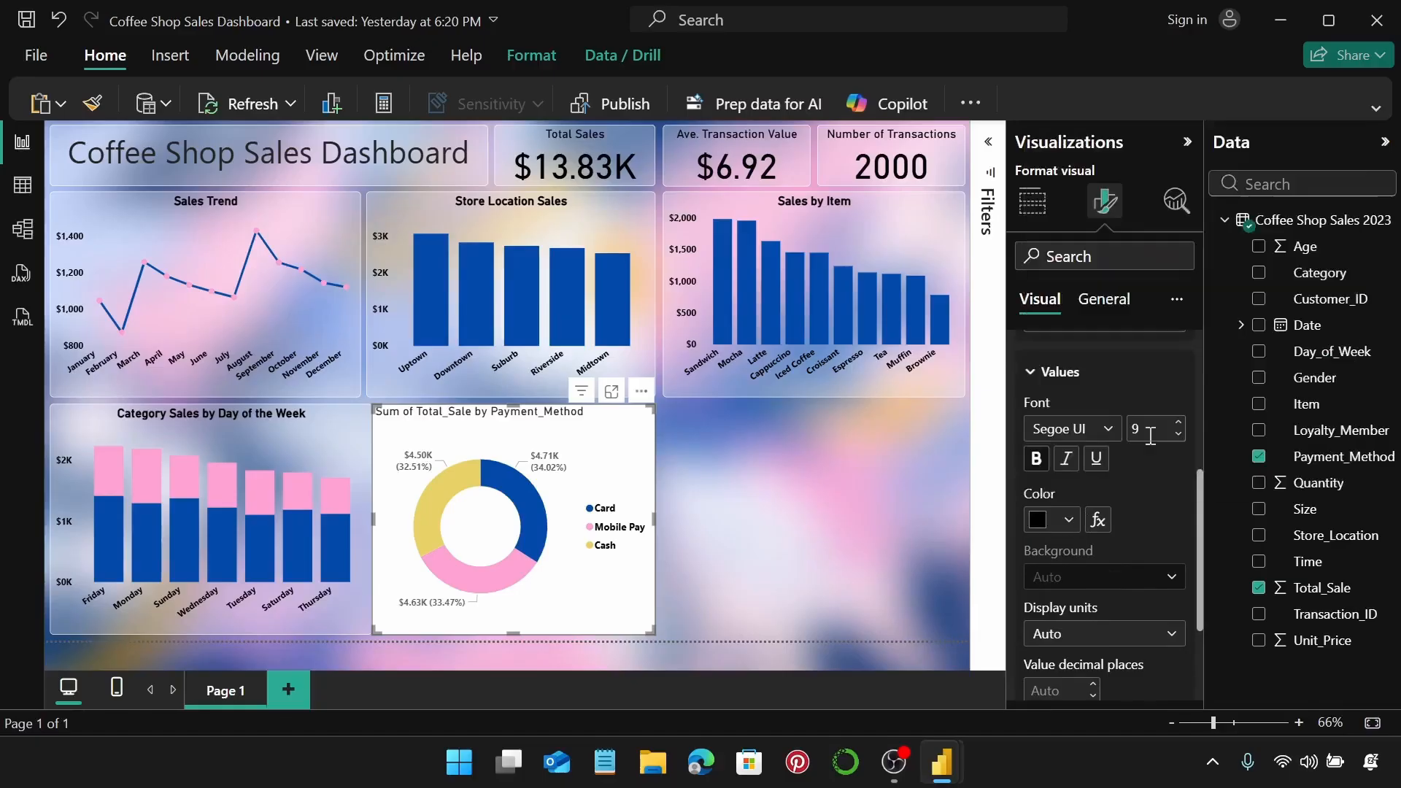
scroll(1153, 464, "down", 3)
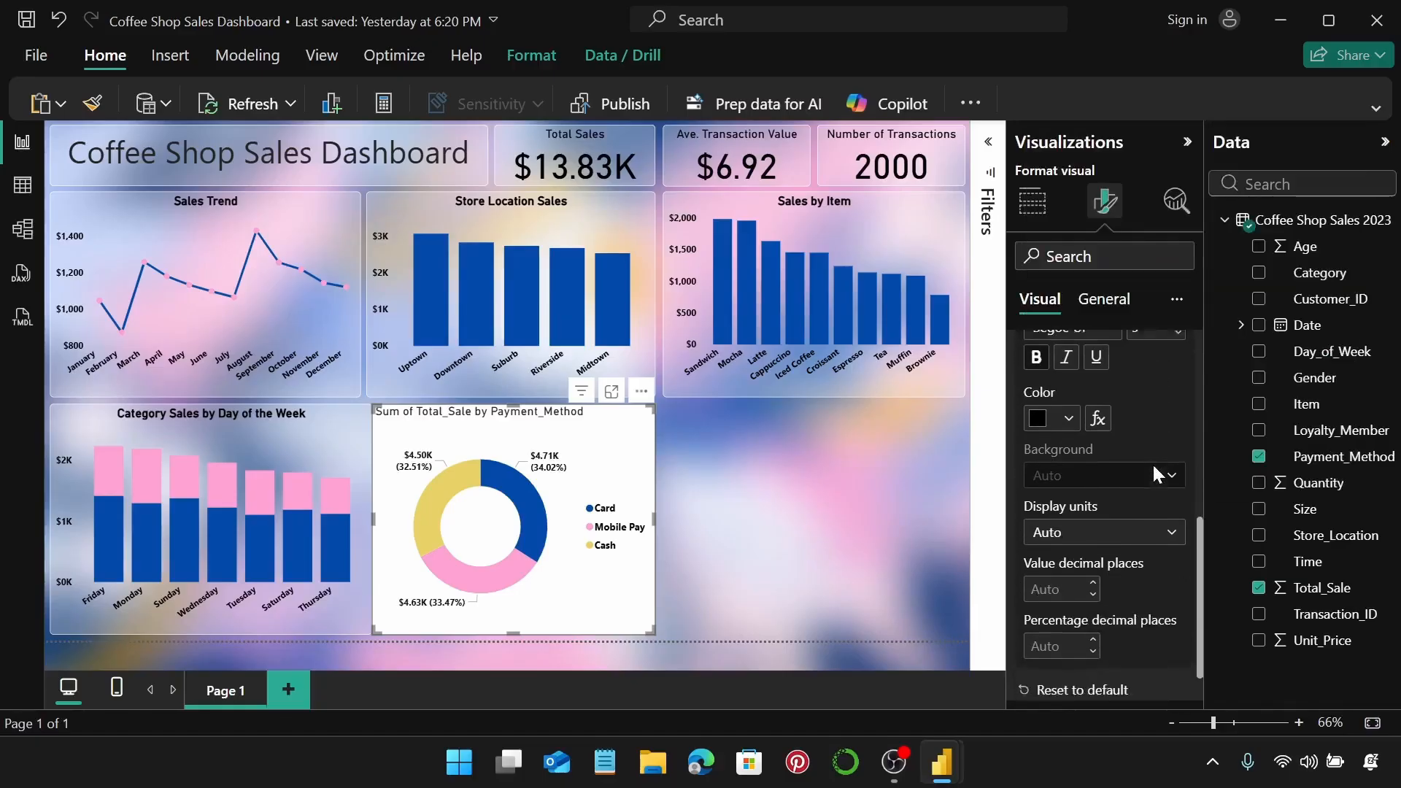
scroll(1153, 464, "up", 5)
left_click(1088, 445)
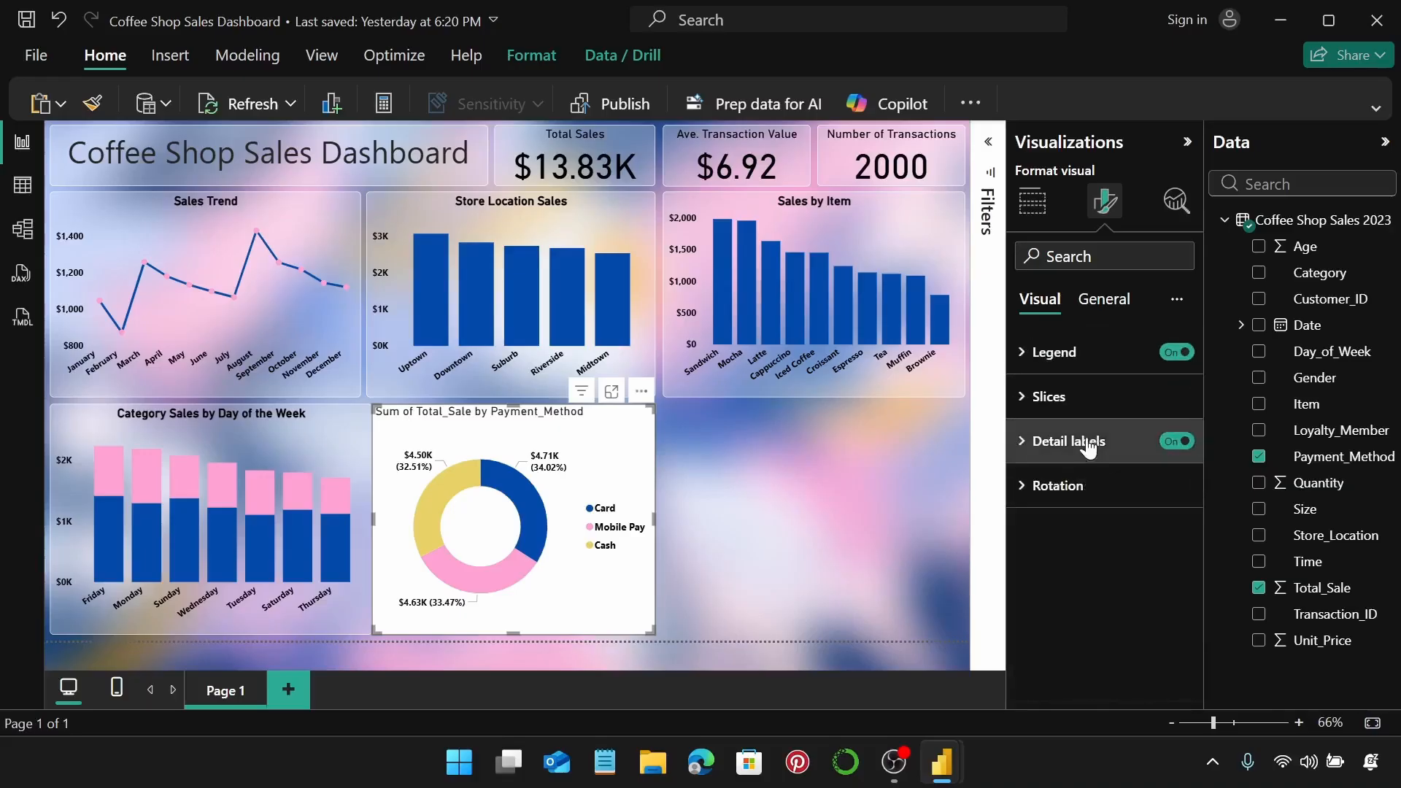
left_click(1118, 305)
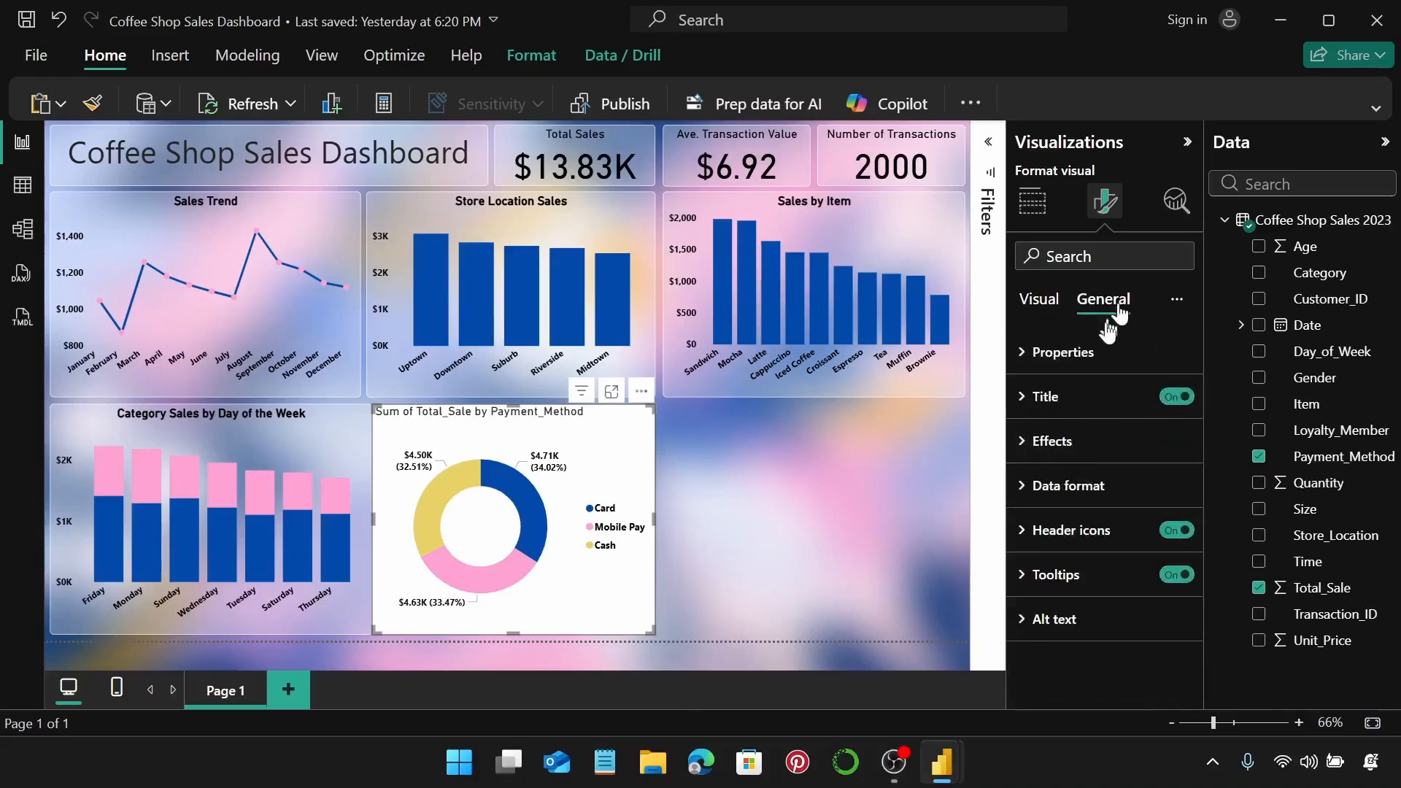
Set the donut visual's height to 320 and width to 425.
left_click(1107, 355)
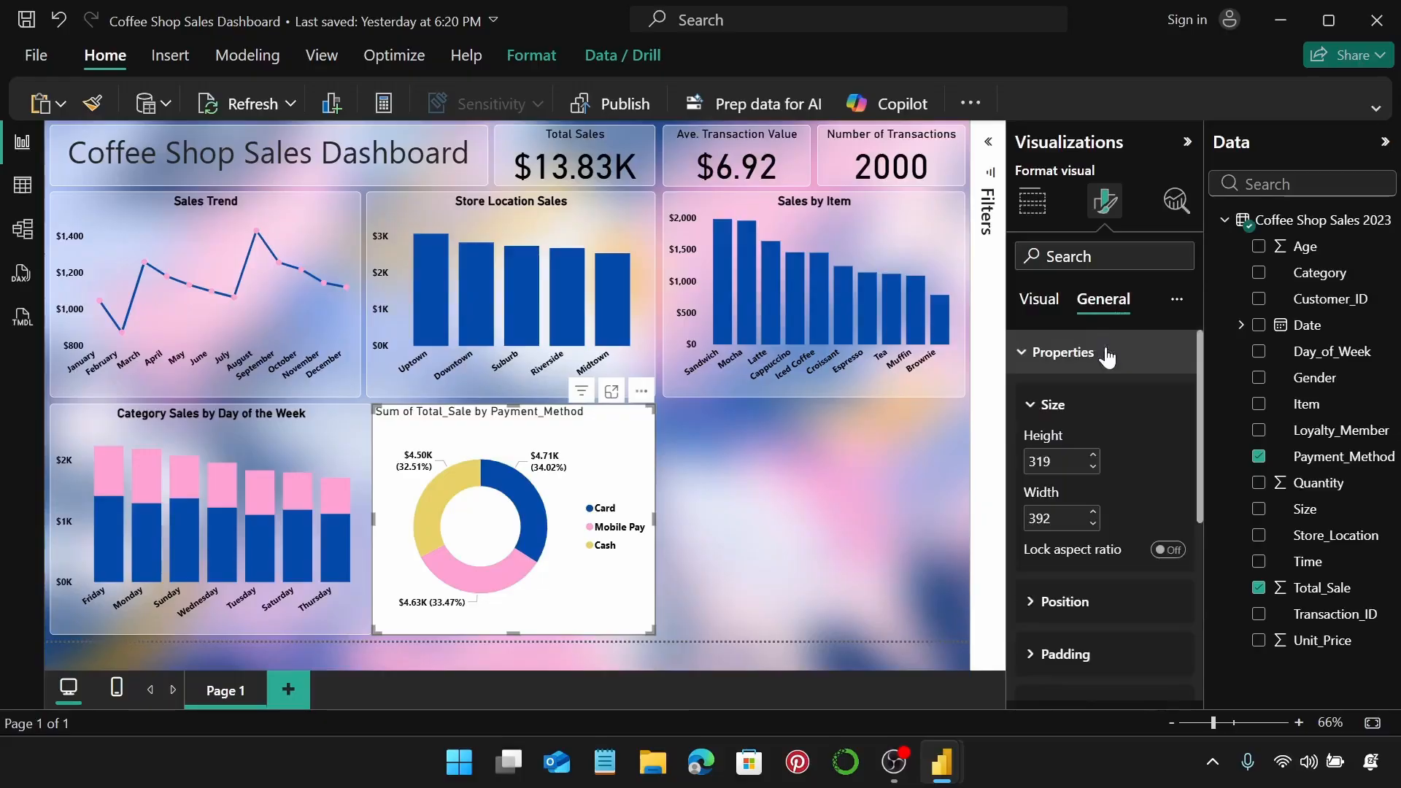
left_click(1093, 456)
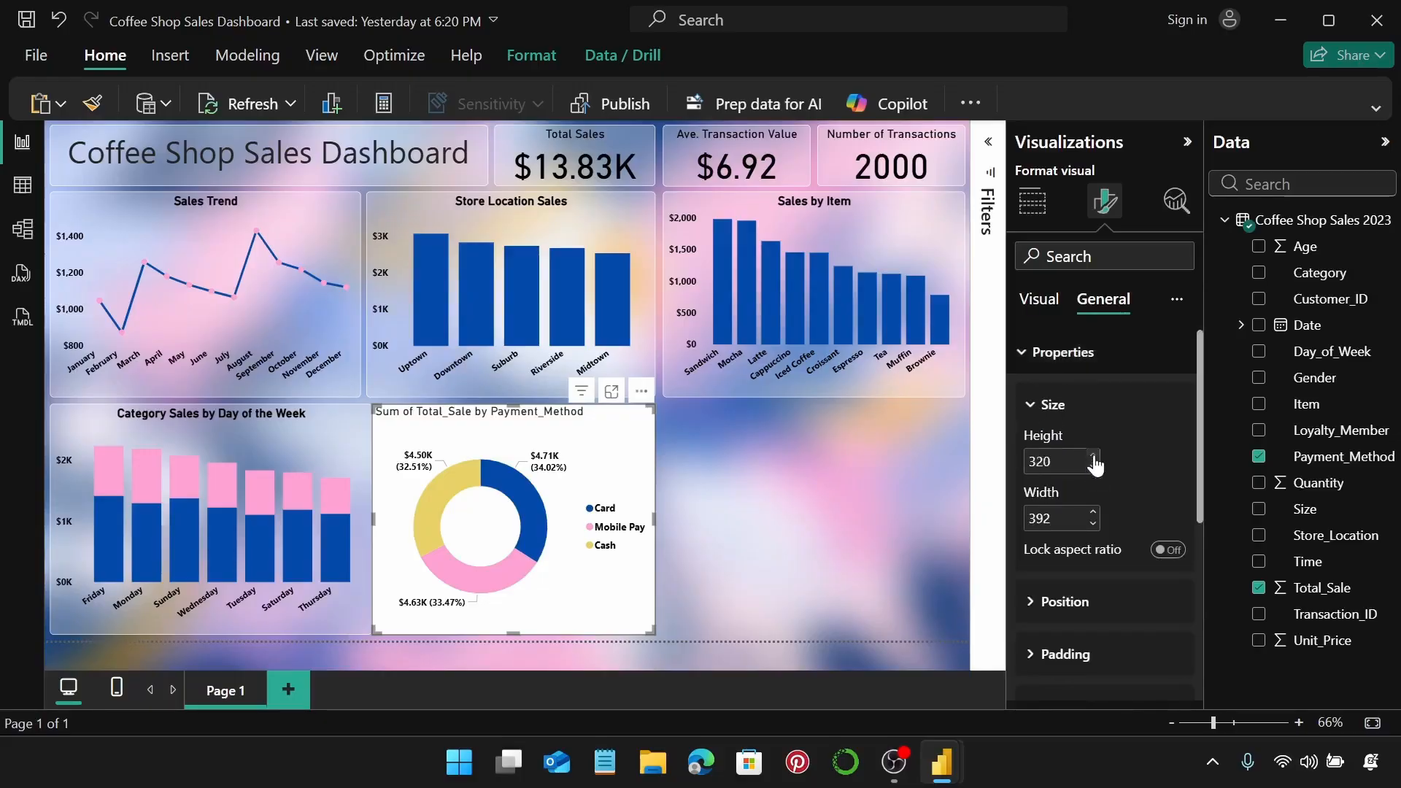
left_click_drag(638, 423, 644, 425)
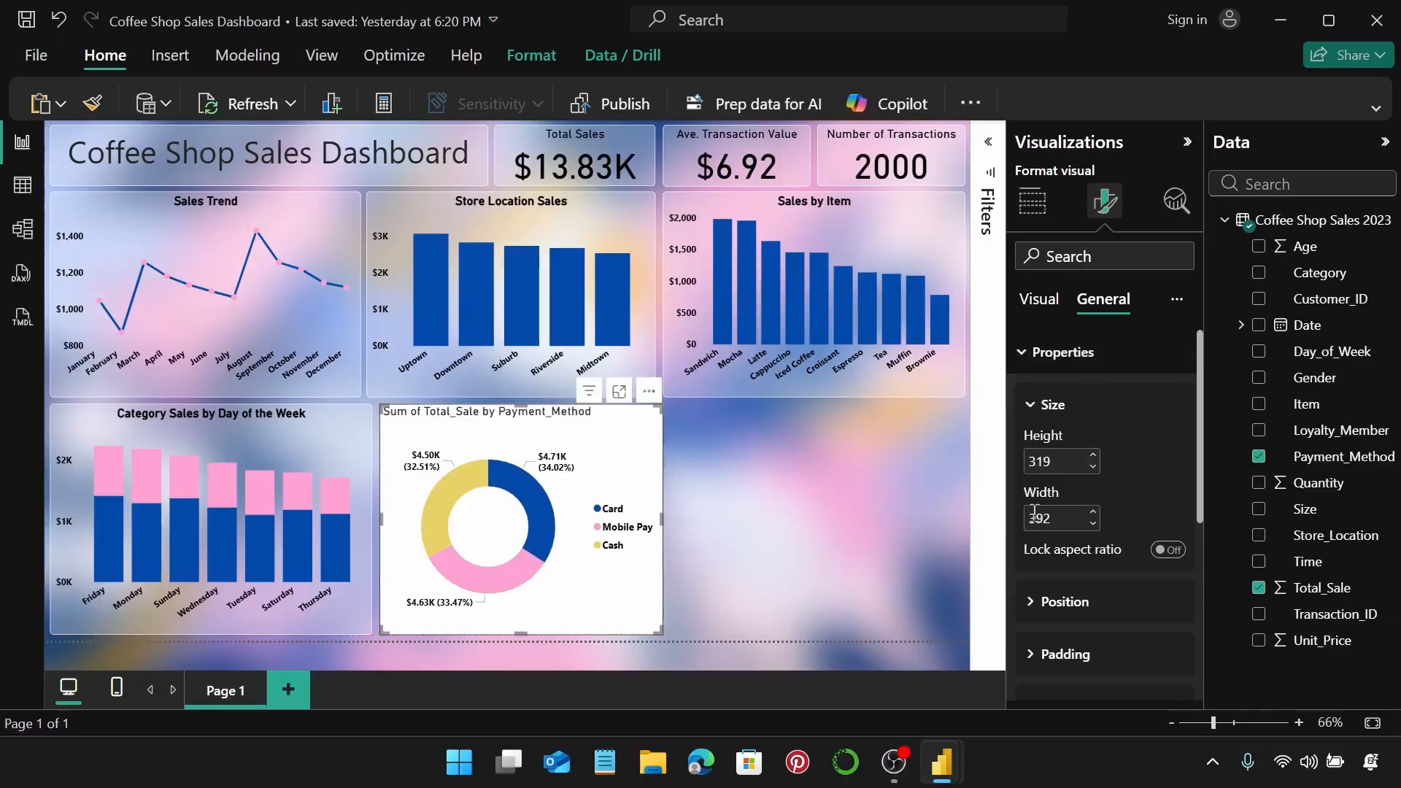
left_click(1093, 456)
left_click(1054, 518)
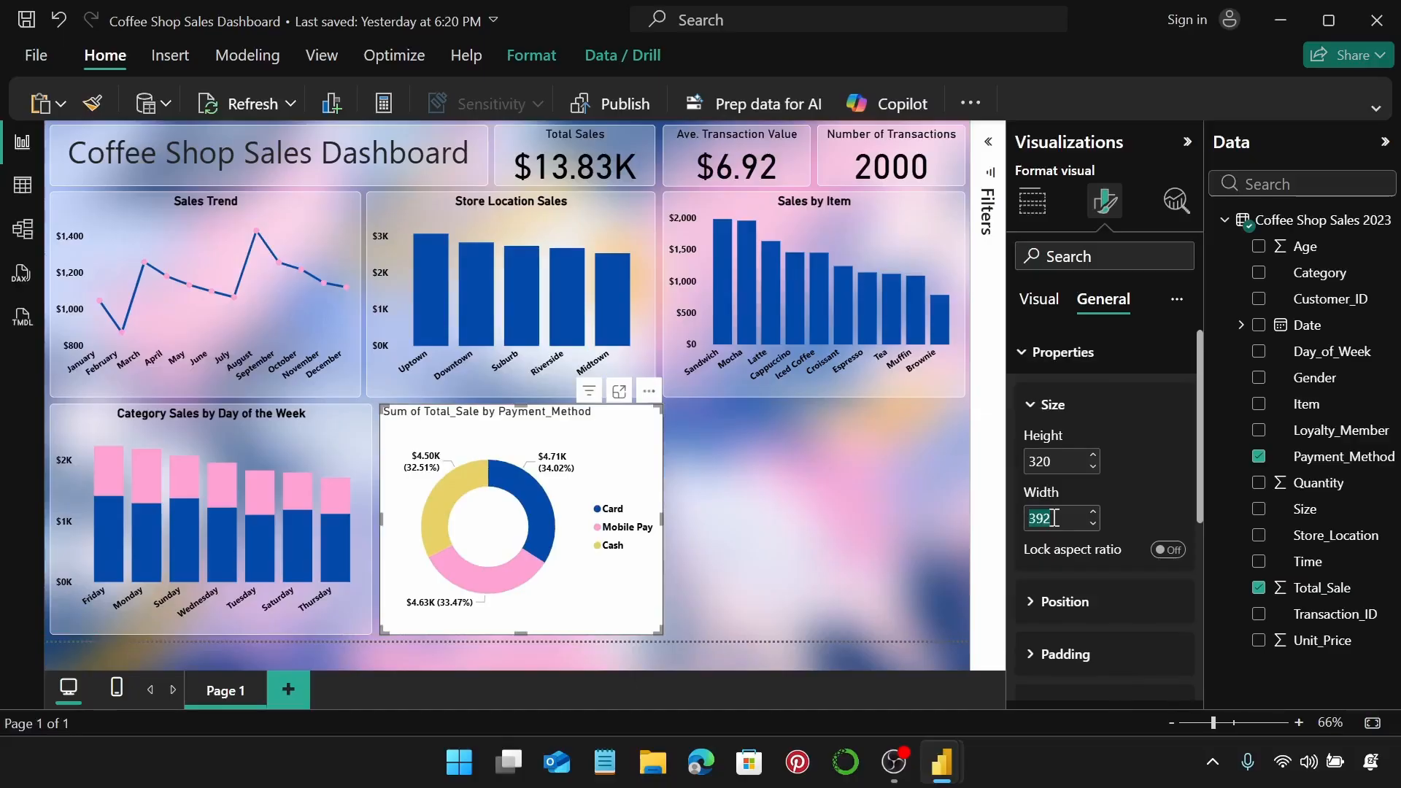
type("425")
key("Return")
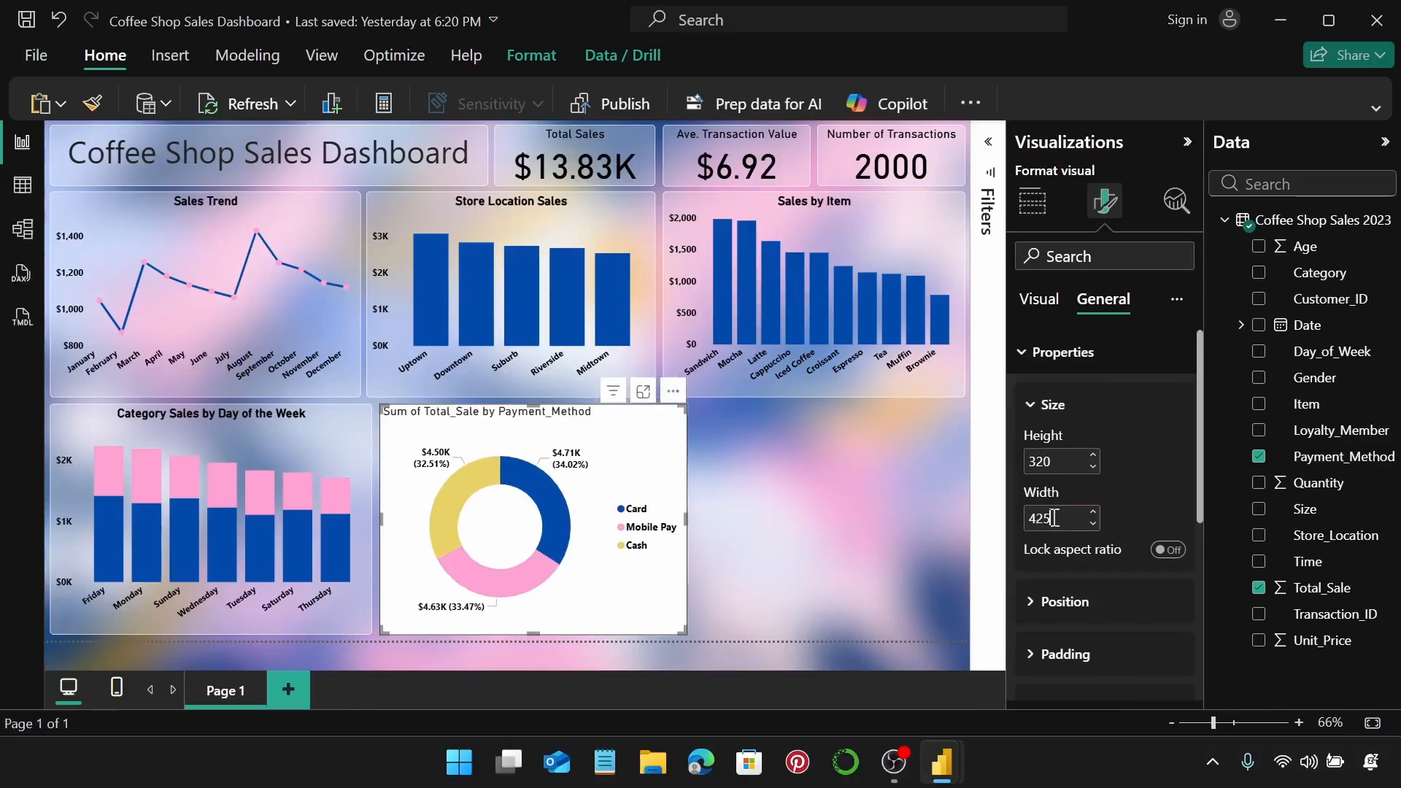
left_click(1043, 352)
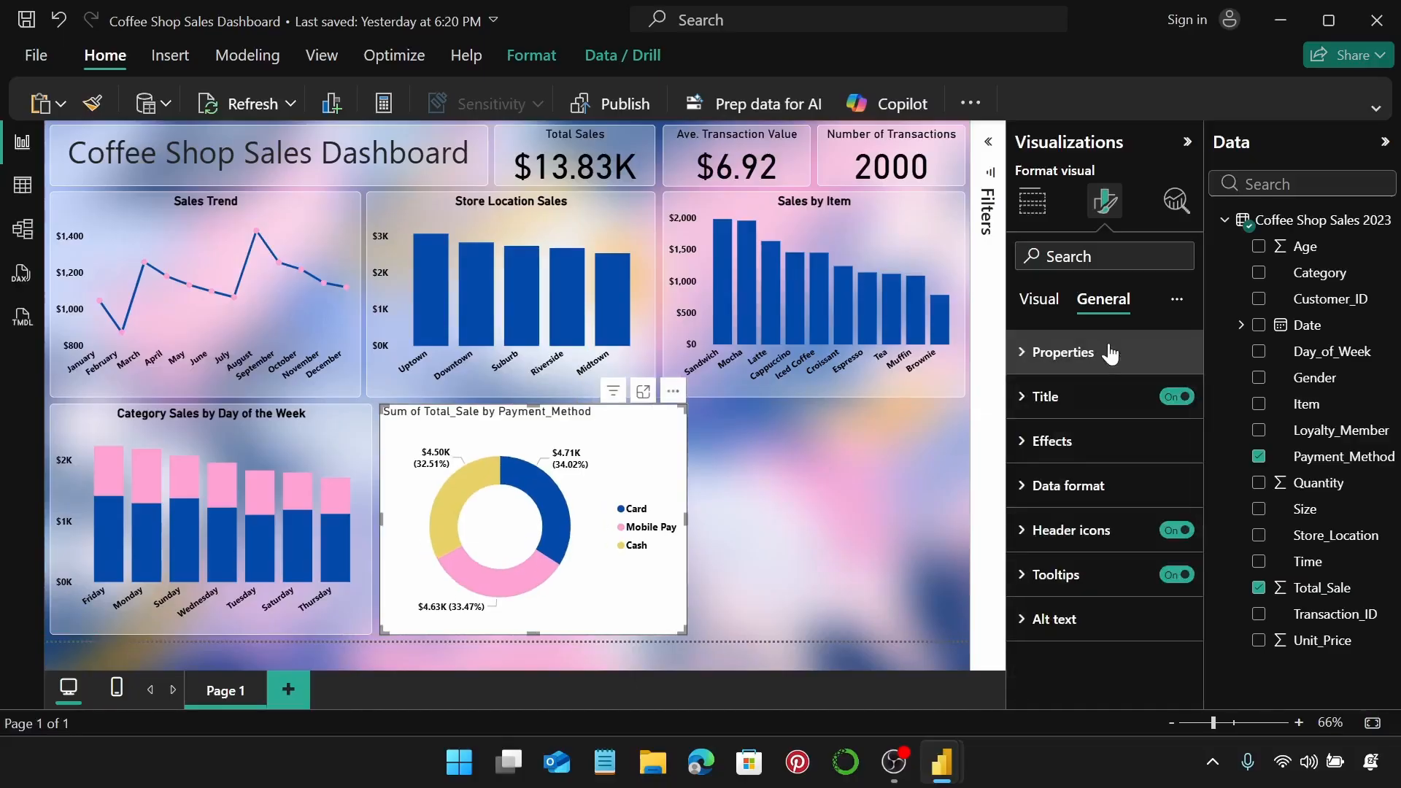
Replace the donut's title text with 'Payment Method Distribution'.
left_click(1088, 394)
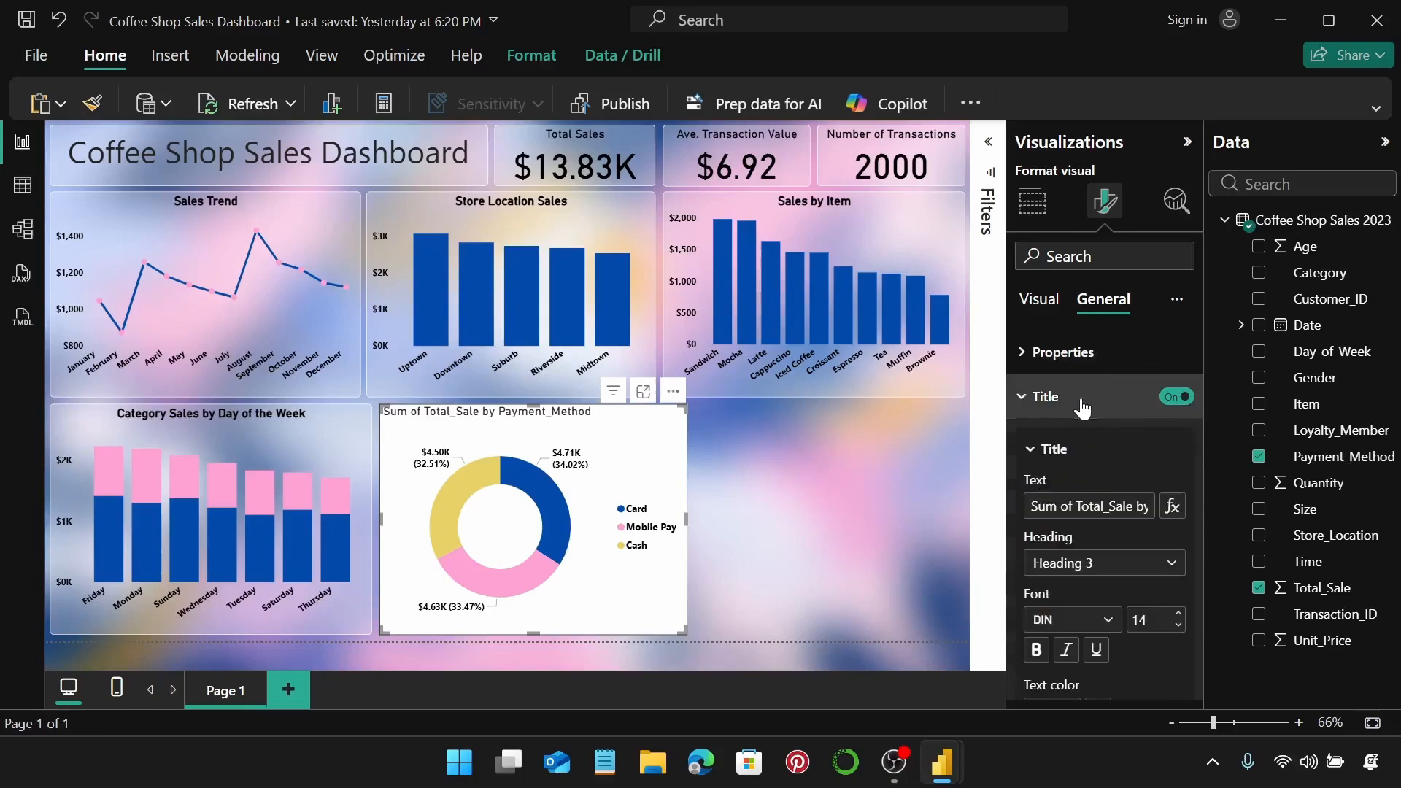
triple_click(1086, 501)
type("Payment")
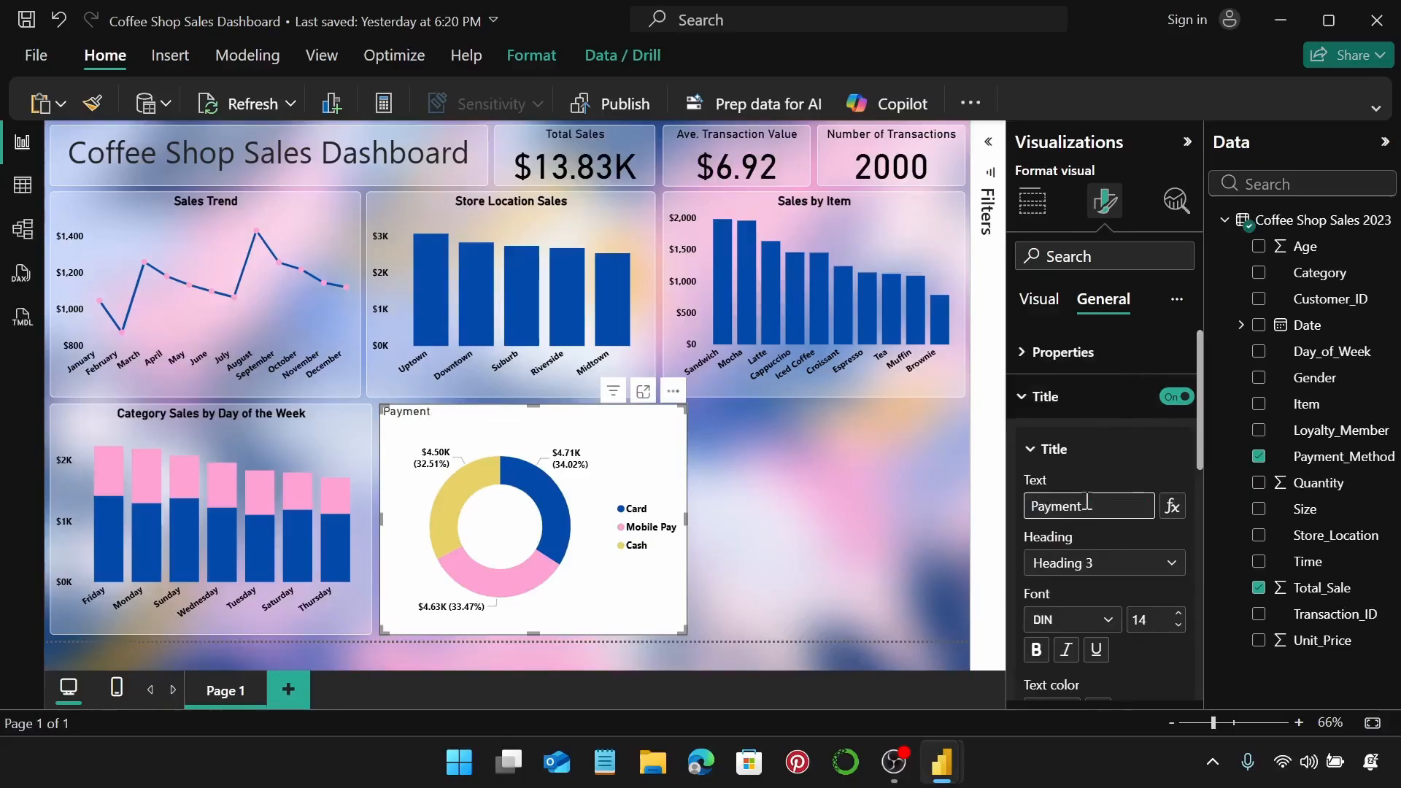
type(" Method Distr")
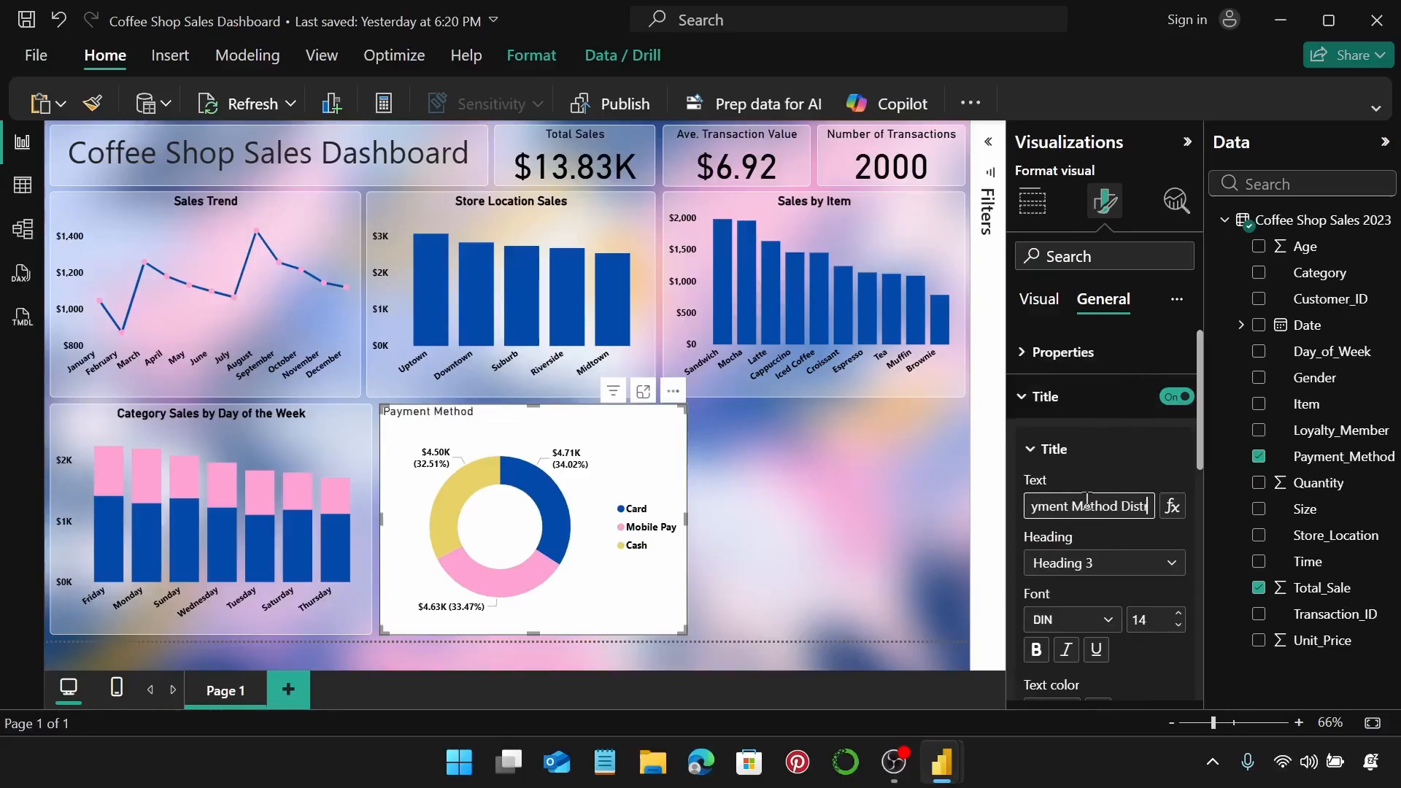
type("ibutiomn")
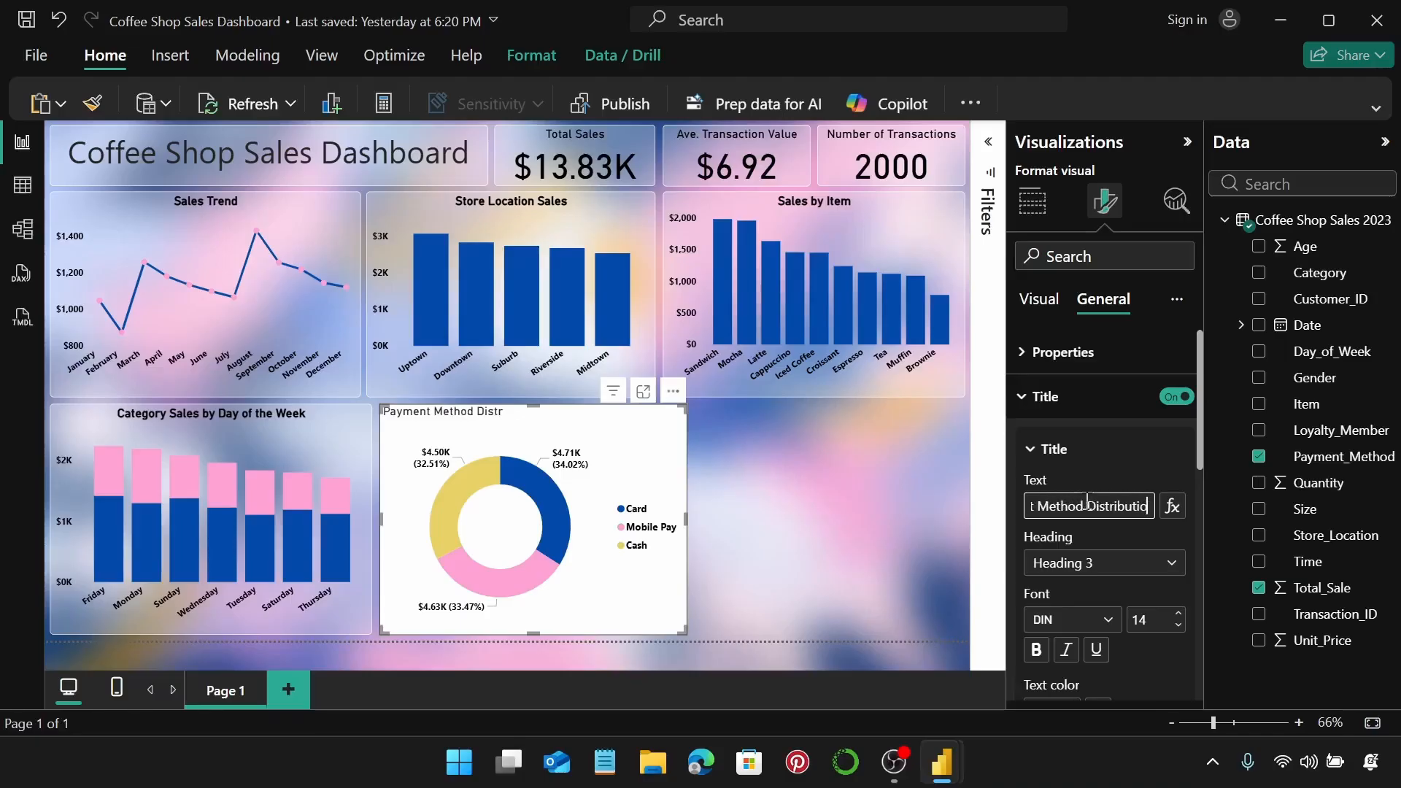
key("BackSpace")
key("BackSpace")
type("n")
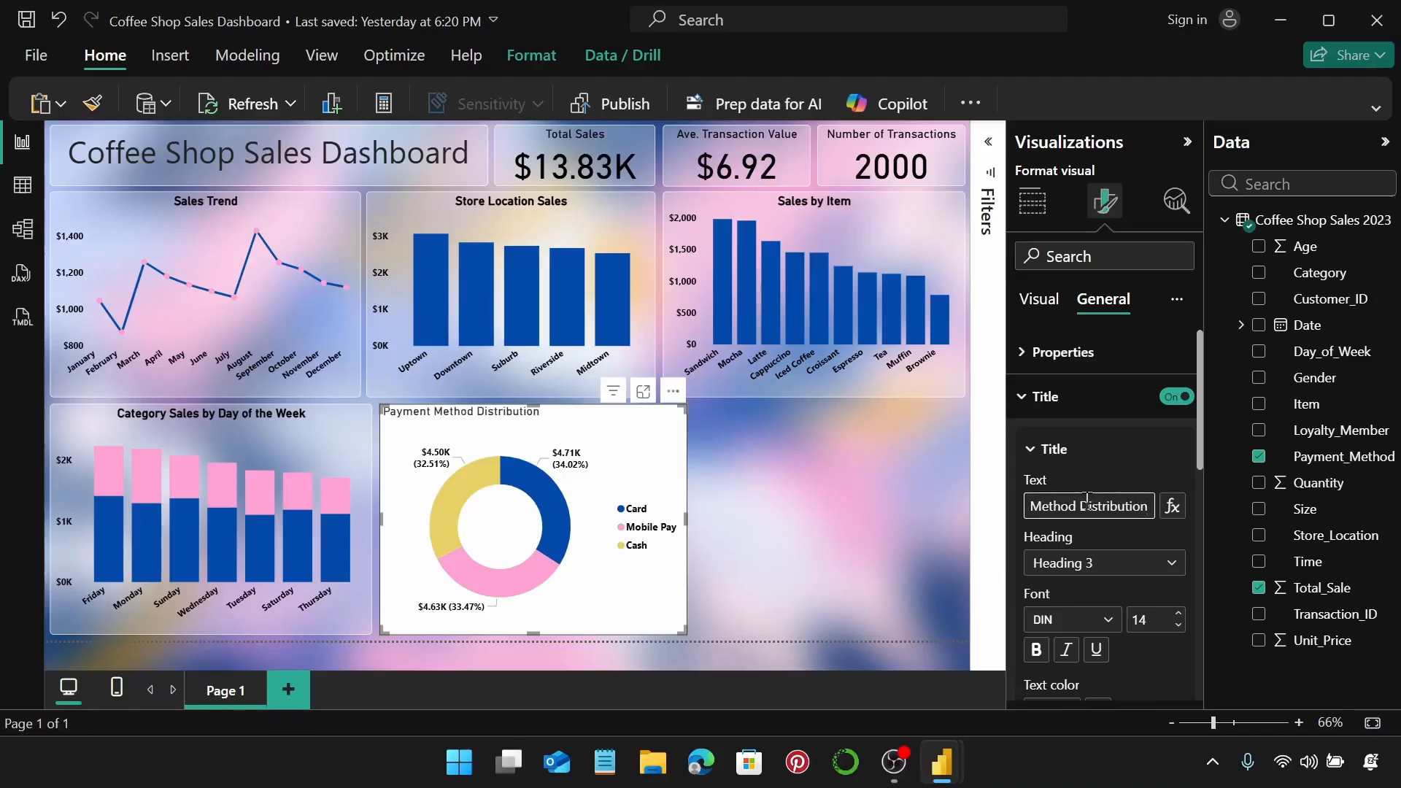
Make the title text black and centre it above the chart.
scroll(1142, 545, "down", 2)
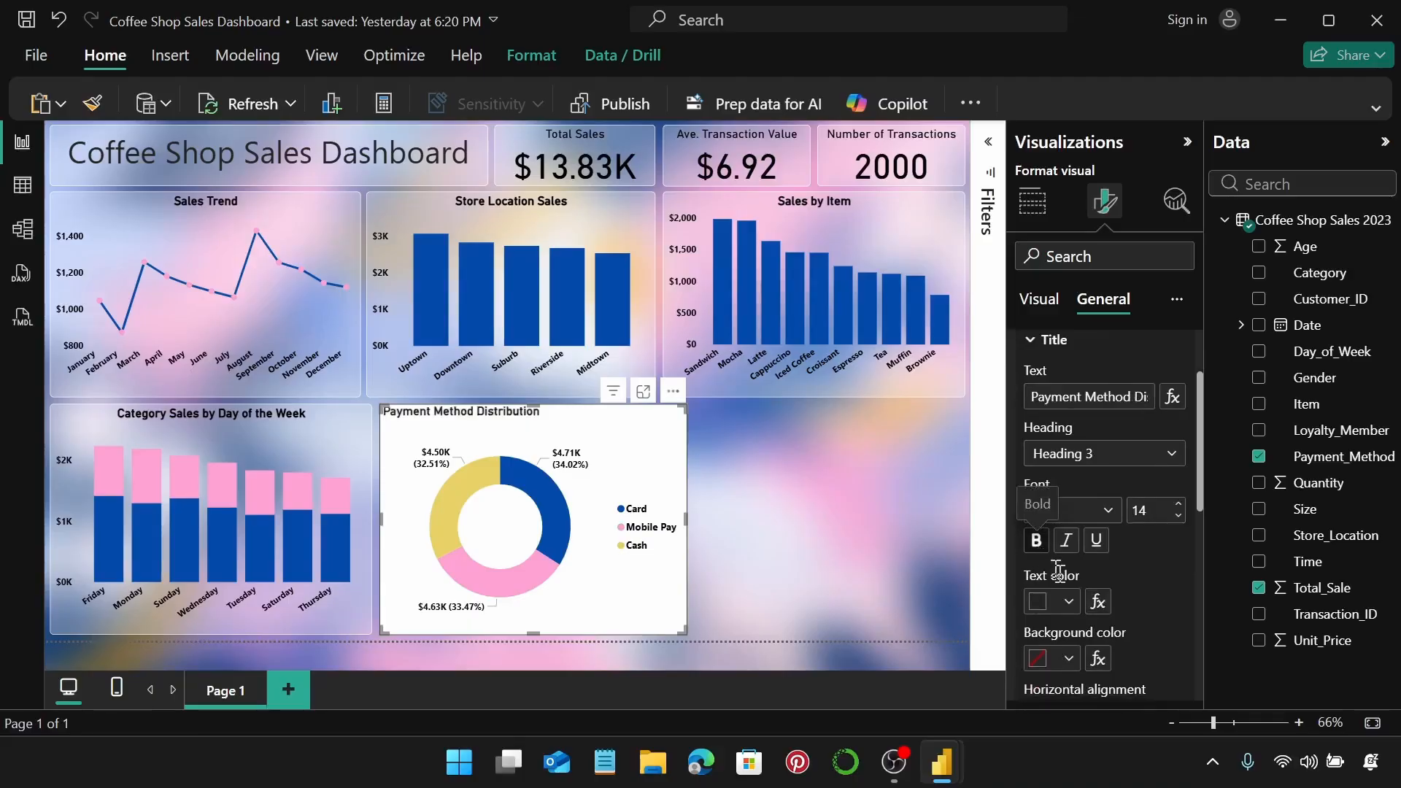
left_click(1068, 599)
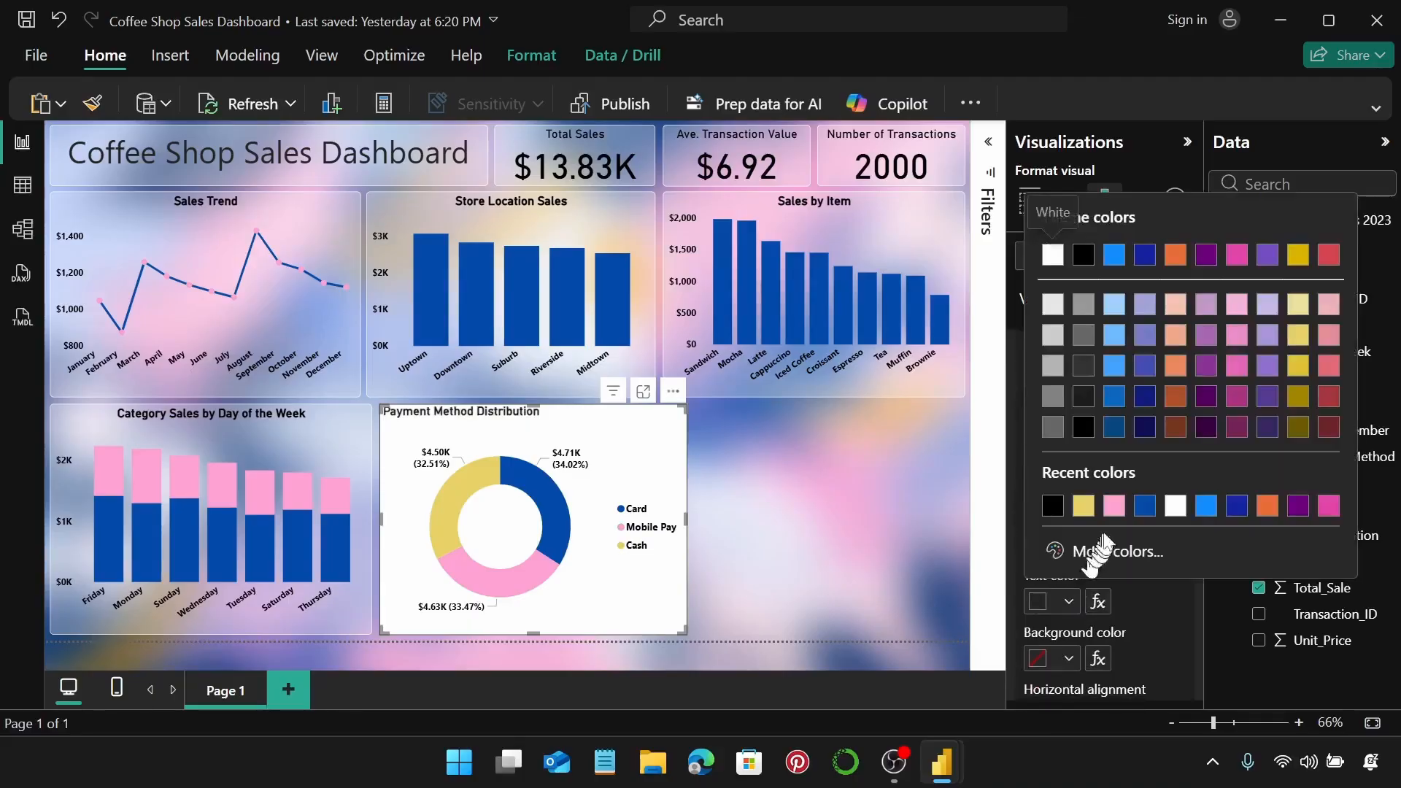
left_click(1053, 504)
scroll(1092, 581, "down", 1)
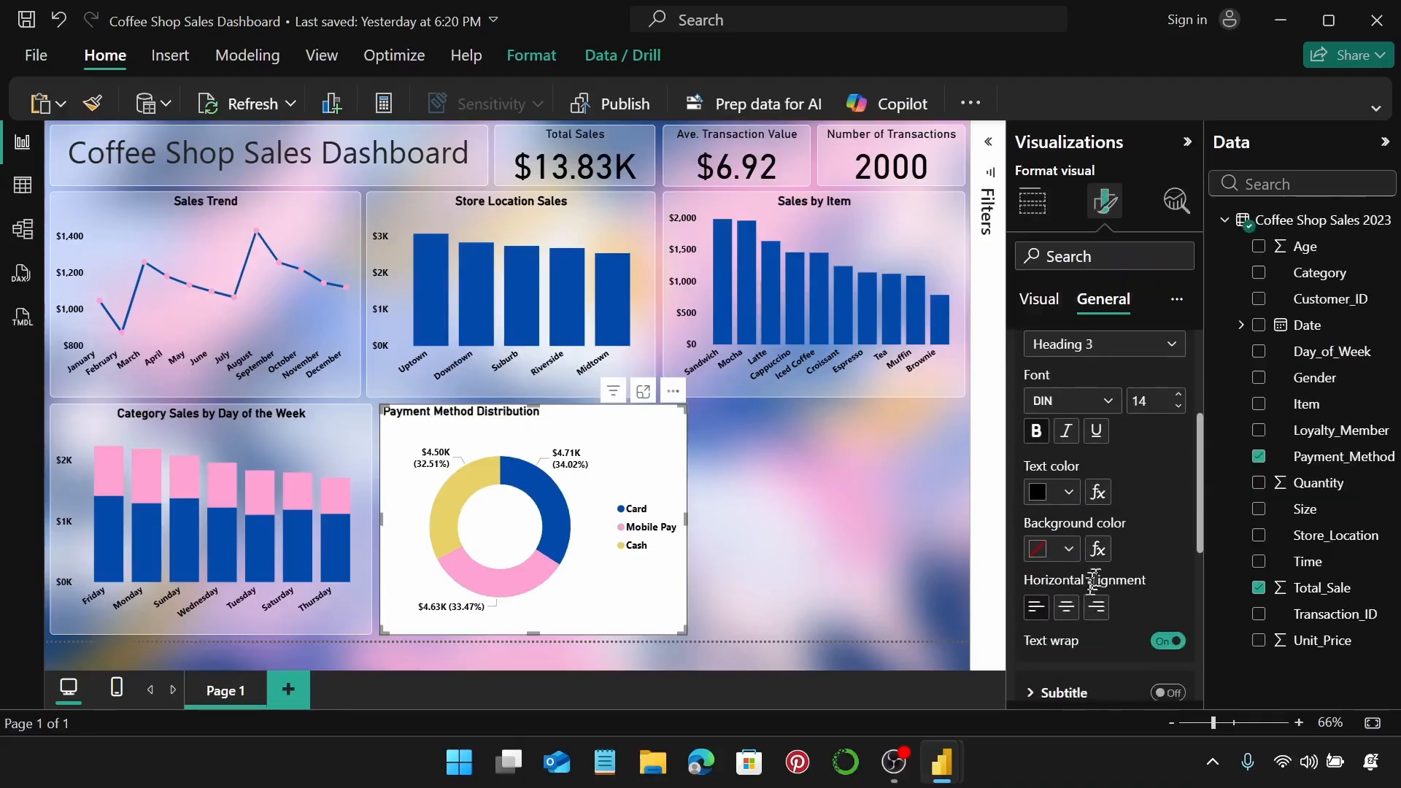
left_click(1065, 607)
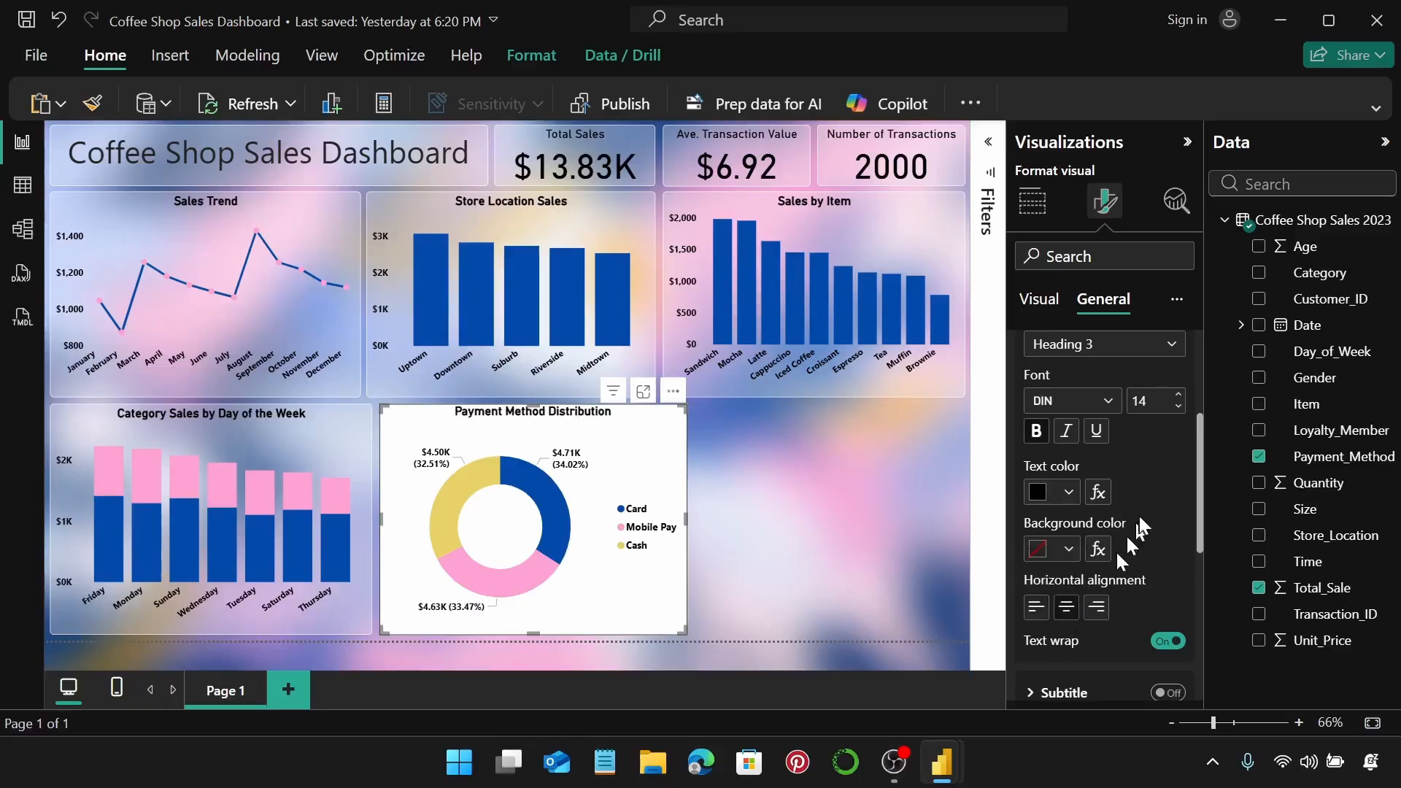
scroll(1142, 524, "up", 3)
left_click(1062, 398)
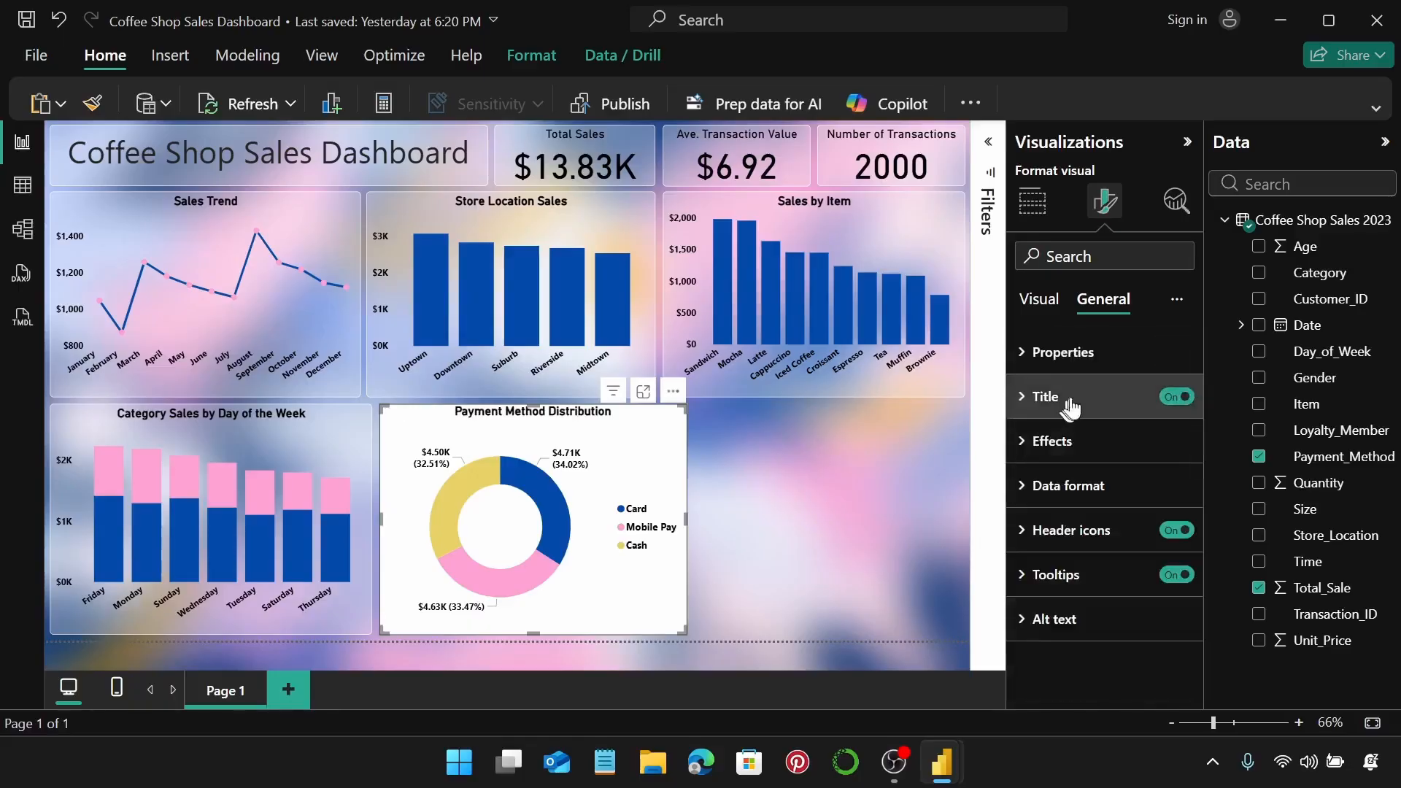
Set the donut visual's background transparency to 70.
left_click(1093, 444)
scroll(1095, 449, "down", 2)
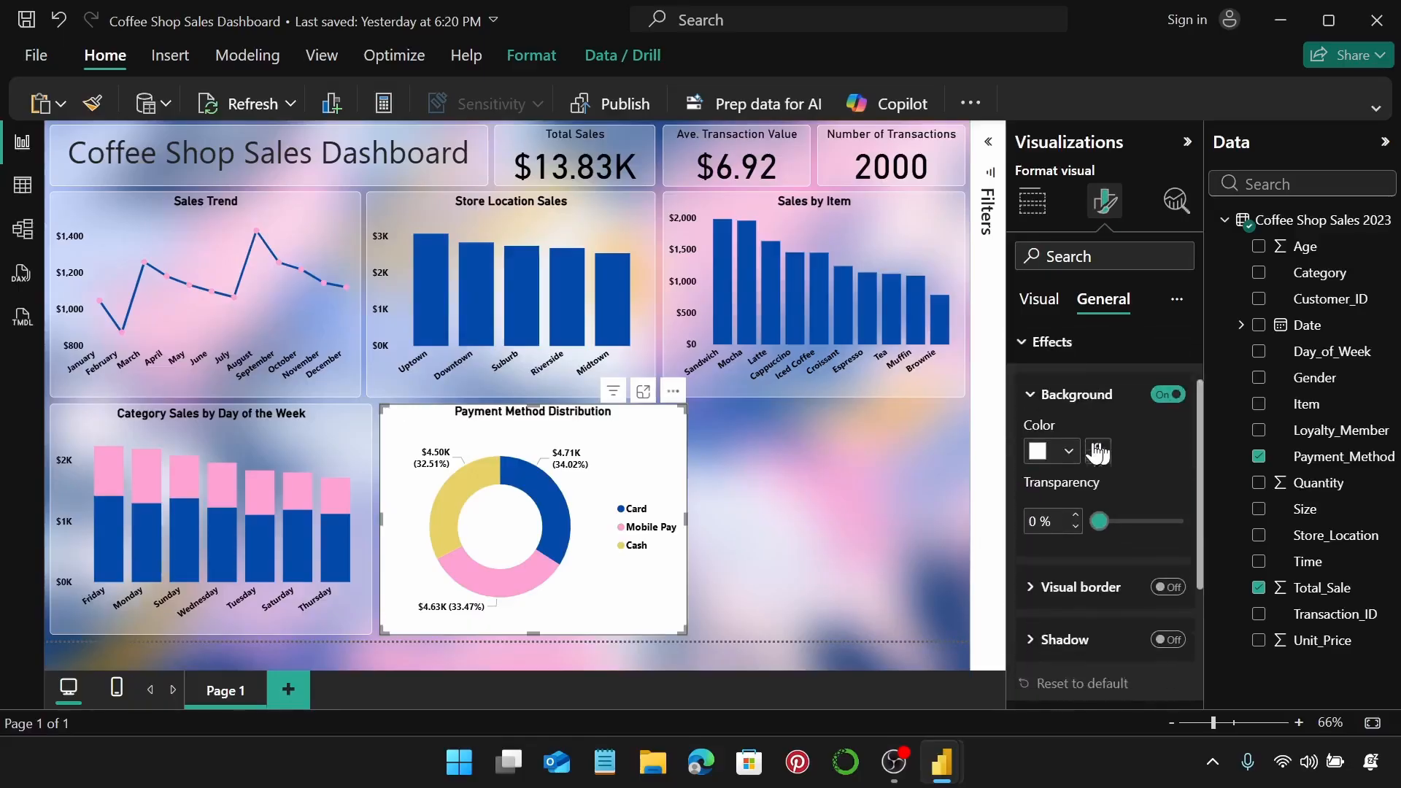
double_click(1042, 517)
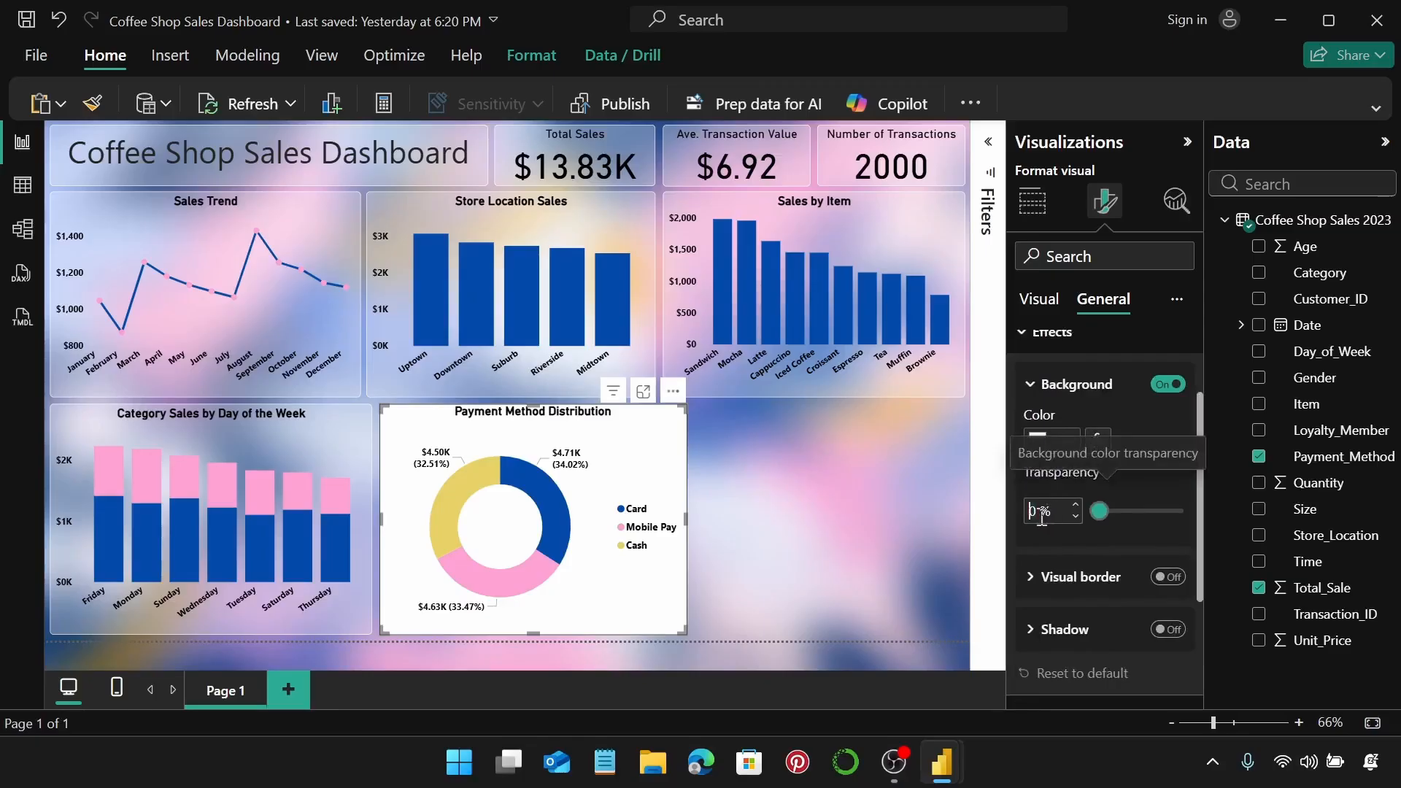
type("70")
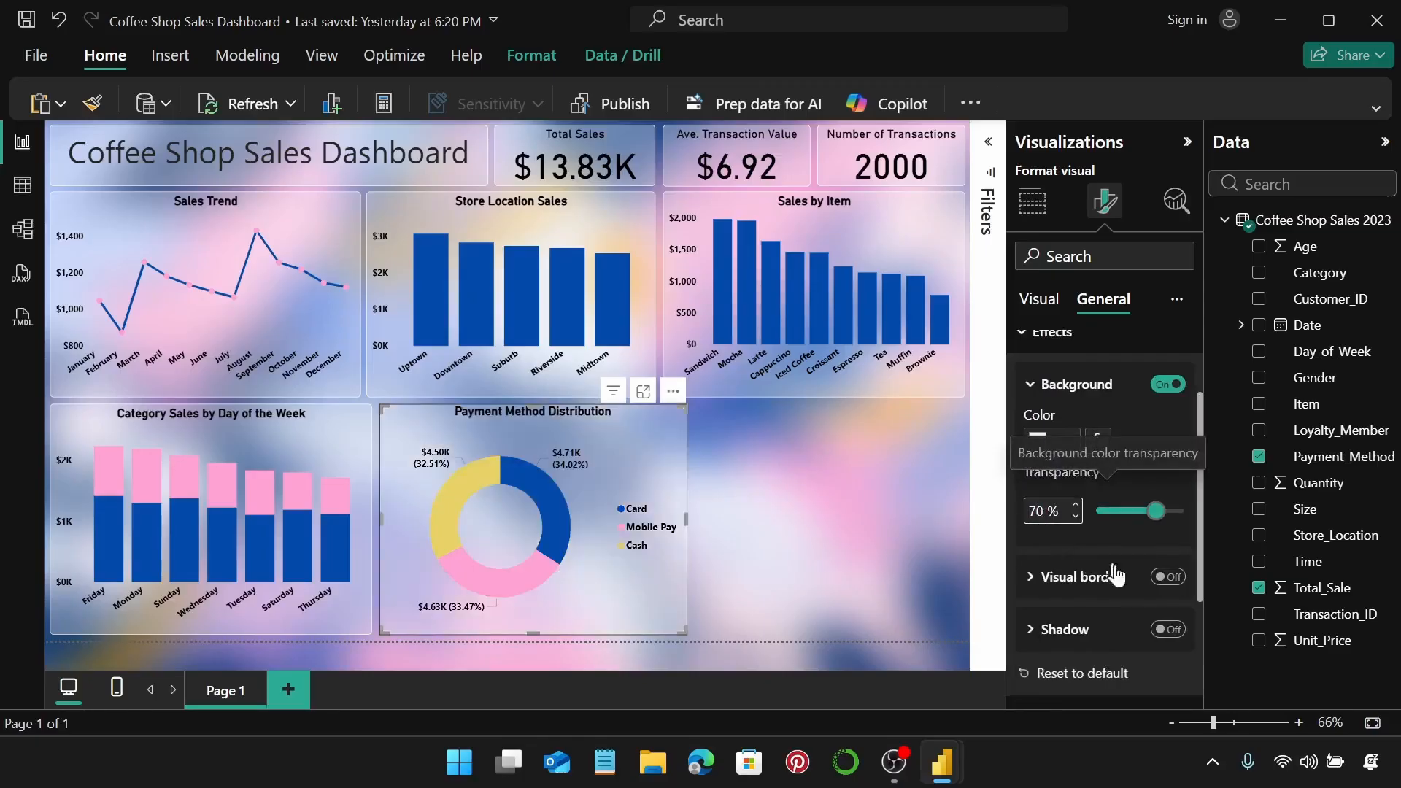
Turn on a white visual border with 5 px rounded corners.
left_click(1168, 576)
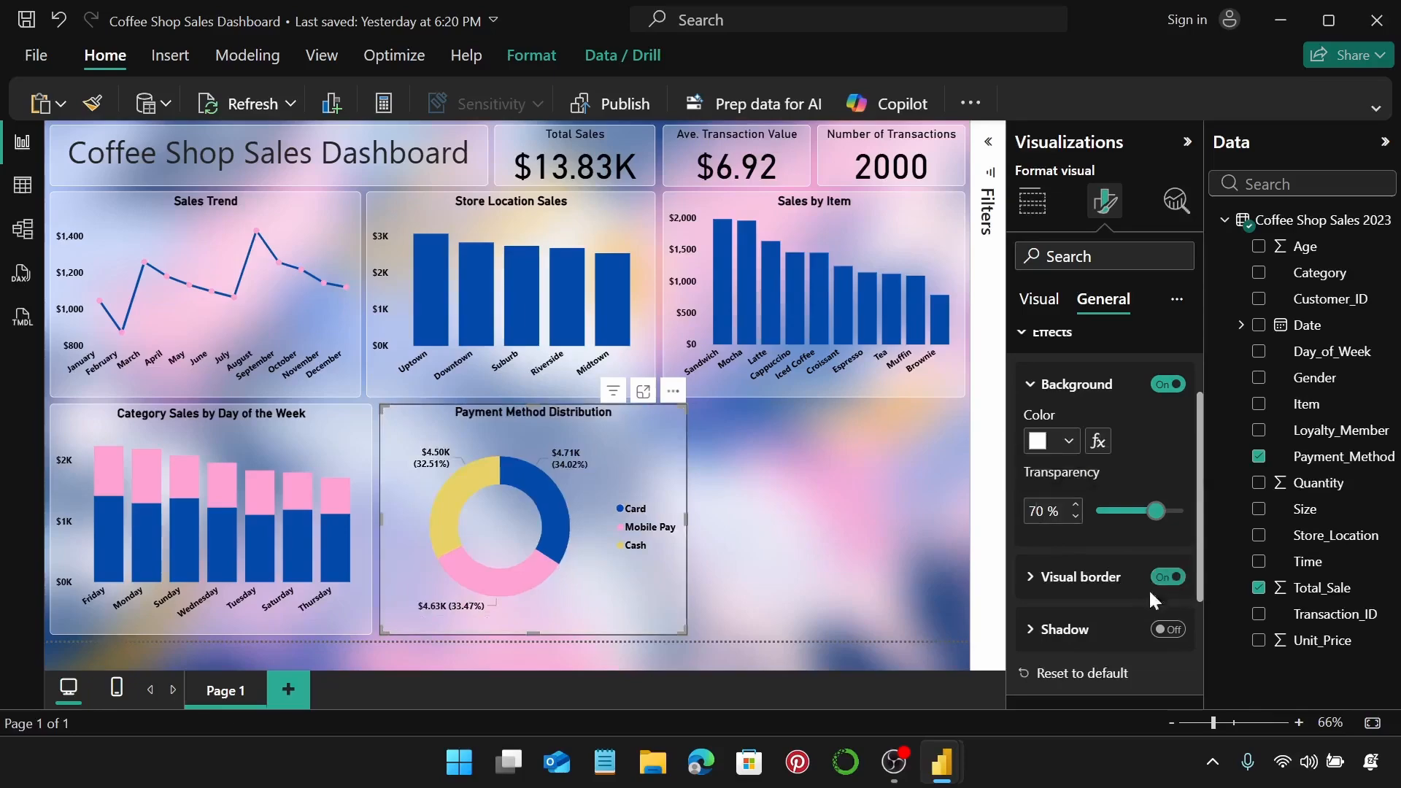
left_click(1101, 584)
scroll(1101, 597, "down", 2)
left_click(1067, 523)
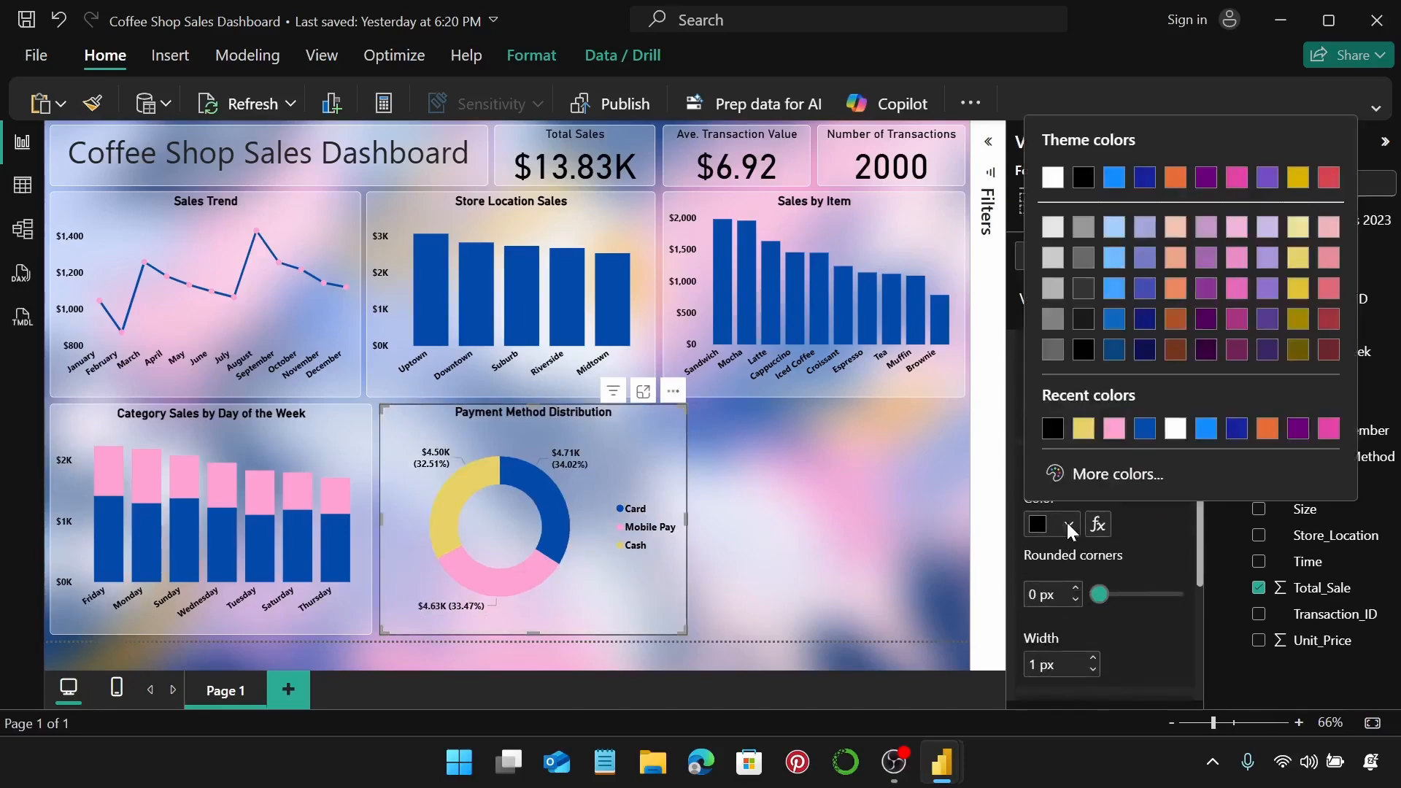
left_click(1175, 428)
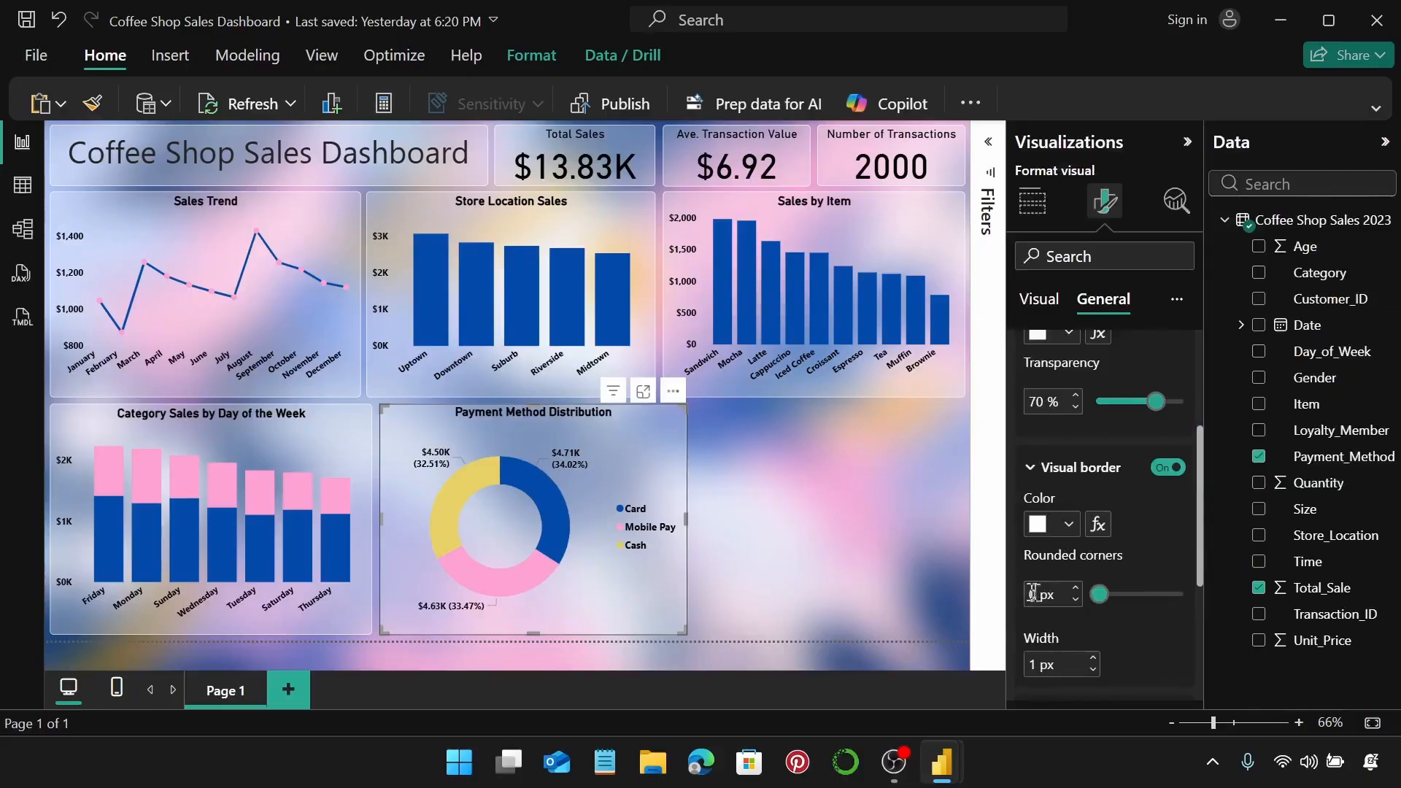
left_click(1075, 589)
left_click(1075, 589)
left_click(1075, 589)
left_click(1075, 589)
left_click(1075, 589)
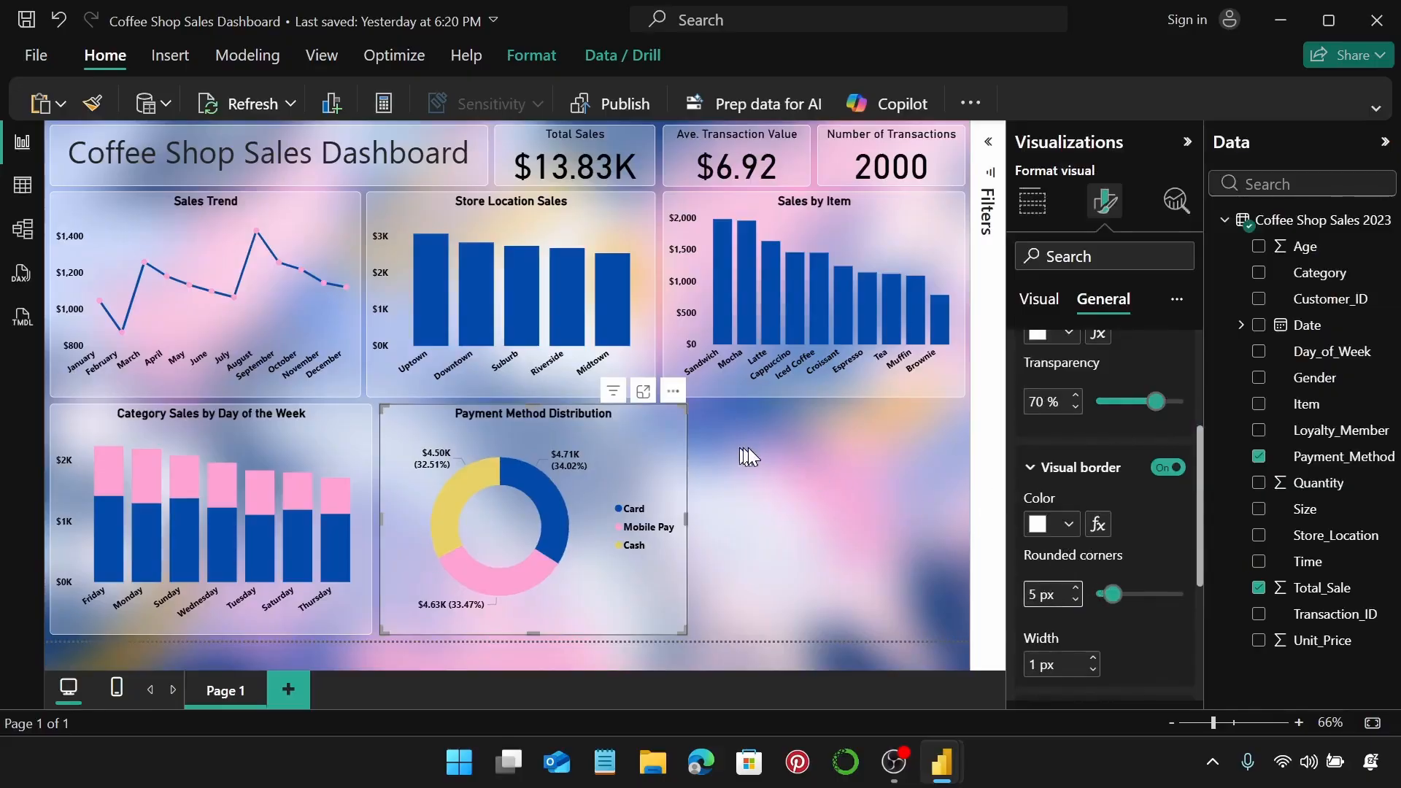
Nudge the donut chart slightly right, then switch to Table view of the sales data.
left_click(711, 456)
left_click(661, 444)
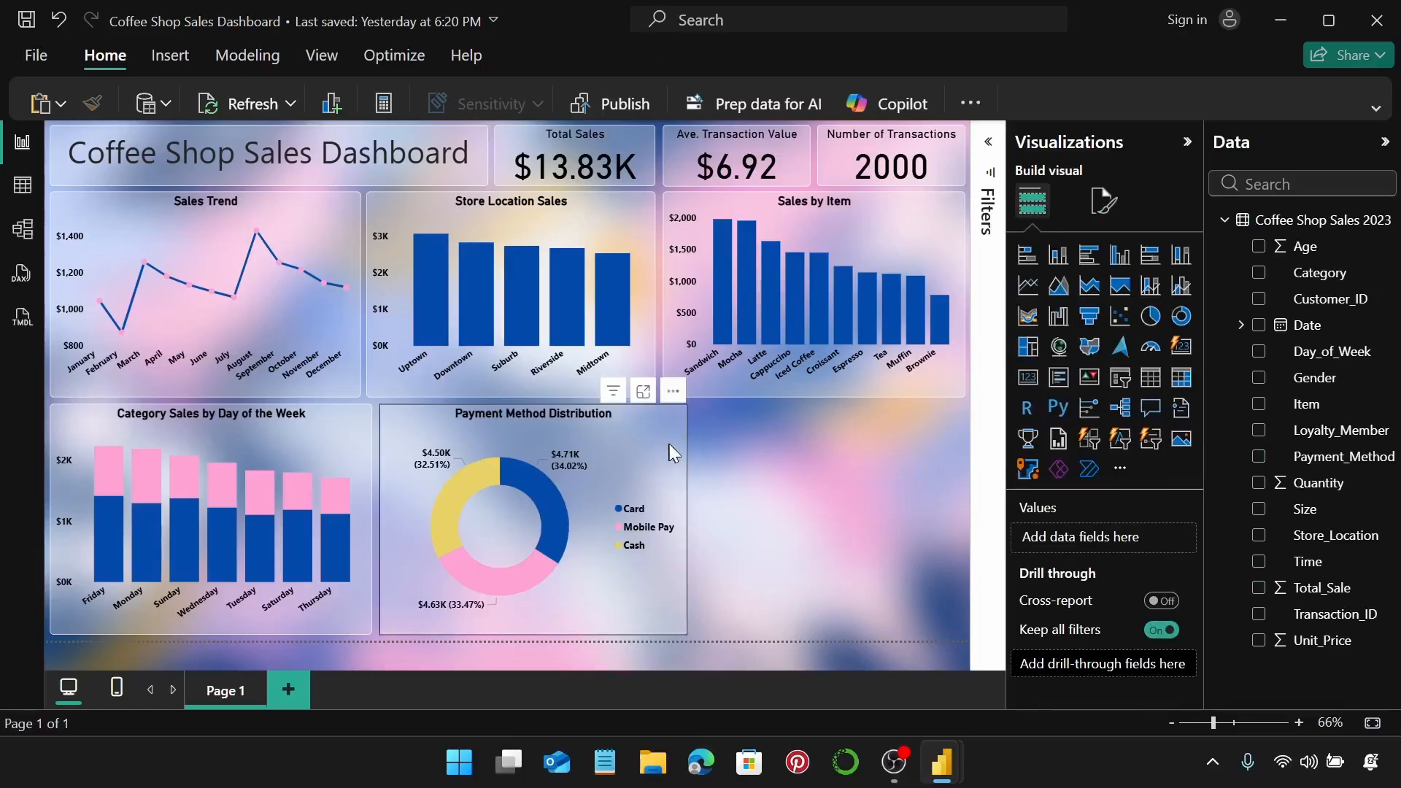
left_click_drag(661, 444, 659, 444)
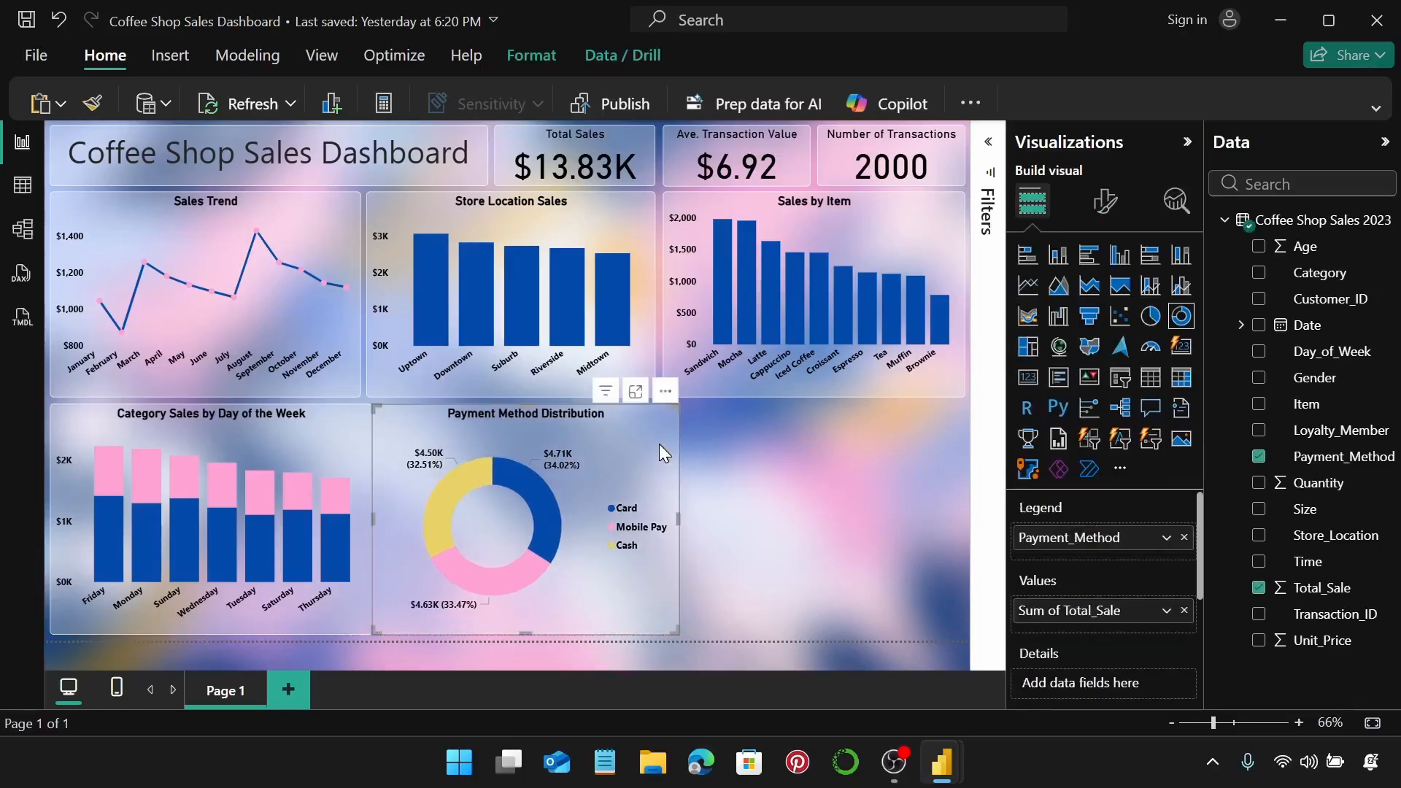
key("Right")
key("Right")
key("Right")
key("Right")
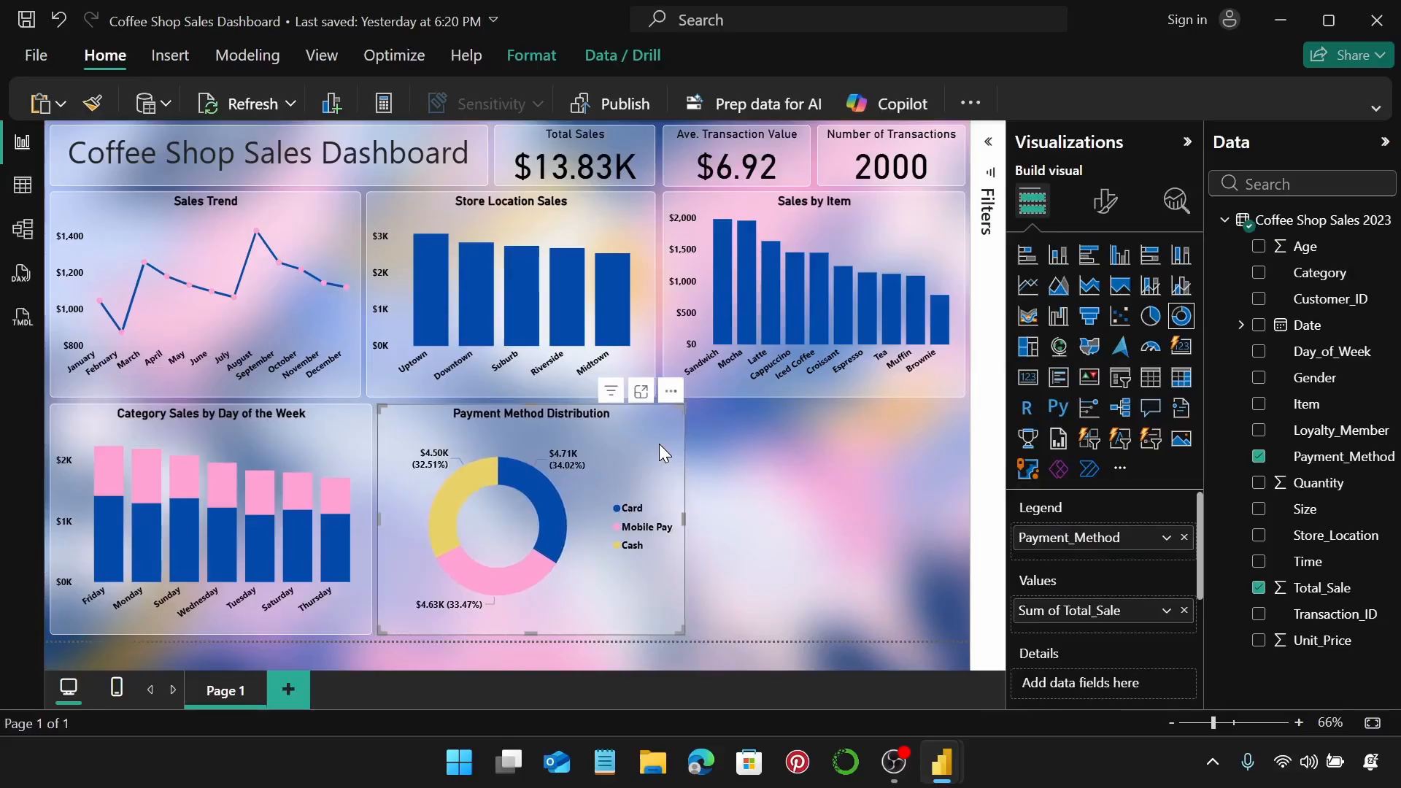
left_click(732, 462)
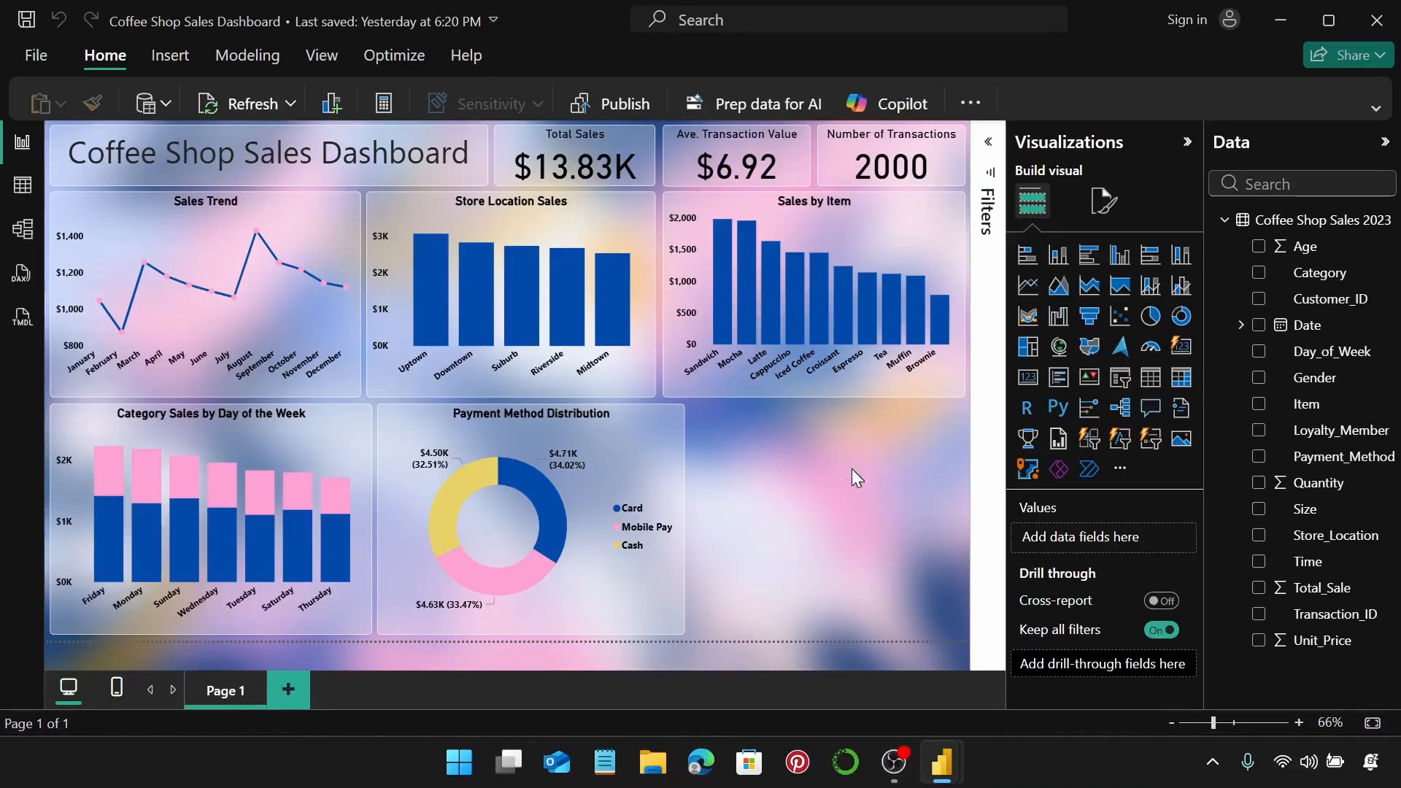
left_click(22, 185)
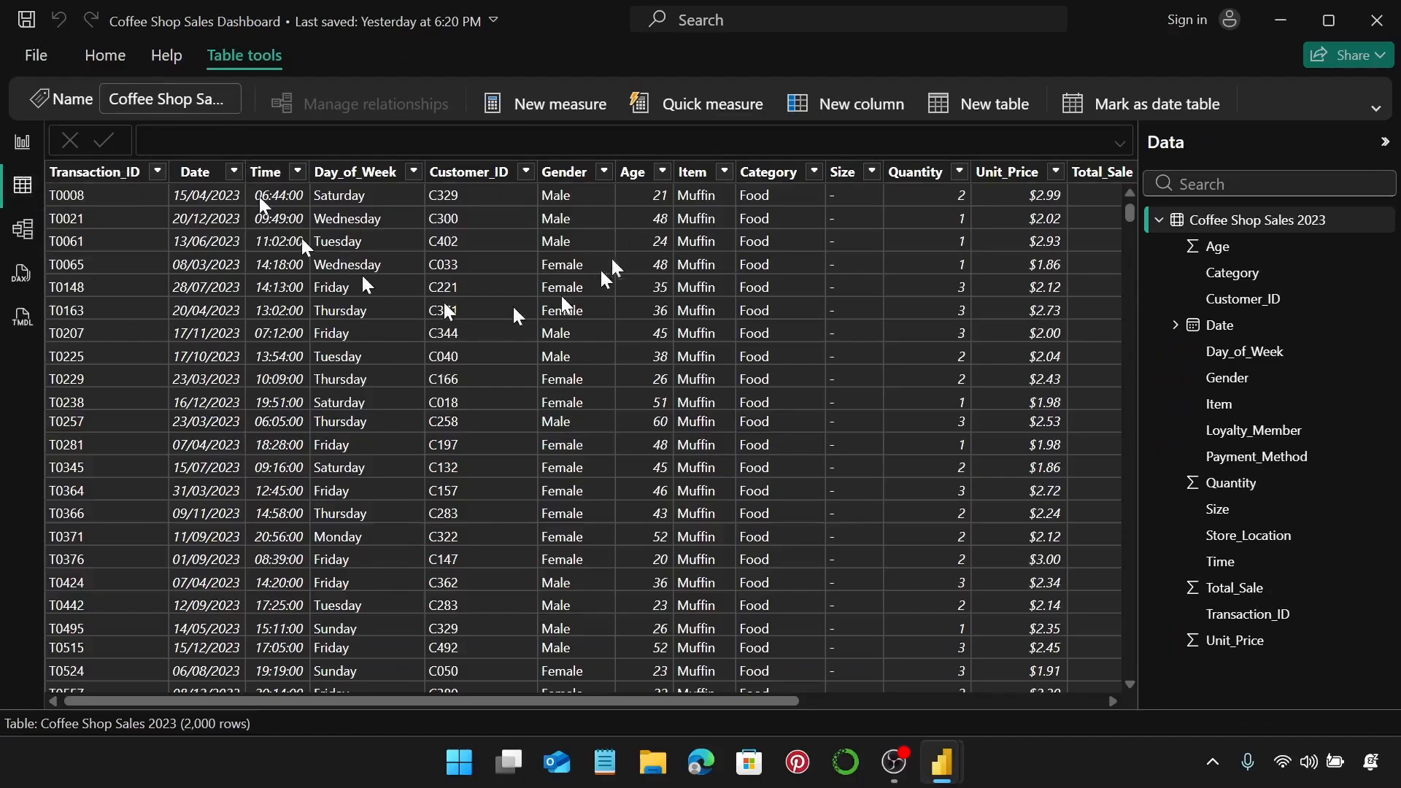
Add a new calculated column to the sales table named Age_Group.
left_click(818, 108)
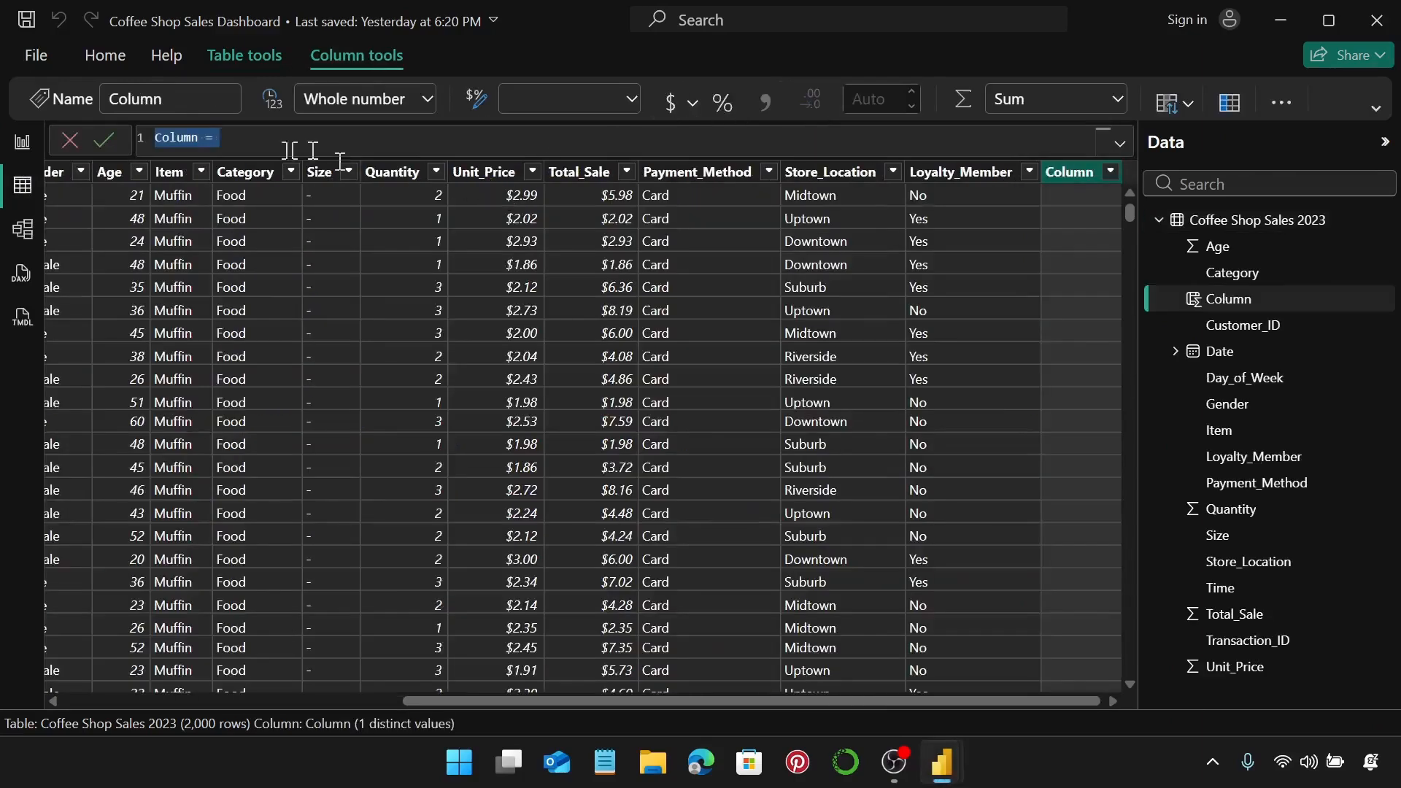
left_click(195, 137)
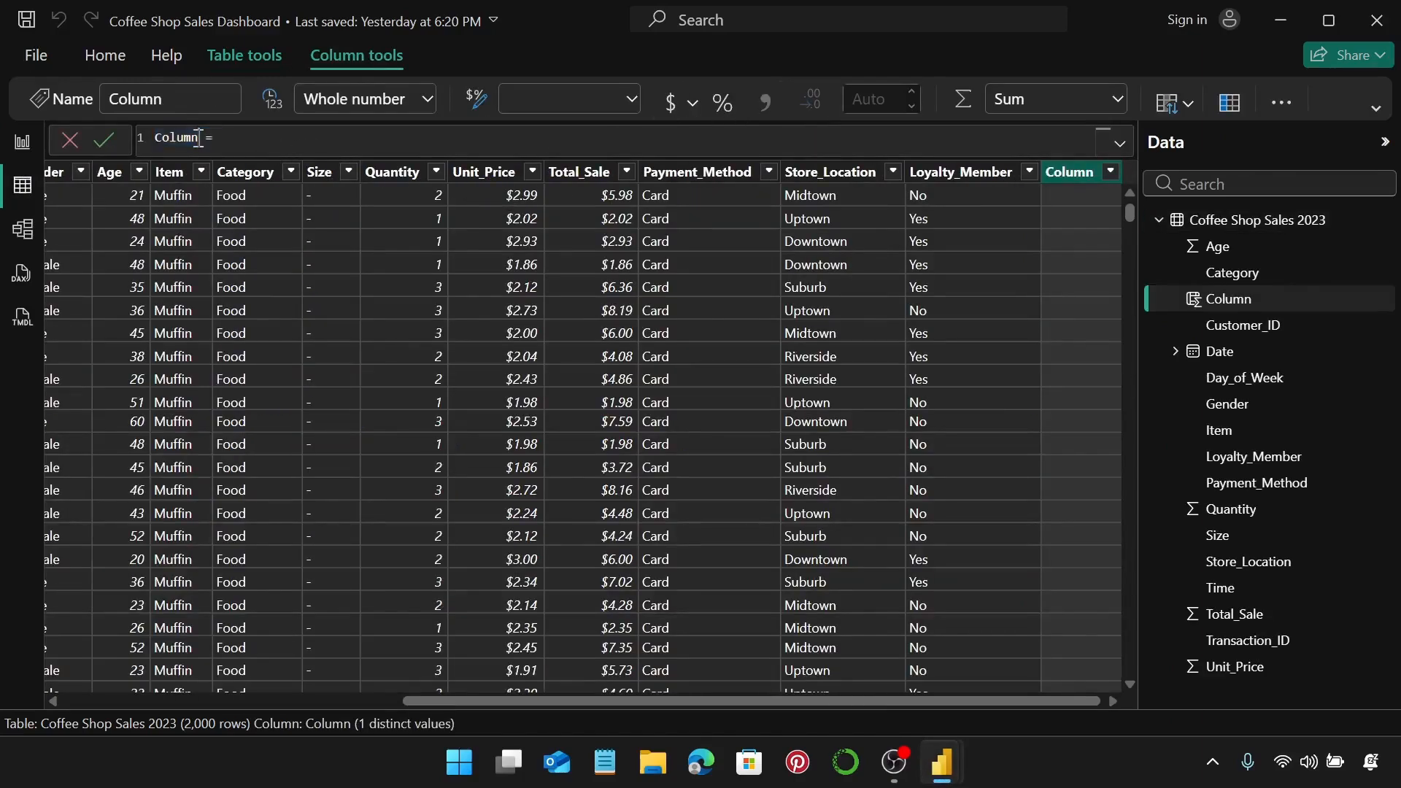
key("BackSpace")
key("BackSpace")
key("BackSpace")
key("BackSpace")
key("BackSpace")
key("BackSpace")
type("Age_Groupo")
Begin the formula IF([Age]<25, "18-24", and copy that clause for reuse.
left_click(244, 140)
type("IF")
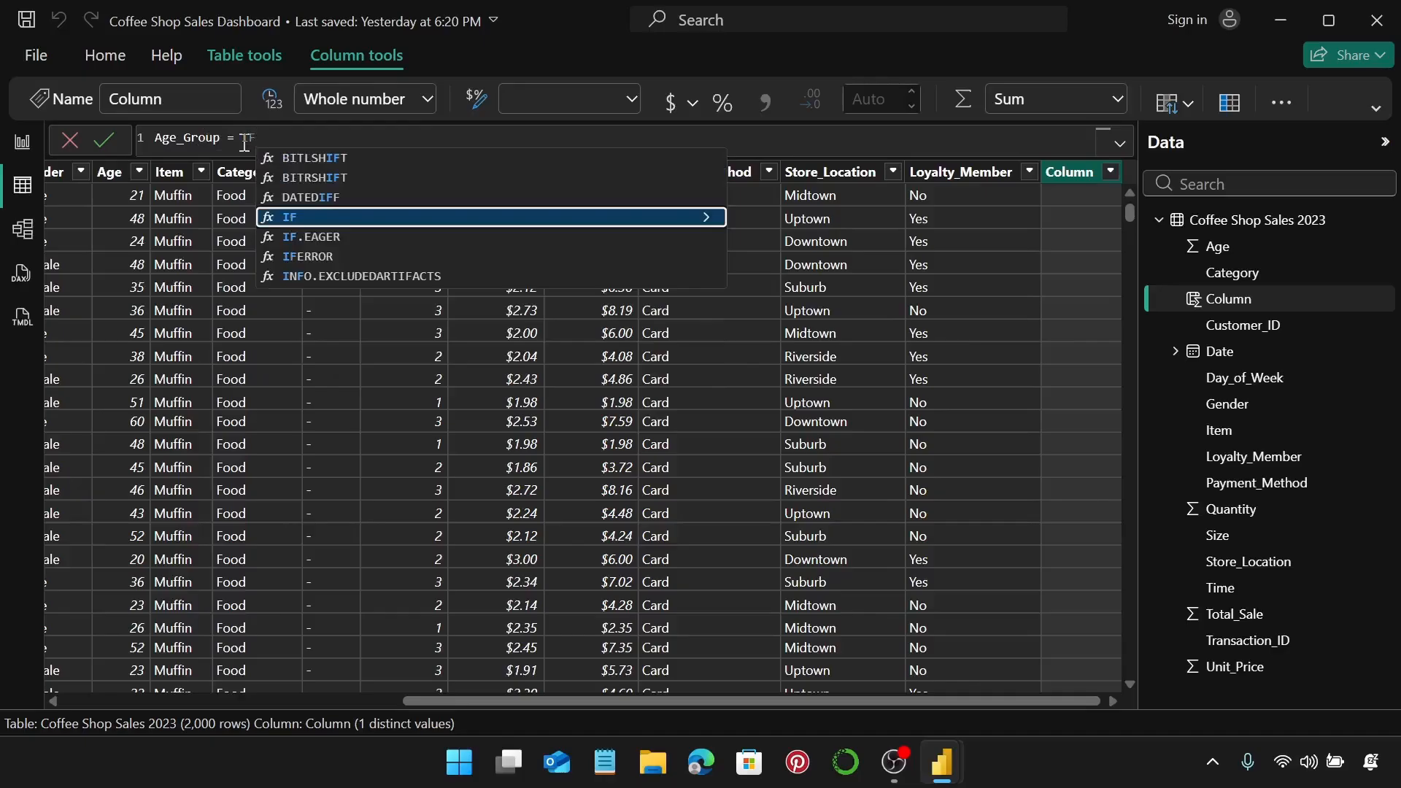
type("(")
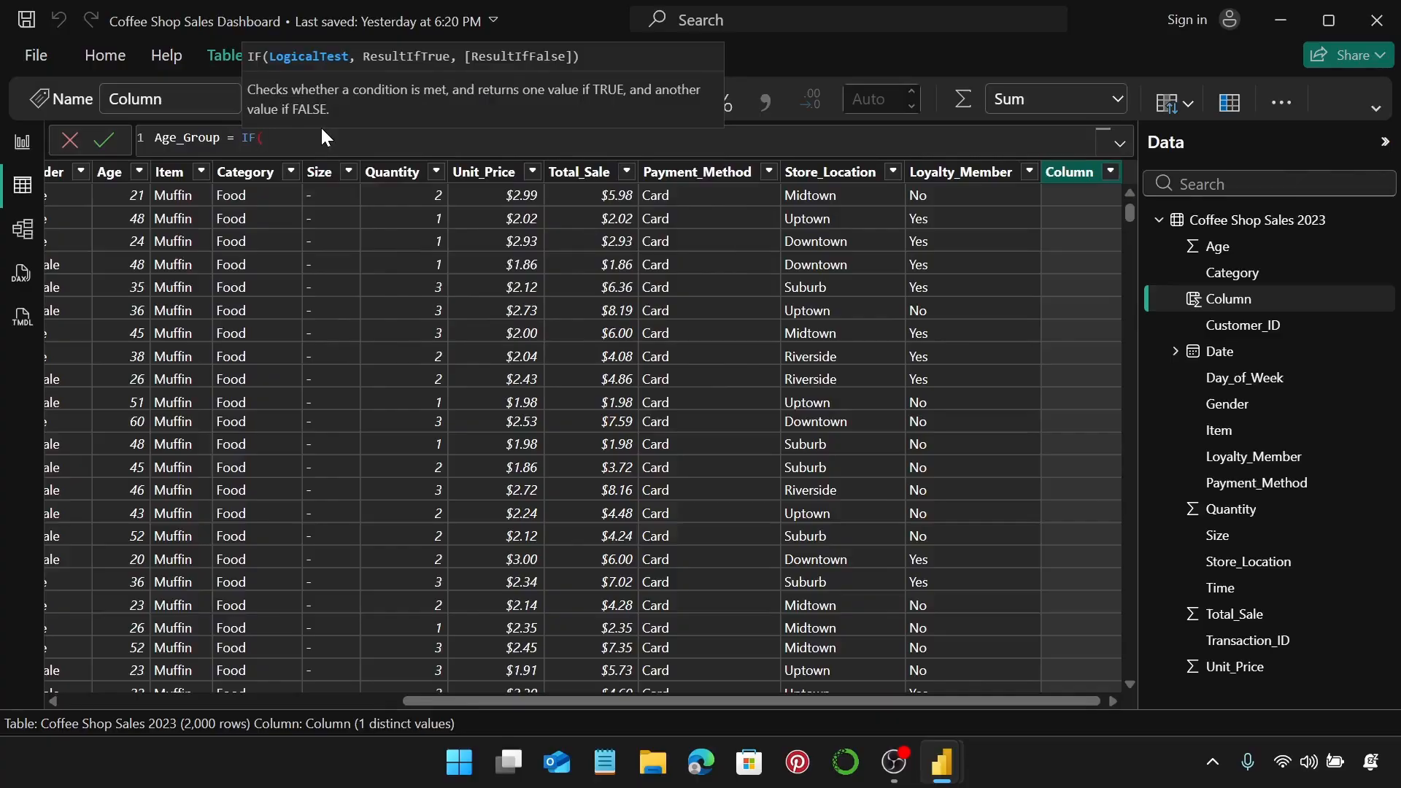
type("(")
left_click(332, 162)
type("<25, \"18-24\",")
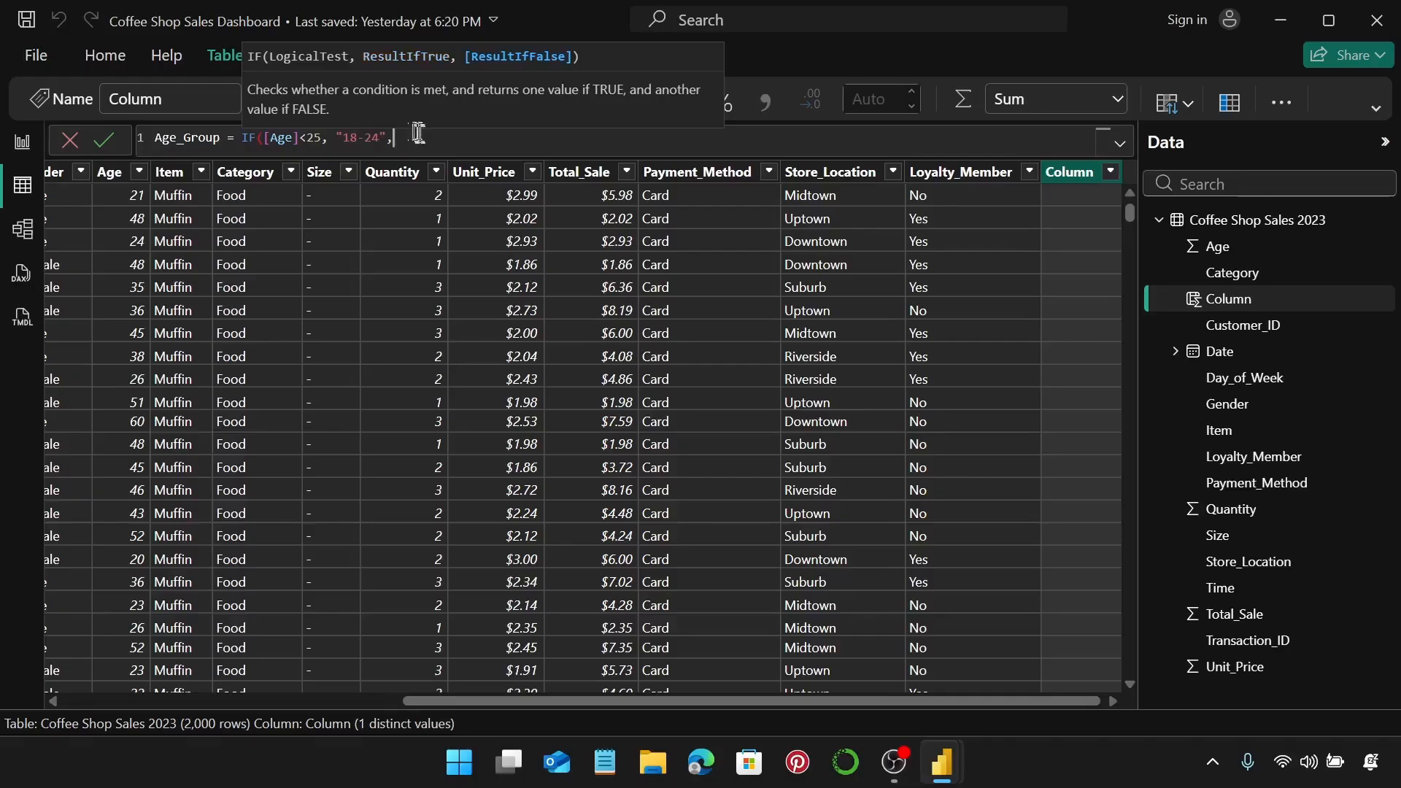
left_click_drag(416, 139, 242, 138)
key("ctrl+c")
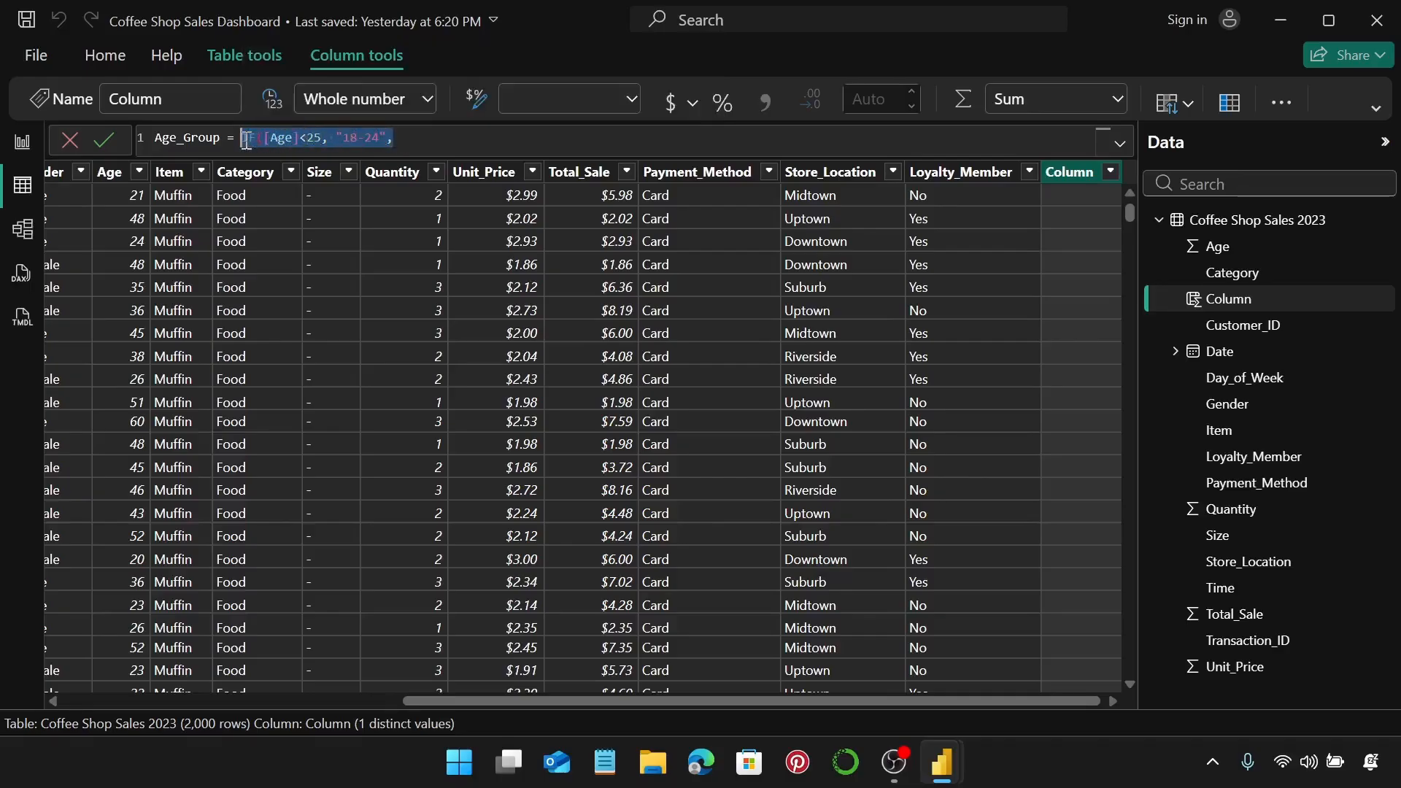
left_click(393, 142)
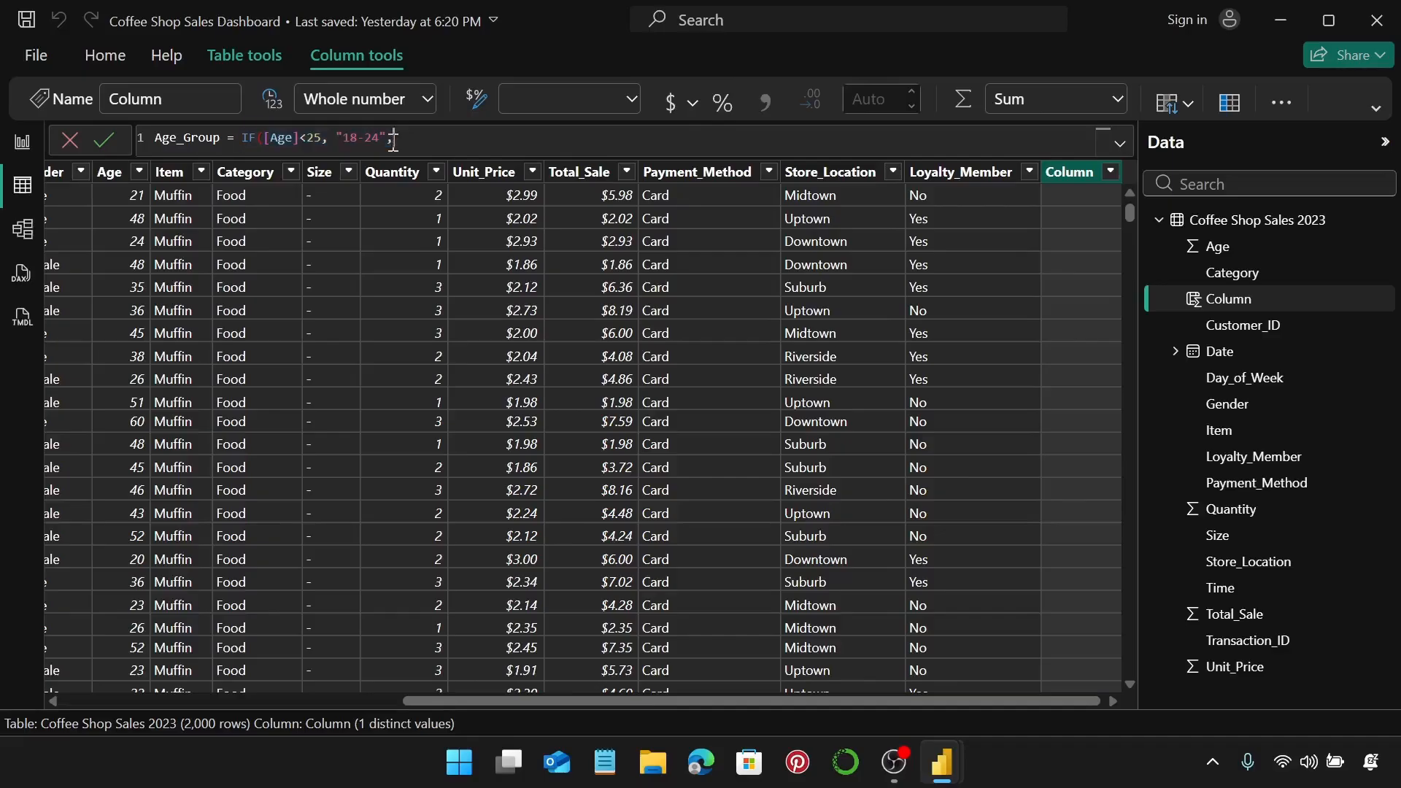
Add a second IF clause with threshold 35 labelled "25-34".
key("ctrl+v")
left_click(466, 139)
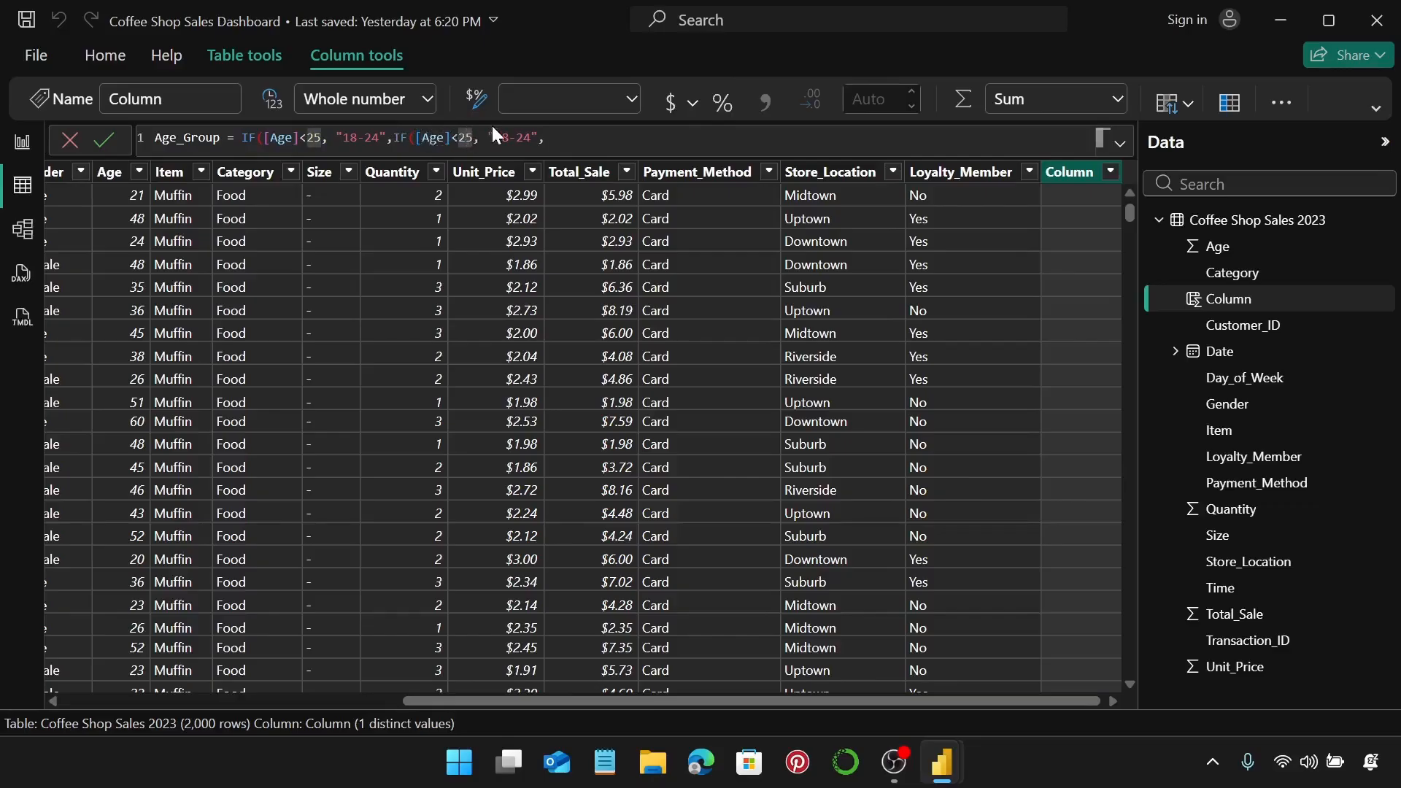
key("Right")
key("BackSpace")
key("BackSpace")
type("35")
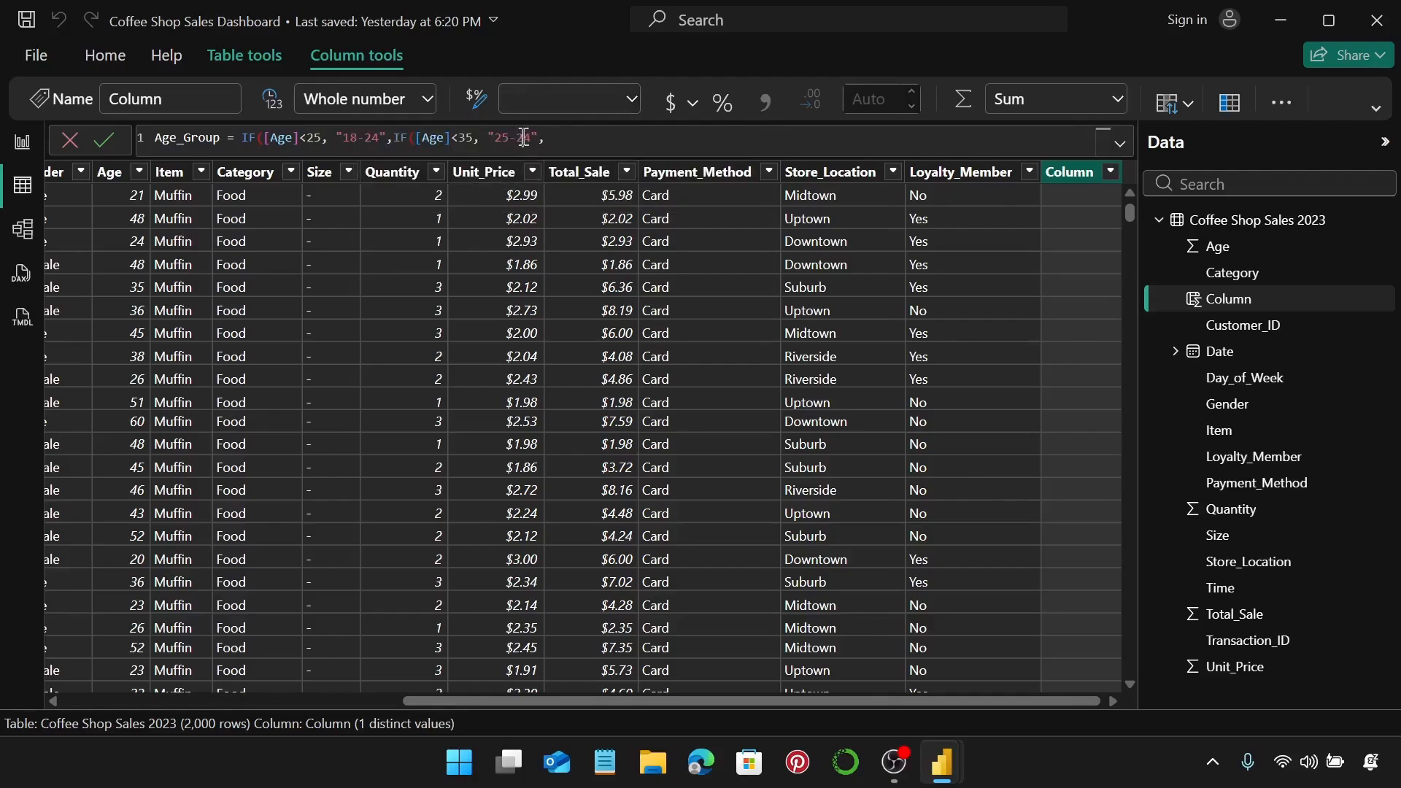
double_click(525, 137)
type("34")
Add a third IF clause for the "35-44" age band.
key("ctrl+v")
double_click(618, 138)
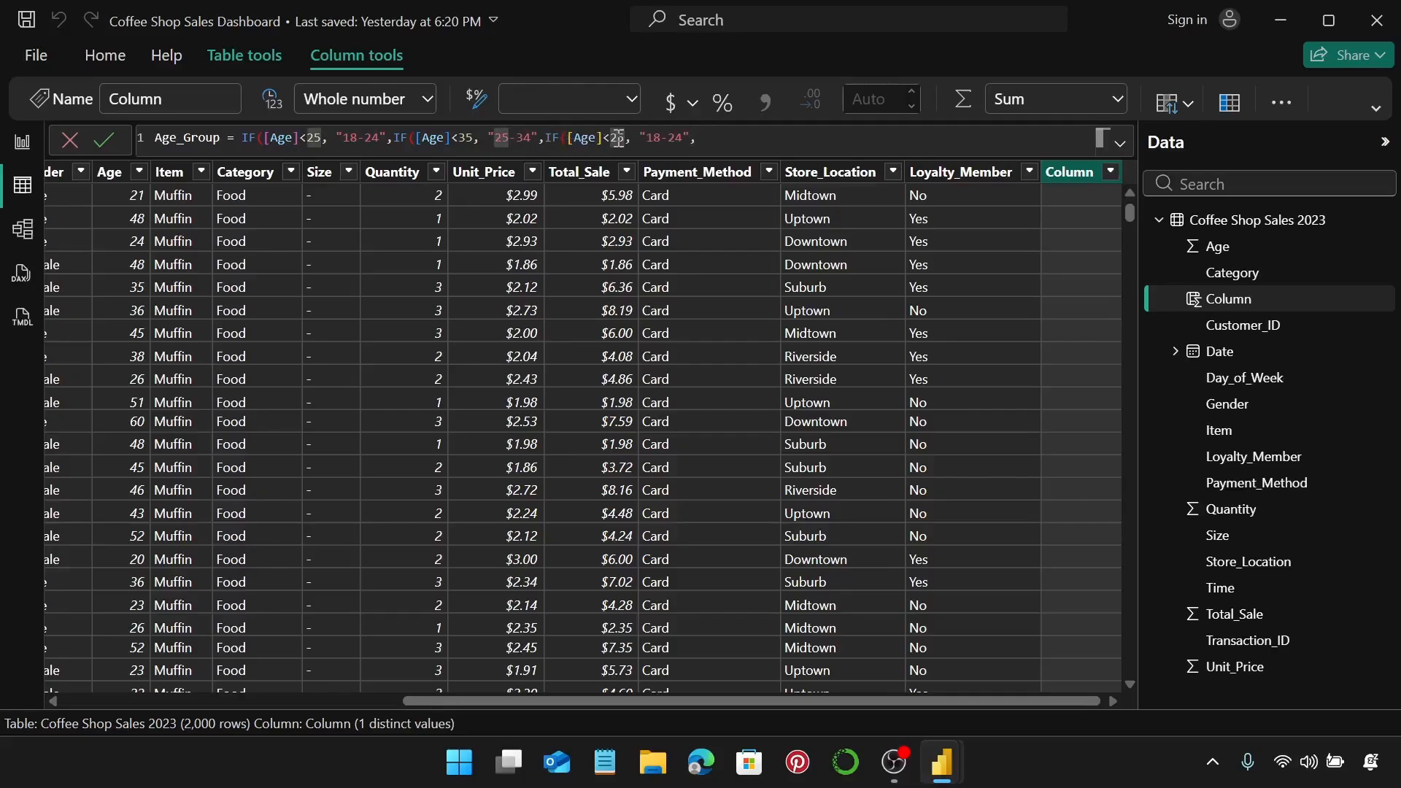
type("5-3")
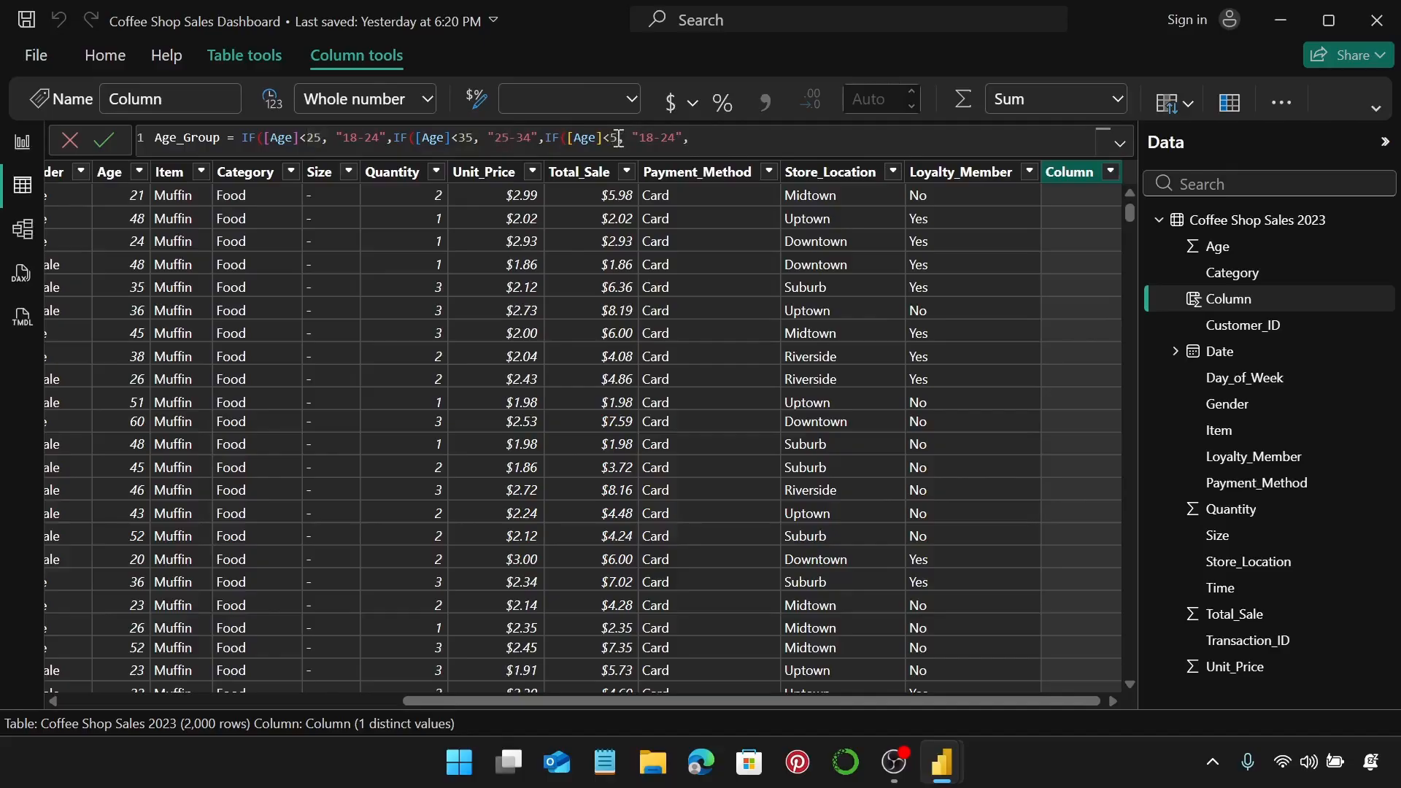
type("4")
double_click(661, 138)
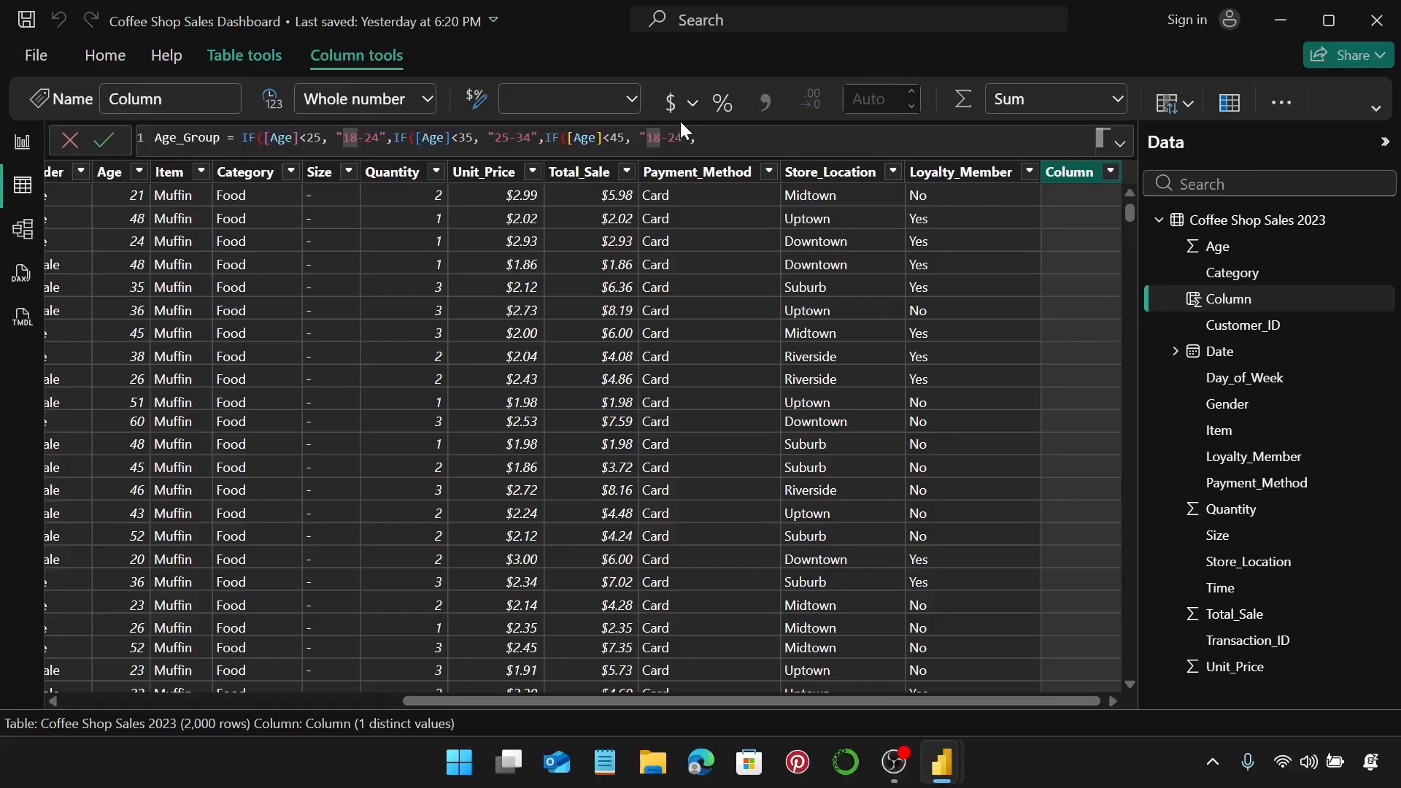
key("BackSpace")
type("35")
double_click(686, 137)
type("44")
Add a fourth IF clause with threshold 55 labelled "45-54".
left_click(726, 137)
type("IF([Age]<25, \"18-24\",")
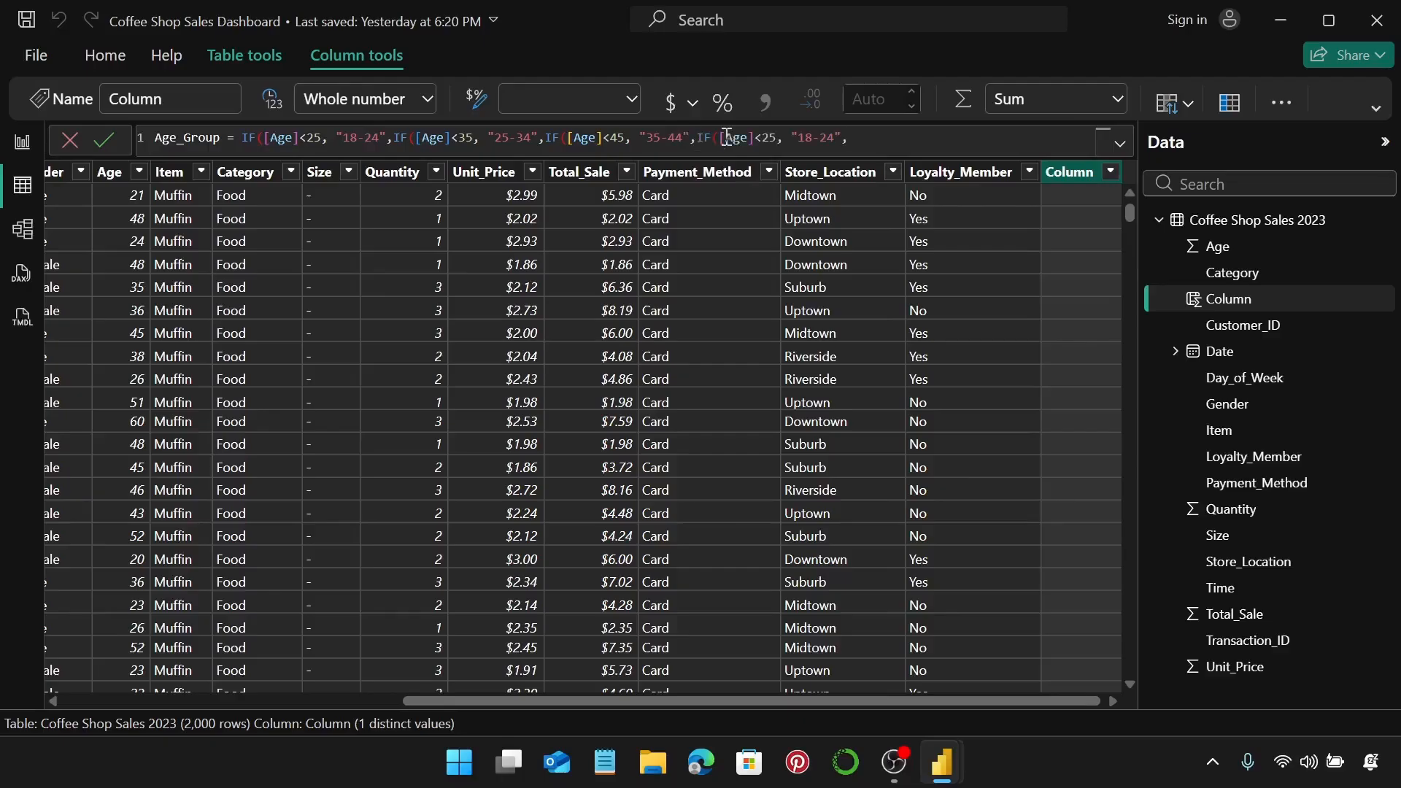
double_click(770, 137)
type("55")
double_click(810, 137)
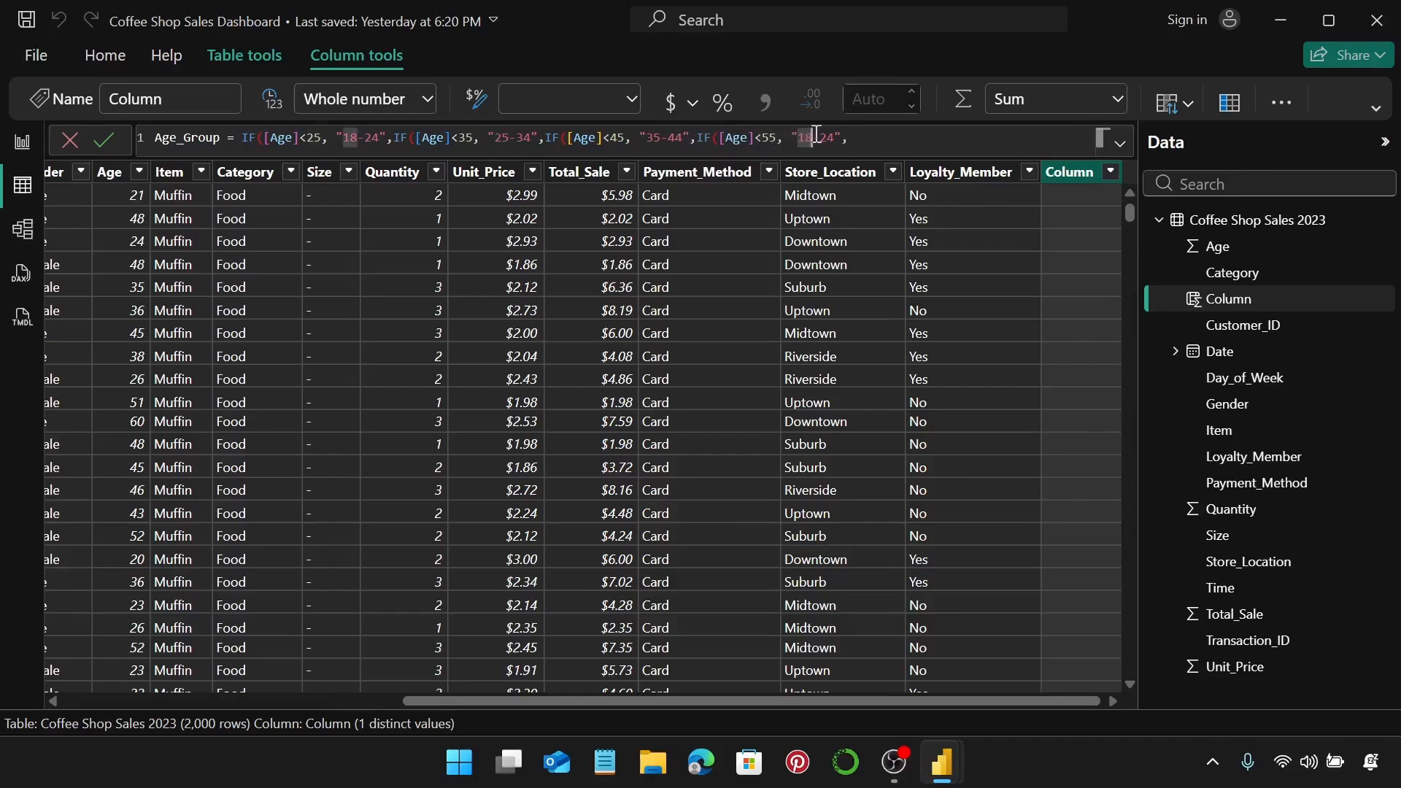
key("BackSpace")
type("45")
double_click(830, 137)
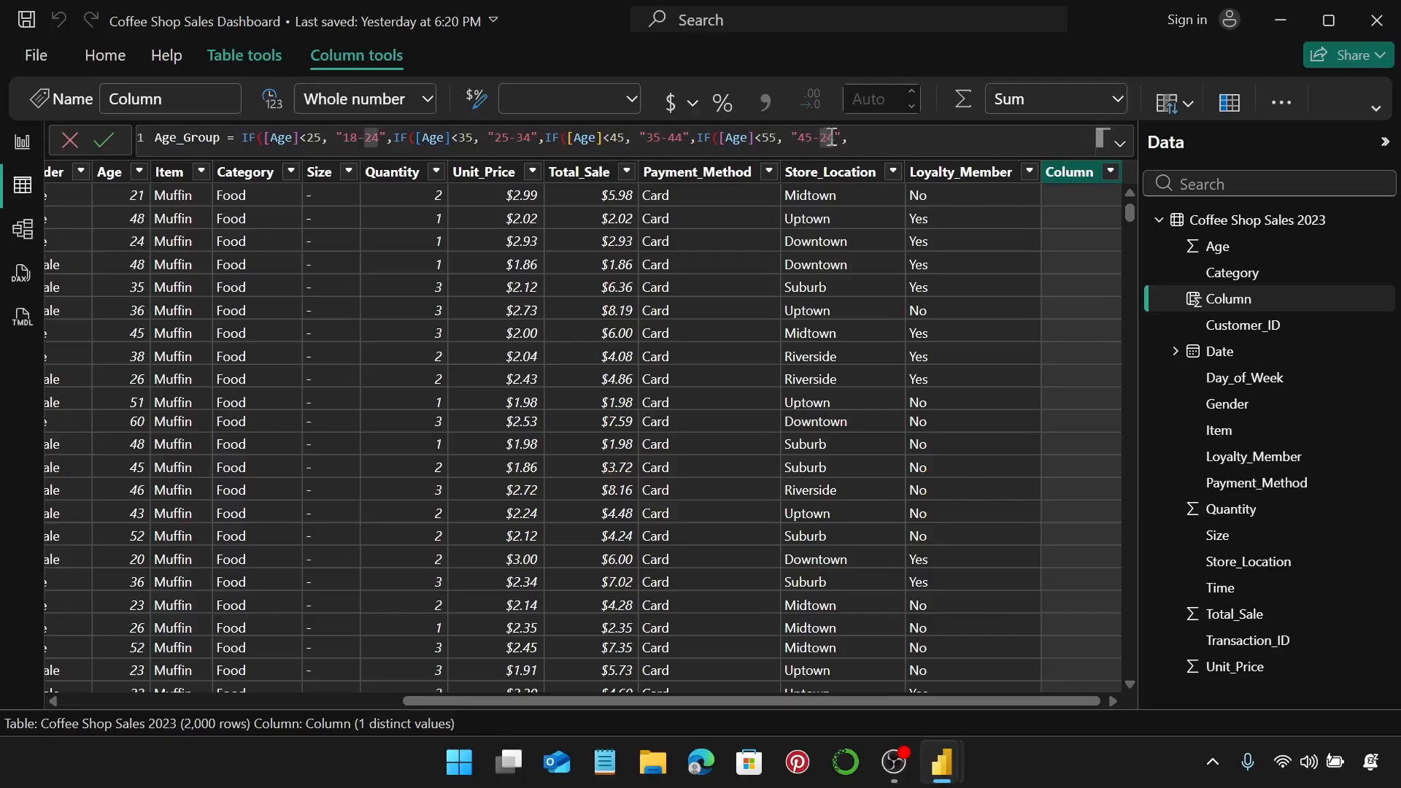
type("54")
Finish the formula with the "55+" default and closing brackets )))).
left_click(863, 139)
type("\"55+\"")
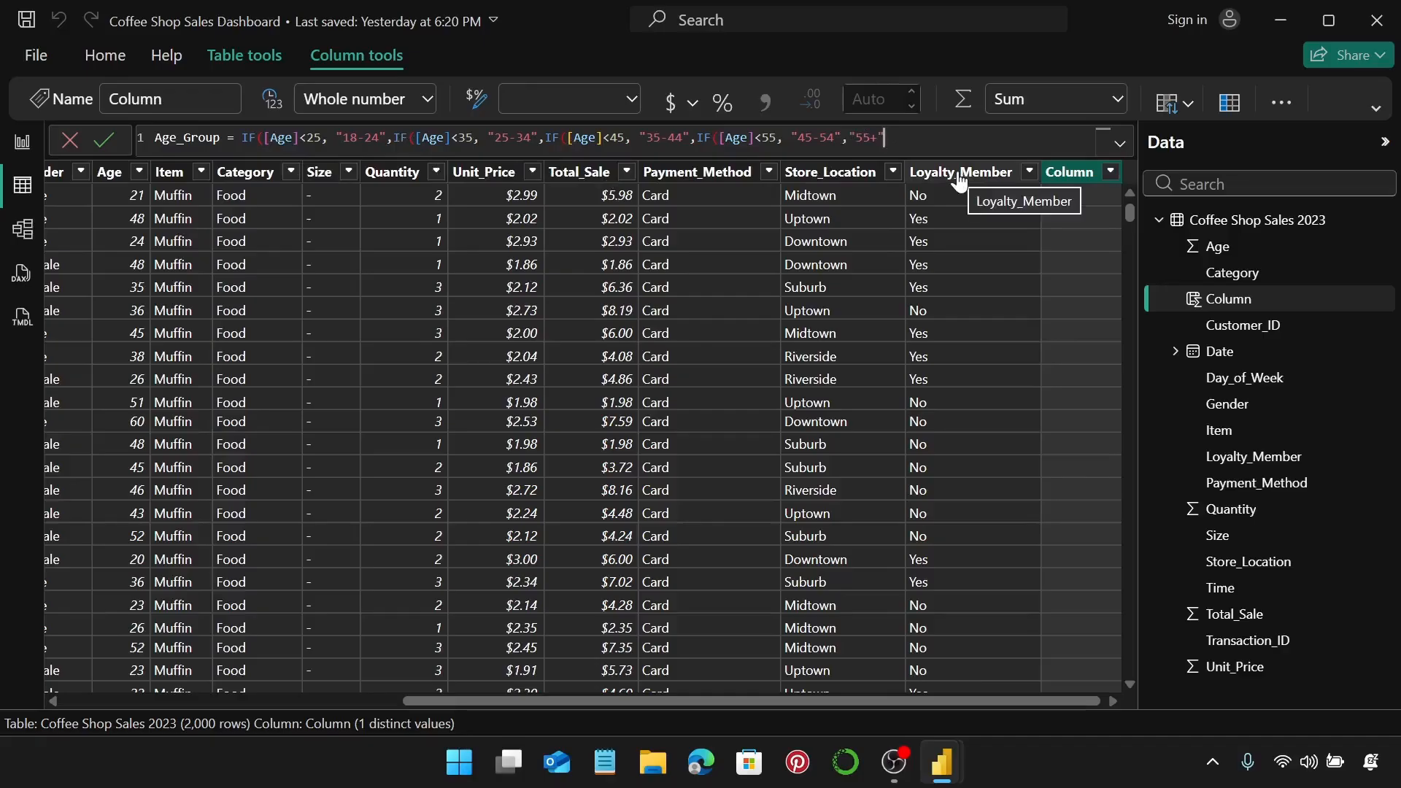
type(")))")
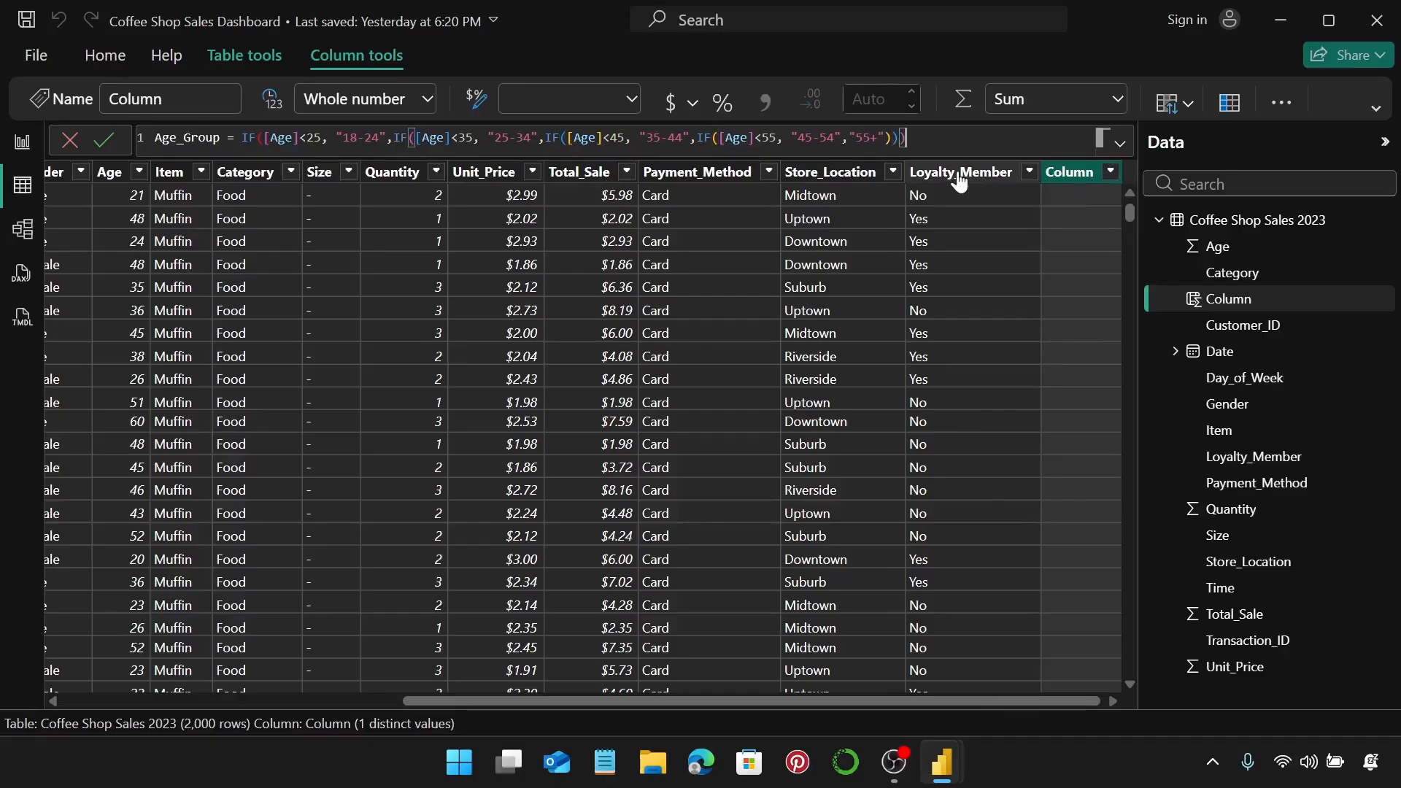
type(")")
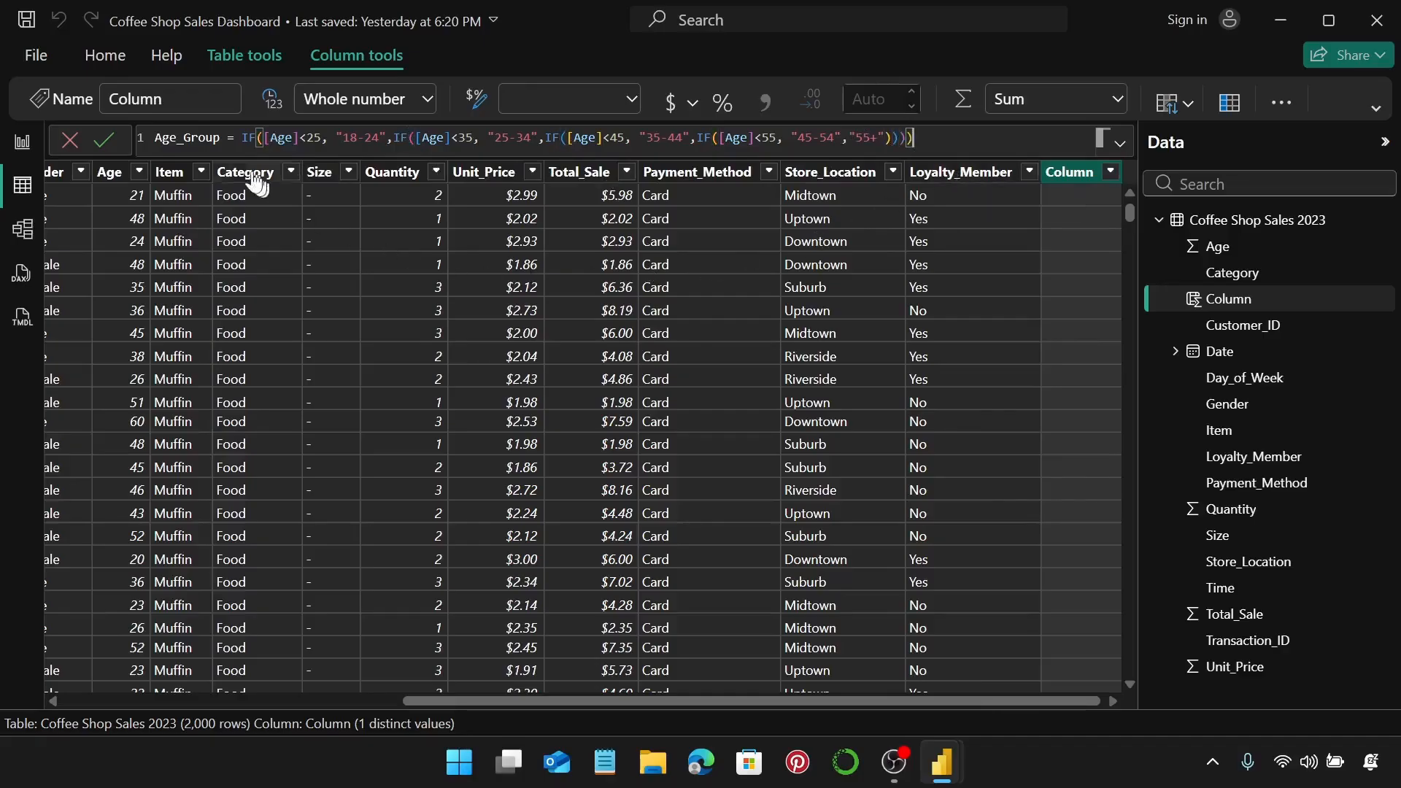
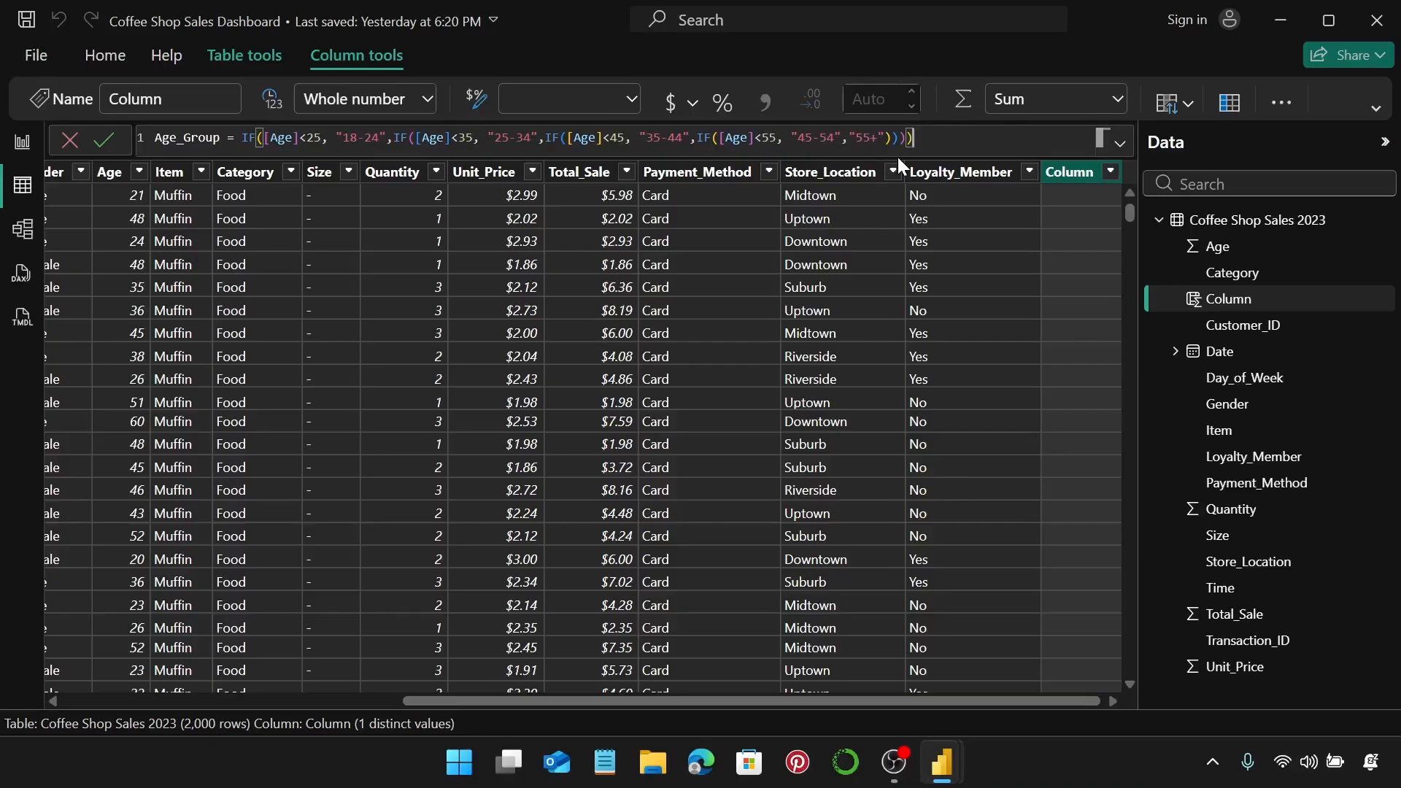
Commit the Age_Group formula, check its five age bands in the filter list, and return to the report.
key("Return")
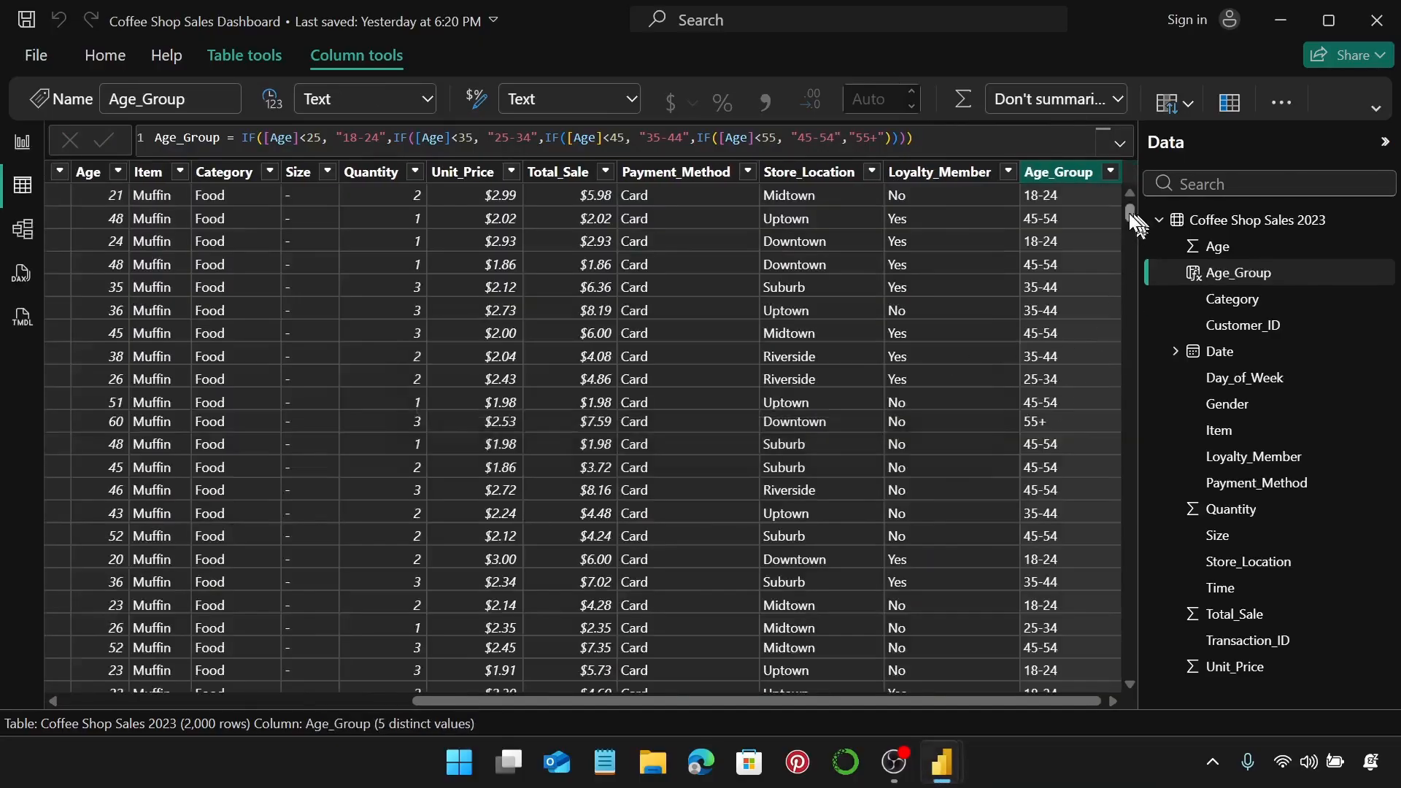
left_click_drag(1128, 213, 1131, 191)
left_click(1111, 175)
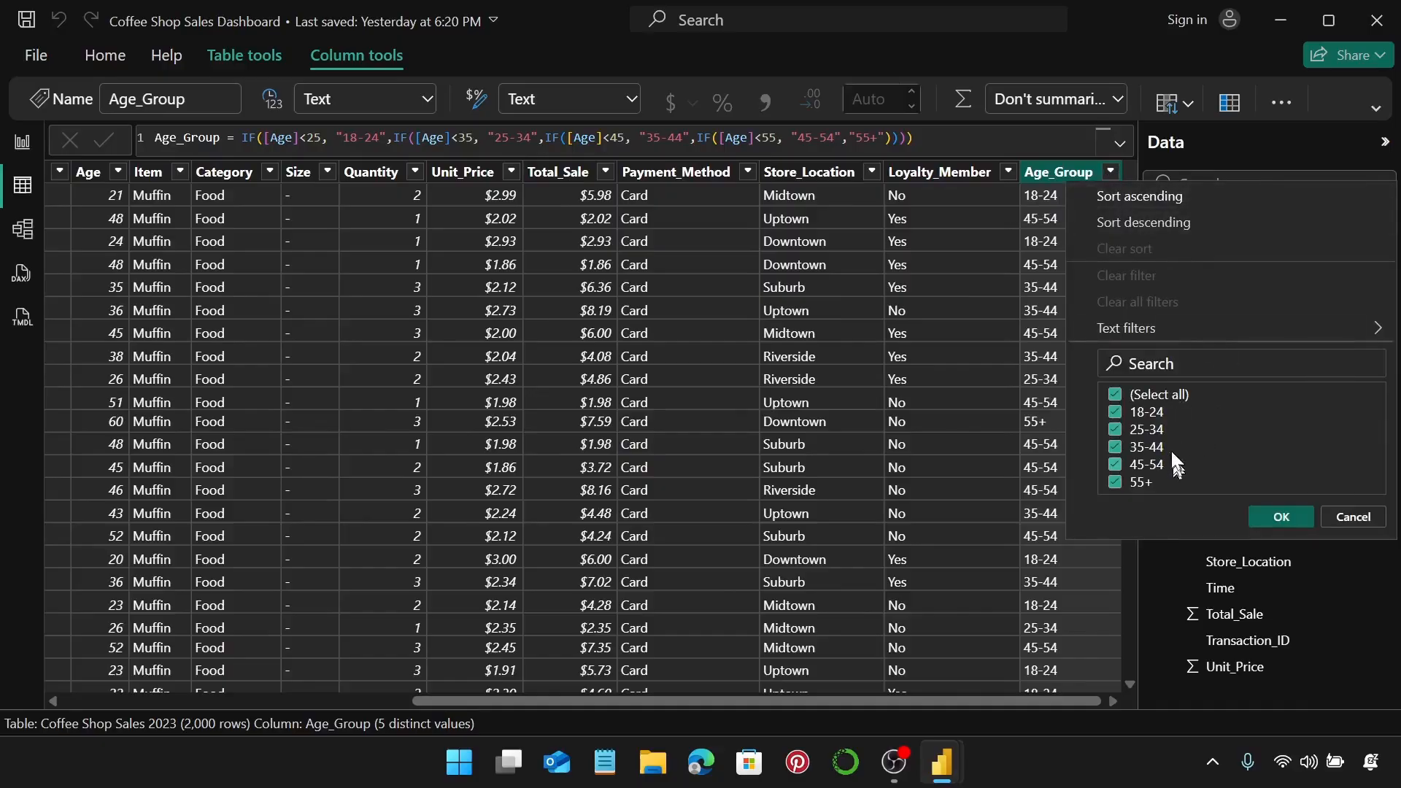
left_click(1286, 522)
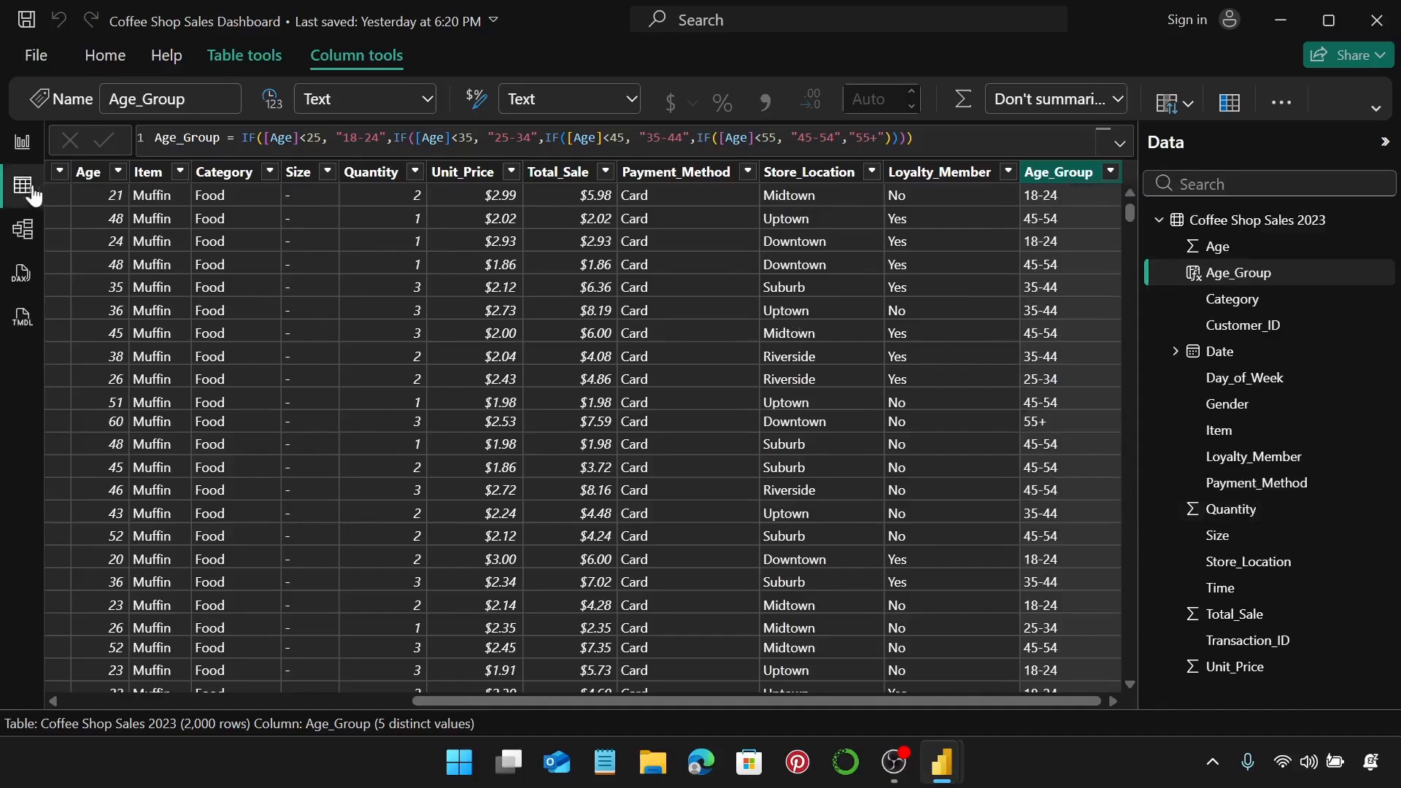
left_click(26, 145)
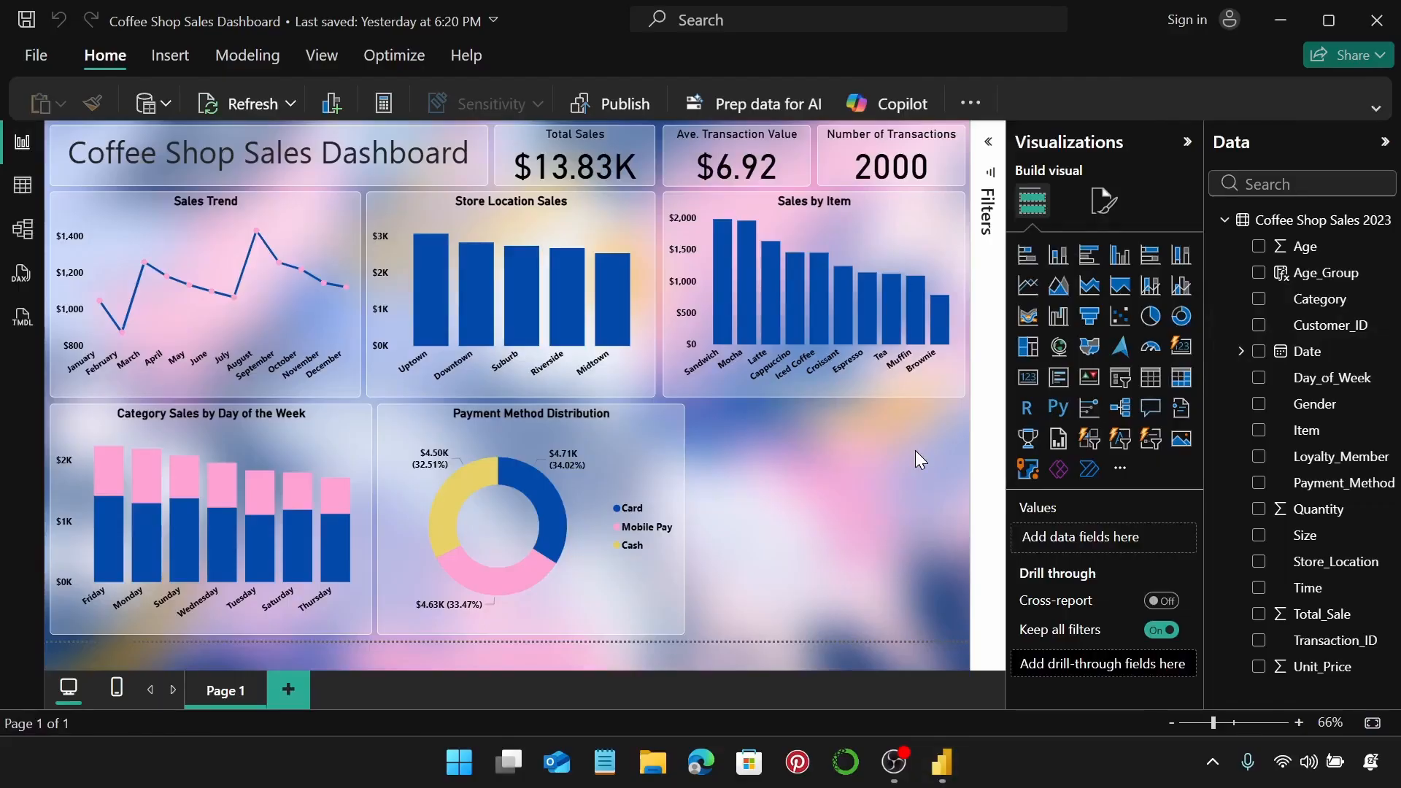
Insert a clustered bar chart with Age_Group on the Y-axis, Total_Sale on the X-axis and Gender as legend.
left_click(1091, 264)
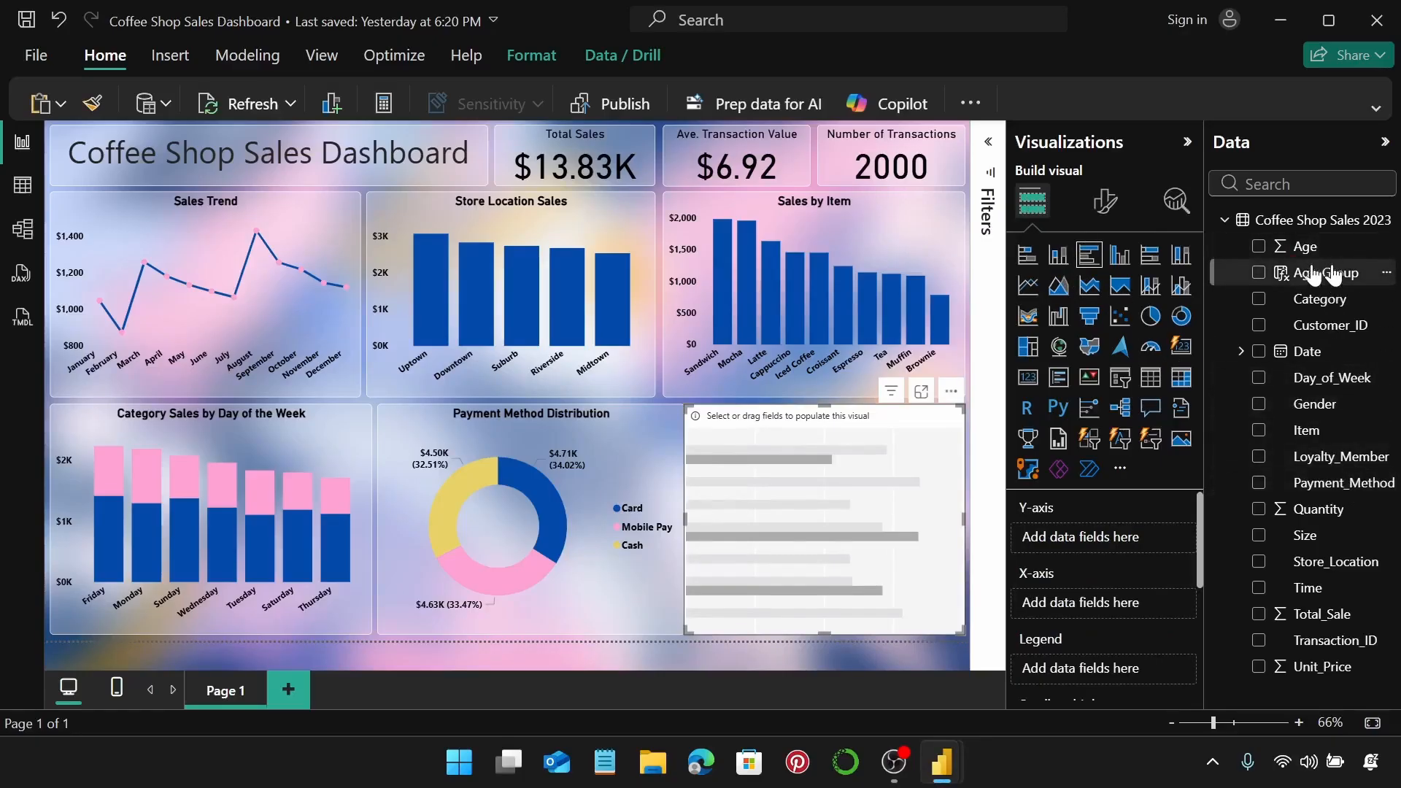
left_click_drag(1317, 273, 1126, 532)
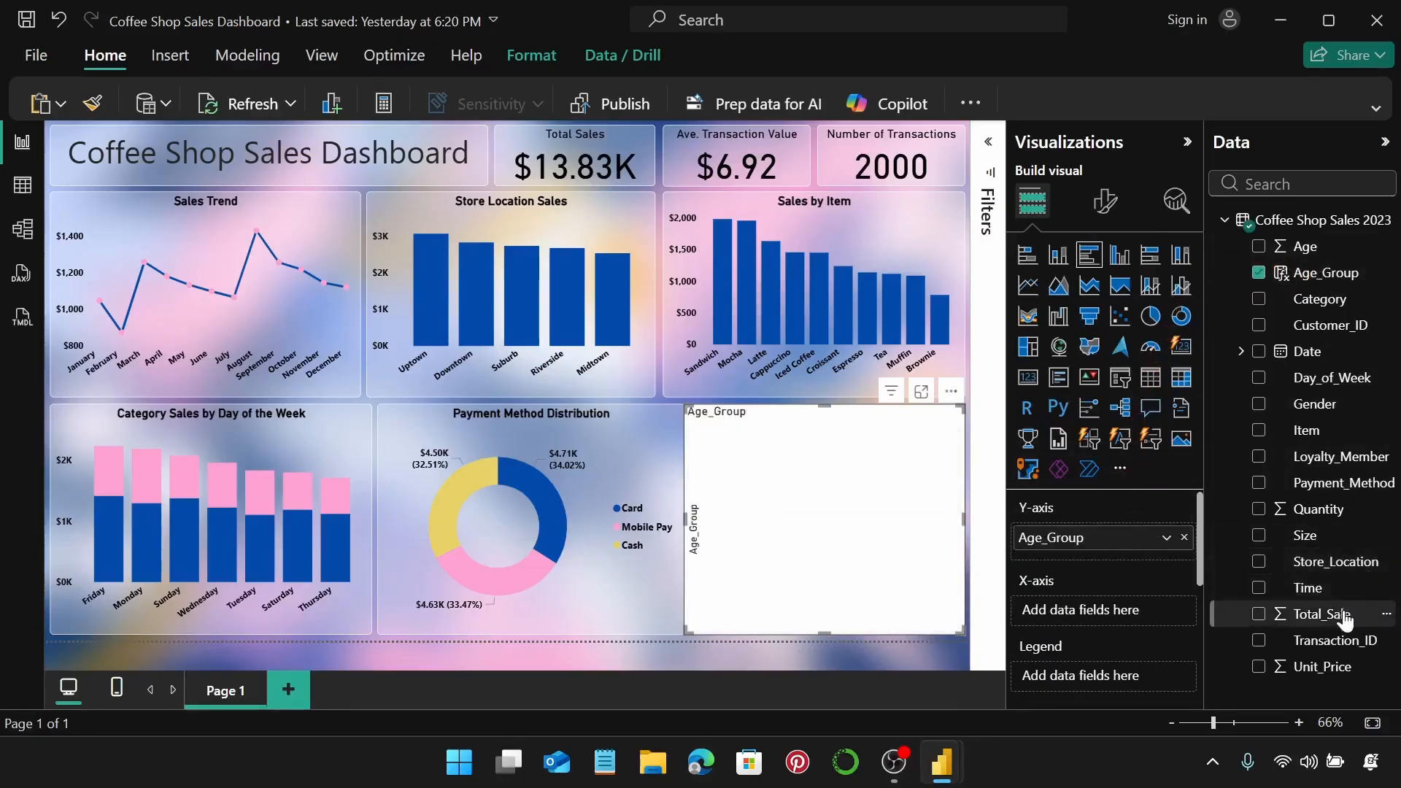
mouse_move(1316, 614)
left_mouse_down()
mouse_move(1162, 597)
mouse_move(1142, 612)
left_mouse_up()
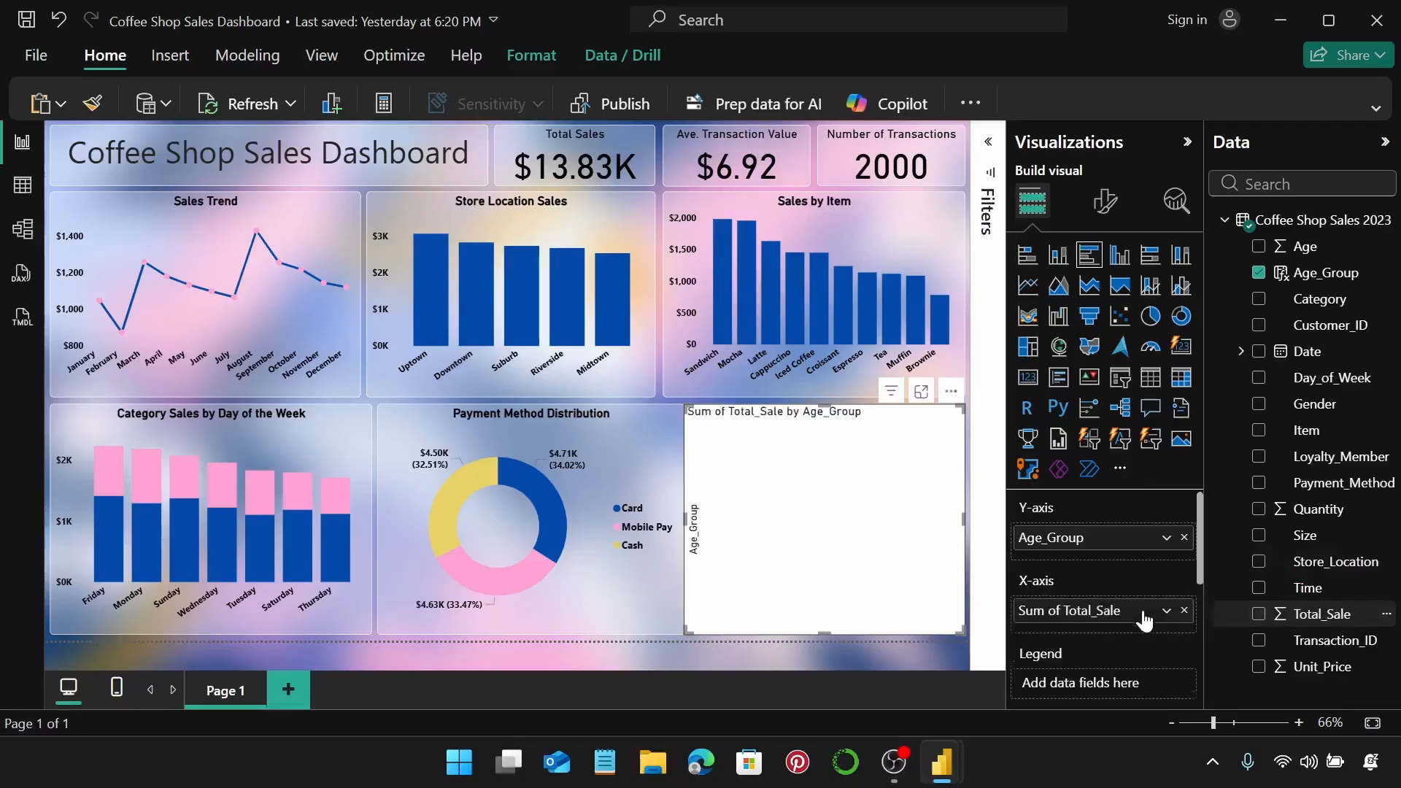
scroll(1152, 594, "down", 3)
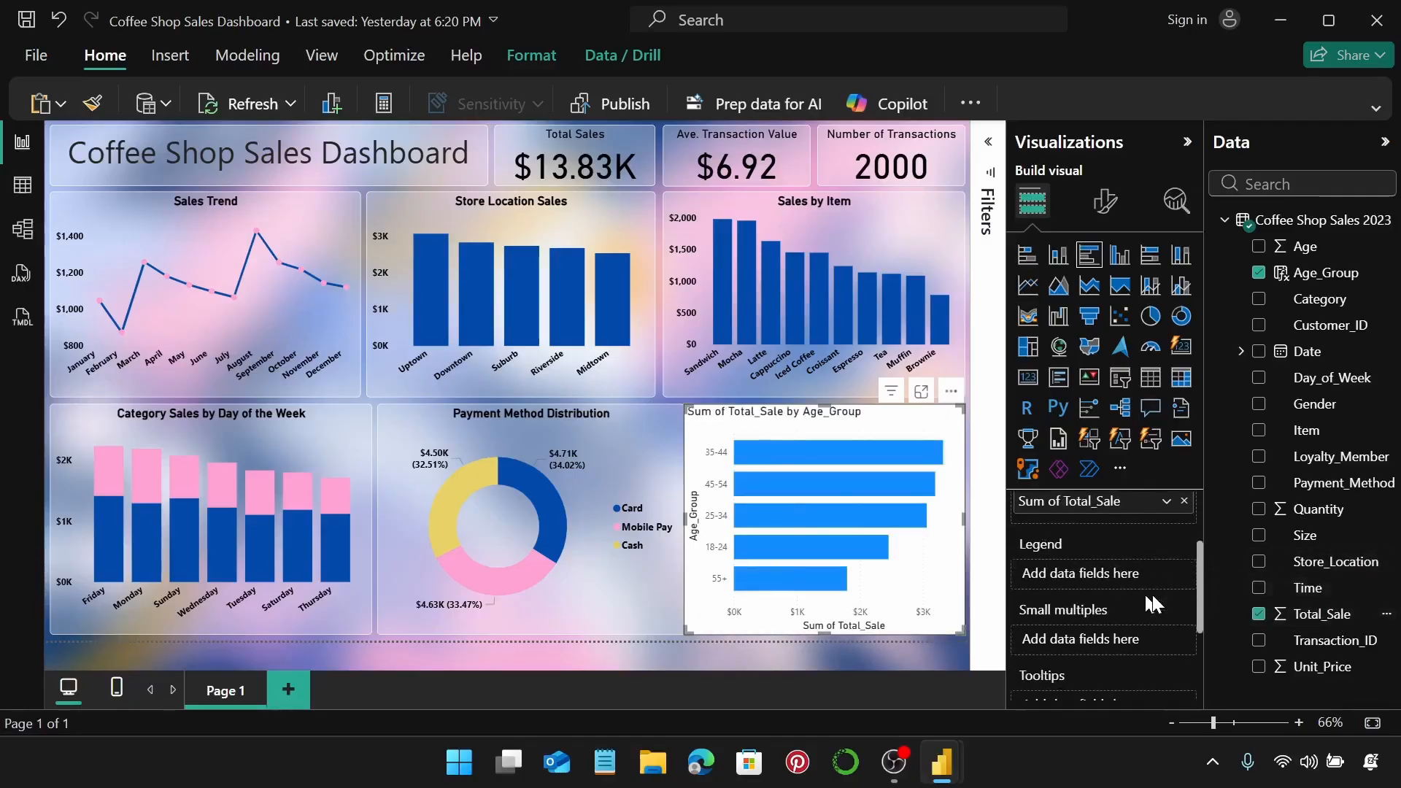
left_click_drag(1313, 403, 1101, 571)
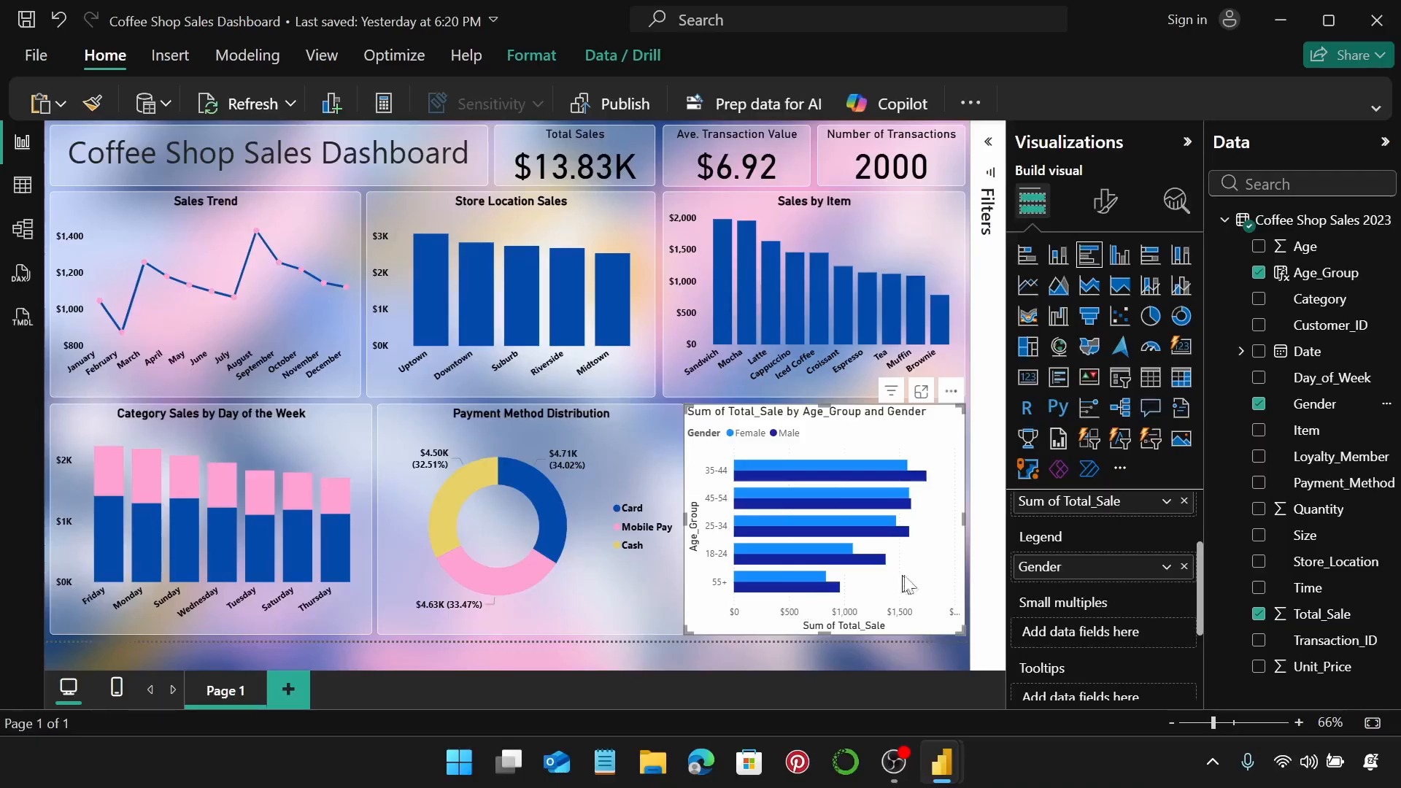
left_click(1104, 203)
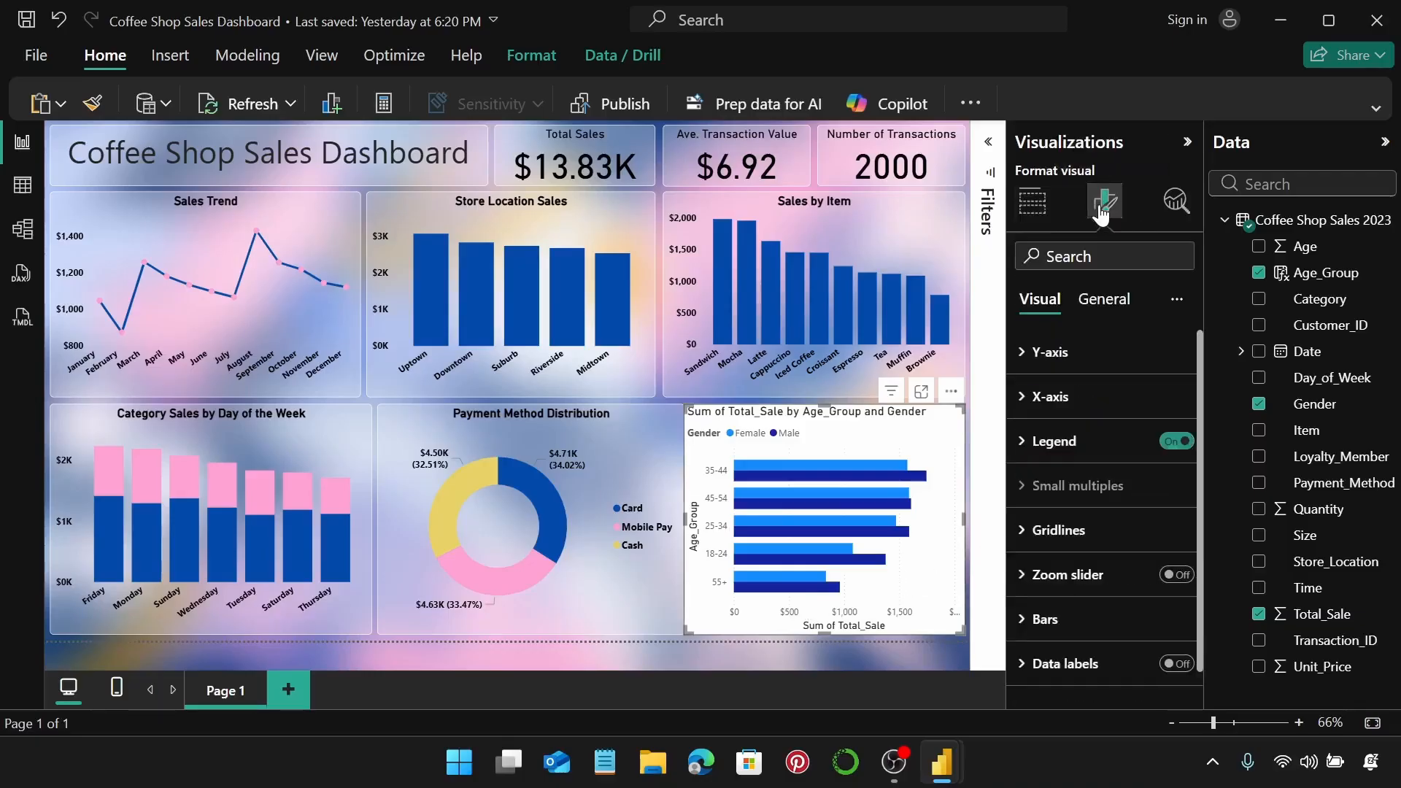
Make the Y-axis labels black and remove the Age_Group axis title.
left_click(1084, 355)
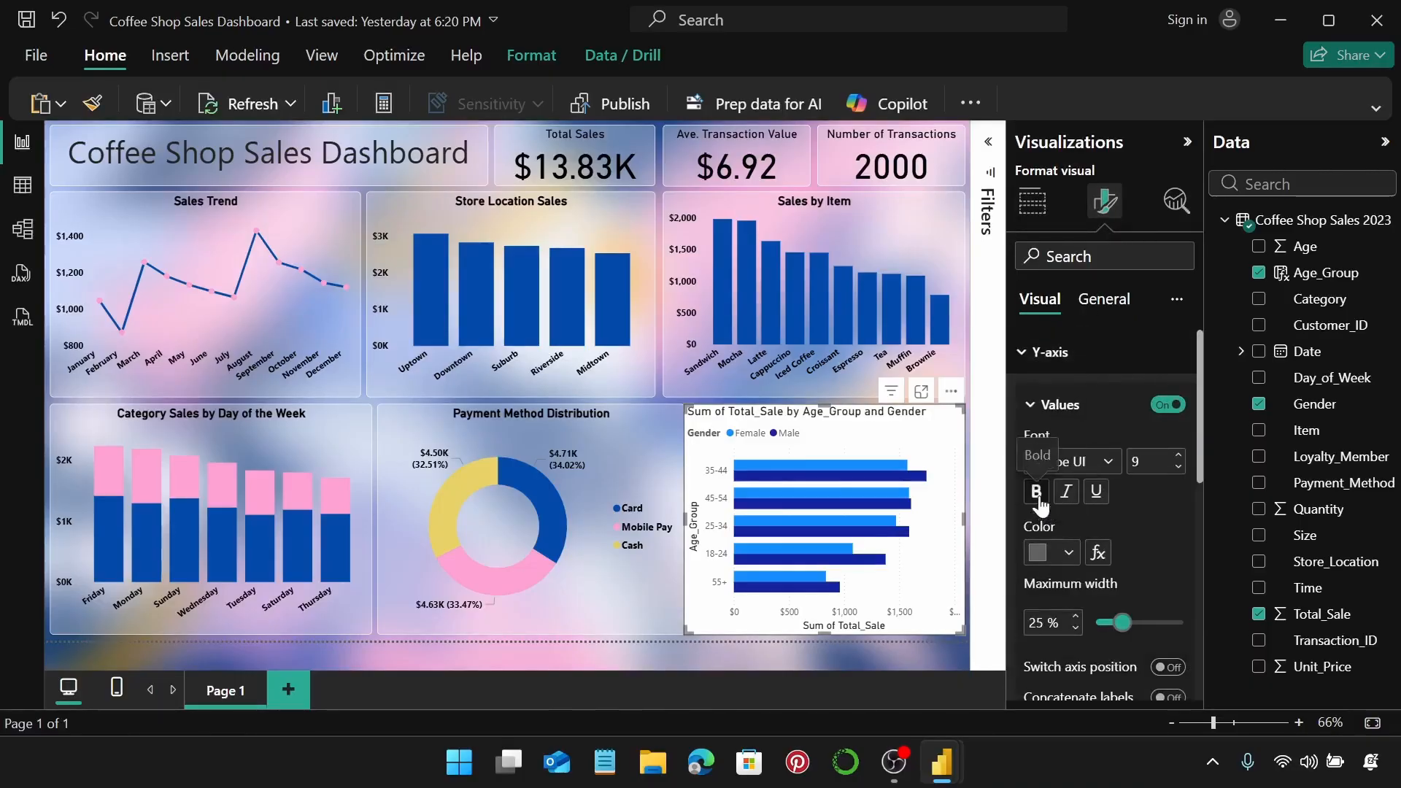
left_click(1068, 552)
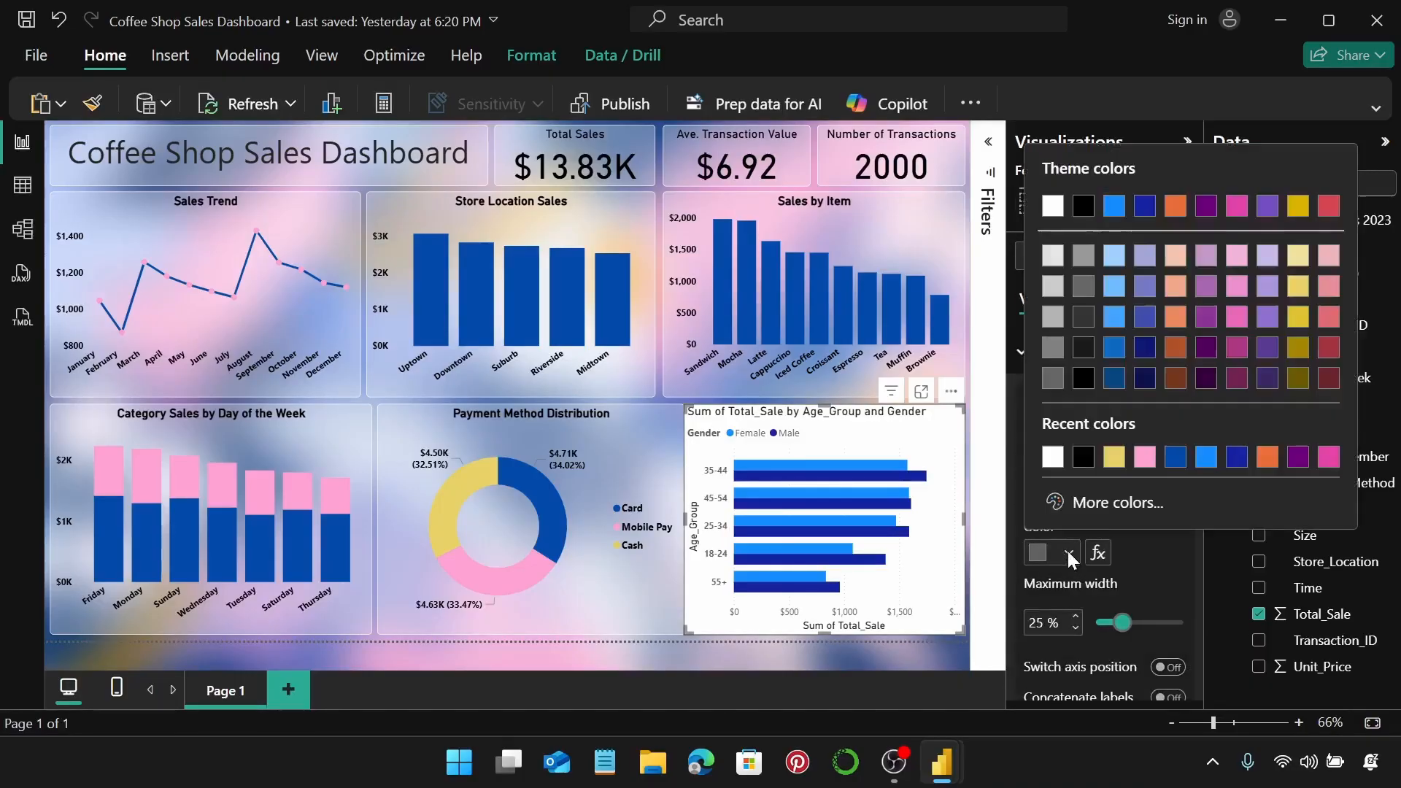
left_click(1083, 457)
scroll(1131, 569, "down", 2)
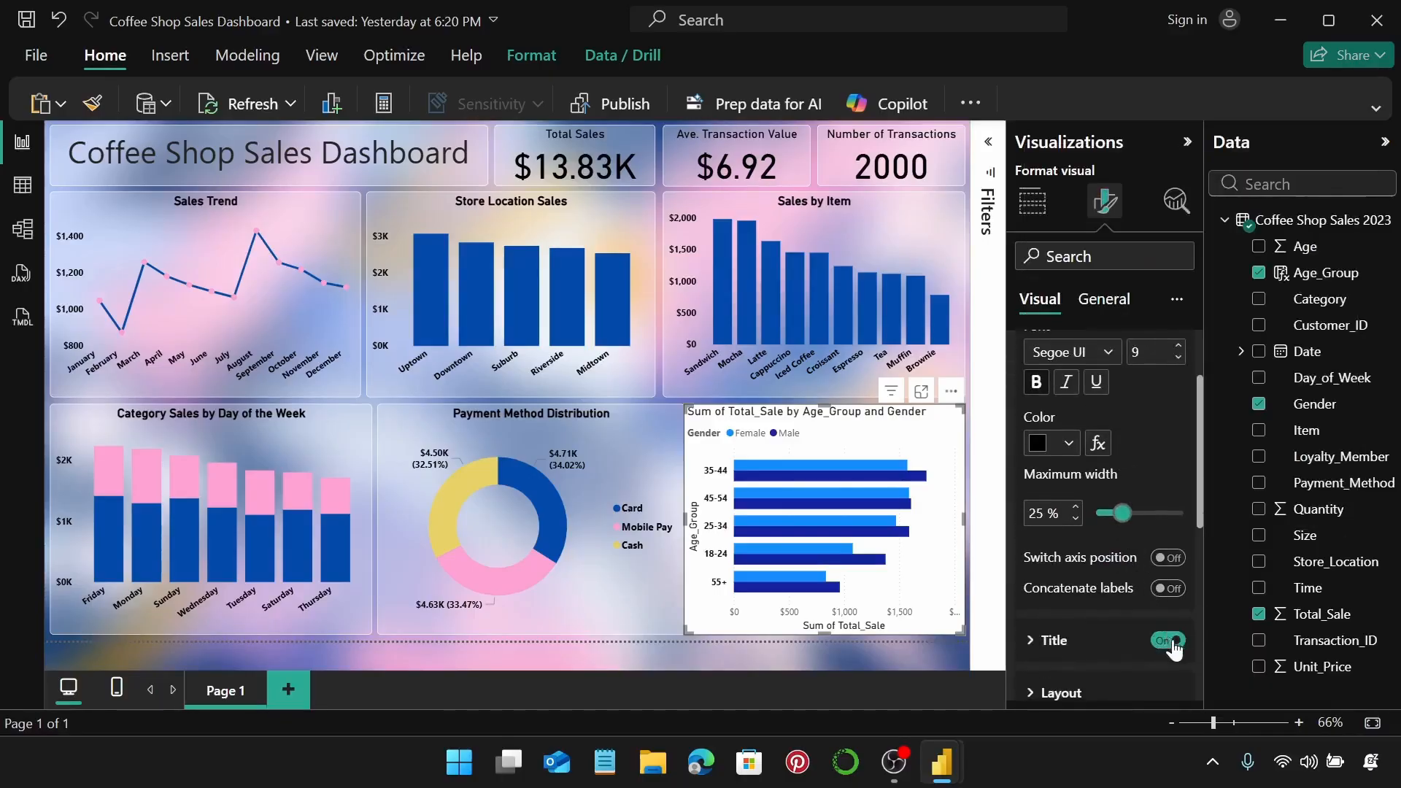
left_click(1168, 634)
scroll(1167, 565, "up", 2)
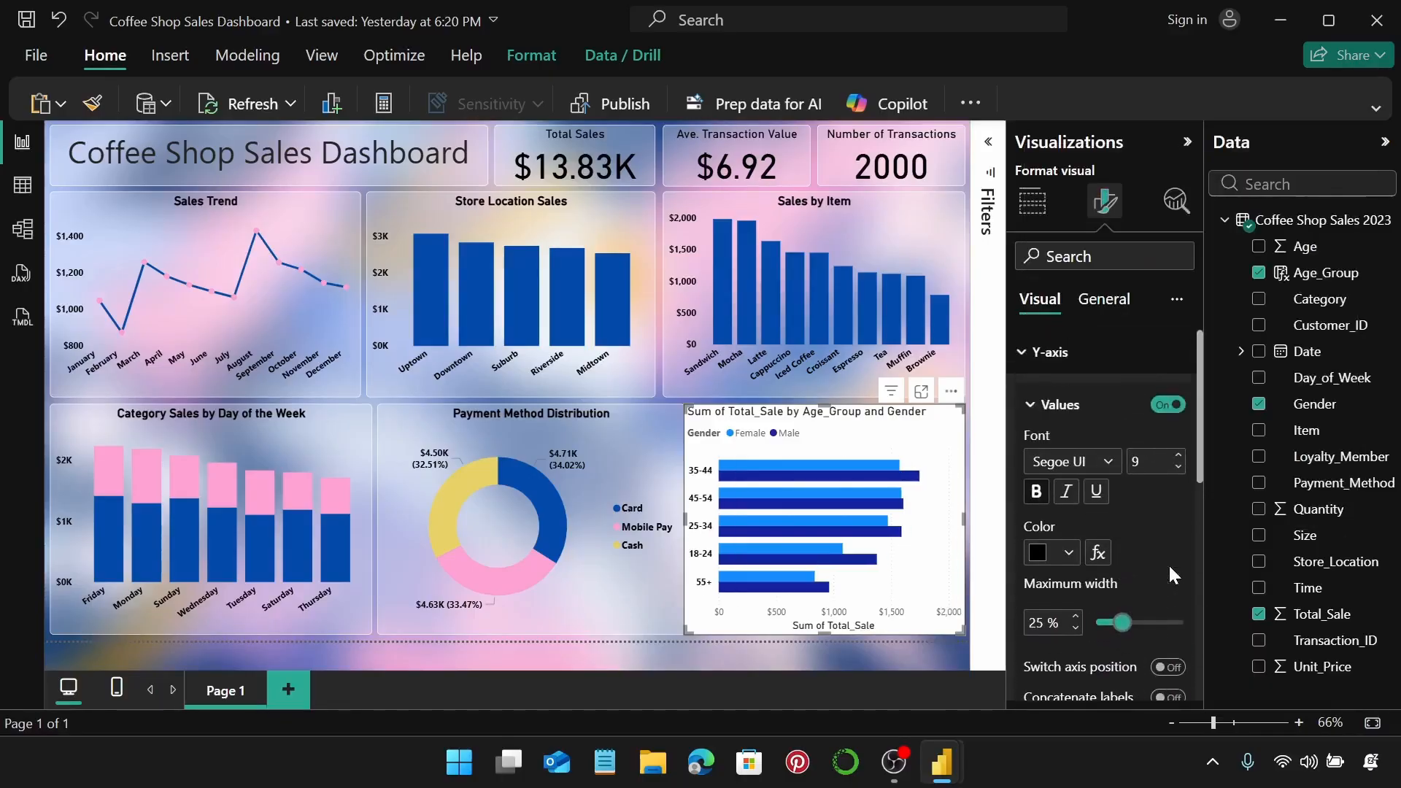
left_click(1116, 353)
Make the X-axis labels black and remove the Sum of Total_Sale axis title.
left_click(1091, 394)
scroll(1109, 421, "down", 4)
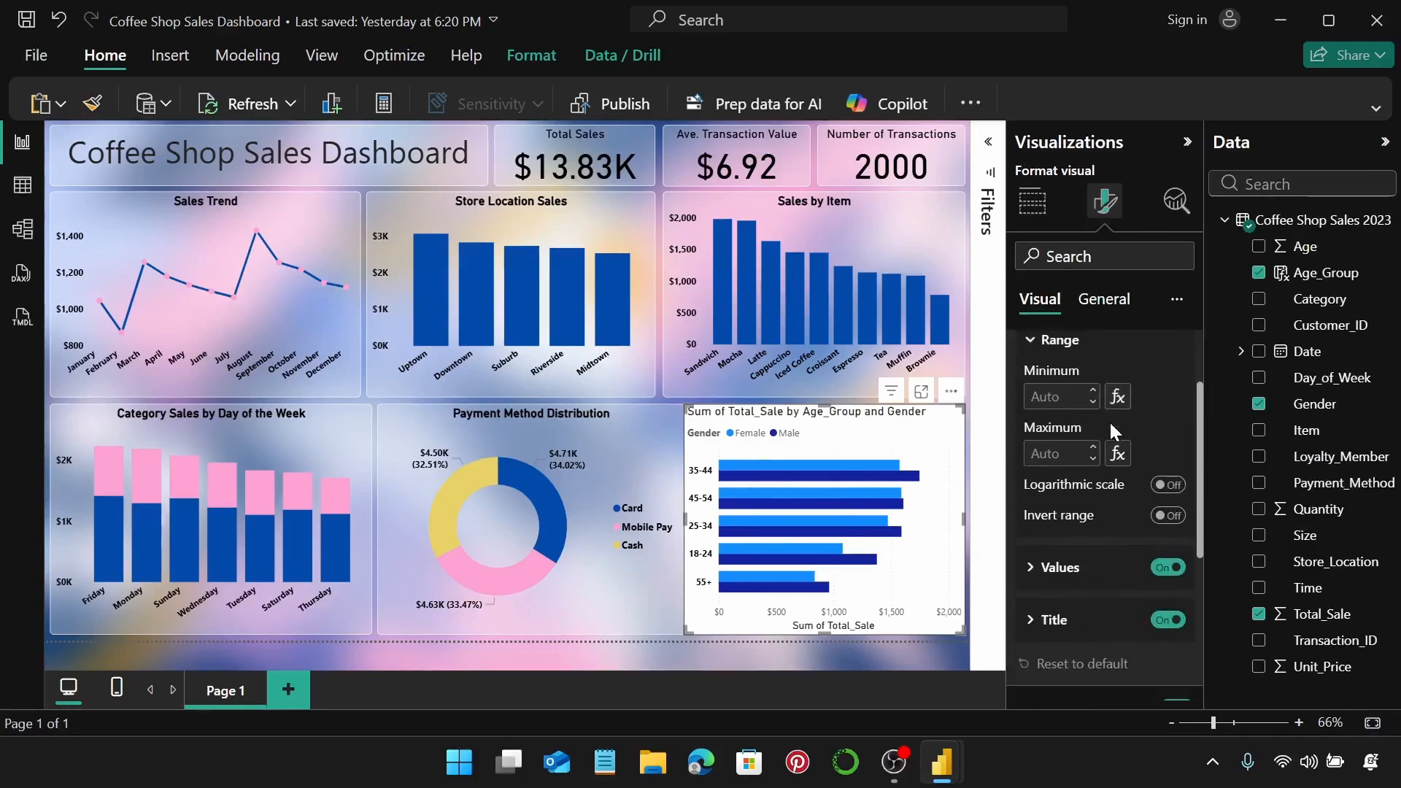
left_click(1059, 457)
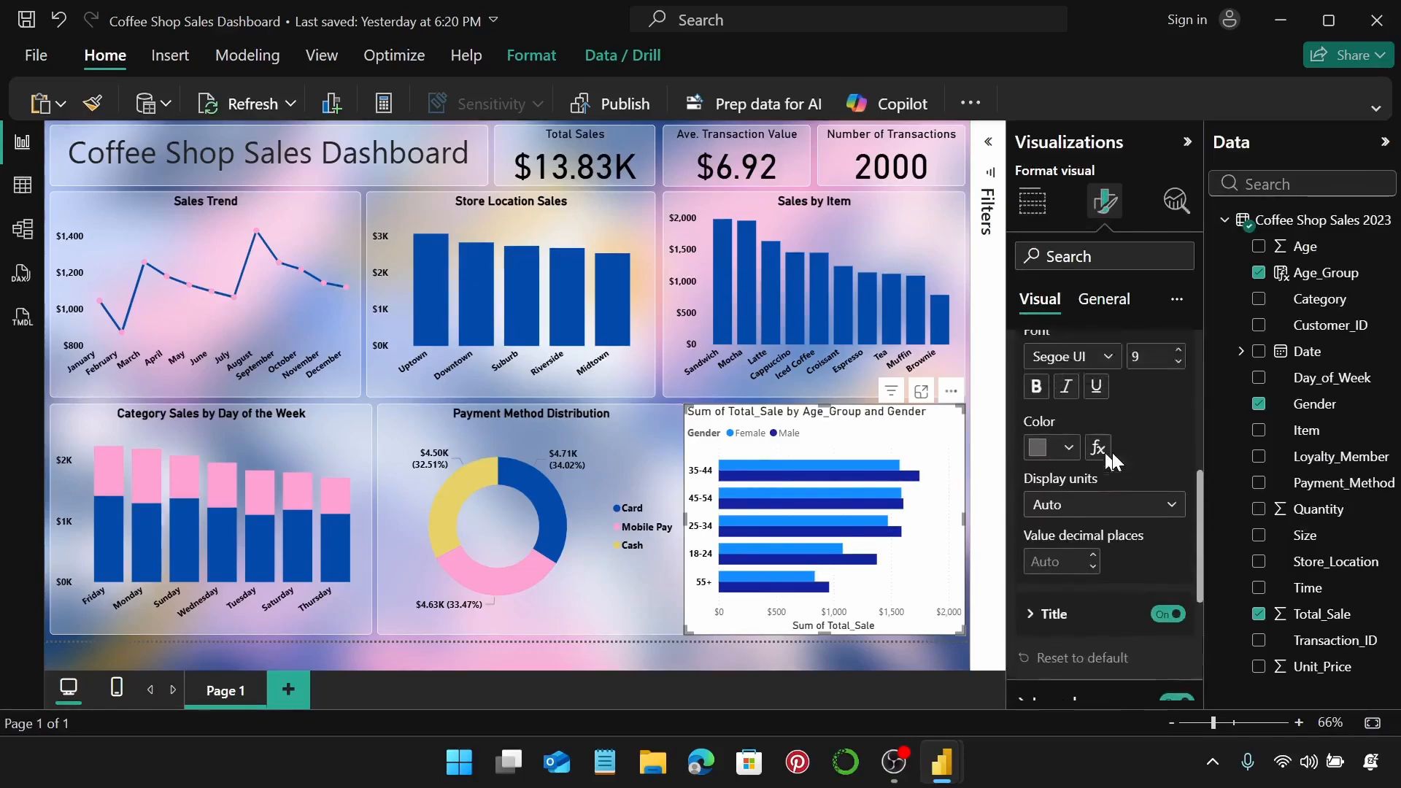
left_click(1063, 499)
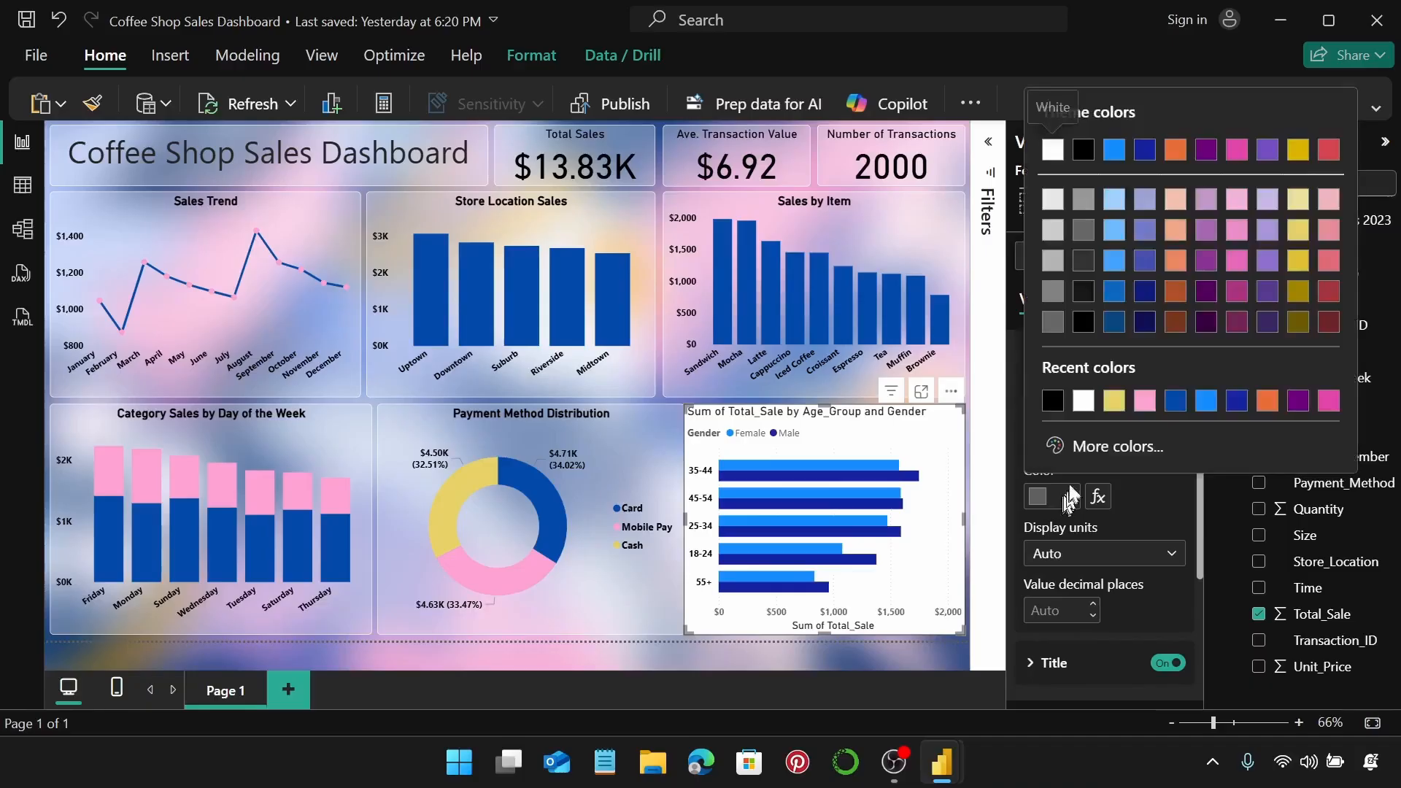
left_click(1053, 406)
scroll(1170, 518, "down", 2)
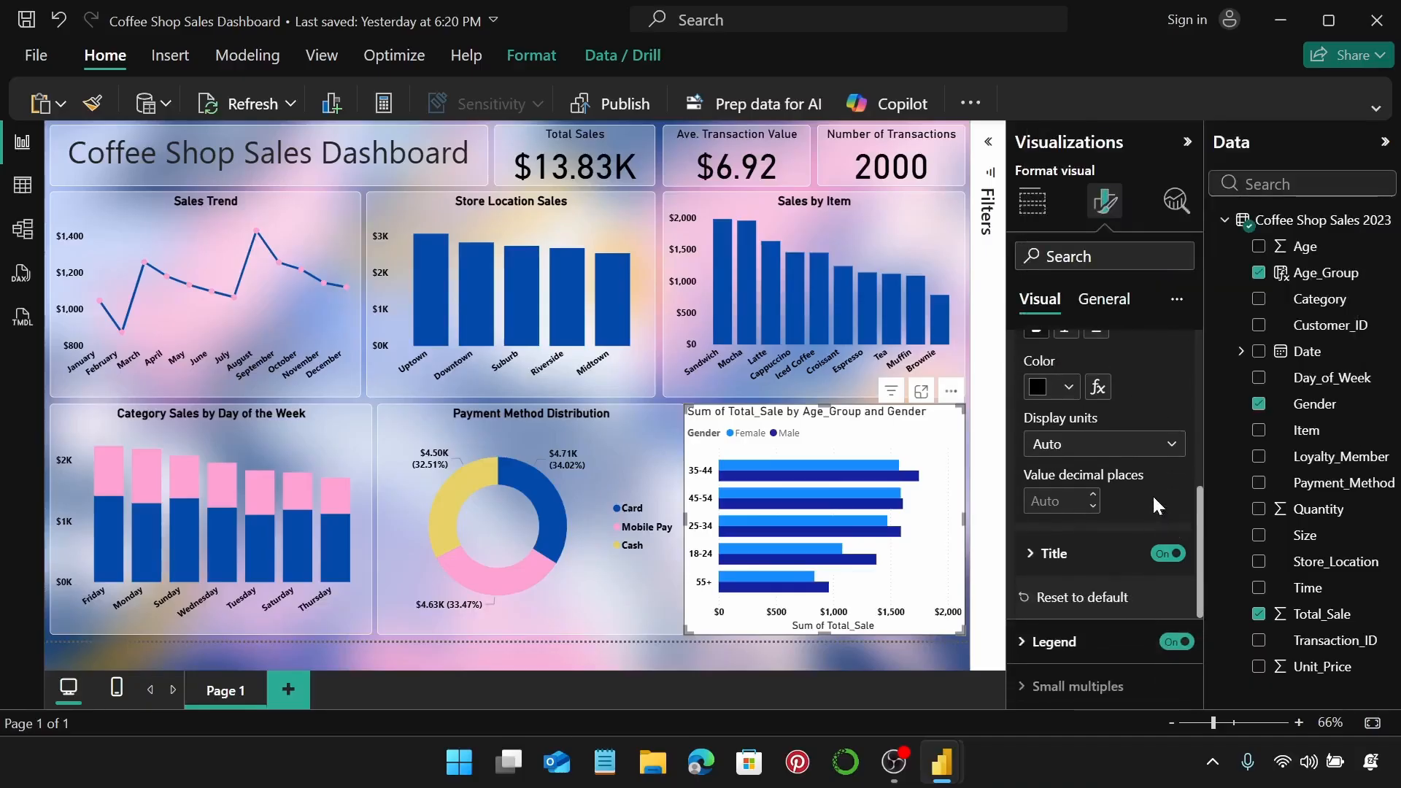
left_click(1168, 553)
scroll(1170, 515, "up", 1)
scroll(1171, 523, "up", 2)
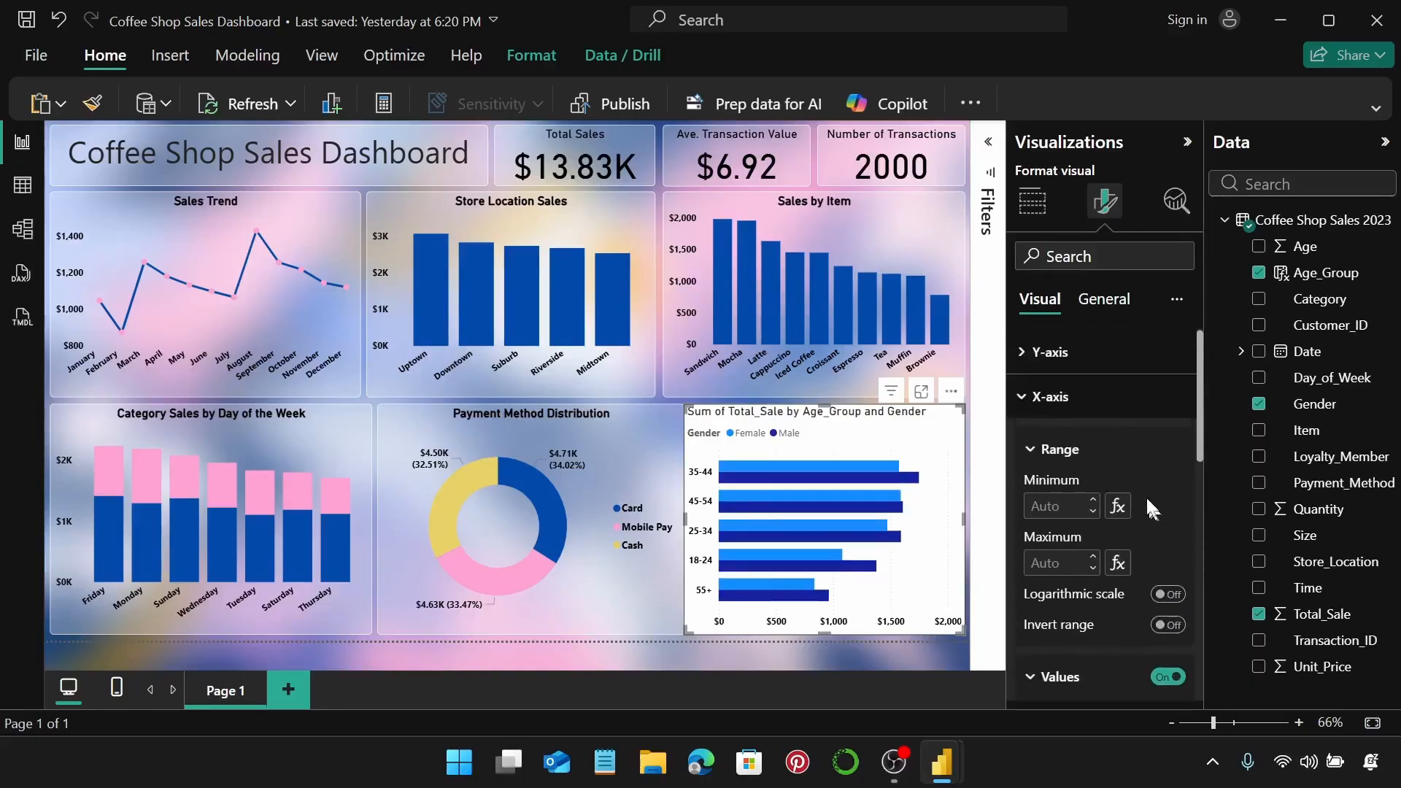
left_click(1103, 398)
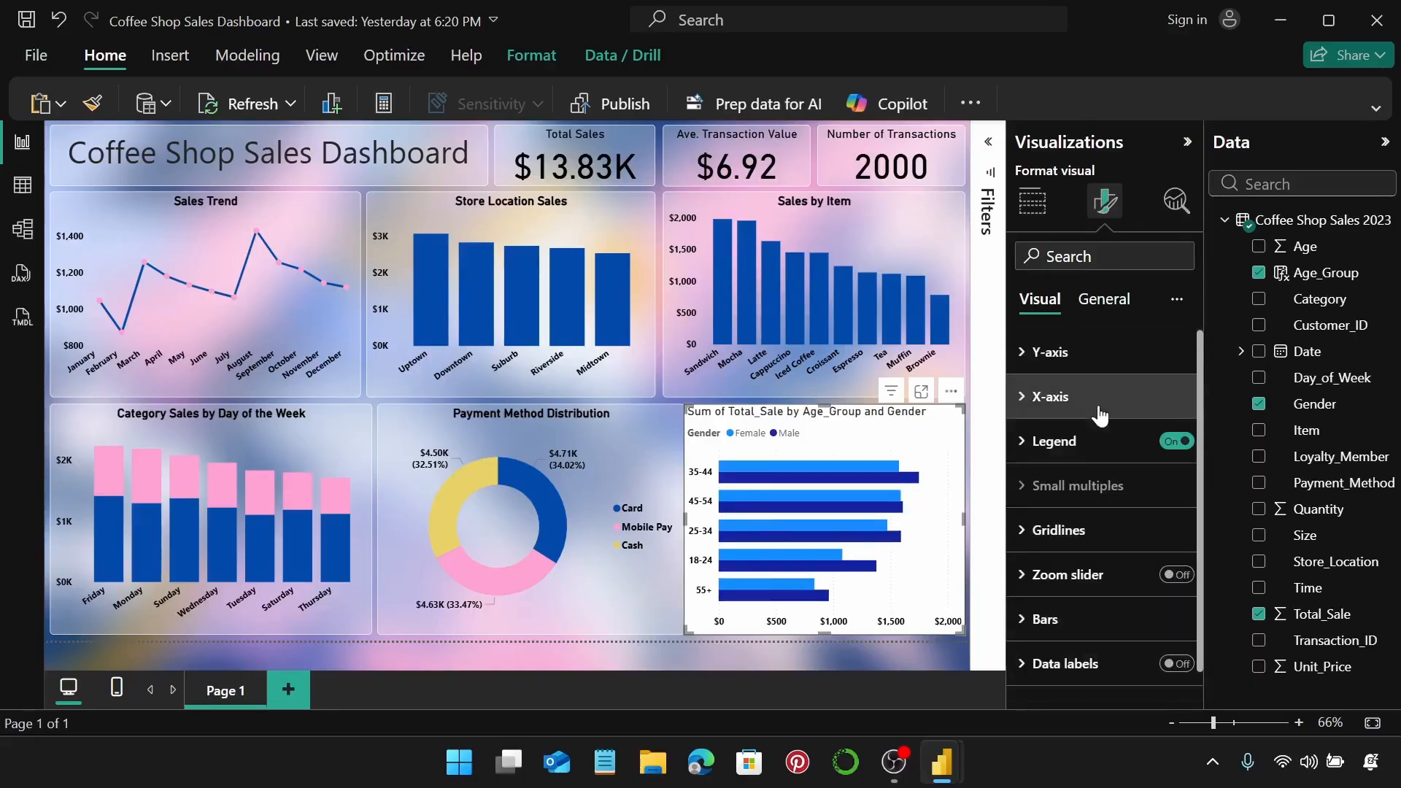
Hide the chart's Gender legend and turn off the vertical gridlines.
left_click(1176, 442)
scroll(1103, 443, "down", 1)
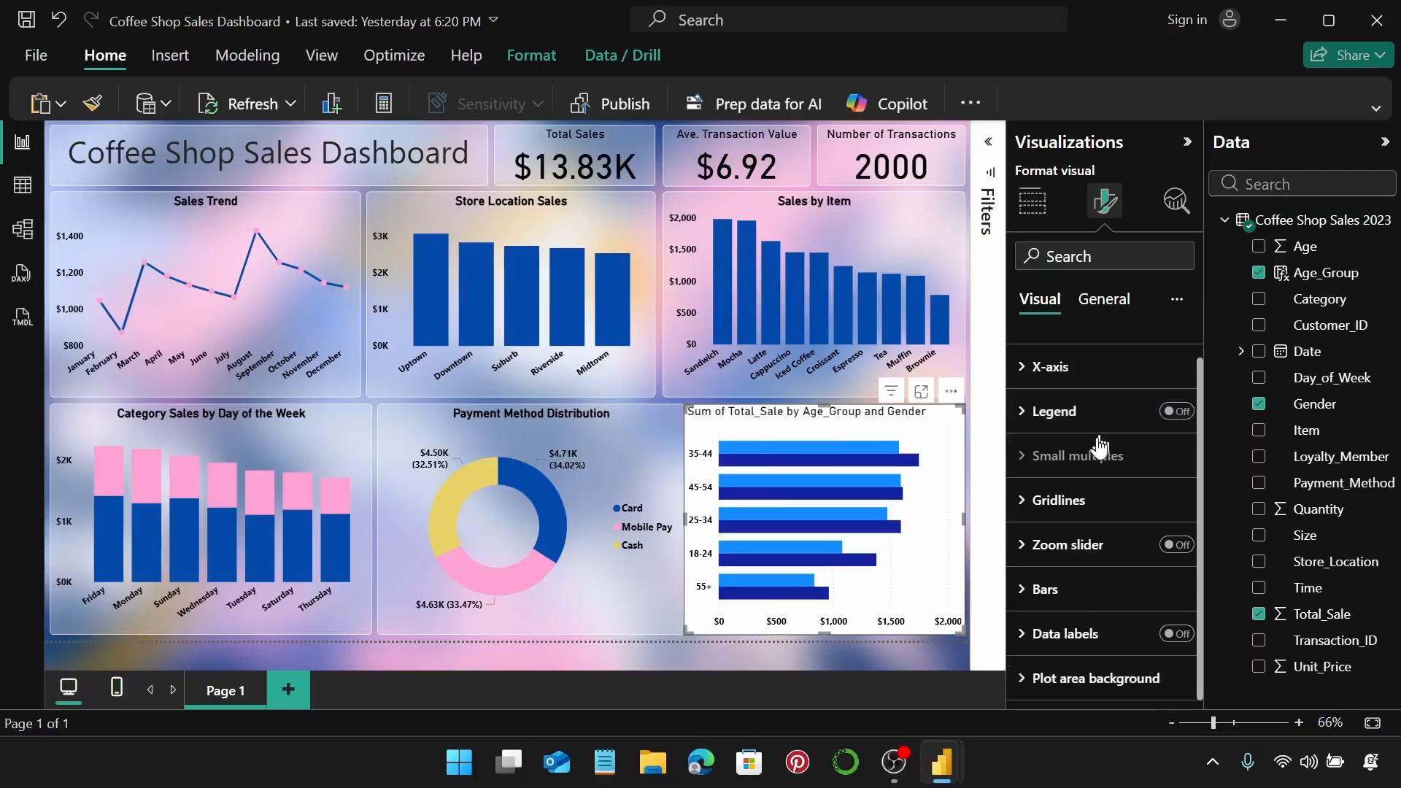
left_click(1104, 502)
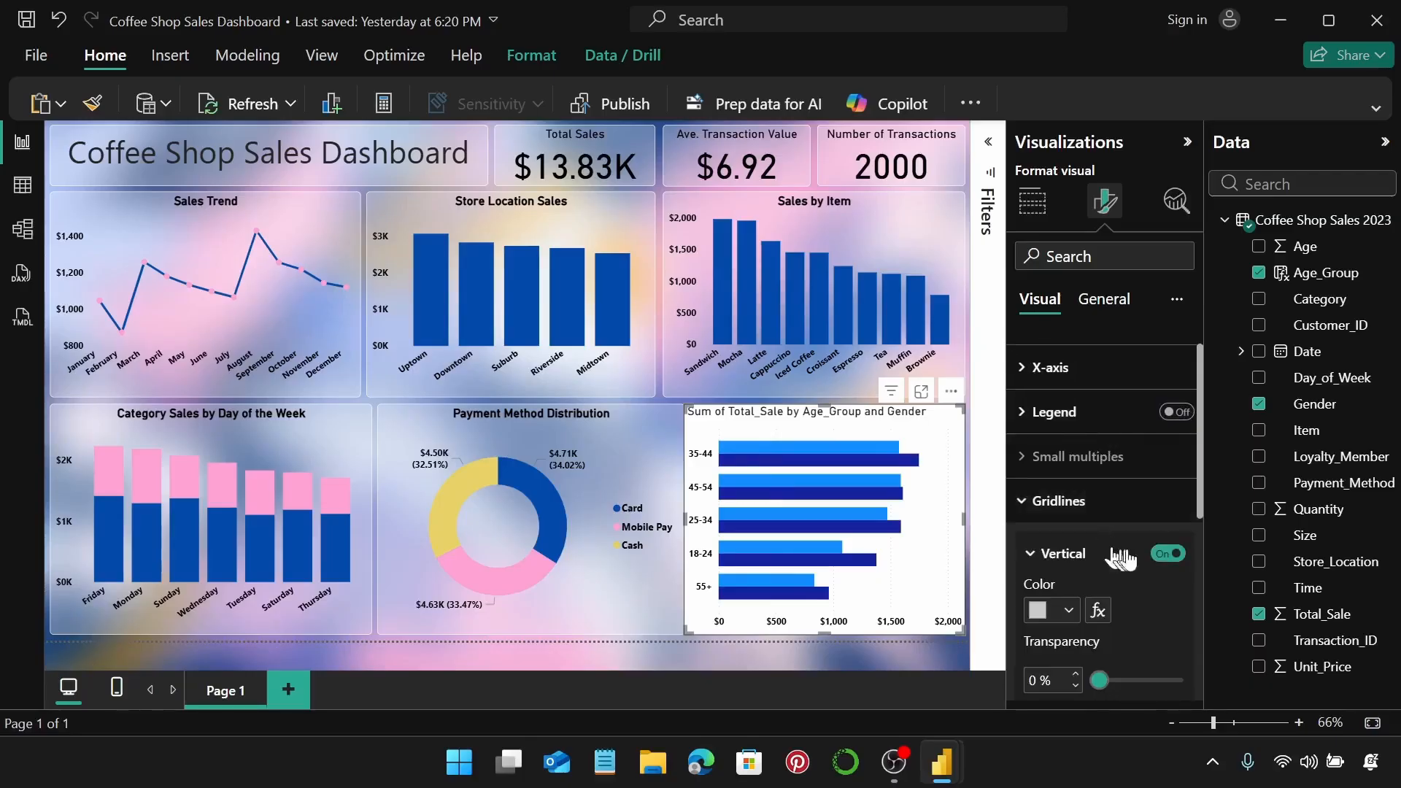
left_click(1160, 555)
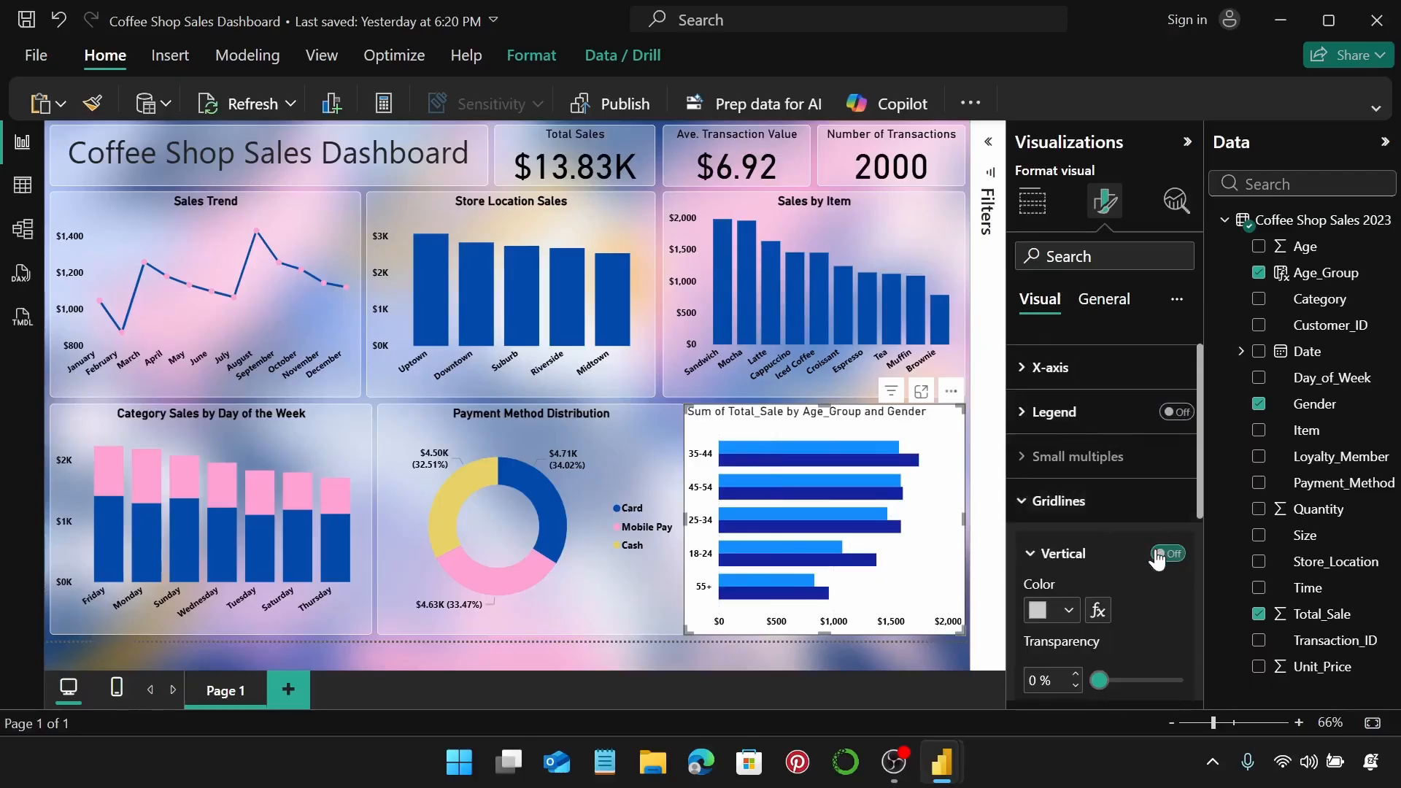
left_click(1106, 503)
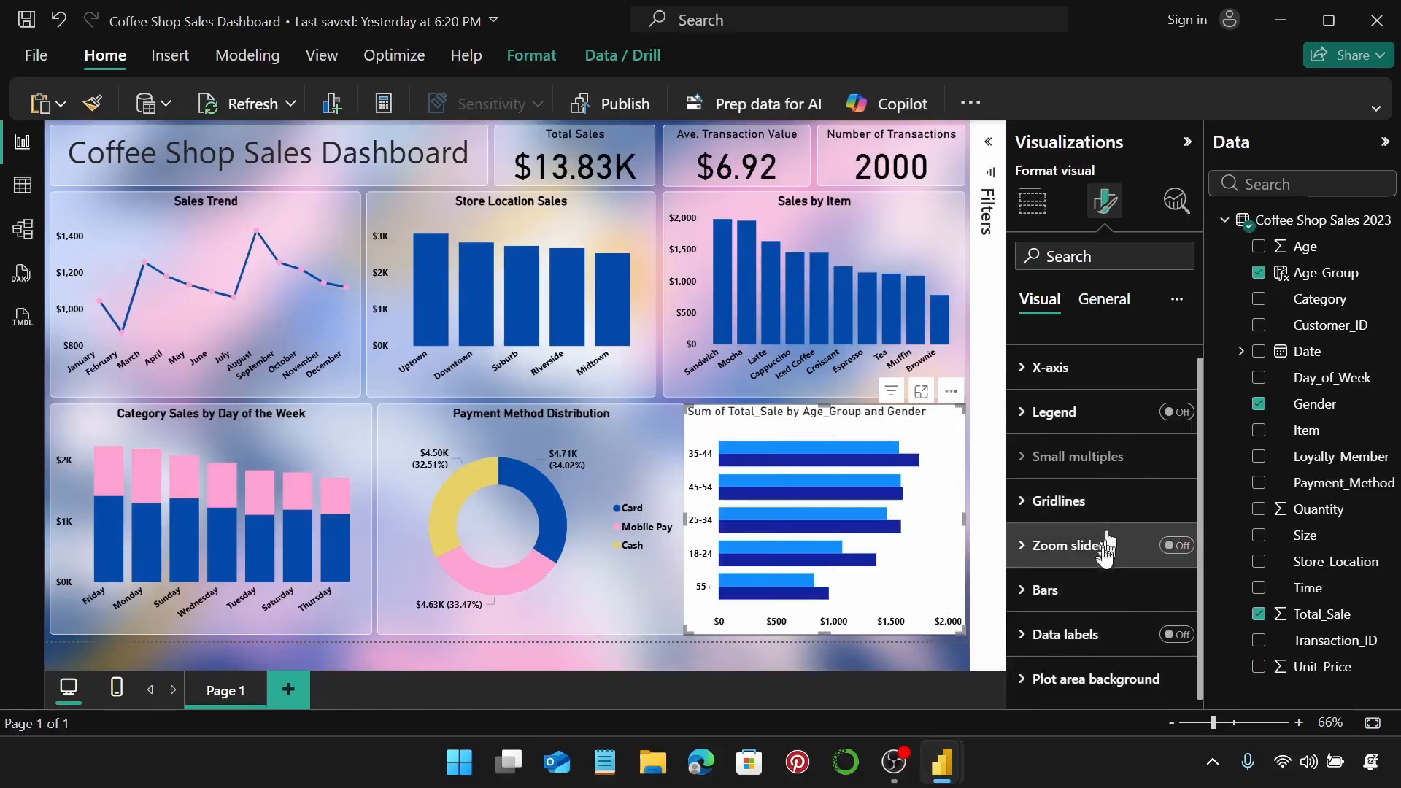
Colour the Female bars pink and keep the Male bars blue.
left_click(1106, 595)
scroll(1110, 588, "down", 3)
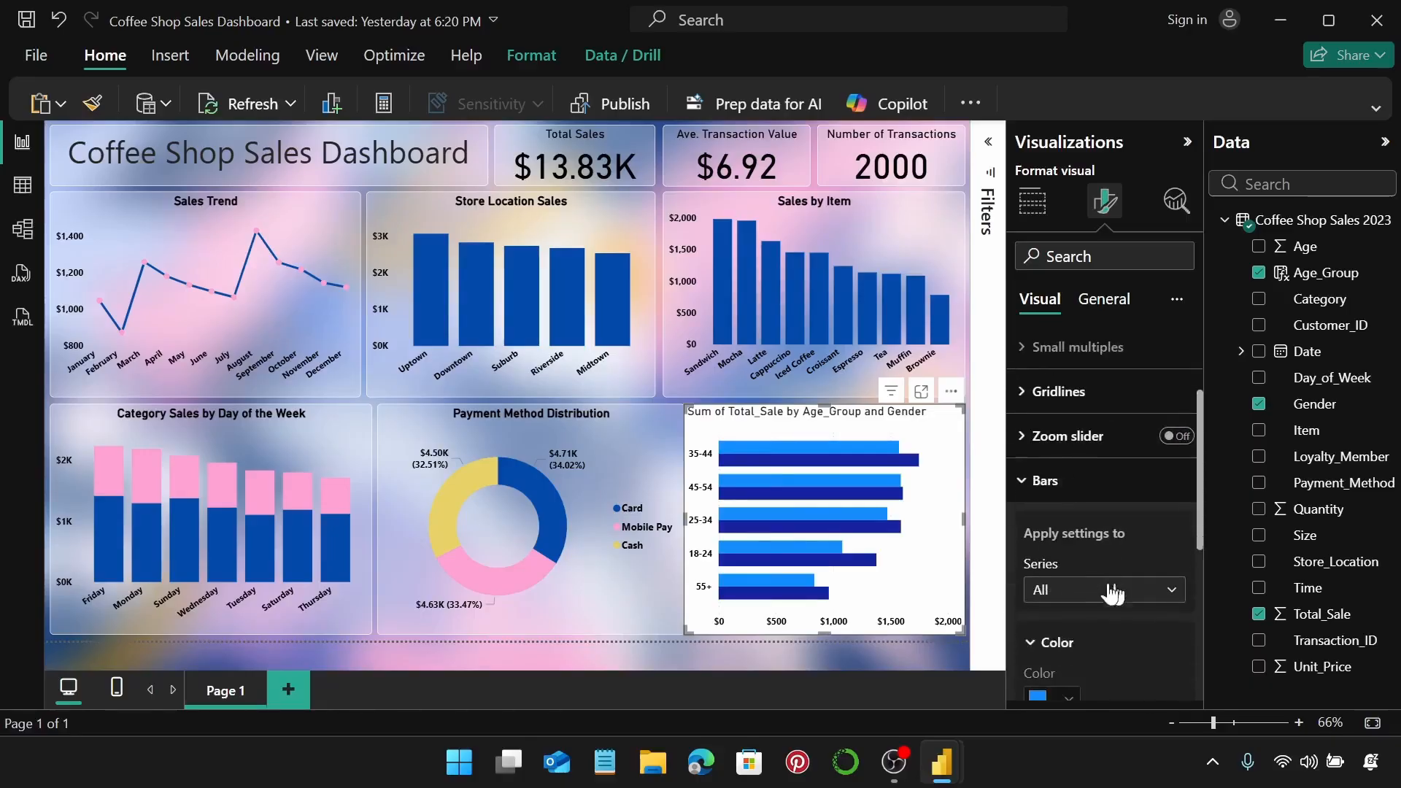
left_click(1133, 487)
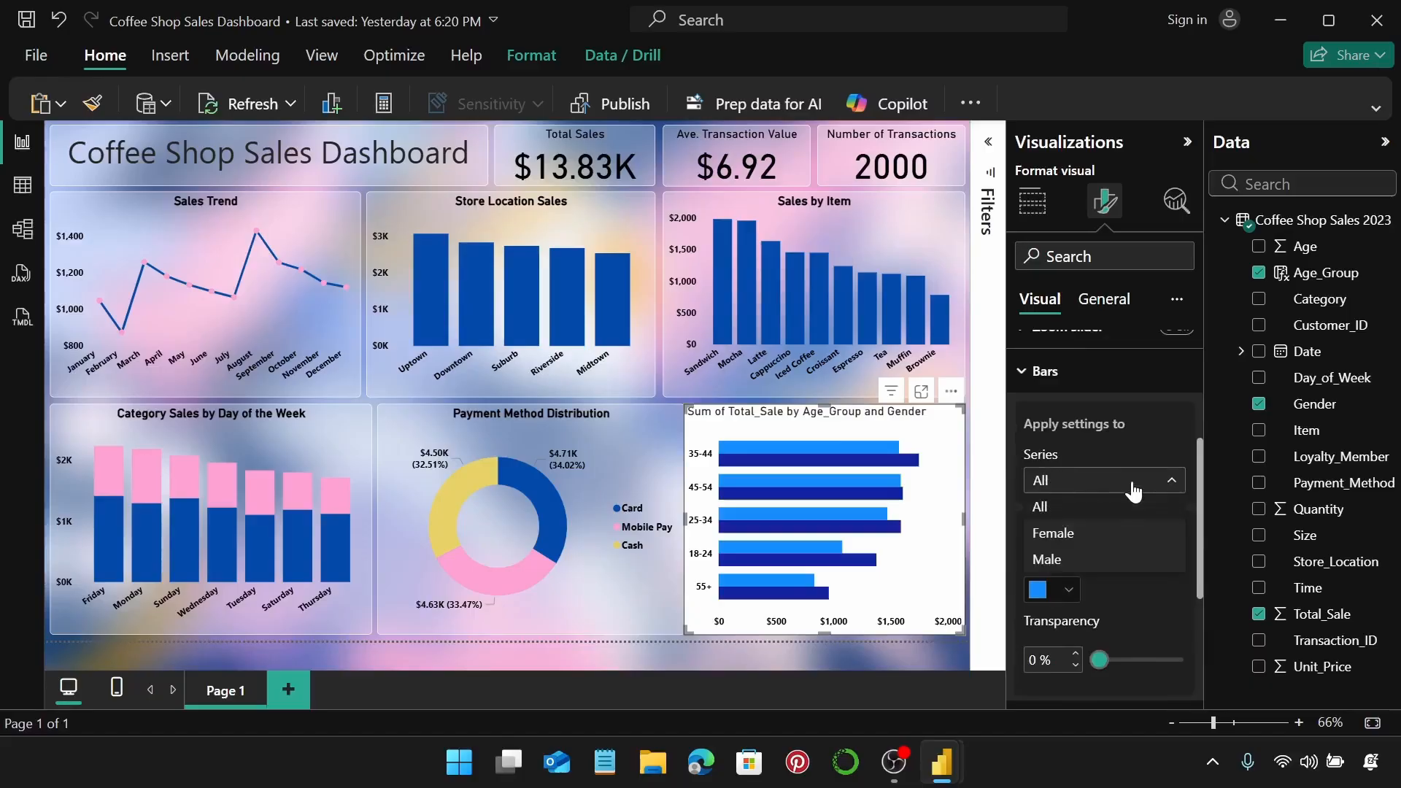
left_click(1139, 532)
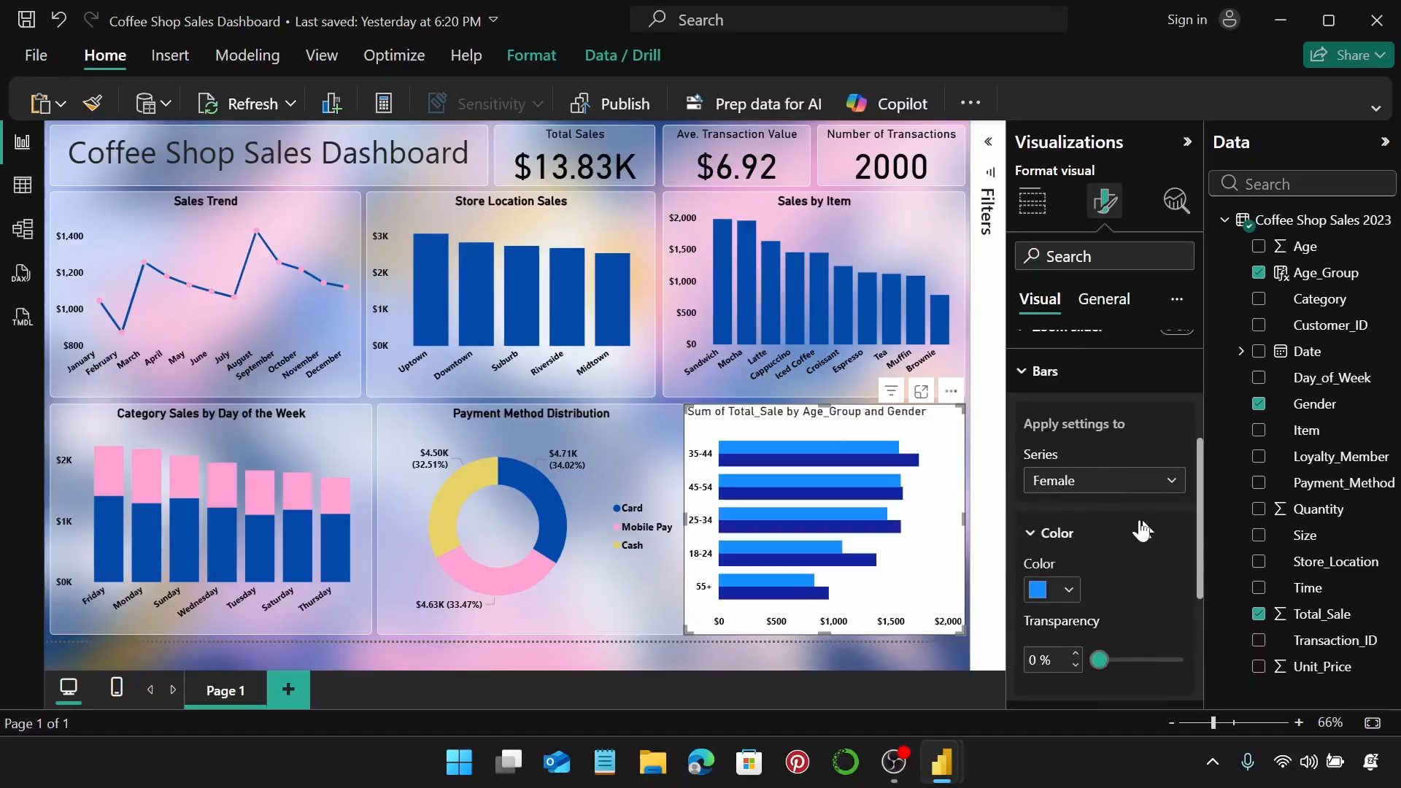
left_click(1069, 590)
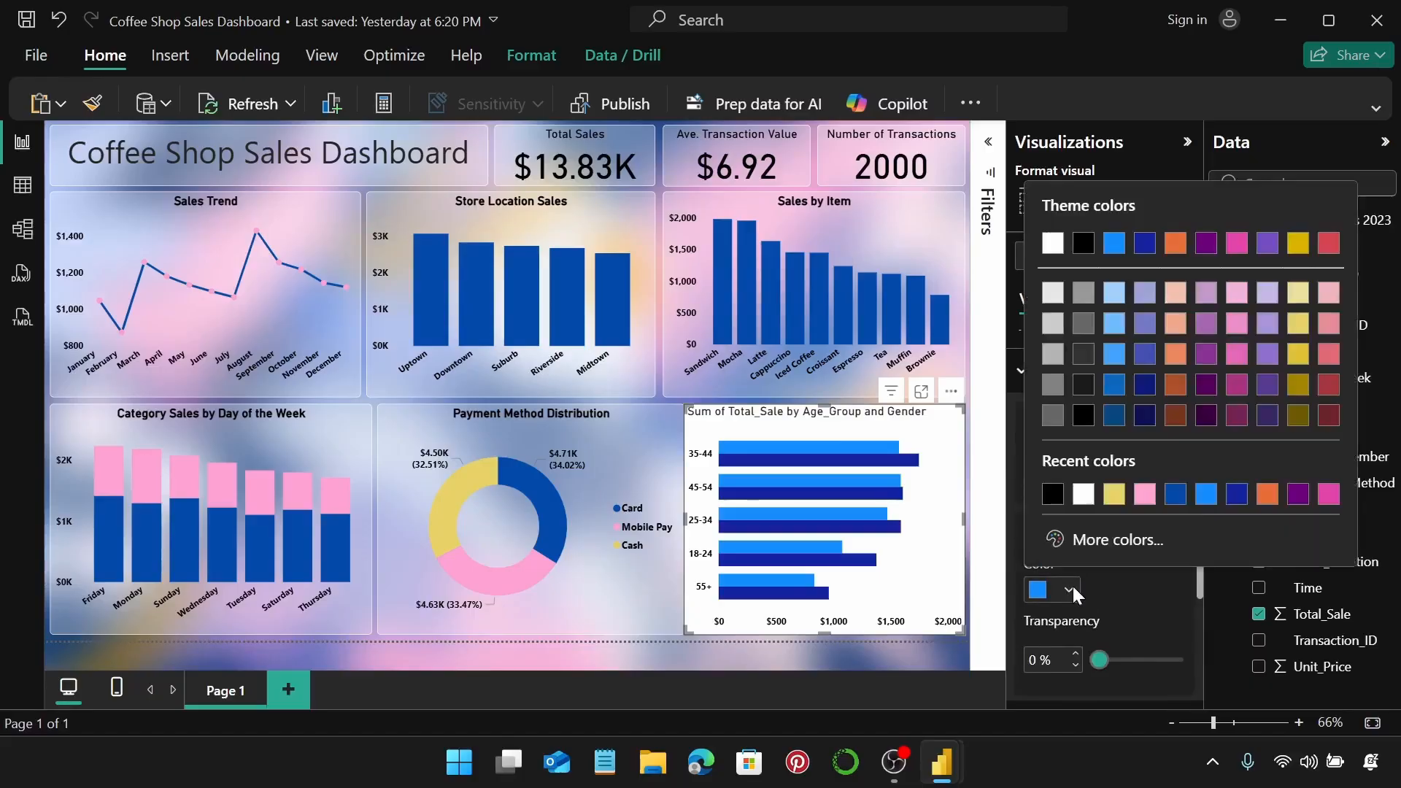
left_click(1145, 493)
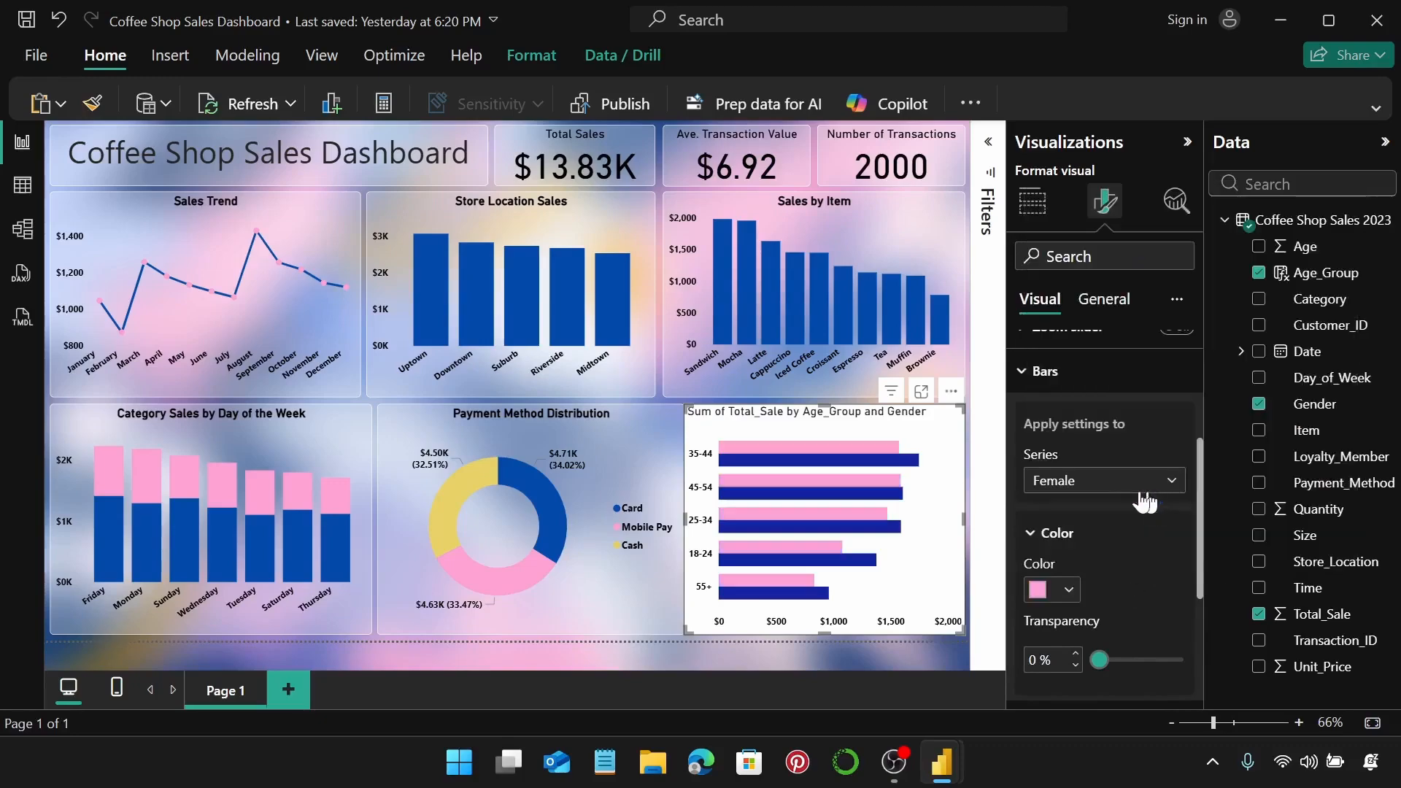
left_click(1106, 482)
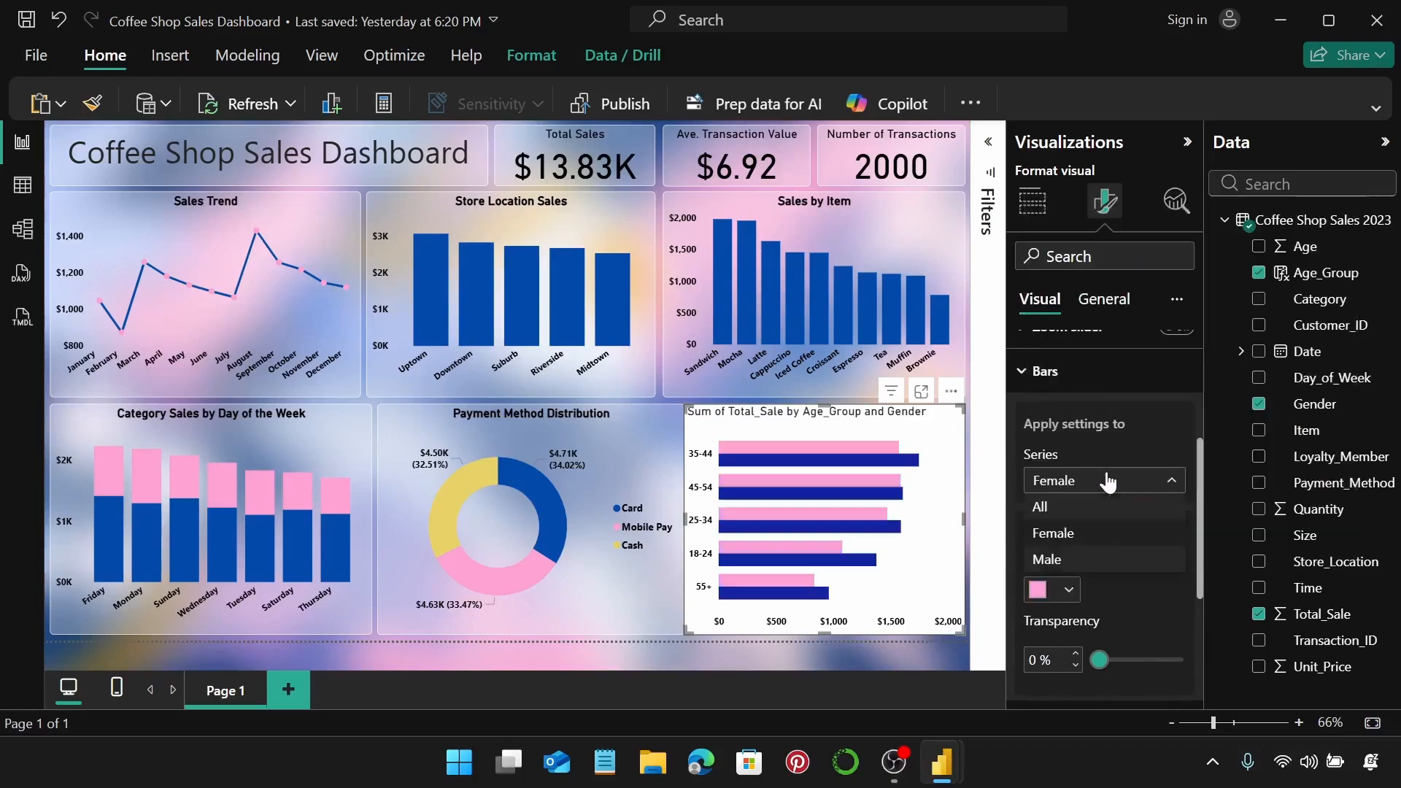
left_click(1106, 559)
left_click(1069, 590)
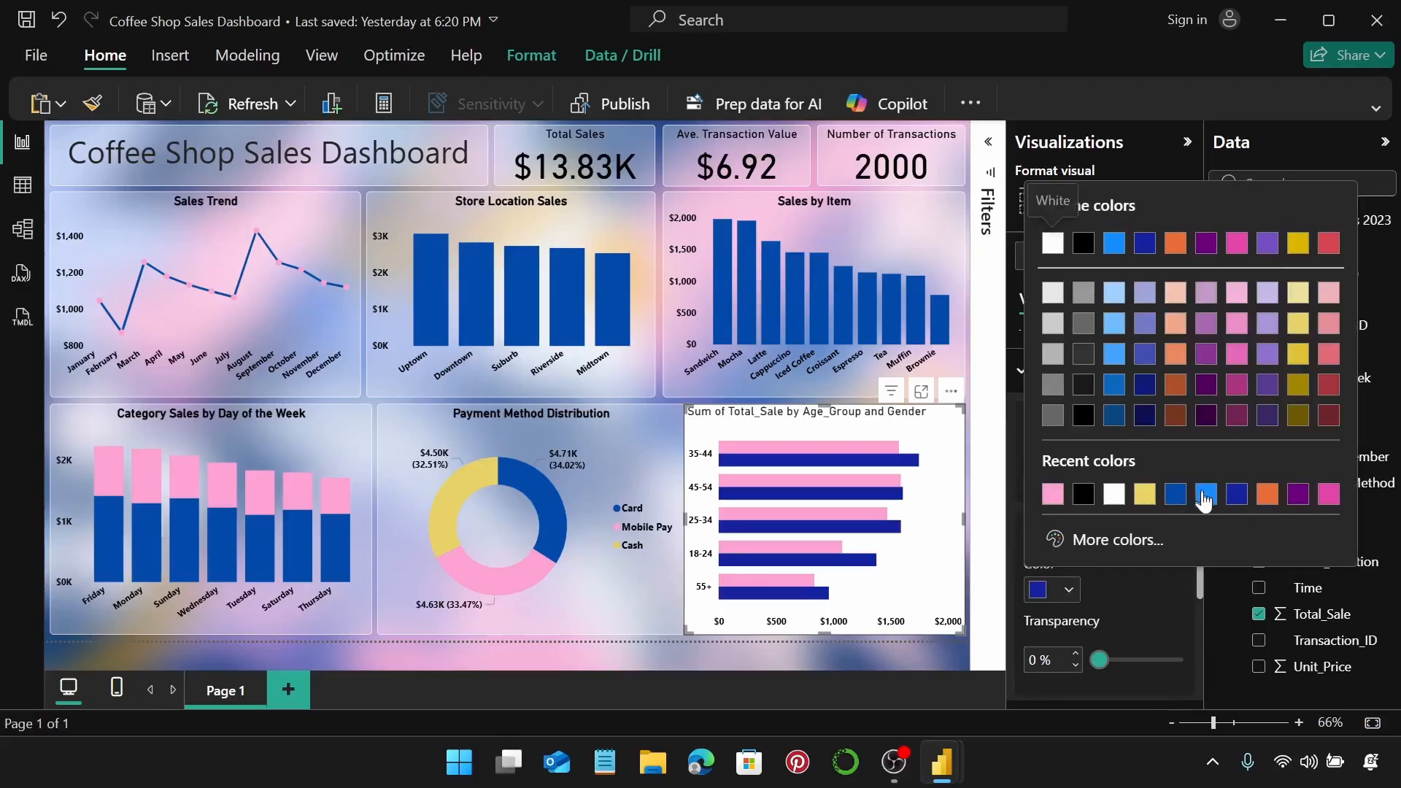
left_click(1173, 494)
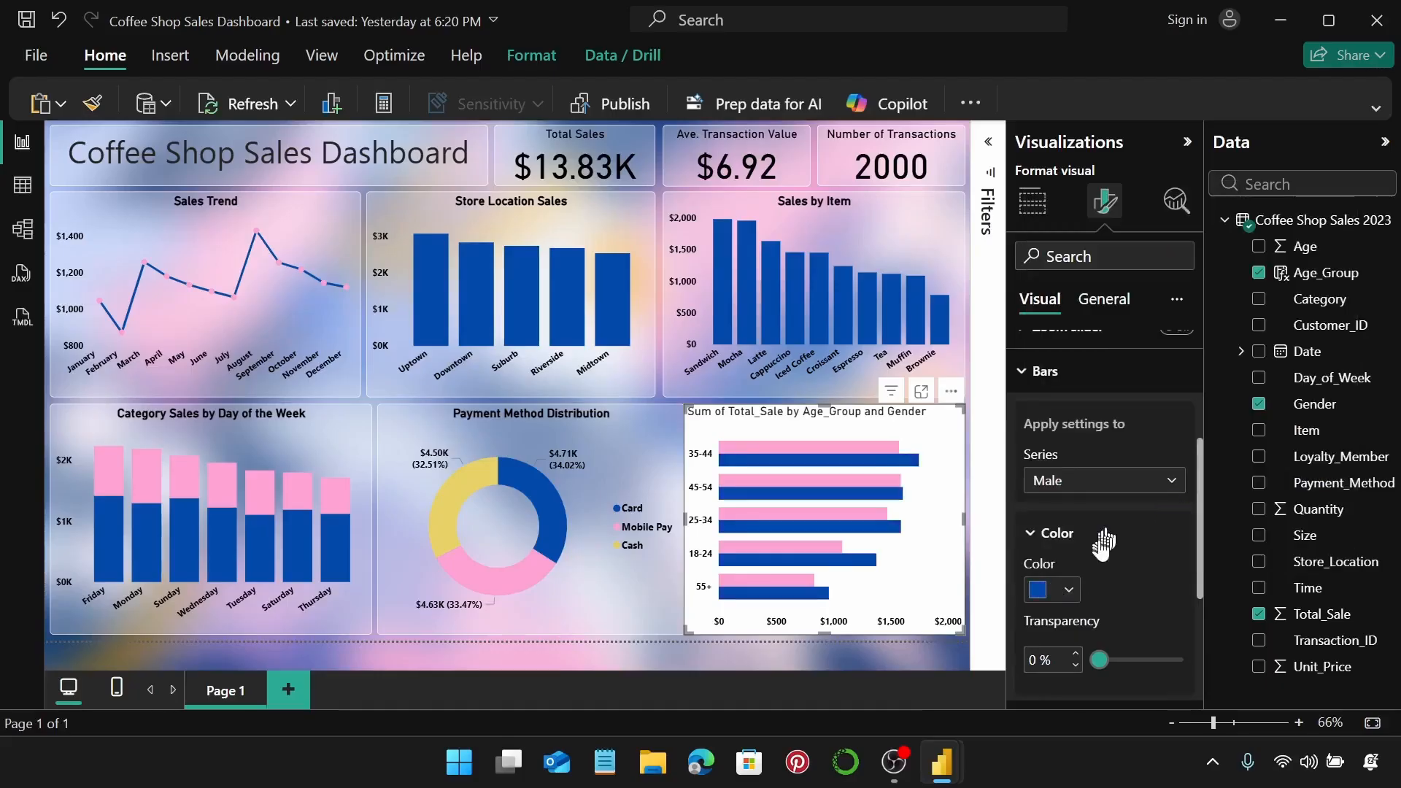
scroll(1103, 540, "up", 2)
left_click(1127, 480)
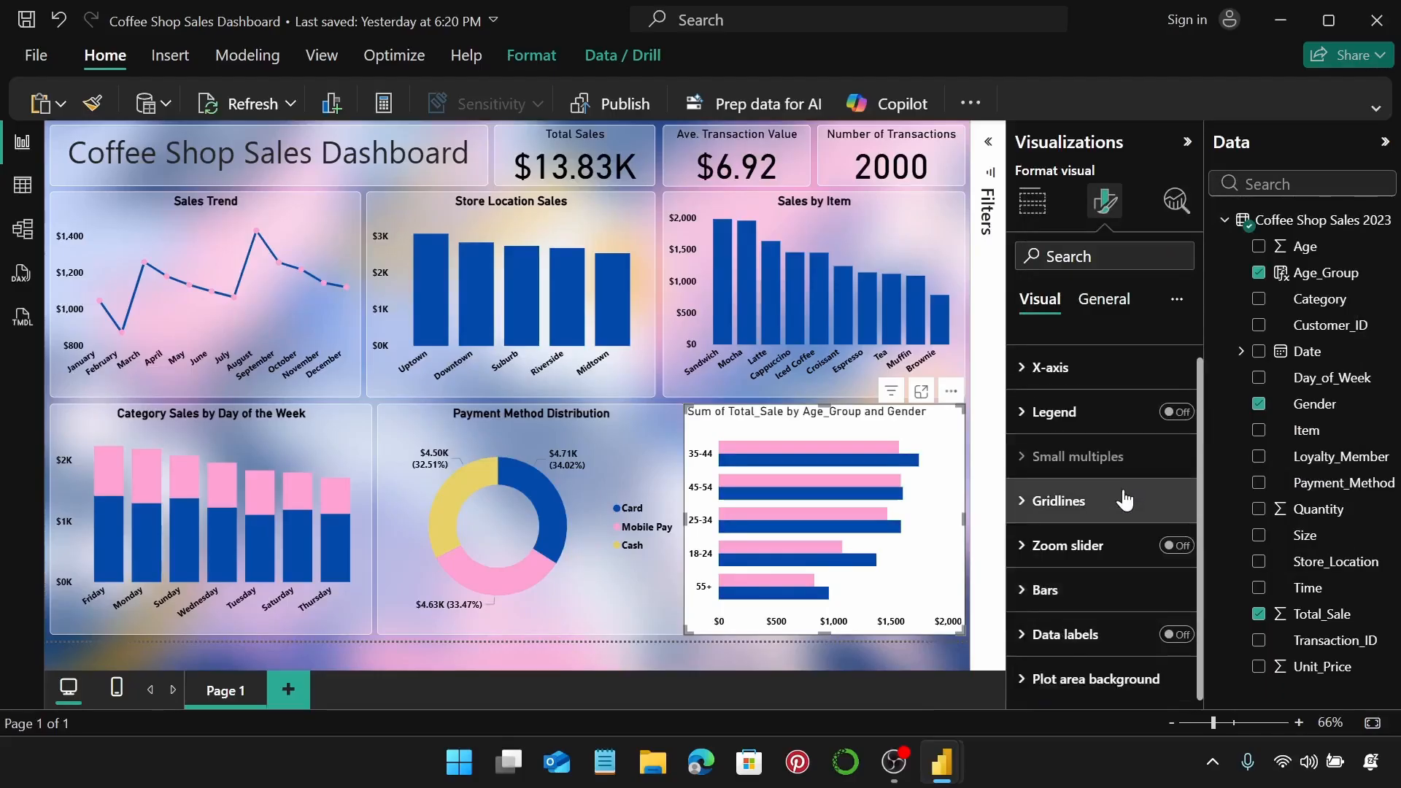
left_click(1102, 300)
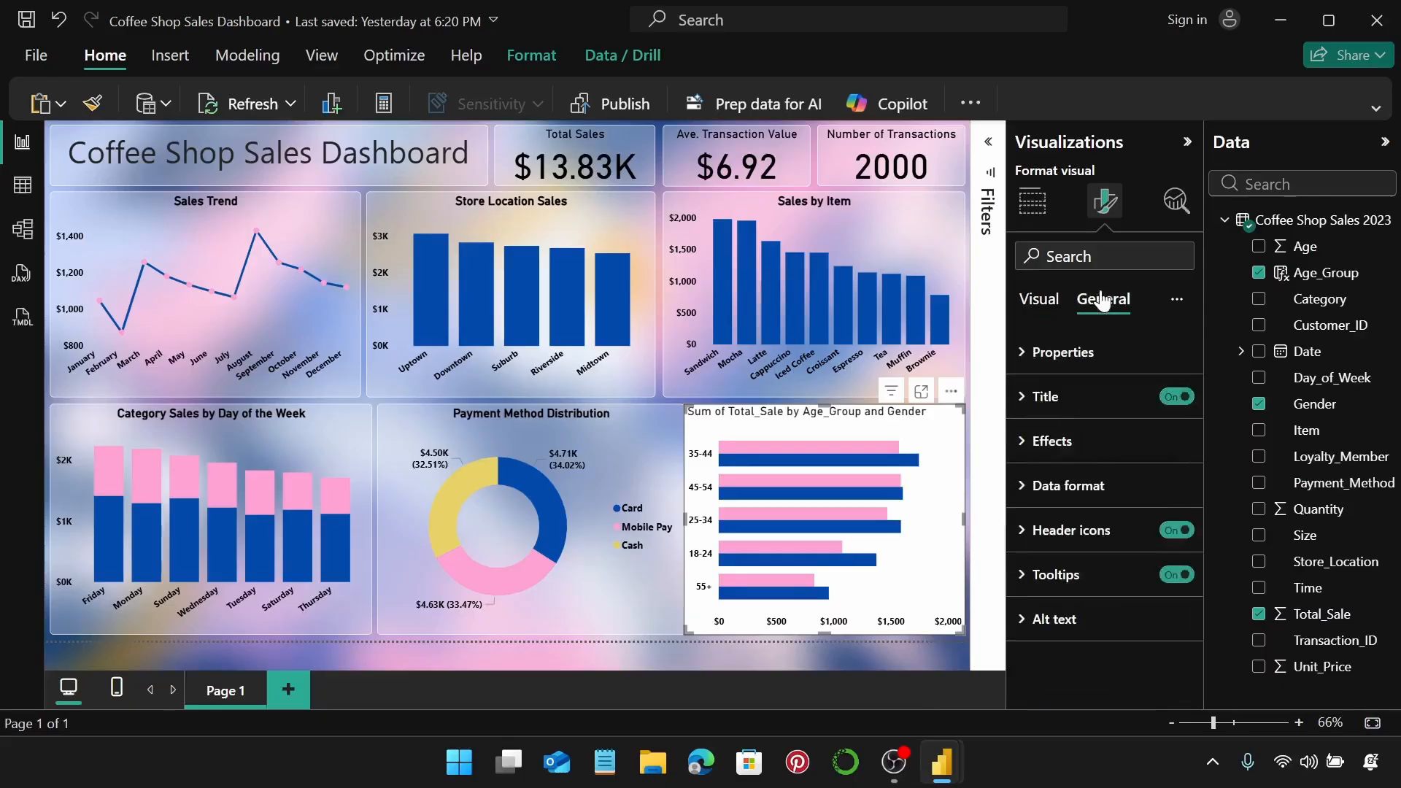
Set the age-group chart's size to height 320 and width 378.
left_click(1063, 352)
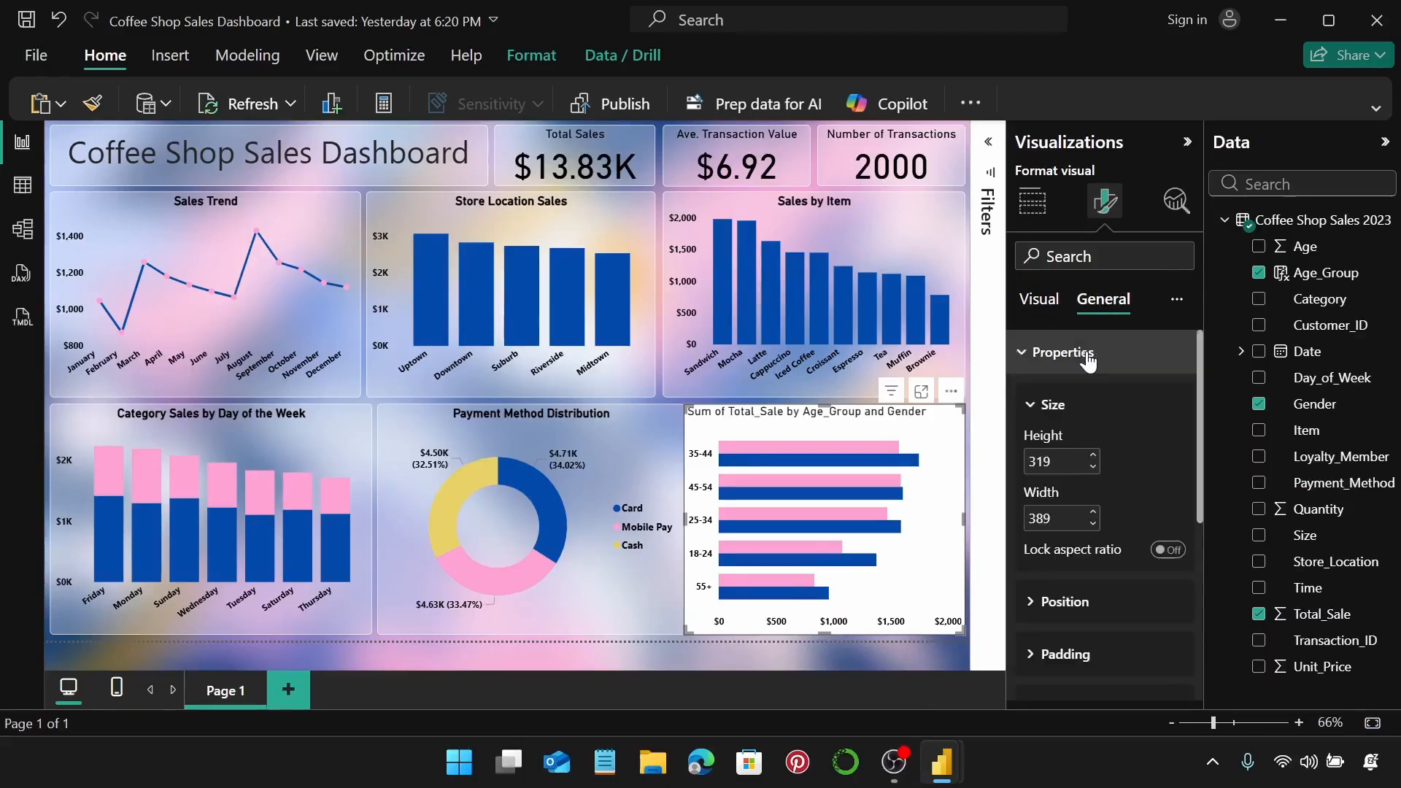
left_click(1092, 454)
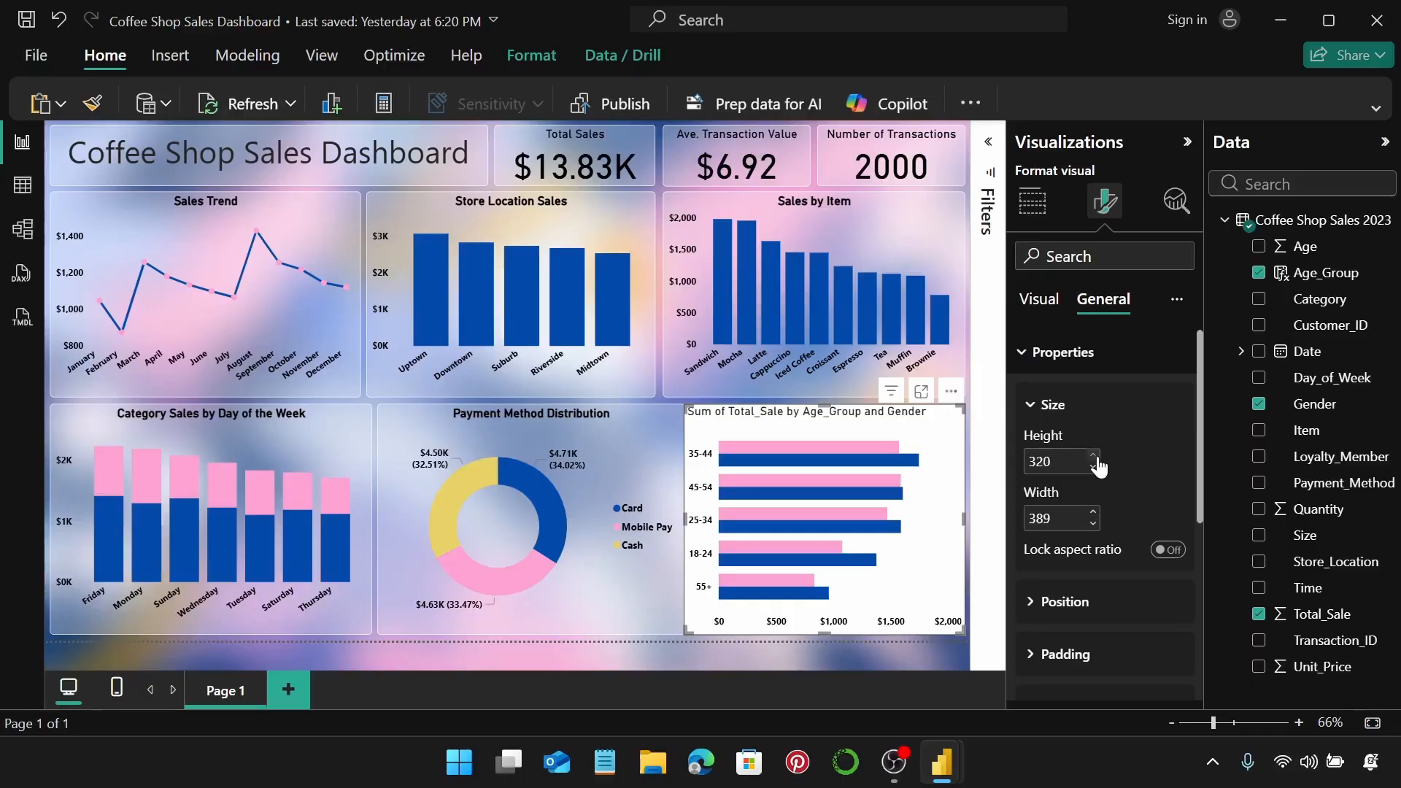
left_click(1064, 518)
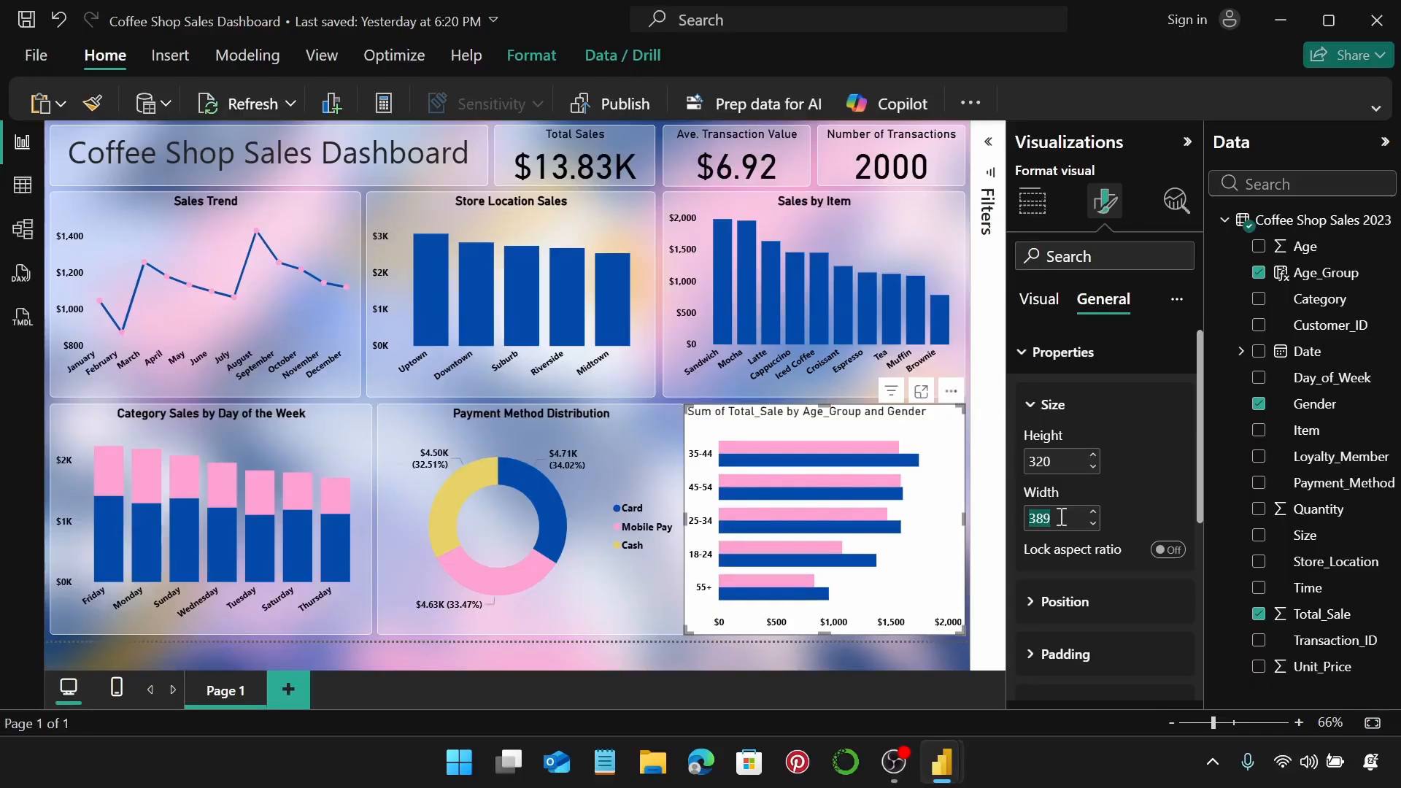
type("378")
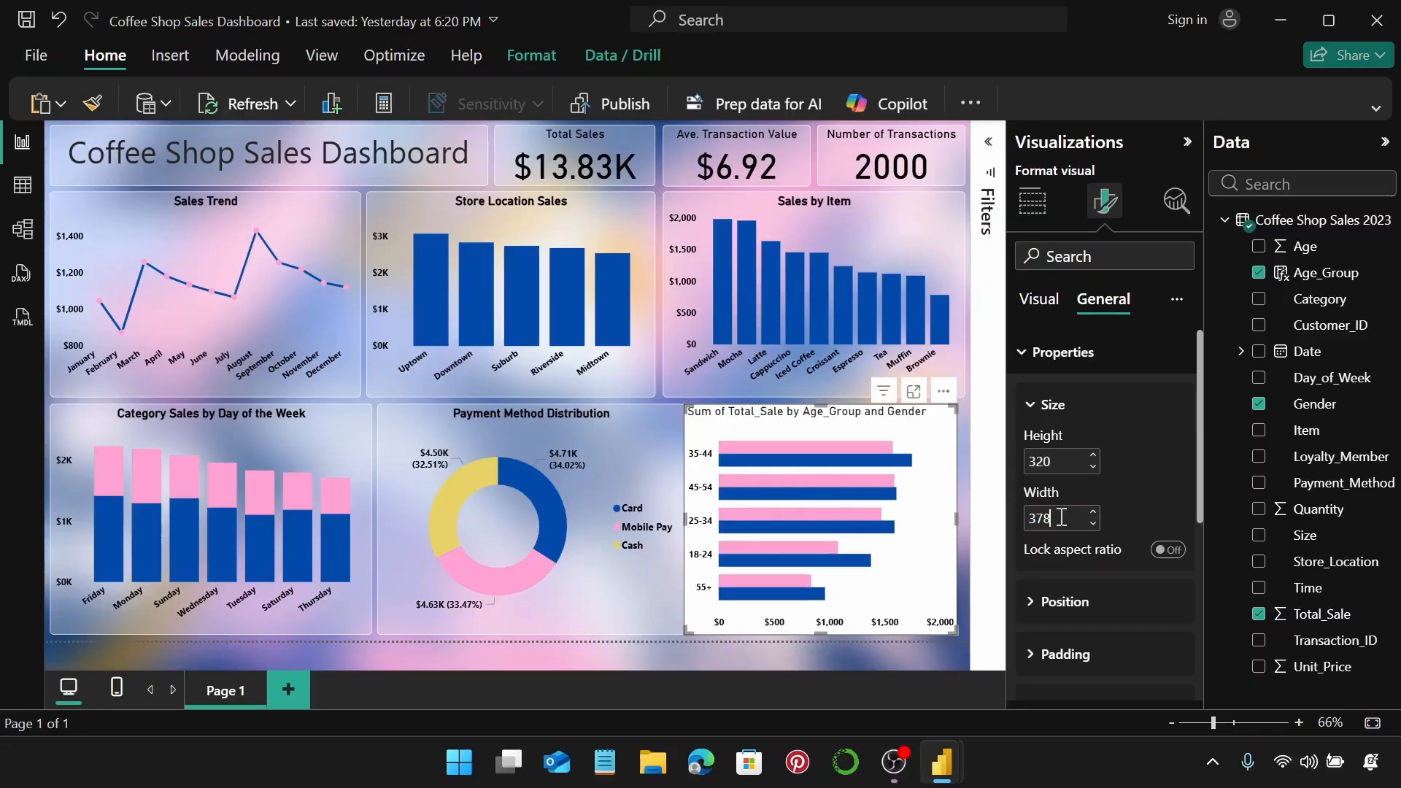
left_click(1112, 353)
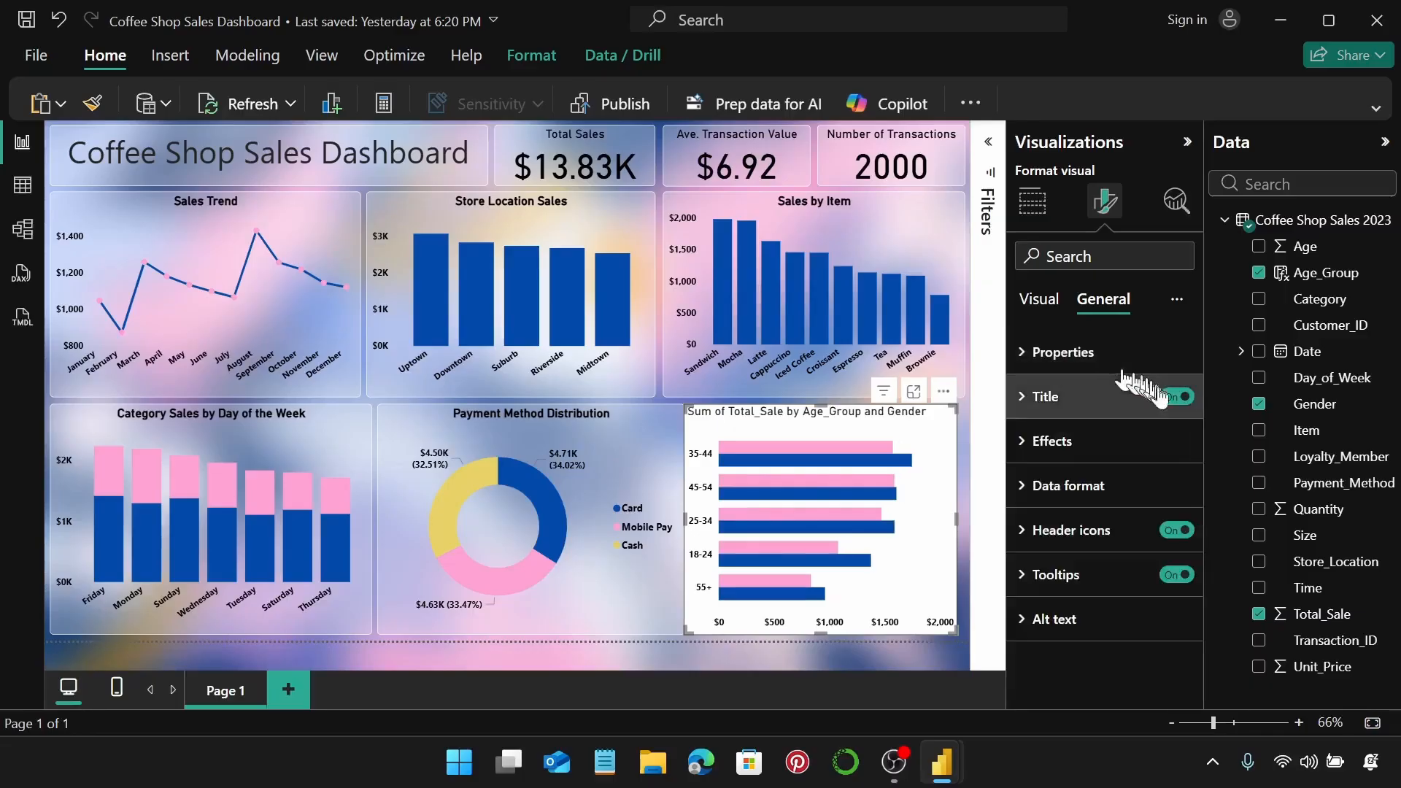
Change the chart title to 'Sales by Age Group and Gender' with black, centred text.
left_click(1065, 396)
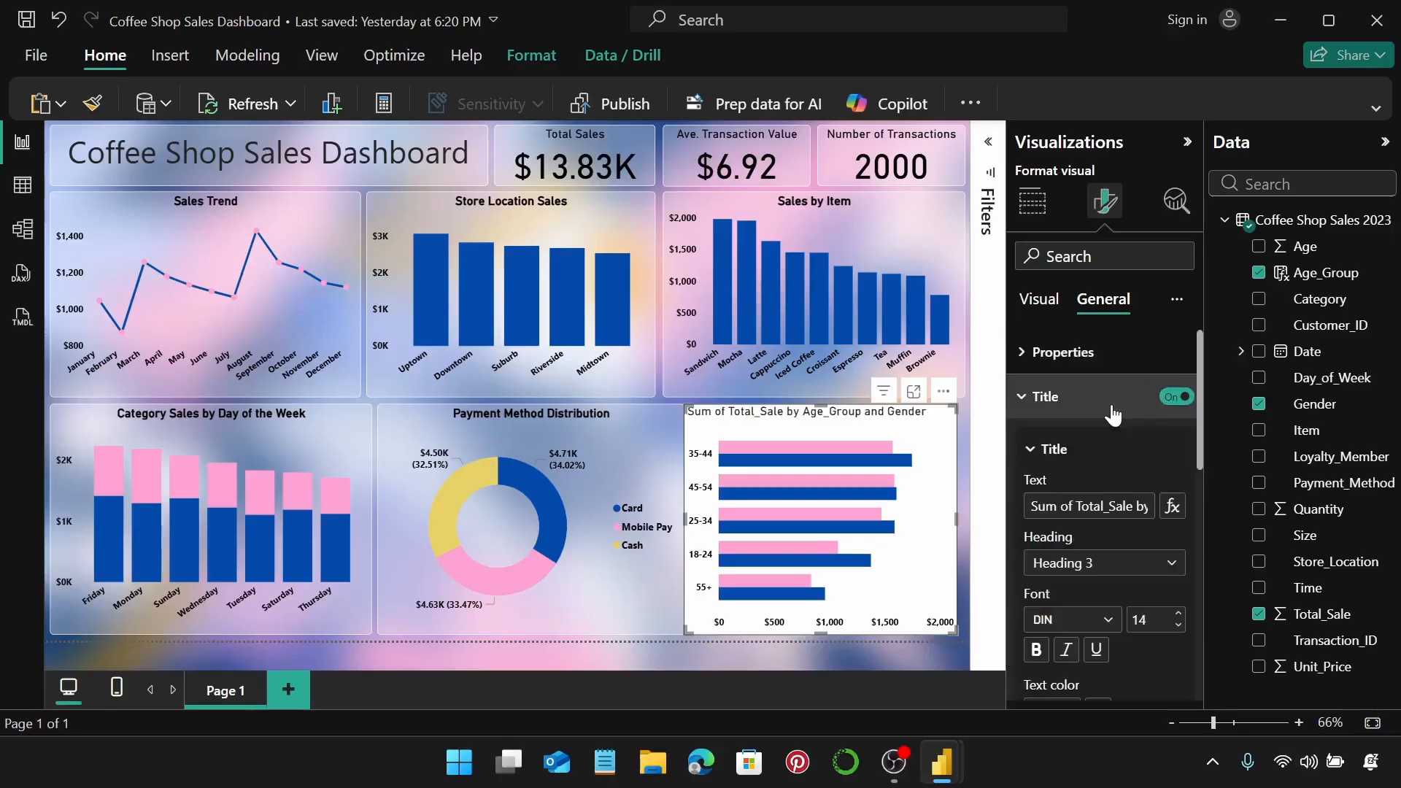
left_click(1057, 506)
key("ctrl+a")
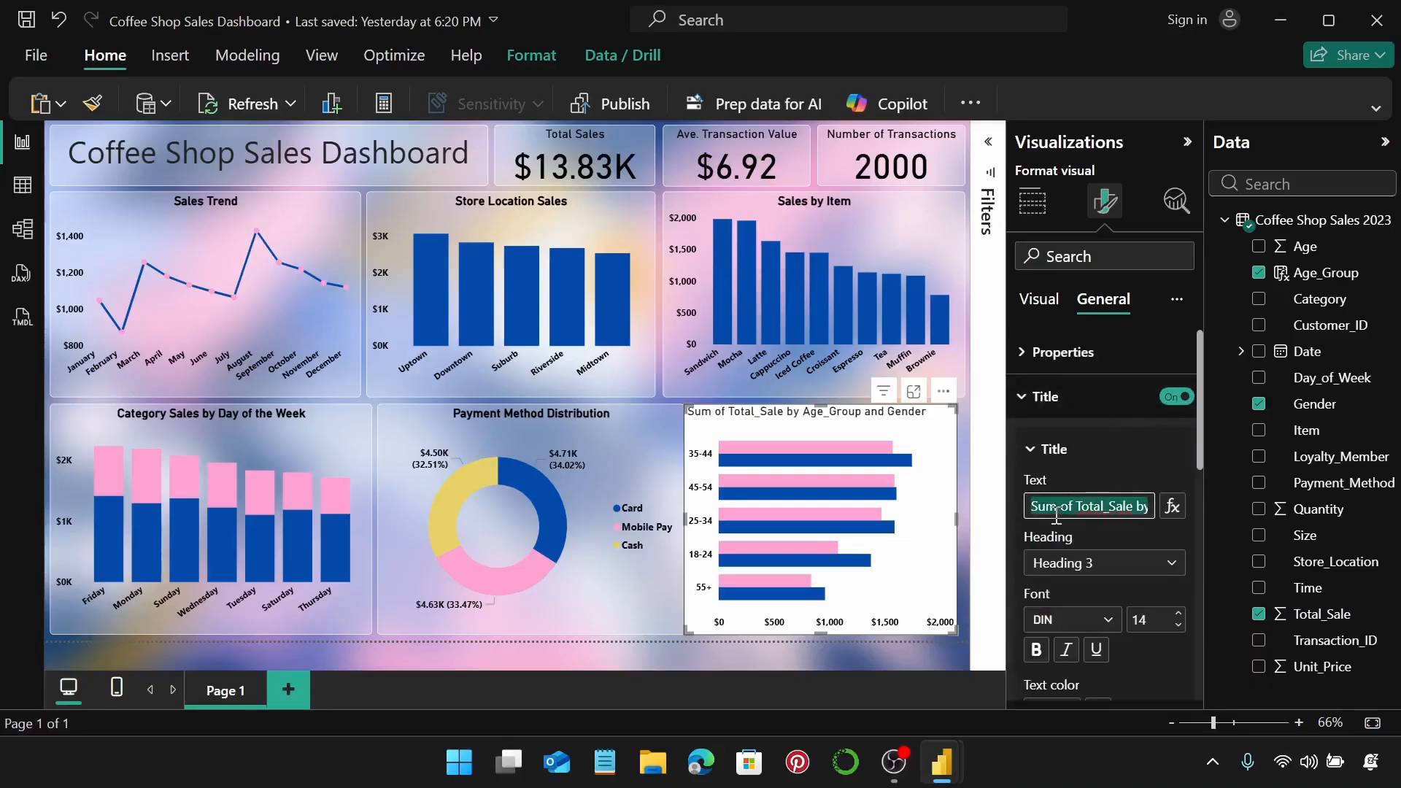
type("Sale")
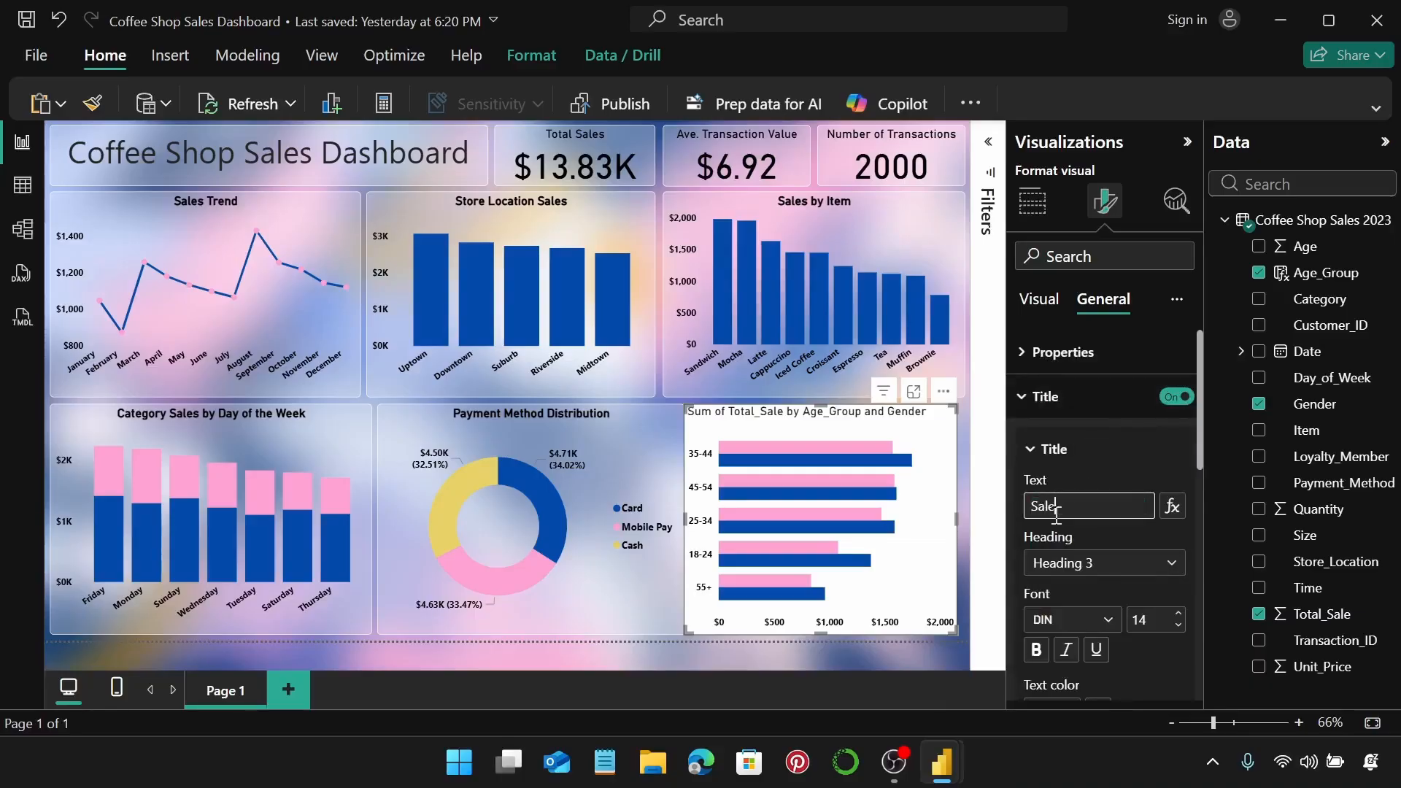
type("s by A")
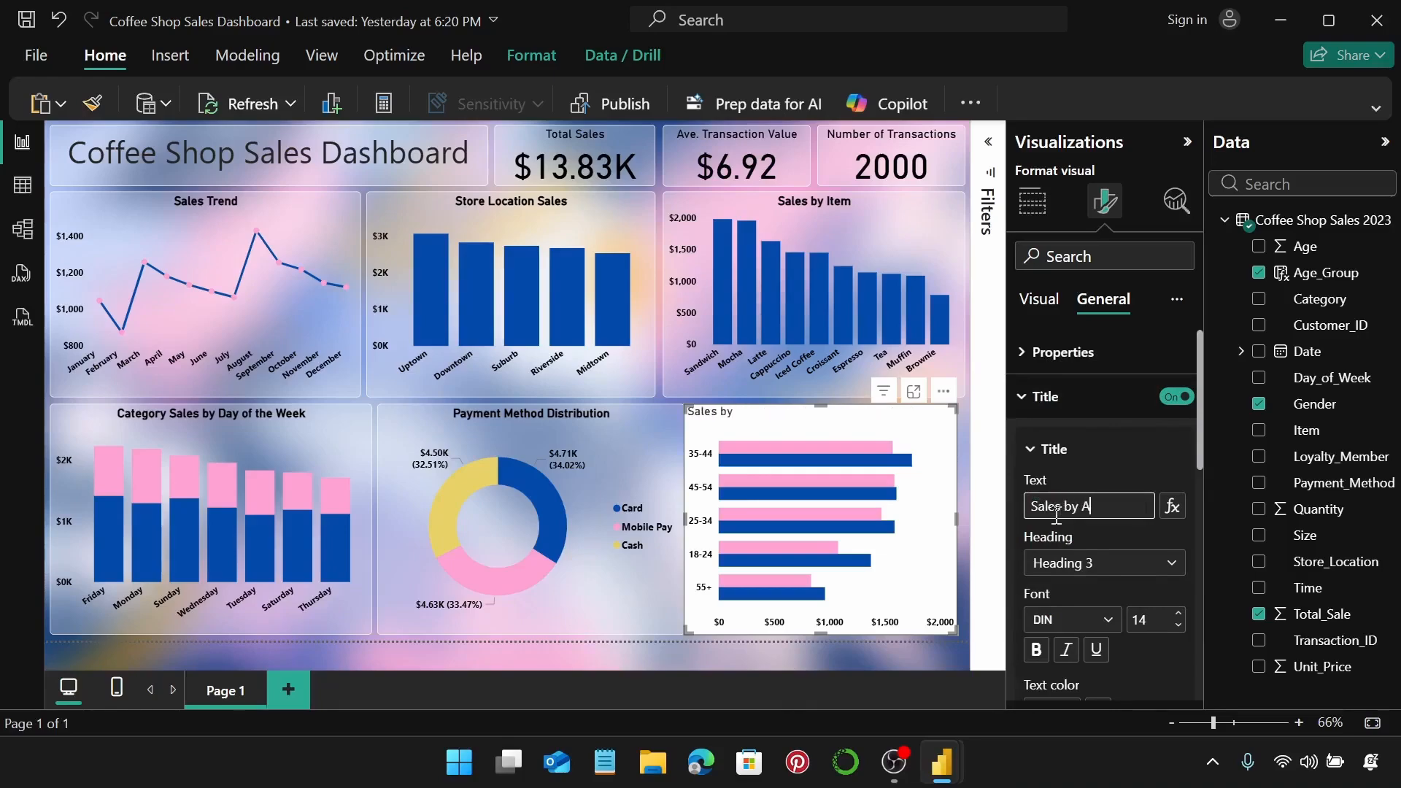
type("ge Group and Gender")
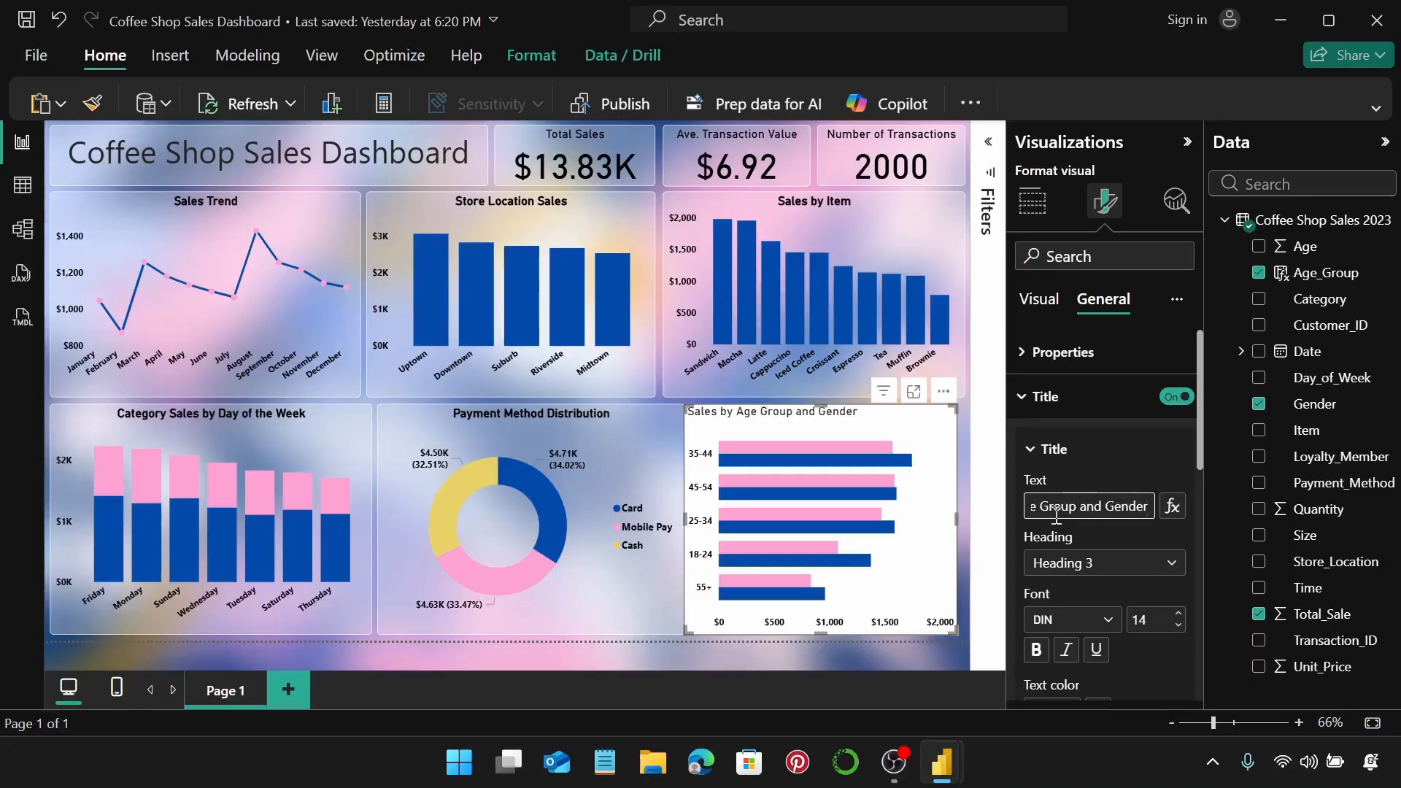
scroll(1051, 558, "down", 2)
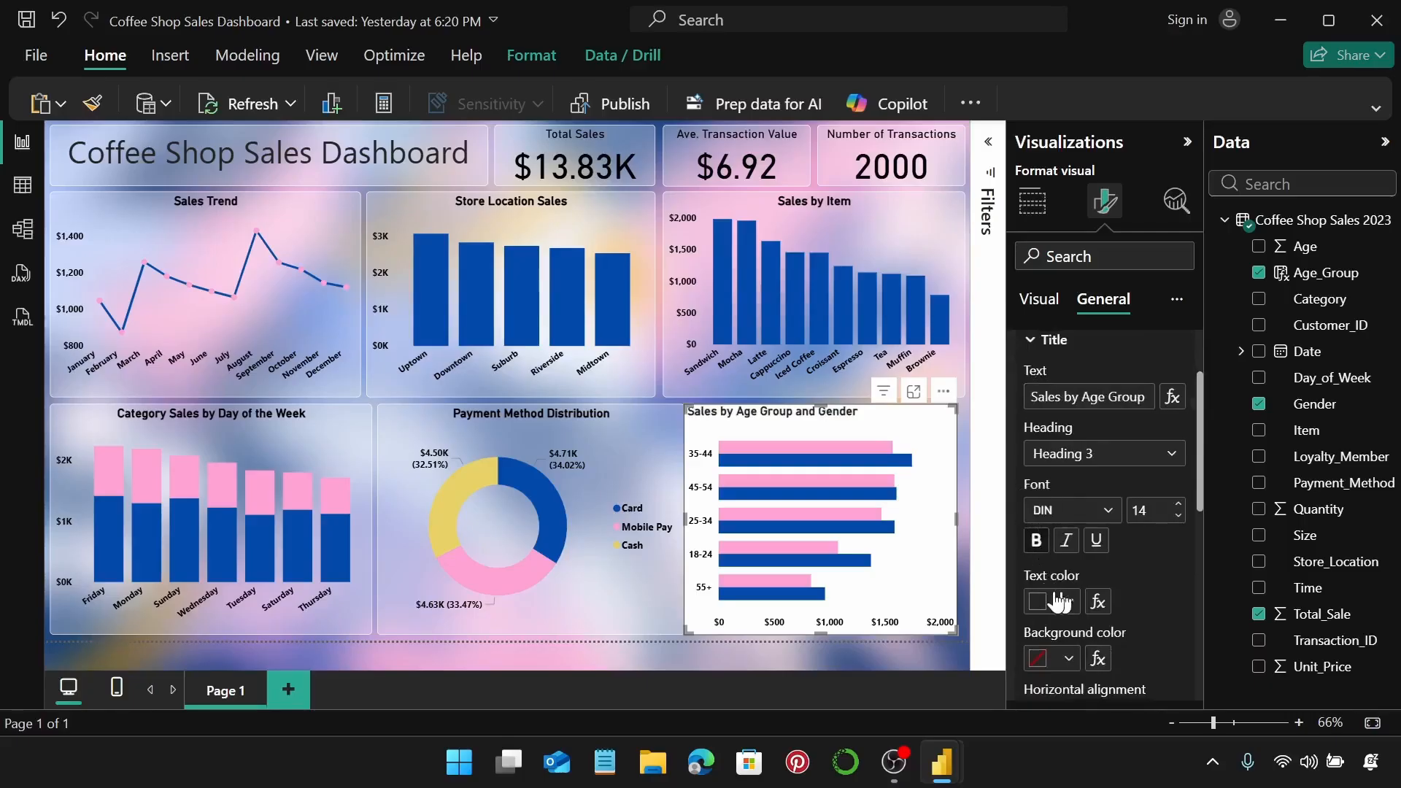
left_click(1068, 601)
left_click(1114, 506)
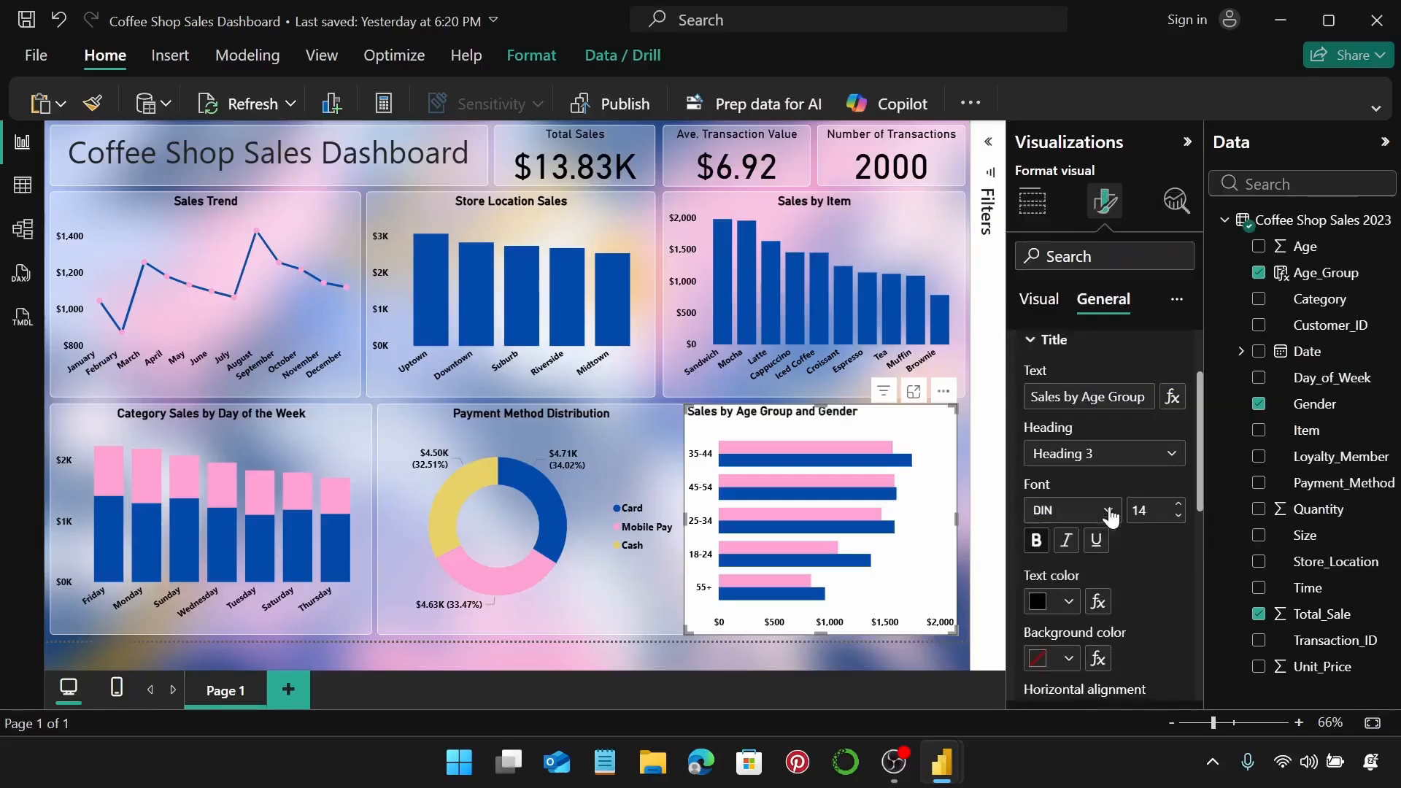
scroll(1154, 561, "down", 1)
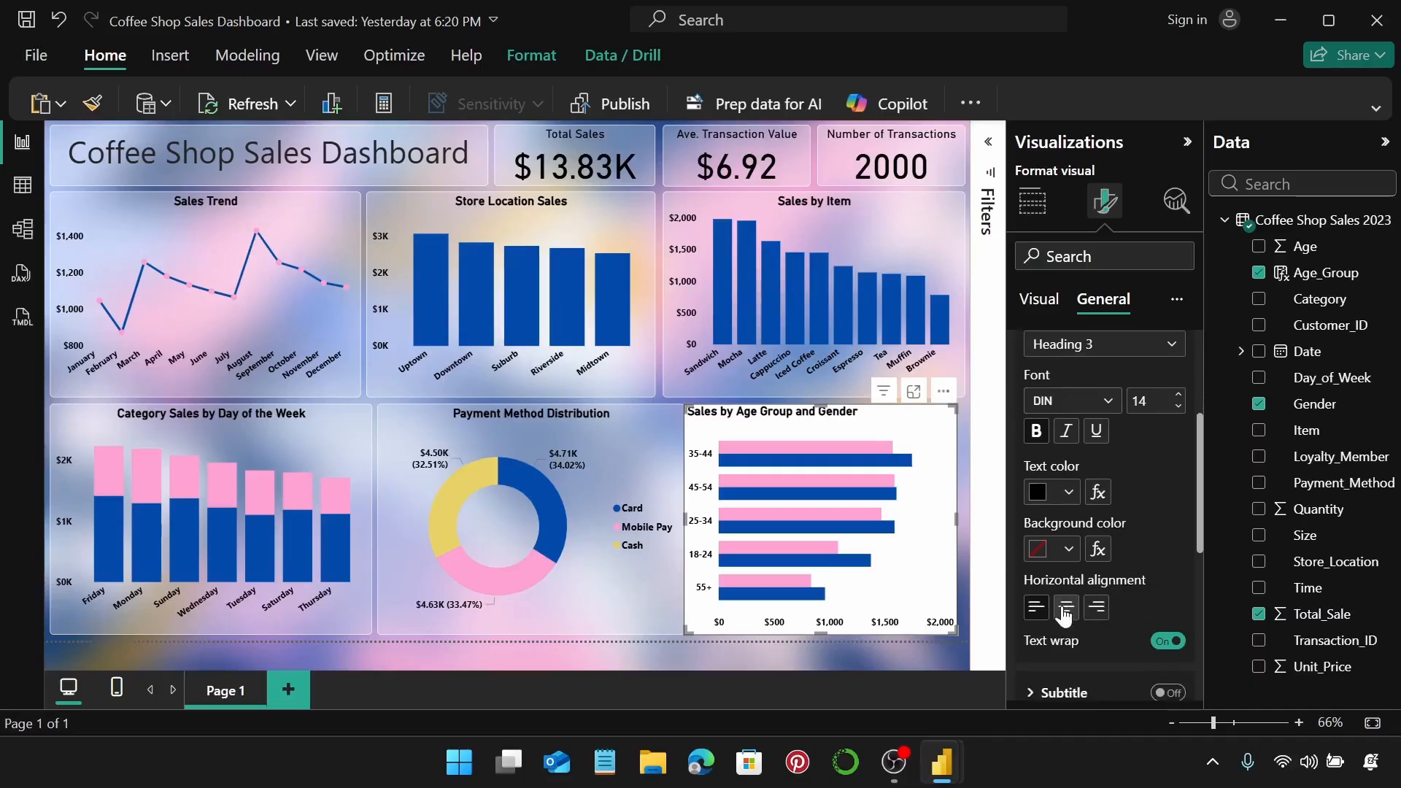
left_click(1064, 611)
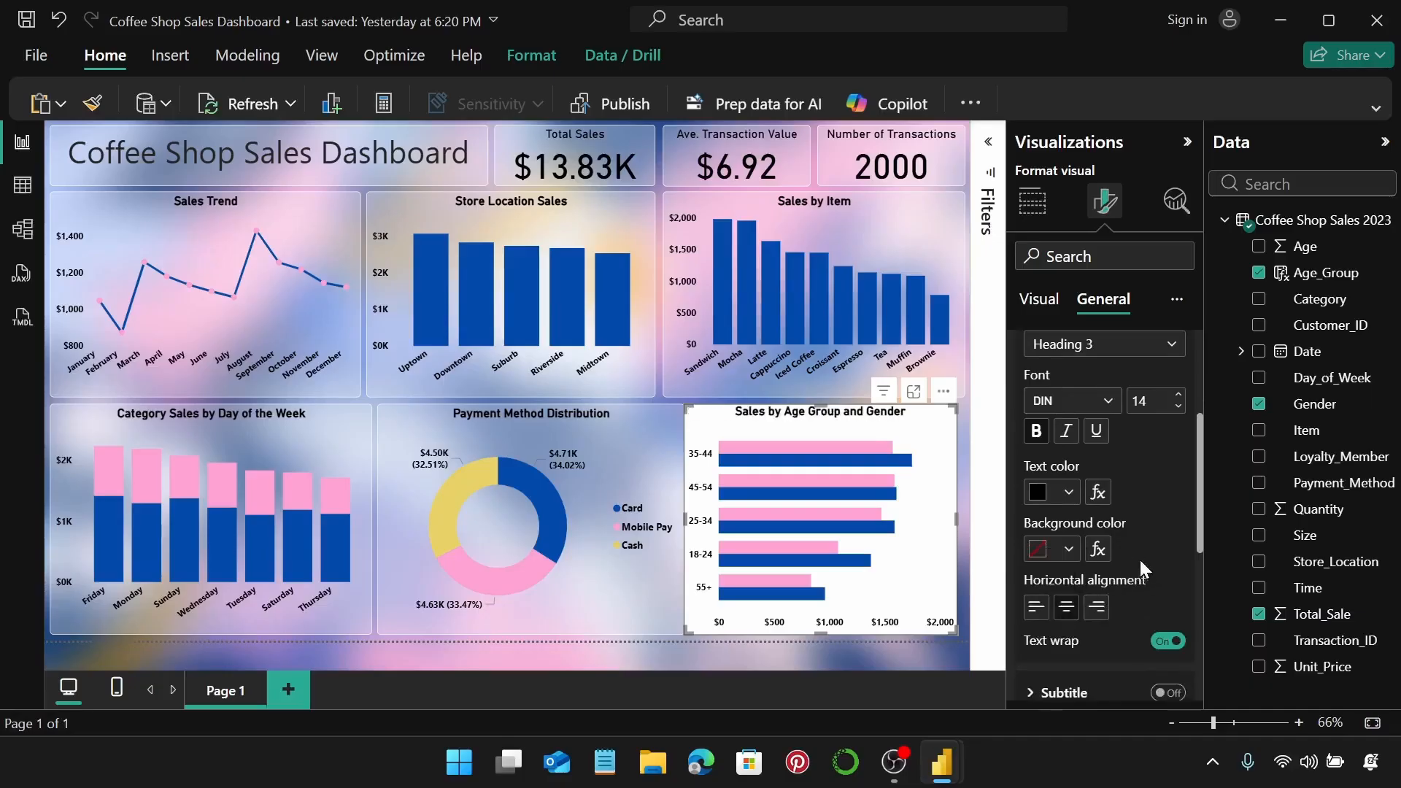
scroll(1140, 558, "down", 1)
scroll(1035, 415, "up", 3)
left_click(1034, 412)
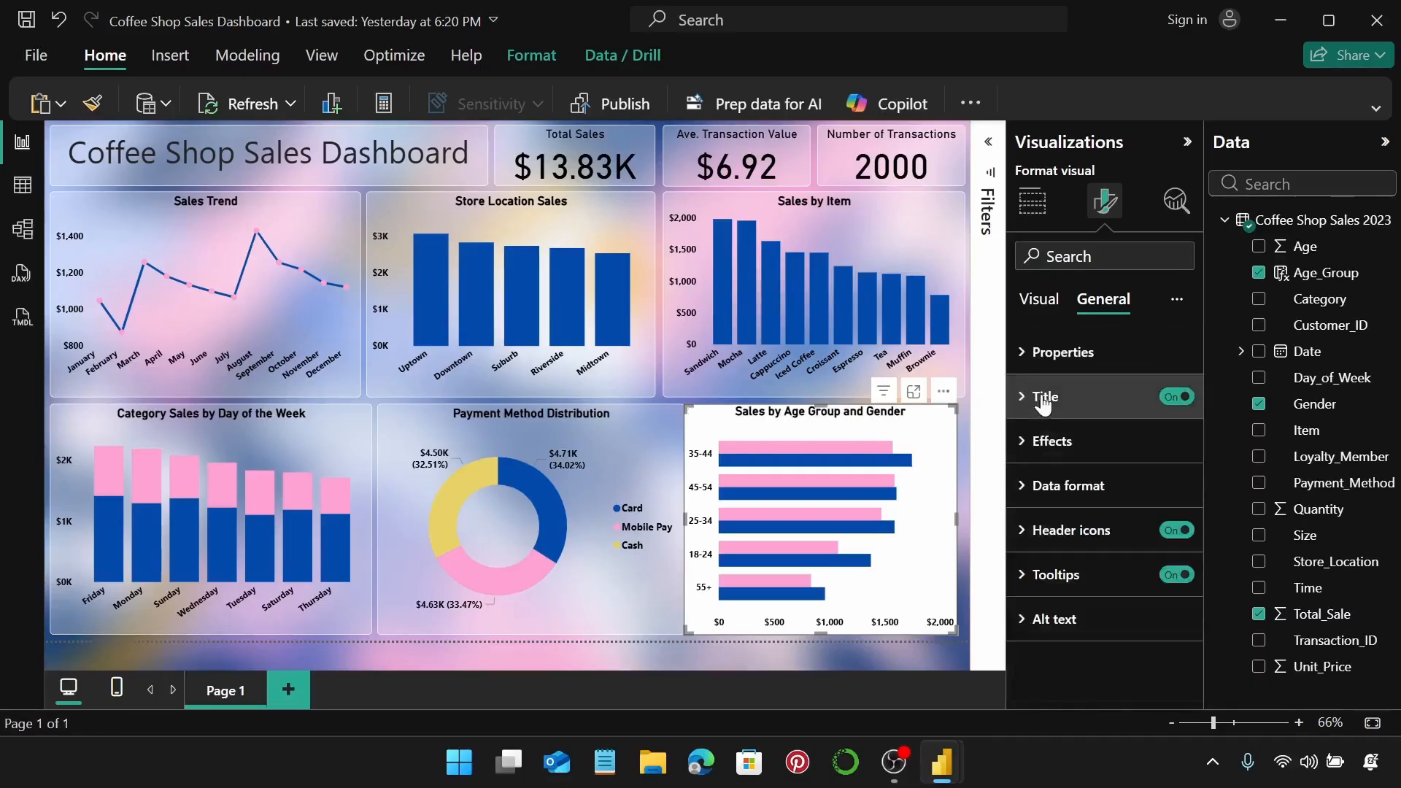
Set the chart background transparency to 70%.
left_click(1067, 441)
scroll(1100, 522, "down", 1)
scroll(1099, 520, "down", 1)
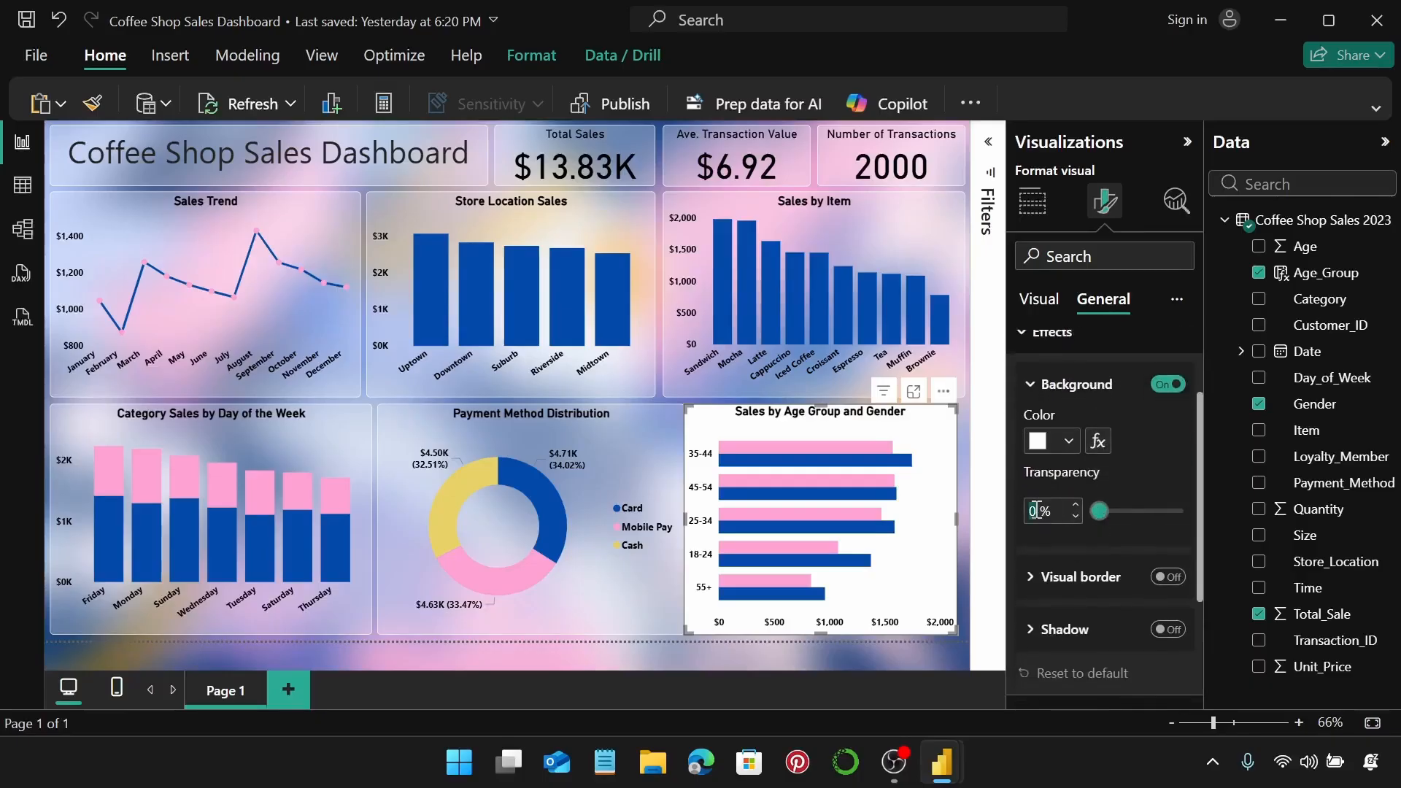
type("70")
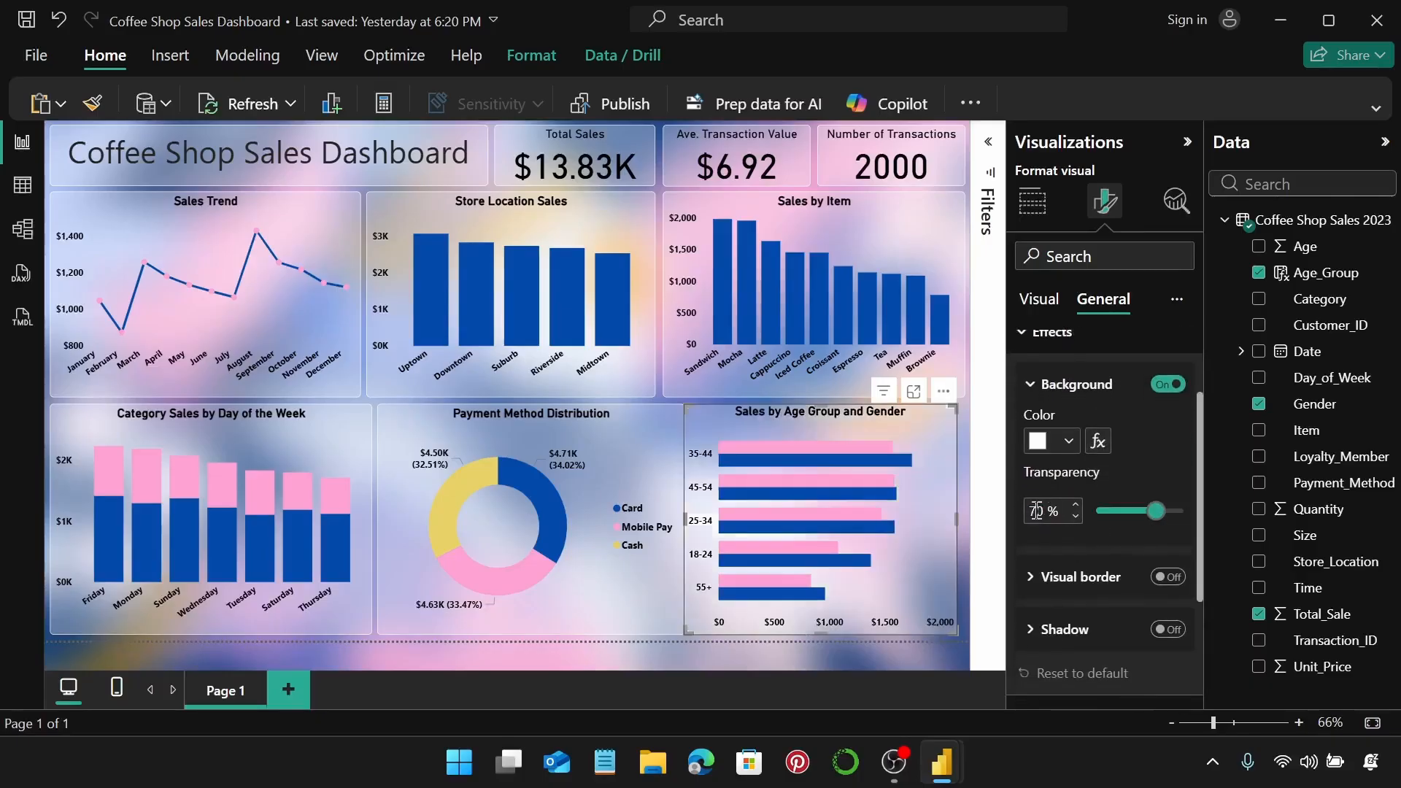
Add a white border with 5 px rounded corners and nudge the chart slightly right.
left_click(1166, 577)
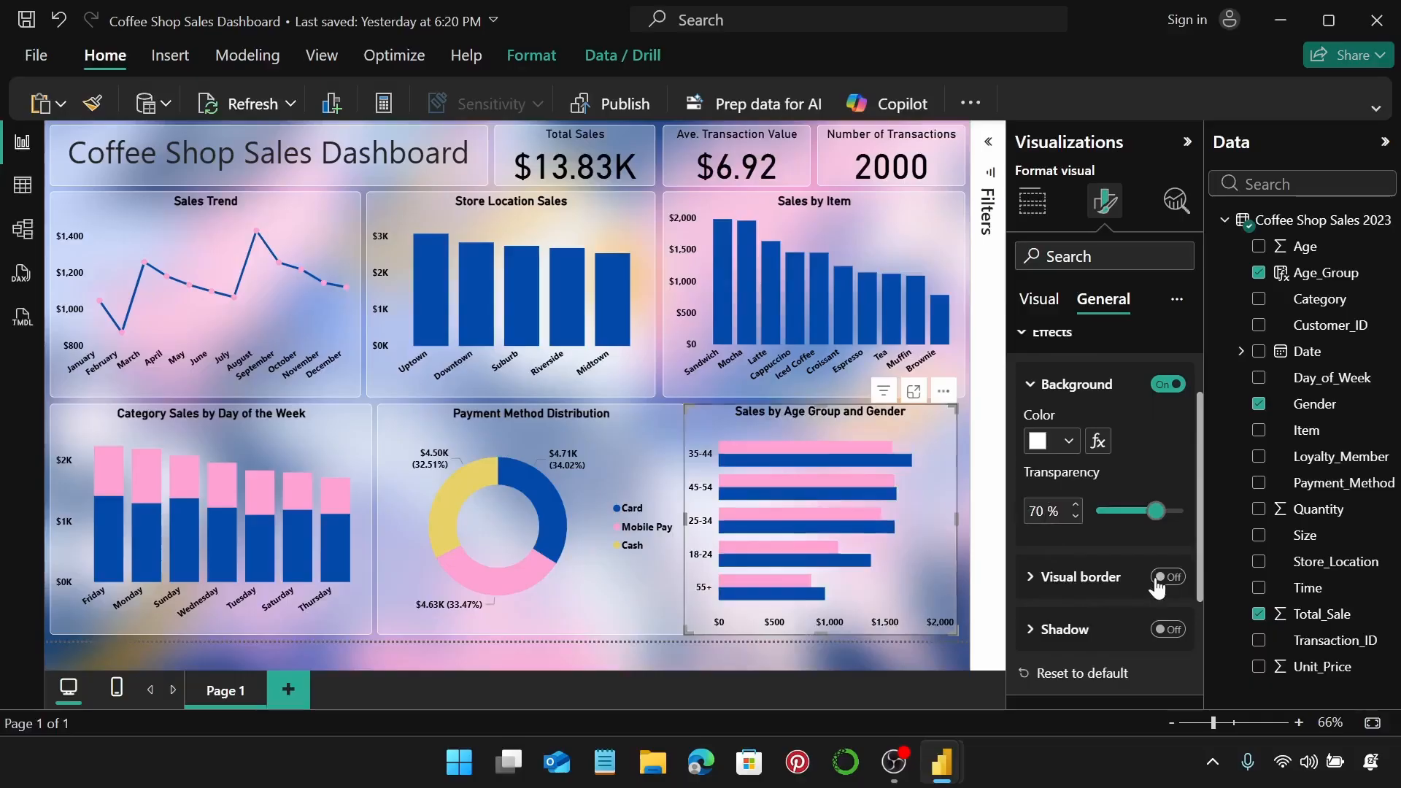
left_click(1097, 577)
scroll(1093, 568, "down", 3)
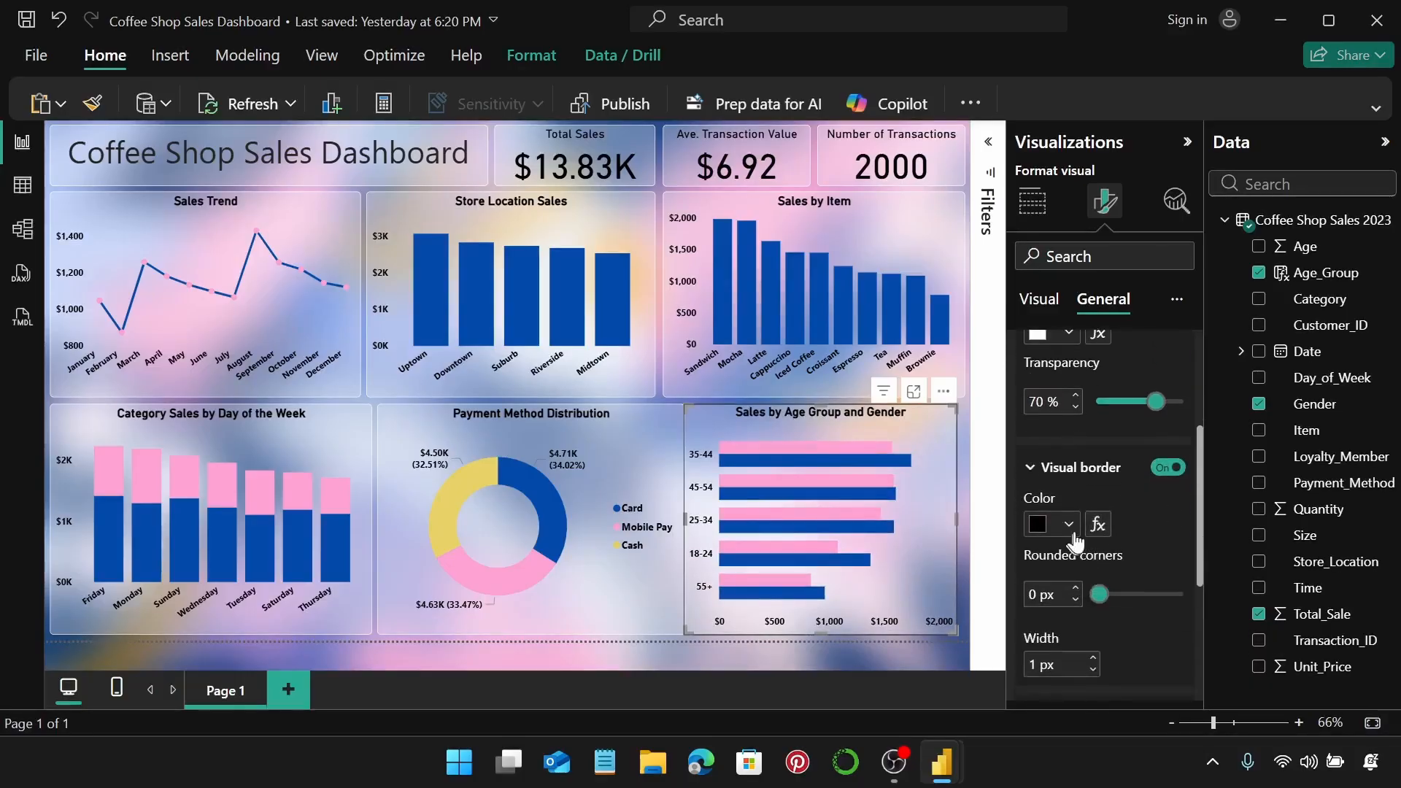
left_click(1073, 532)
left_click(1132, 431)
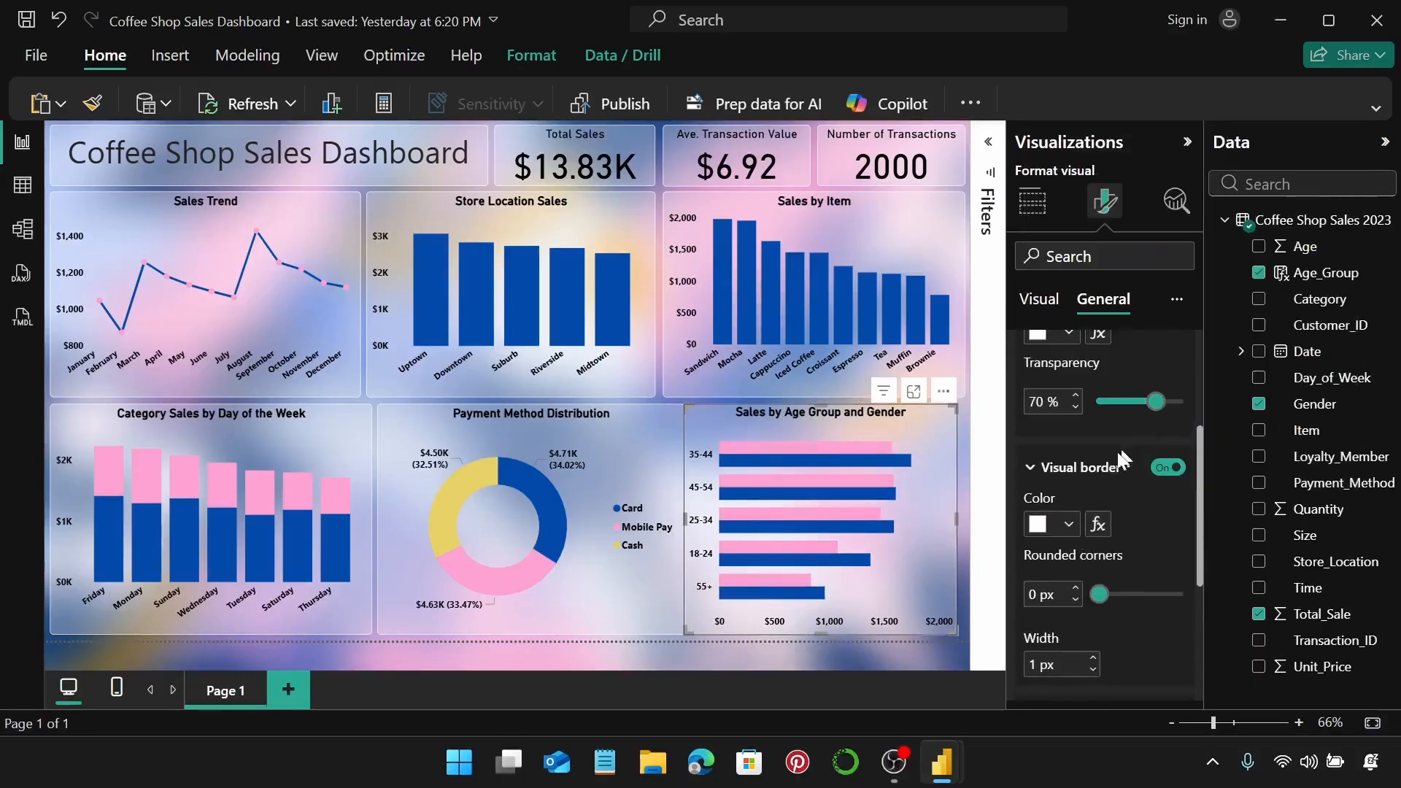
left_click(1074, 589)
left_click(1075, 588)
left_click(1074, 588)
left_click(1074, 589)
left_click(1074, 589)
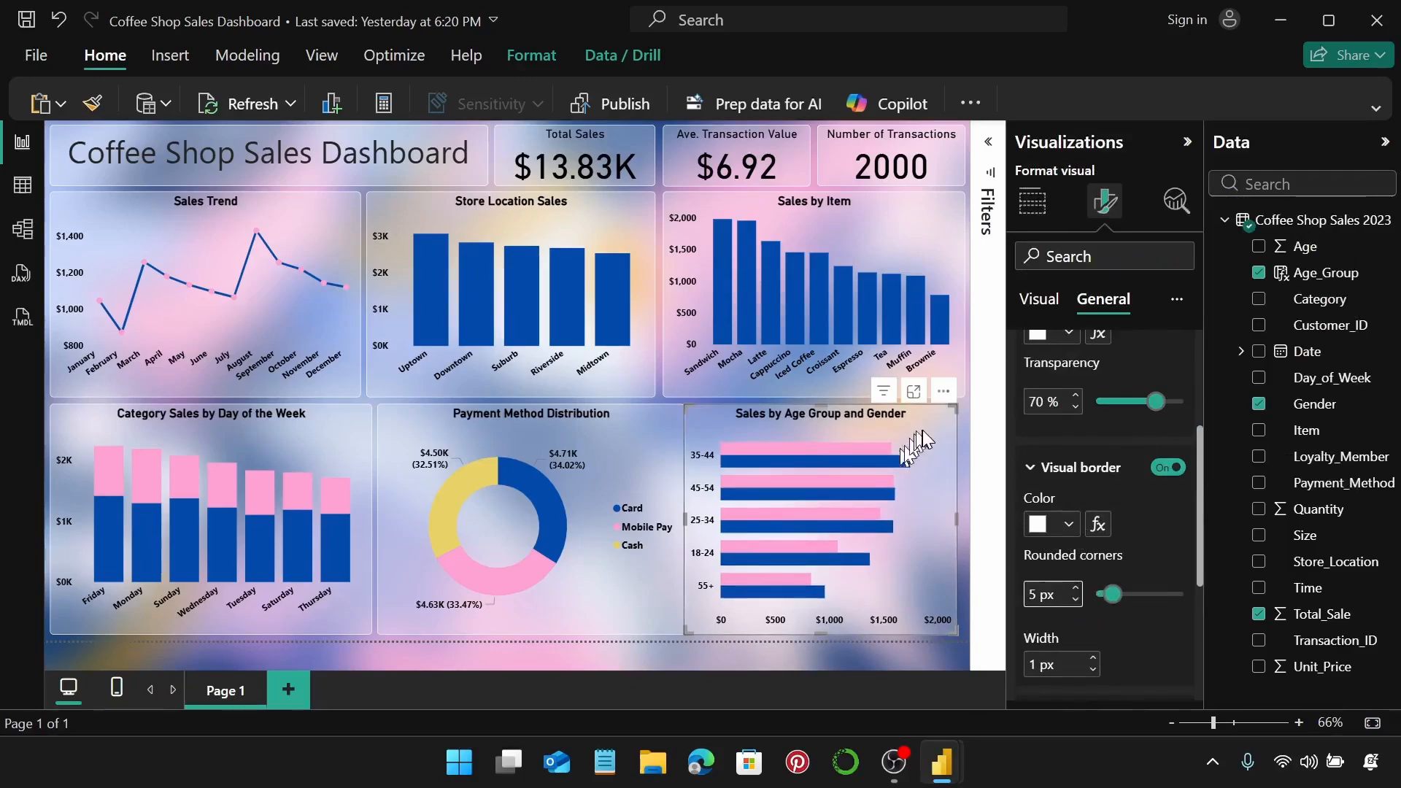
left_click_drag(927, 426, 931, 426)
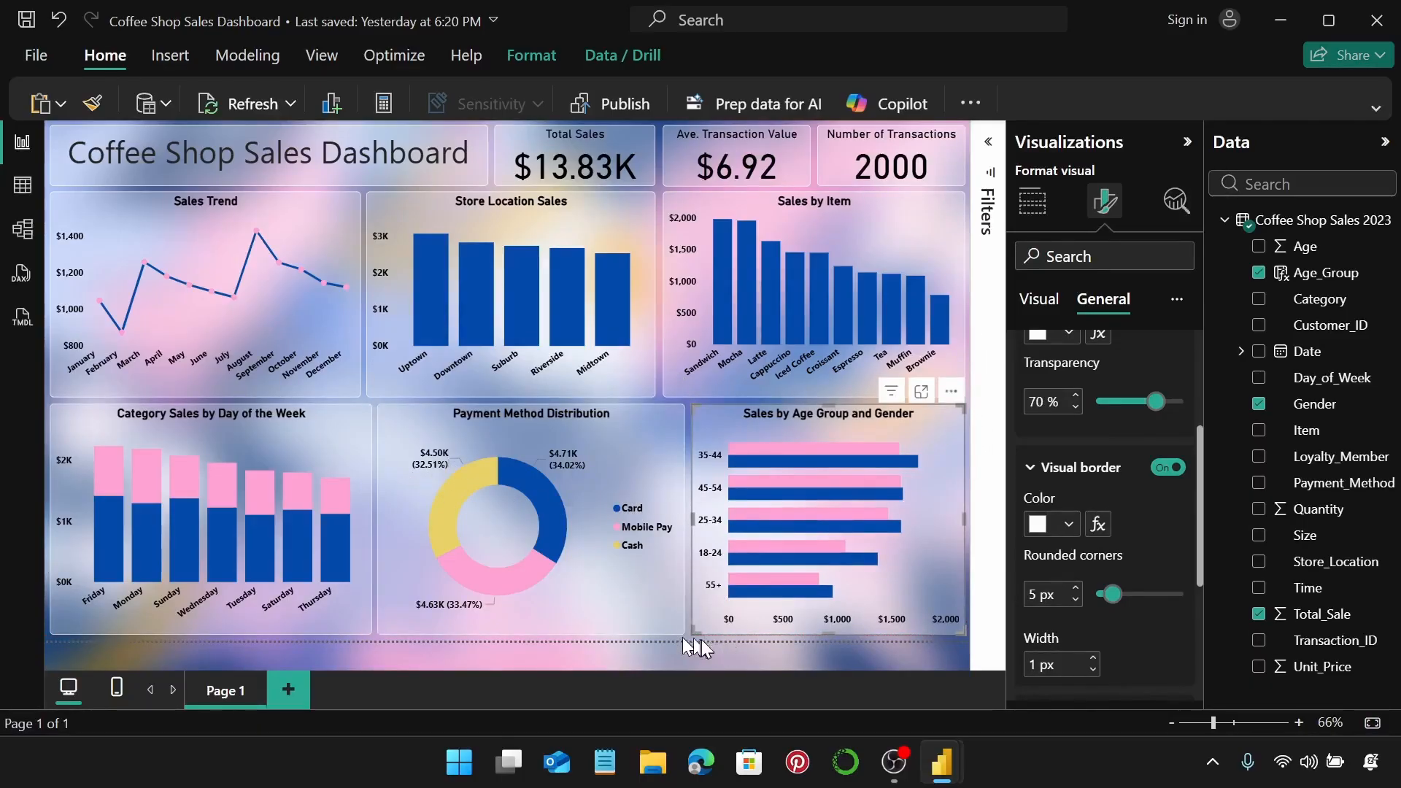
Distribute the three bottom-row charts evenly across the page horizontally.
left_click(664, 439, "ctrl")
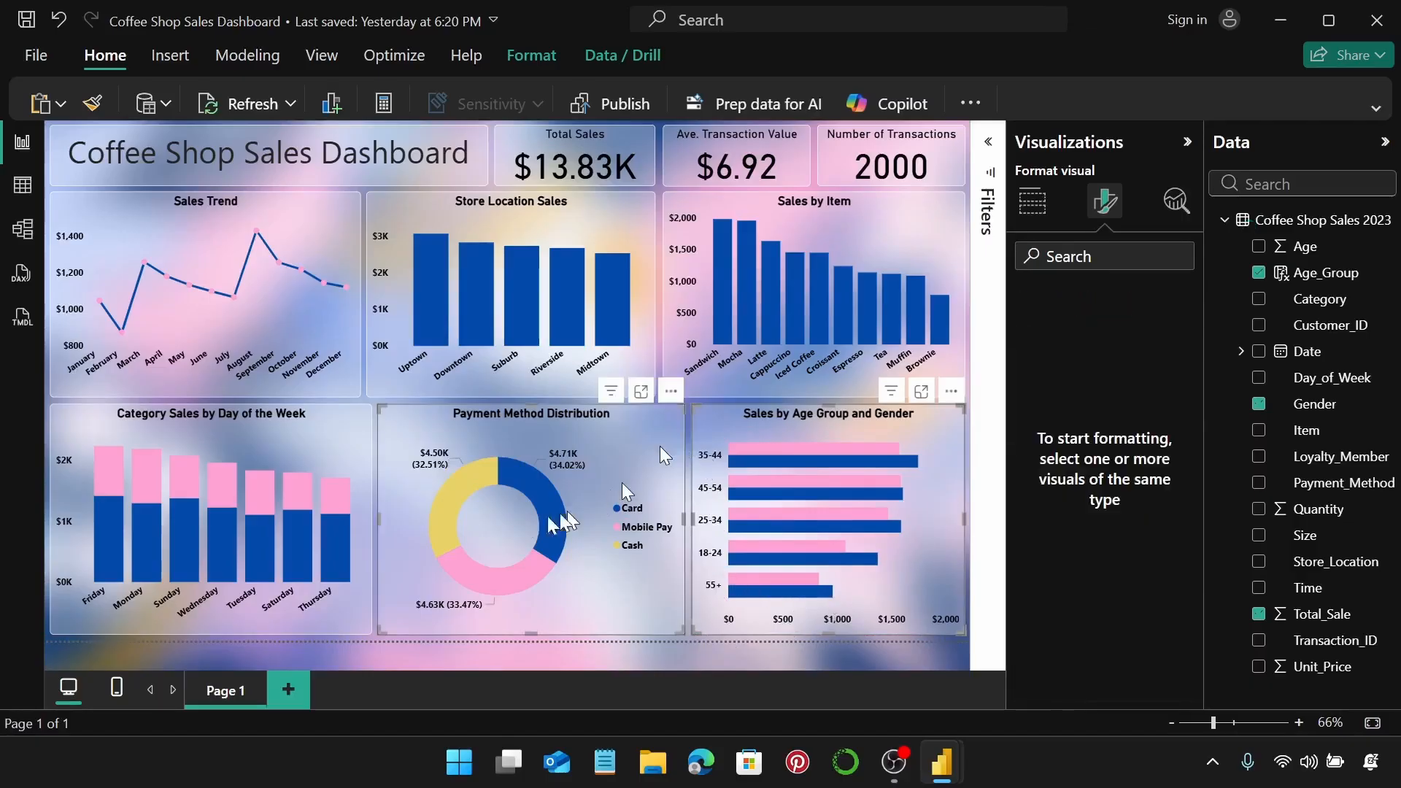
left_click(340, 426, "ctrl")
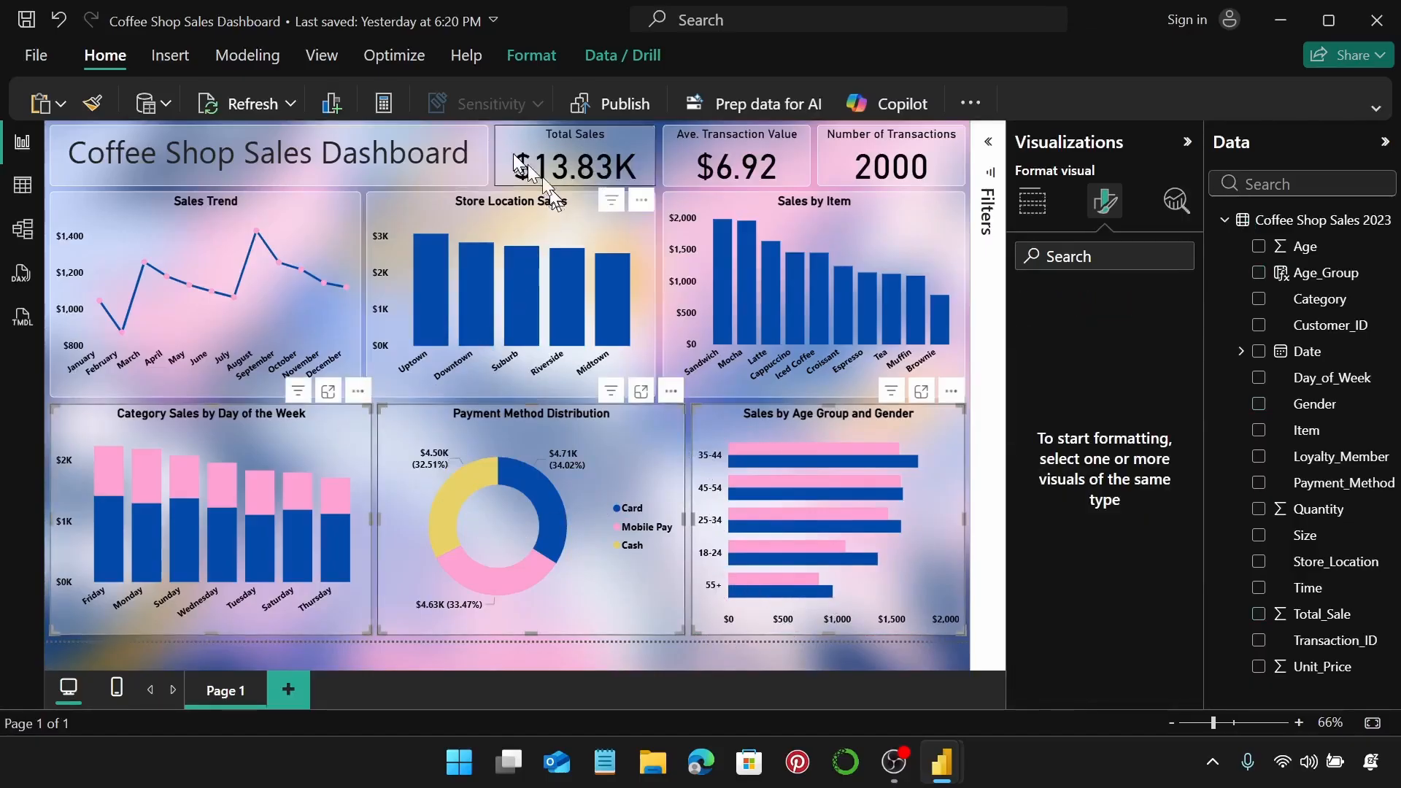
left_click(546, 68)
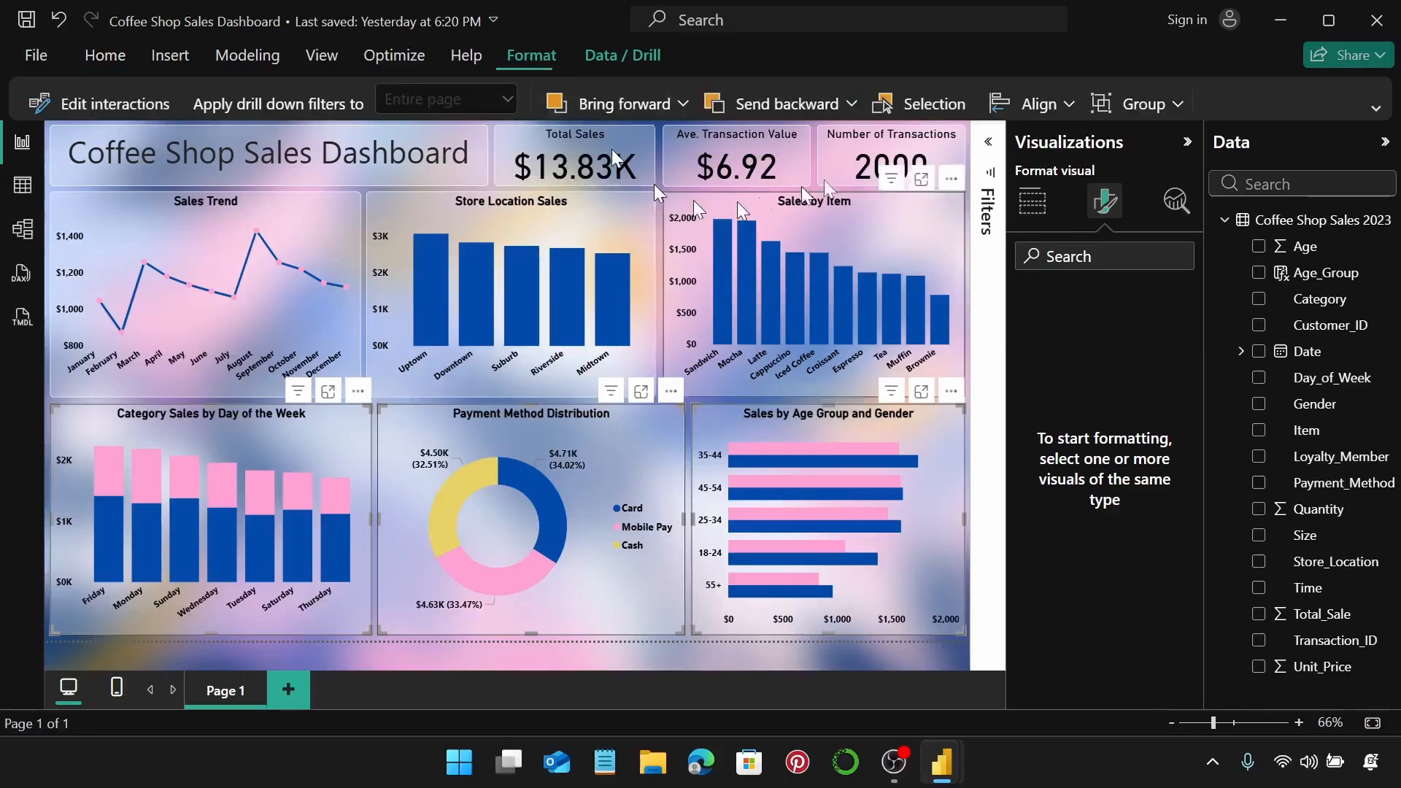
left_click(1051, 103)
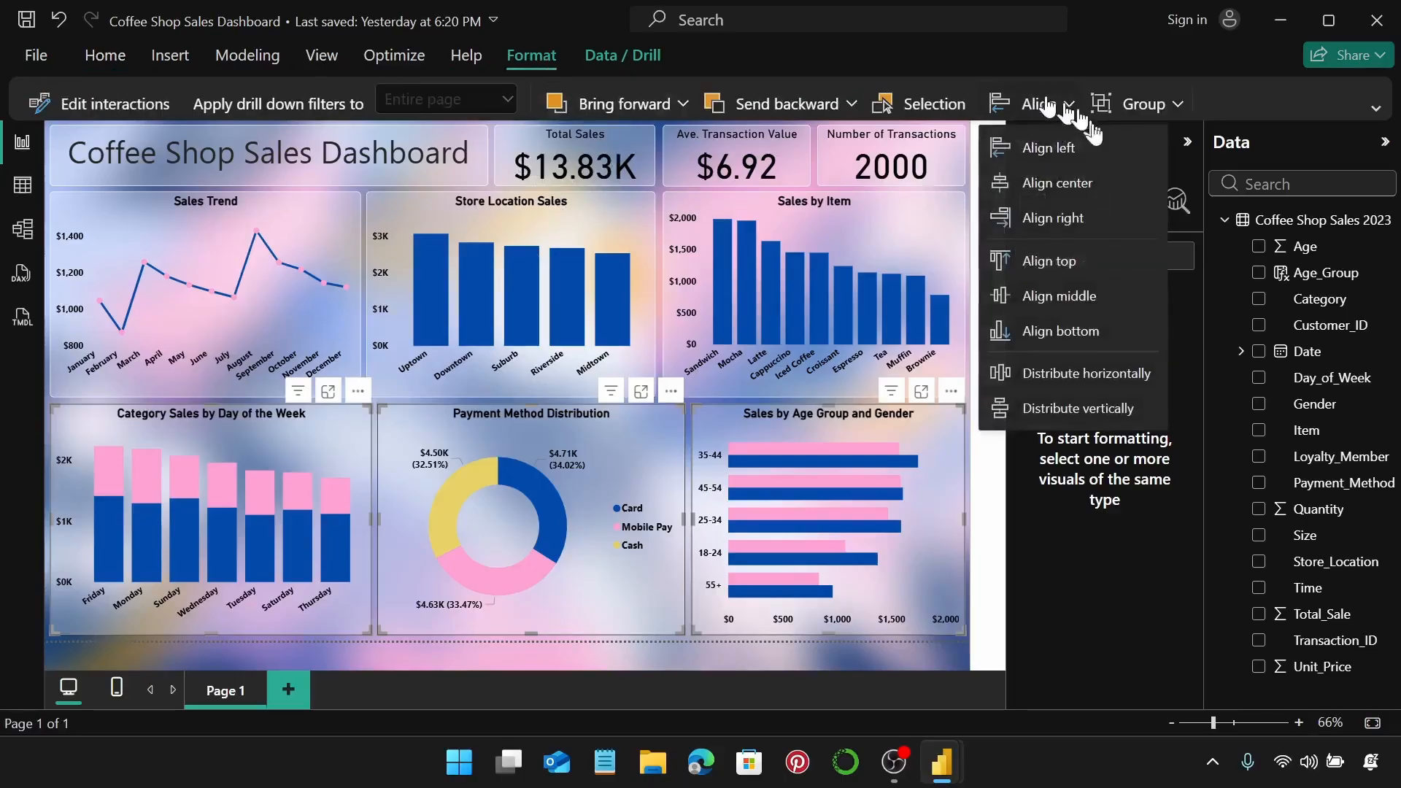
left_click(1085, 360)
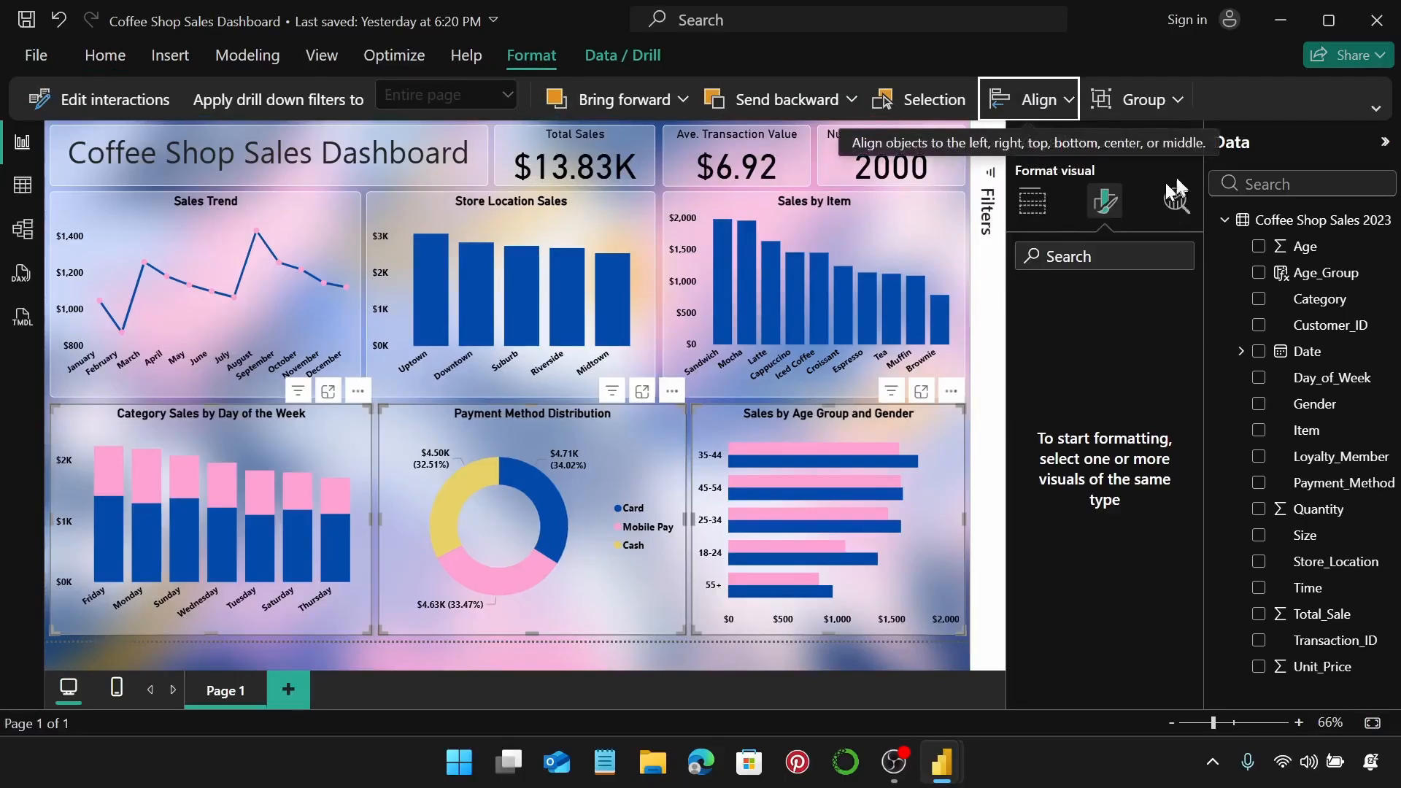
Collapse the Visualizations and Data panes to widen the report canvas.
left_click(917, 432)
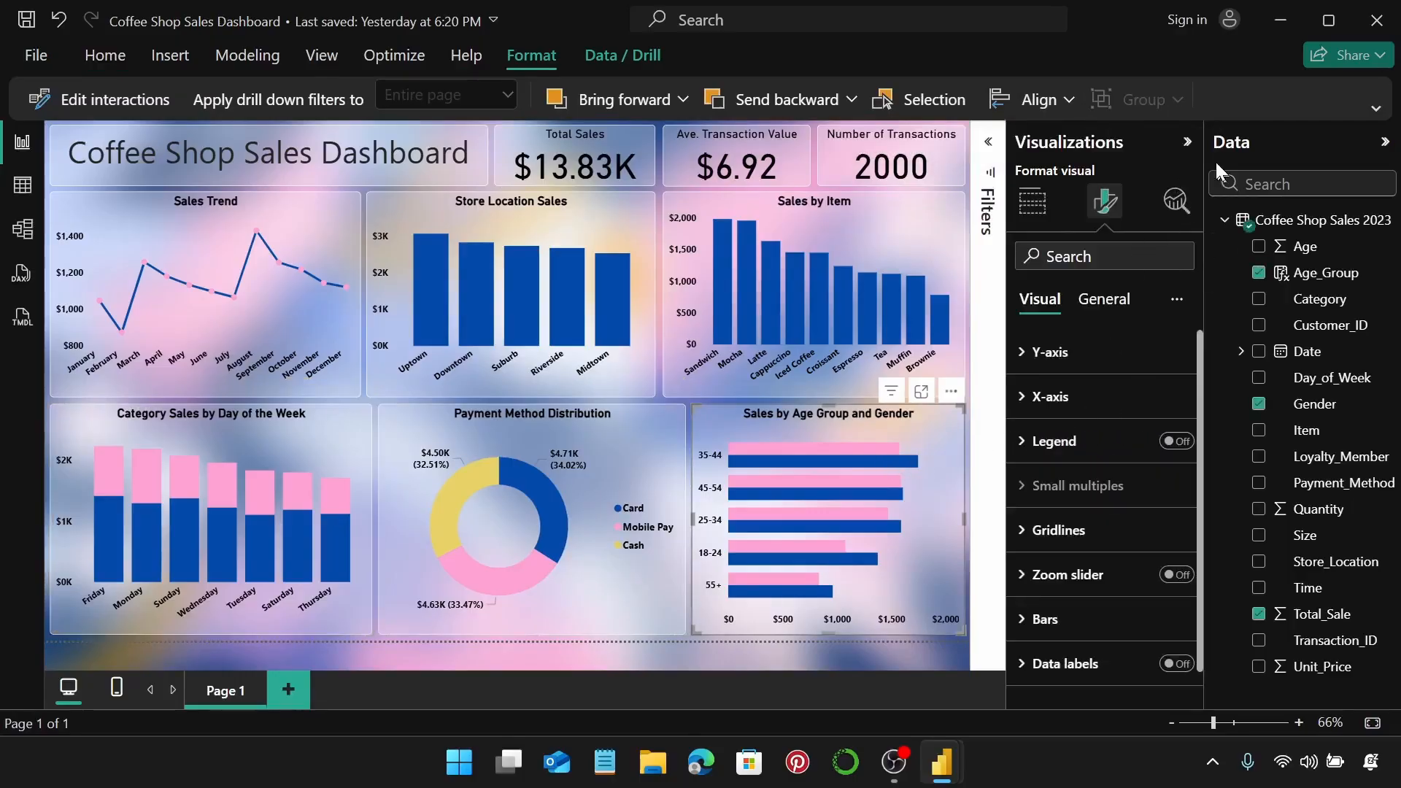
left_click(1187, 143)
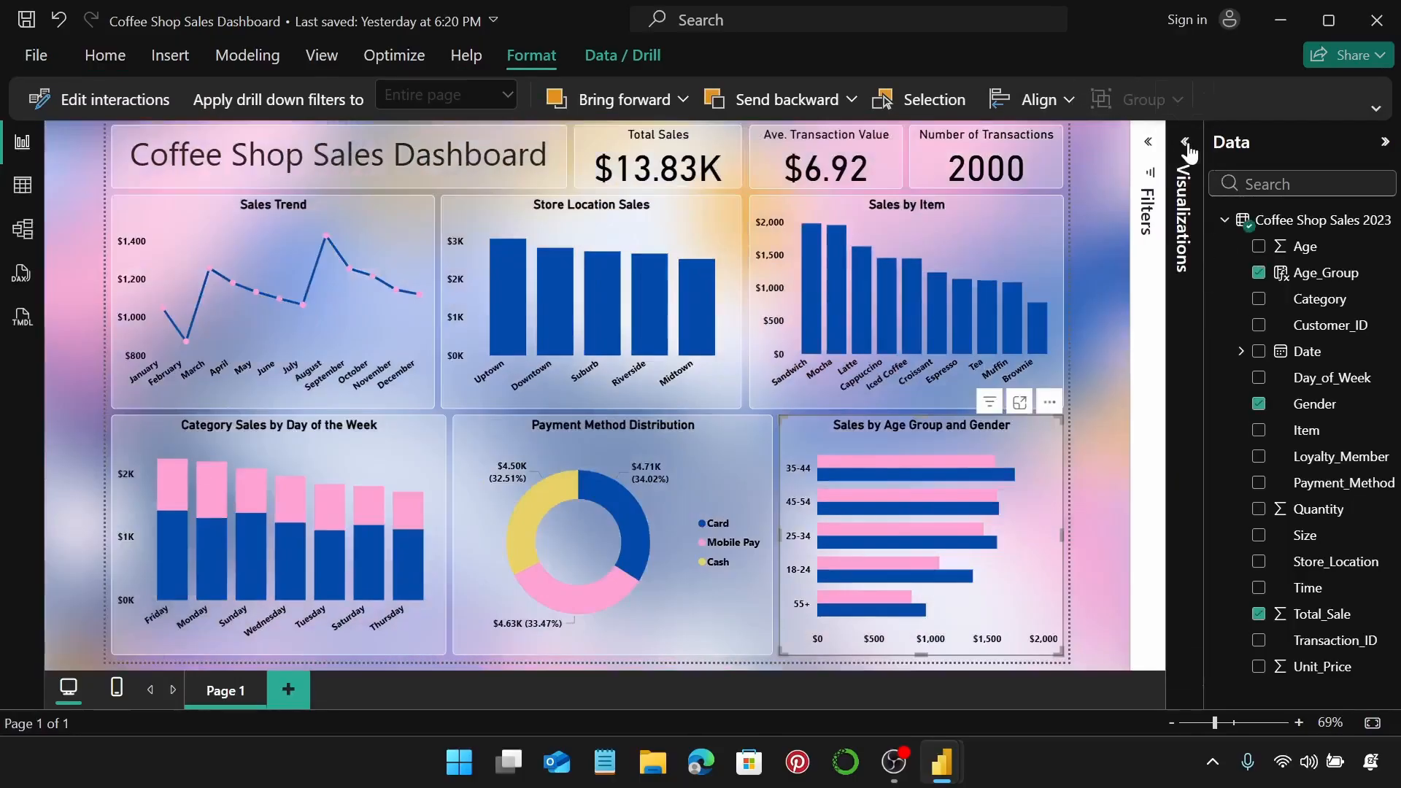
left_click(1383, 143)
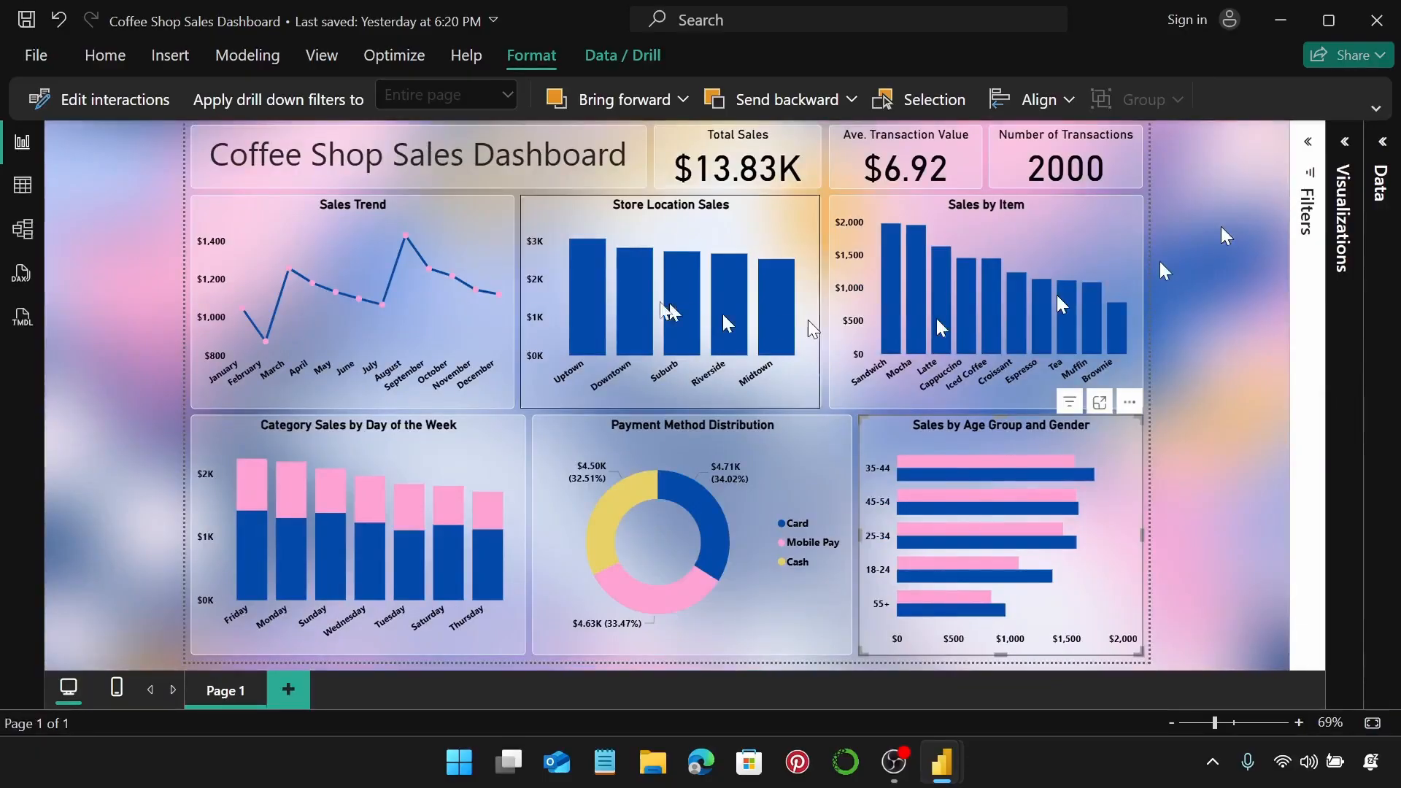
left_click(579, 292)
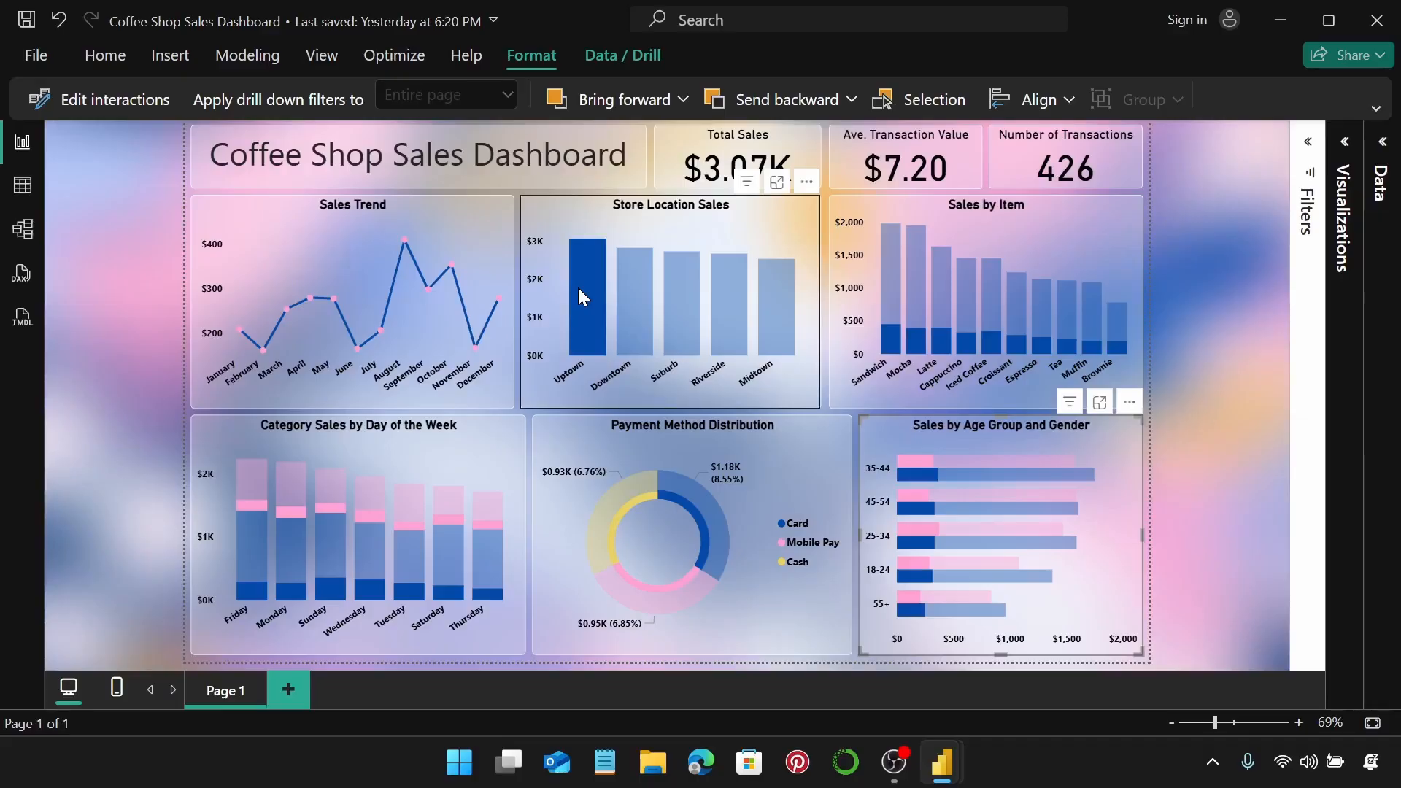
left_click(621, 318)
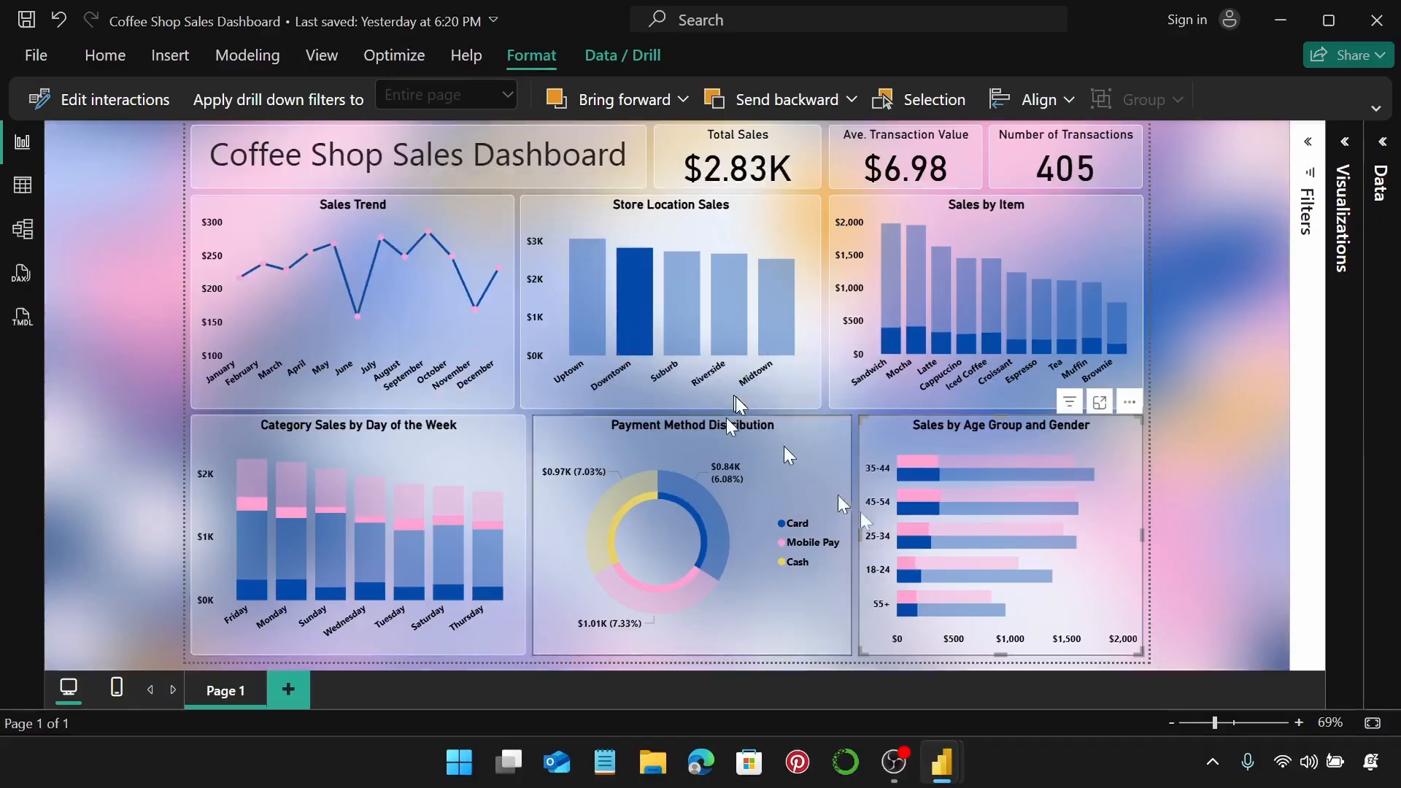
left_click(671, 304)
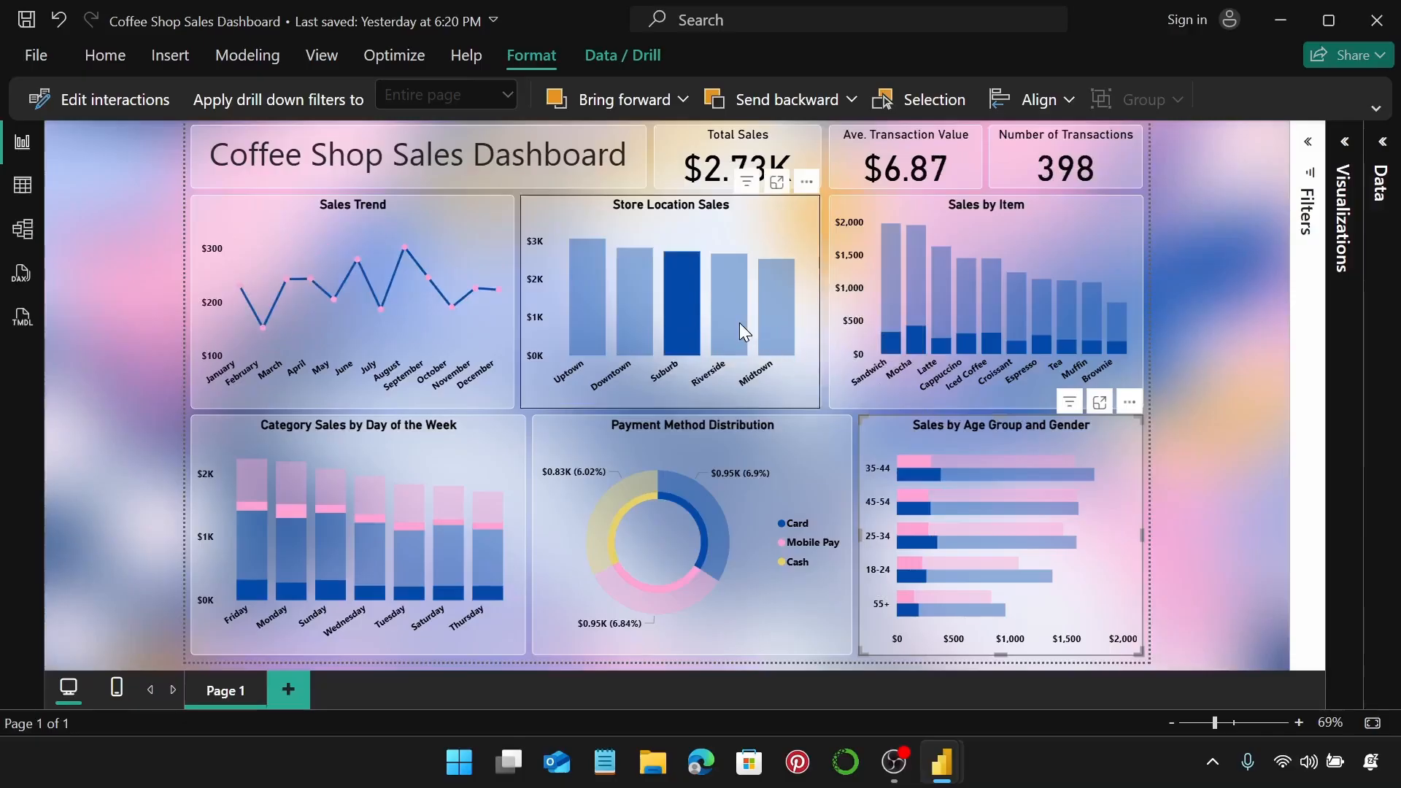
left_click(738, 323)
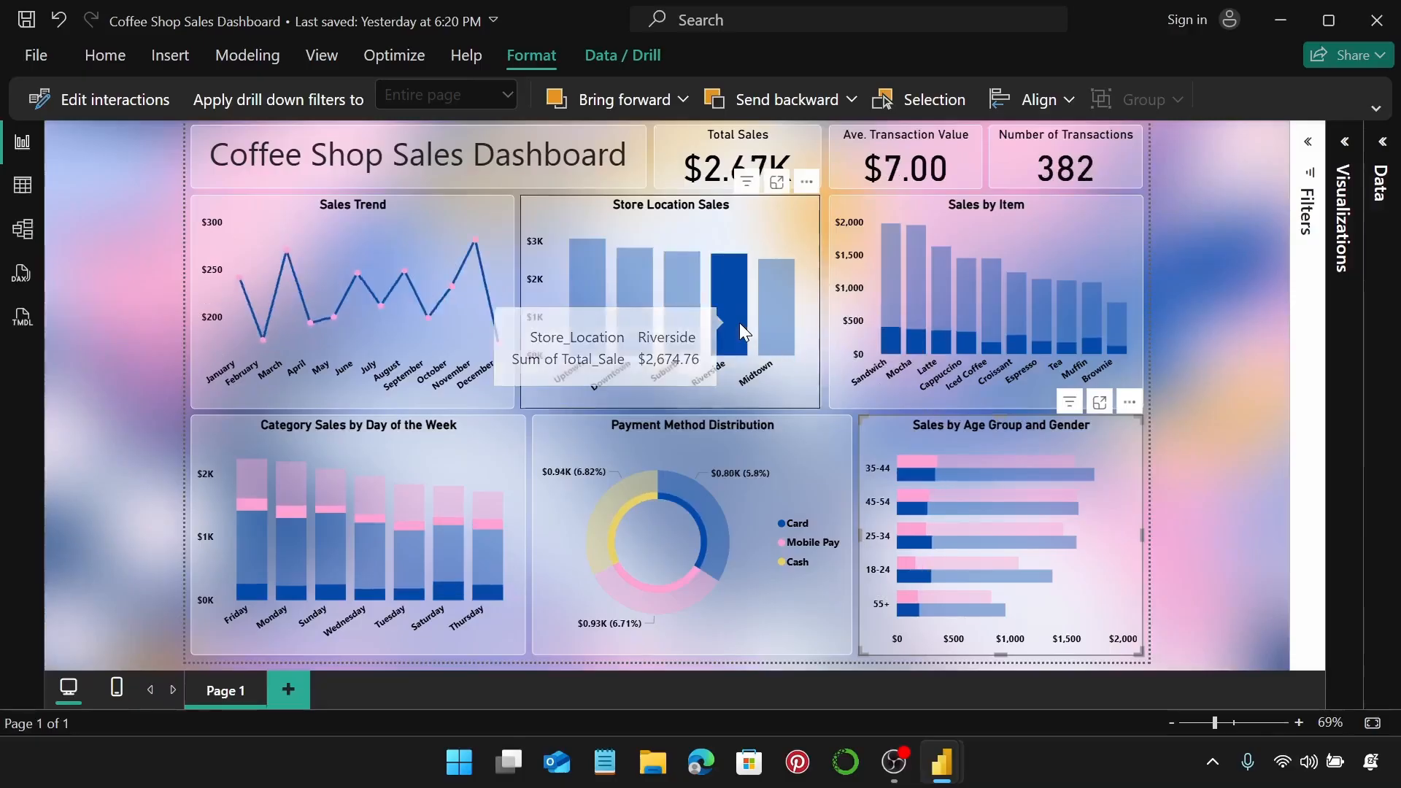
left_click(780, 326)
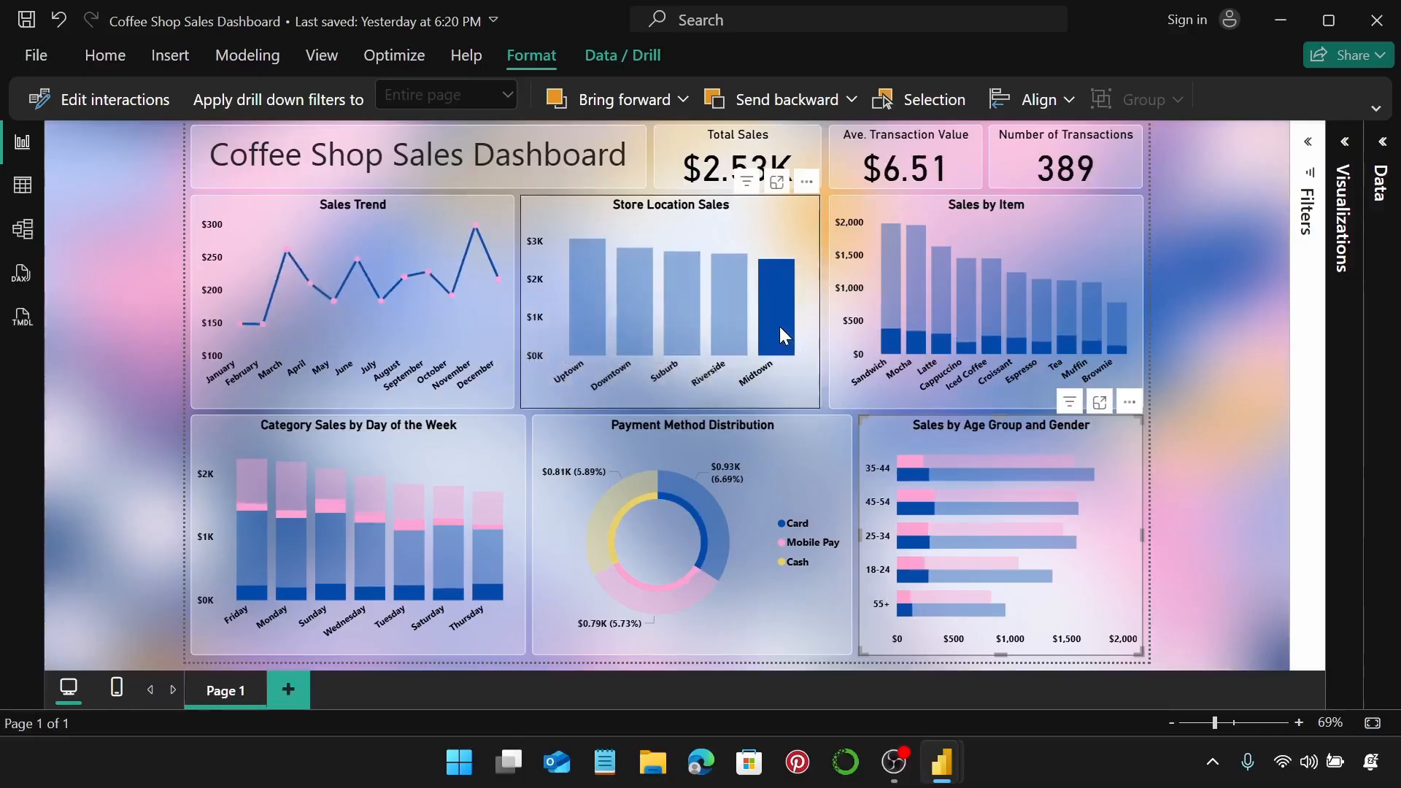
left_click(779, 327)
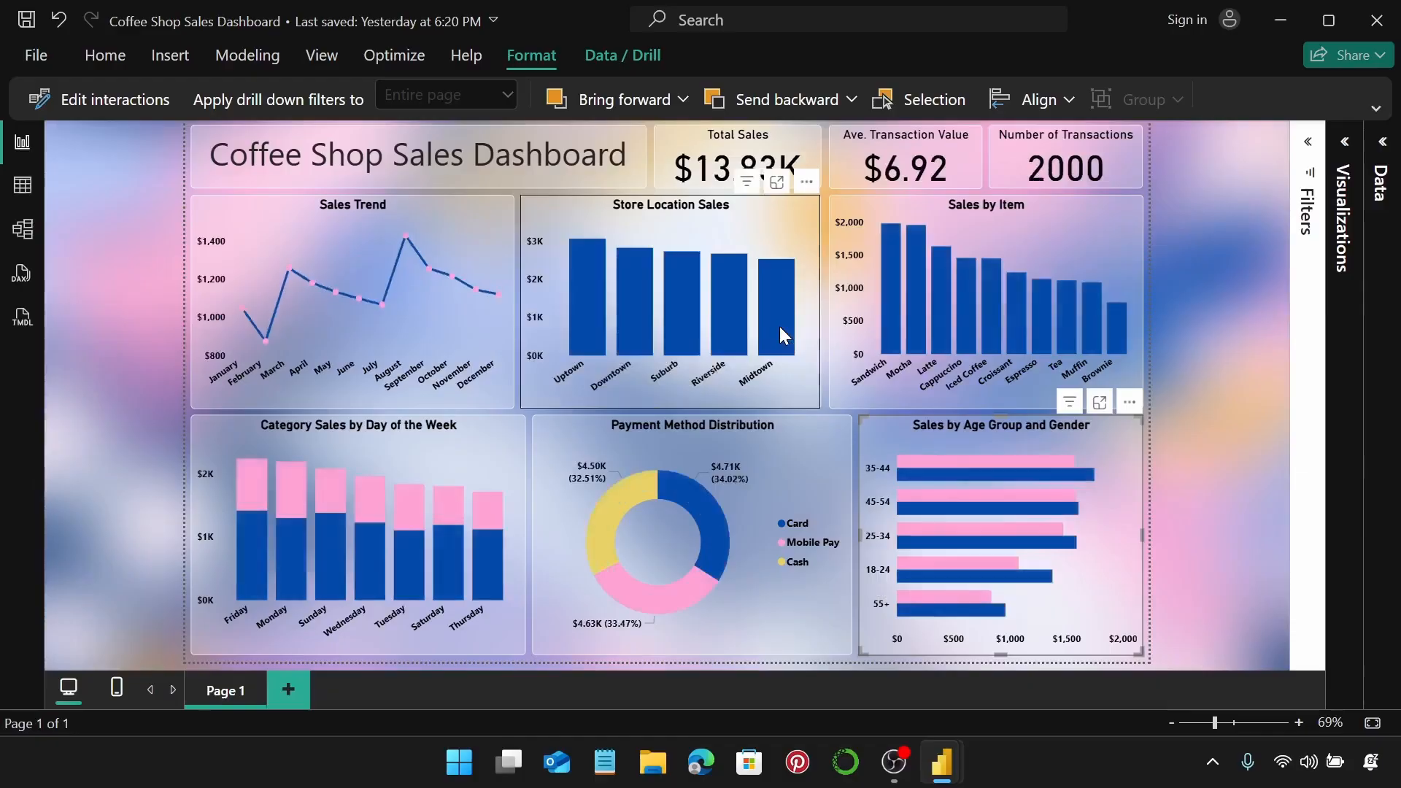
left_click(887, 325)
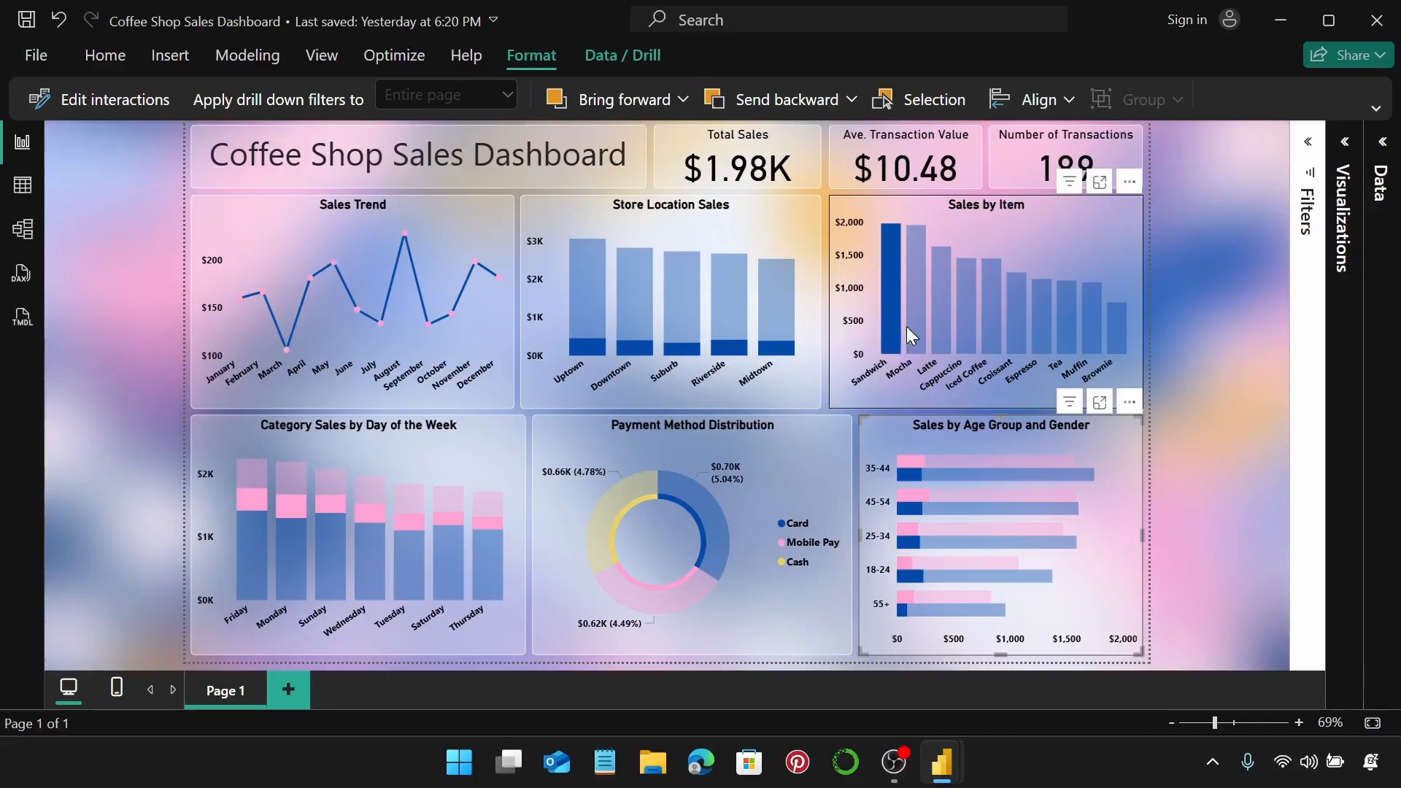
left_click(911, 326)
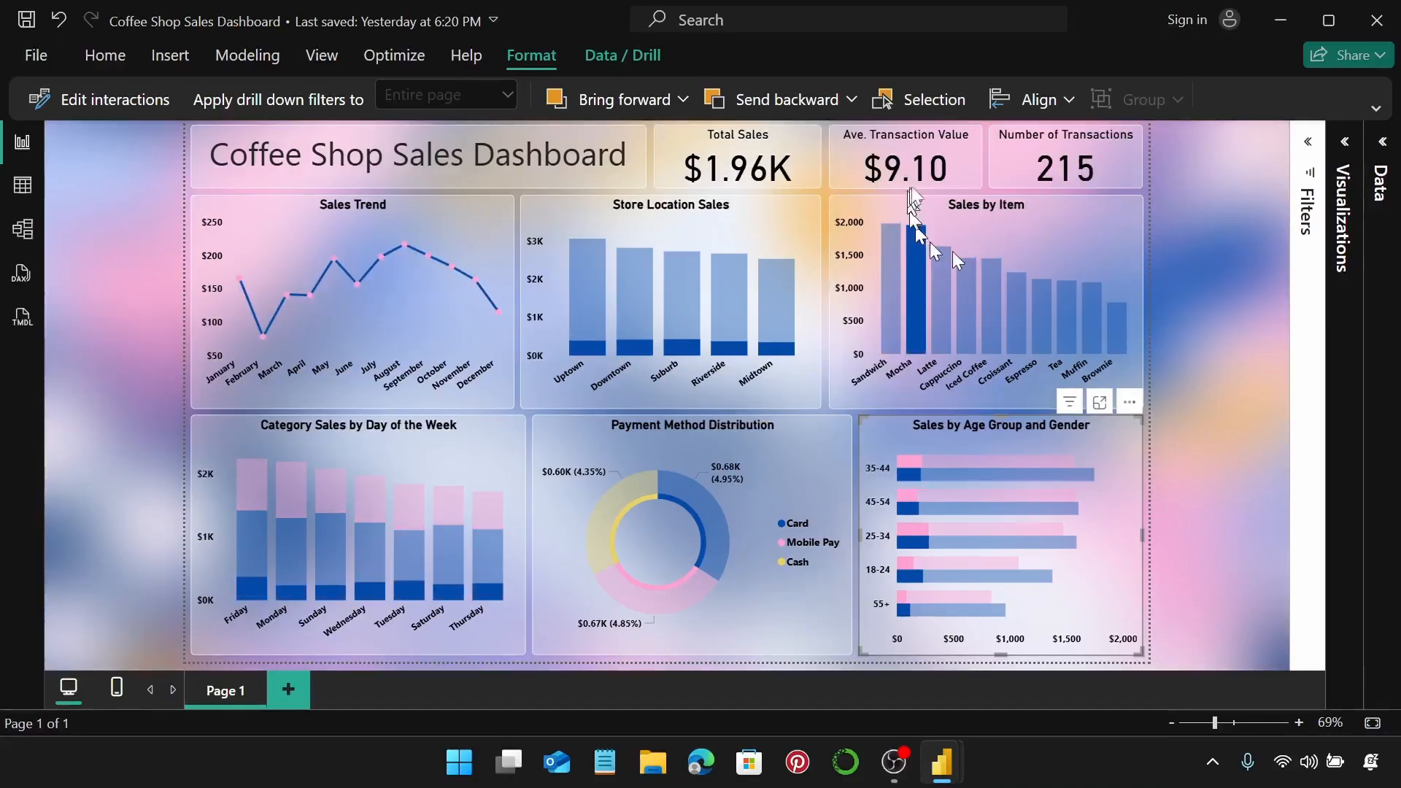
left_click(939, 332)
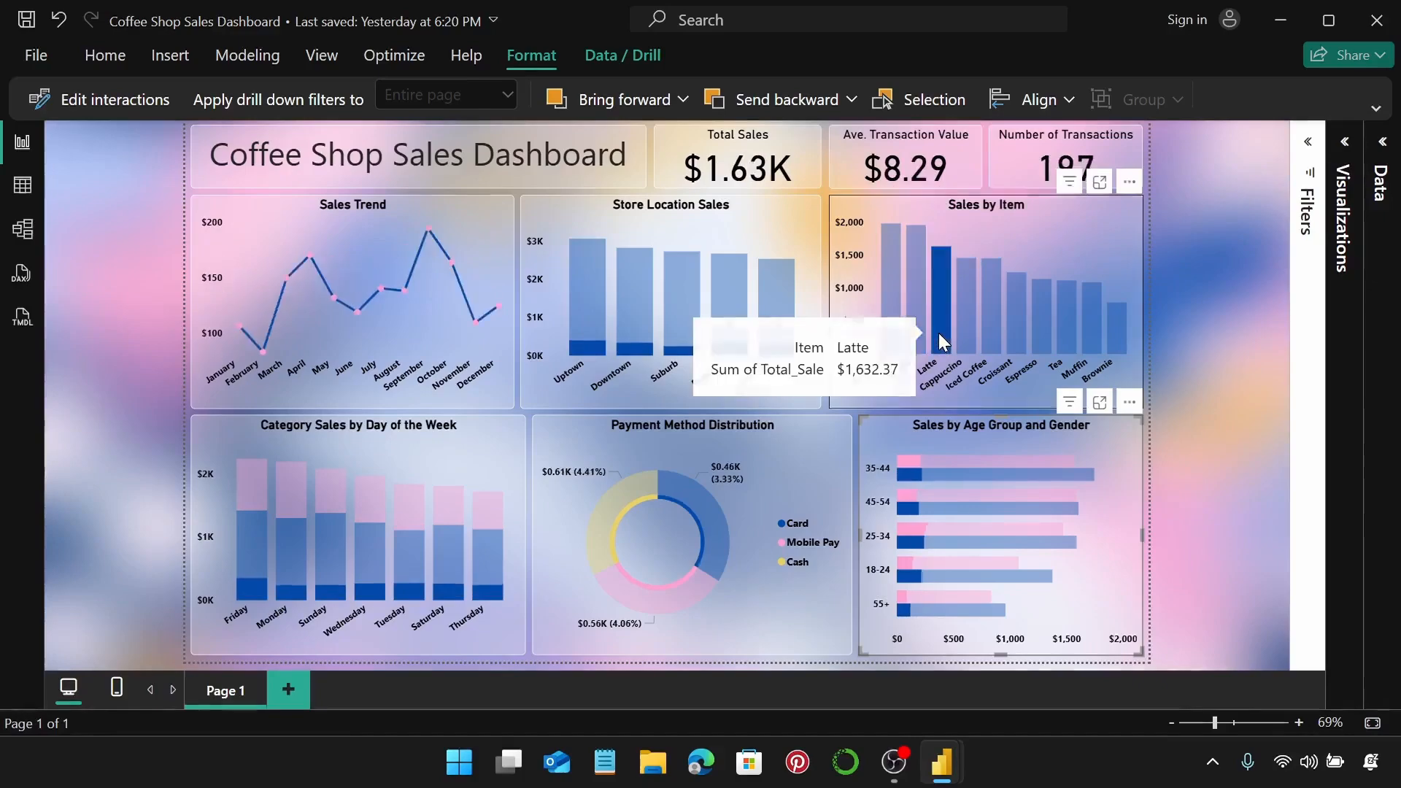
left_click(966, 321)
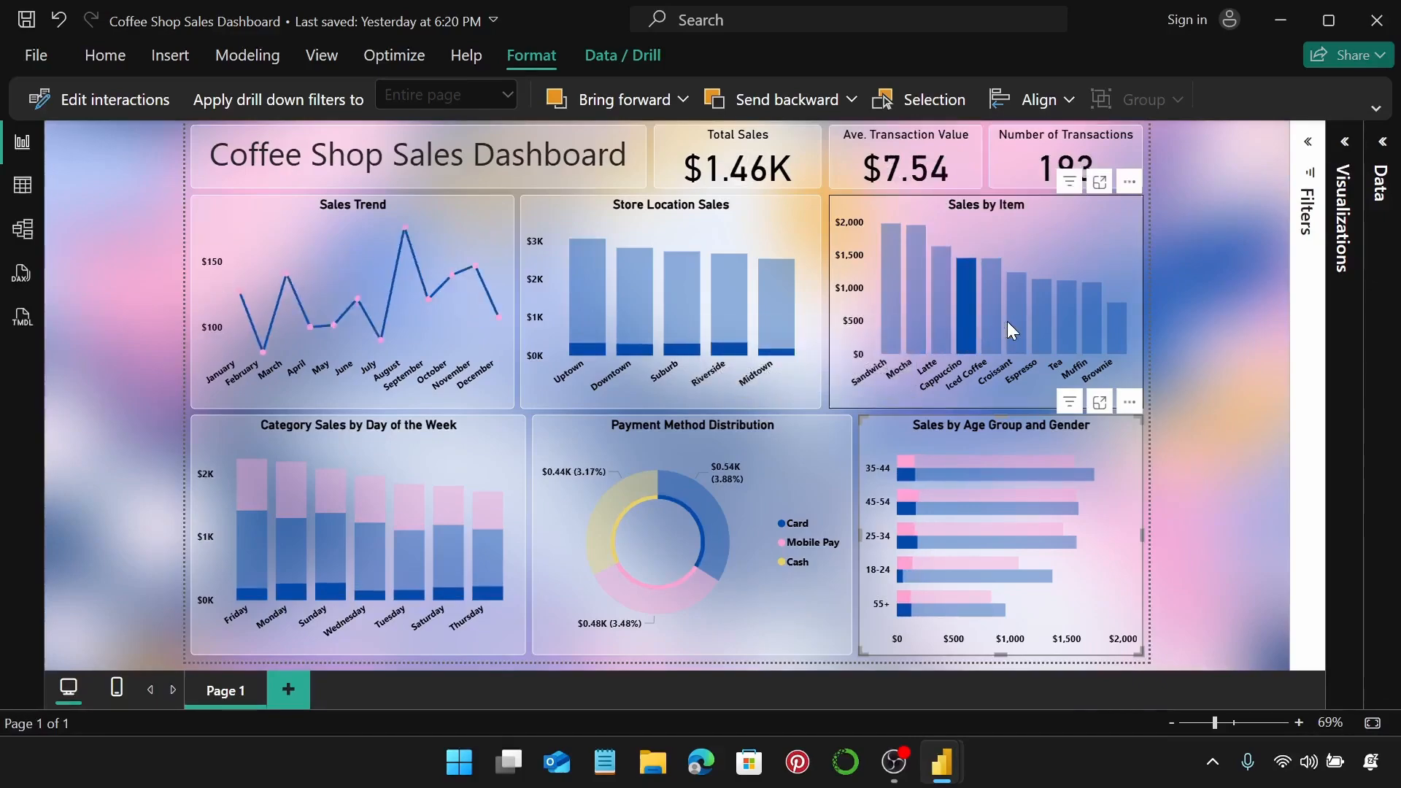
left_click(996, 314)
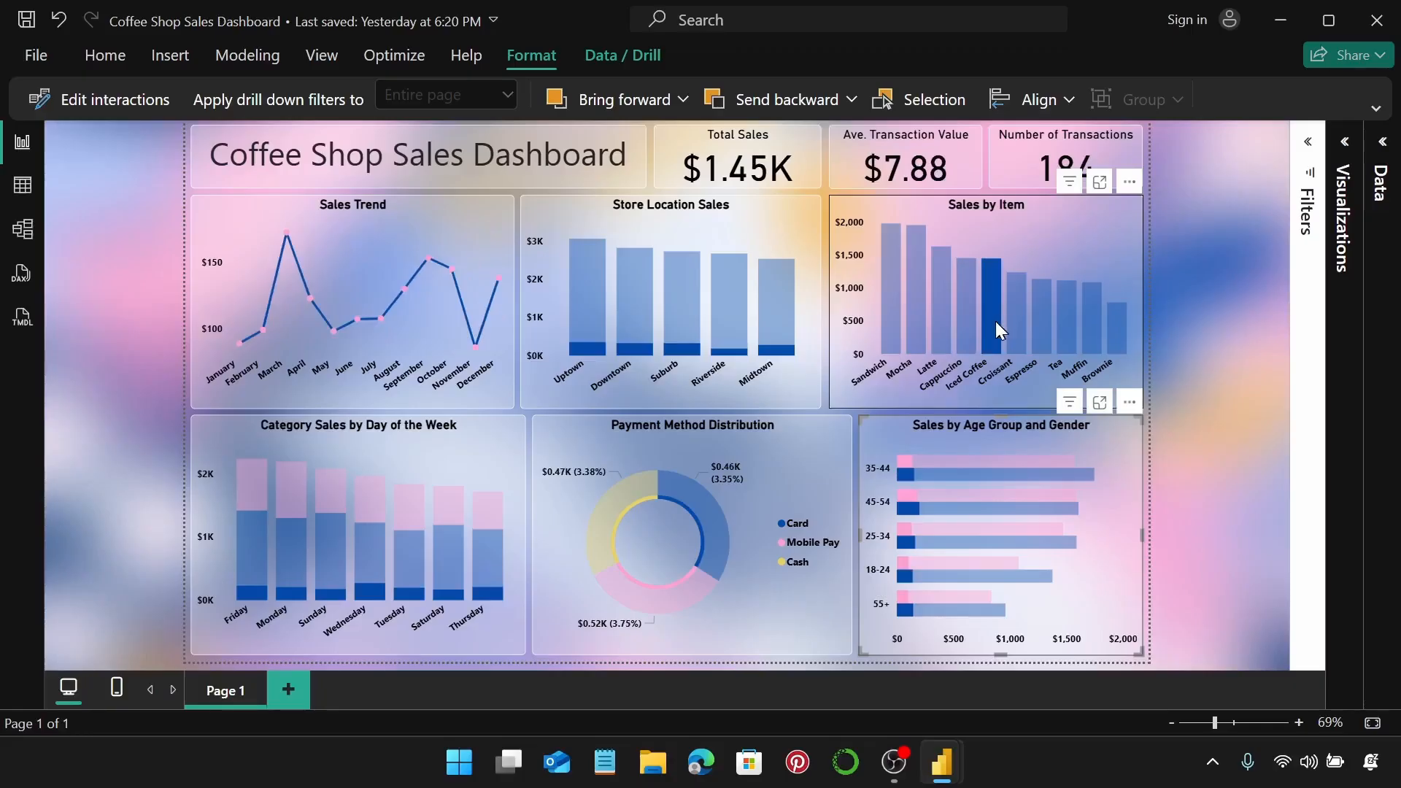
left_click(995, 321)
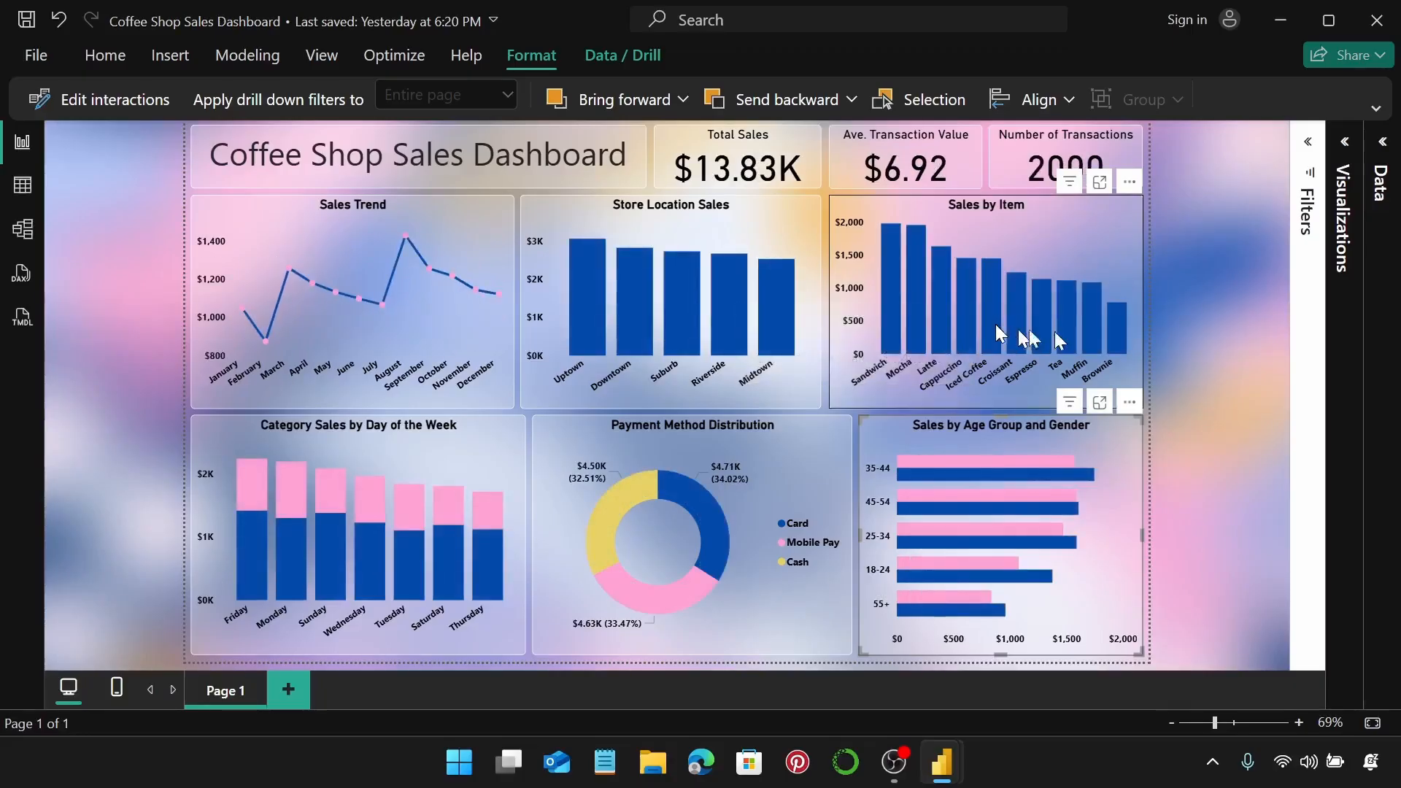
left_click(1212, 317)
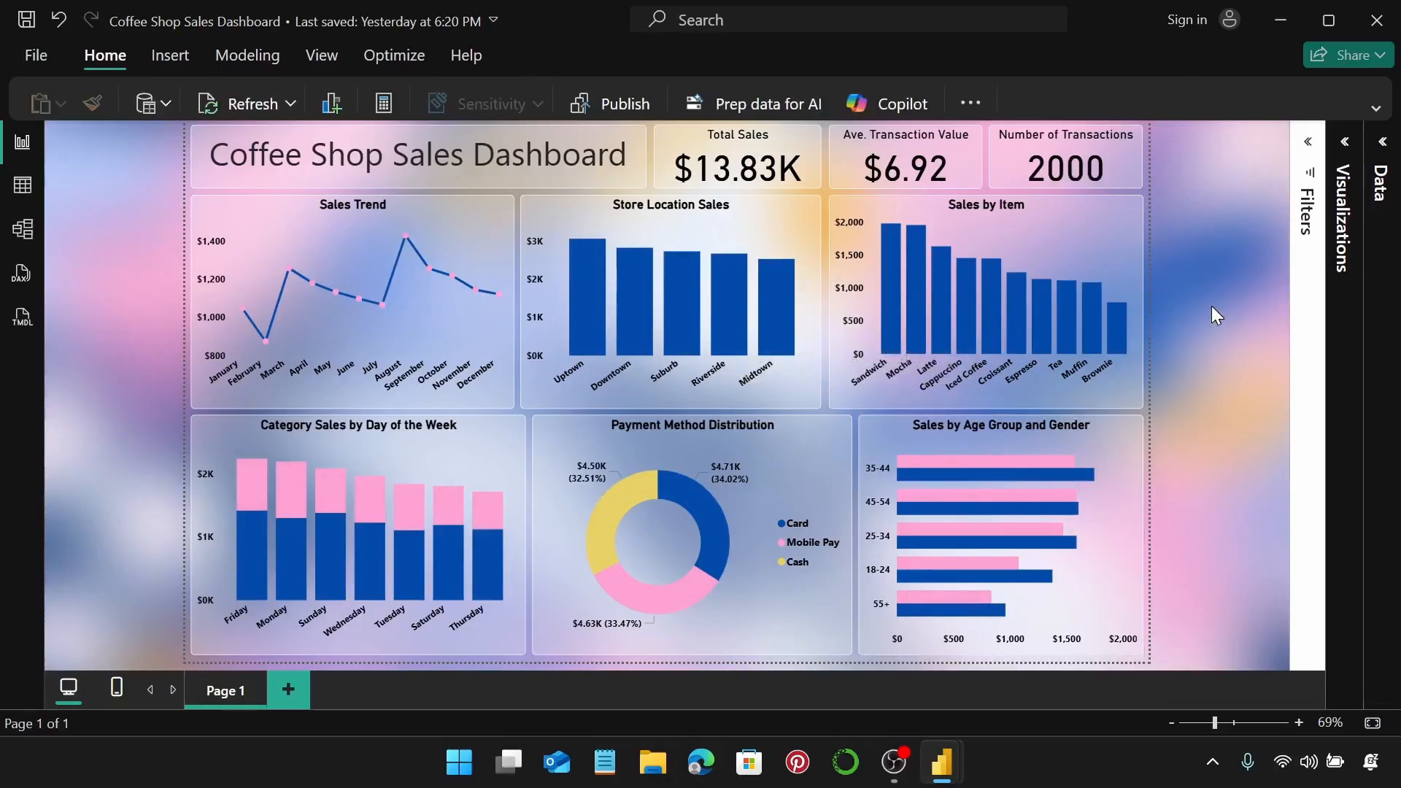